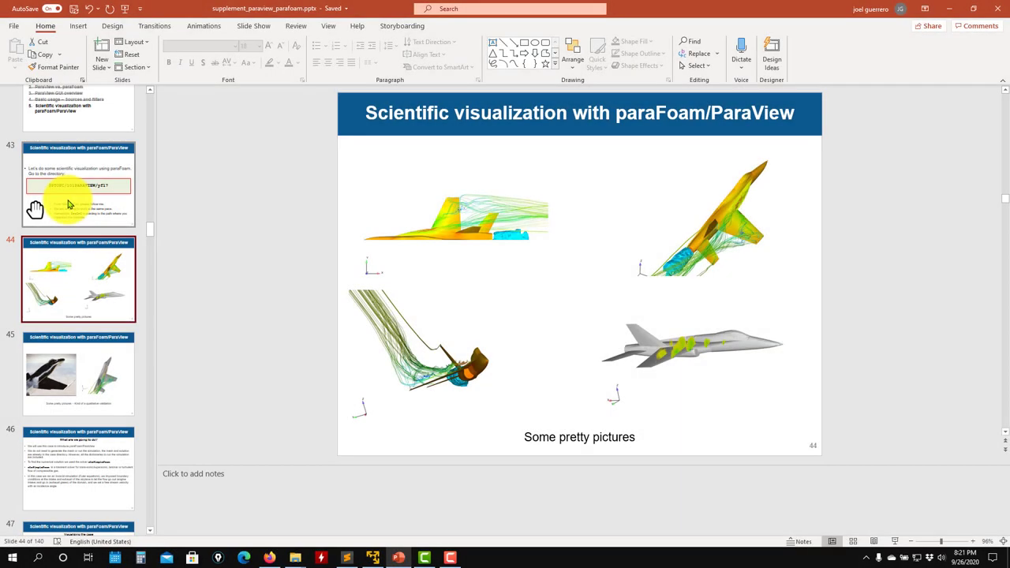
- Switch from the slides to the OpenSUSE virtual machine and open the 101PARAVIEW/yf17 folder in the file manager
click(68, 201)
click(80, 272)
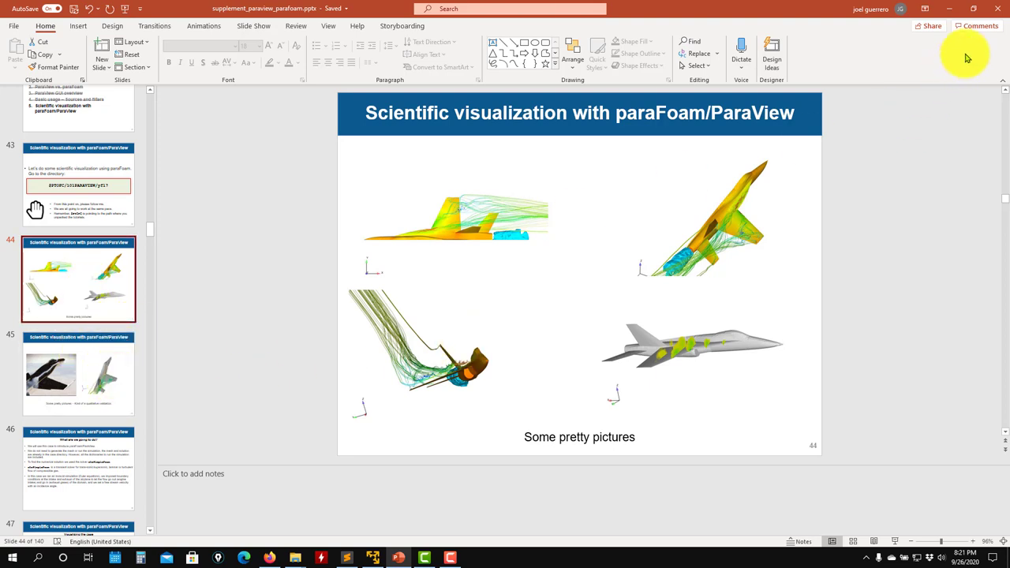
click(949, 9)
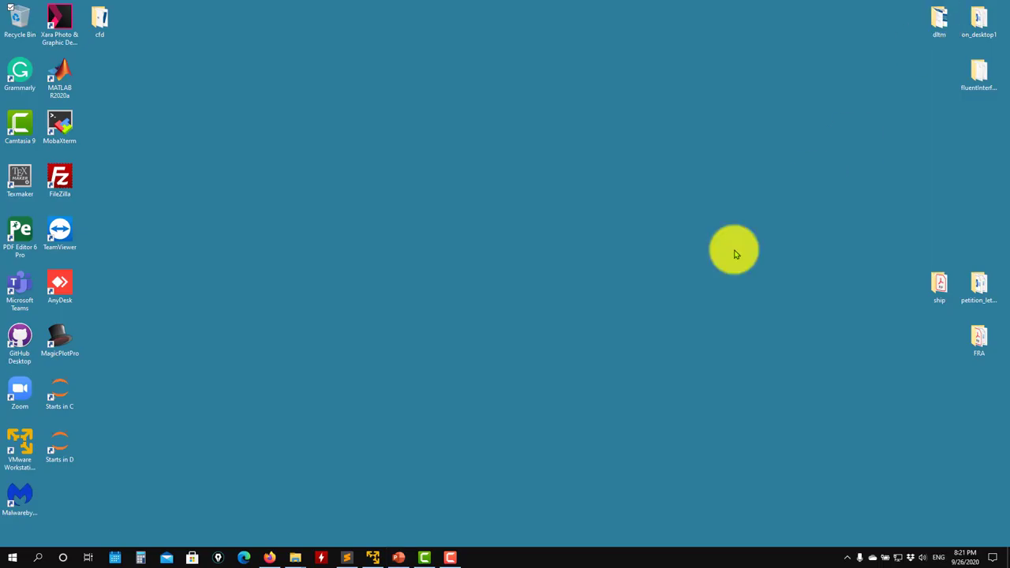
click(372, 558)
click(182, 235)
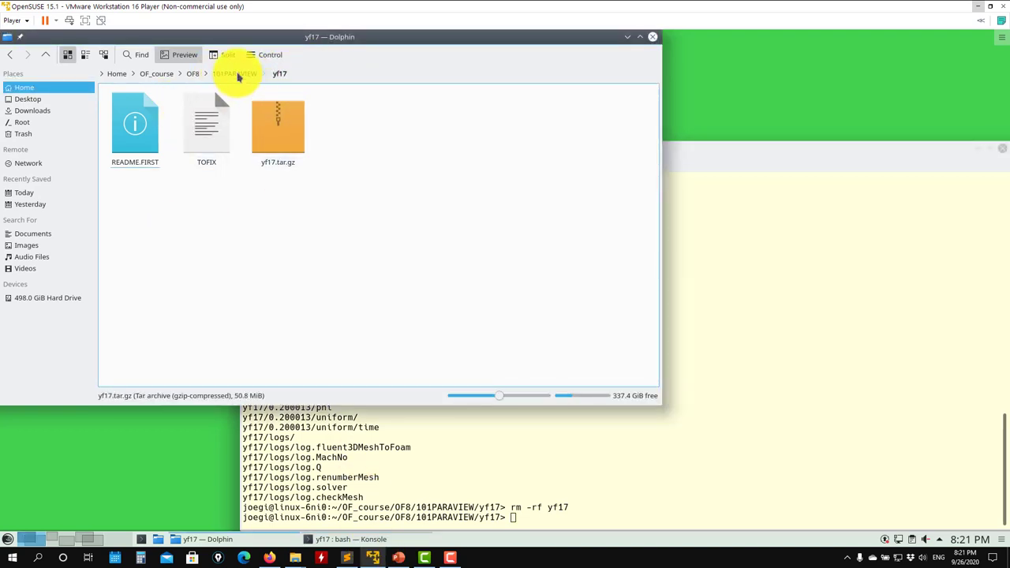
click(236, 73)
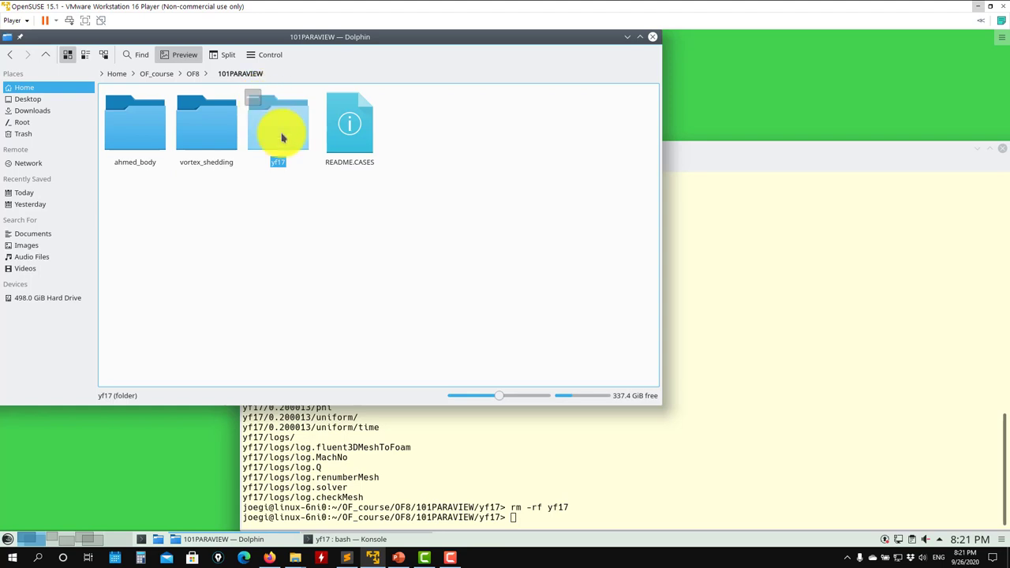
click(276, 135)
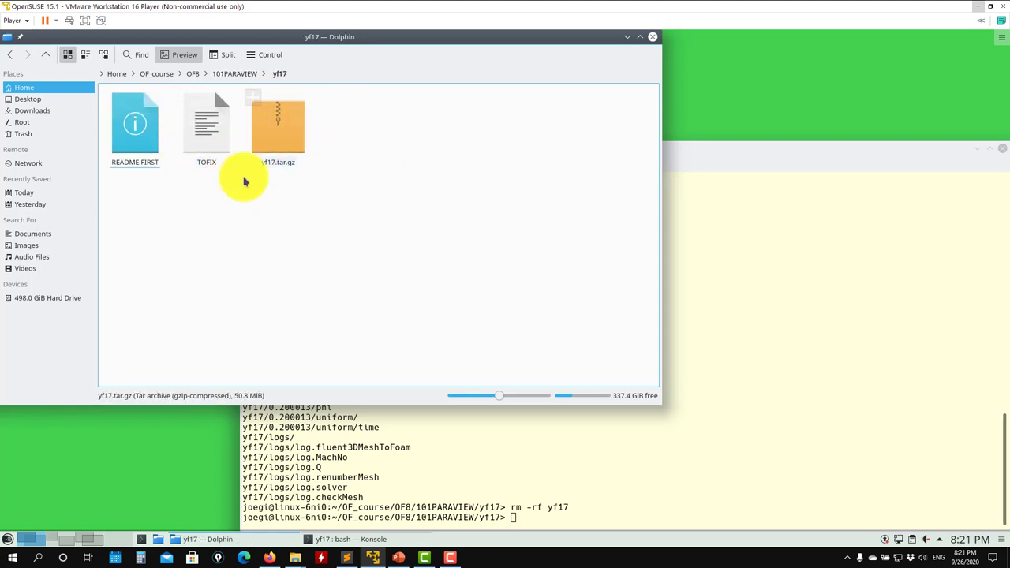
- List the yf17 directory in the terminal and extract the archive with tar -xzvf yf17.tar.gz
click(486, 468)
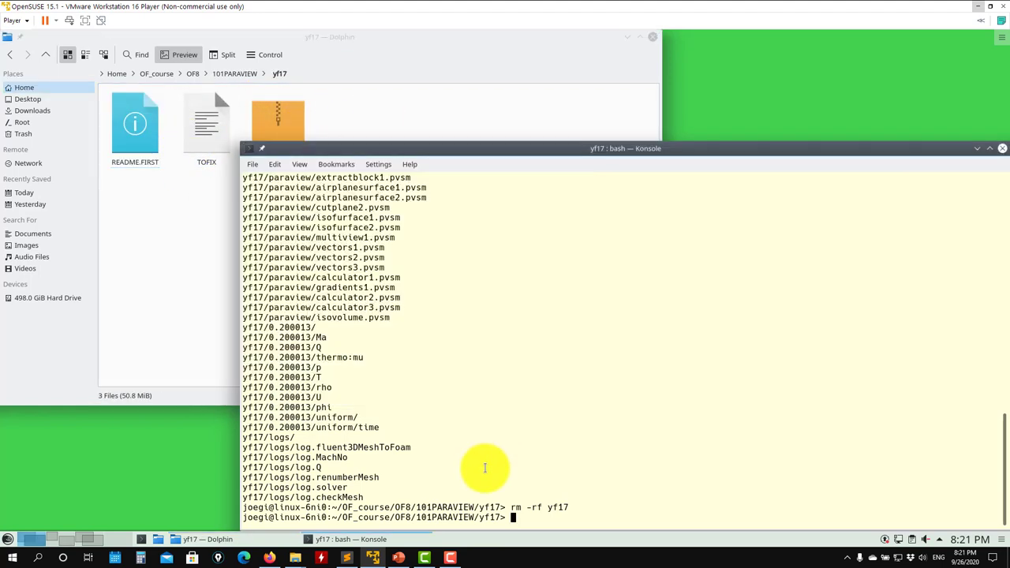
text(ls)
key(Return)
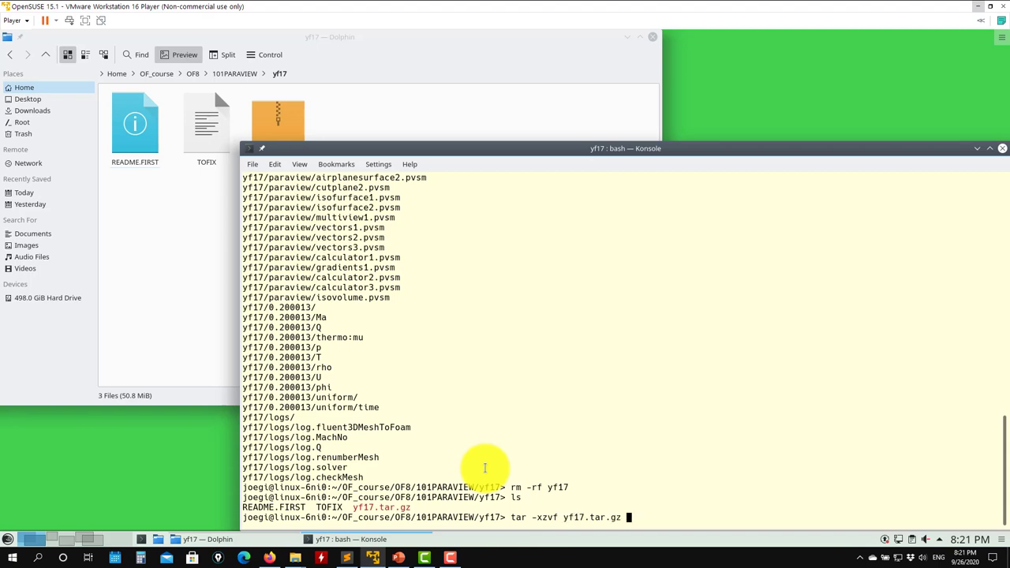
key(Return)
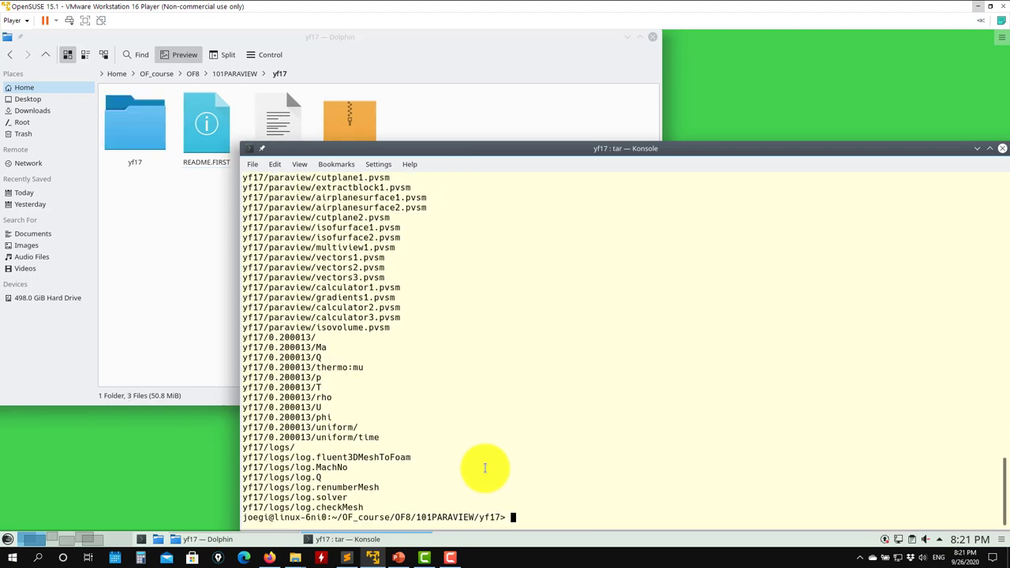
- Enter the extracted yf17 case directory and show its contents in both the cleared terminal and the file manager
text(cd yf17/)
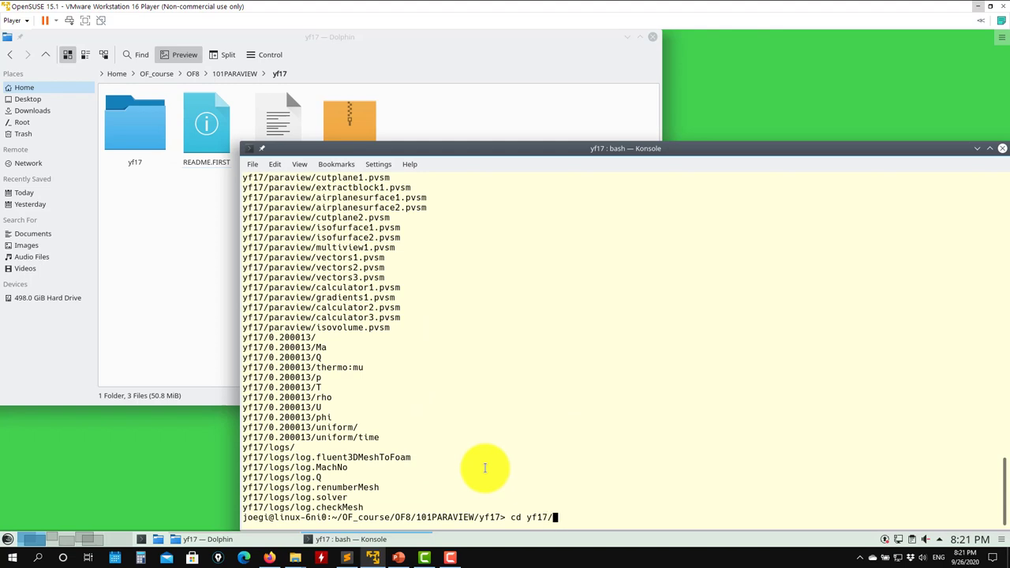
key(Return)
text(ls)
key(Return)
text(ls)
key(ctrl+l)
key(Return)
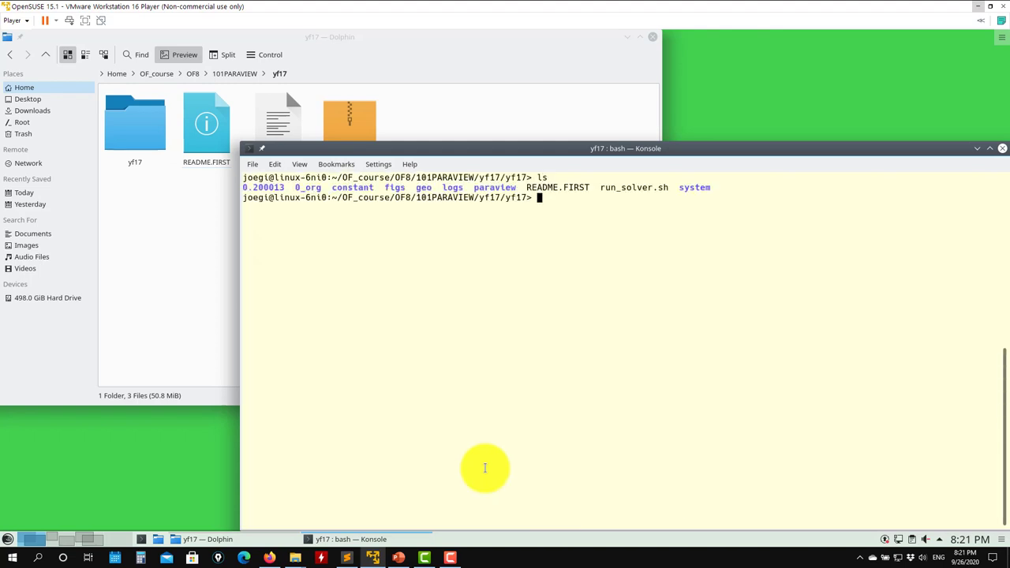
click(135, 141)
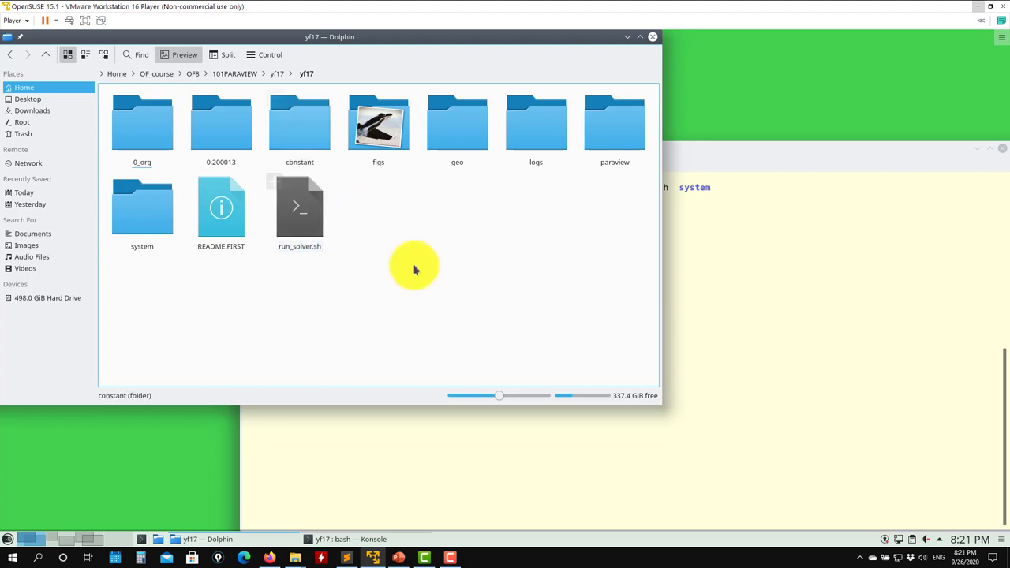
click(759, 266)
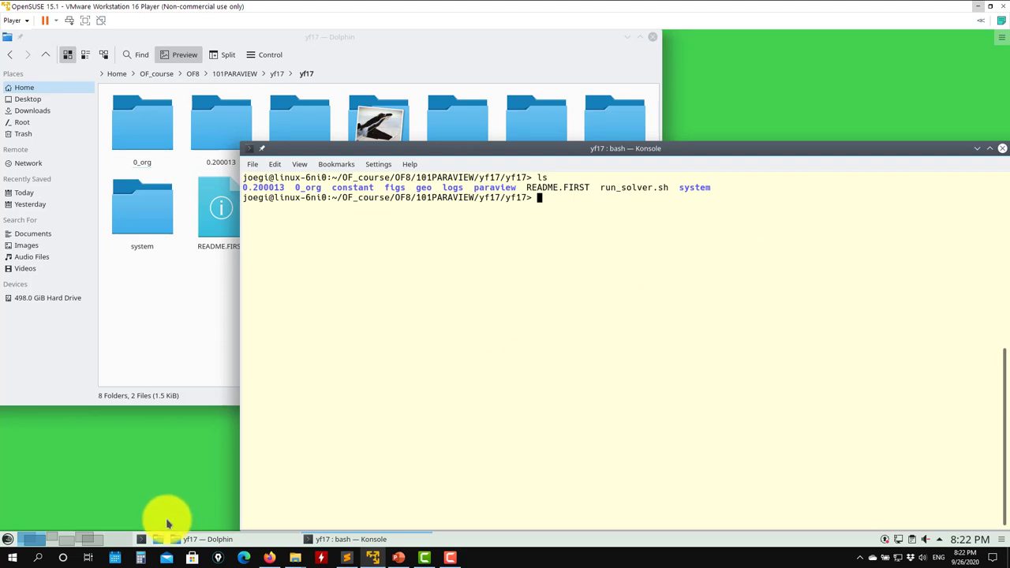
- In a new file manager window, browse to OpenFOAM/OpenFOAM-8/bin and open the paraFoam script in a text editor
middle_click(163, 539)
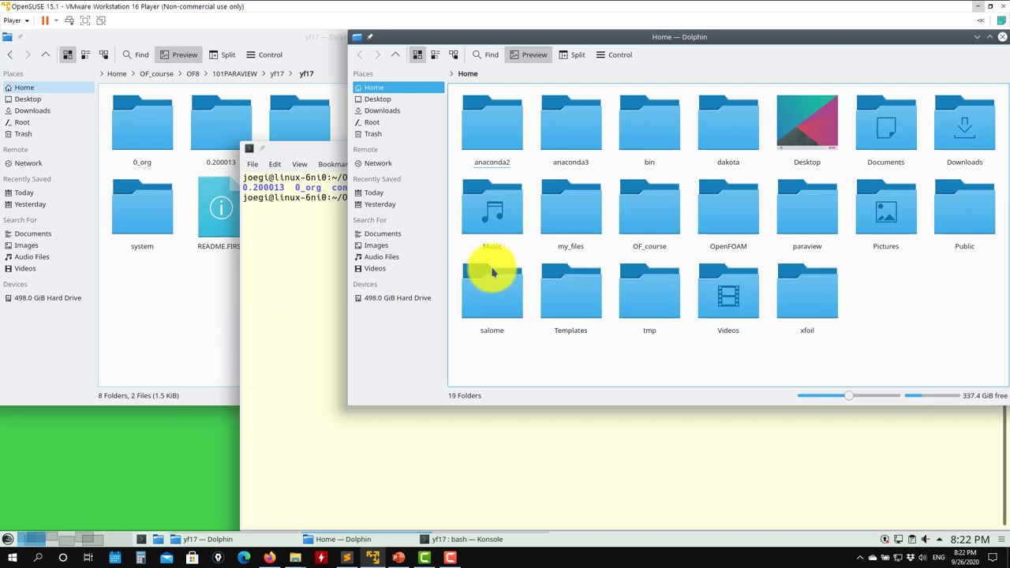
double_click(728, 221)
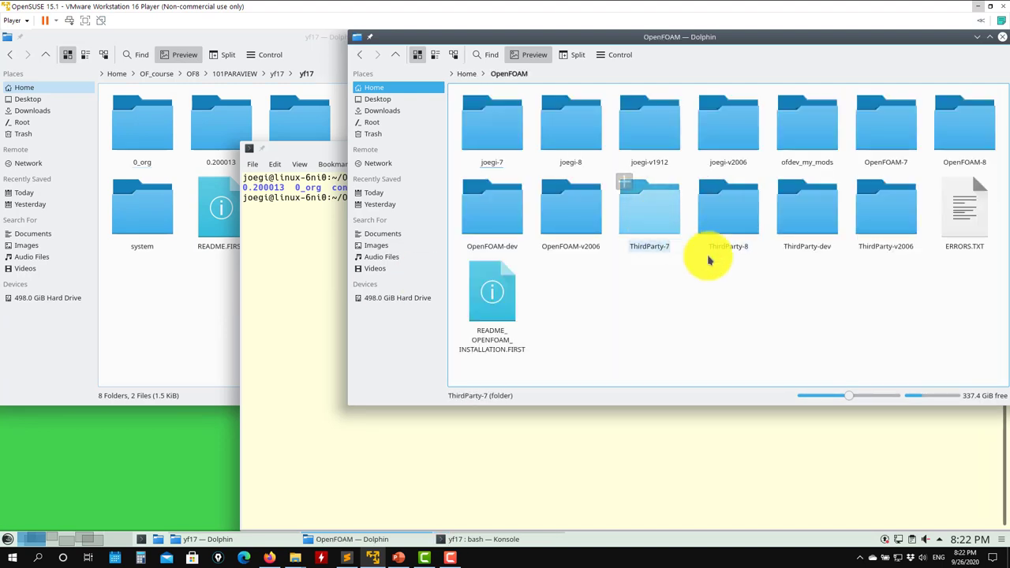
double_click(964, 135)
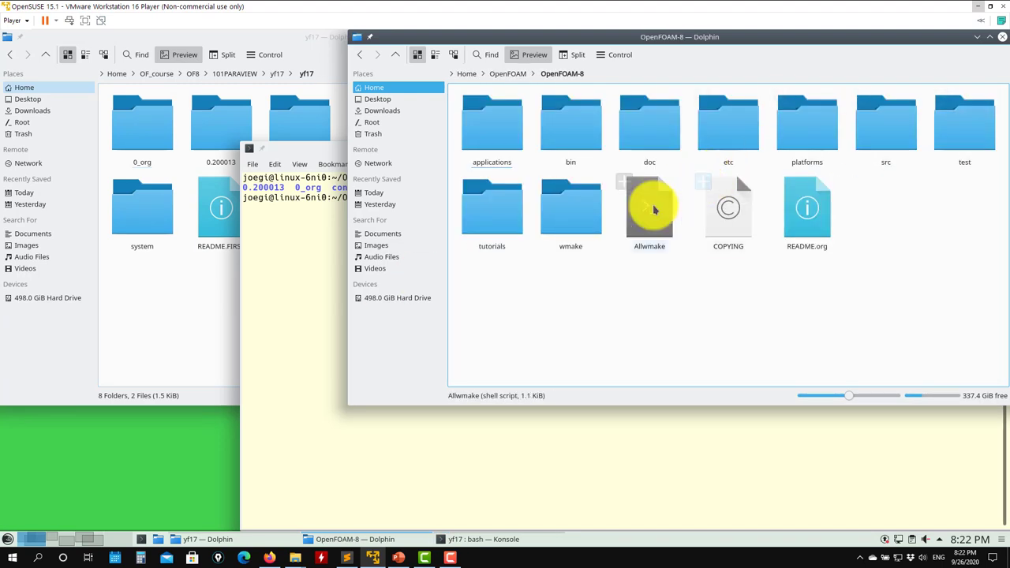
double_click(738, 138)
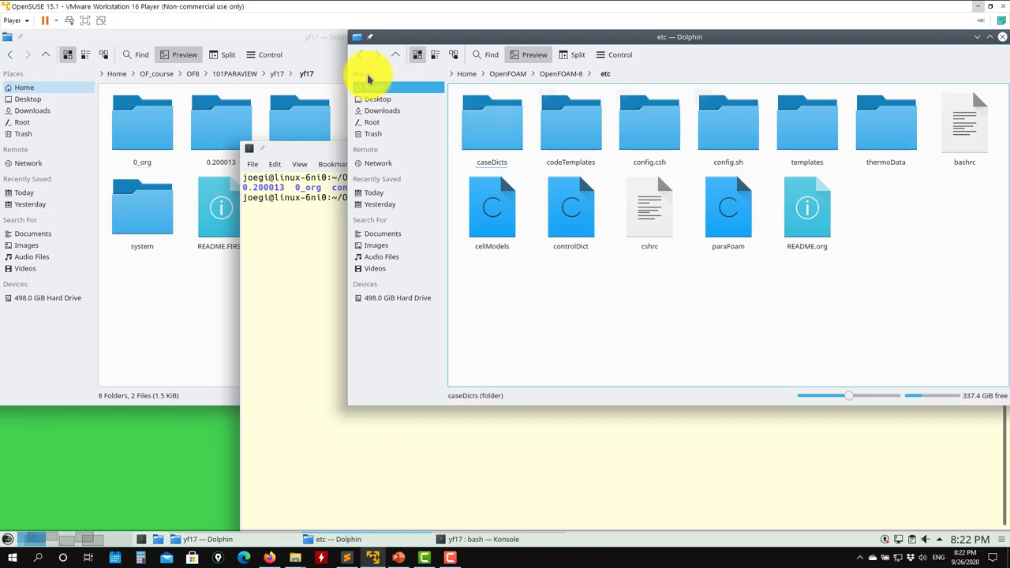
click(397, 55)
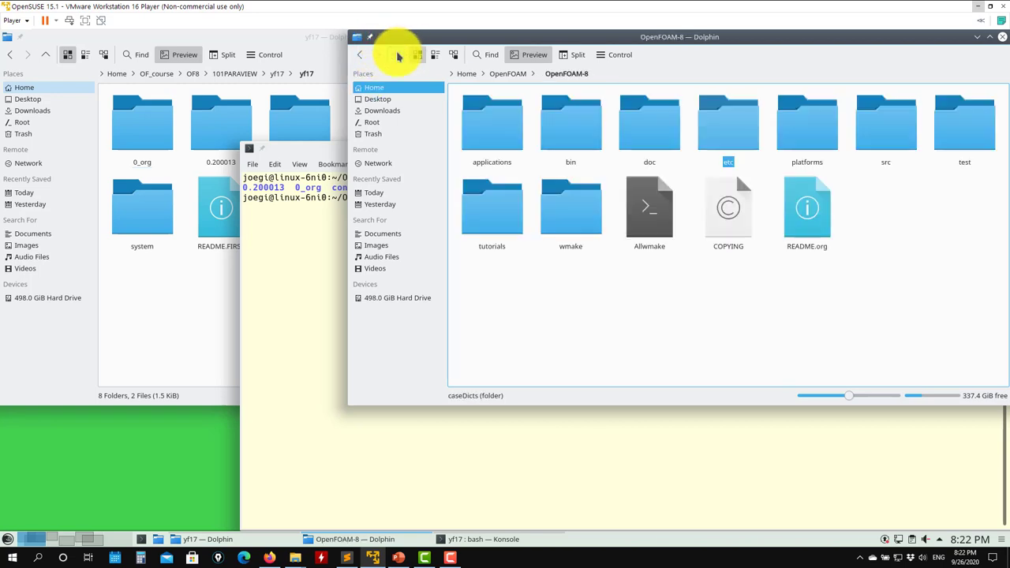
double_click(571, 140)
scroll(726, 253, down, 3)
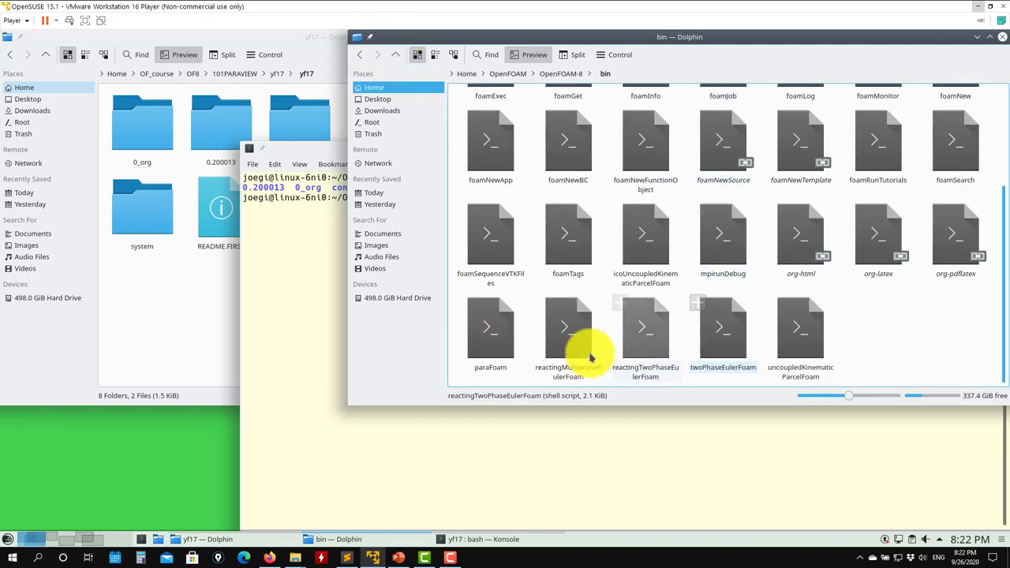
right_click(489, 351)
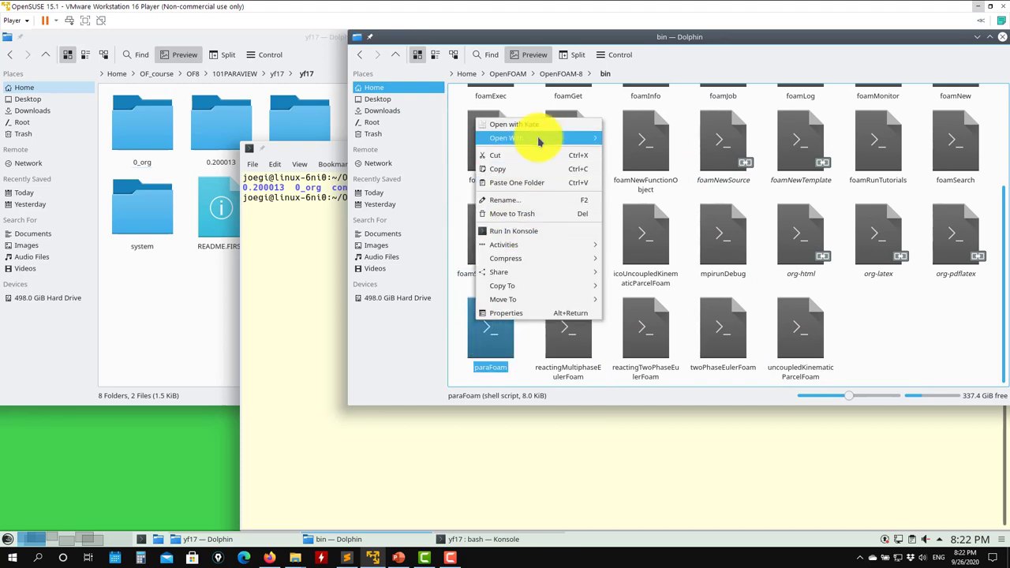
mouse_move(554, 140)
click(636, 152)
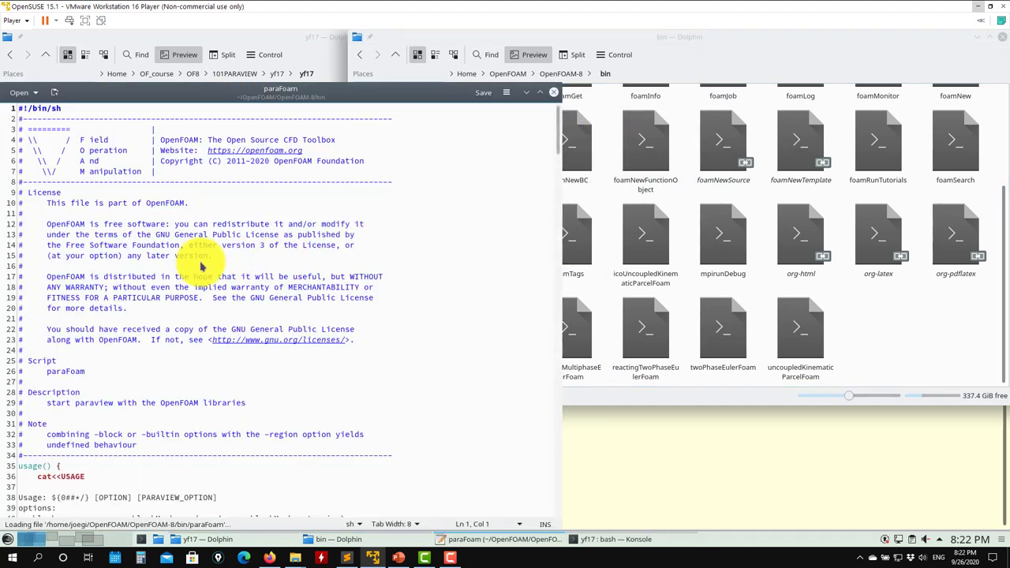
- Read through the paraFoam script's usage options and launch code, close it, and minimize the bin folder window
scroll(180, 278, down, 8)
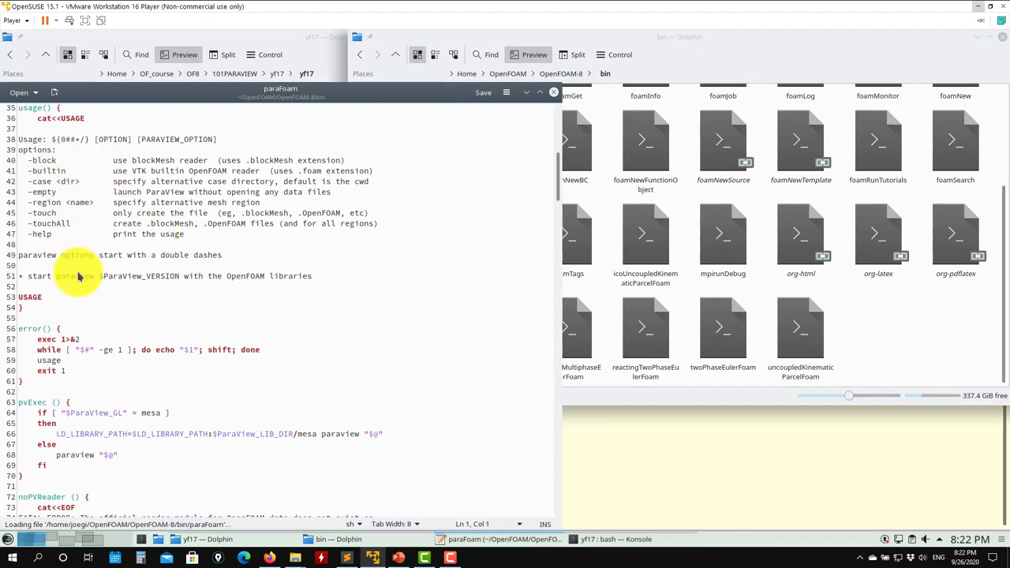
scroll(129, 383, down, 20)
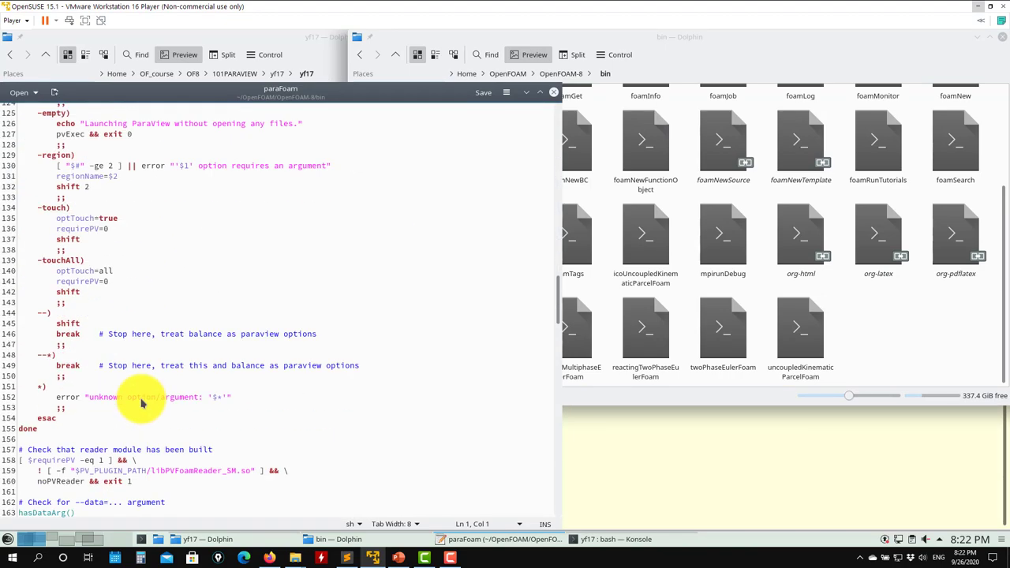
scroll(144, 400, down, 20)
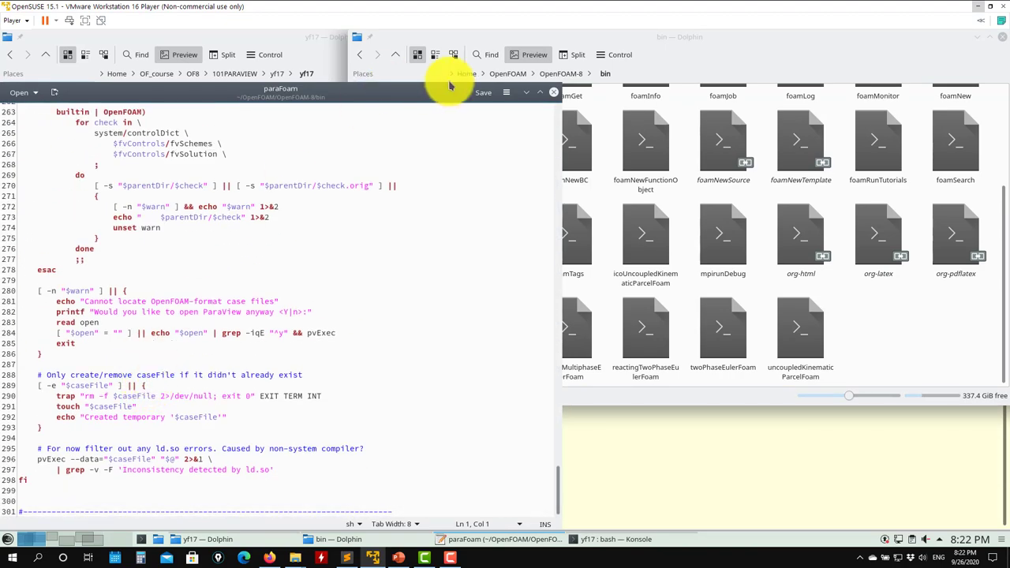
click(549, 92)
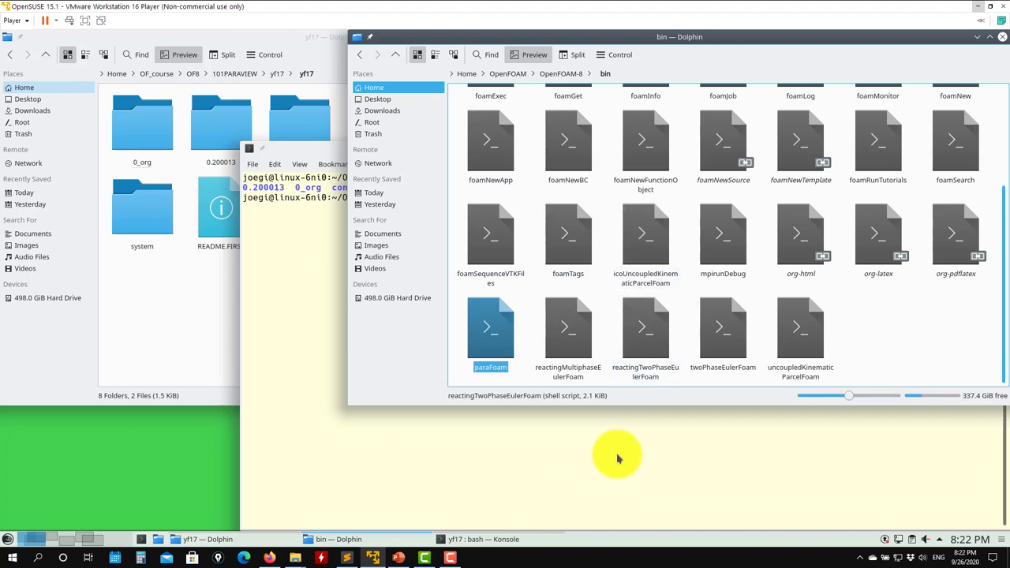
click(977, 37)
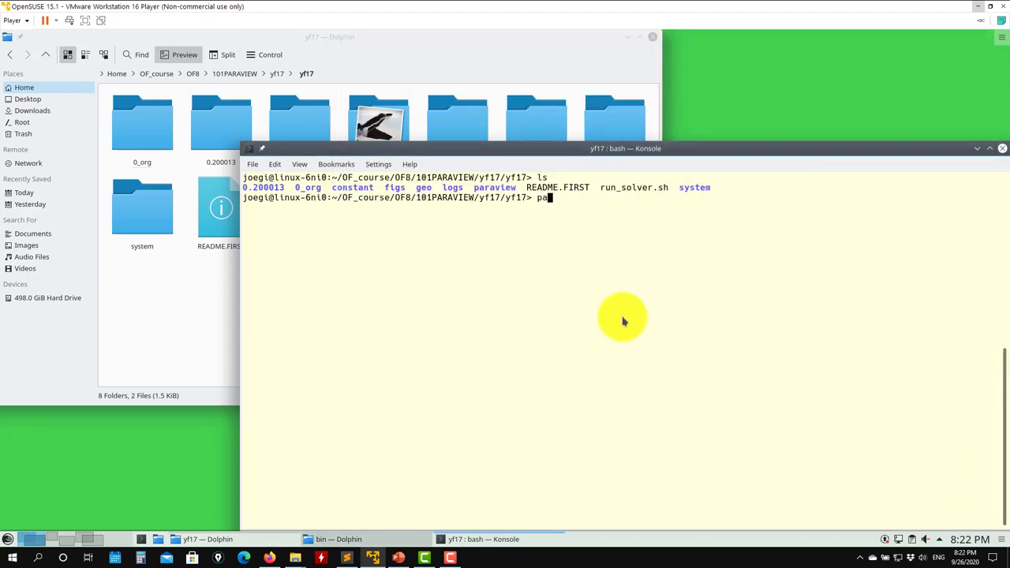
- Launch paraFoam from the yf17 case directory, apply the yf17.OpenFOAM reader, and close ParaView
text(oam)
key(Return)
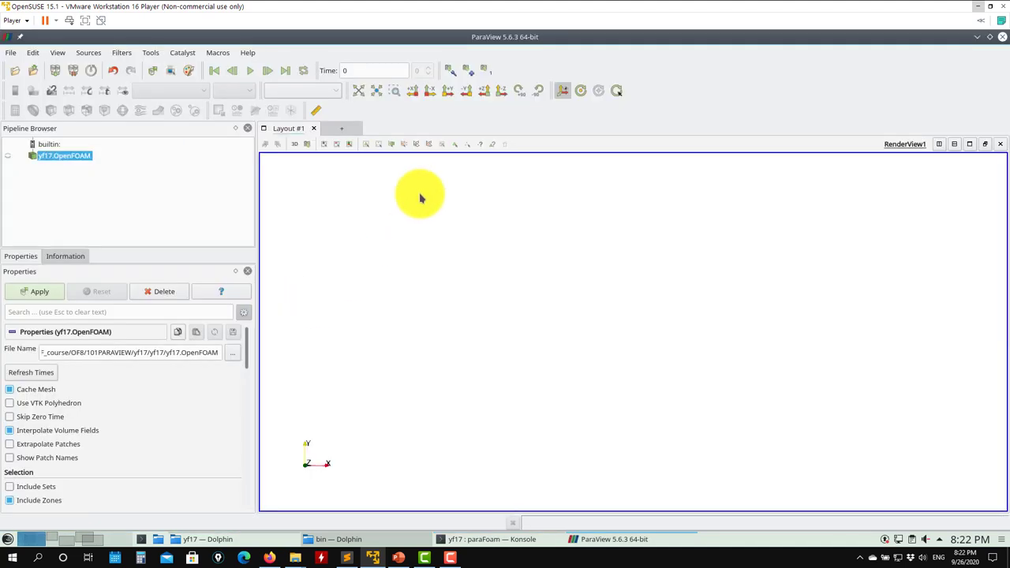
click(39, 292)
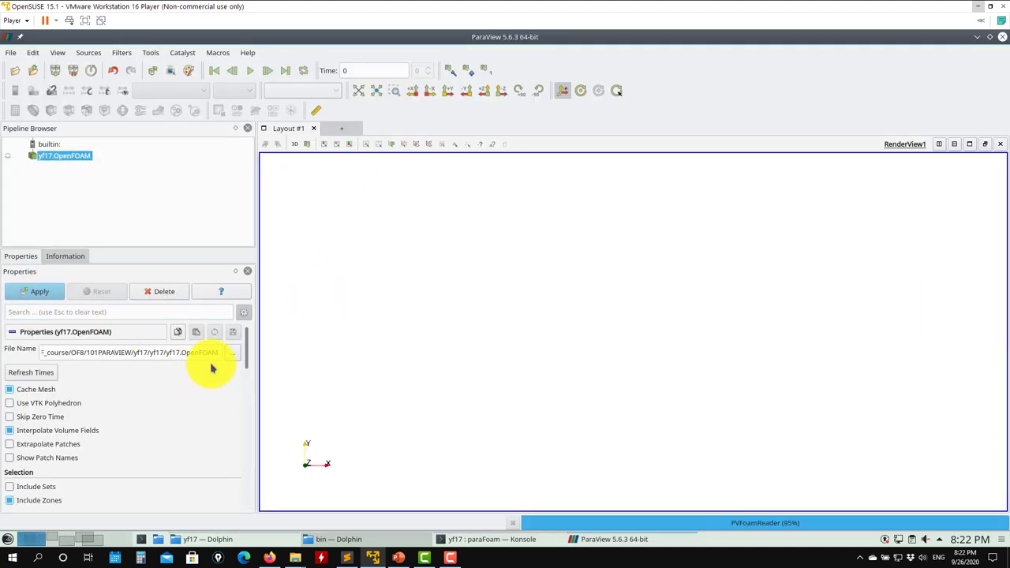
click(1001, 38)
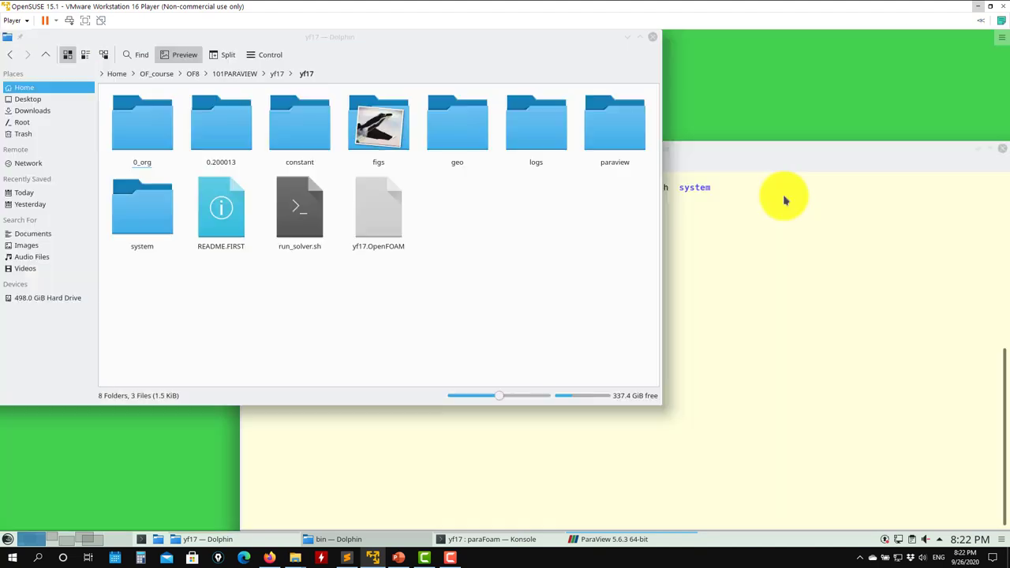
- Create an empty case.foam file in the case directory with touch and launch paraview from the terminal
click(767, 299)
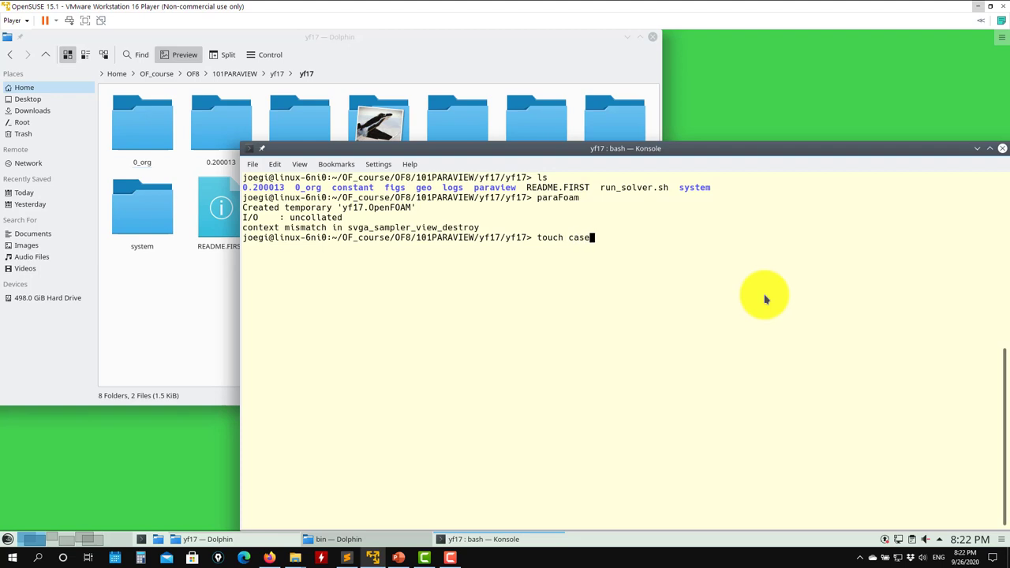
key(Return)
text(para)
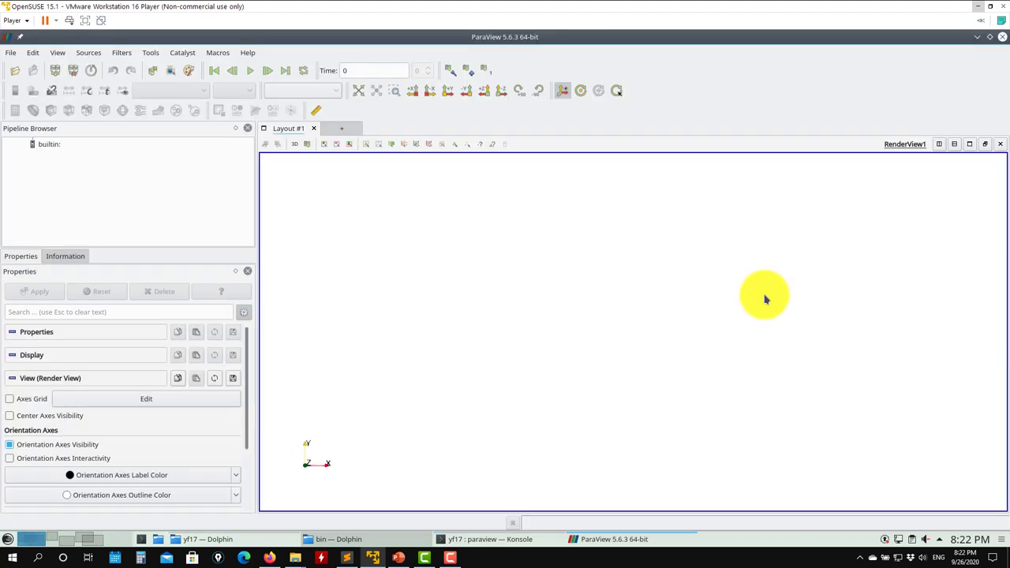
- Open case.foam in ParaView, load the case with the default reader settings, rotate the domain, and close ParaView
click(16, 71)
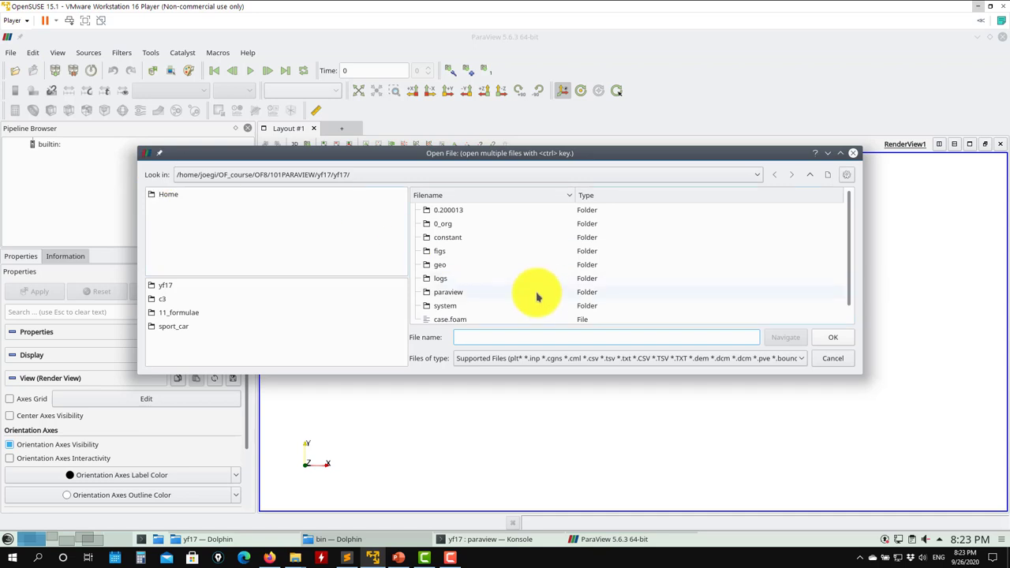
click(455, 319)
click(831, 337)
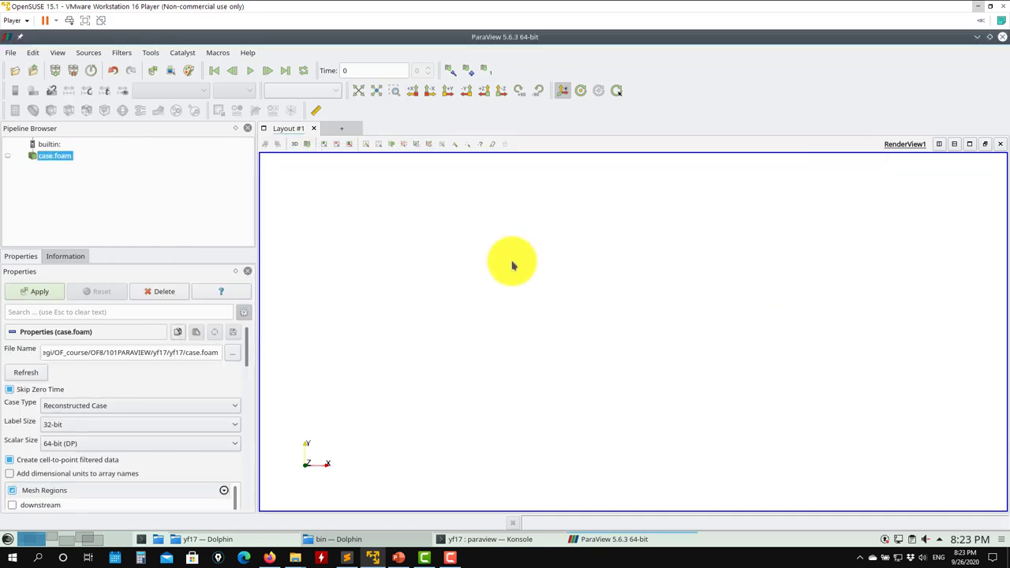
click(37, 291)
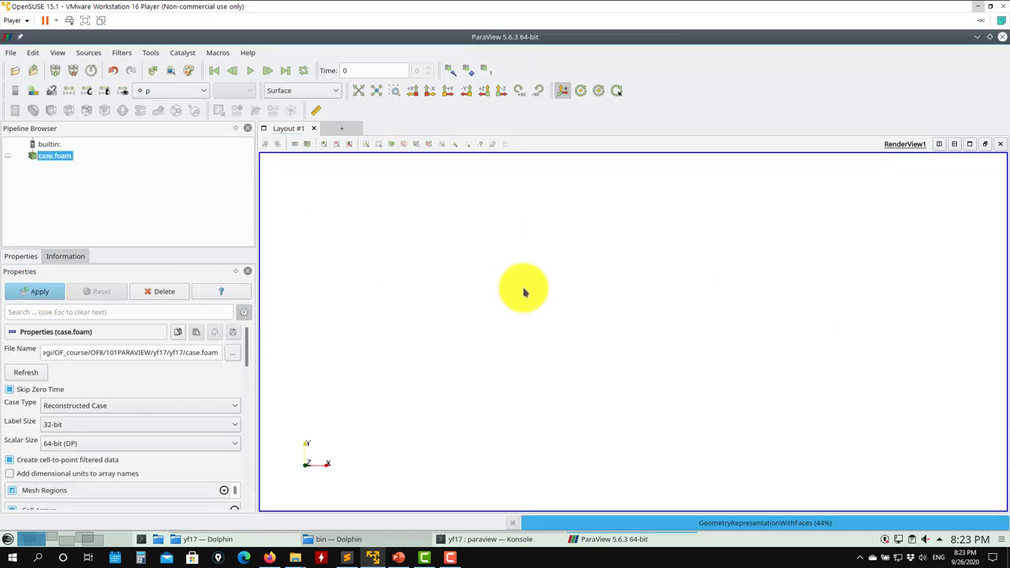
drag(692, 340, 924, 106)
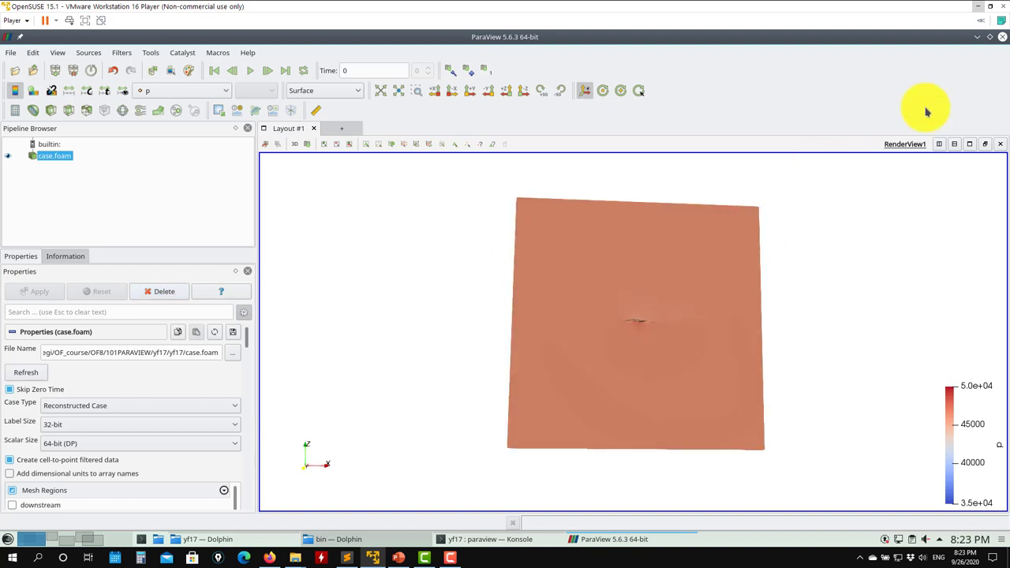
click(1000, 36)
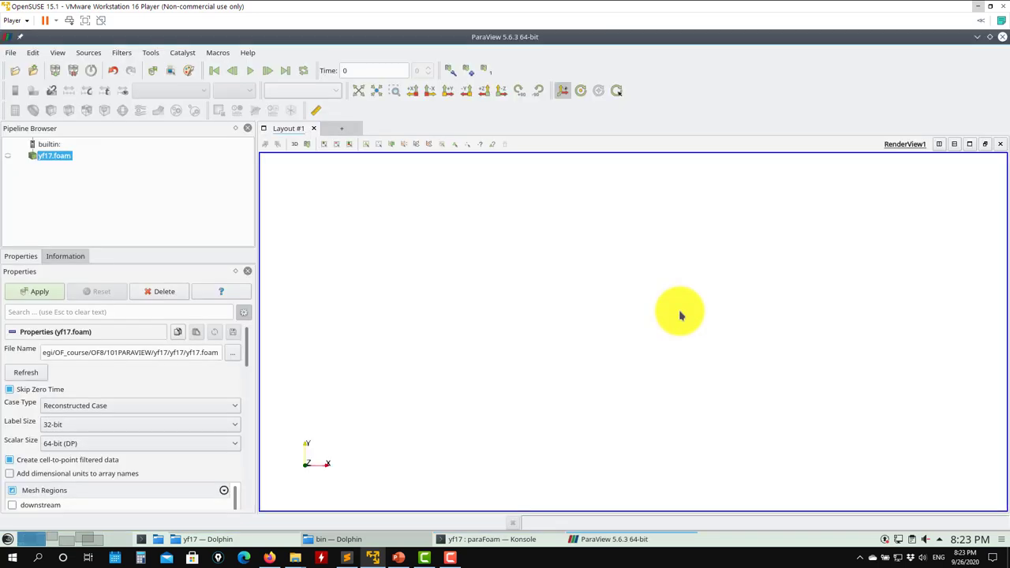
- Load yf17.foam with the default reader settings and close ParaView, and repeat this with case.foam opened through the command paraview case.foam
click(19, 292)
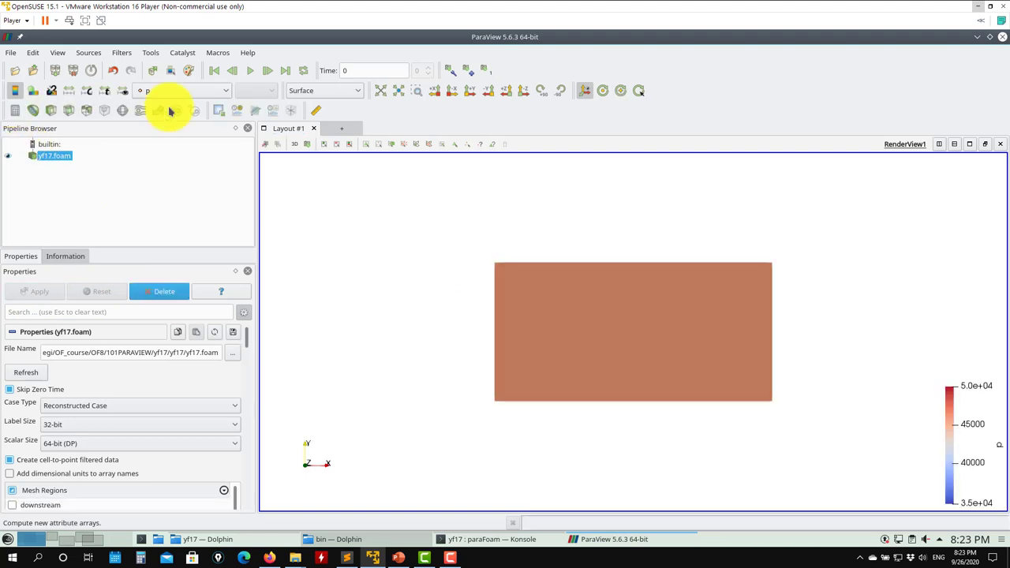
click(1002, 37)
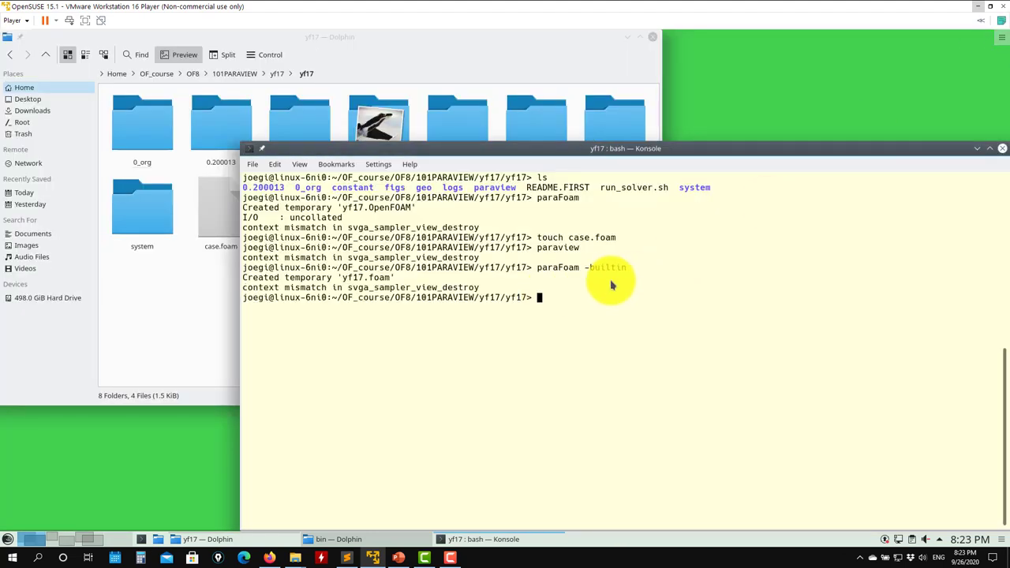
drag(628, 269, 529, 272)
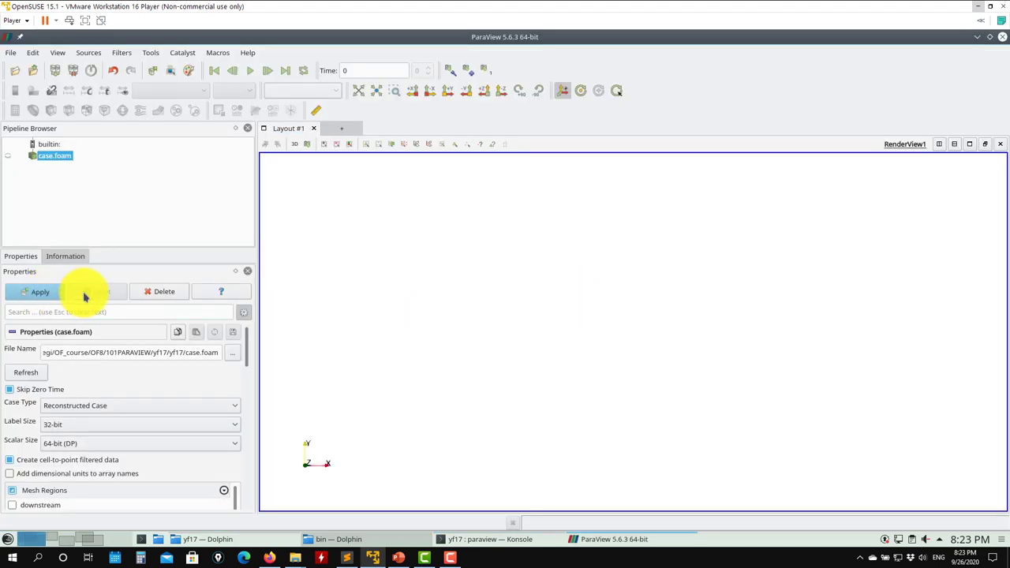
click(67, 293)
click(1001, 37)
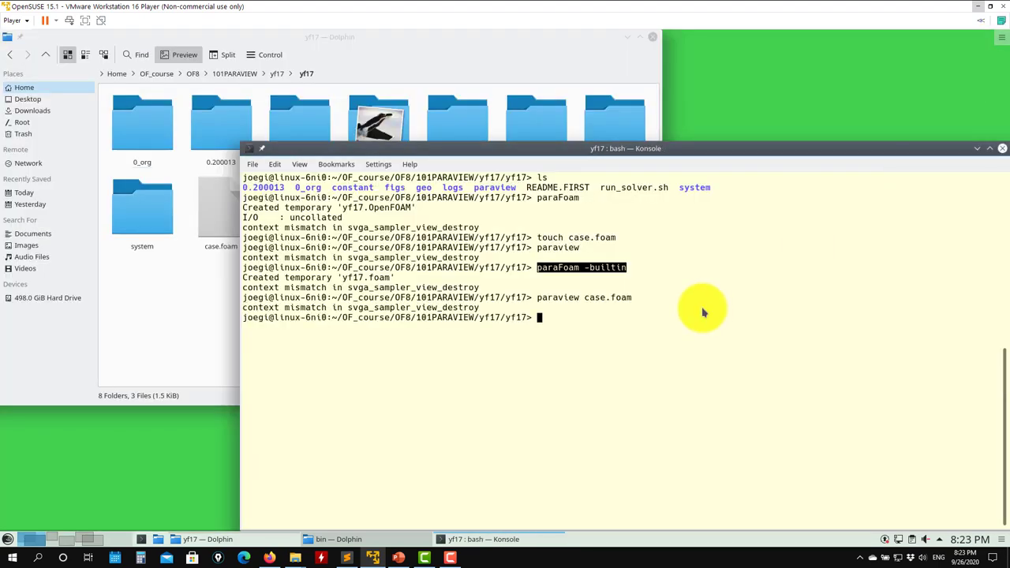
- Delete case.foam from the case directory with rm and list the remaining files in the terminal
key(Return)
text(ls)
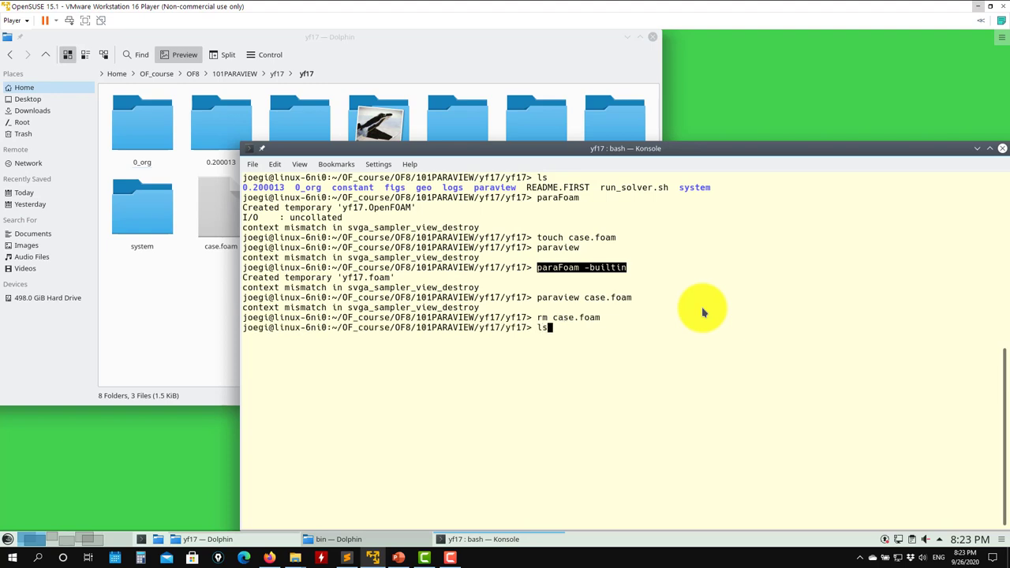
key(Return)
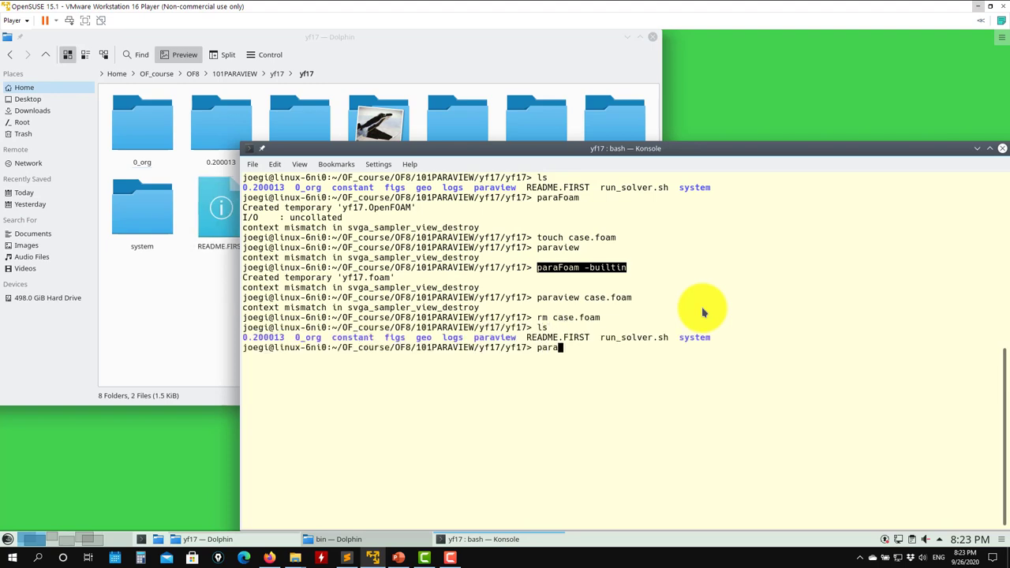
- Launch paraFoam from the yf17 case directory and load yf17.OpenFOAM with the default reader settings
key(Return)
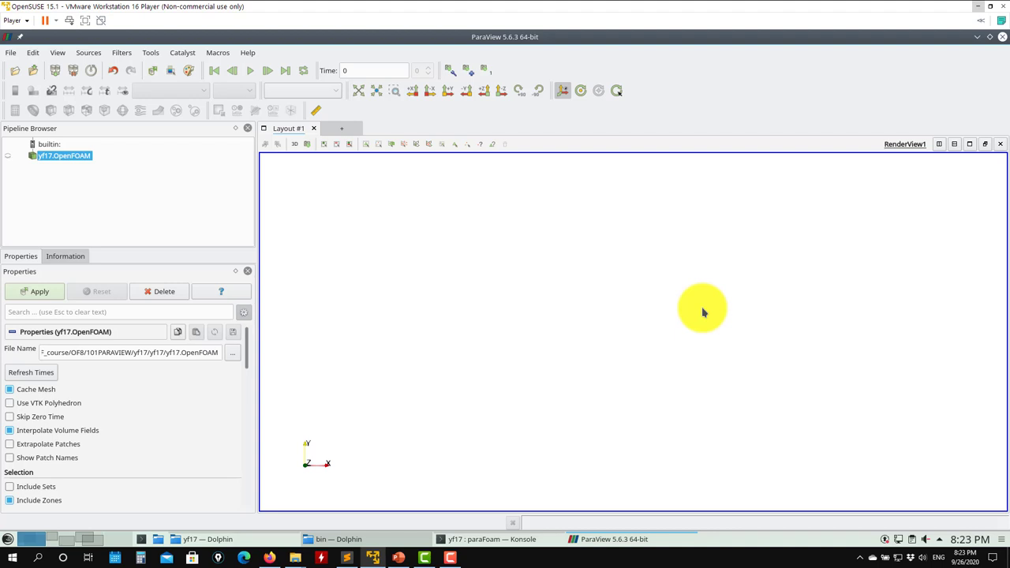
click(38, 292)
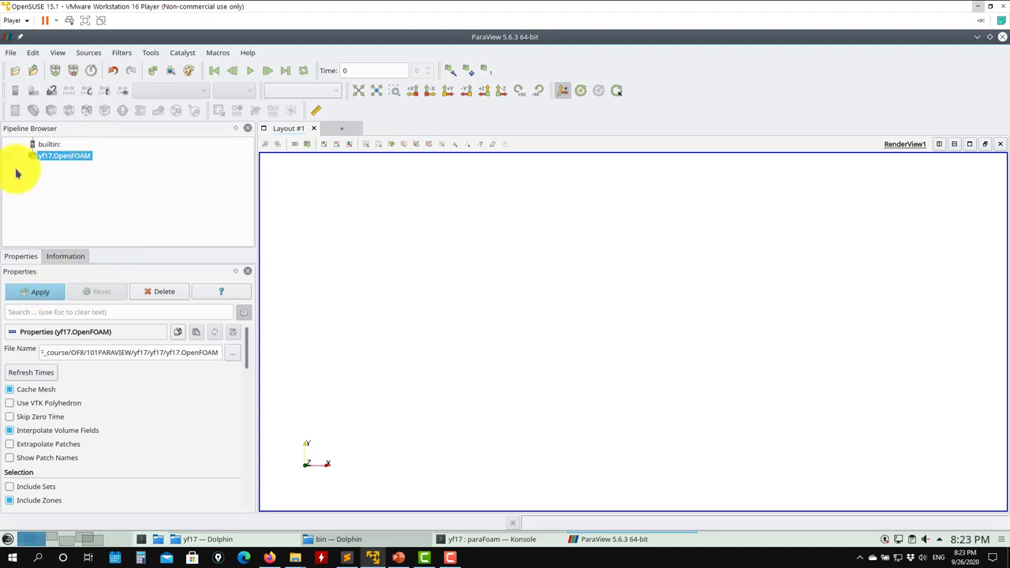
click(28, 292)
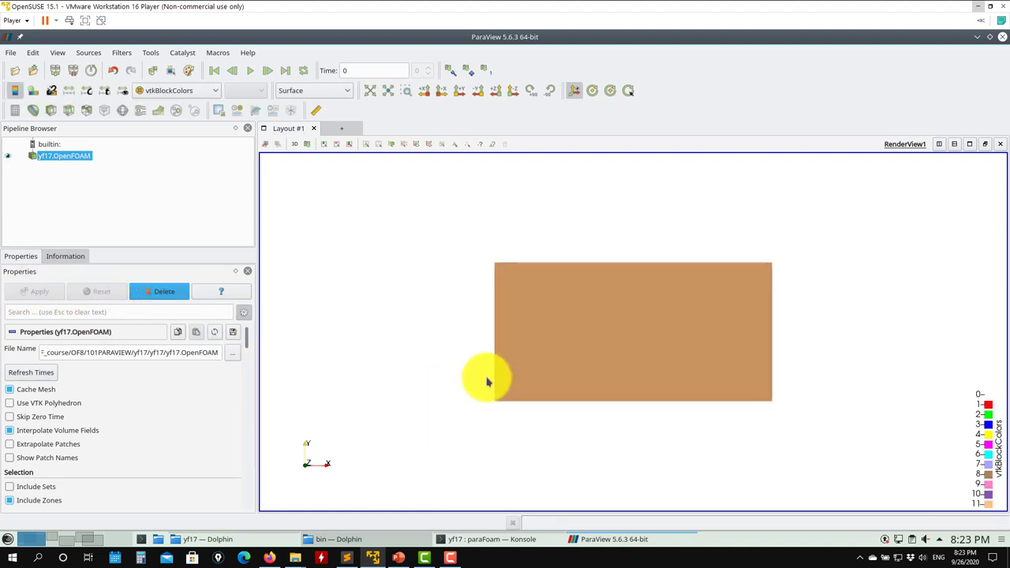
drag(484, 376, 252, 354)
- Select all mesh parts and all fields of the yf17.OpenFOAM reader and apply the changes
scroll(252, 351, down, 5)
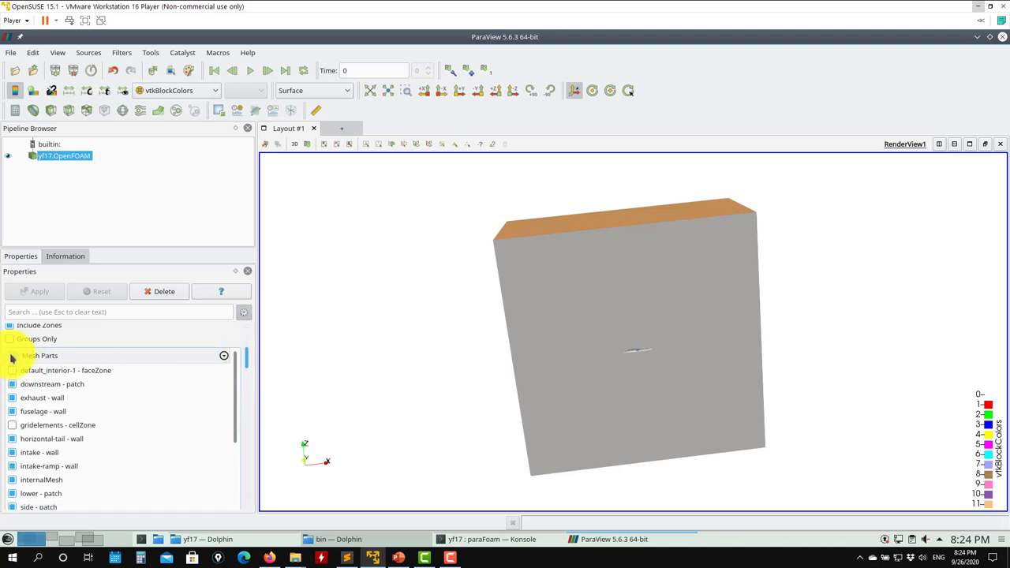
click(14, 357)
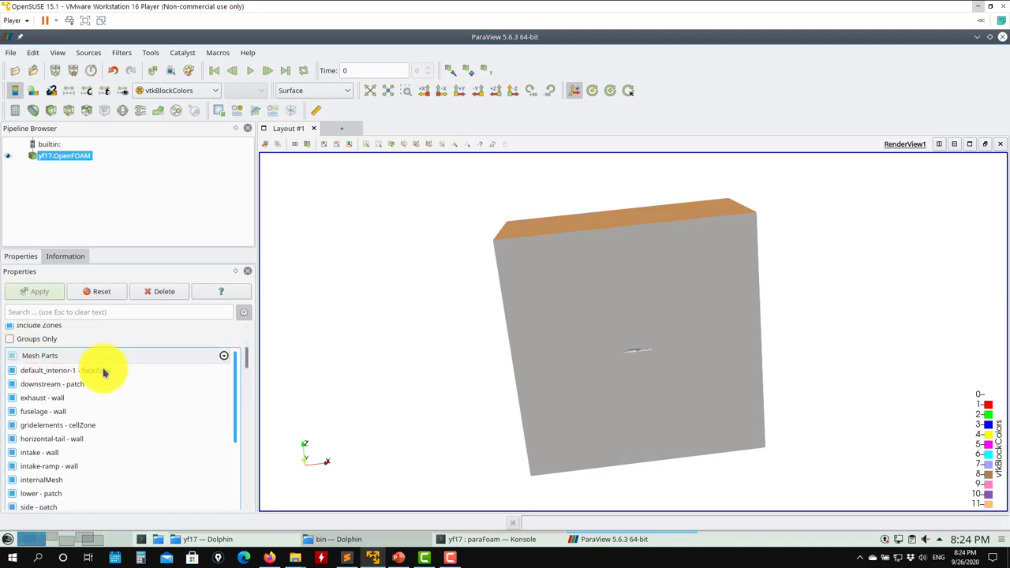
scroll(249, 368, down, 5)
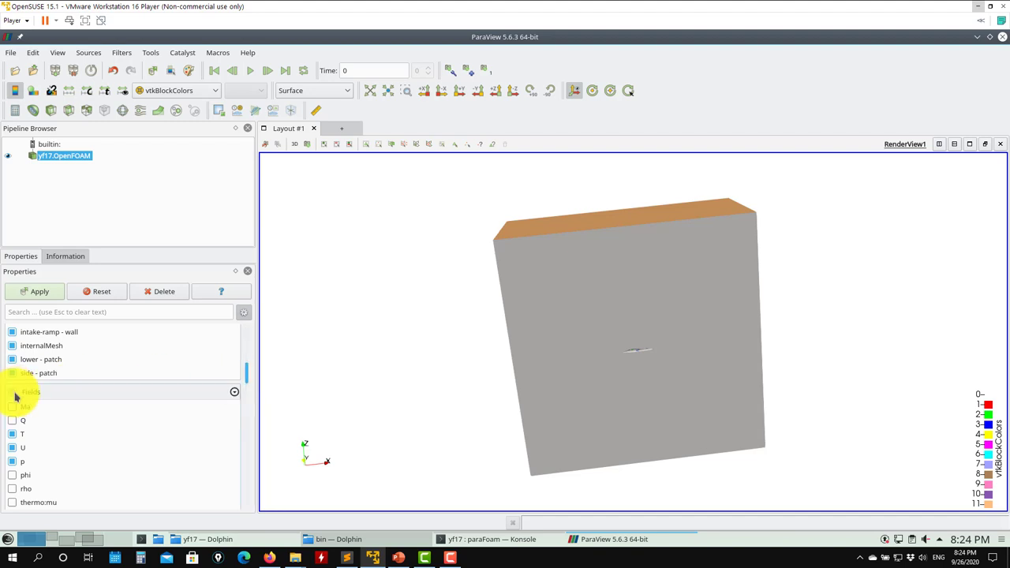
click(14, 393)
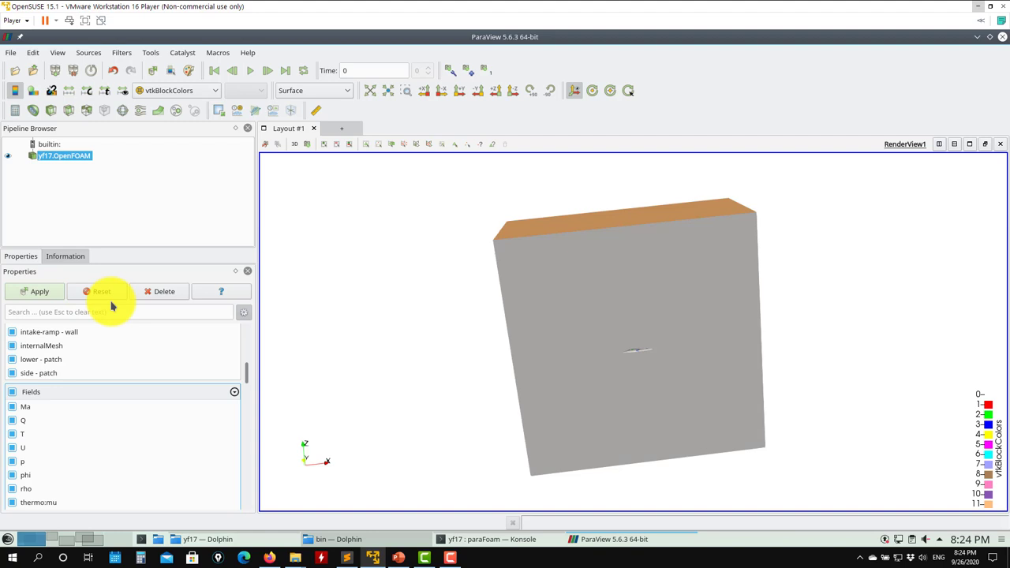
click(37, 291)
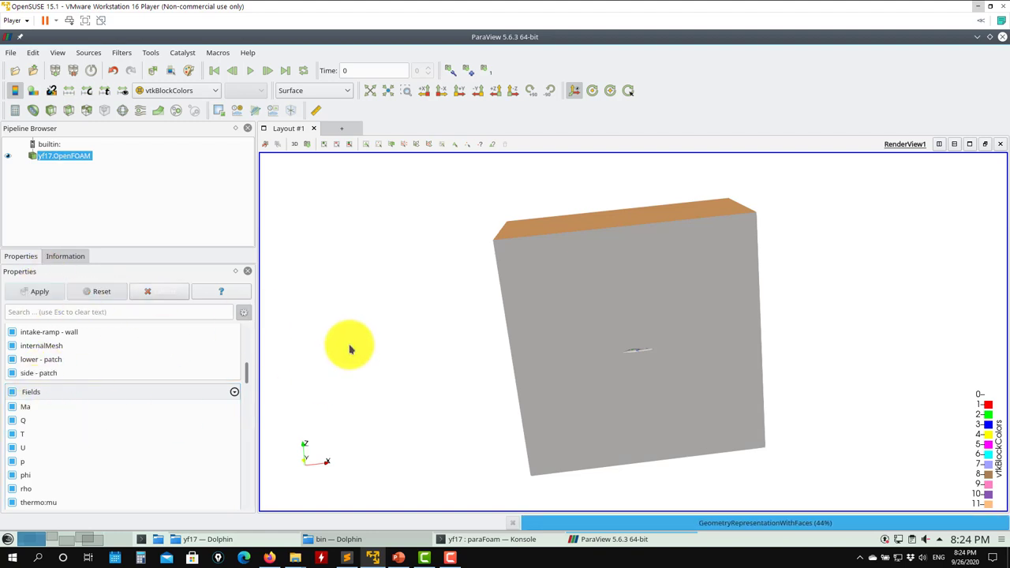
drag(534, 374, 361, 329)
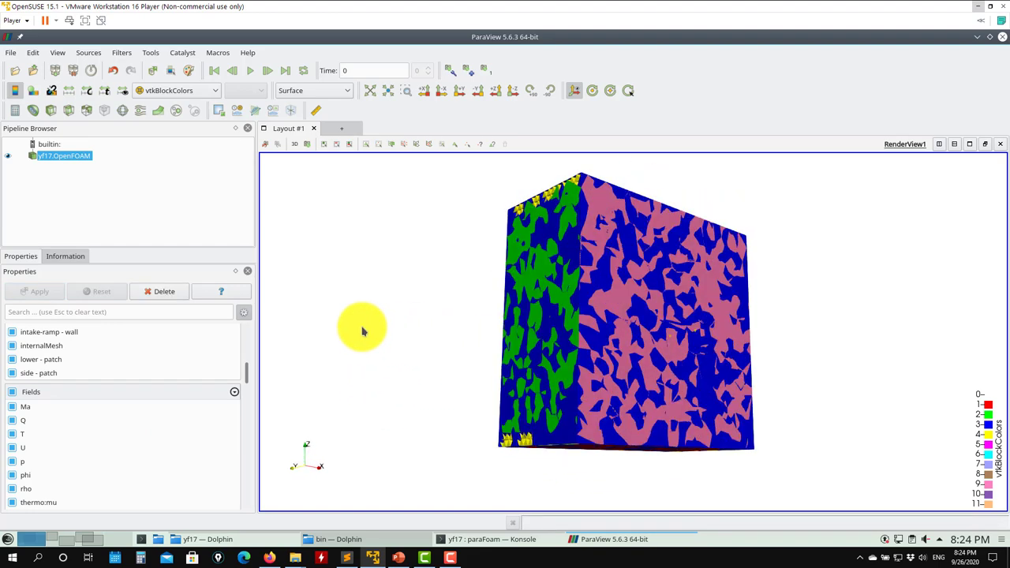
- Slice the domain with the default X-normal plane, hide the plane outline, and inspect the cut around the aircraft
click(71, 110)
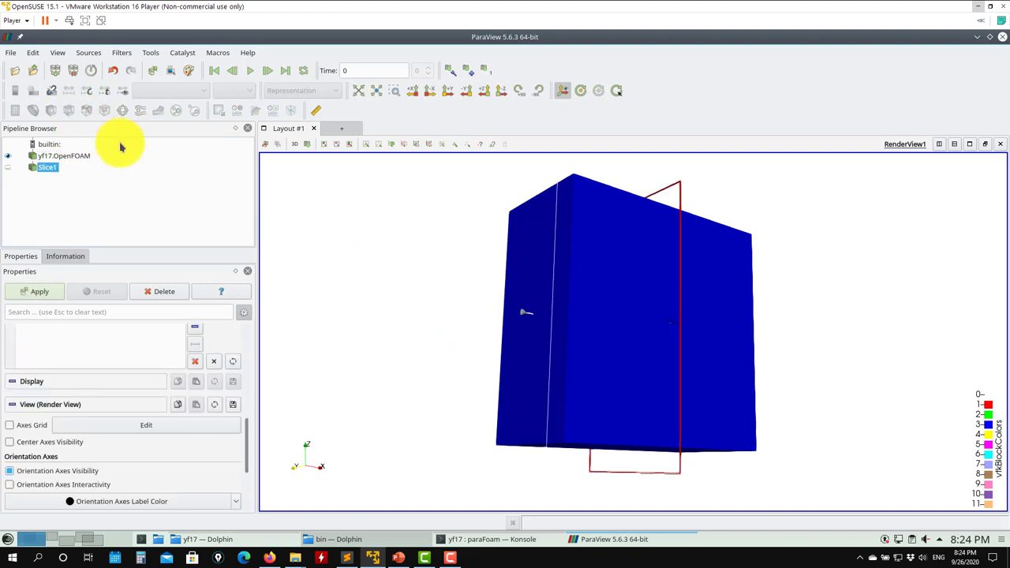
click(41, 295)
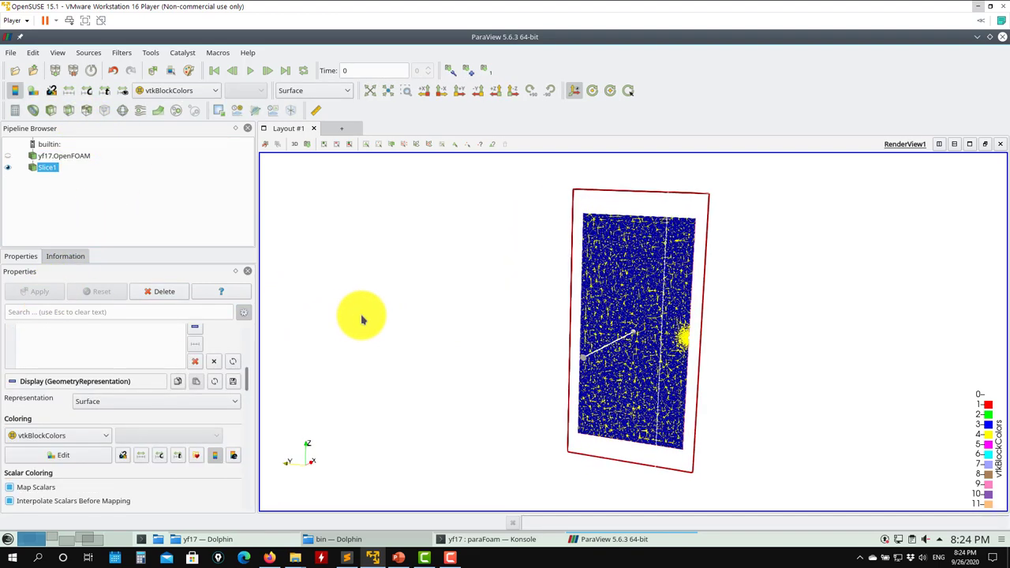
drag(387, 311, 429, 323)
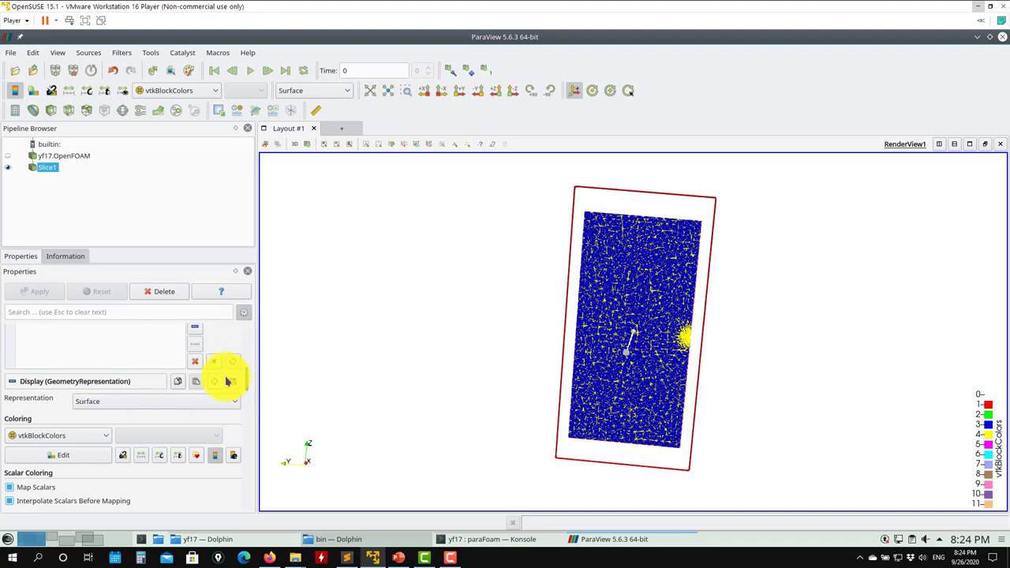
drag(248, 379, 244, 337)
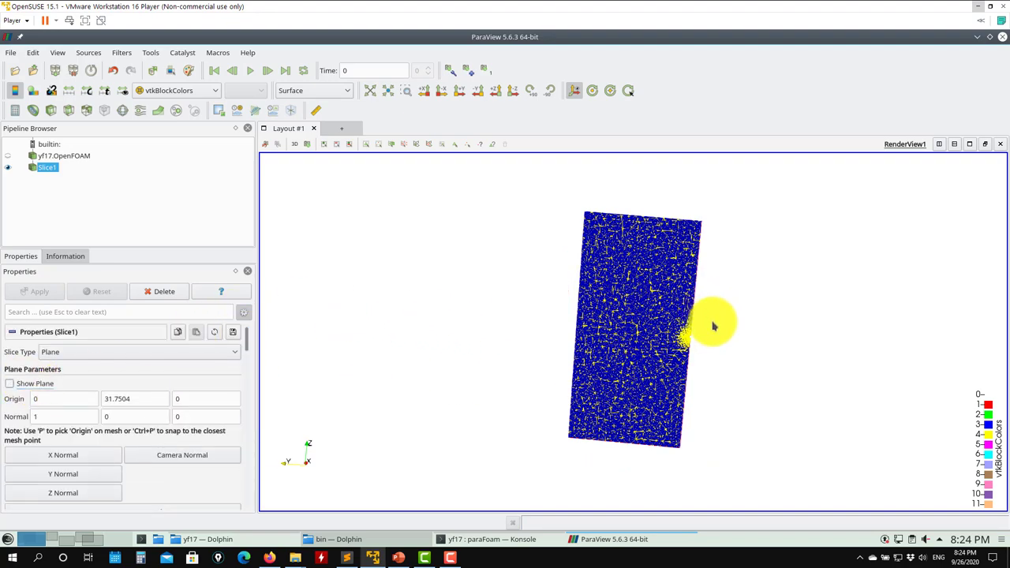
right_drag(712, 326, 707, 378)
scroll(762, 392, up, 8)
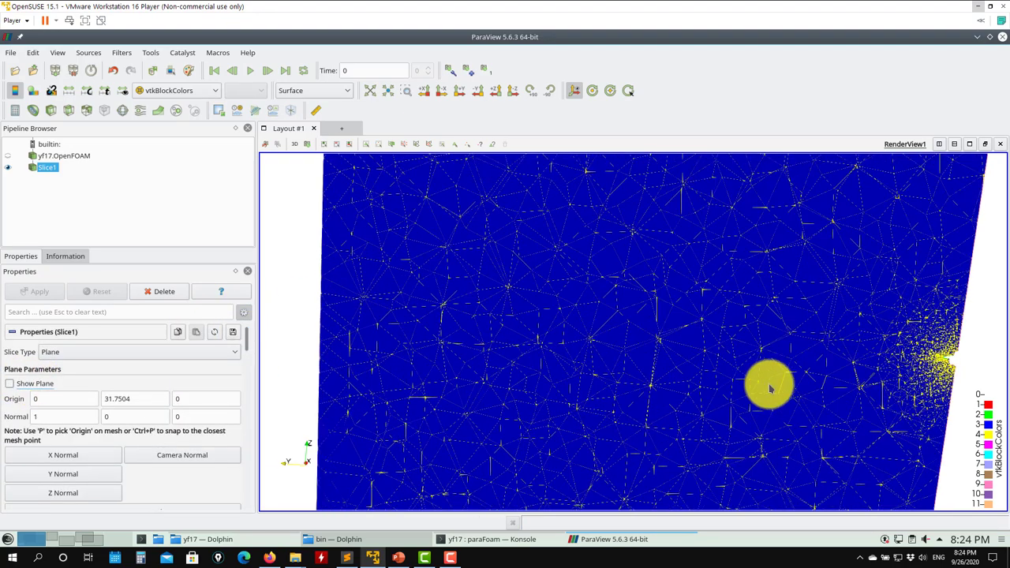
drag(768, 387, 528, 342)
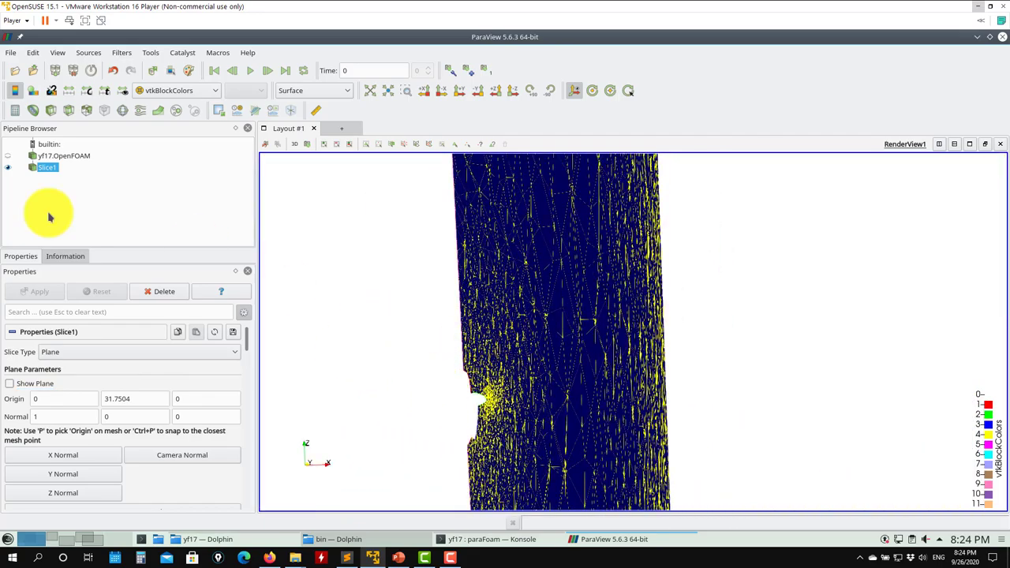
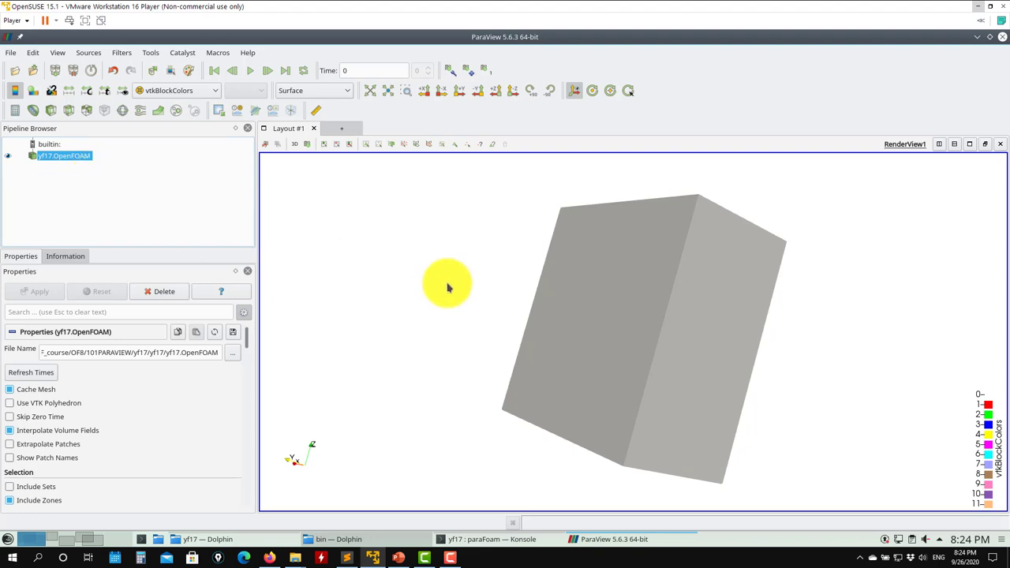
- Add an Extract Block filter to yf17.OpenFOAM and extract only the internalMesh block
drag(581, 379, 524, 358)
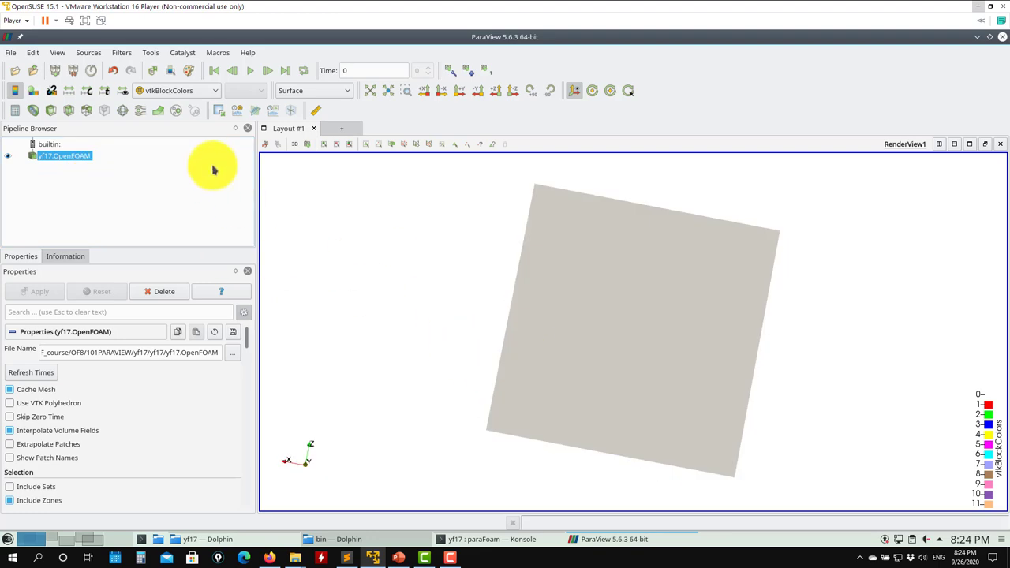
click(125, 53)
mouse_move(131, 113)
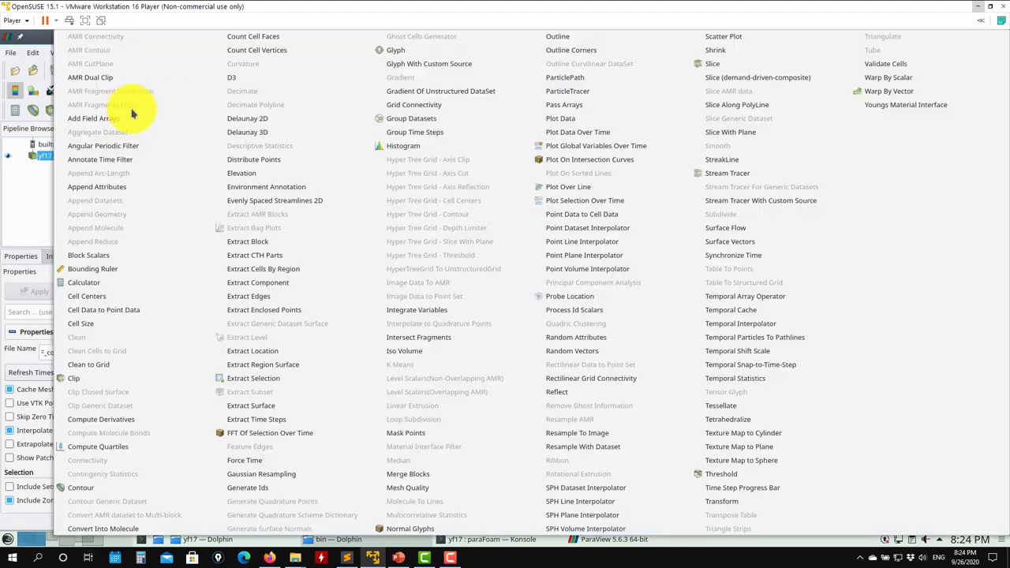
click(248, 242)
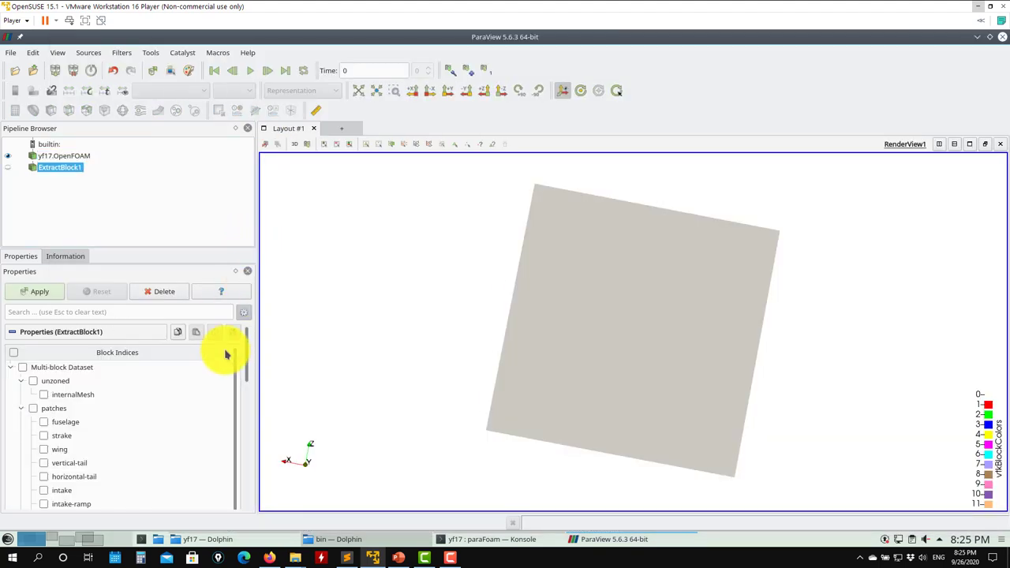
scroll(248, 359, down, 10)
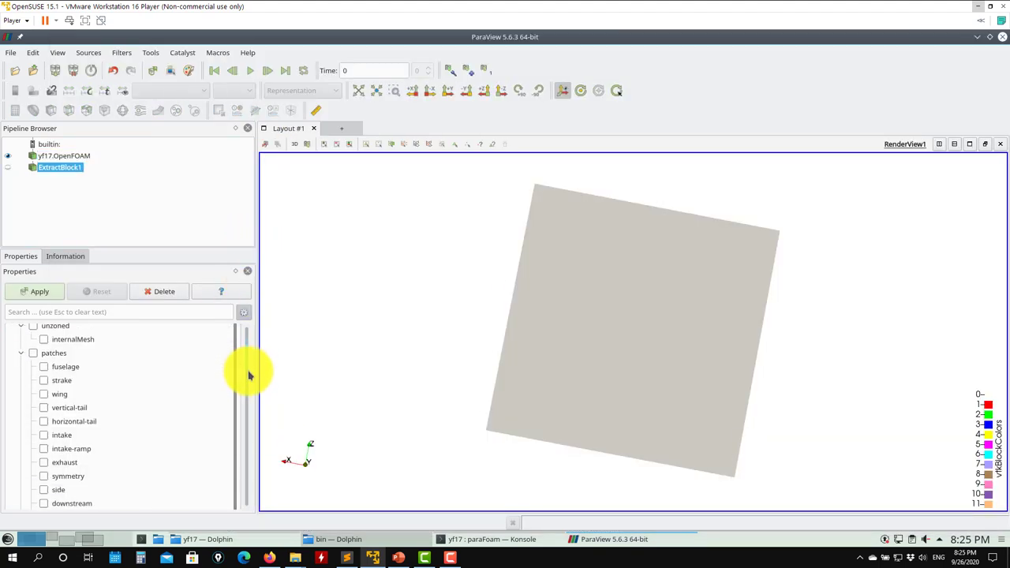
scroll(248, 379, up, 10)
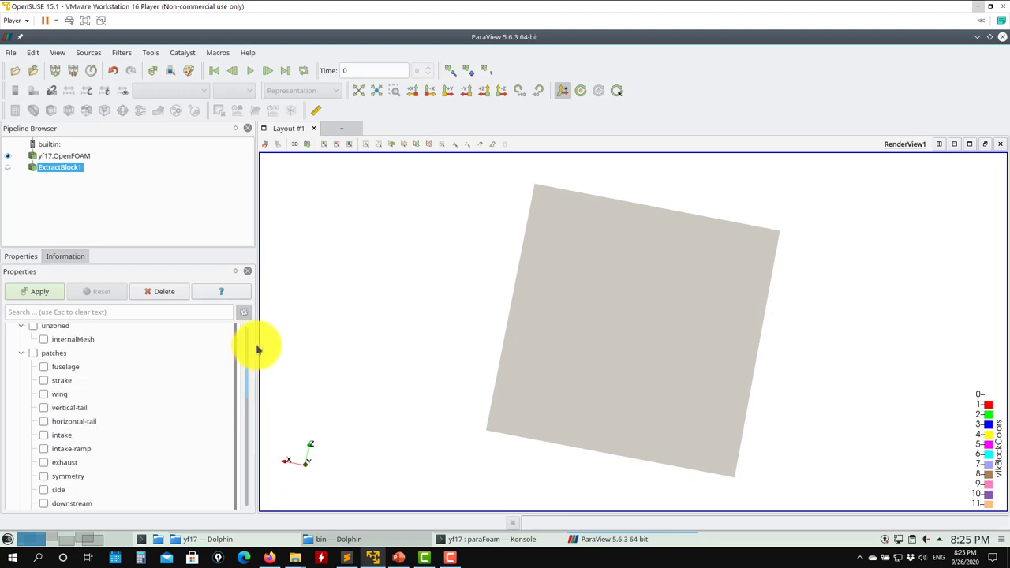
click(43, 395)
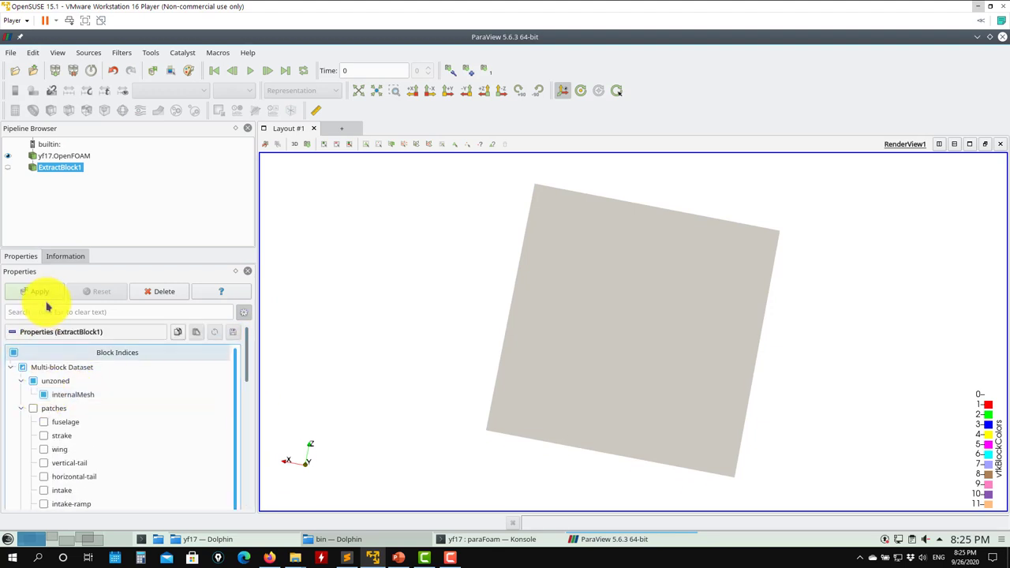
click(40, 292)
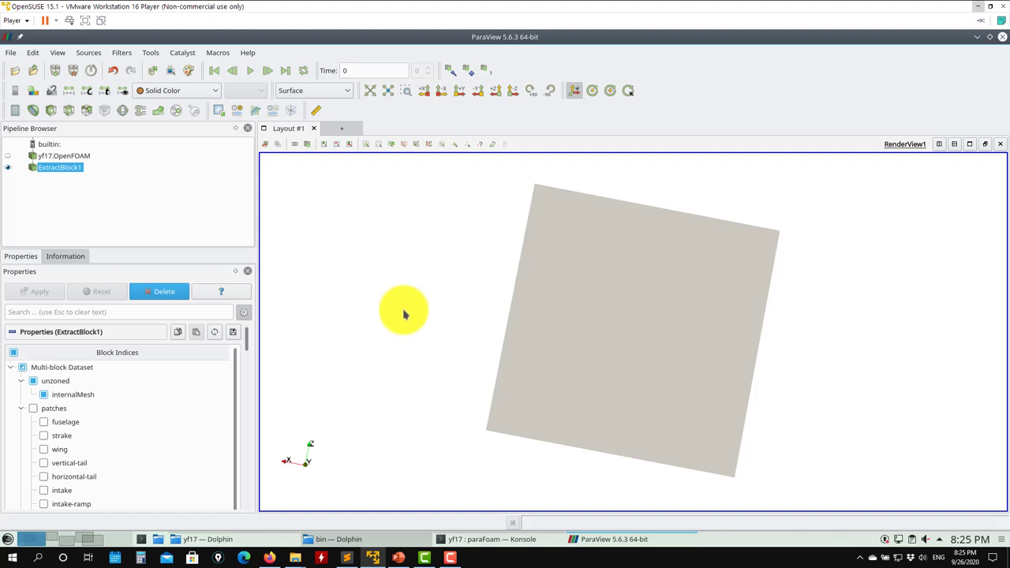
- Add a second Extract Block filter to the yf17.OpenFOAM reader
click(63, 156)
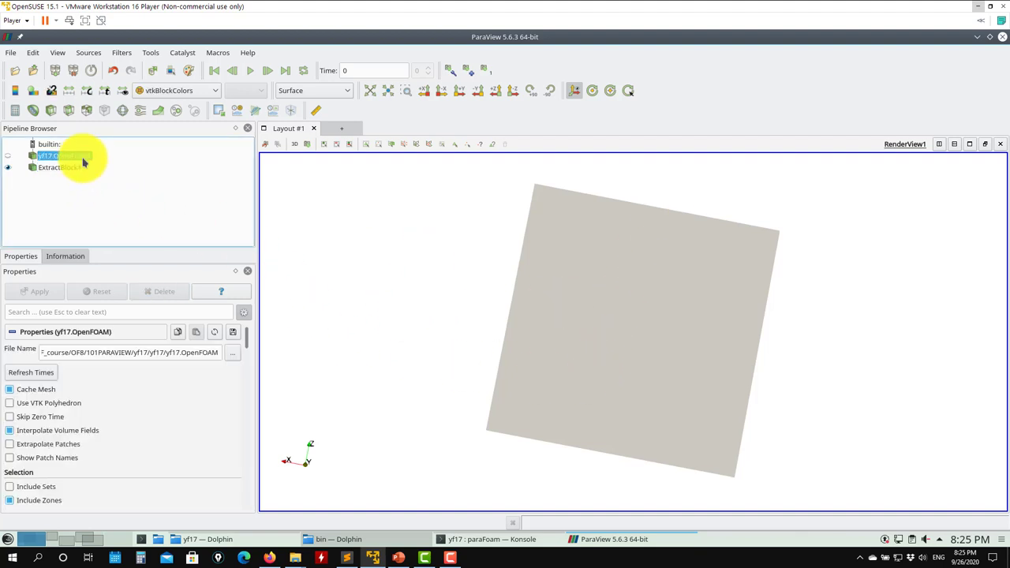
click(121, 52)
mouse_move(139, 100)
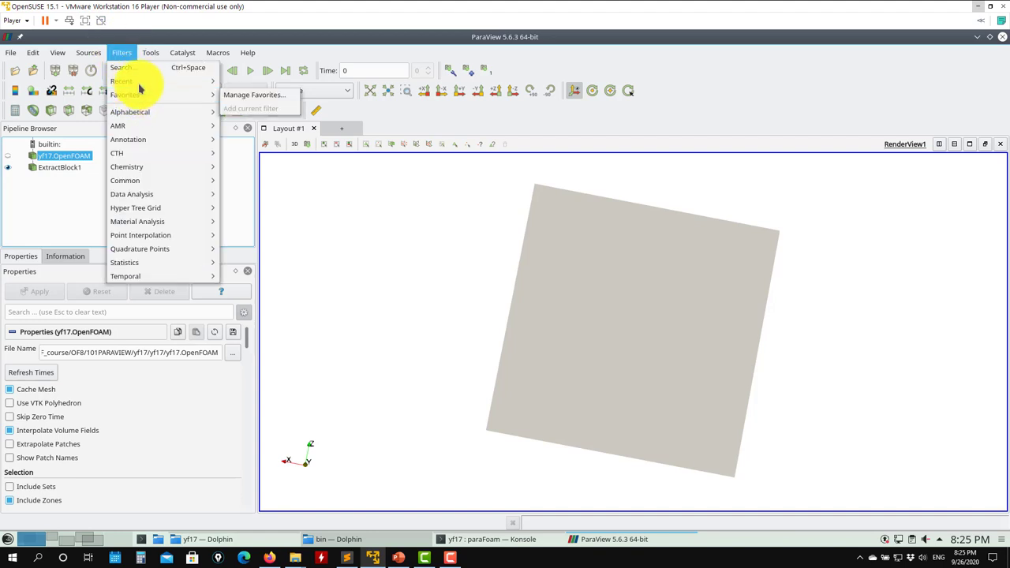
mouse_move(135, 81)
click(247, 82)
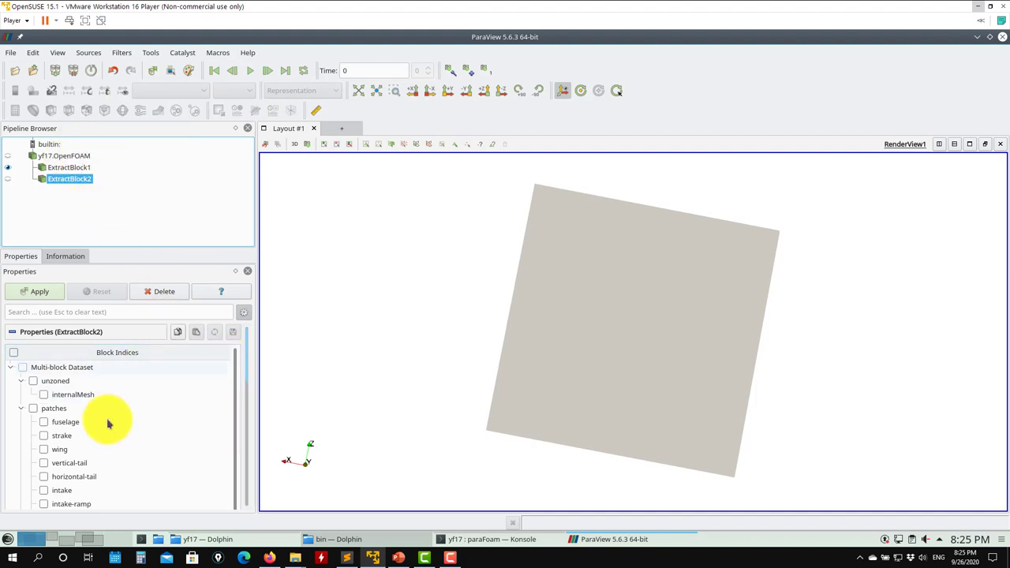
- Extract the fuselage, strake, wing, vertical-tail, horizontal-tail, intake, intake-ramp and exhaust patches with ExtractBlock2
click(45, 422)
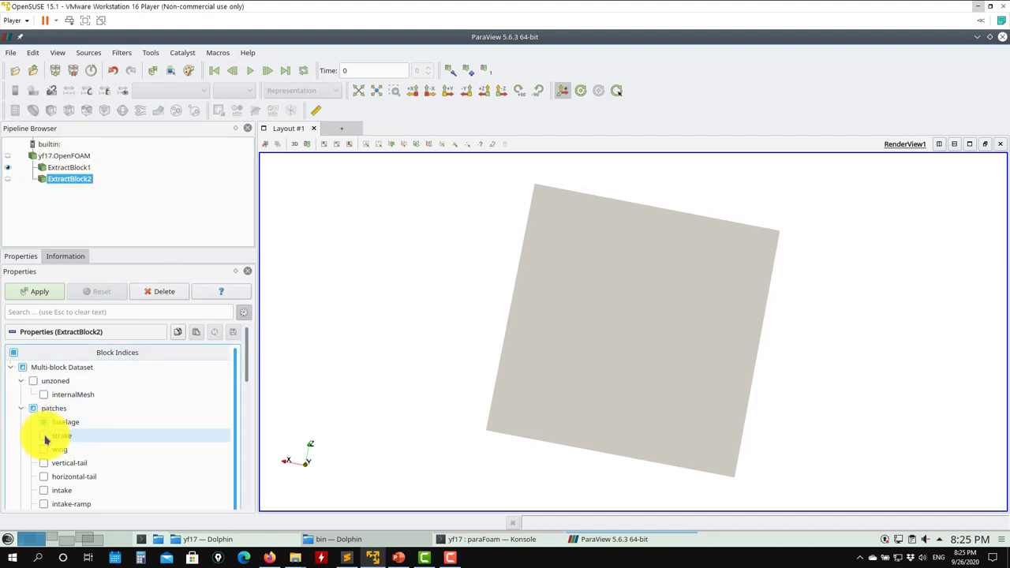
click(43, 436)
click(41, 449)
scroll(251, 375, down, 2)
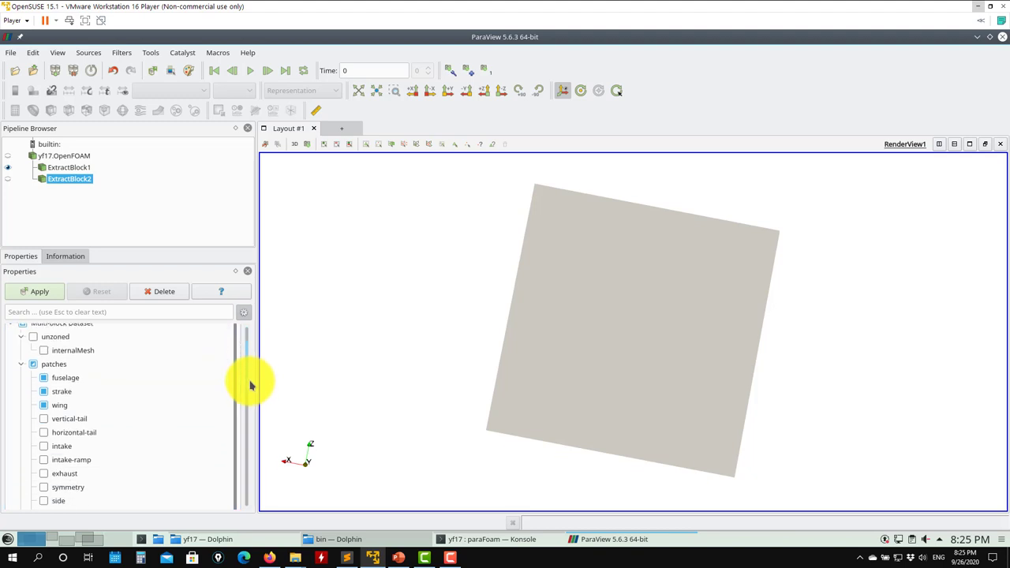
click(45, 405)
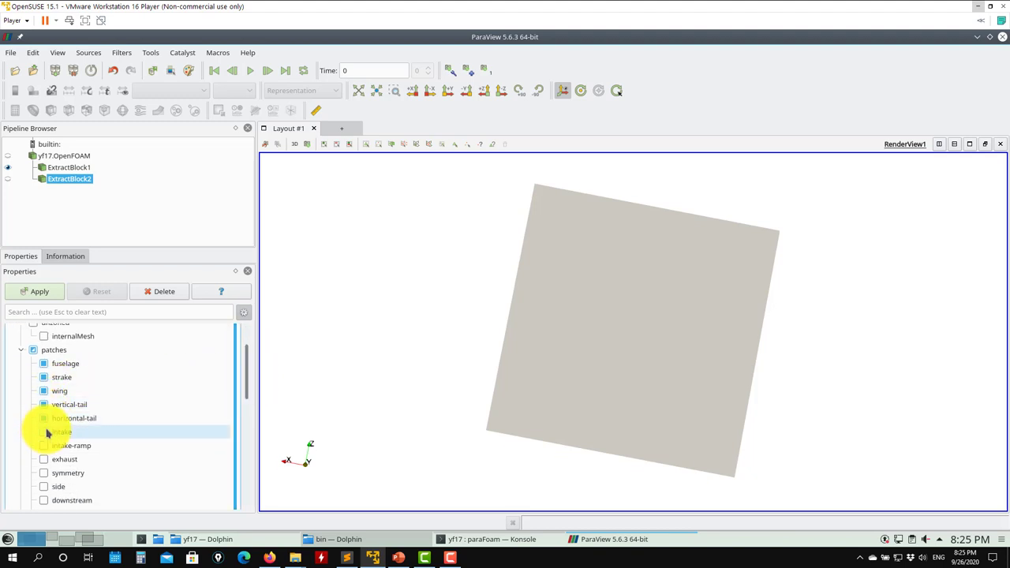
click(45, 418)
click(45, 431)
click(47, 460)
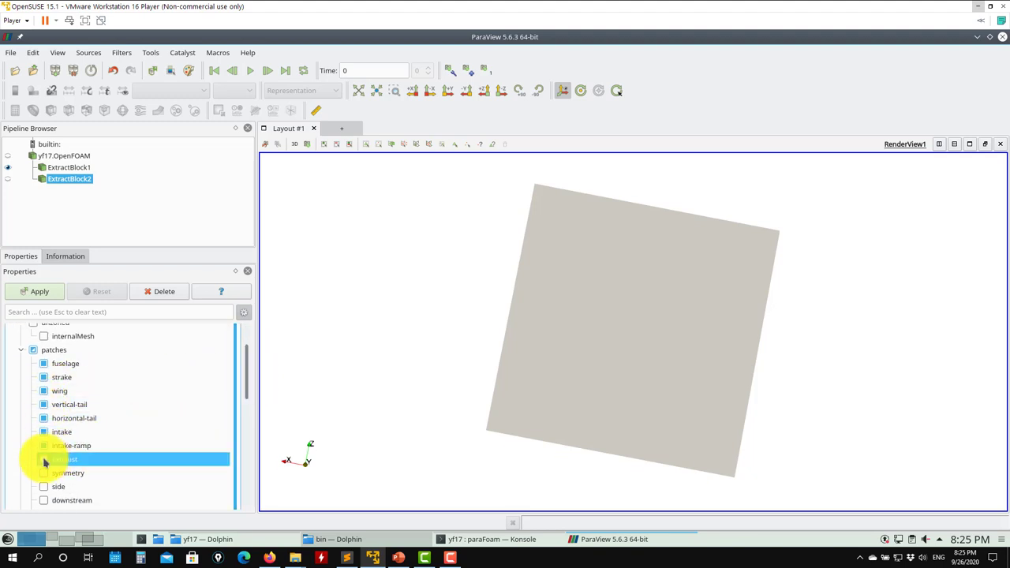
click(45, 290)
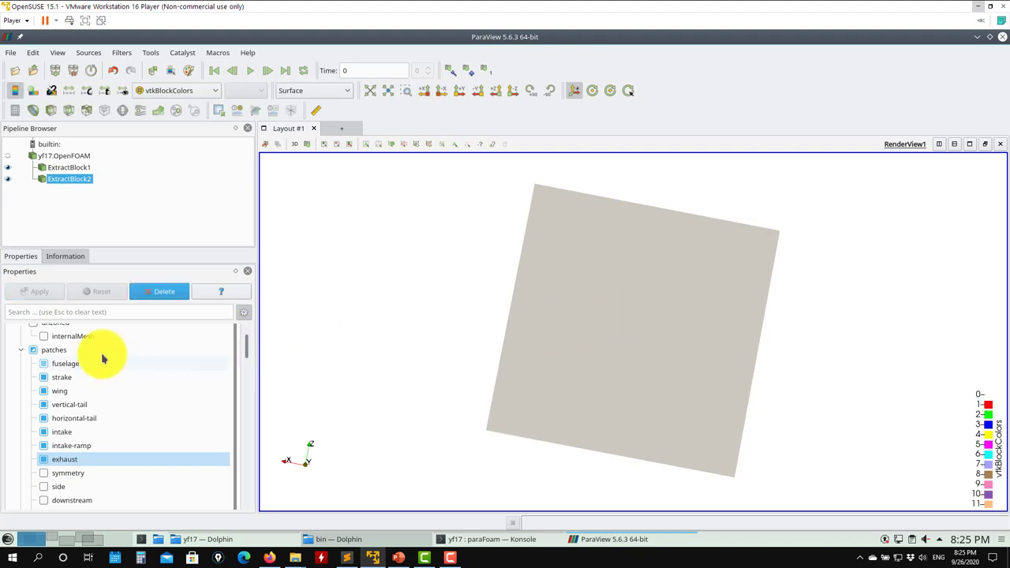
- Hide ExtractBlock1 and fit the view to the aircraft patches to inspect their block colors
click(8, 168)
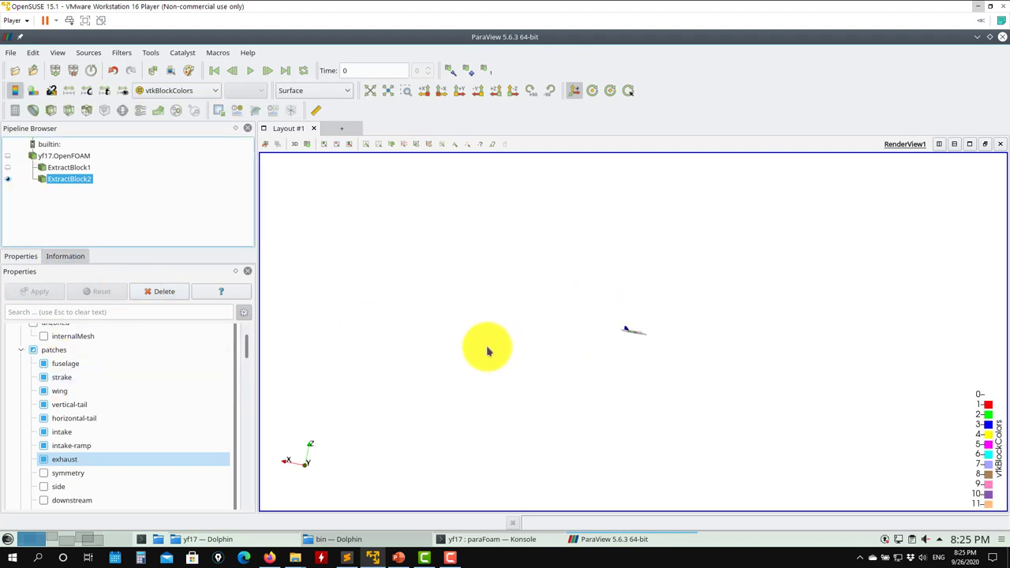
click(370, 89)
drag(615, 355, 534, 356)
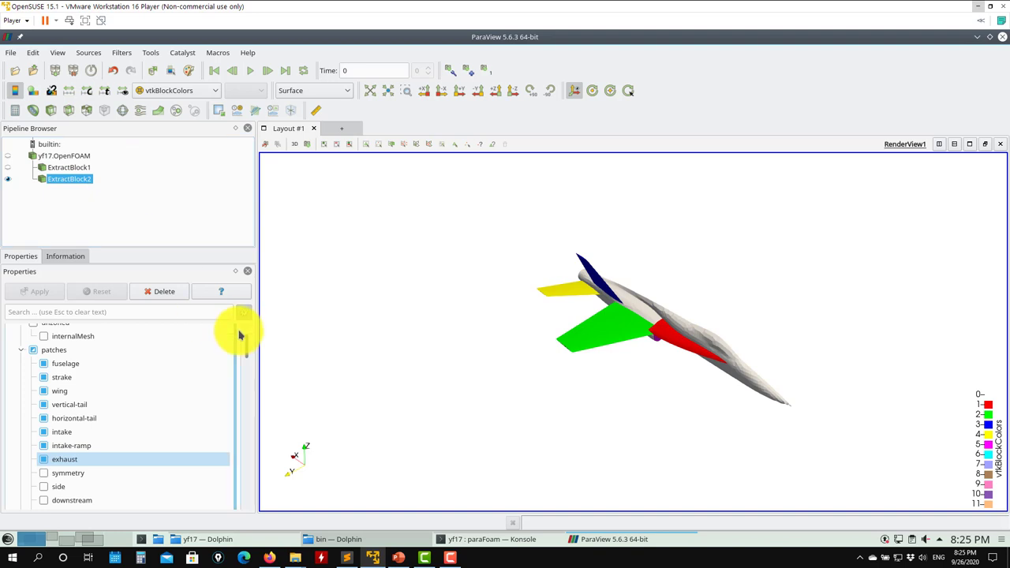
- Add a third Extract Block filter to yf17.OpenFOAM and extract the symmetry, side, downstream, upper, lower and upstream patches
click(59, 156)
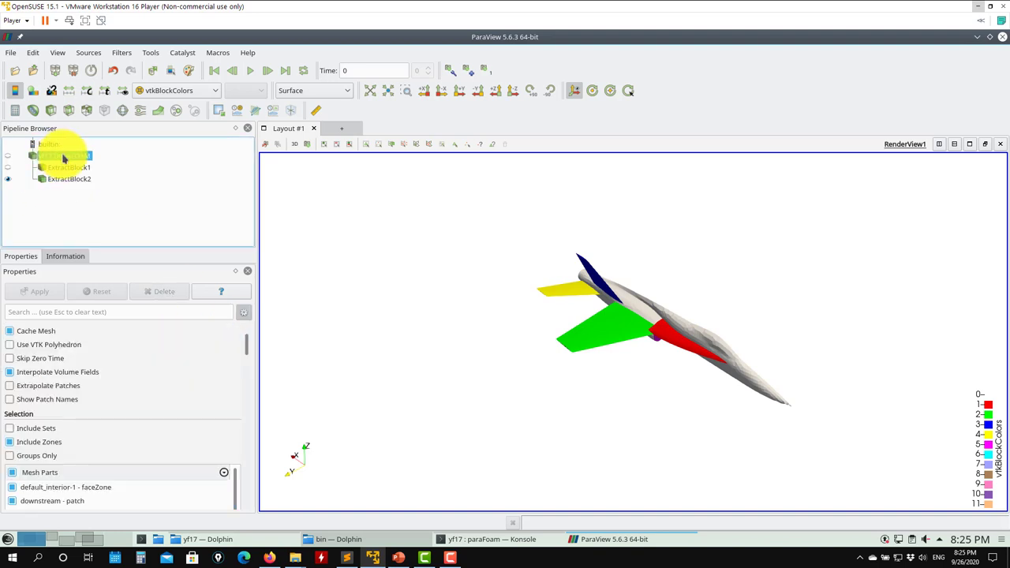
click(126, 54)
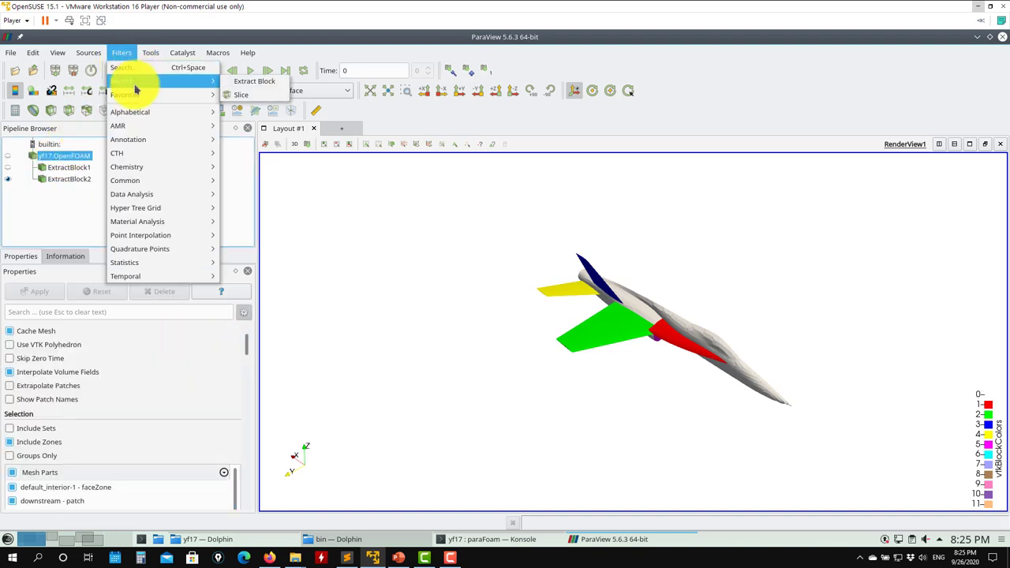
key(Escape)
drag(248, 354, 243, 402)
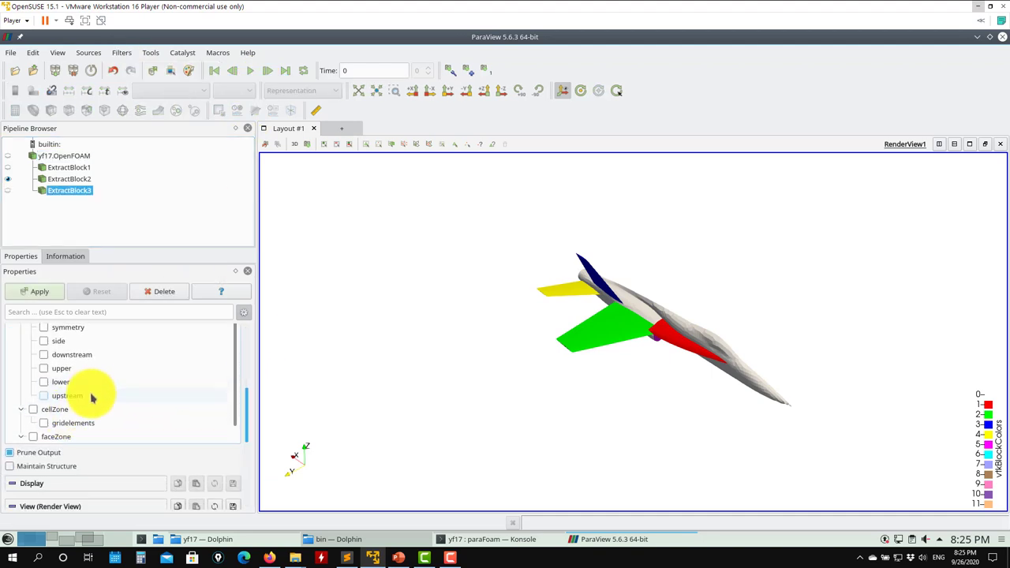
scroll(235, 430, down, 1)
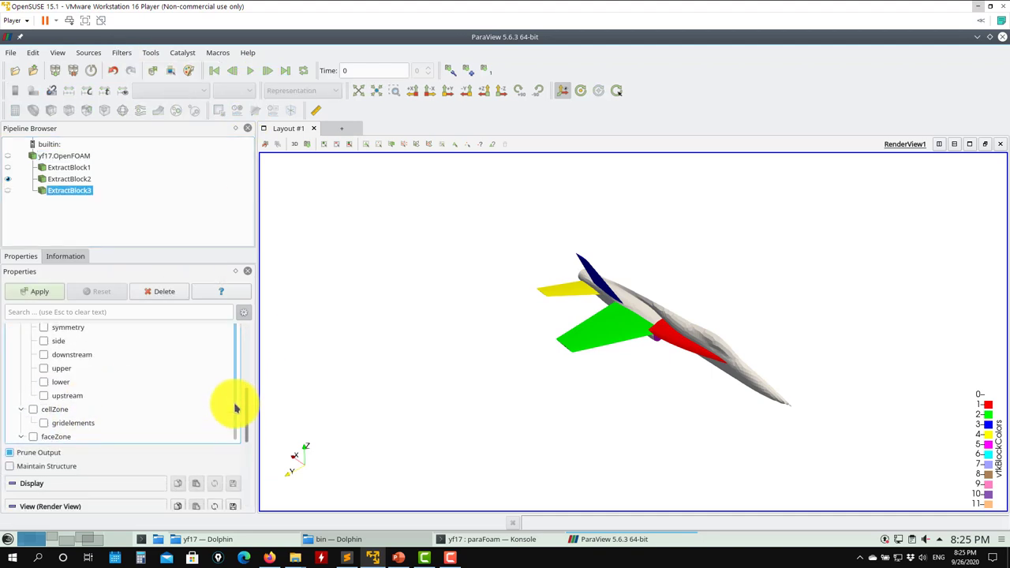
drag(45, 398, 45, 334)
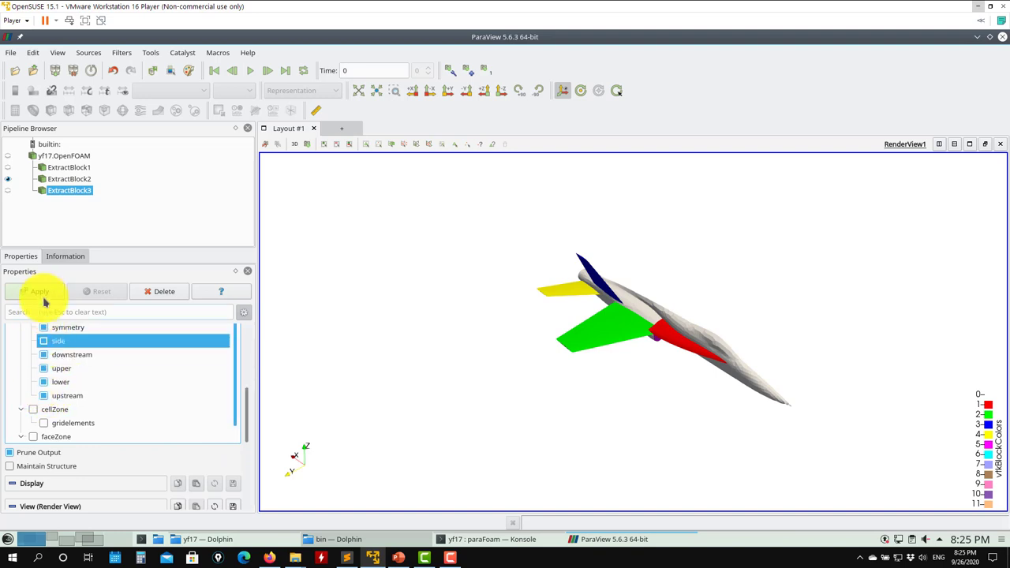
click(39, 292)
- Display the outer domain patches of ExtractBlock3 with the Outline representation
scroll(440, 331, up, 3)
scroll(440, 334, down, 10)
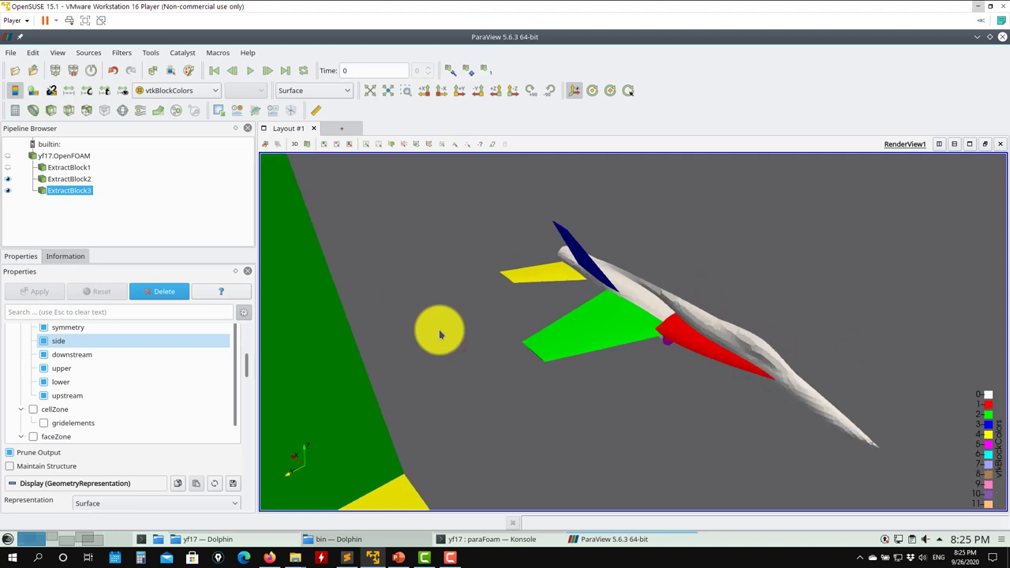
scroll(443, 340, down, 5)
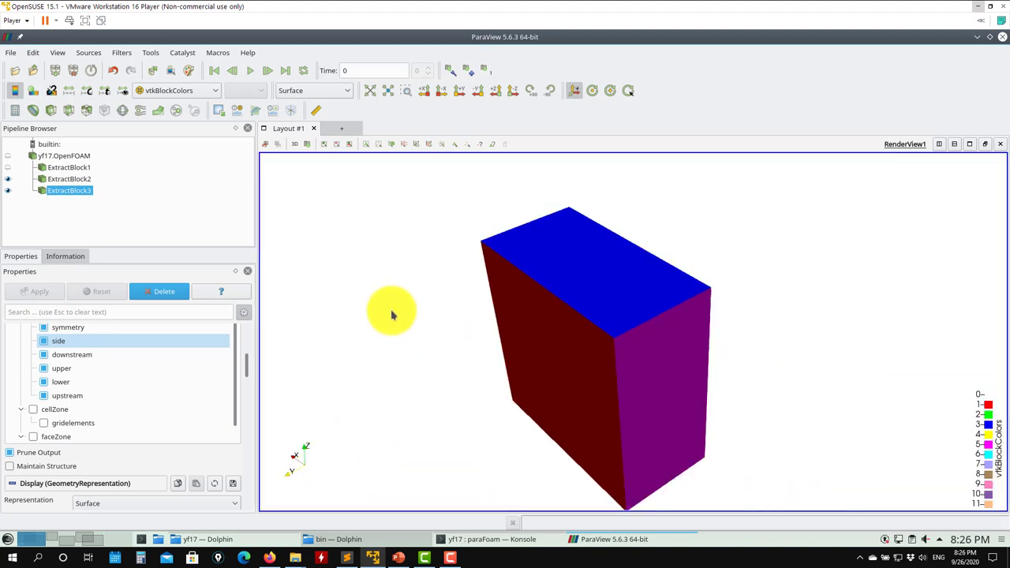
click(326, 92)
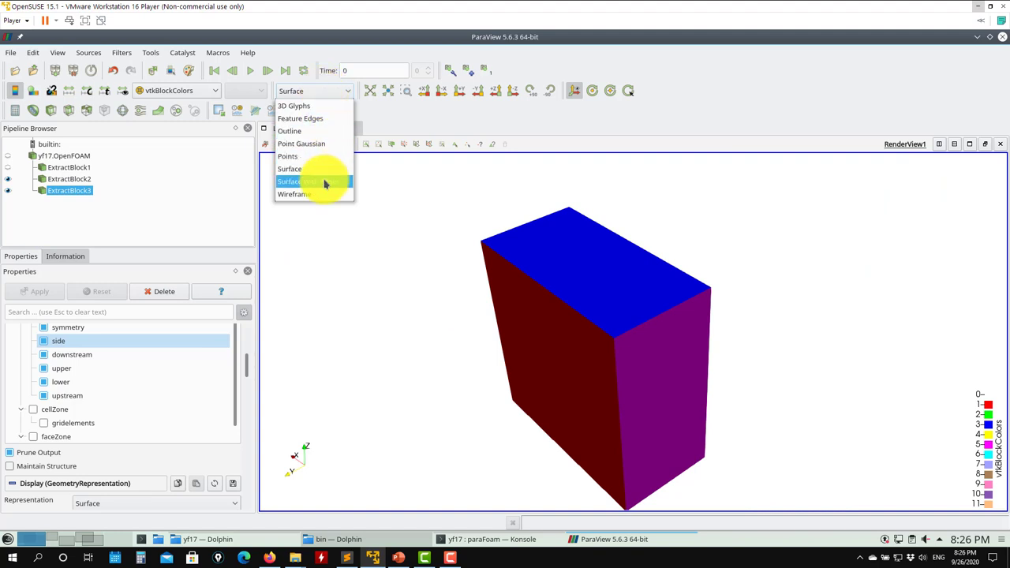
click(312, 131)
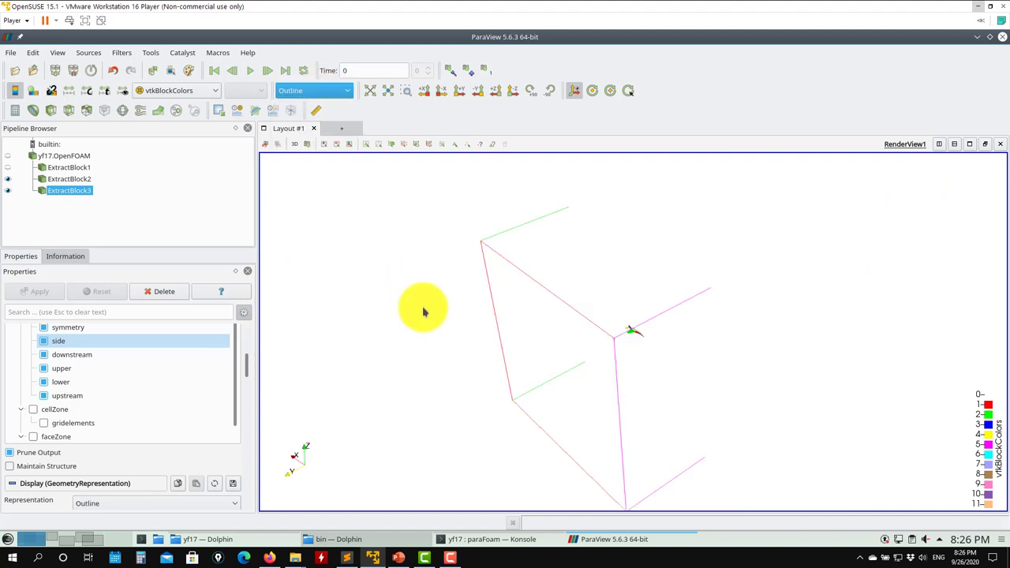
- Color the ExtractBlock3 domain outline with a solid black color
click(189, 90)
click(185, 109)
scroll(253, 343, up, 5)
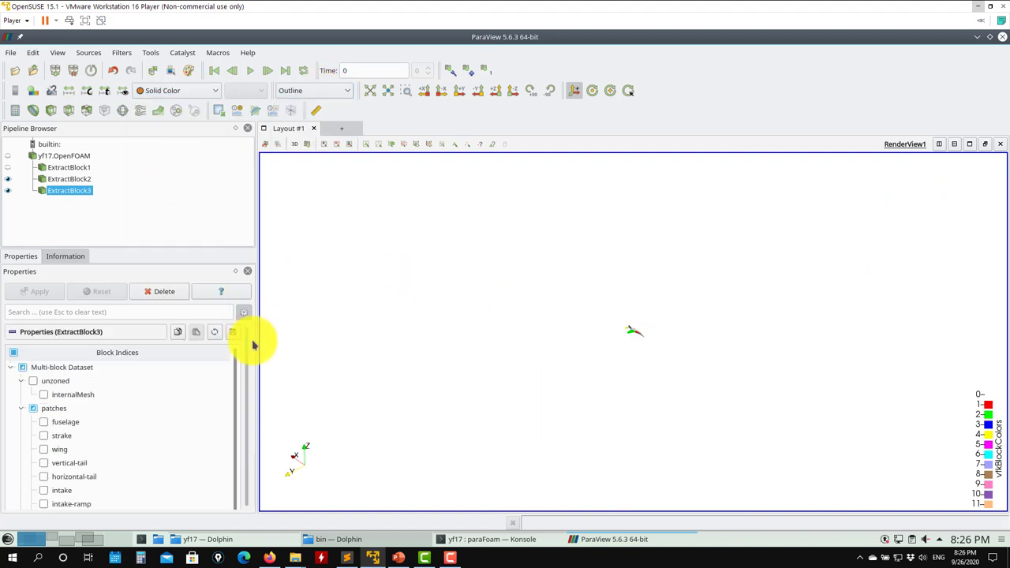
scroll(257, 379, down, 10)
scroll(256, 379, down, 3)
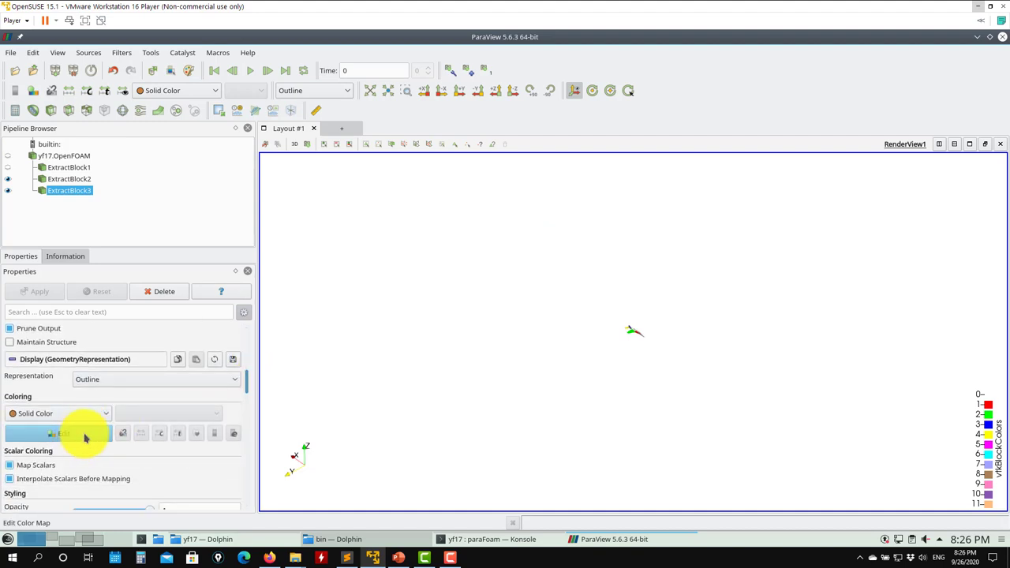
click(85, 438)
click(368, 172)
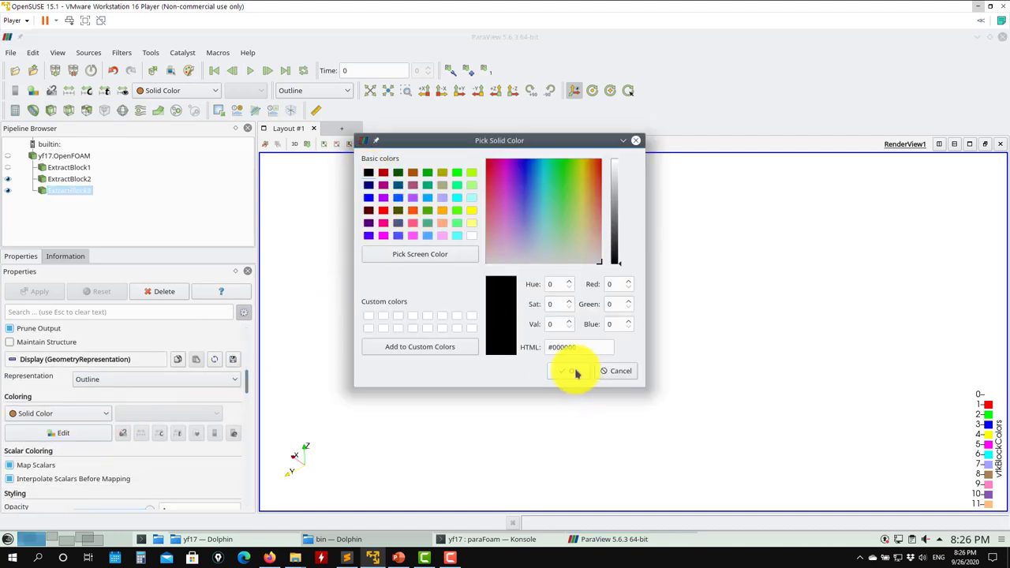
click(576, 371)
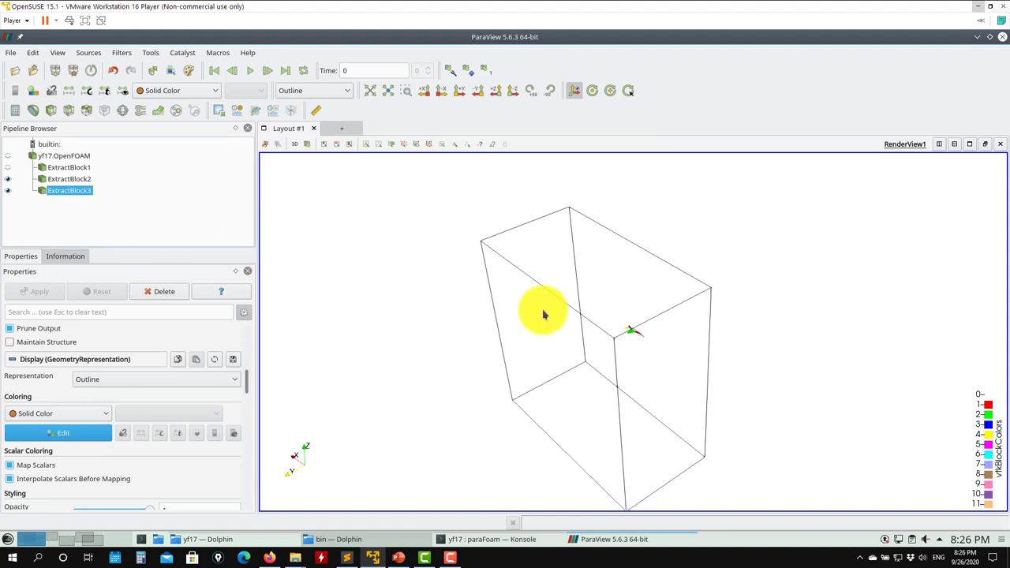
- Color the aircraft patches of ExtractBlock2 solid light green and view the aircraft inside the domain outline
scroll(543, 314, up, 10)
scroll(645, 276, down, 3)
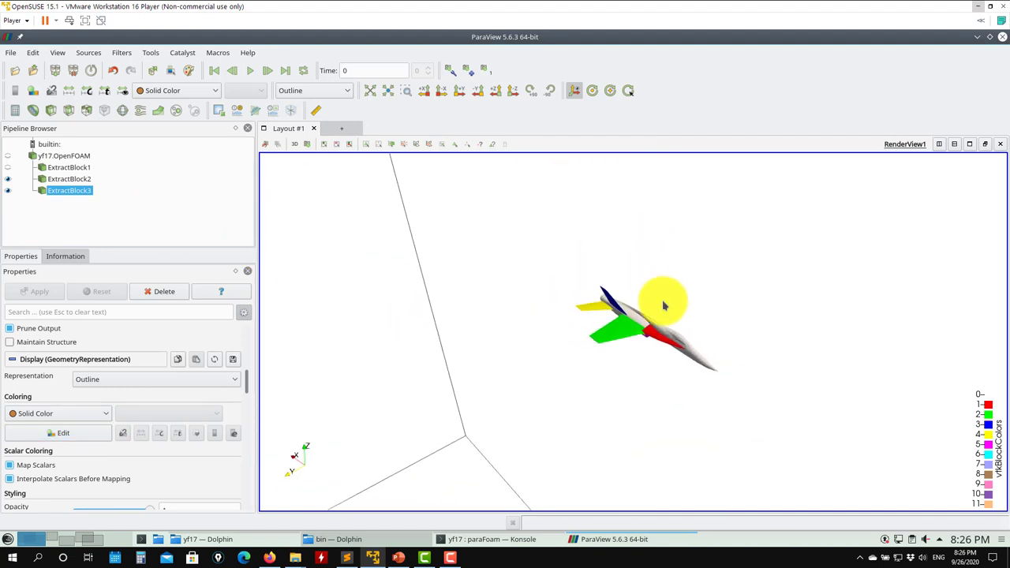
click(77, 180)
click(183, 91)
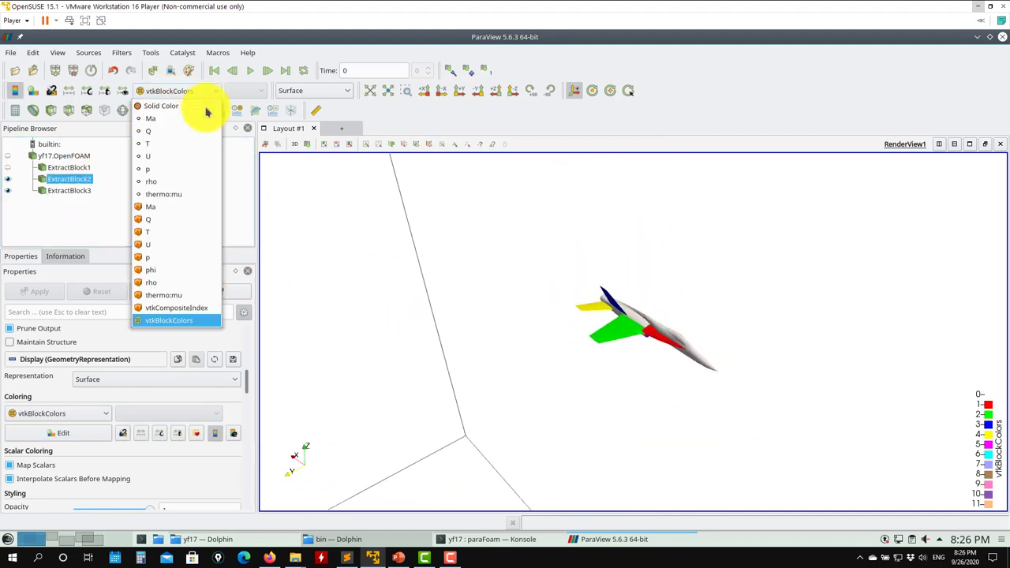
click(168, 106)
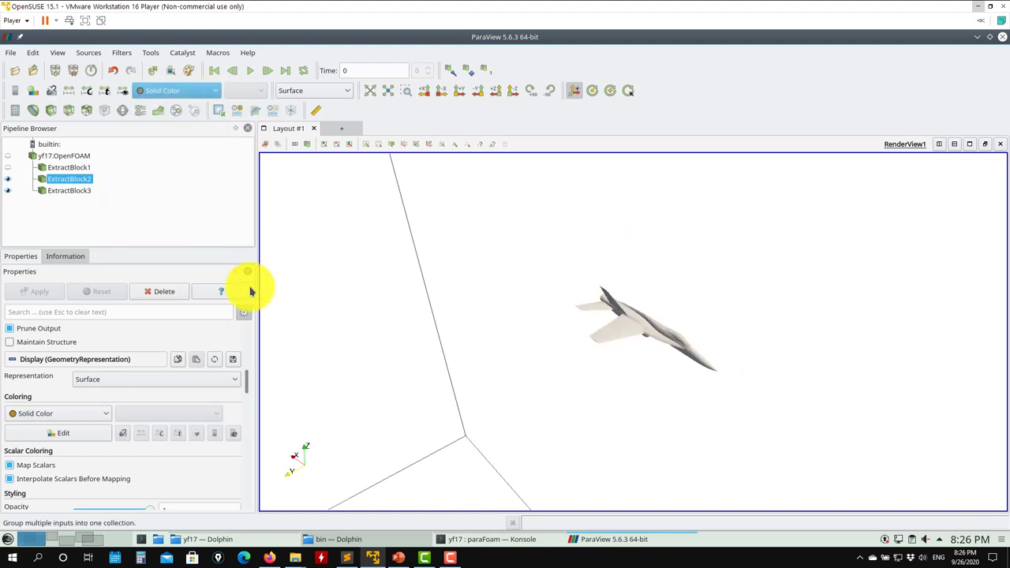
click(70, 436)
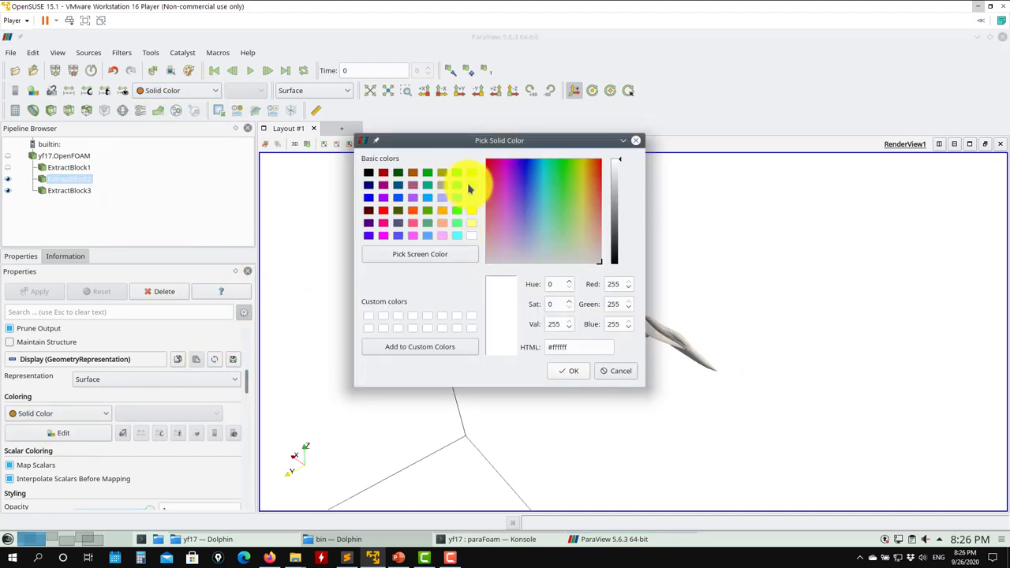
click(469, 187)
click(568, 371)
drag(568, 387, 739, 388)
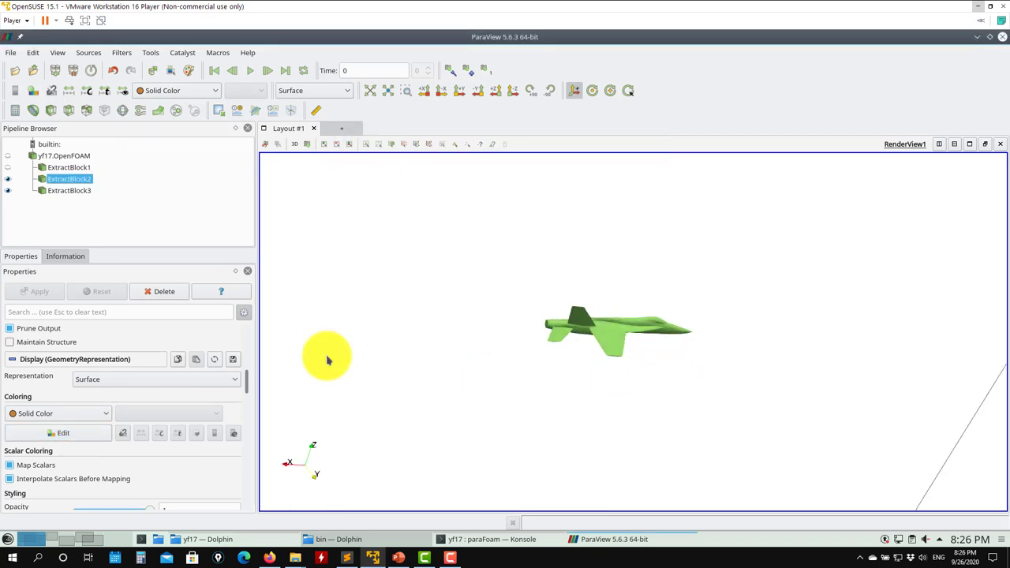
scroll(547, 253, down, 5)
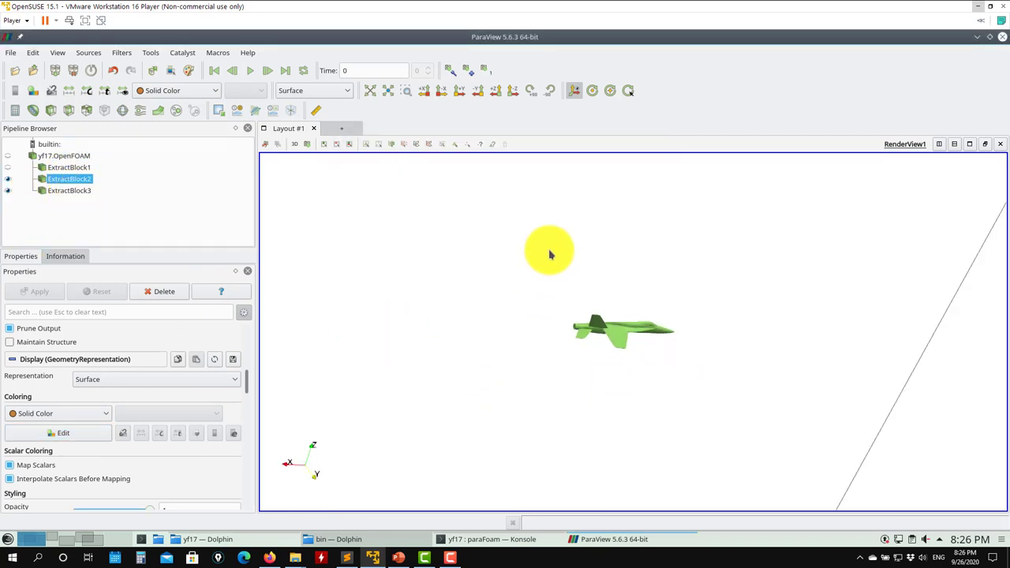
drag(547, 253, 267, 263)
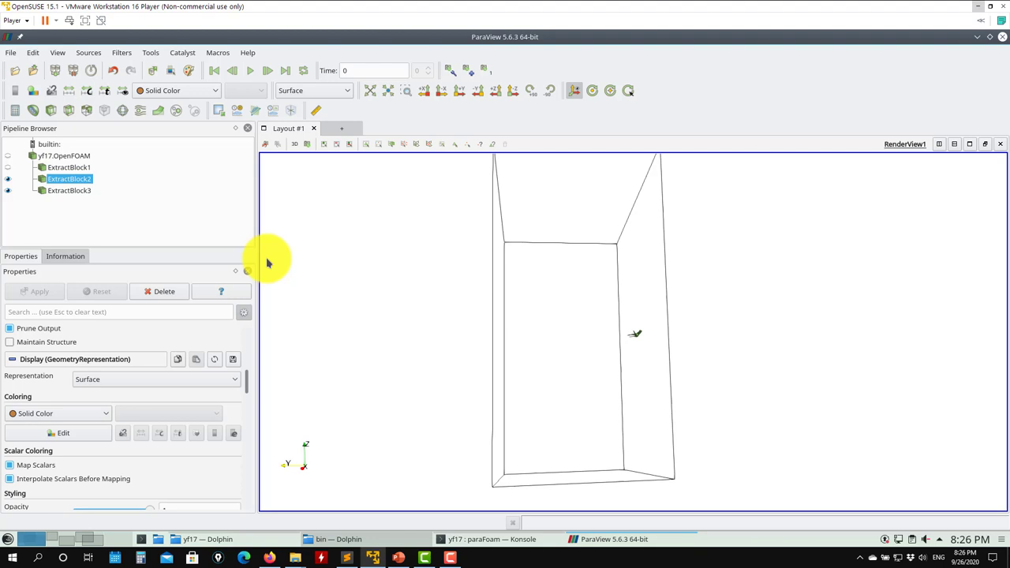
- Briefly show the internal mesh of ExtractBlock1, hide it again, and slice it with the default plane
click(75, 190)
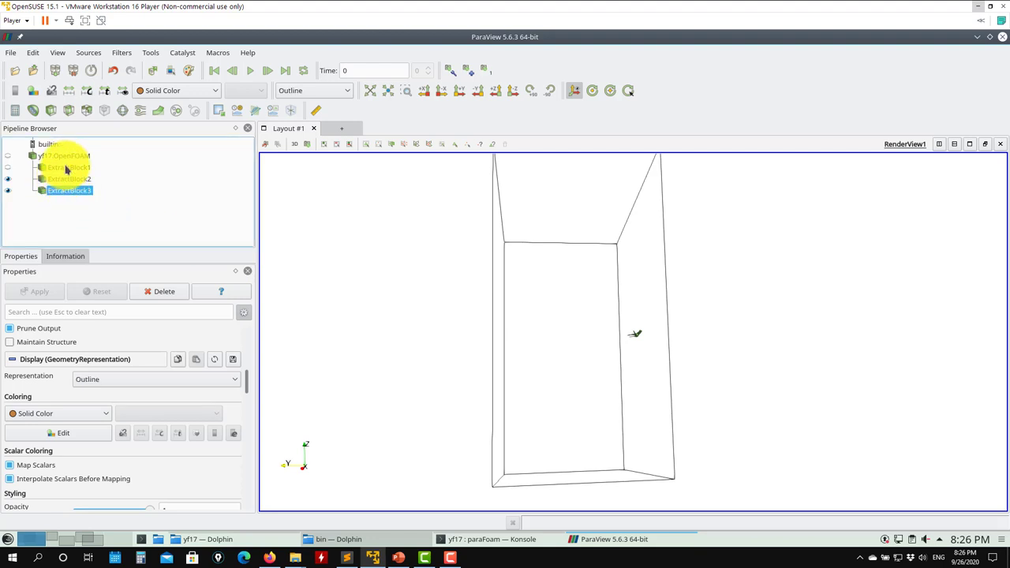
click(7, 168)
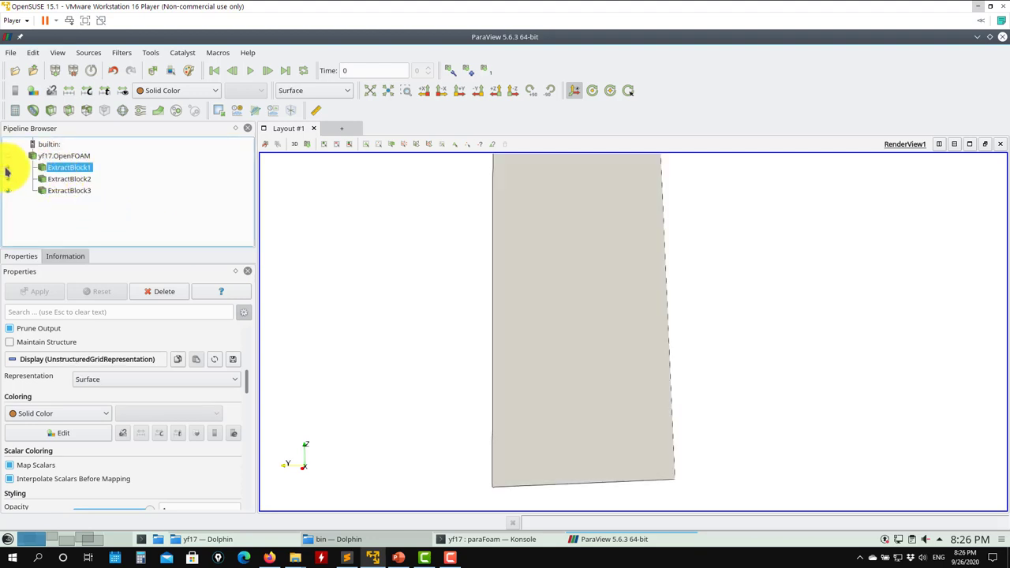
click(7, 168)
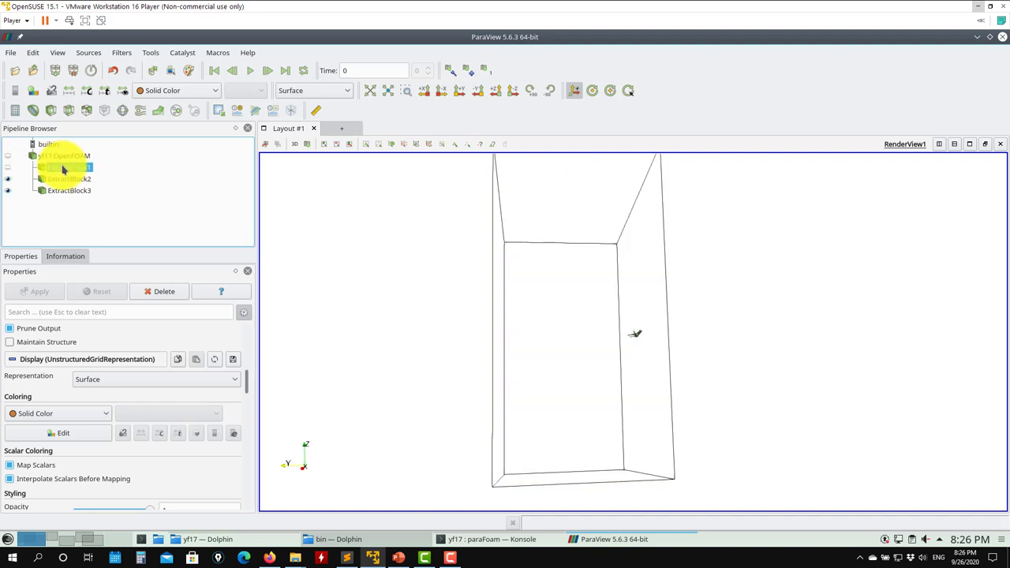
click(69, 110)
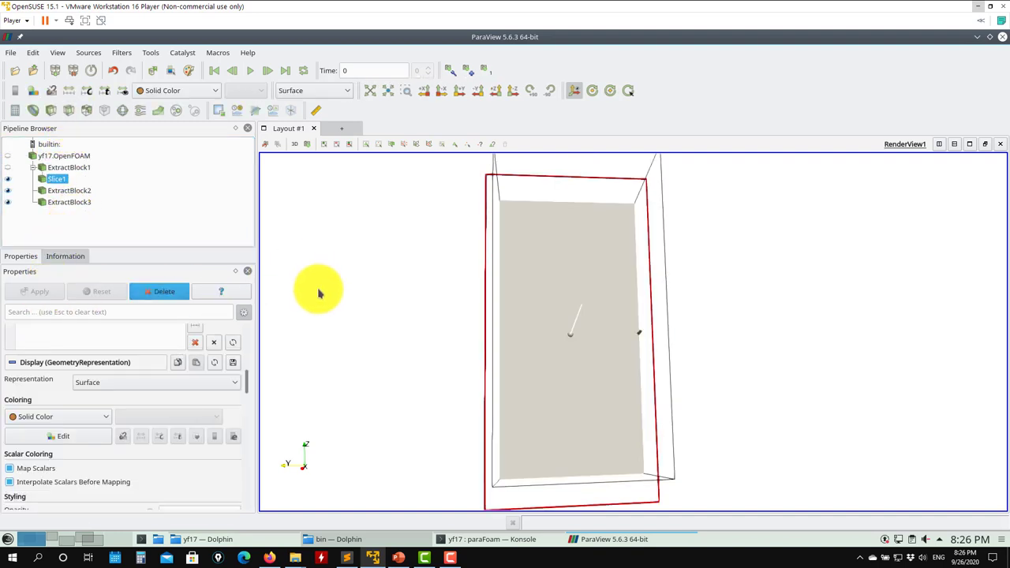
drag(320, 292, 319, 290)
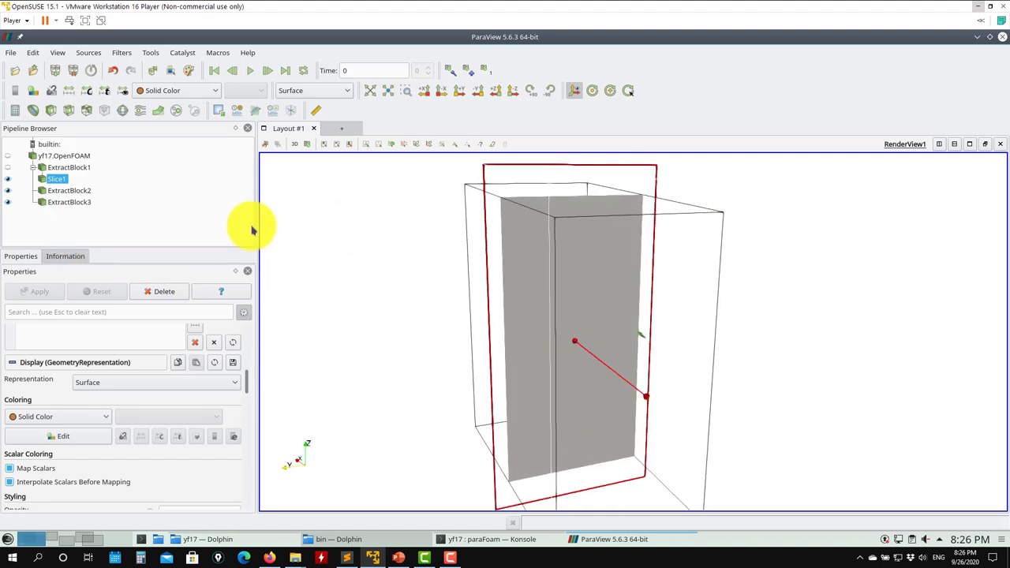
- Briefly hide and restore ExtractBlock2 and ExtractBlock3 around Slice1, and view the aircraft against the slice up close
click(8, 191)
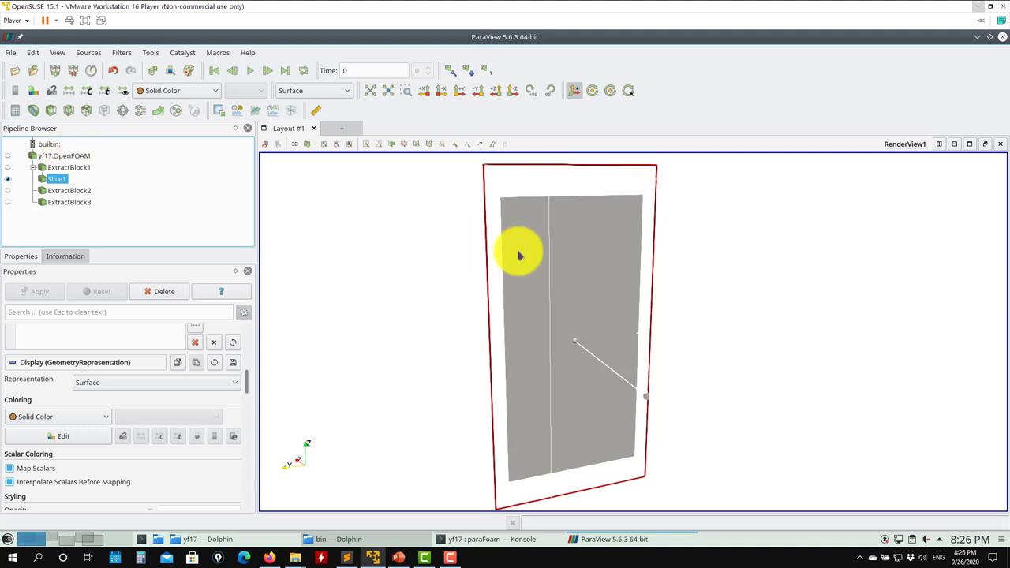
click(10, 203)
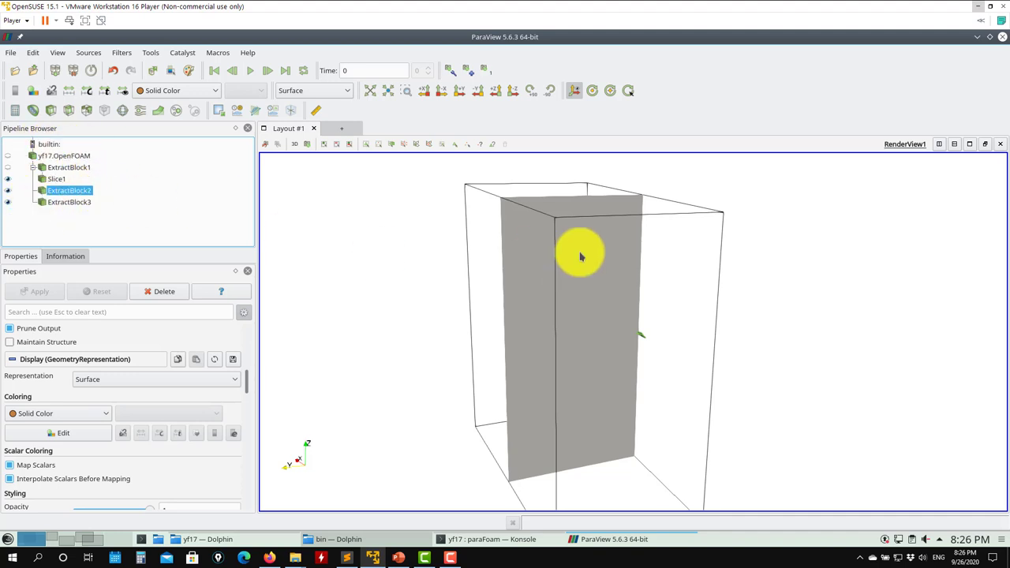
drag(813, 380, 692, 383)
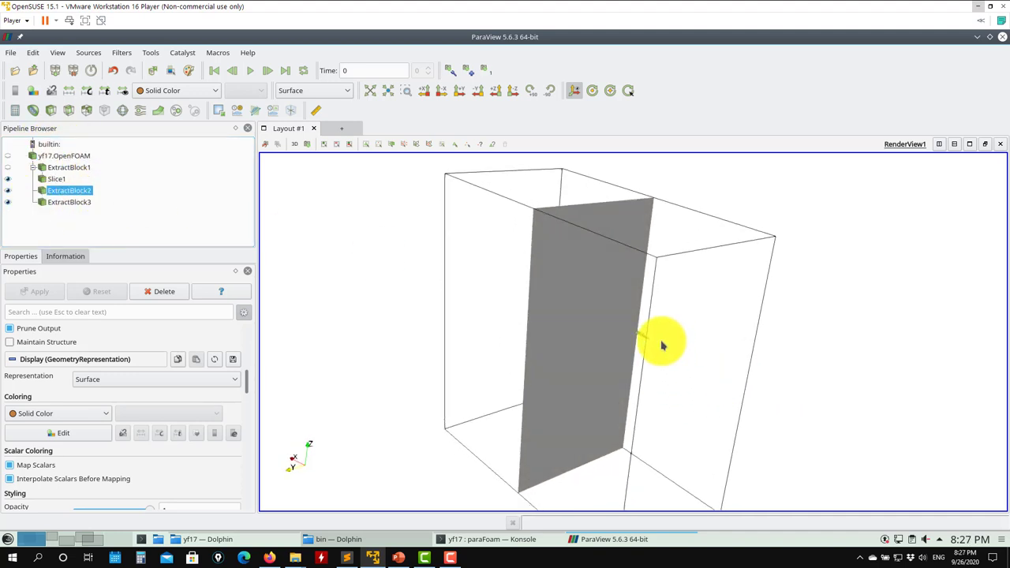
scroll(665, 359, up, 5)
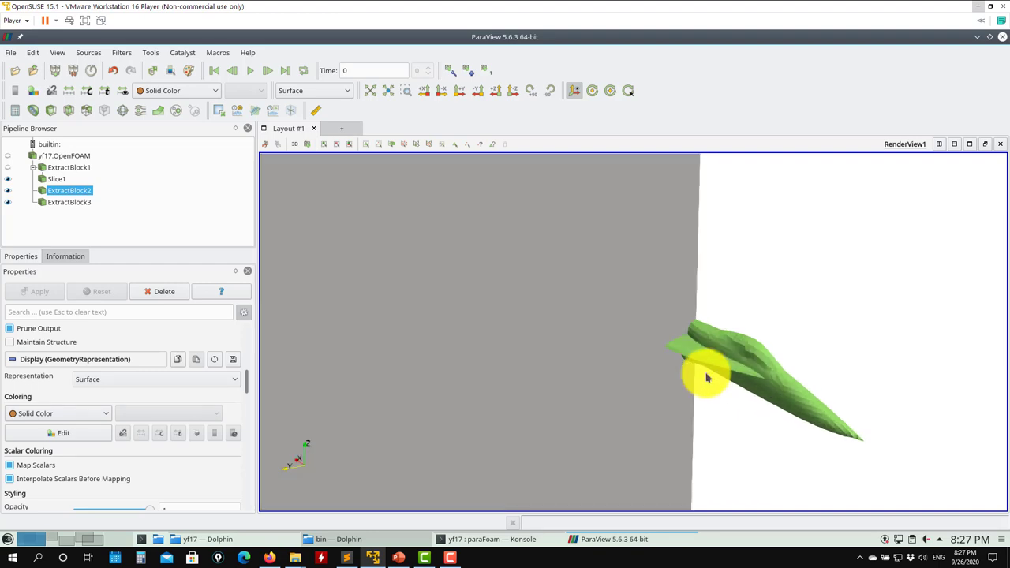
drag(706, 367, 805, 368)
- Color Slice1 by the point pressure field p and apply the slice with its pending plane changes
click(57, 179)
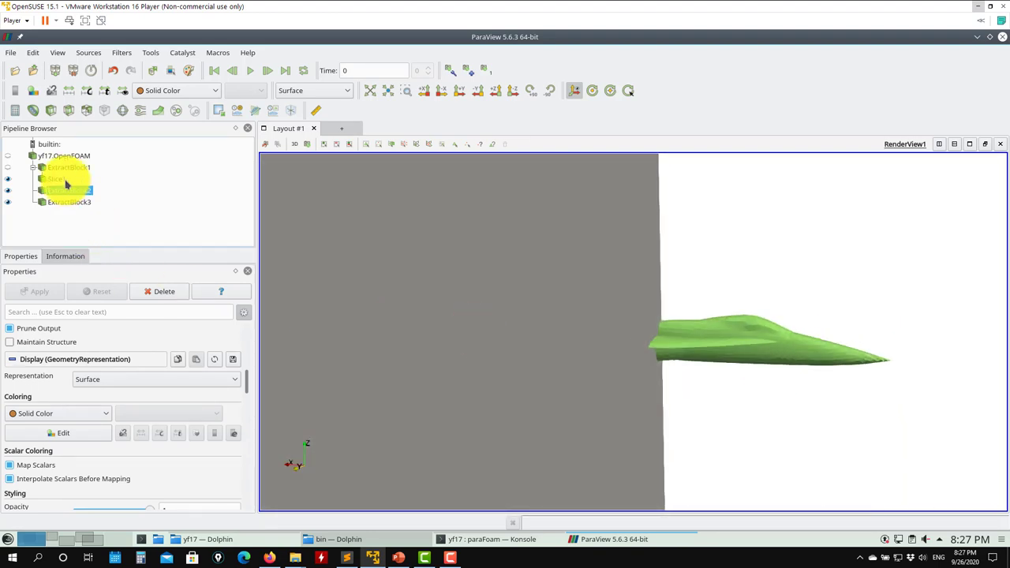
click(188, 92)
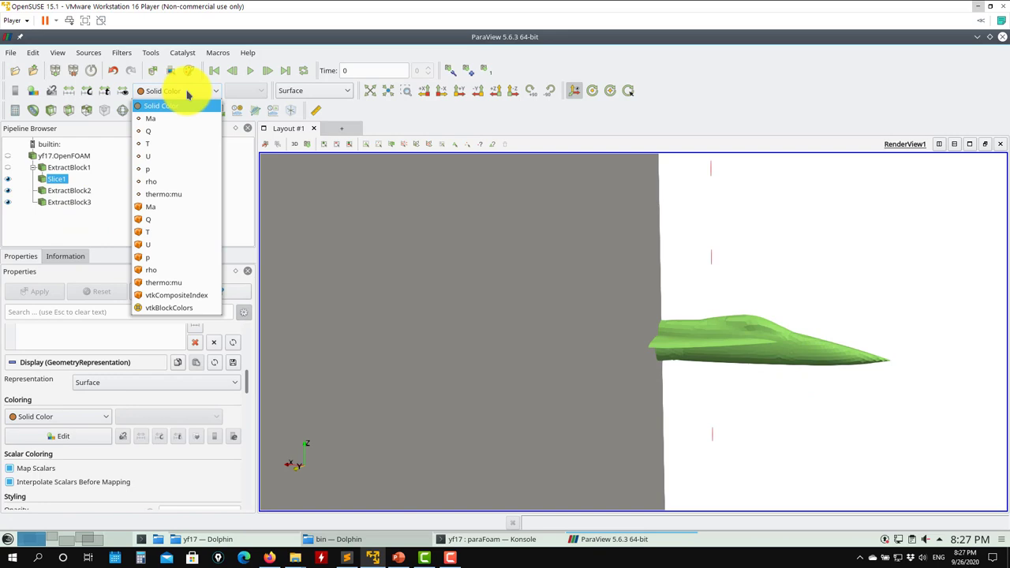
click(149, 170)
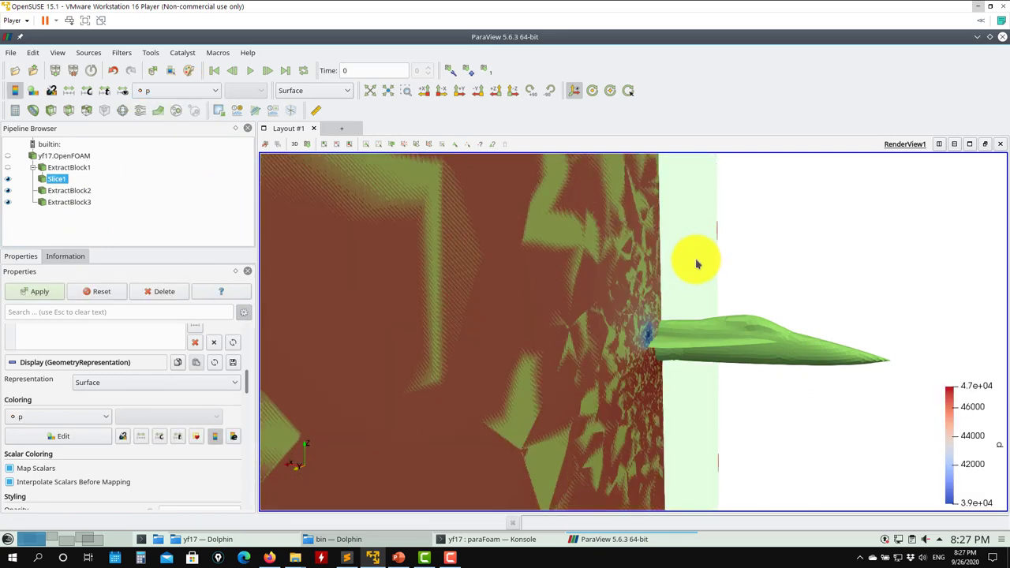
click(39, 291)
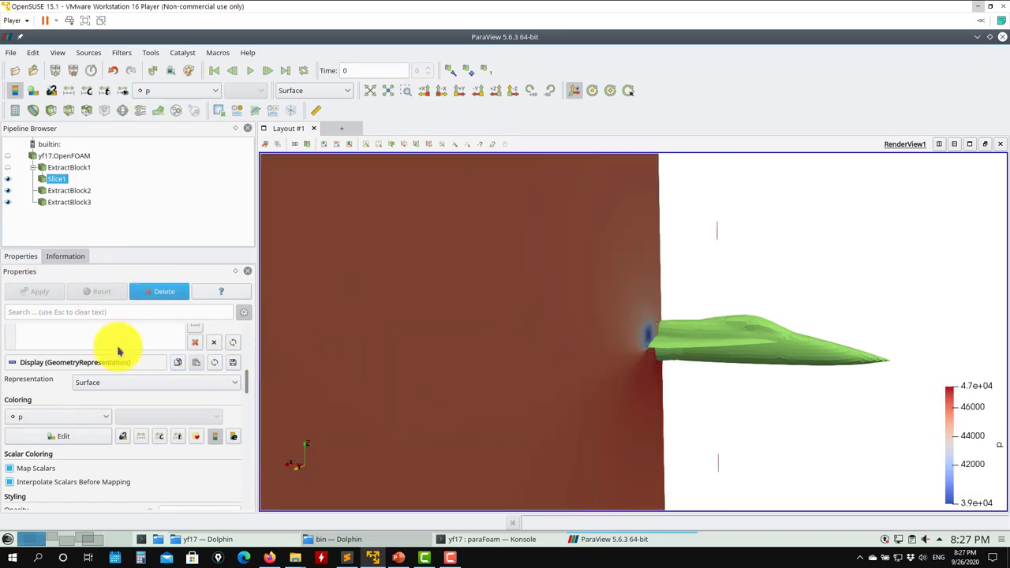
- Hide the interactive cutting plane of Slice1, keeping the plane origin at X 0
drag(246, 384, 256, 336)
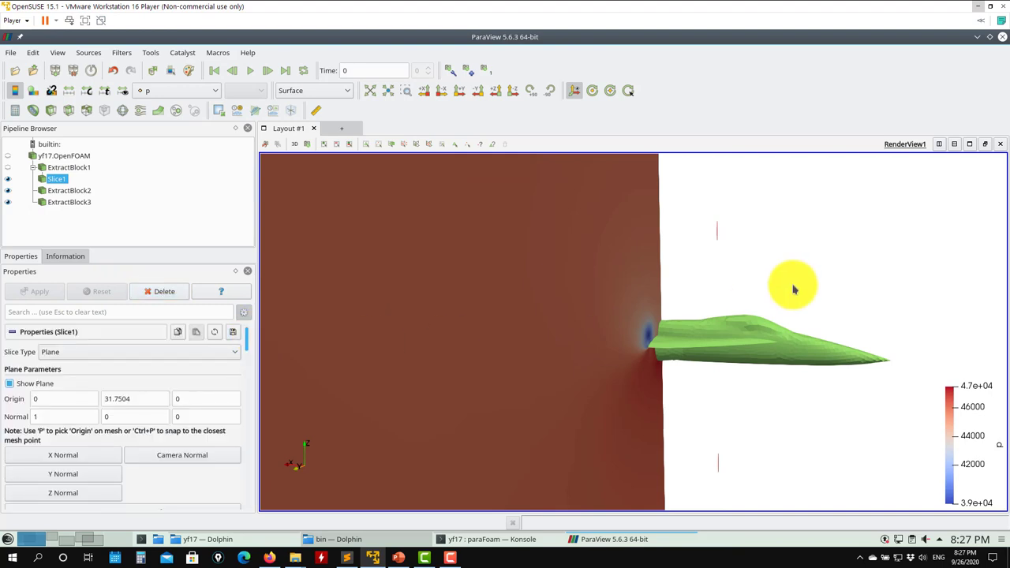
drag(789, 286, 789, 287)
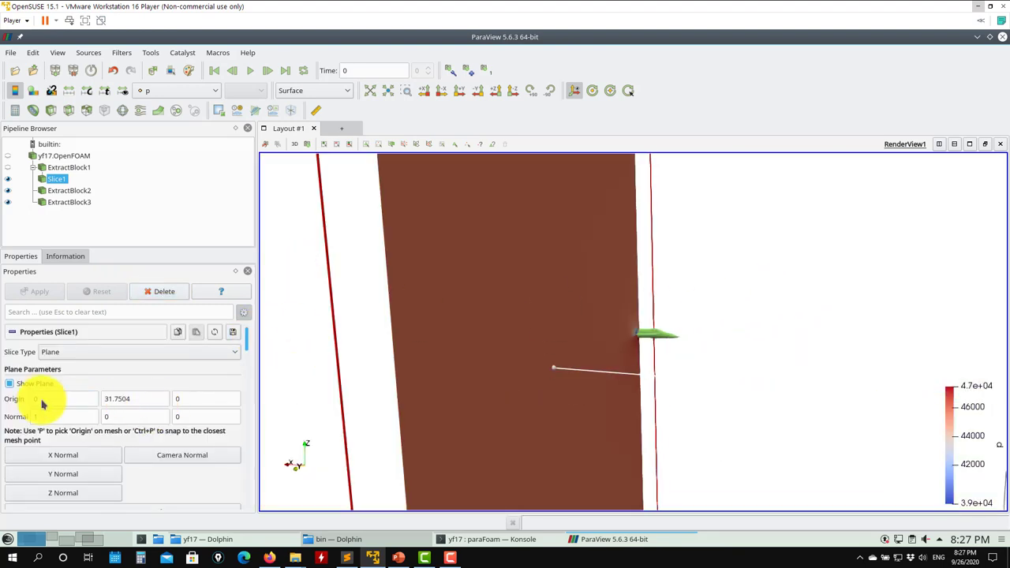
click(64, 385)
drag(595, 327, 588, 348)
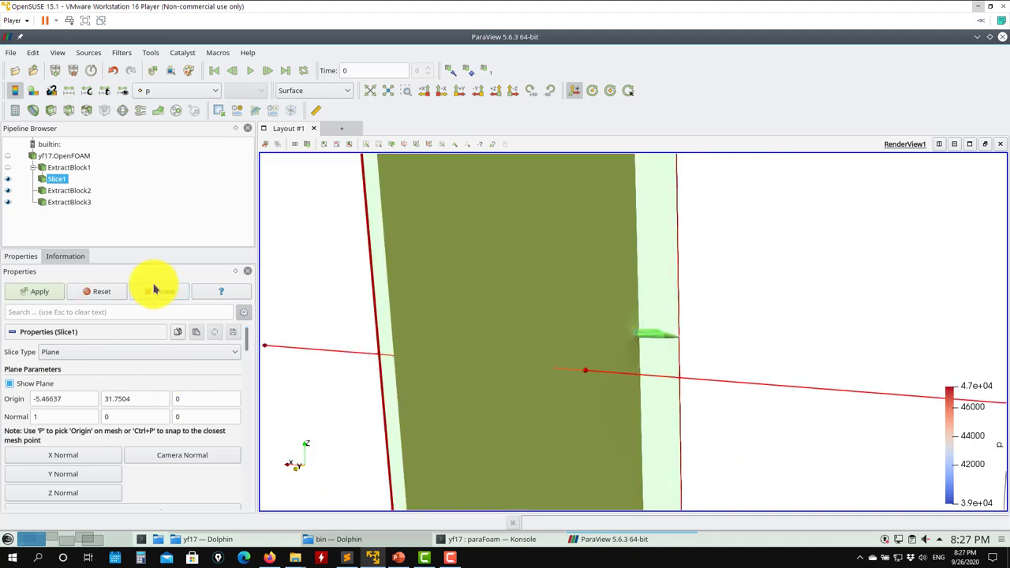
click(35, 291)
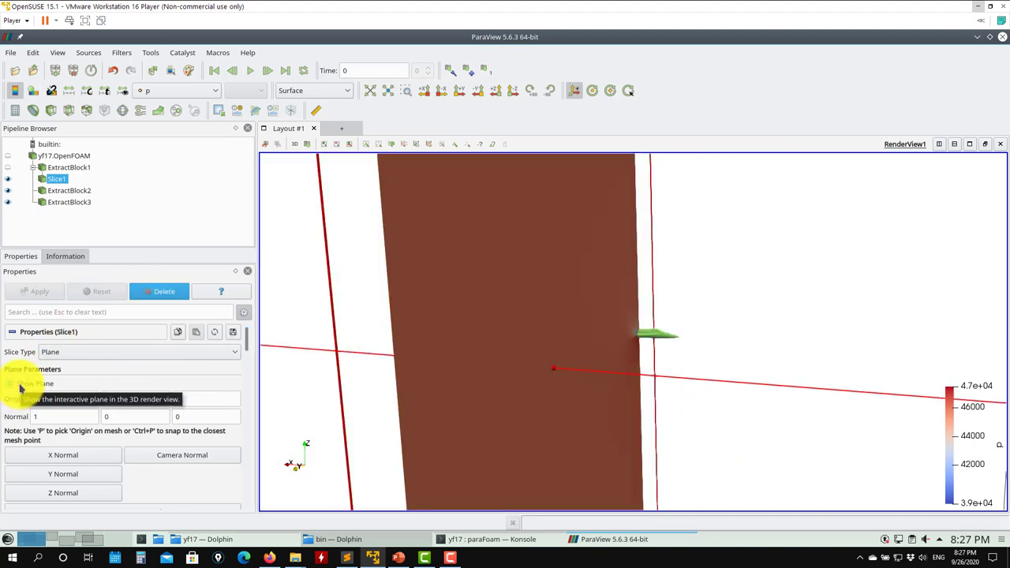
click(20, 385)
- Examine the pressure distribution on the slice around the aircraft from closer and from another angle
scroll(611, 395, up, 3)
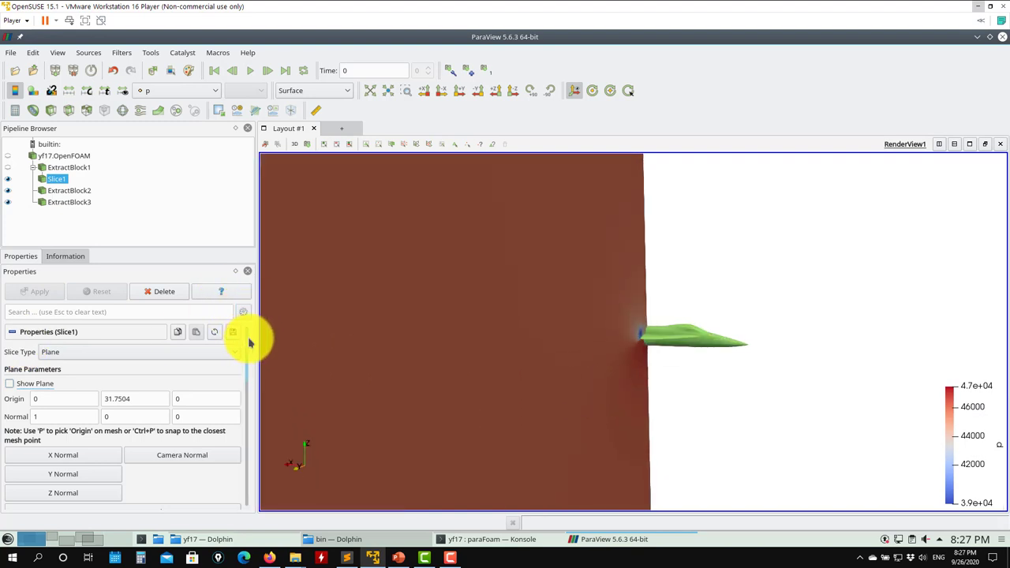
scroll(245, 394, down, 5)
scroll(249, 331, up, 5)
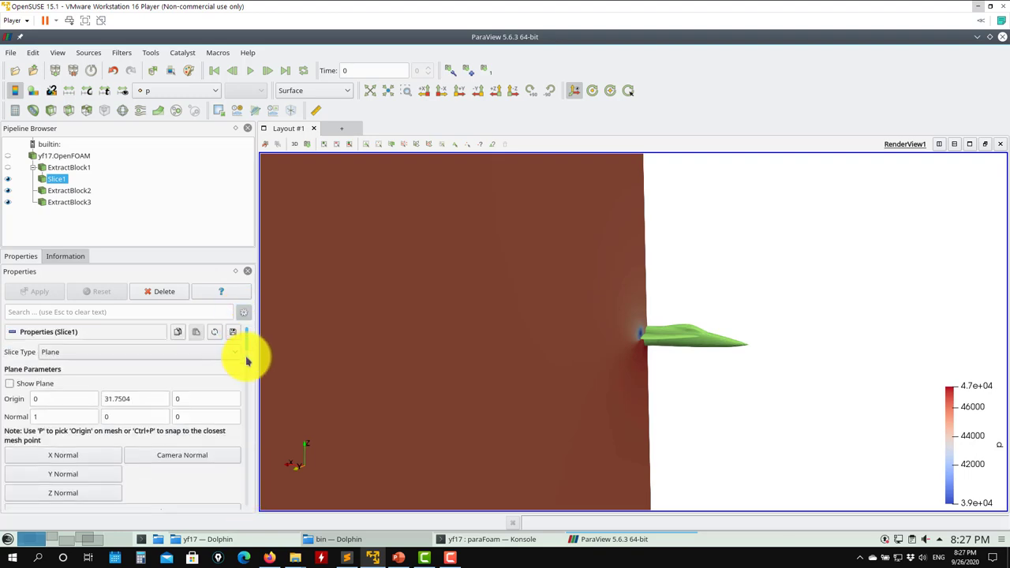
scroll(248, 411, down, 5)
scroll(239, 351, up, 5)
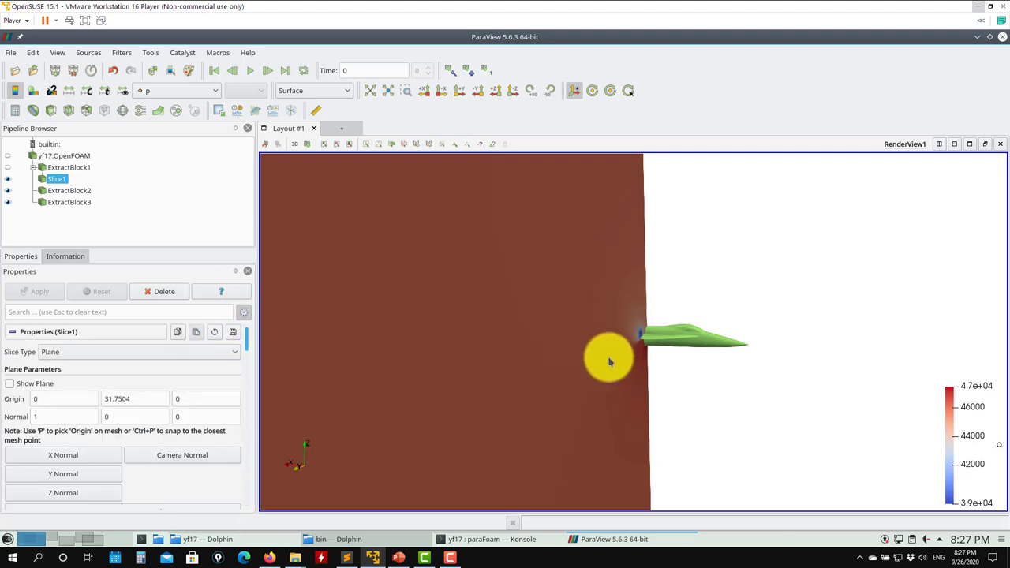
scroll(649, 358, up, 5)
scroll(649, 357, down, 5)
drag(705, 355, 612, 402)
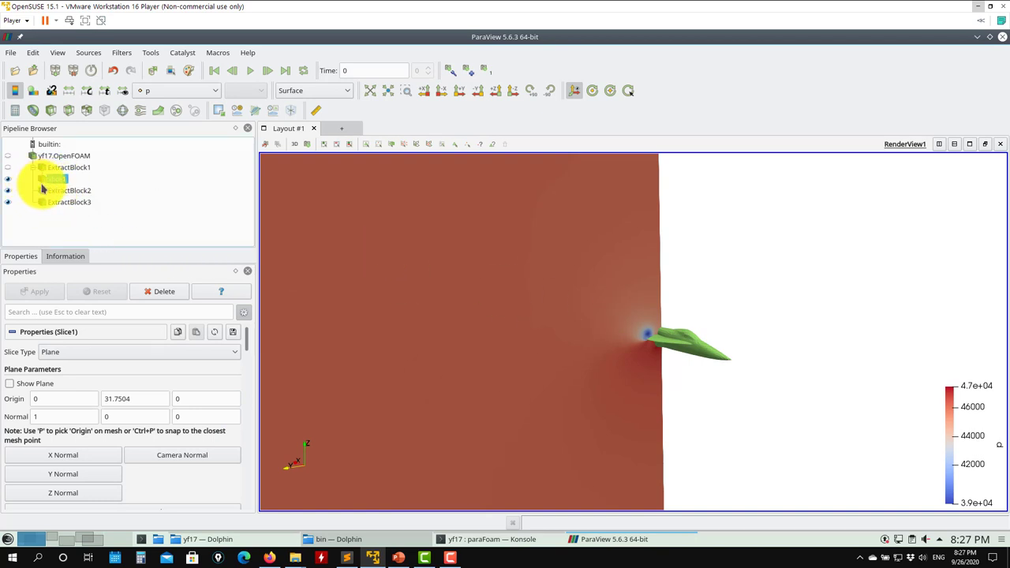
- Add a Threshold filter on Ma to Slice1 and lower its maximum to about 0.35
click(90, 112)
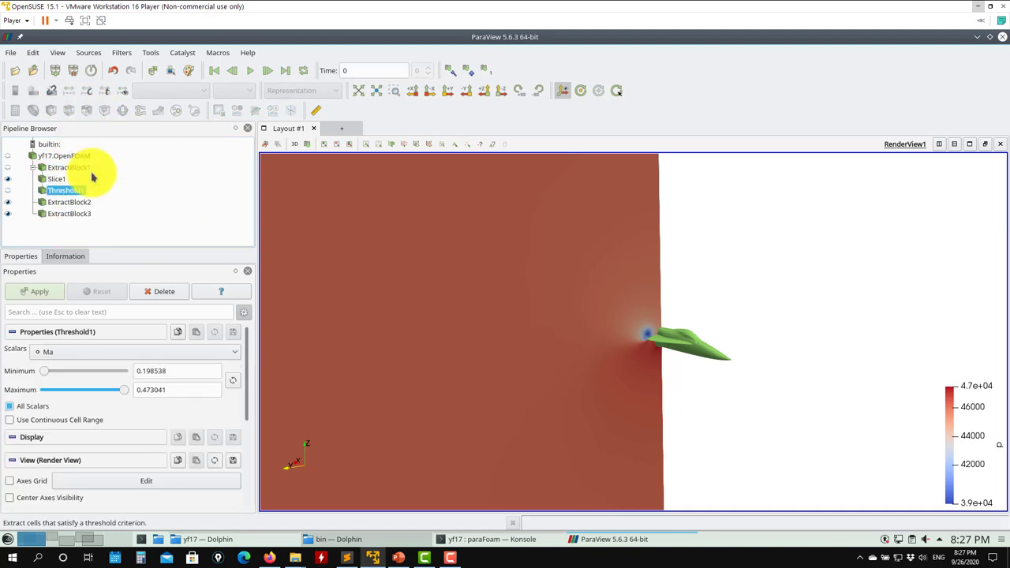
click(39, 292)
drag(124, 392, 89, 389)
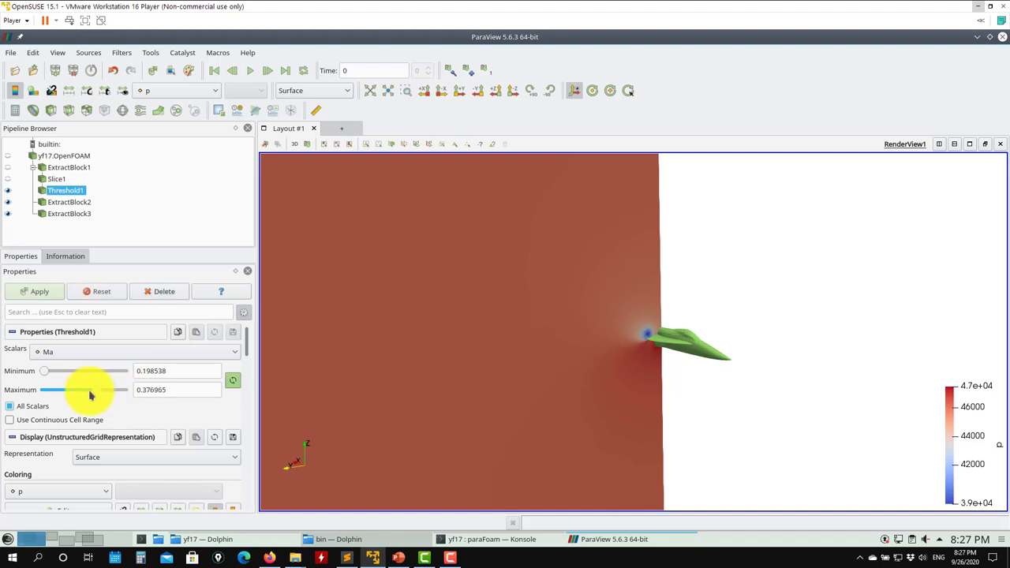
click(37, 294)
drag(608, 326, 545, 334)
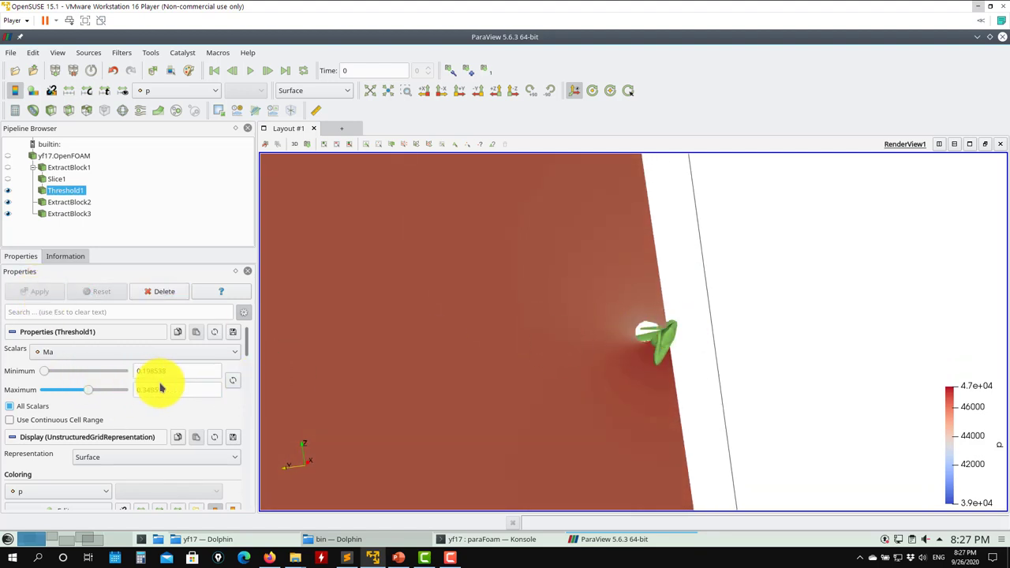
- Set the threshold's Ma maximum to 0.473041 and raise its minimum to 0.280889, and further to 0.393435
drag(92, 392, 125, 389)
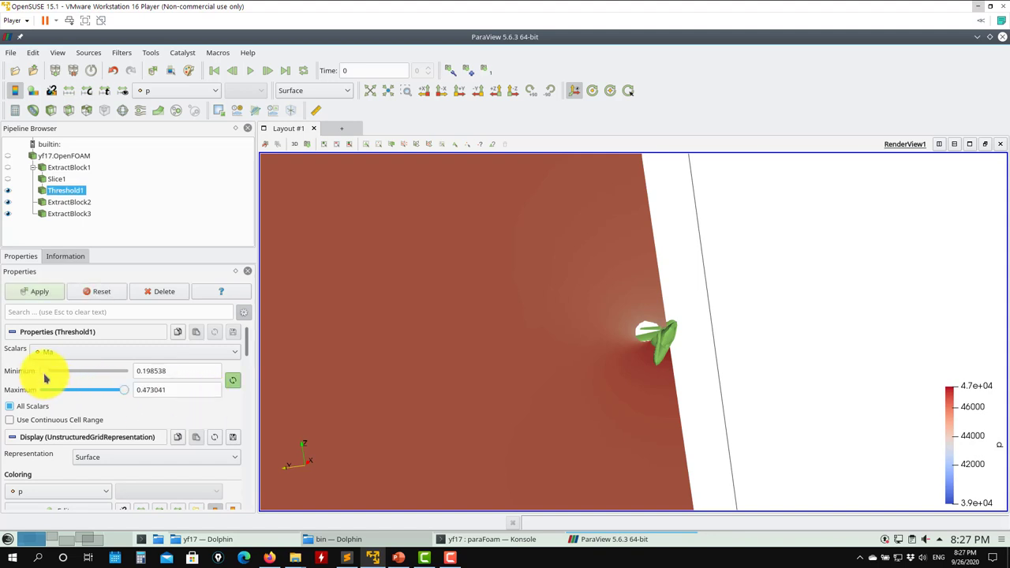
click(40, 294)
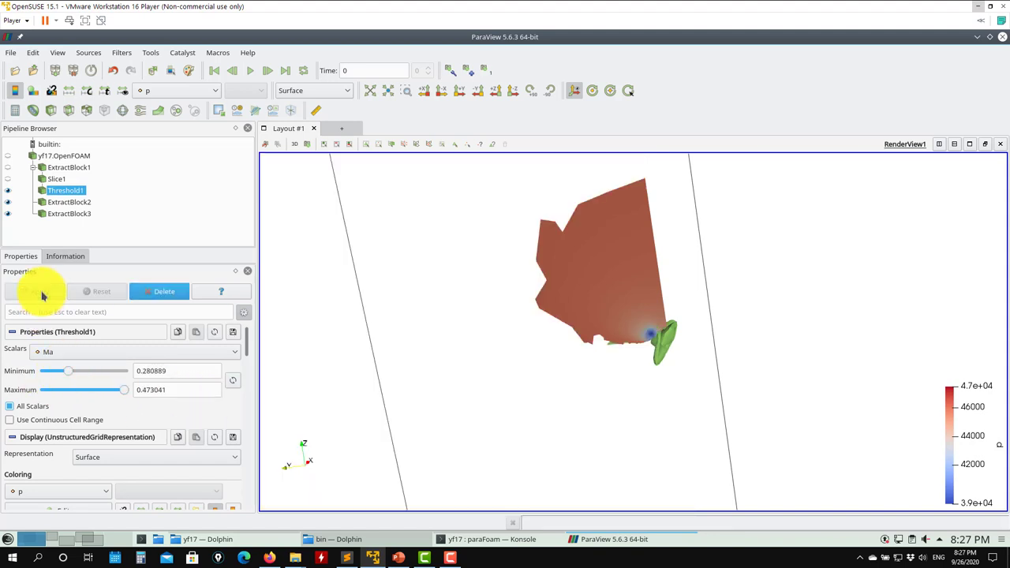
drag(68, 380, 101, 371)
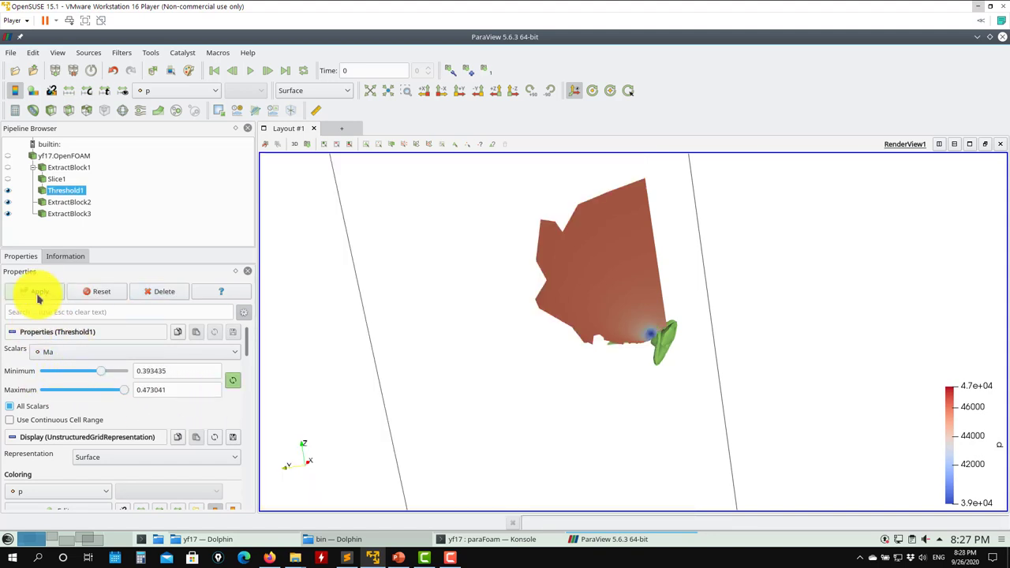
click(38, 297)
drag(460, 356, 675, 435)
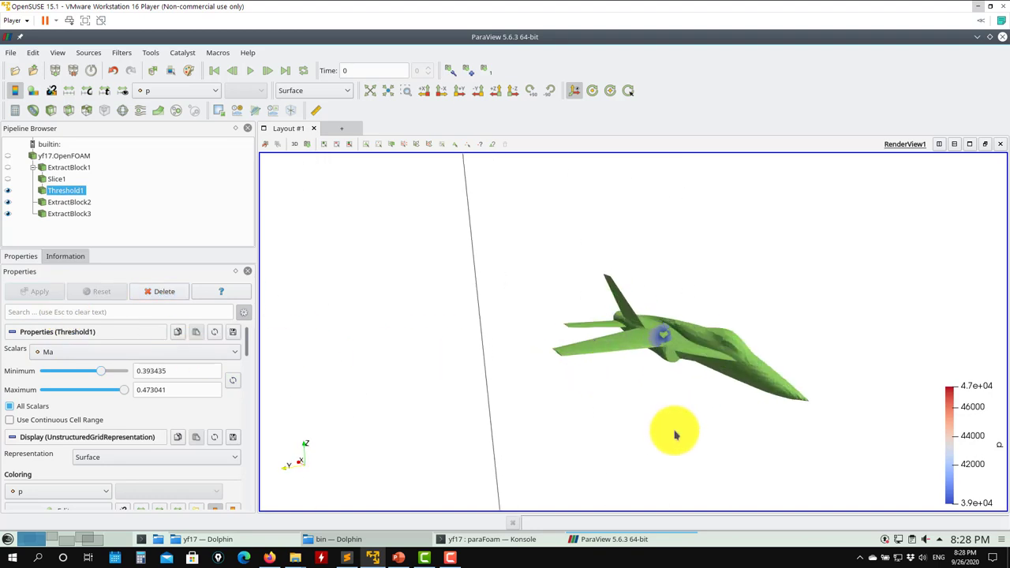
scroll(672, 406, up, 5)
scroll(667, 390, down, 3)
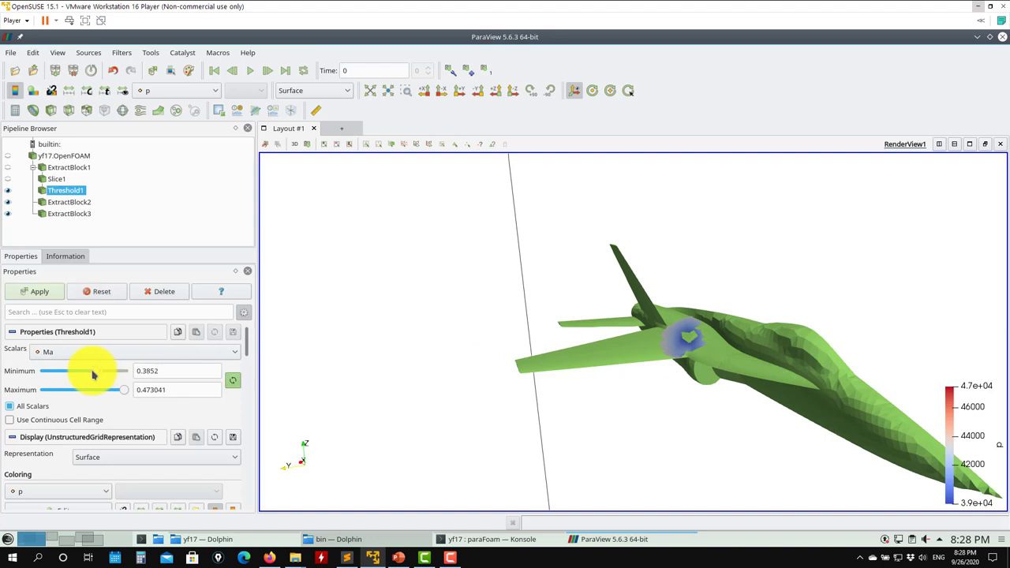
- Lower the threshold's Ma minimum in stages to 0.360495 to keep a larger patch of the slice above the wing
click(42, 295)
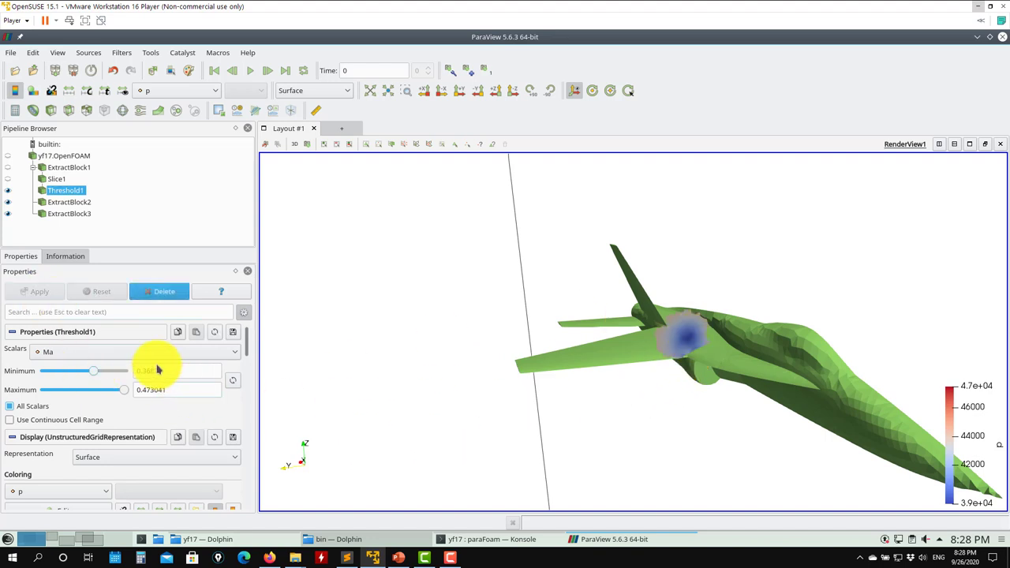
drag(594, 384, 568, 371)
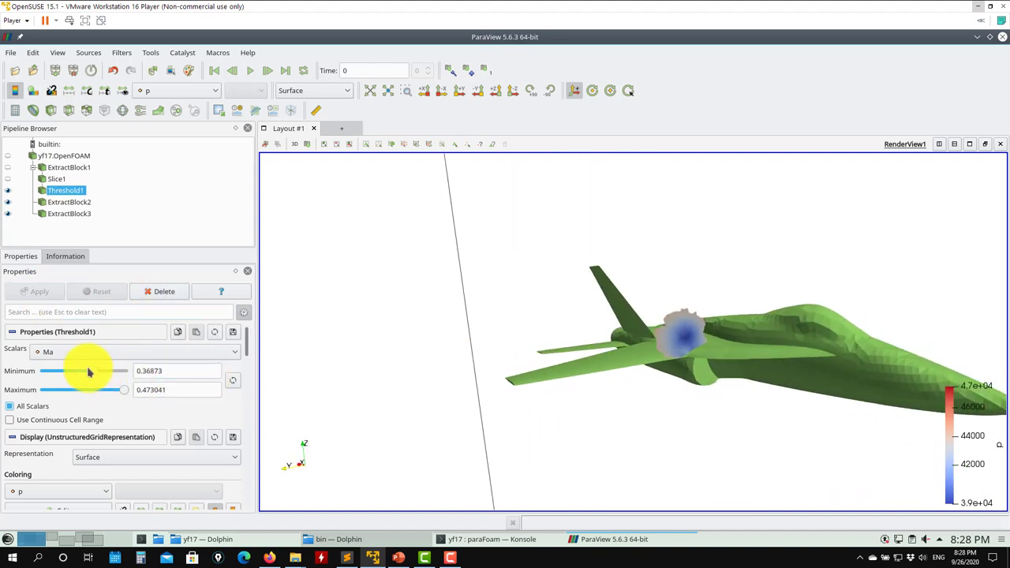
click(39, 292)
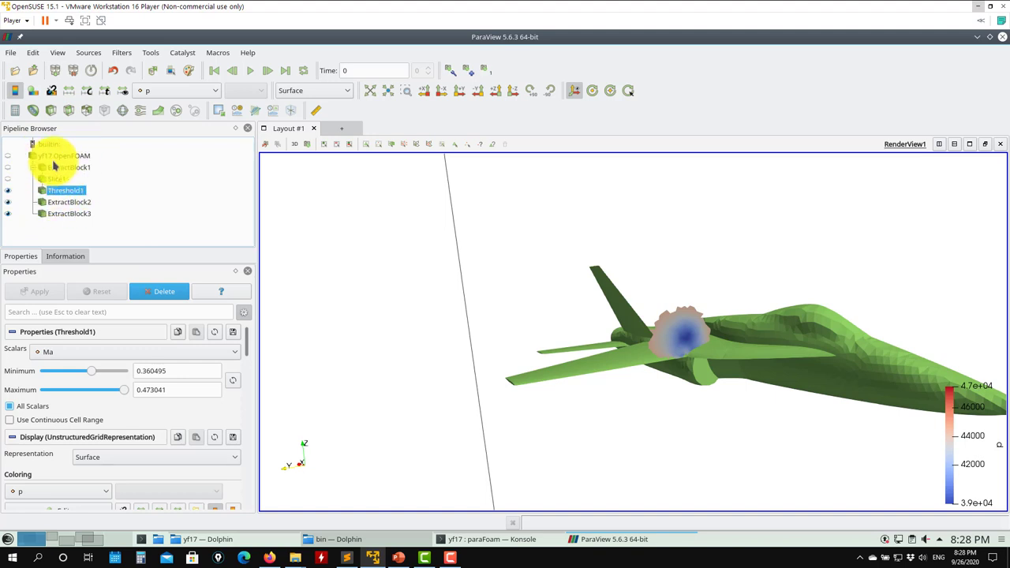
- Examine the thresholded slice patch on the aircraft within the domain outline from several distances and angles
scroll(371, 312, up, 5)
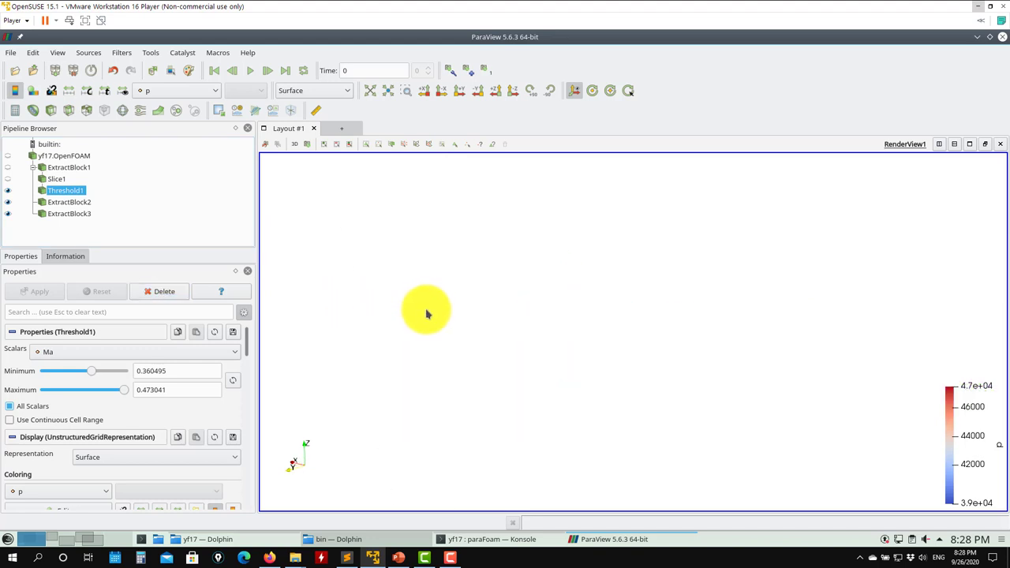
scroll(426, 314, down, 5)
scroll(679, 351, up, 2)
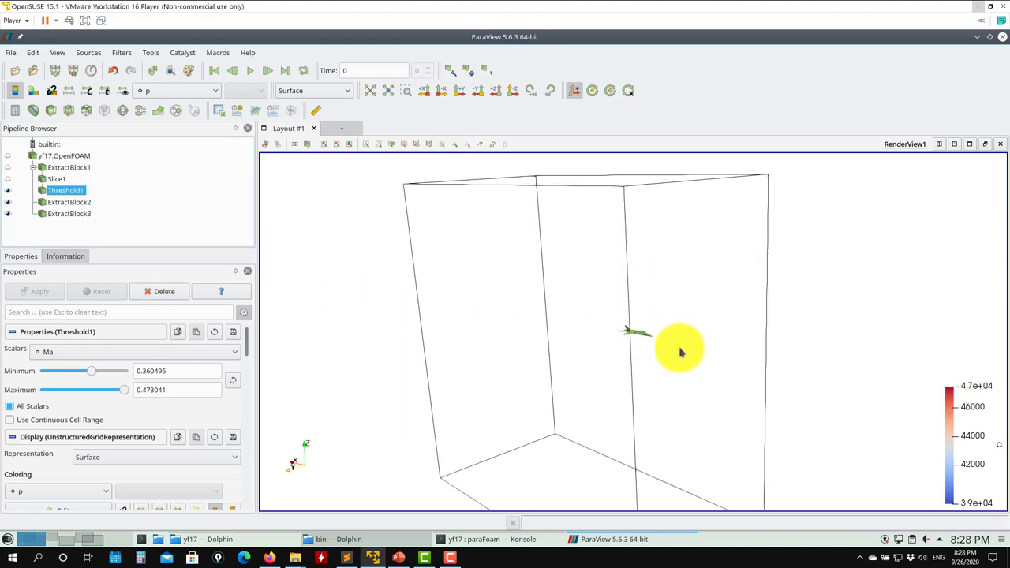
scroll(680, 353, up, 4)
scroll(678, 366, down, 3)
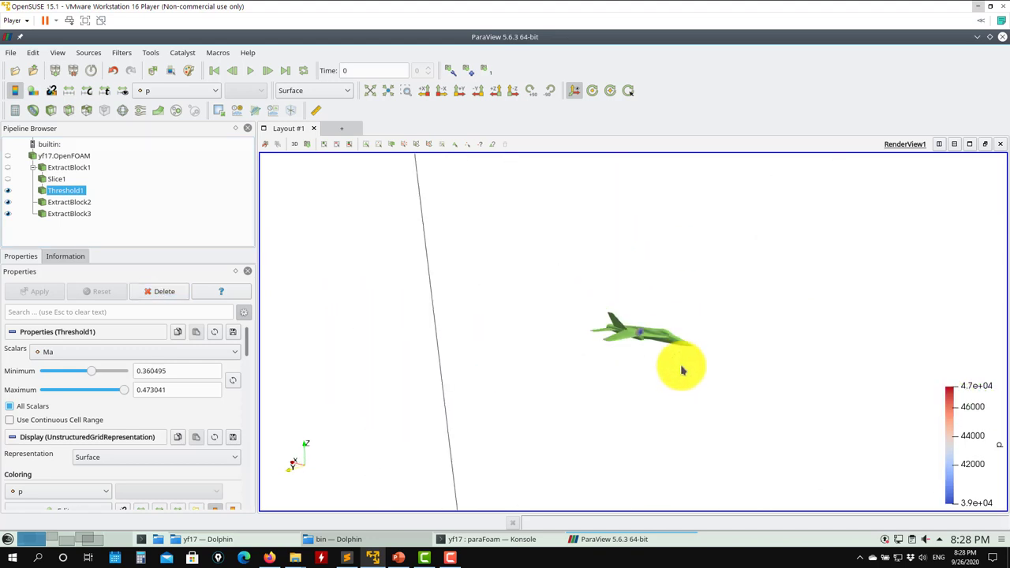
drag(651, 386, 683, 365)
scroll(838, 402, up, 4)
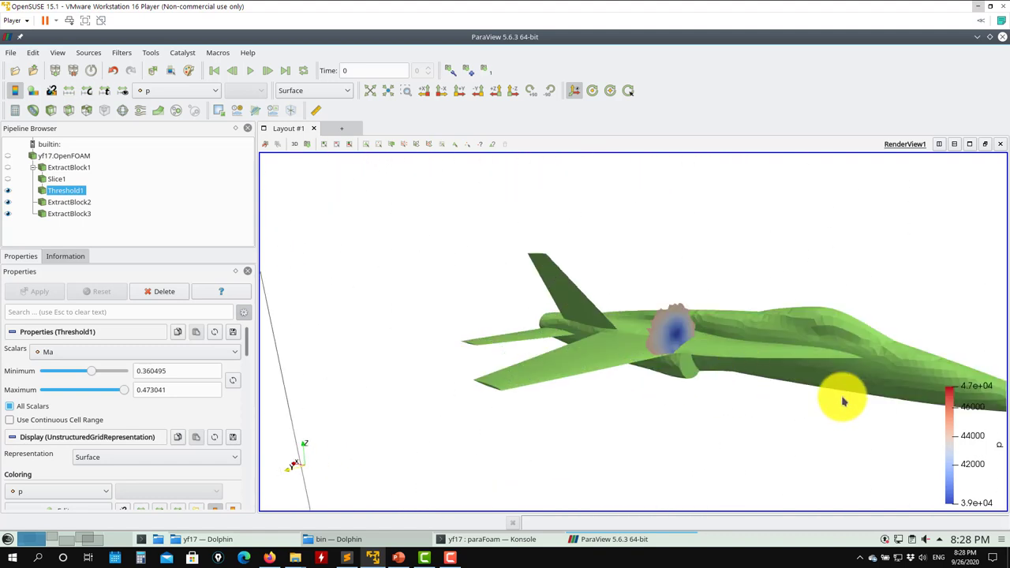
drag(874, 410, 693, 367)
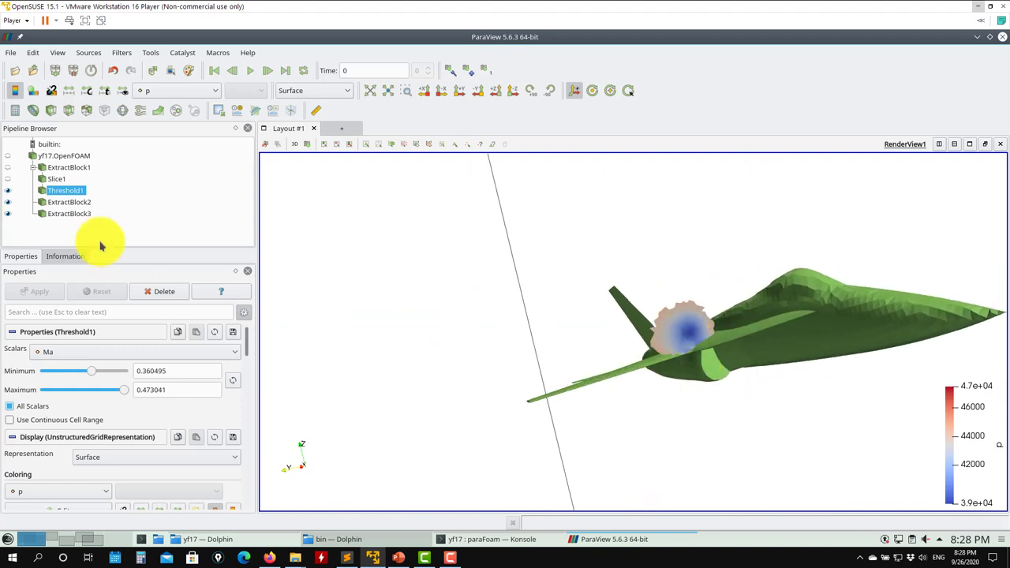
- Color the ExtractBlock3 domain outline by Ma and hide it
click(63, 217)
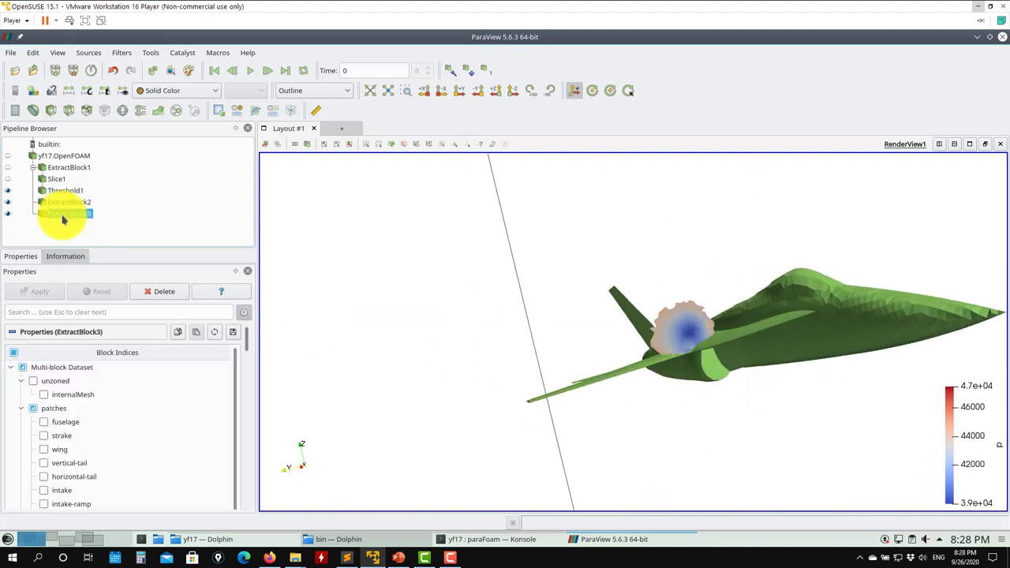
click(199, 89)
click(150, 206)
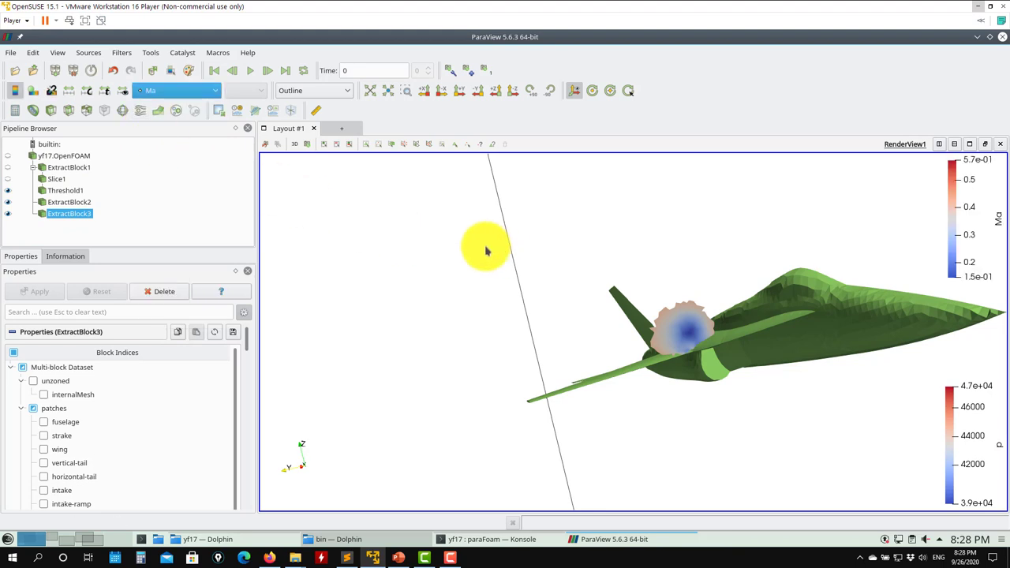
click(7, 214)
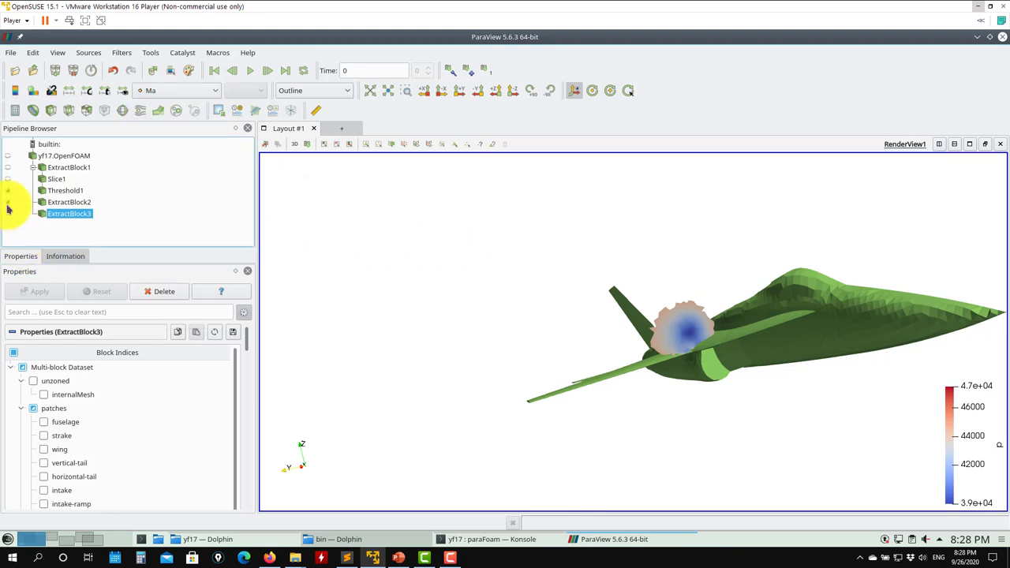
- Set the ExtractBlock3 domain outline to Solid Color and color the ExtractBlock2 aircraft surface by Ma
click(187, 90)
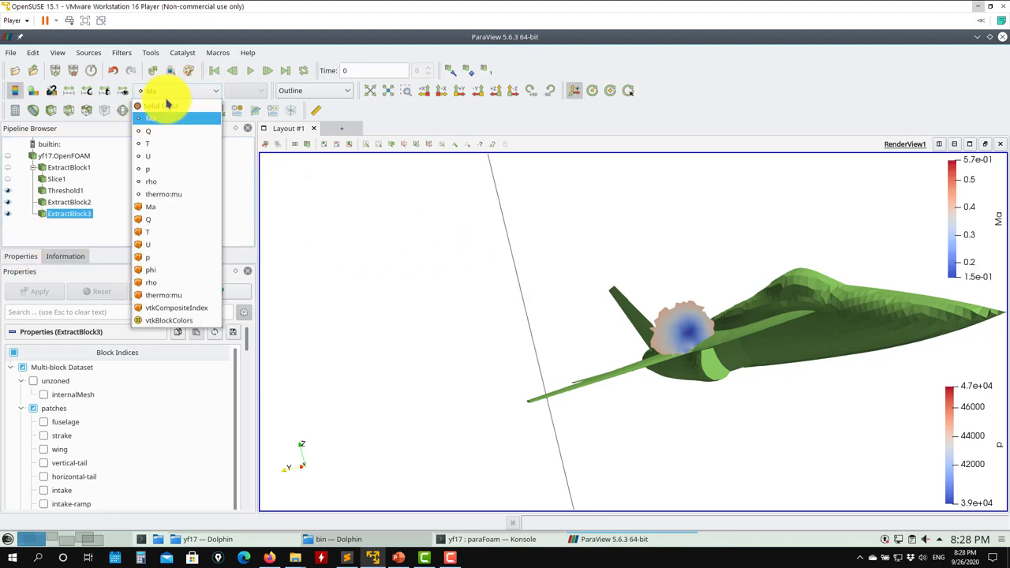
click(163, 107)
click(69, 202)
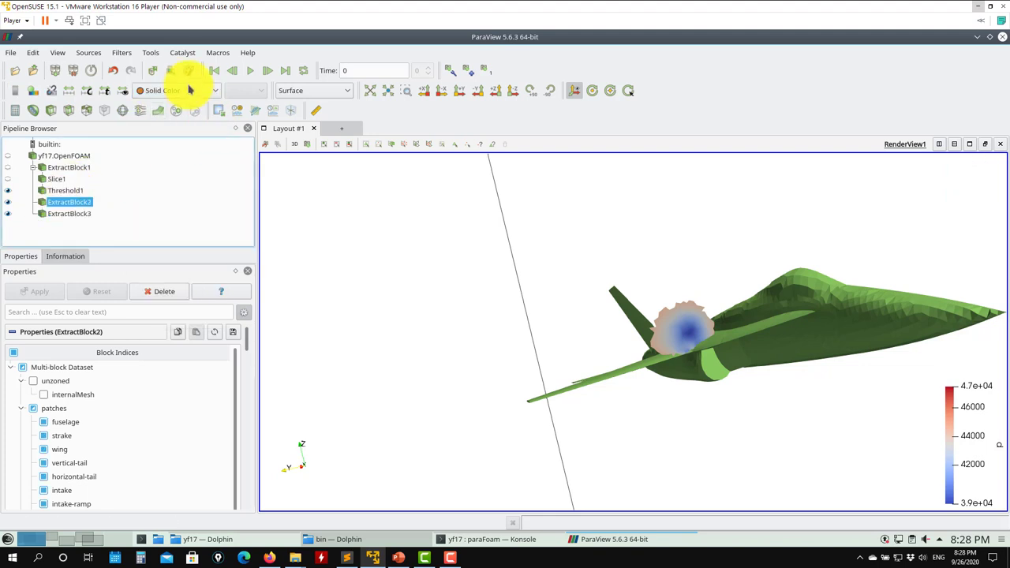
click(190, 90)
click(168, 119)
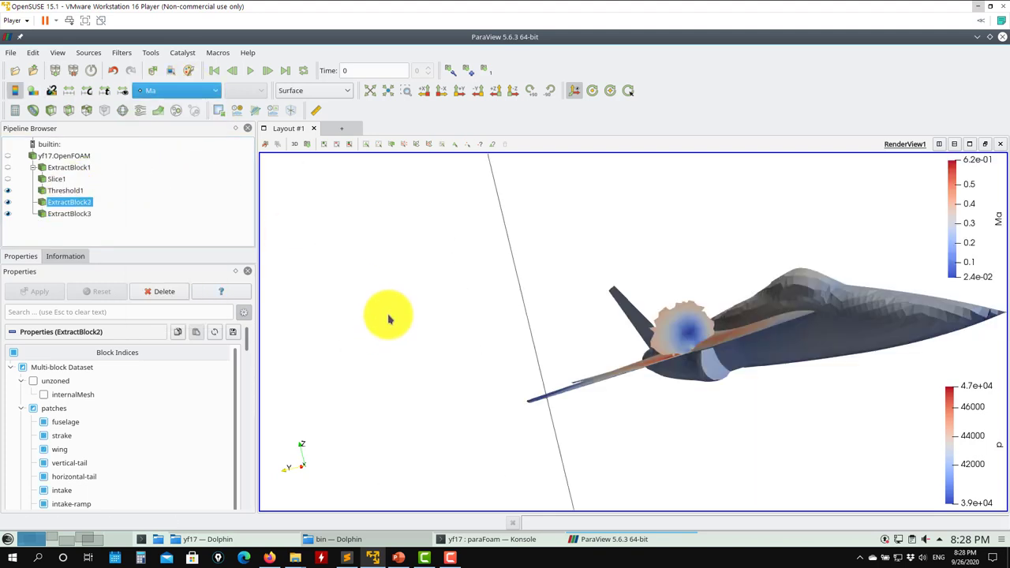
- Examine the Ma distribution on the aircraft's wing, fuselage, tail and thresholded slice patch from several angles
scroll(502, 372, down, 5)
drag(502, 373, 552, 395)
scroll(711, 342, up, 5)
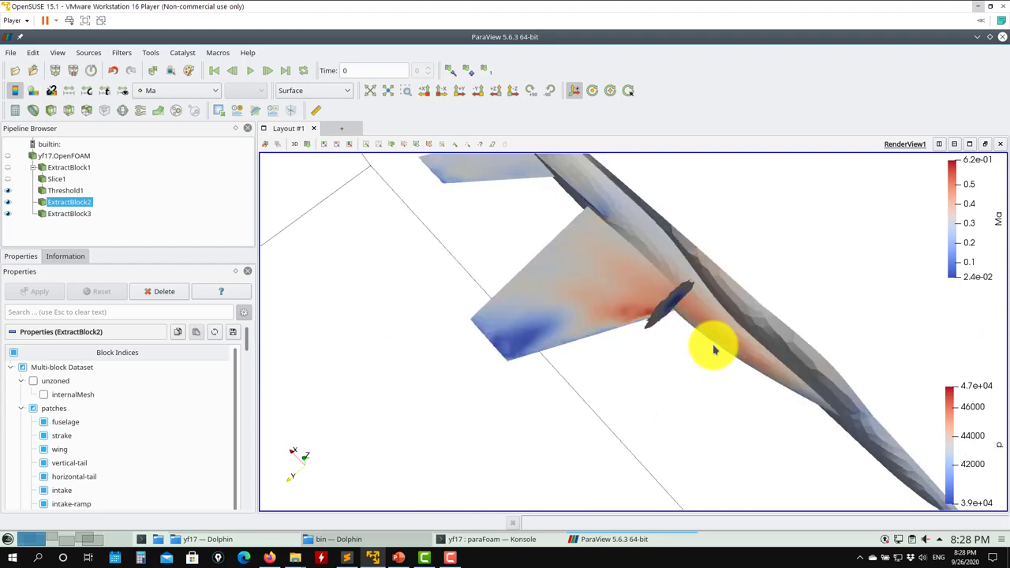
drag(673, 400, 757, 398)
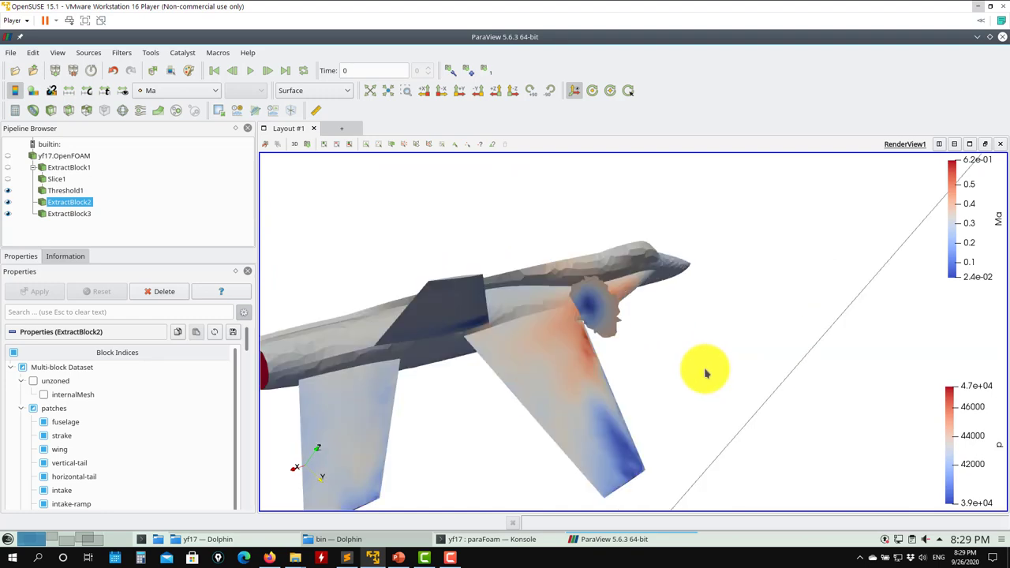
drag(710, 371, 657, 371)
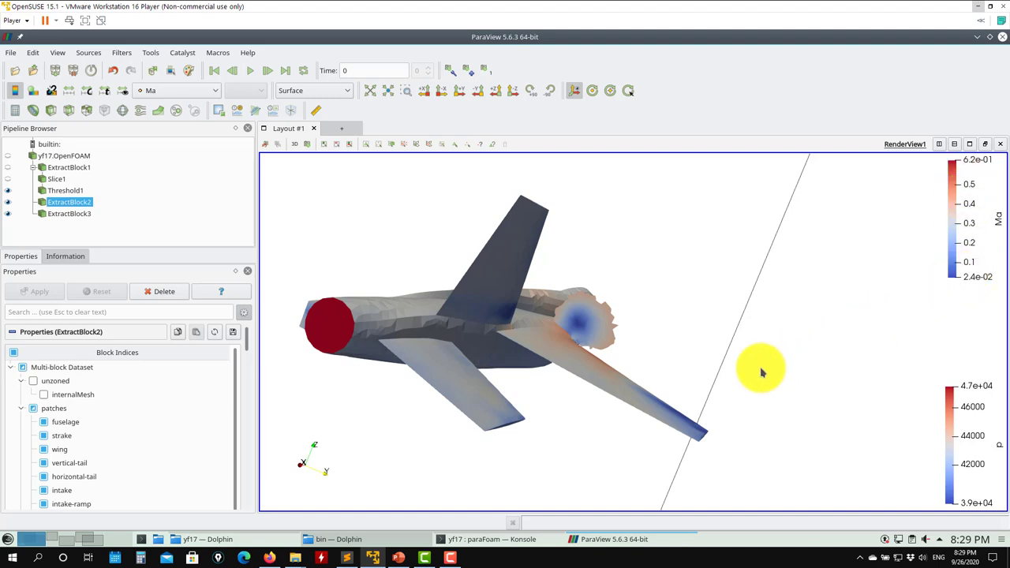
drag(762, 372, 660, 382)
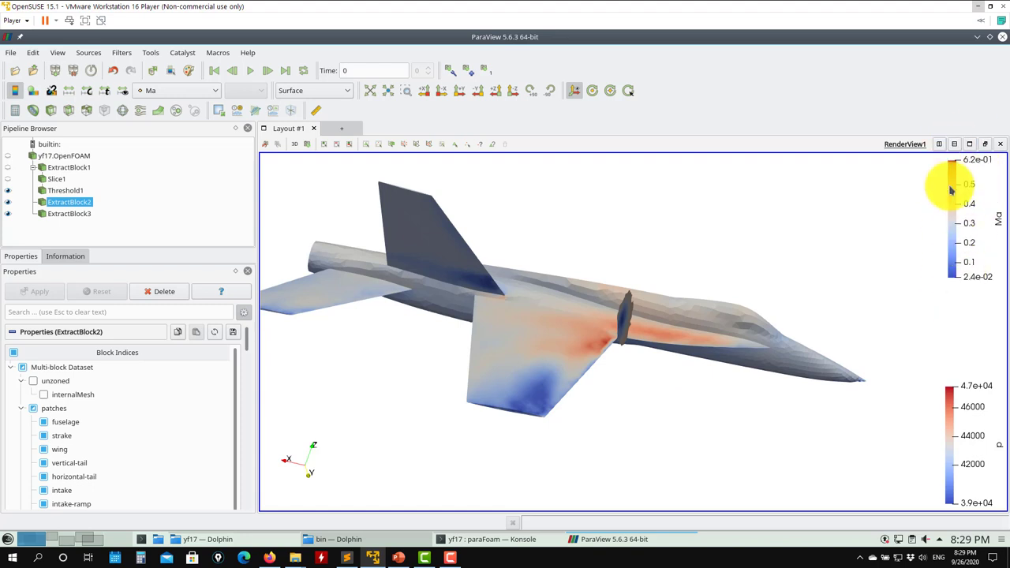
drag(745, 350, 744, 356)
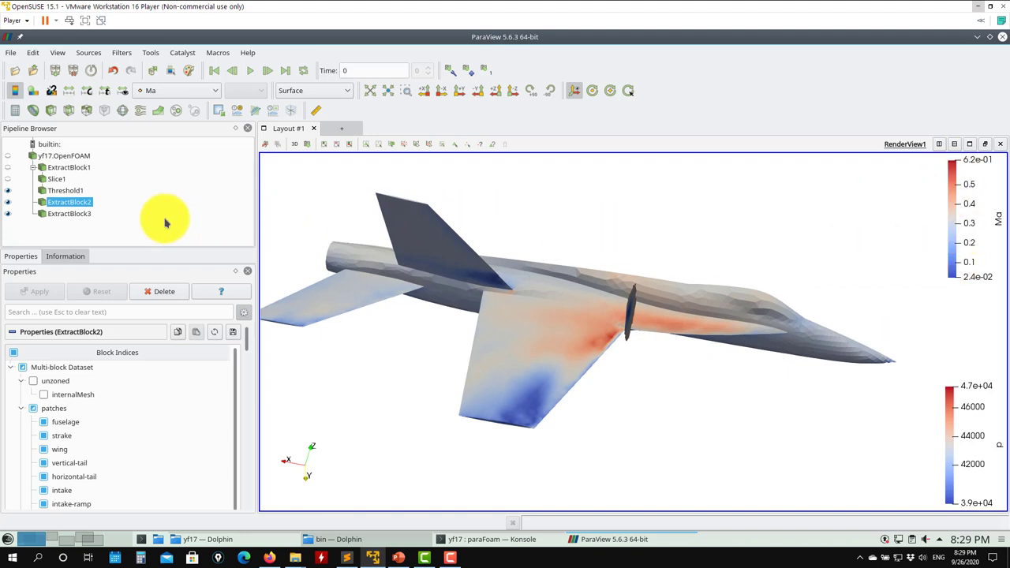
- Apply the jet preset to the Ma color map and close the Color Map Editor
click(33, 92)
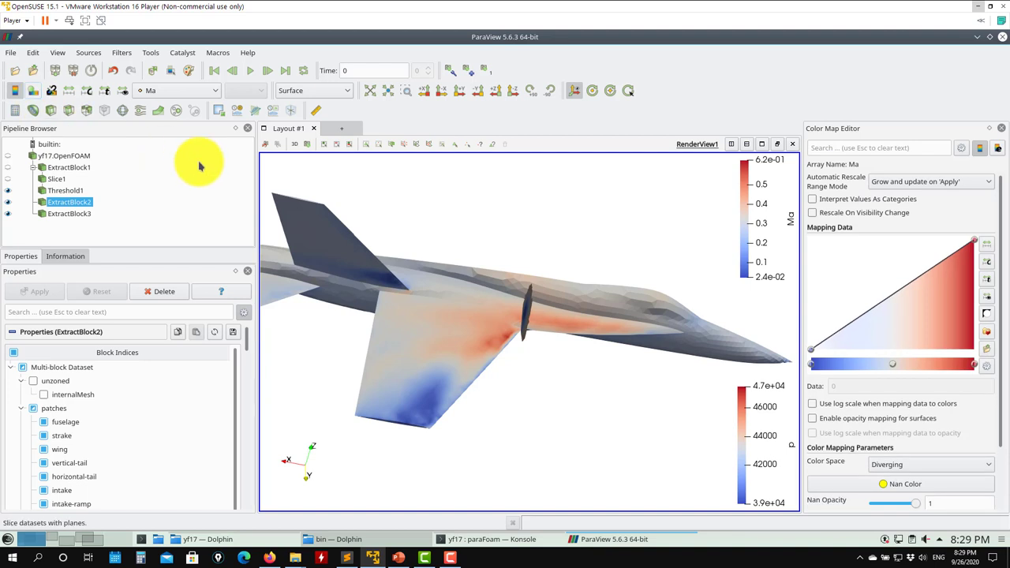
click(988, 332)
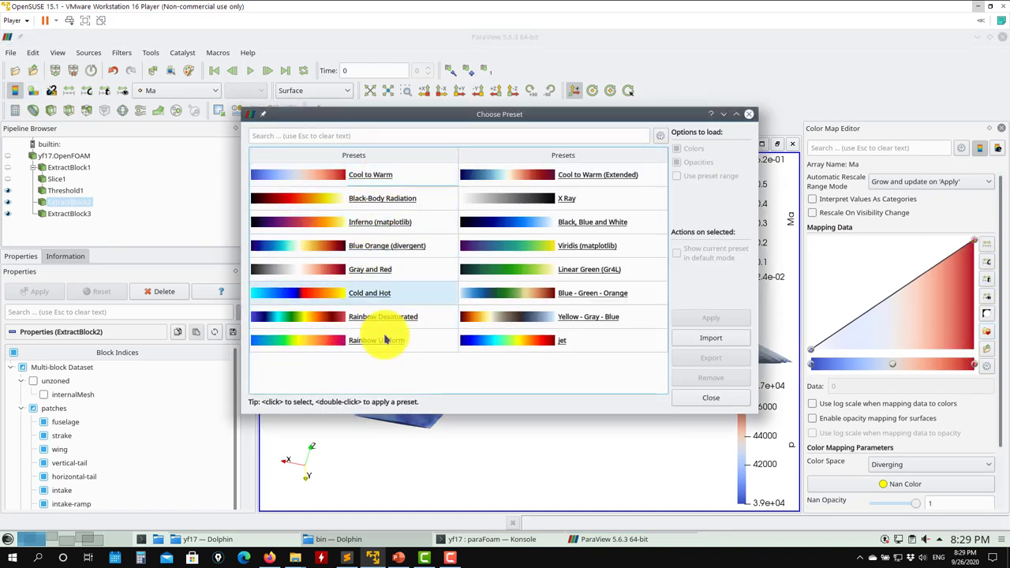
click(530, 341)
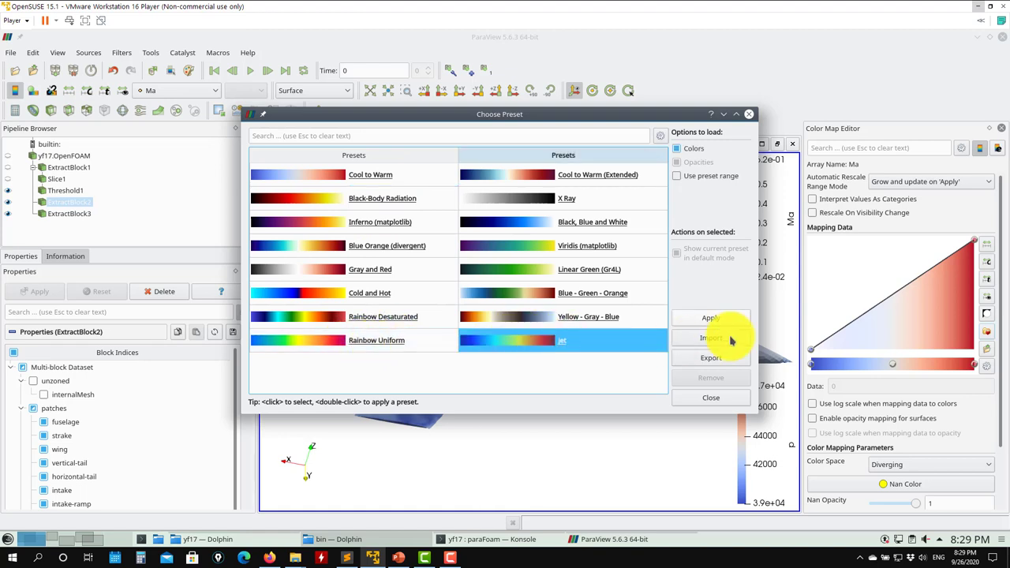
click(727, 321)
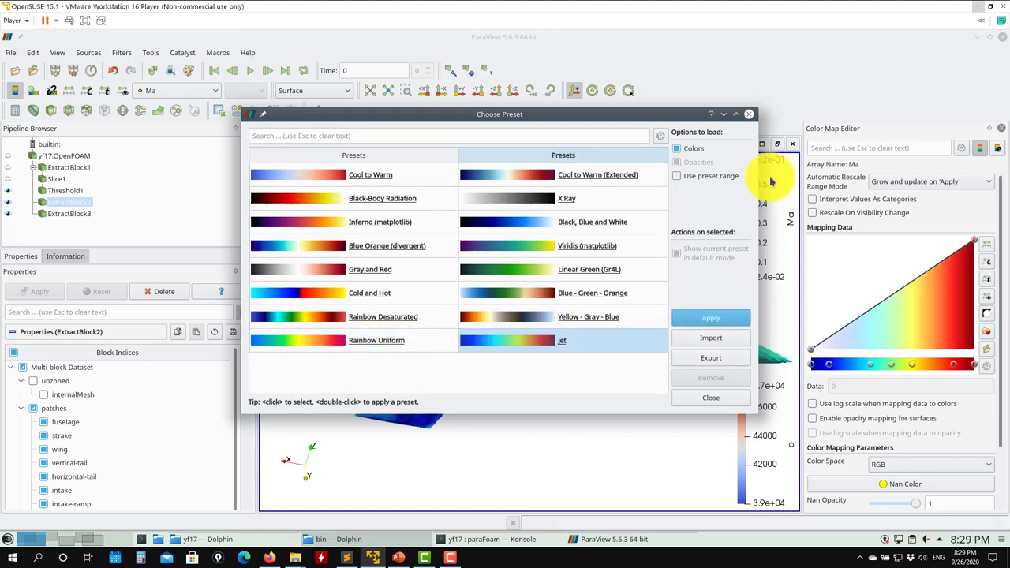
click(749, 113)
drag(682, 331, 617, 334)
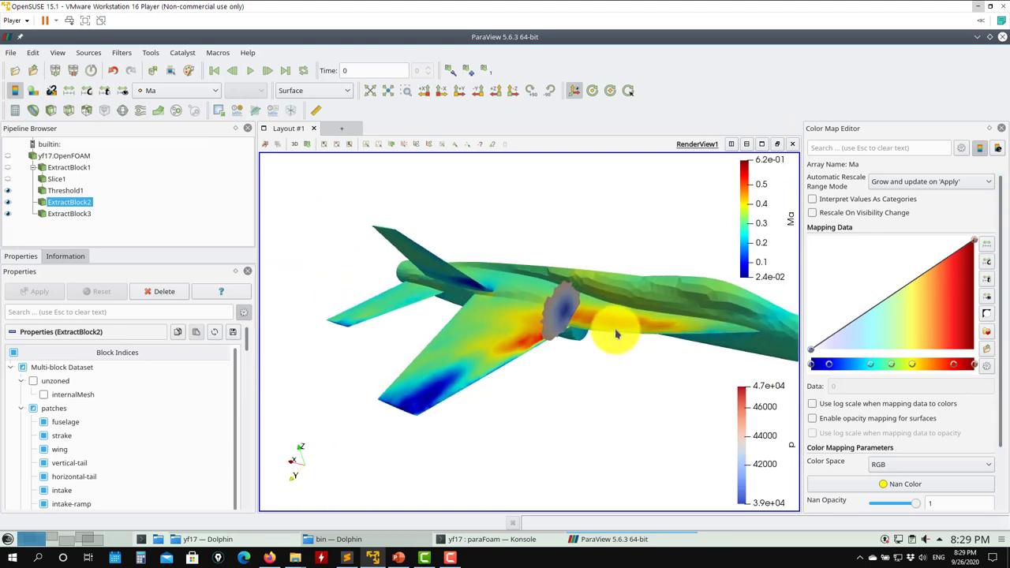
click(1003, 128)
- Inspect the jet-colored aircraft surface around the wing and slice patch from above, the side and the front
drag(721, 316, 642, 397)
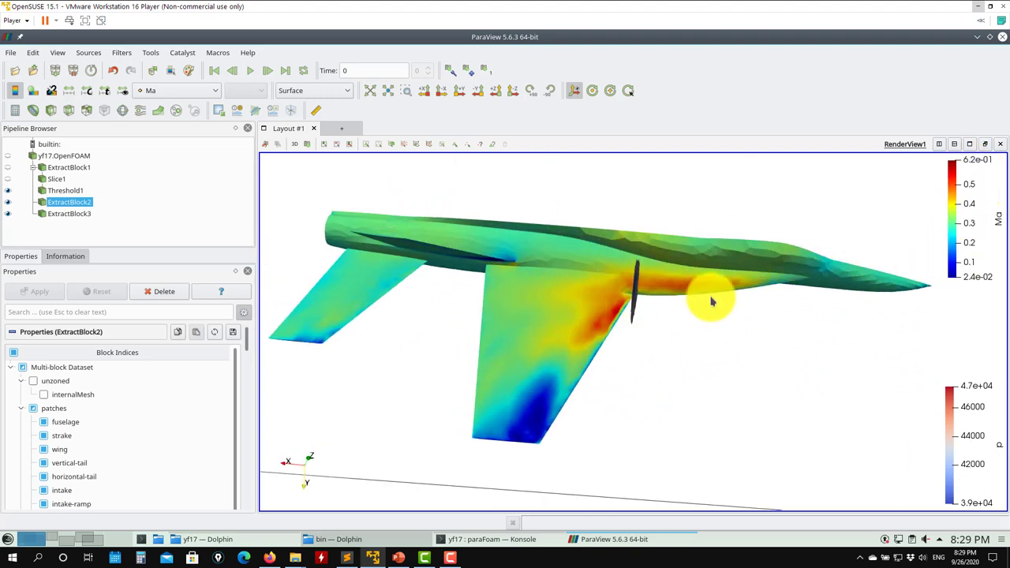
drag(652, 353, 984, 425)
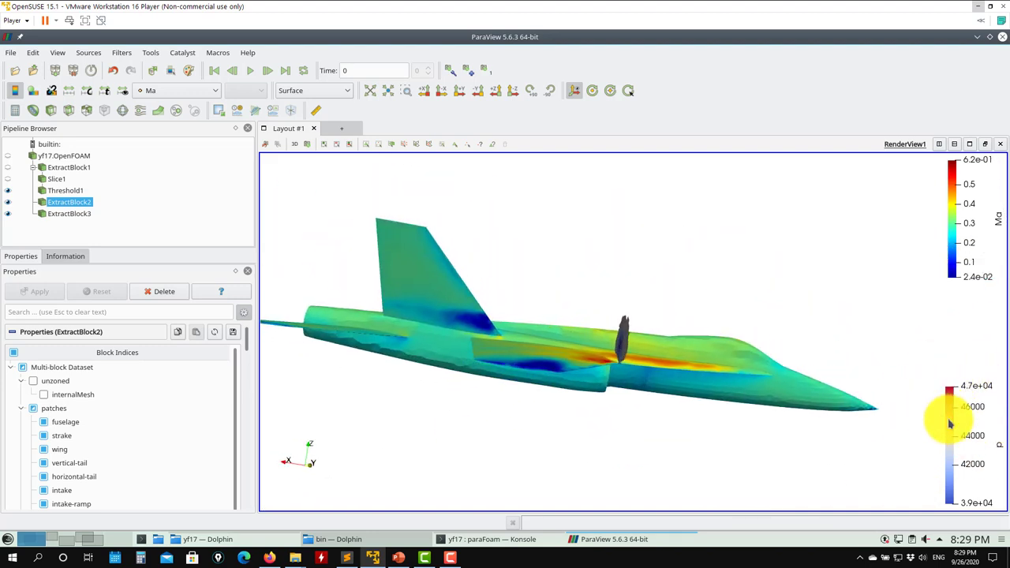
drag(872, 405, 906, 422)
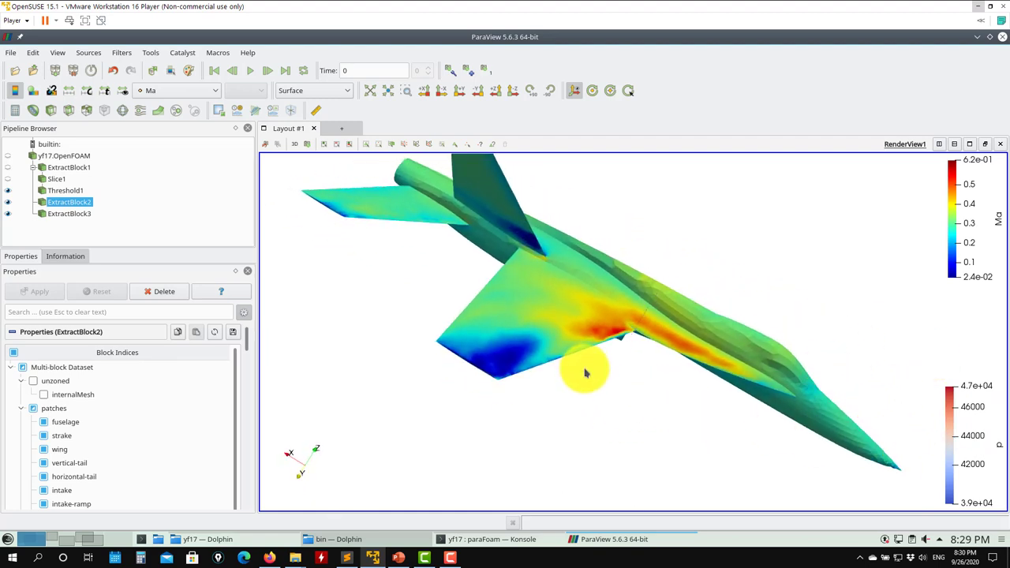
drag(582, 371, 592, 410)
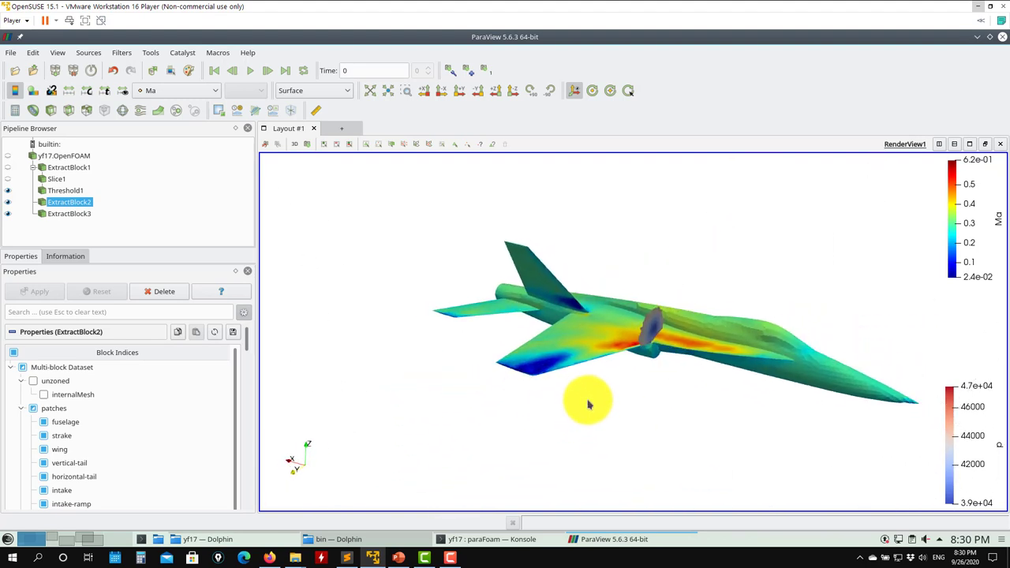
drag(574, 337, 671, 349)
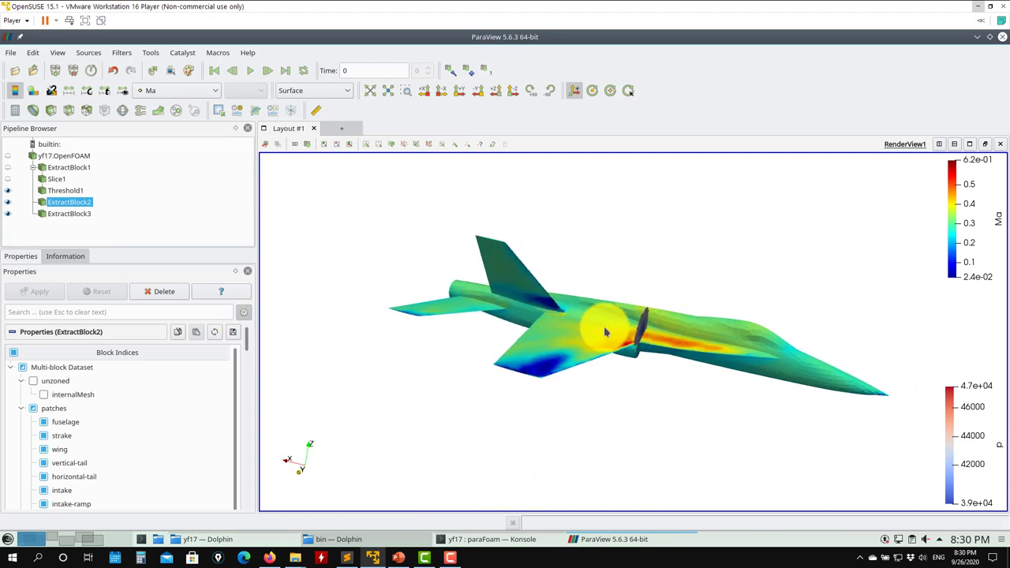
drag(604, 323, 610, 353)
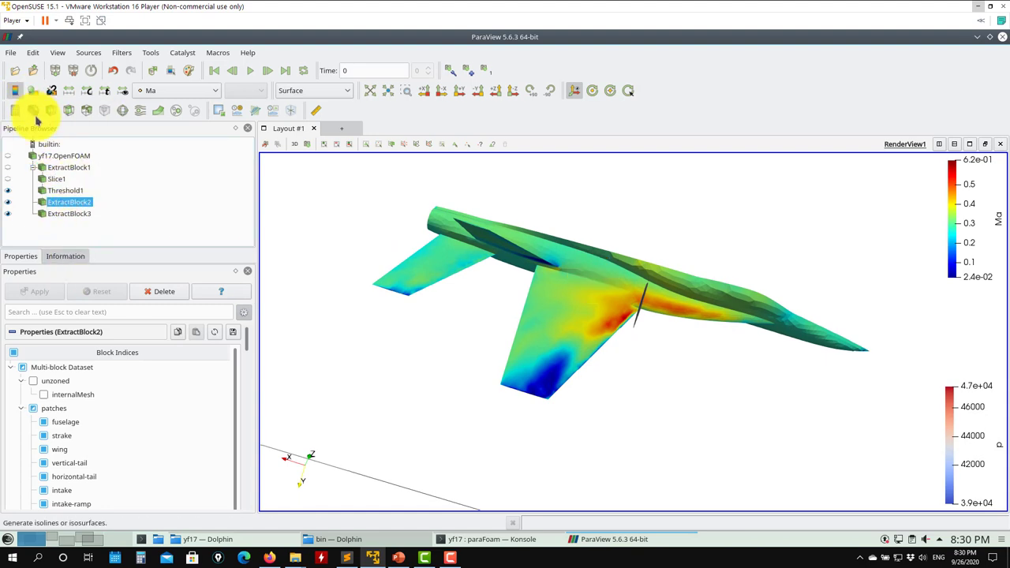
- Save the ParaView state as test1 in the yf17 case folder
click(12, 53)
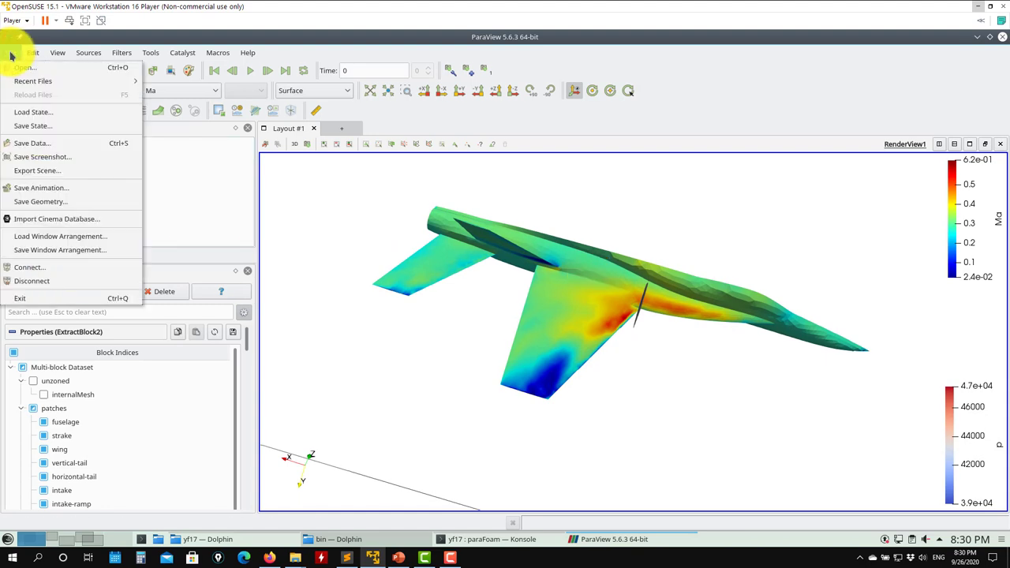
click(54, 126)
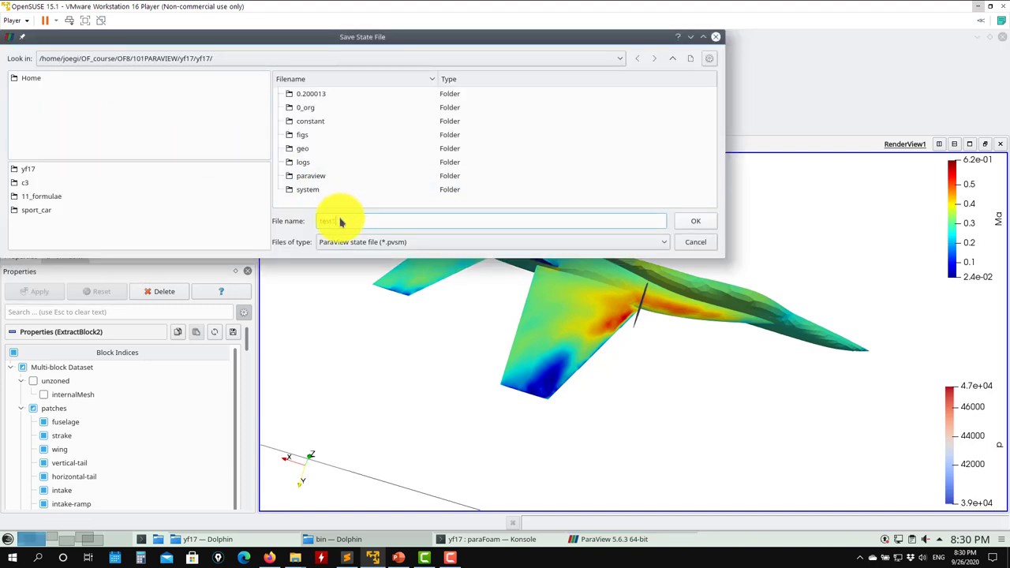
text(test1)
key(Return)
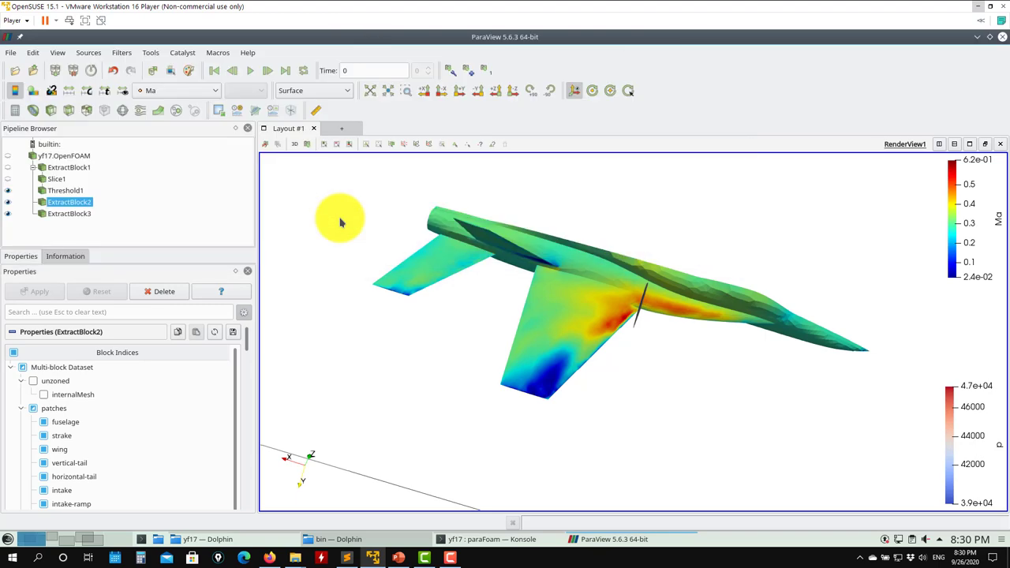
- Switch to Dolphin, close the bin window and check the yf17 folder for the test1.pvsm file
click(231, 539)
click(347, 539)
click(1002, 36)
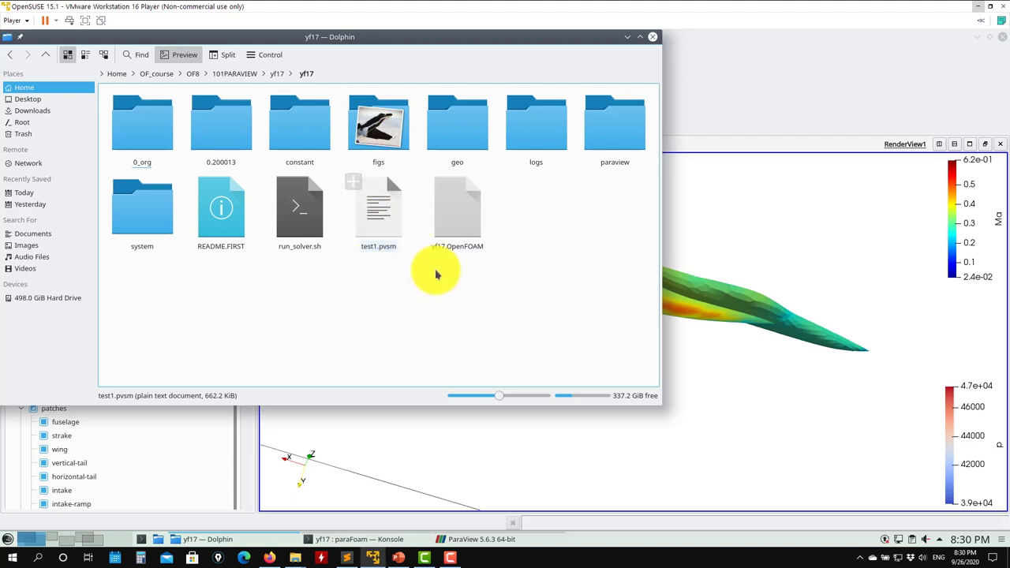
click(629, 38)
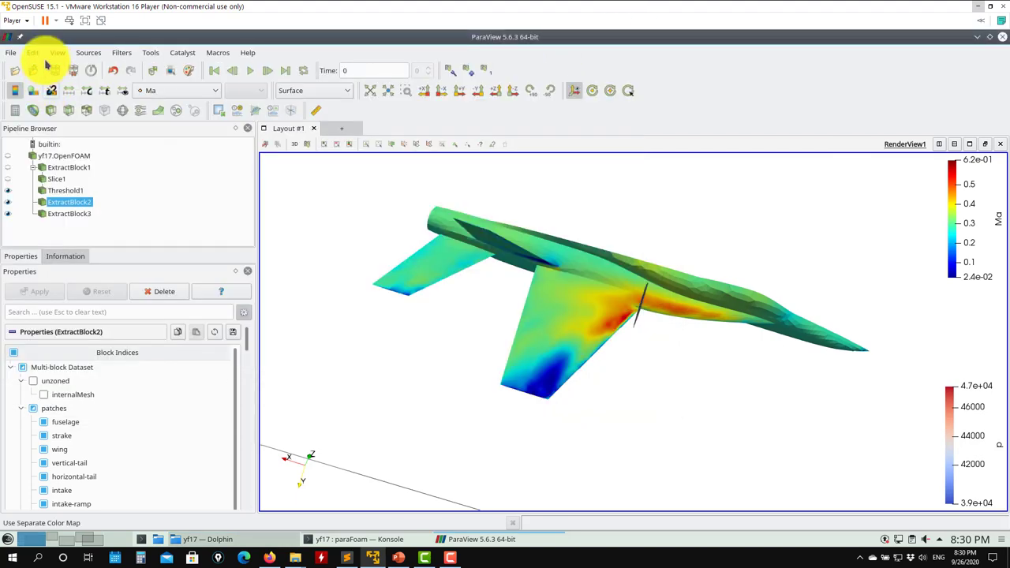
- Review the file types offered for saving a screenshot and the other export commands without saving anything
click(9, 53)
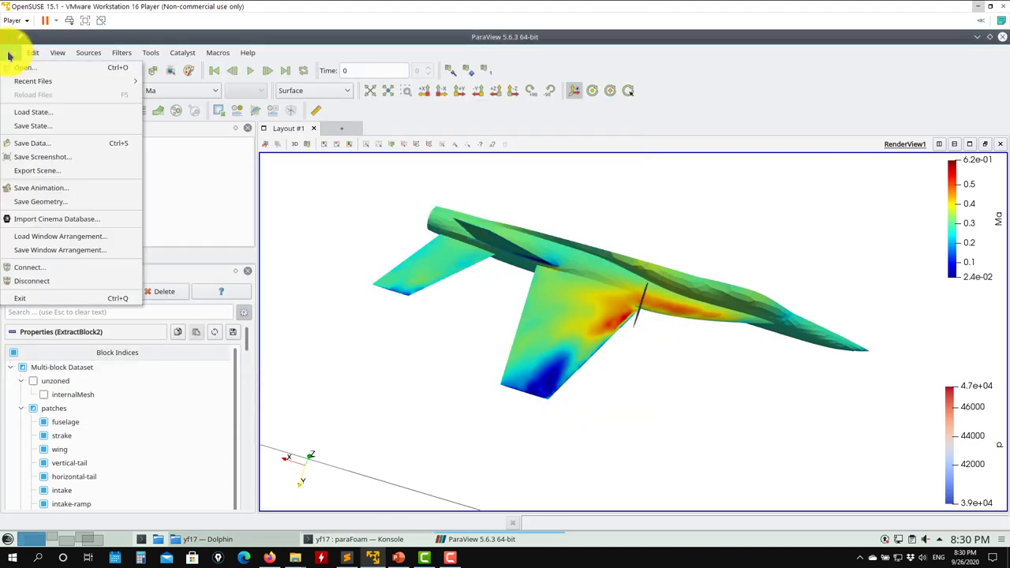
click(59, 160)
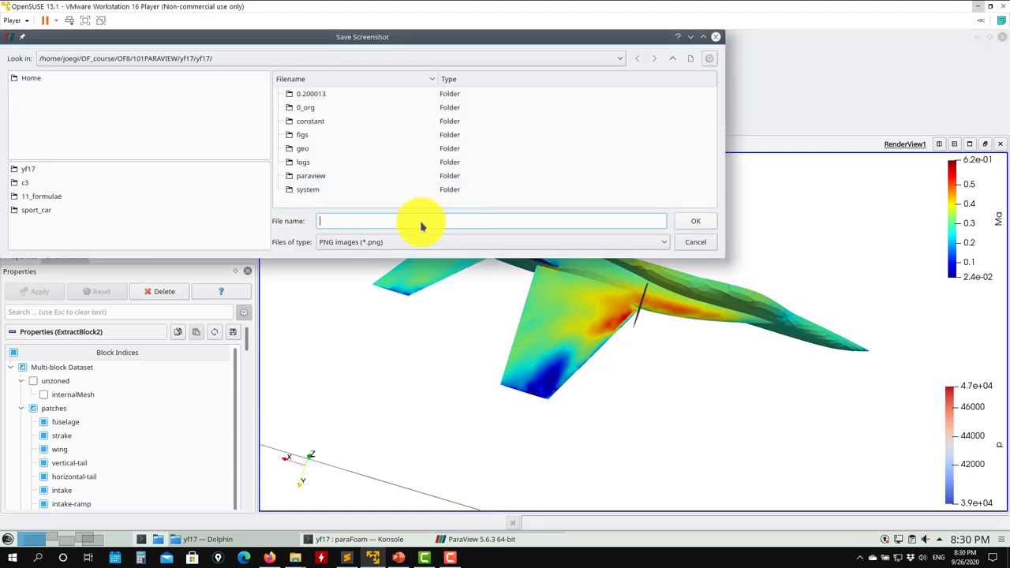
click(387, 245)
click(676, 241)
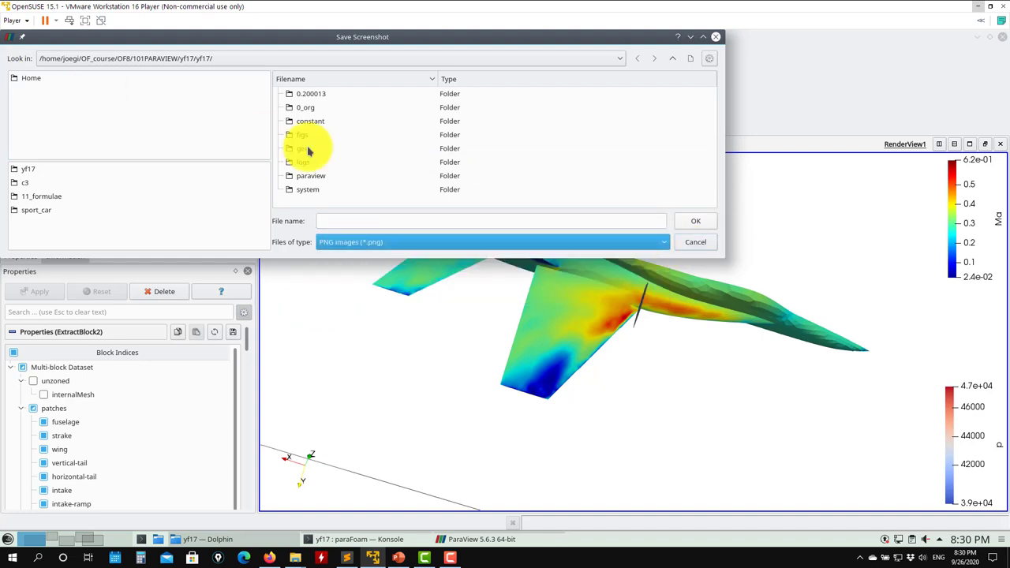
click(699, 243)
click(15, 58)
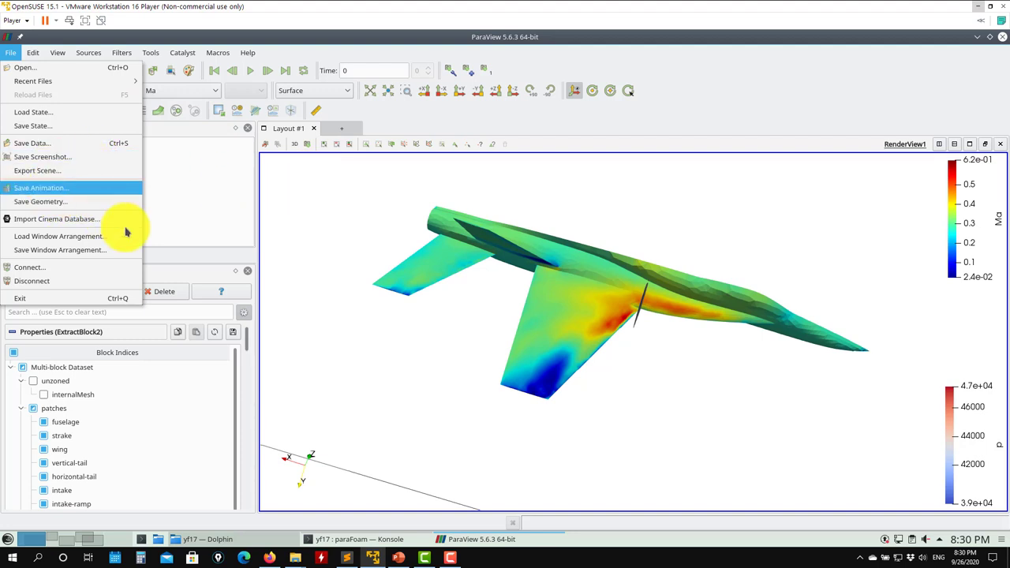
click(363, 333)
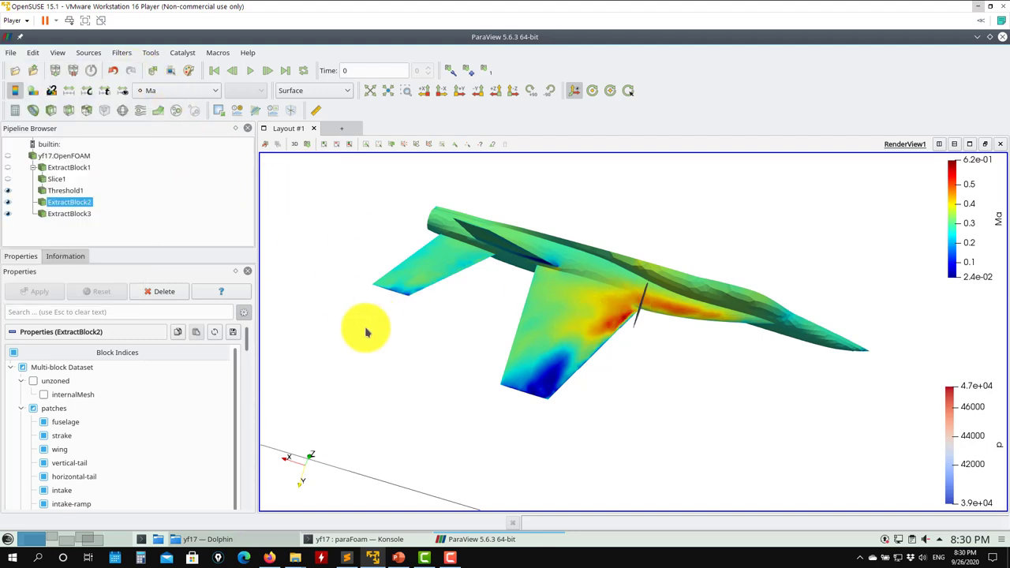
- Exit the current ParaView session after a last look around the aircraft
drag(365, 332, 699, 330)
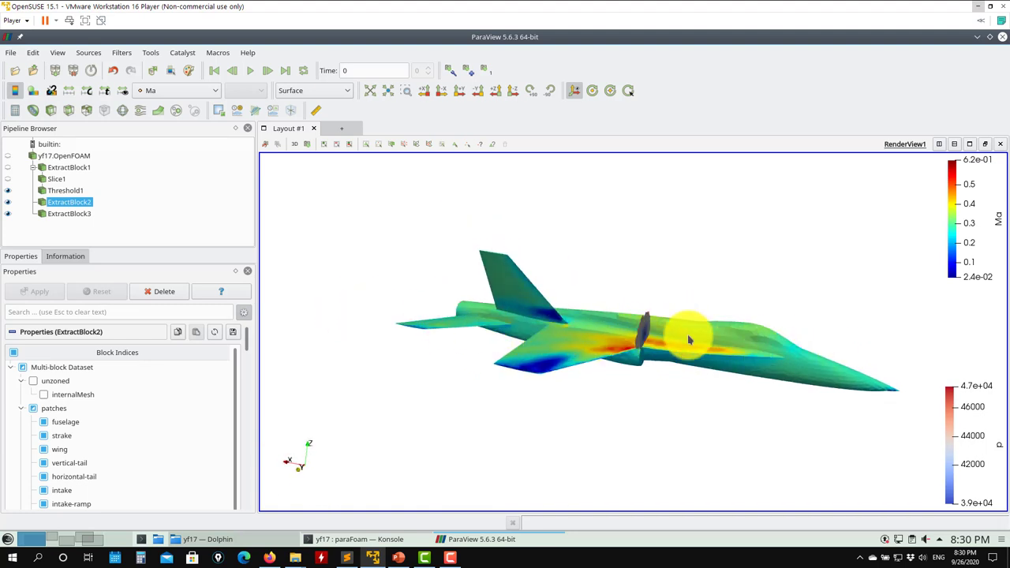
drag(570, 413, 660, 342)
right_drag(660, 343, 658, 372)
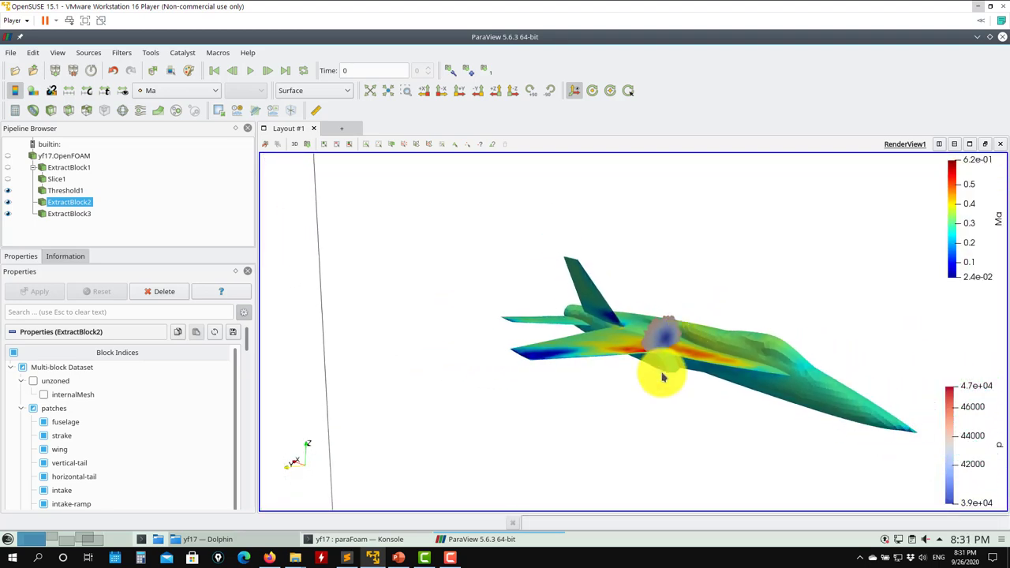
drag(529, 354, 667, 430)
click(16, 57)
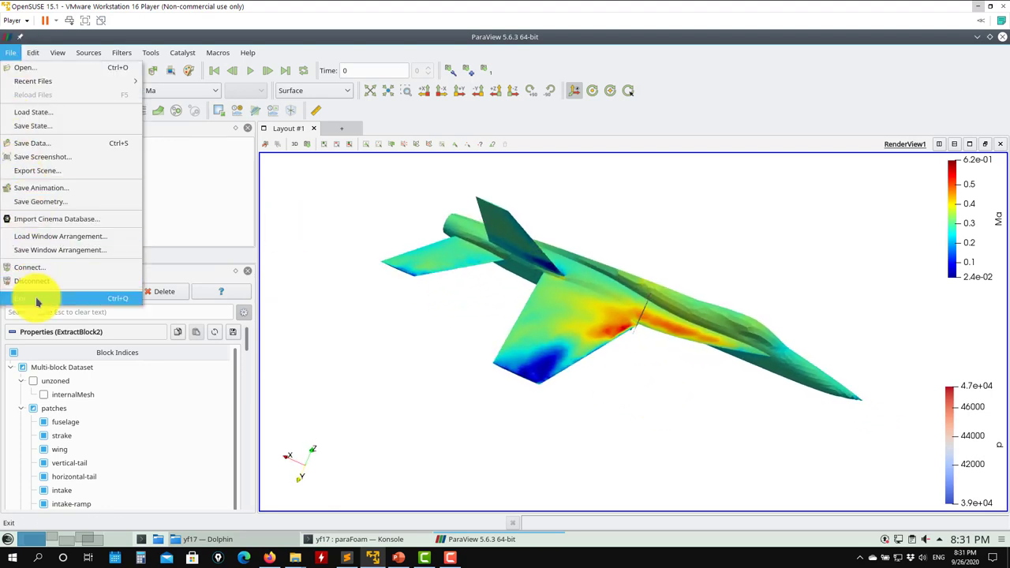
click(27, 295)
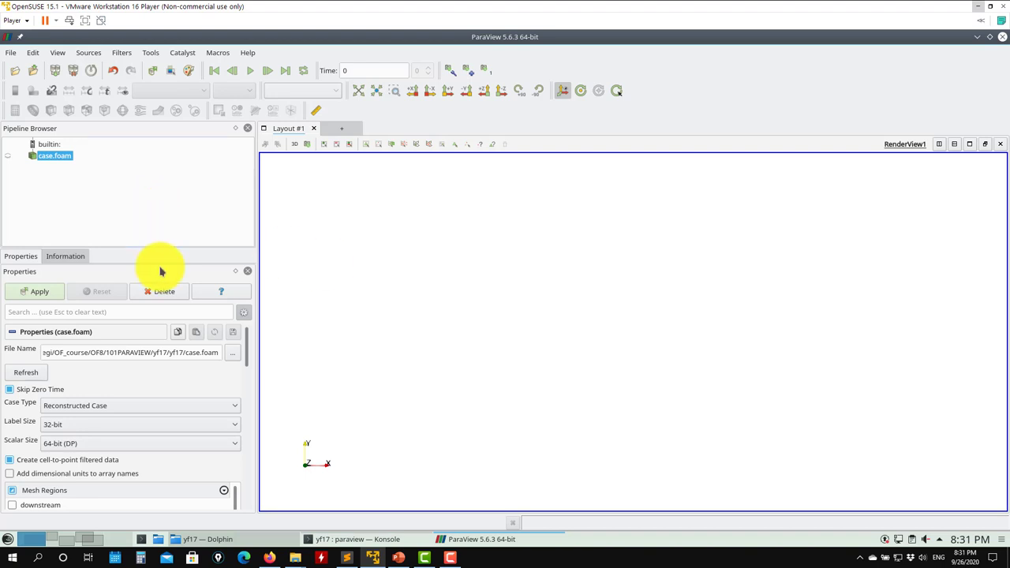
- Delete the case.foam source from the pipeline and open the test1.pvsm state file for loading
click(161, 292)
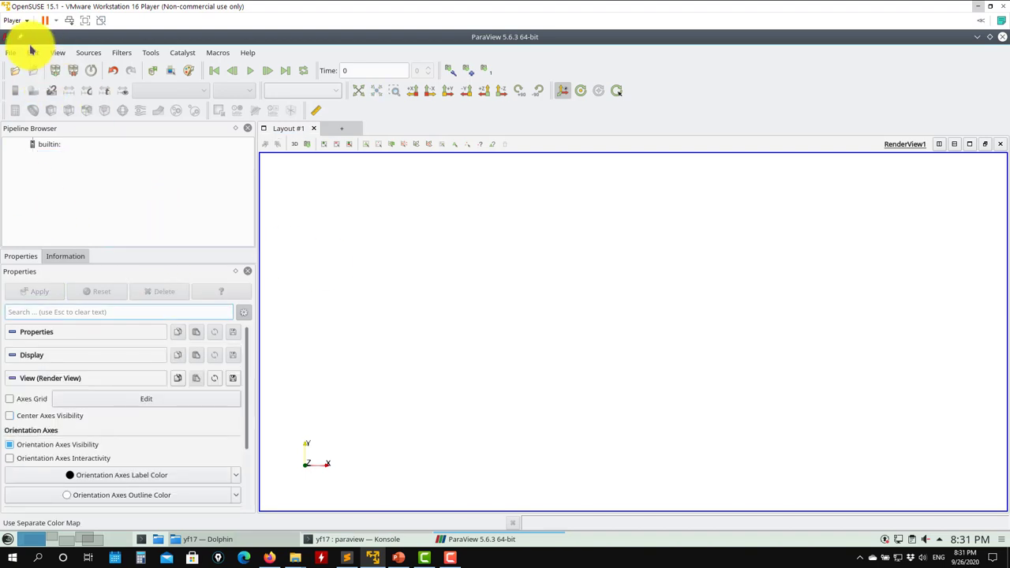
click(11, 53)
click(34, 113)
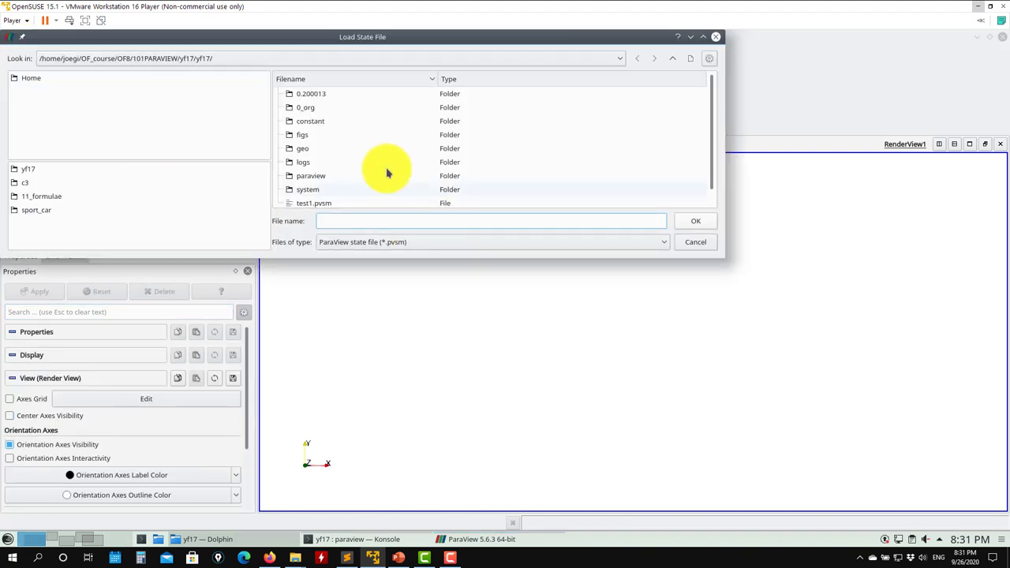
click(316, 190)
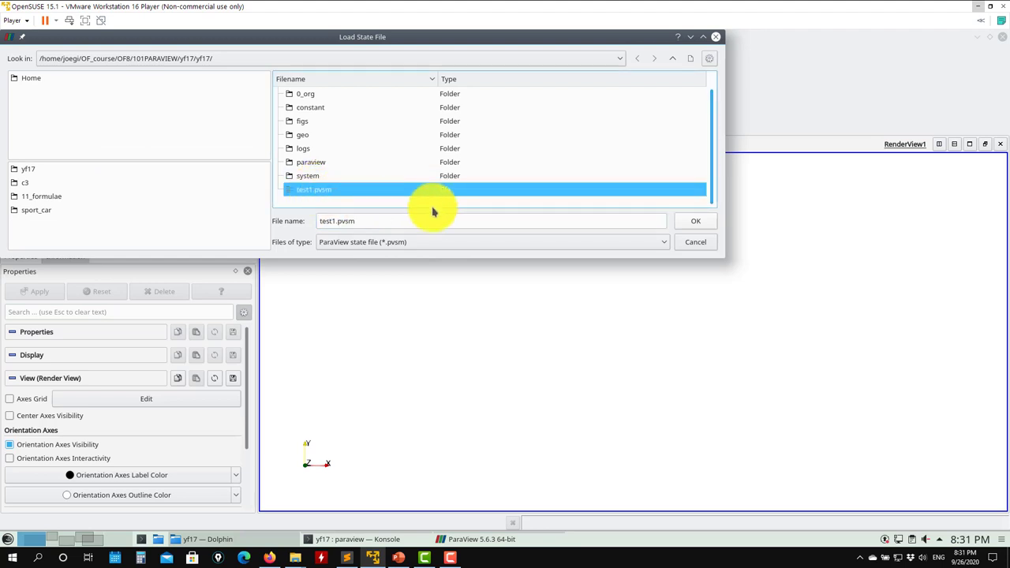
click(695, 221)
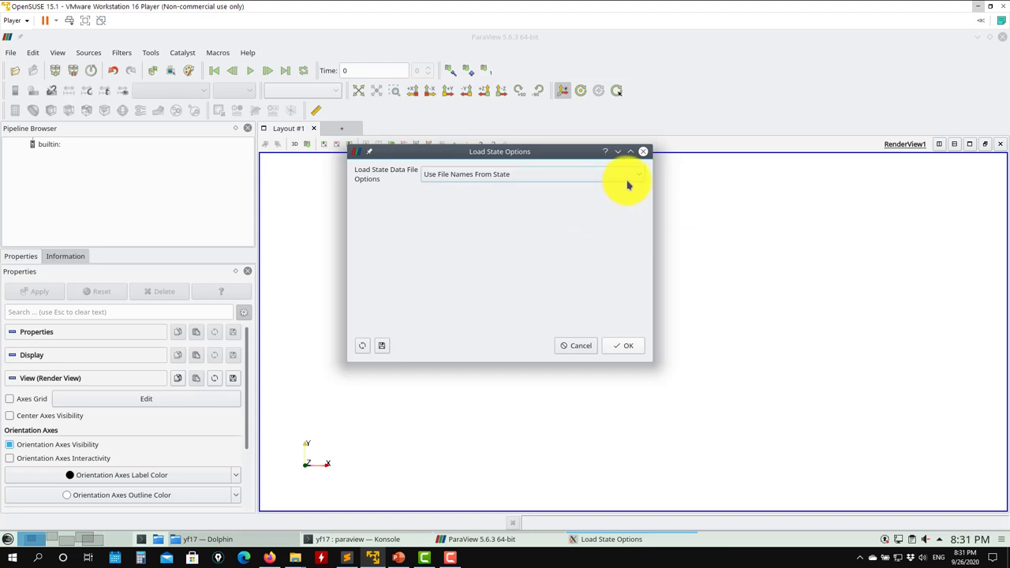
- Switch to Dolphin to examine the full path of the yf17 case folder and return to ParaView
click(229, 542)
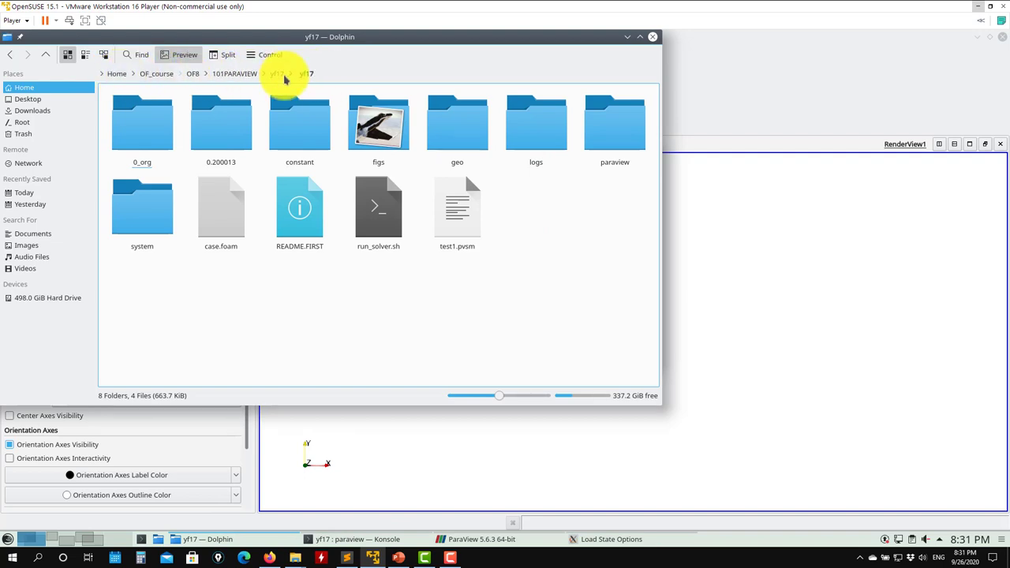
click(322, 74)
drag(209, 77, 80, 78)
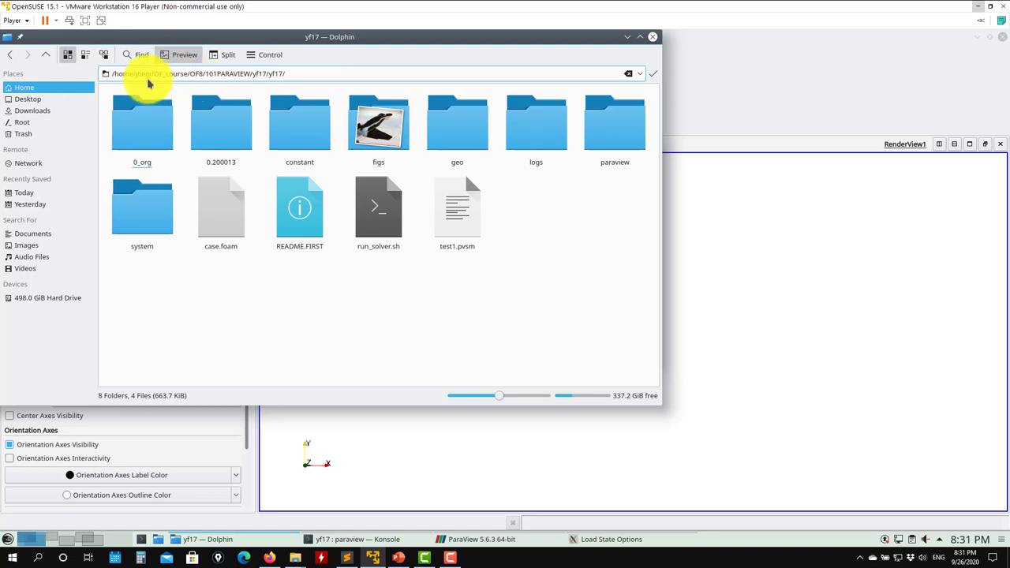
click(659, 37)
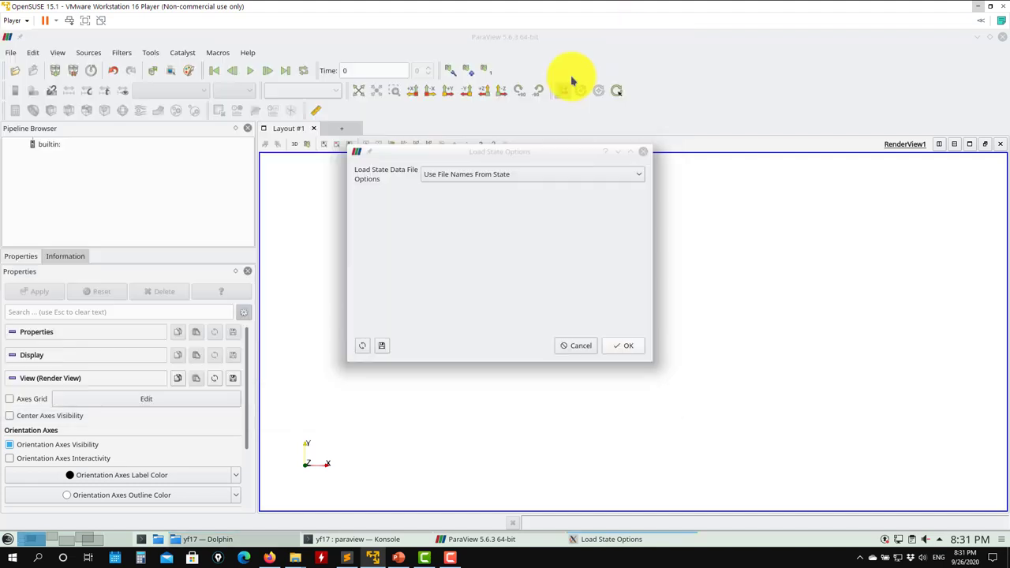
- Set the load state data file option to Choose File Names and select case.foam as the reader's file
click(450, 176)
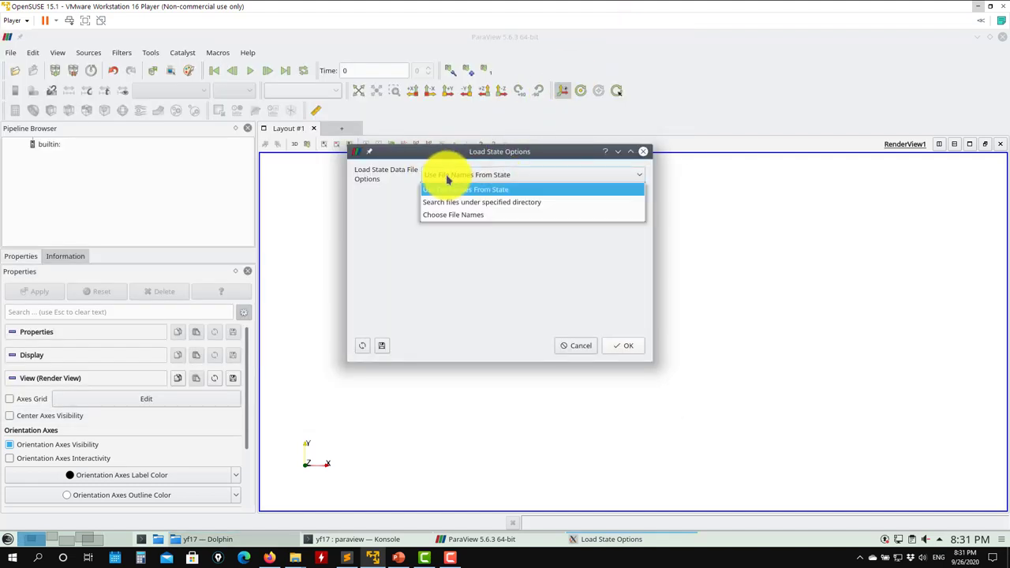
click(452, 216)
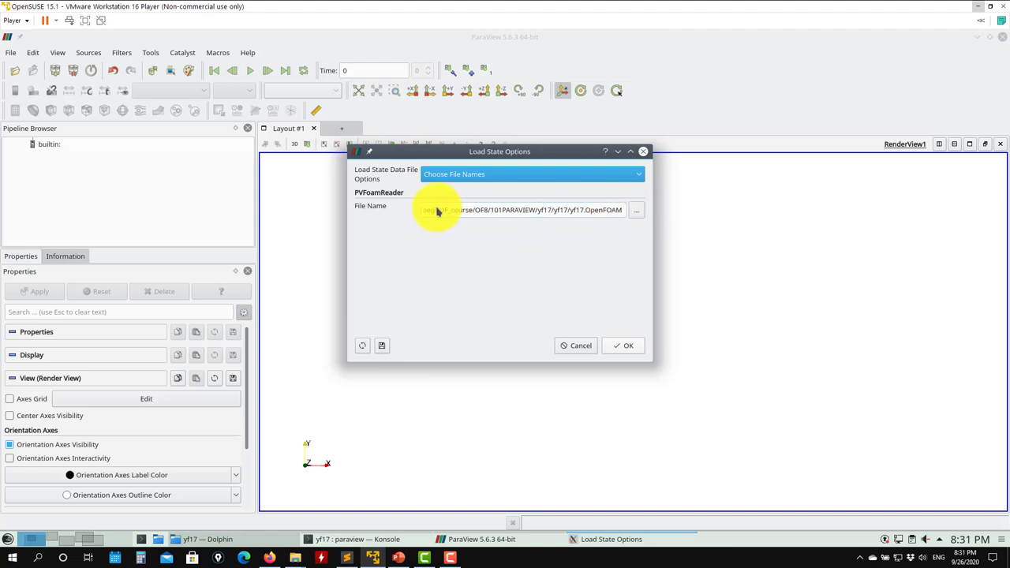
click(638, 211)
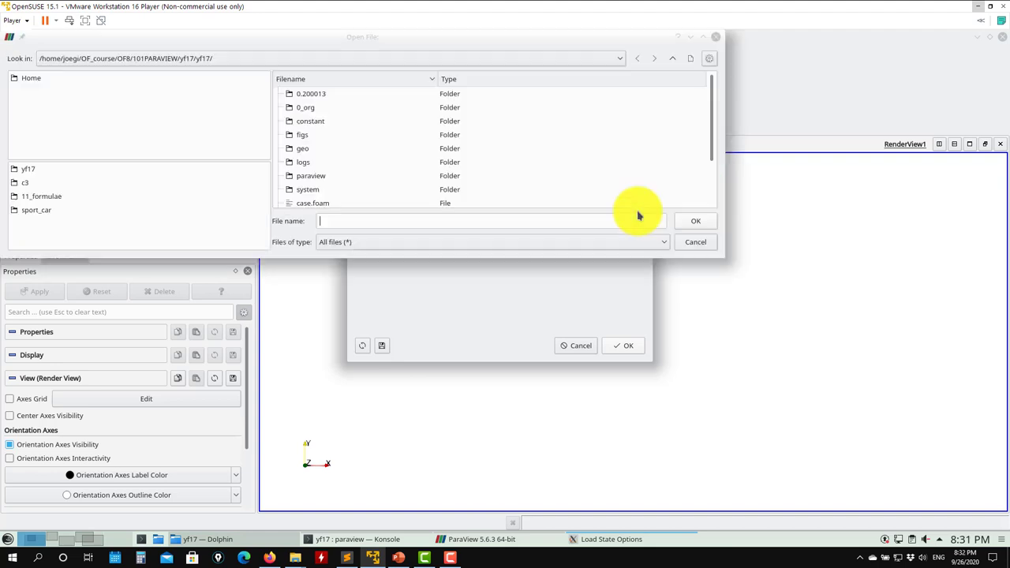
scroll(343, 178, down, 2)
click(313, 150)
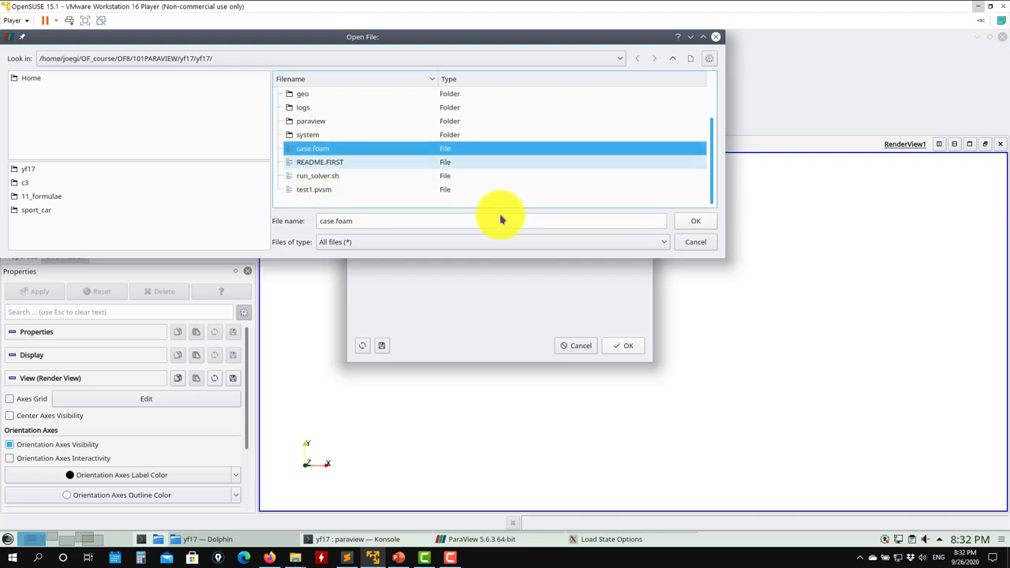
click(695, 221)
drag(591, 214, 386, 208)
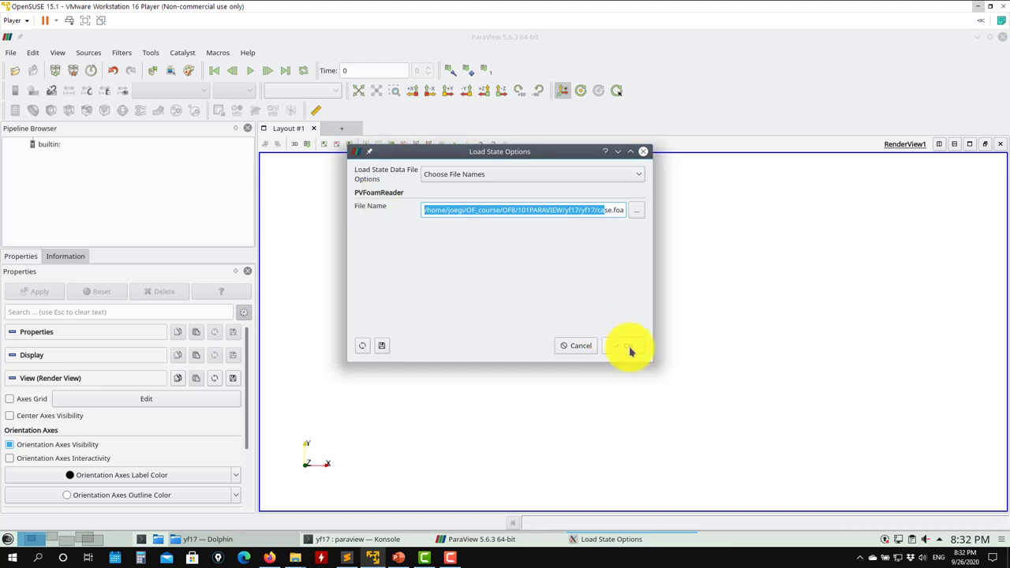
- Pick case.foam once more as the data file and load the saved state with it
click(637, 212)
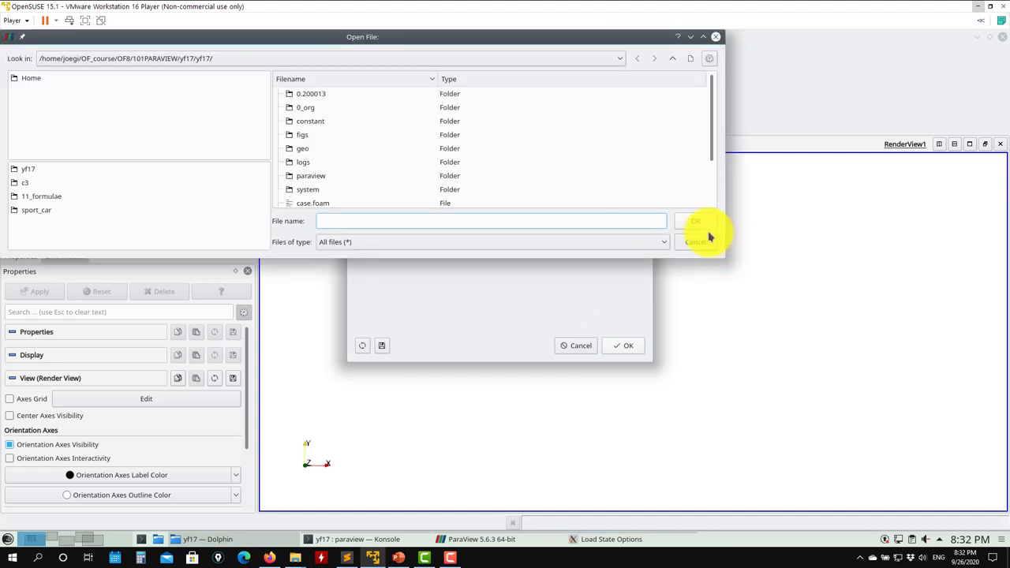
click(312, 202)
click(694, 222)
click(600, 346)
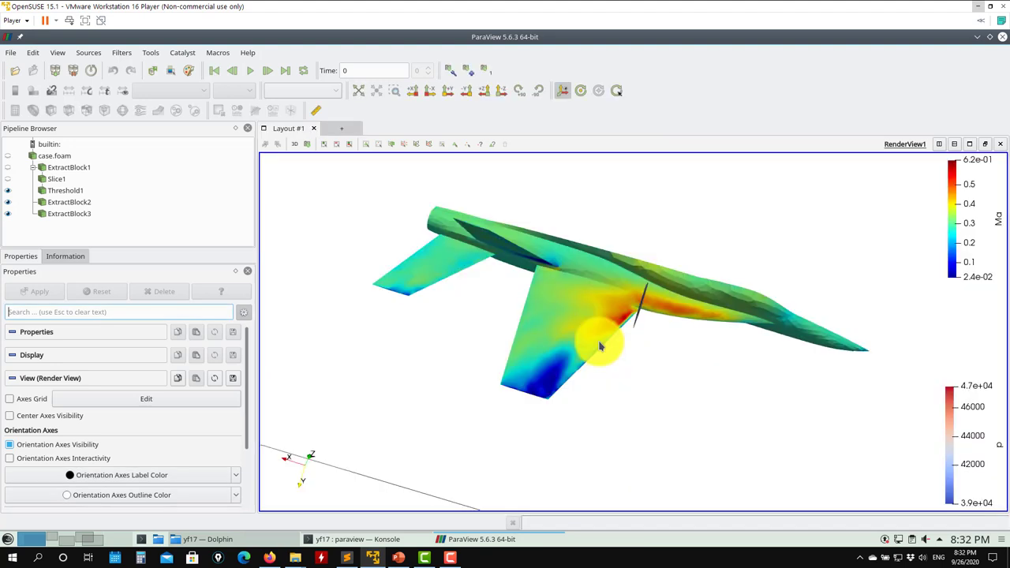
- Split the layout into two side-by-side views and create a Render View in the new one
drag(628, 375, 763, 332)
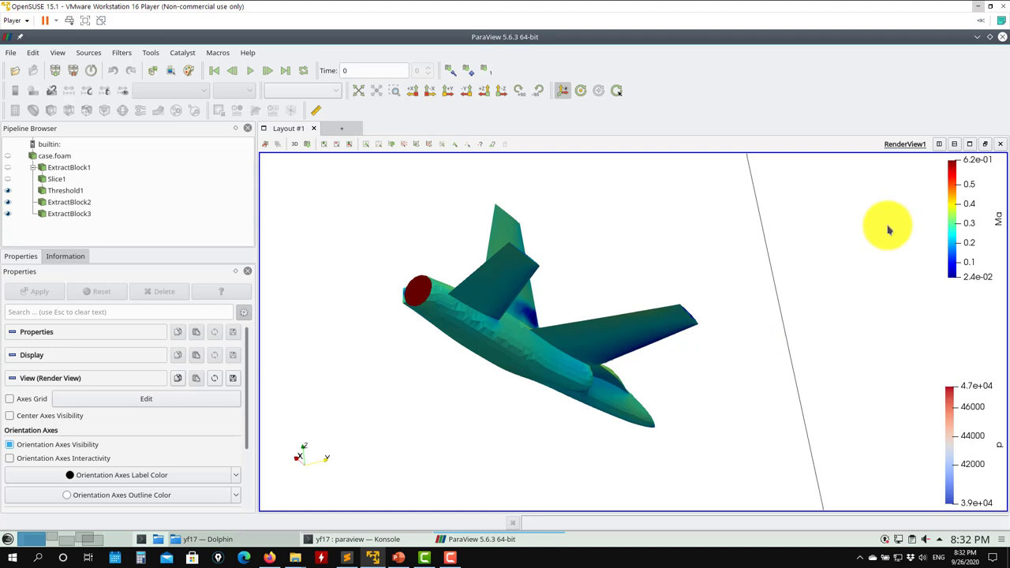
click(940, 144)
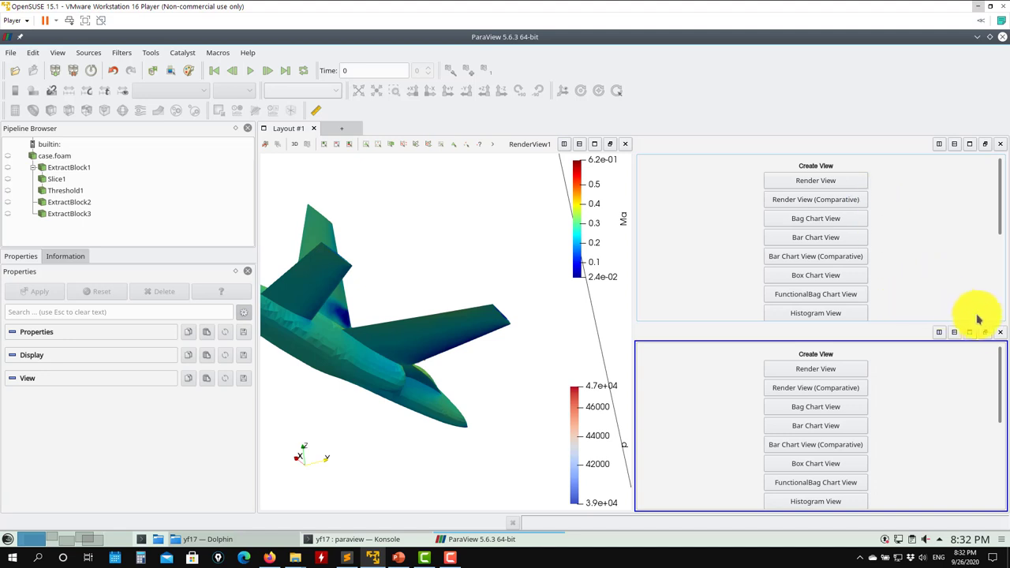
click(1002, 333)
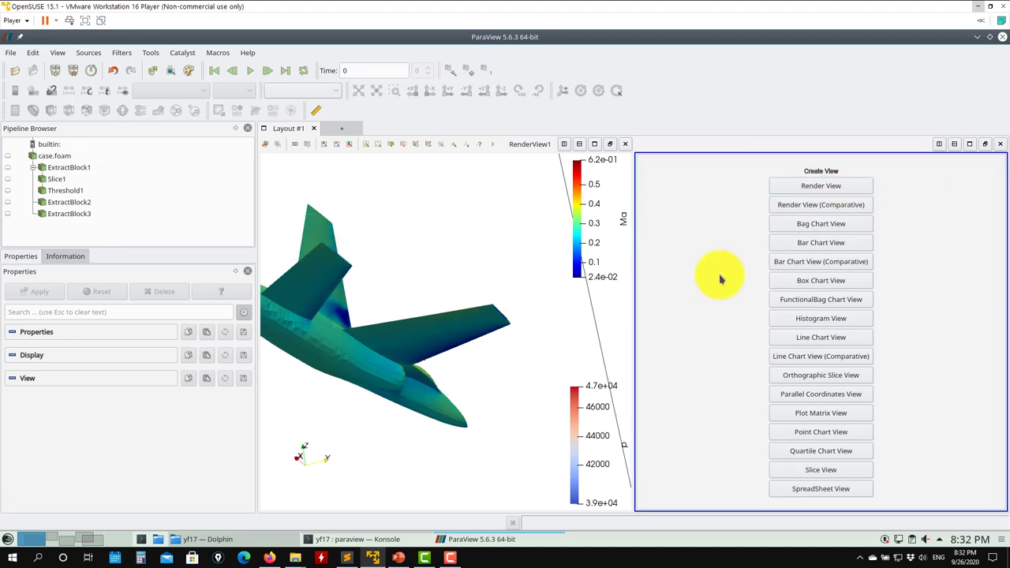
click(824, 187)
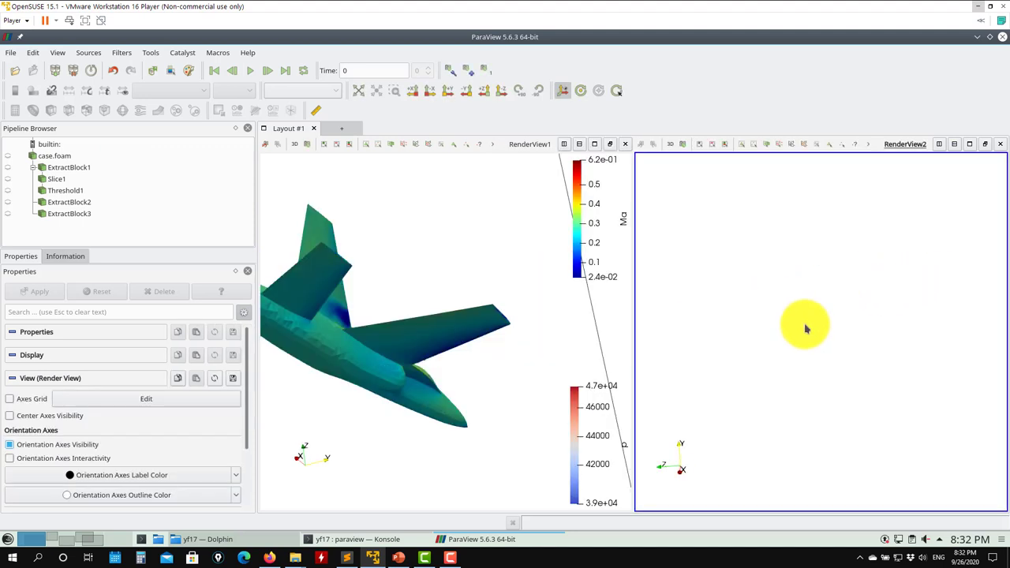
- Show ExtractBlock2 in the second render view and compare the aircraft's orientation in both views
click(8, 202)
drag(732, 346, 623, 371)
drag(860, 377, 863, 295)
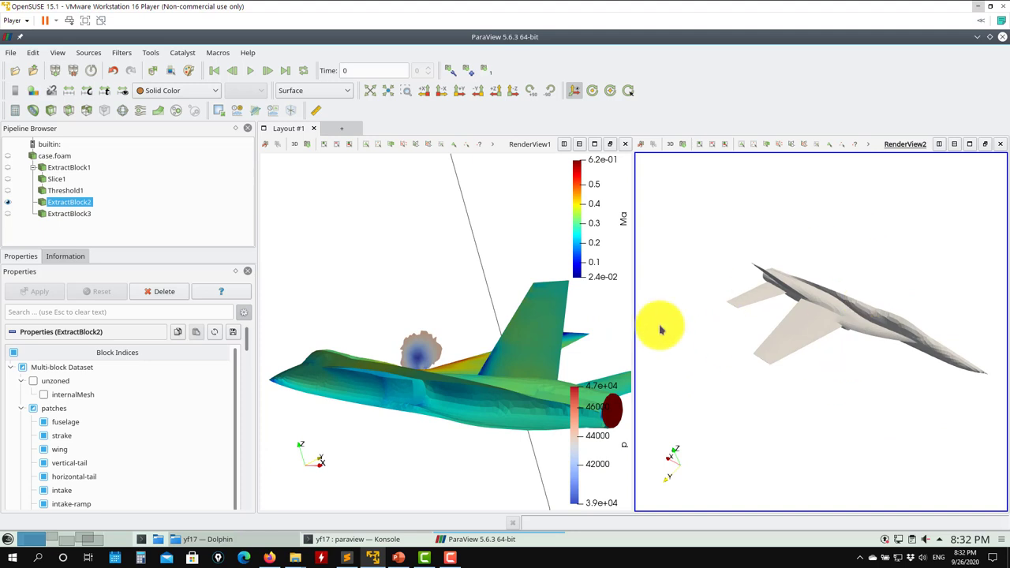
drag(419, 345, 424, 380)
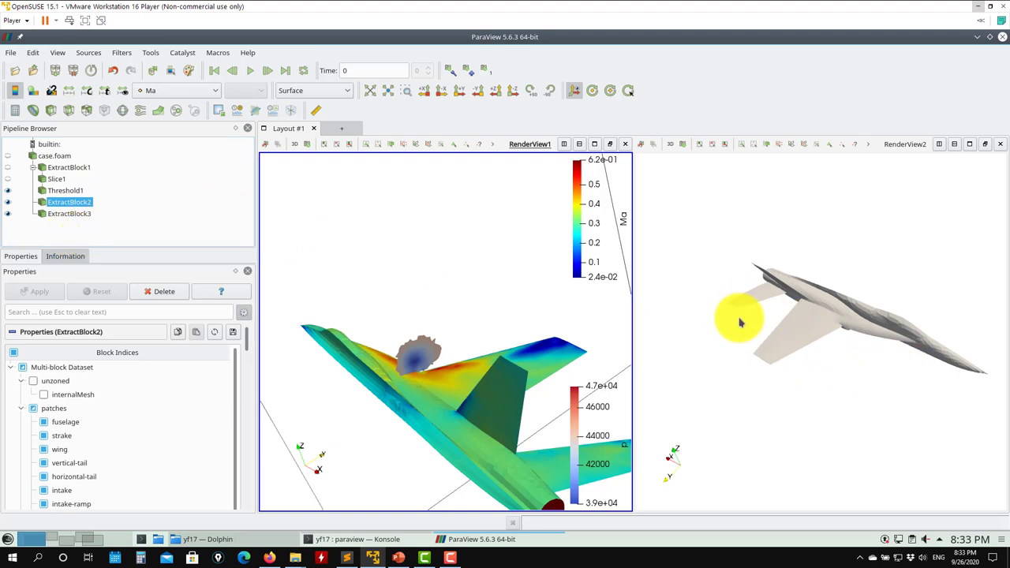
- Add a Contour filter to ExtractBlock1, contouring by Q at an isosurface value of 1000
click(58, 168)
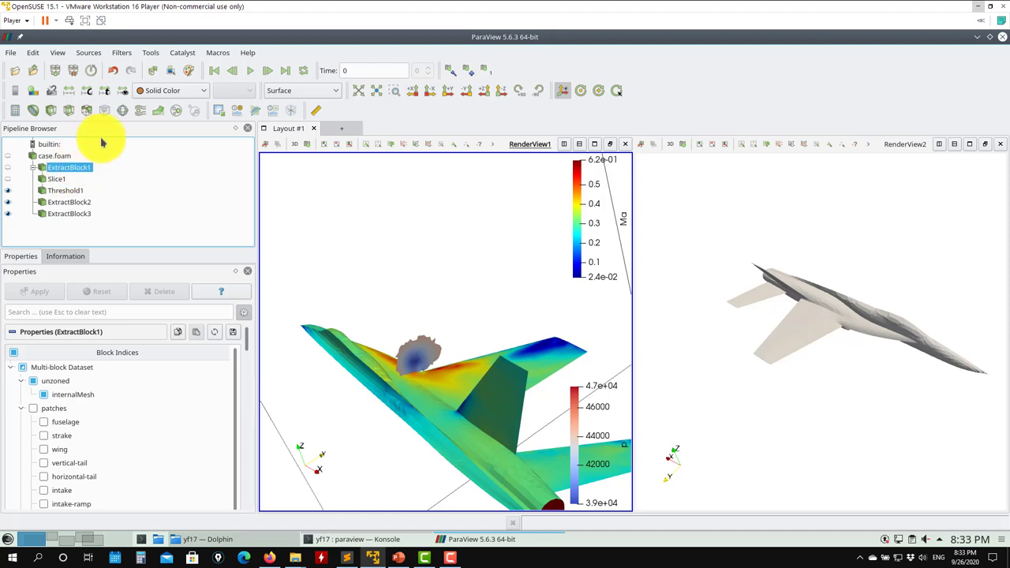
click(34, 115)
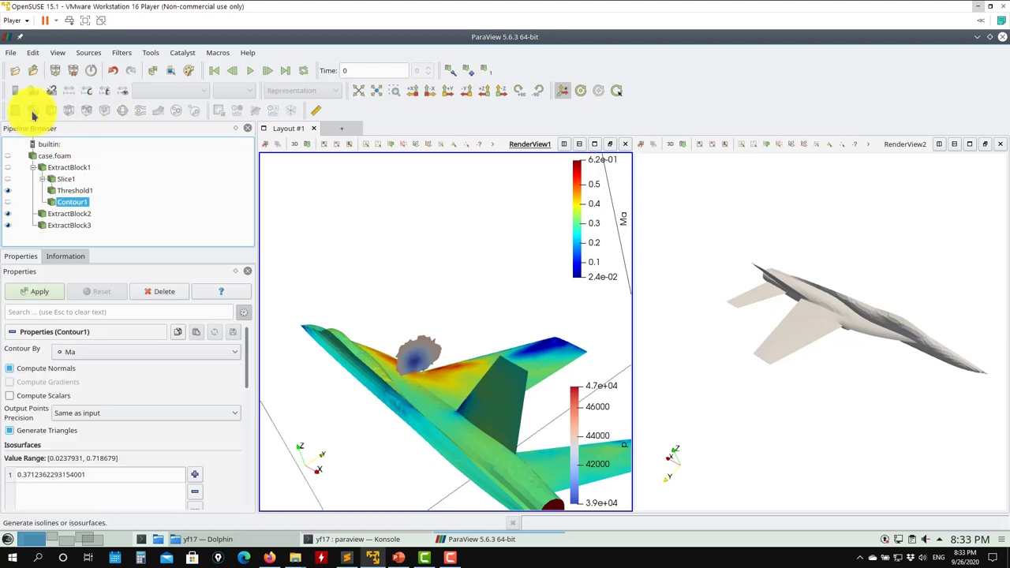
click(110, 354)
click(73, 381)
double_click(103, 474)
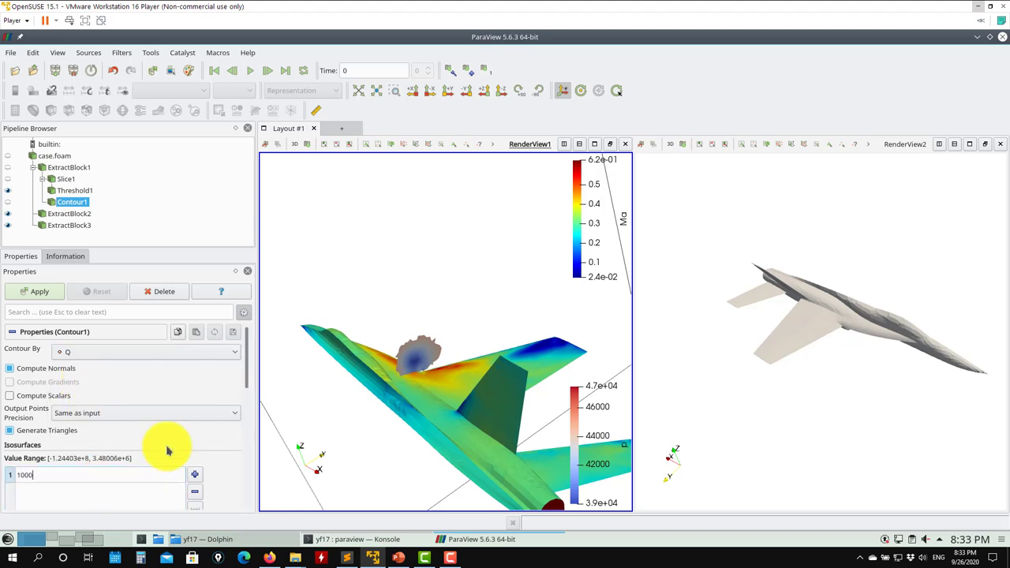
click(33, 293)
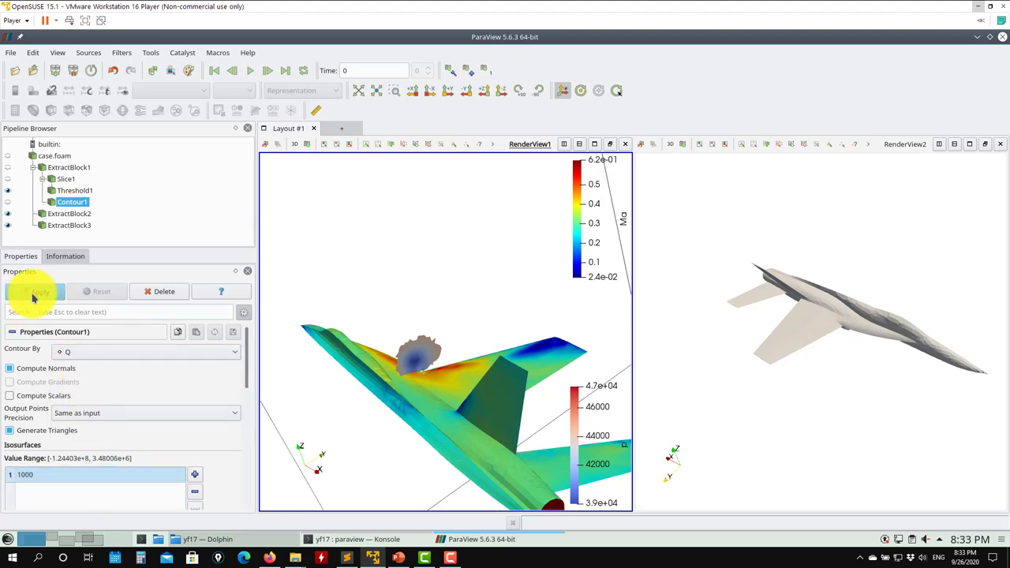
- Hide the Q contour in the first render view and show it in the second one
drag(537, 384, 475, 326)
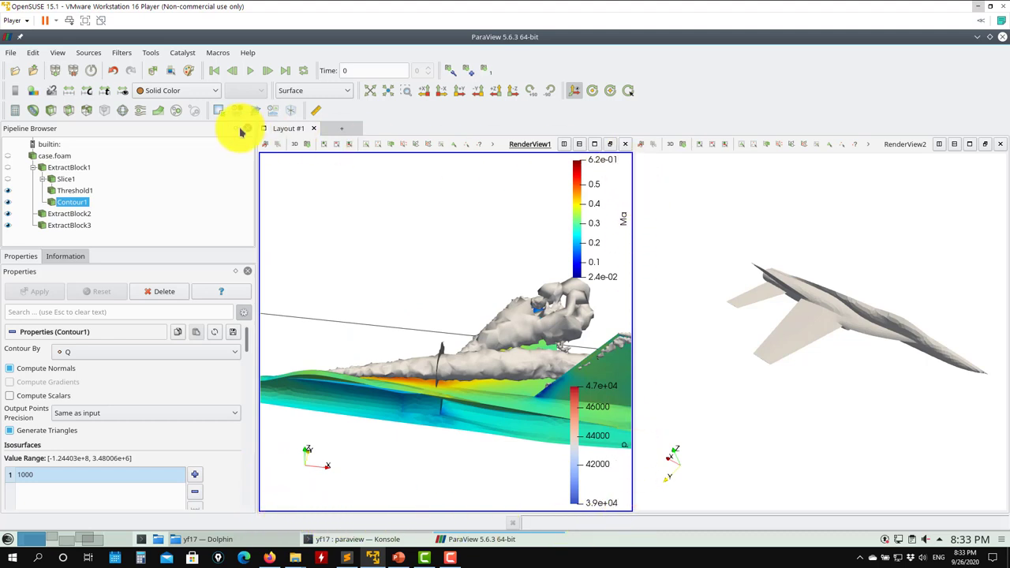
click(8, 203)
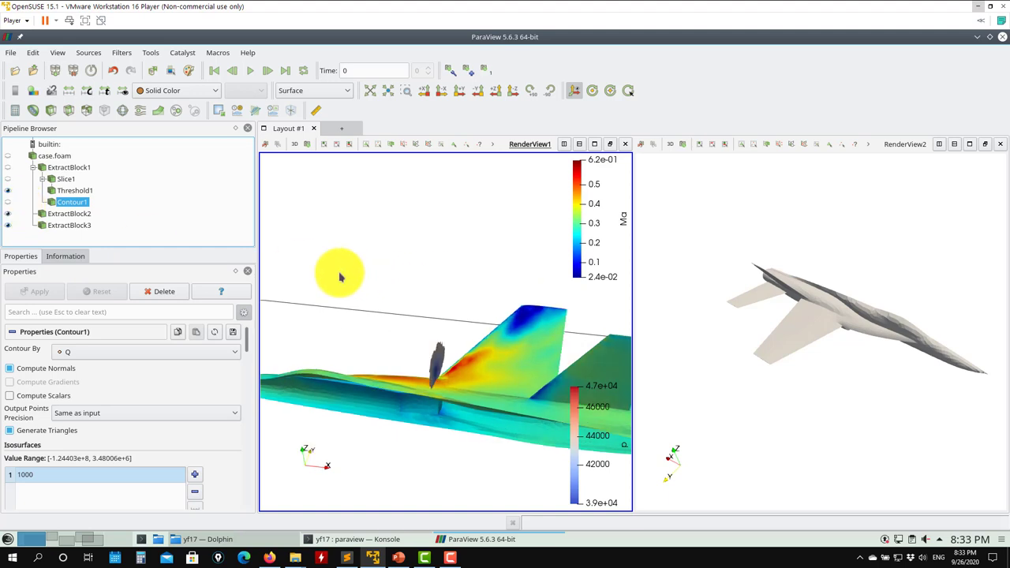
mouse_move(343, 275)
mouse_down()
mouse_move(324, 276)
mouse_move(354, 282)
mouse_up()
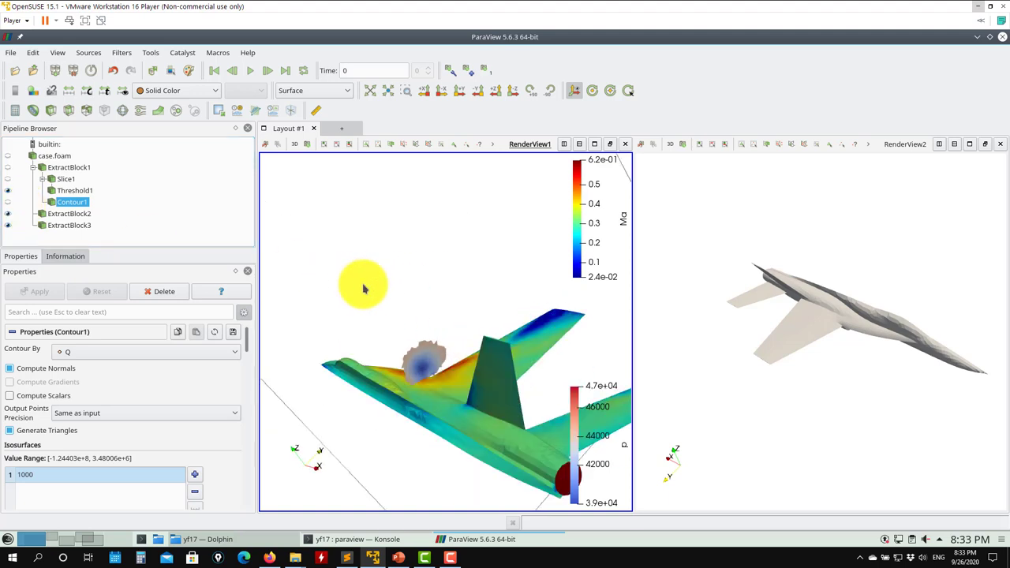
click(774, 239)
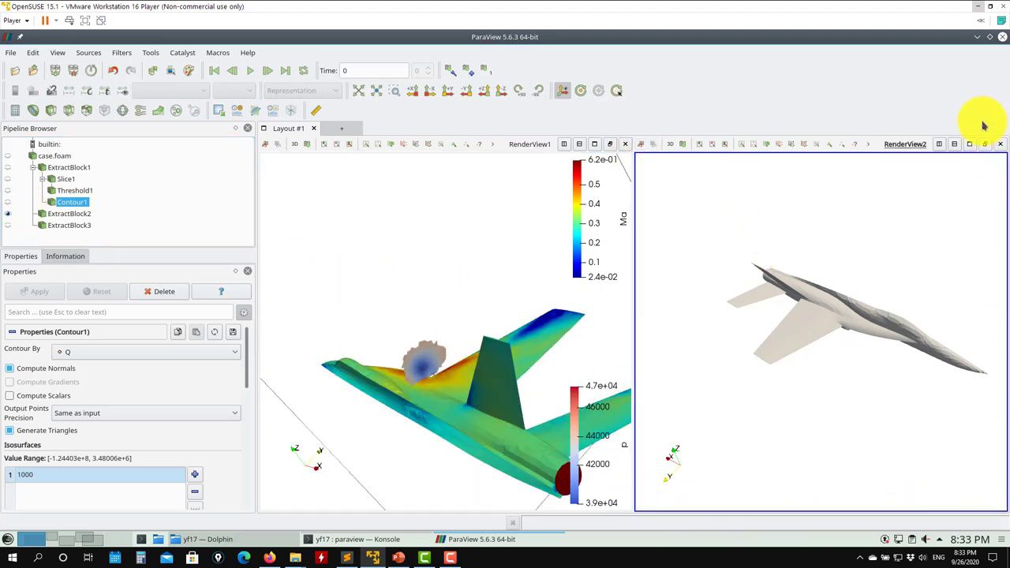
click(8, 203)
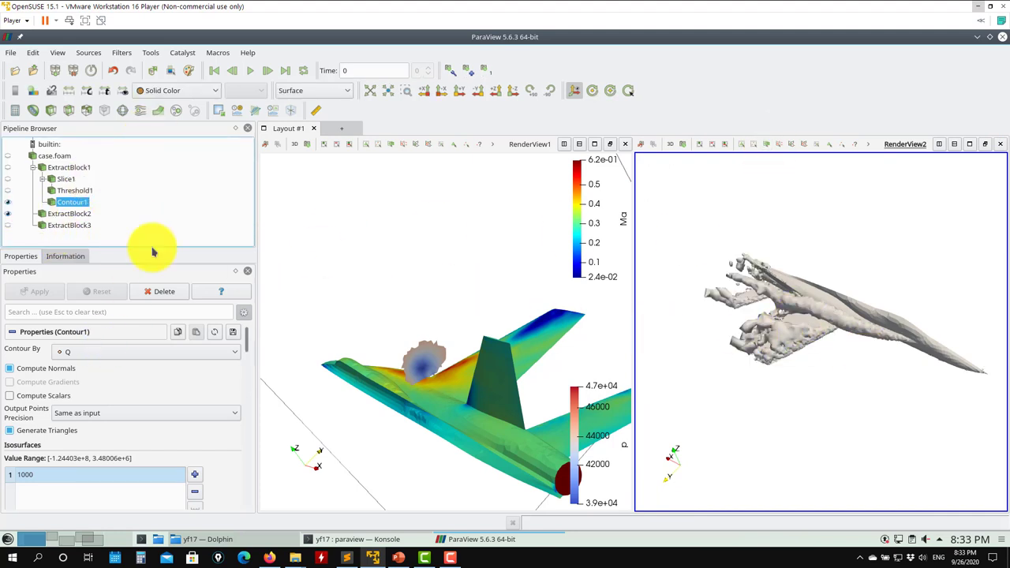
- Color the Q contour in the second render view by Ma
click(180, 93)
click(168, 118)
drag(782, 367, 935, 176)
- Split the second view to add a third render view showing ExtractBlock2, and close that extra view
click(952, 145)
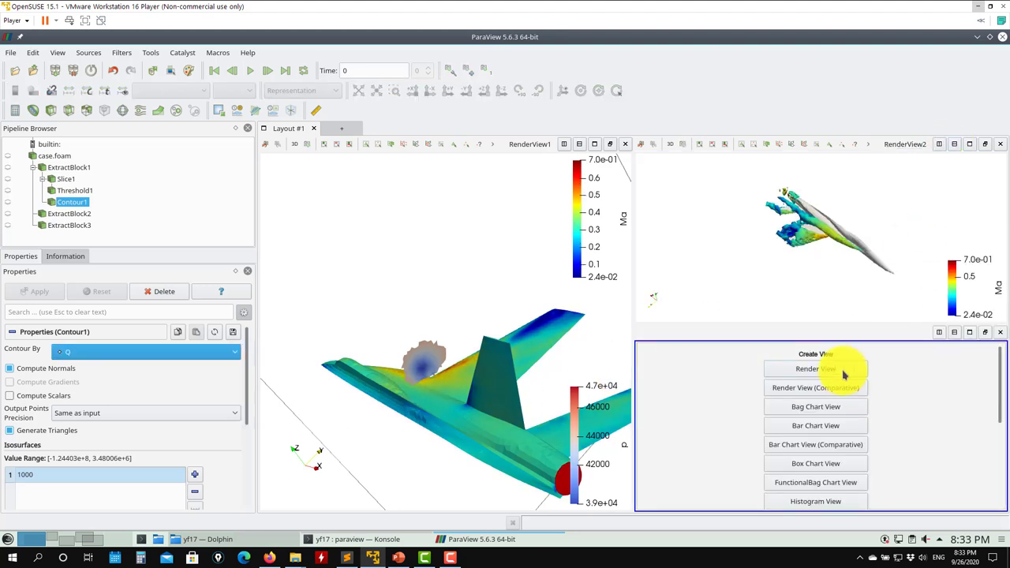
click(844, 375)
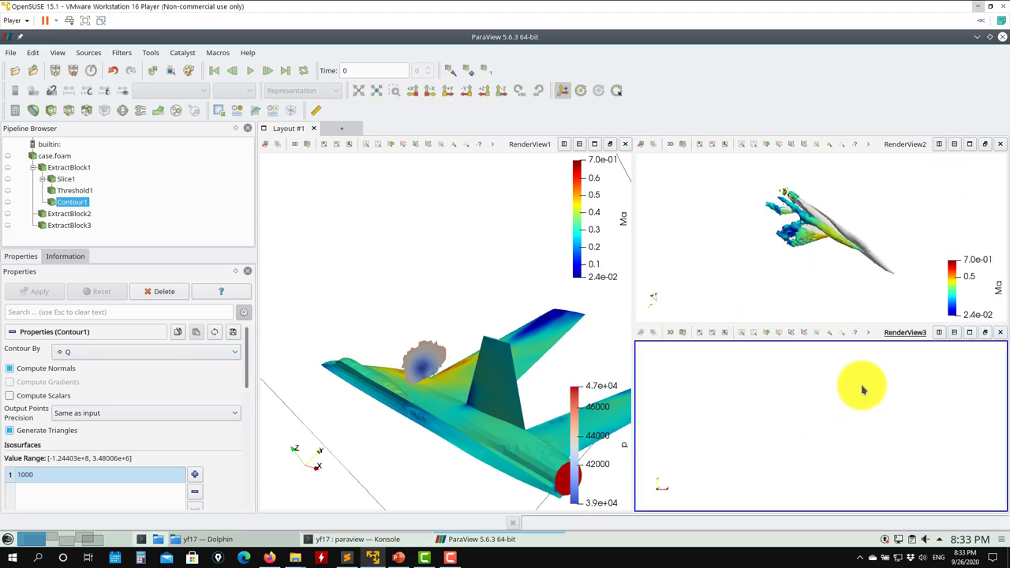
click(8, 214)
drag(659, 388, 884, 430)
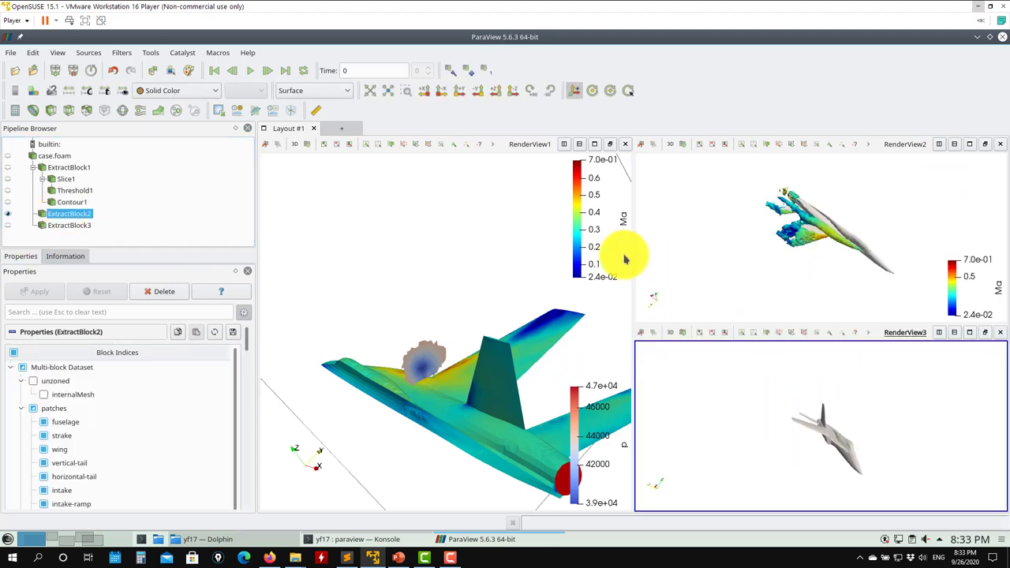
click(1001, 333)
- Choose Solid Color as the coloring of ExtractBlock2 in the second render view
drag(871, 342, 771, 371)
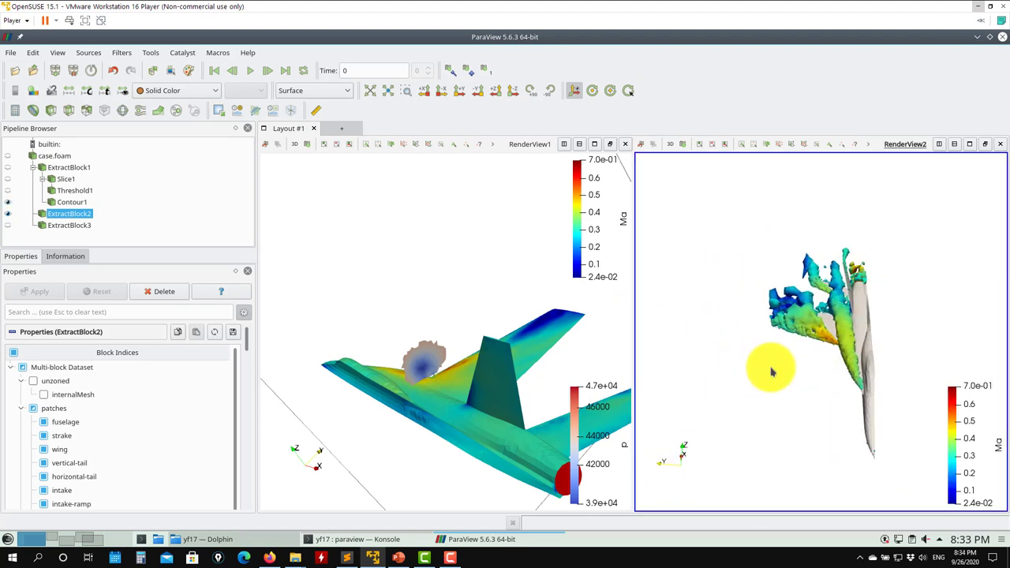
click(196, 91)
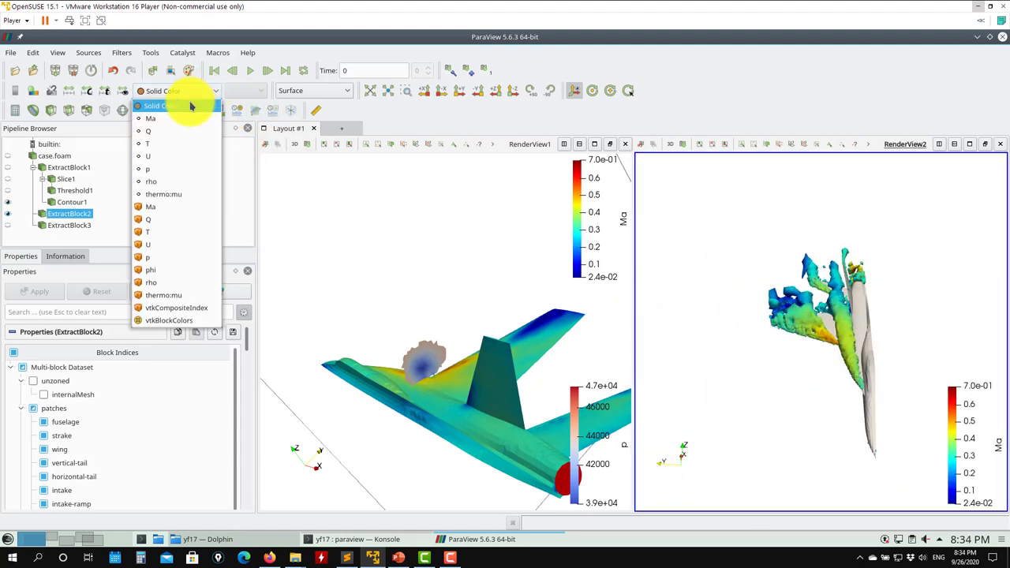
click(190, 106)
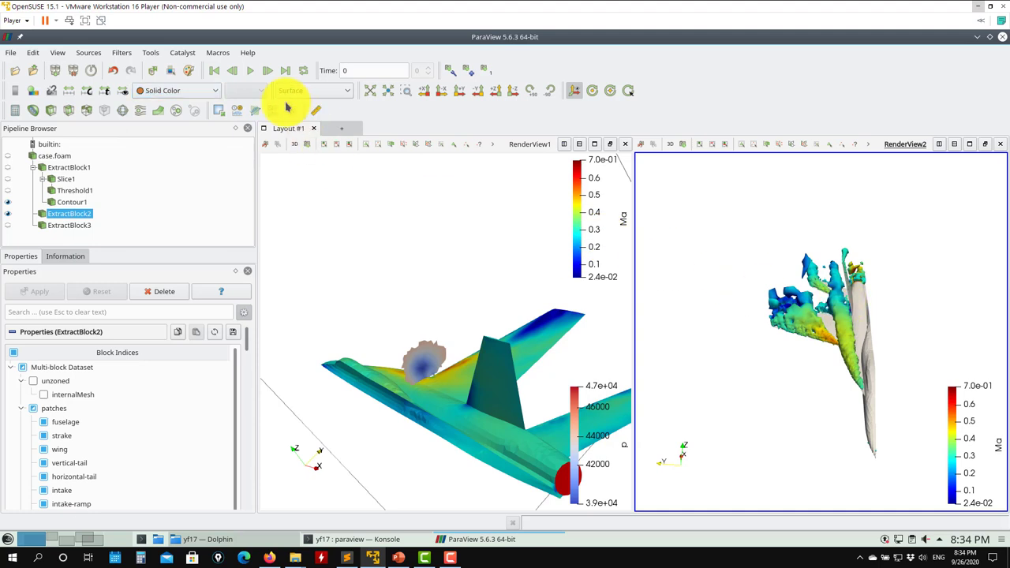
- Choose Solid Color as the coloring of ExtractBlock2 and of the Q contour in the second render view
click(198, 87)
click(157, 108)
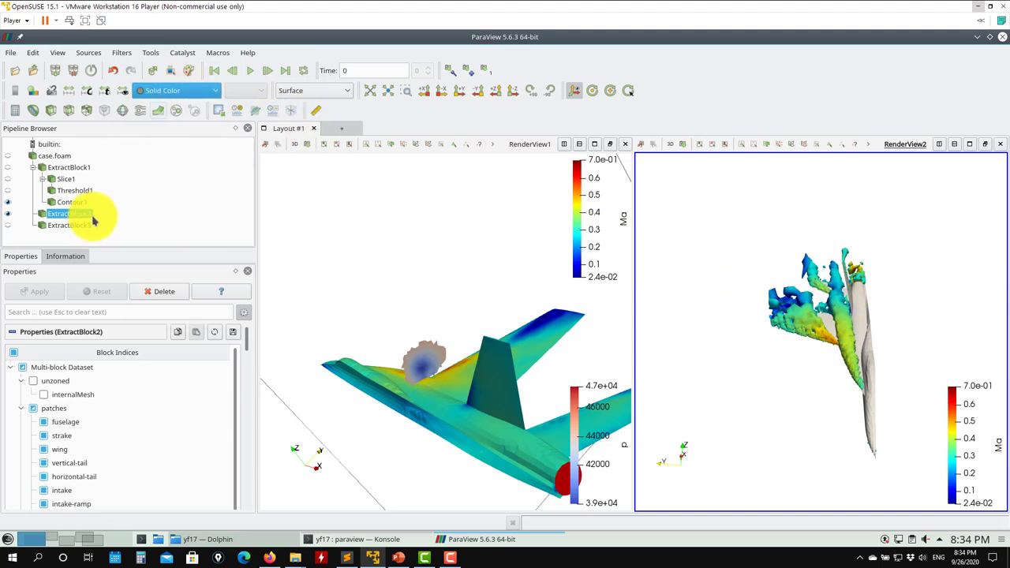
click(71, 202)
click(192, 90)
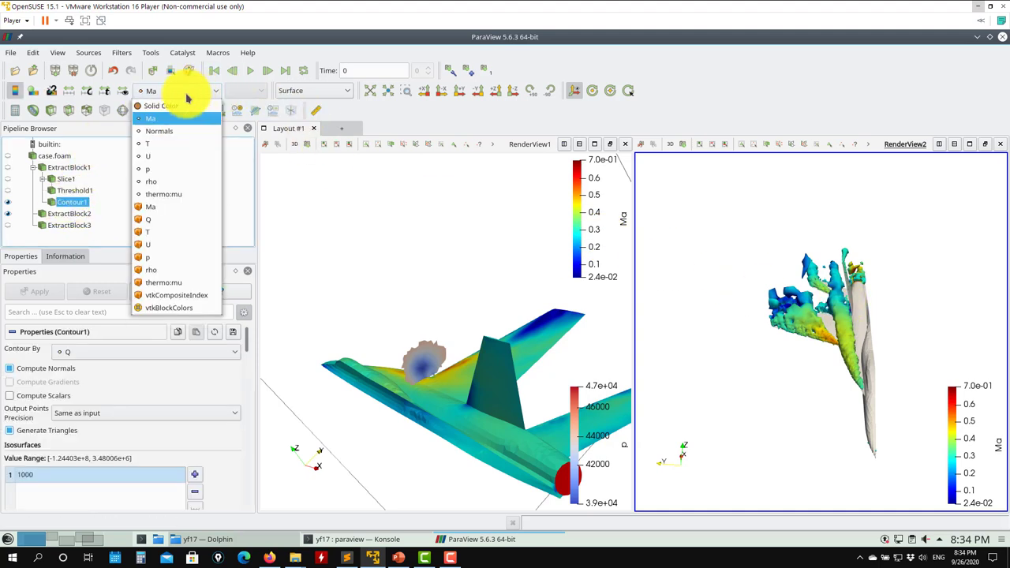
click(165, 130)
key(ctrl+z)
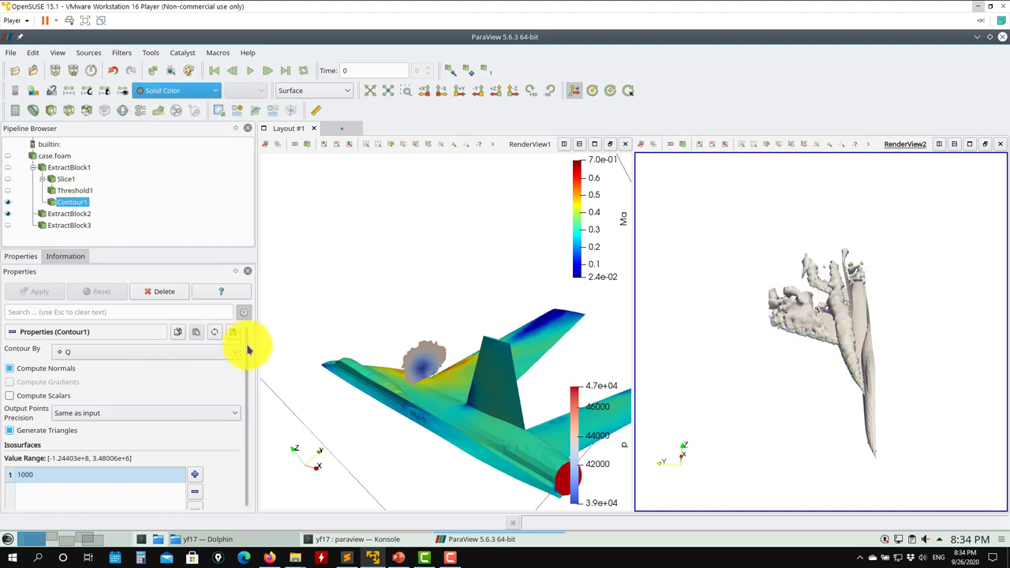
- Set the Q contour's solid color to the blue #00aaff
scroll(247, 350, down, 10)
click(63, 489)
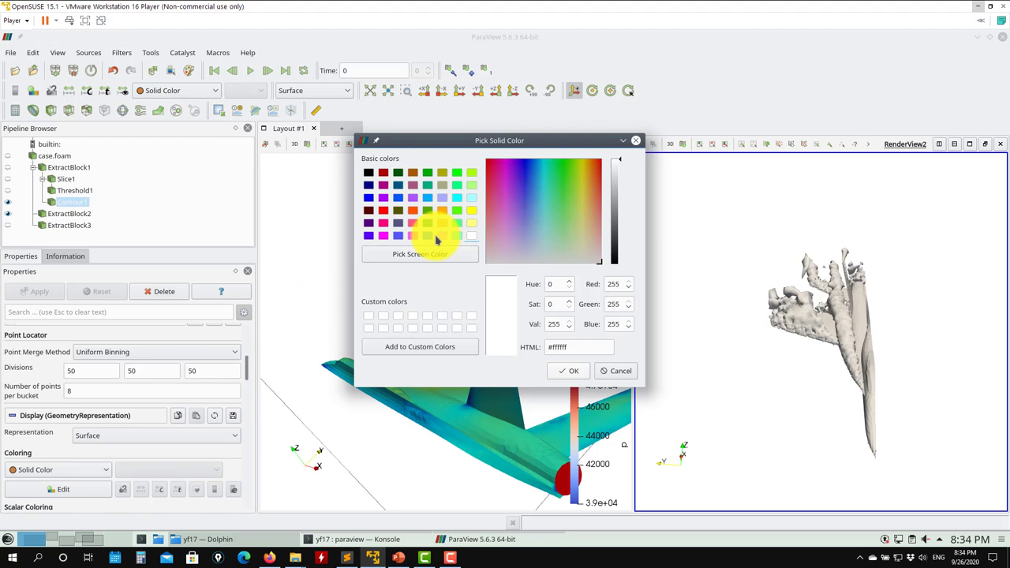
click(426, 197)
click(572, 373)
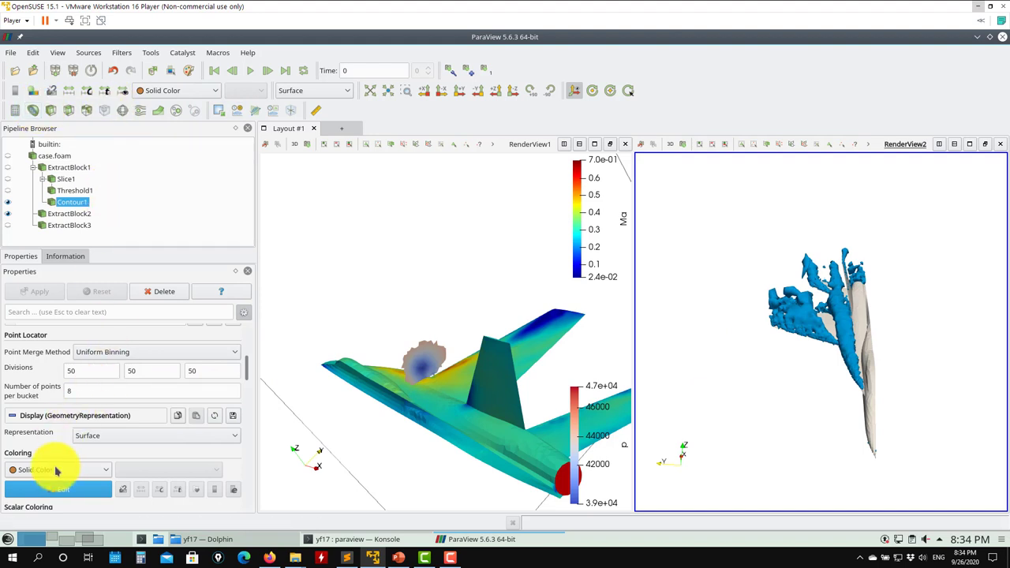
- Change the Q contour's solid color to a light cyan from the basic colors
click(70, 491)
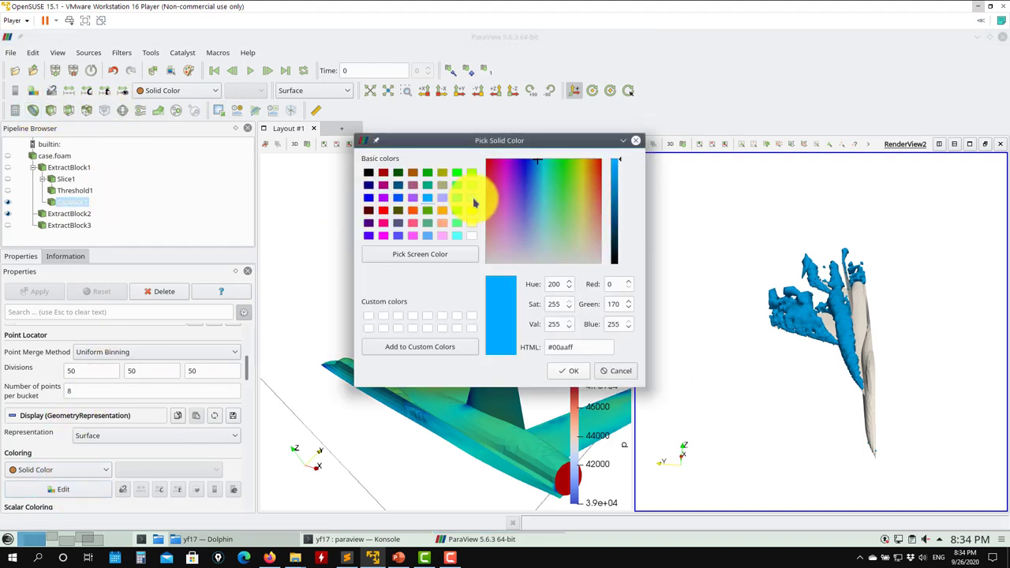
click(473, 199)
click(568, 371)
- Lower the Q contour's opacity to 0.36 and inspect the translucent vortices around the aircraft
drag(839, 395, 836, 426)
drag(246, 367, 103, 441)
drag(778, 371, 845, 440)
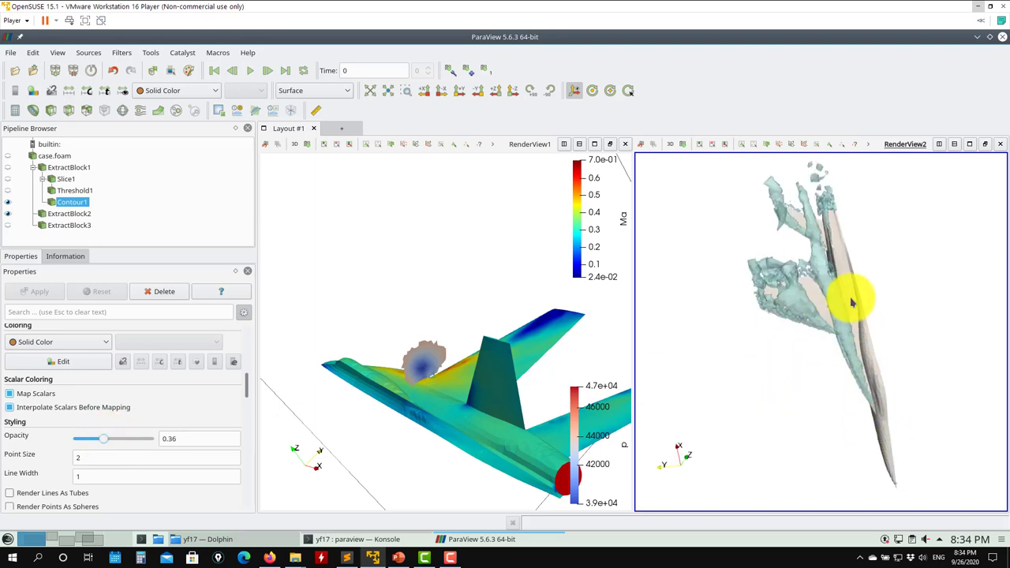
drag(852, 302, 805, 233)
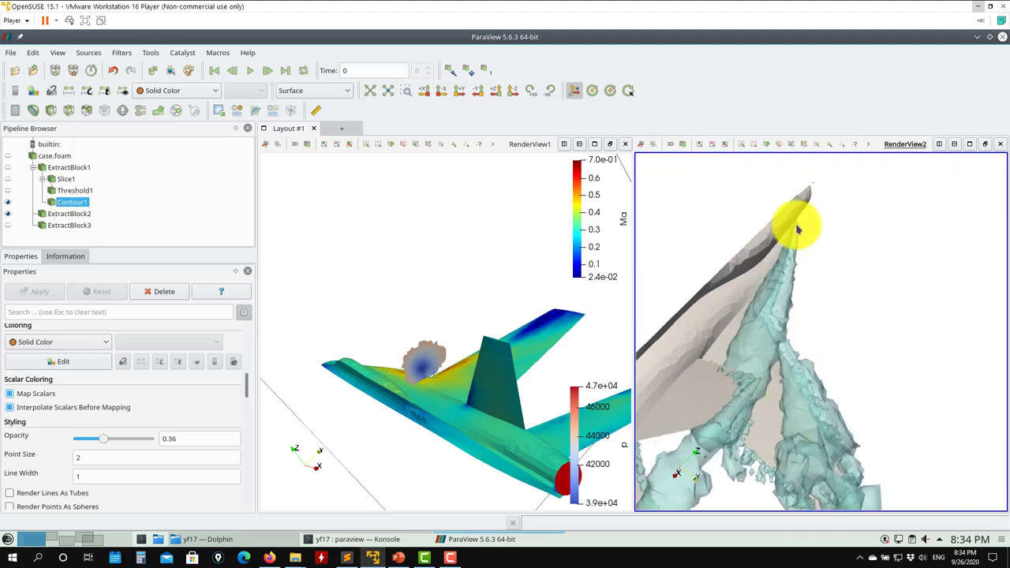
drag(781, 289, 776, 385)
scroll(789, 379, up, 3)
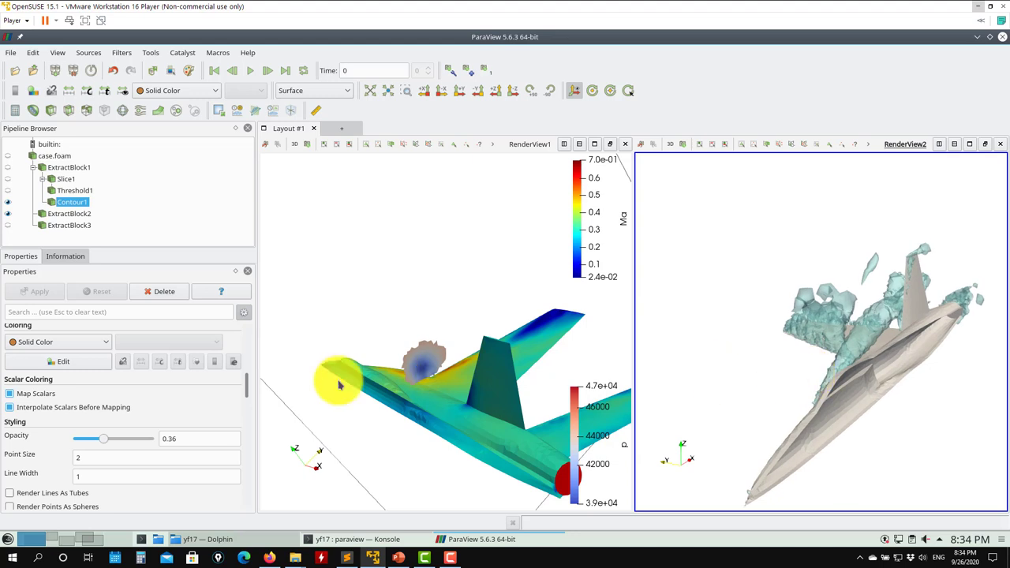
- Set the isosurface value of Contour1 to 10 and apply it
click(79, 191)
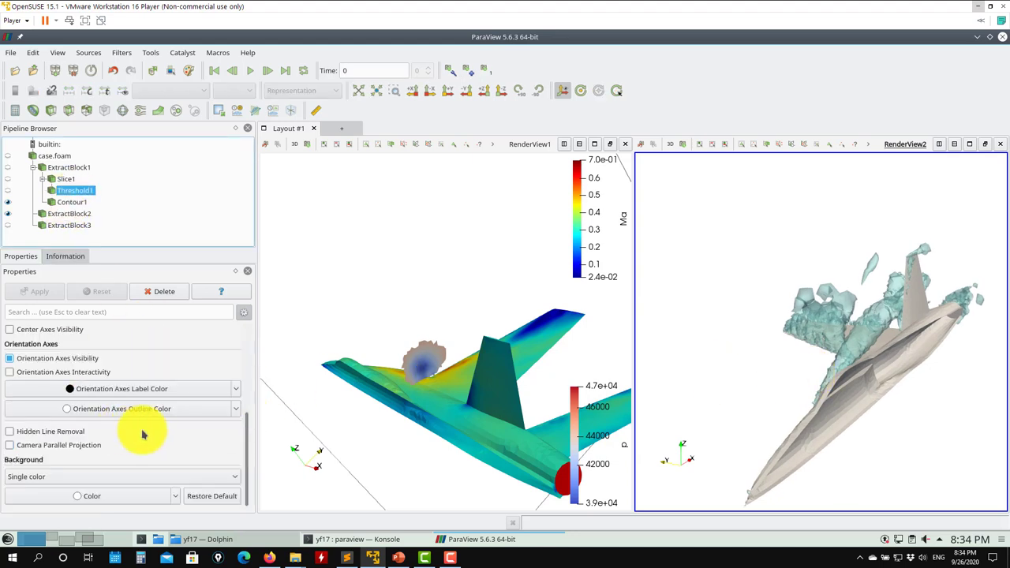
drag(247, 429, 248, 454)
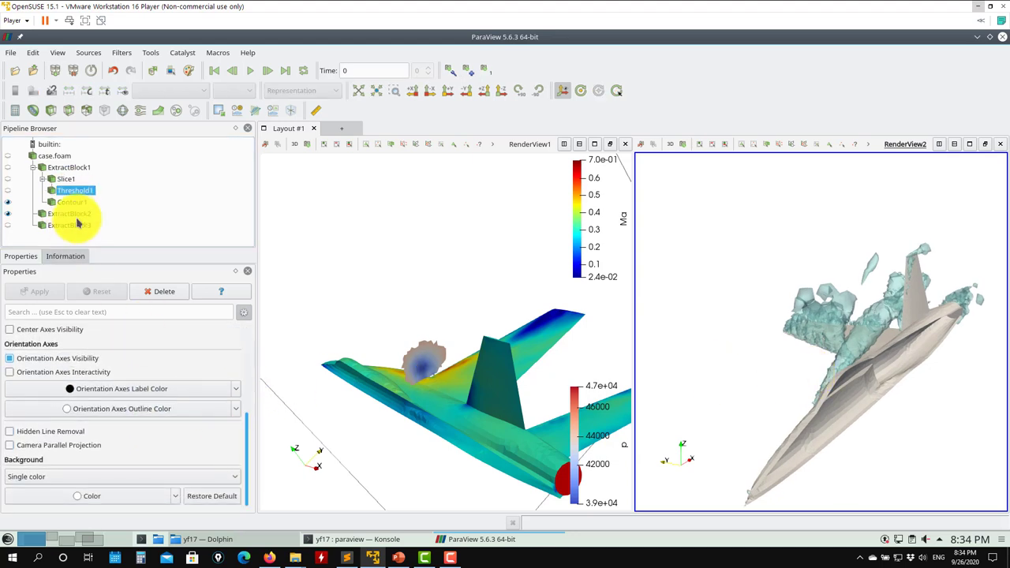
click(79, 201)
mouse_move(248, 365)
mouse_down()
mouse_move(244, 334)
mouse_move(248, 350)
mouse_up()
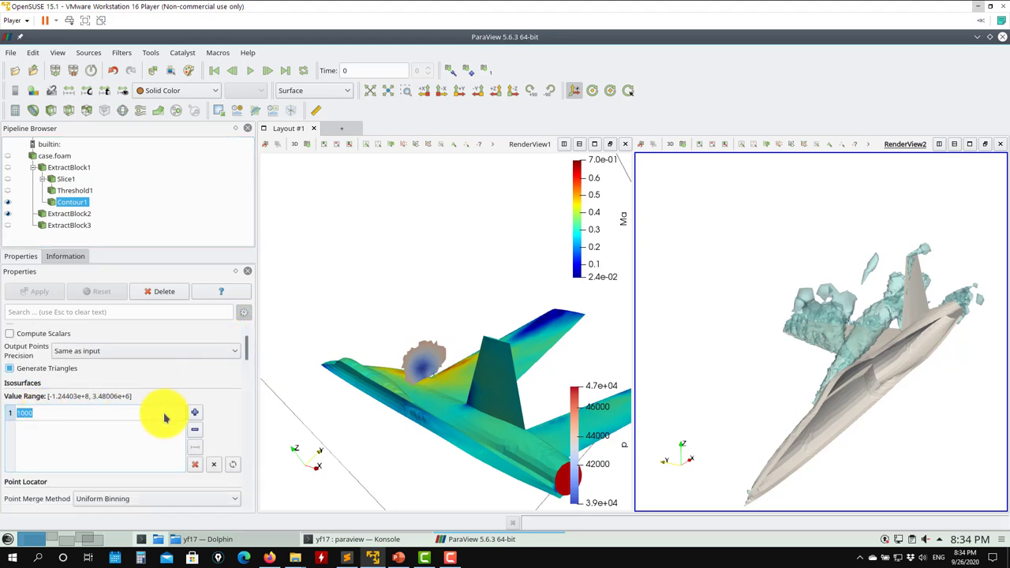
text(0)
key(Return)
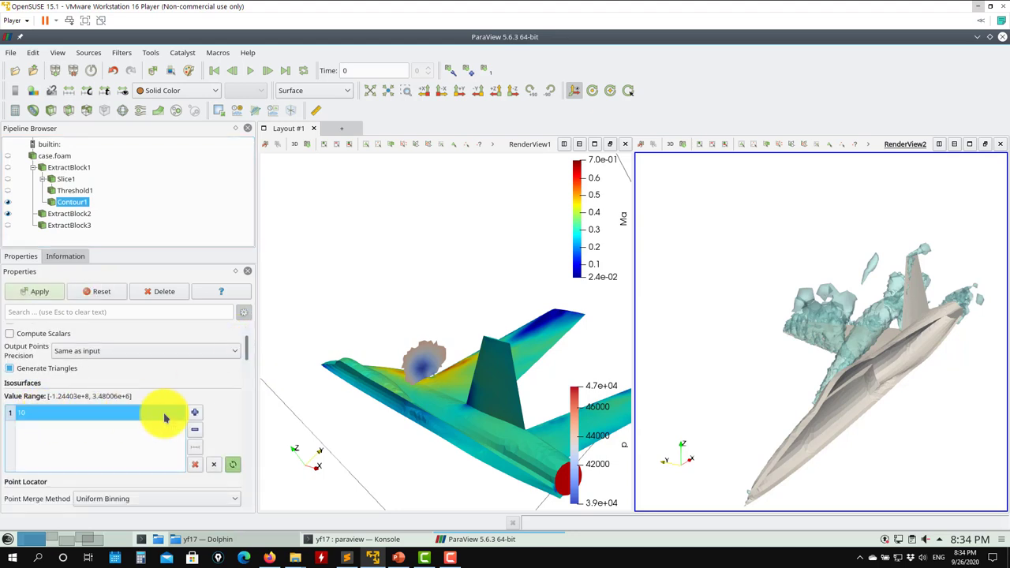
click(36, 291)
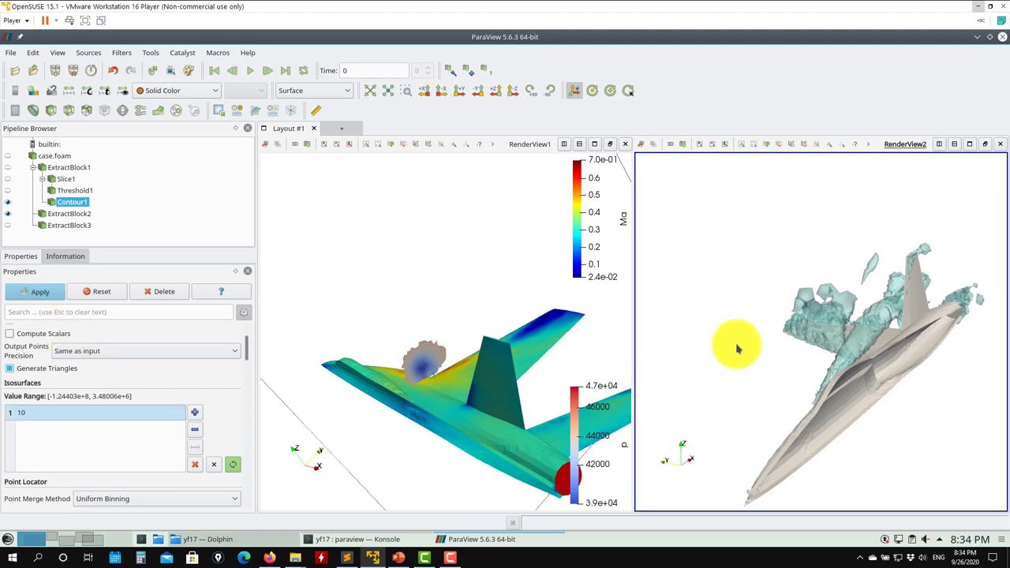
click(36, 291)
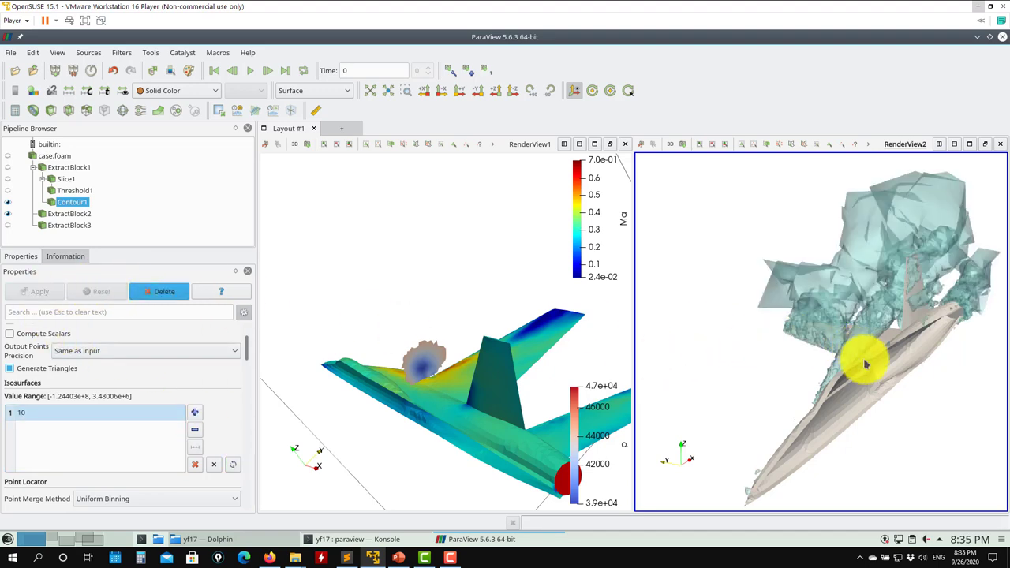
- Set the isosurface value of Contour1 to 10000 and apply it
mouse_move(863, 356)
mouse_down()
mouse_move(868, 379)
mouse_move(855, 388)
mouse_move(859, 362)
mouse_move(877, 345)
mouse_up()
drag(82, 396, 55, 401)
double_click(59, 415)
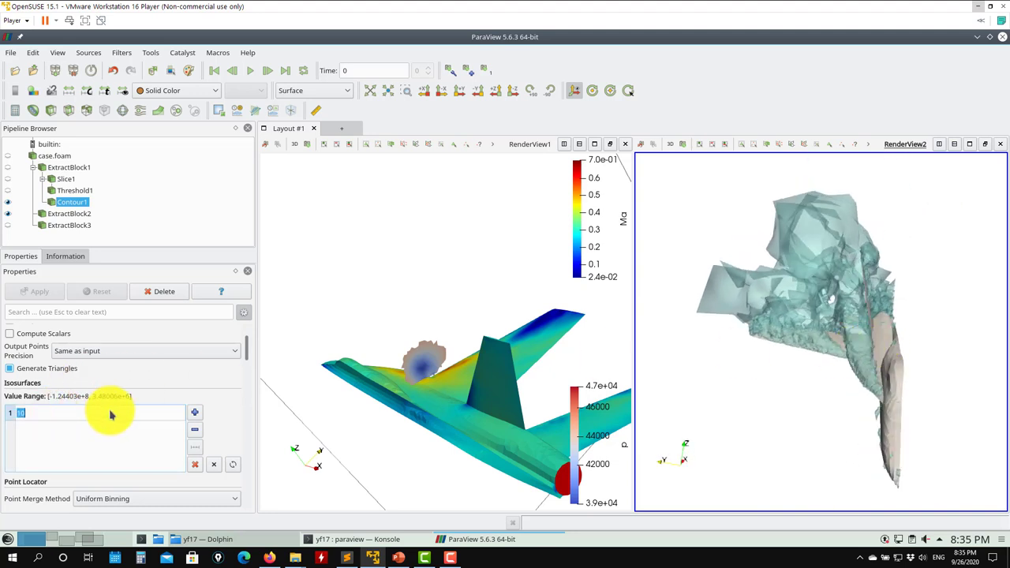
text(10000)
key(Return)
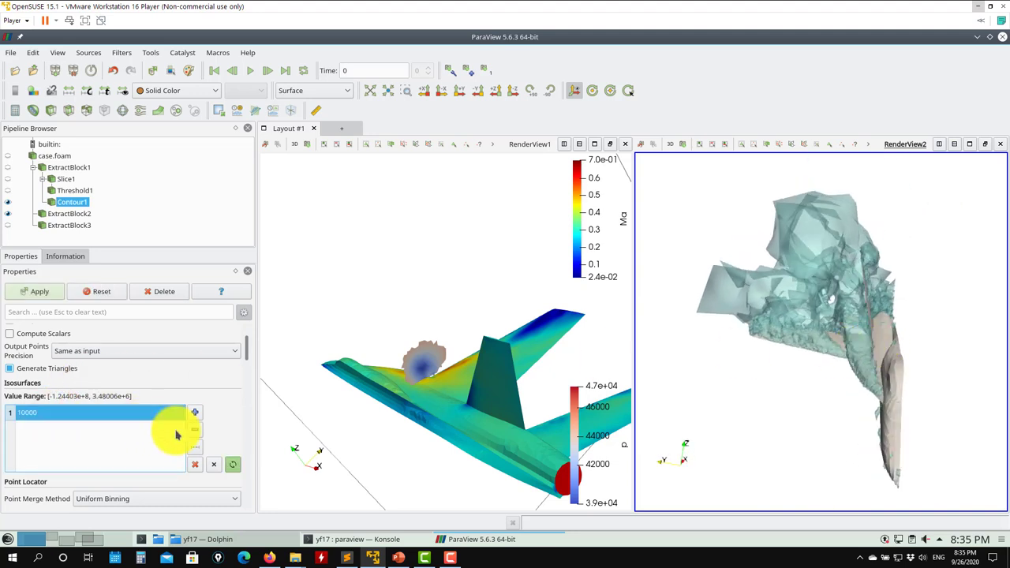
click(54, 293)
- Link the camera of RenderView1 with RenderView2 as CameraLink0 and rotate the aircraft to check the link
drag(699, 338, 829, 397)
right_drag(411, 282, 422, 298)
drag(422, 298, 568, 347)
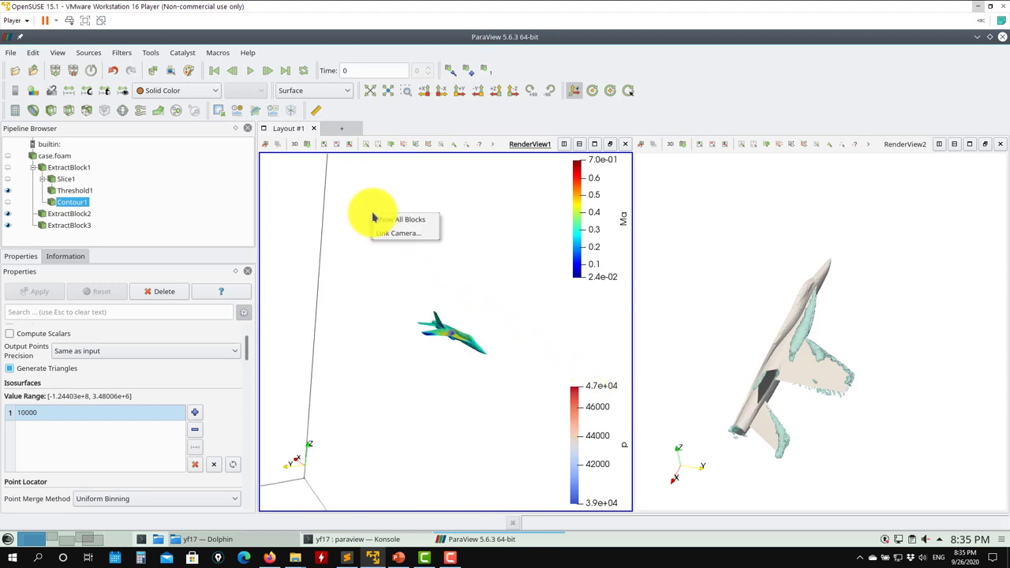
click(406, 239)
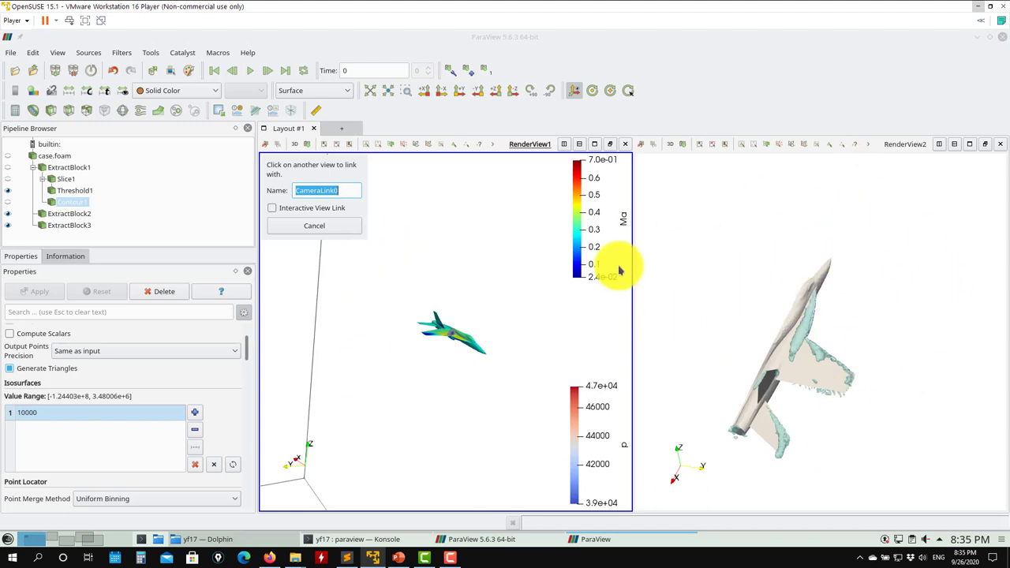
click(784, 226)
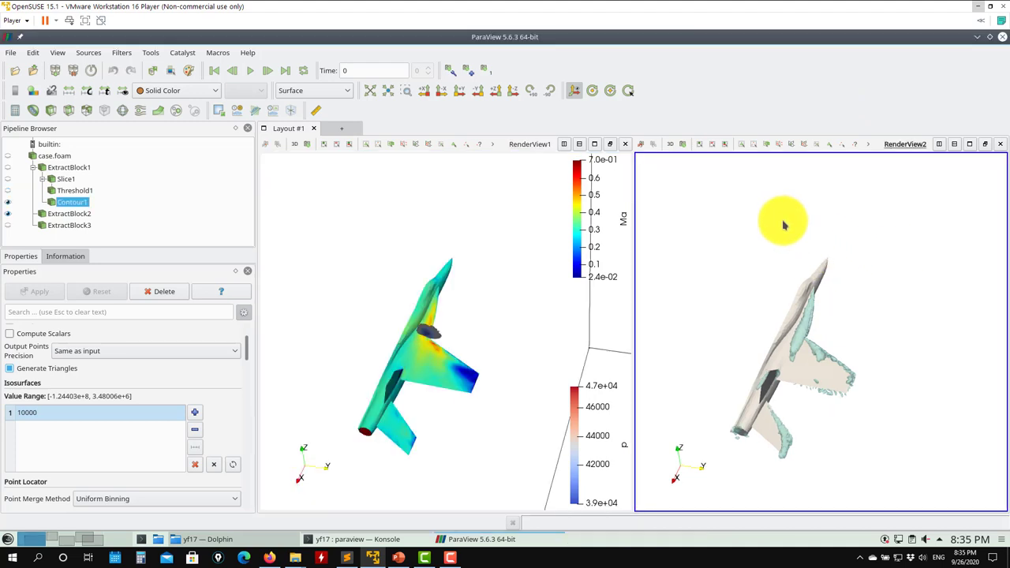
mouse_move(808, 293)
mouse_down()
mouse_move(676, 300)
mouse_move(813, 310)
mouse_up()
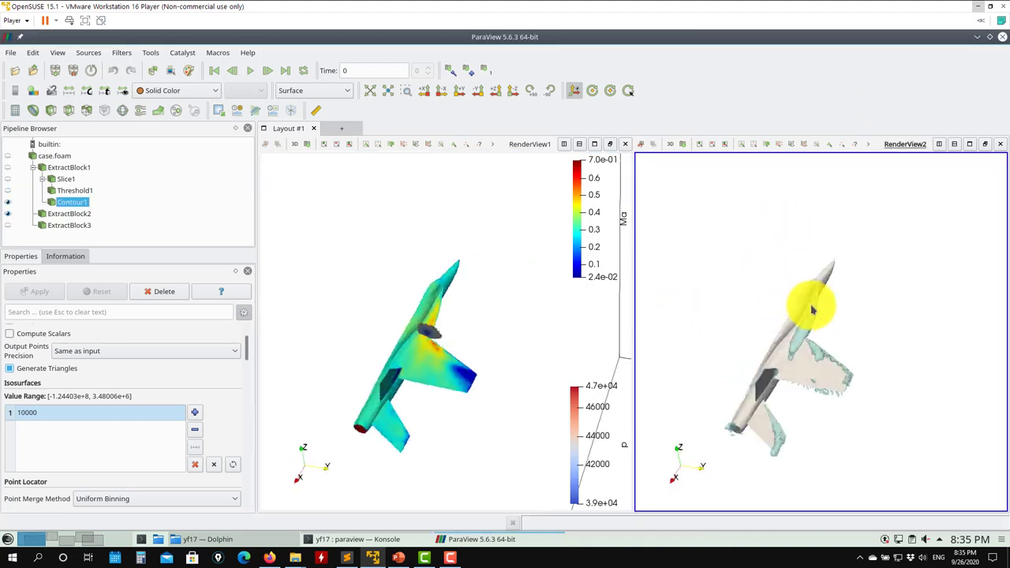
- Split the second view to add a third render view showing Threshold1, Contour1 and ExtractBlock2, and close that extra view
click(954, 144)
click(817, 369)
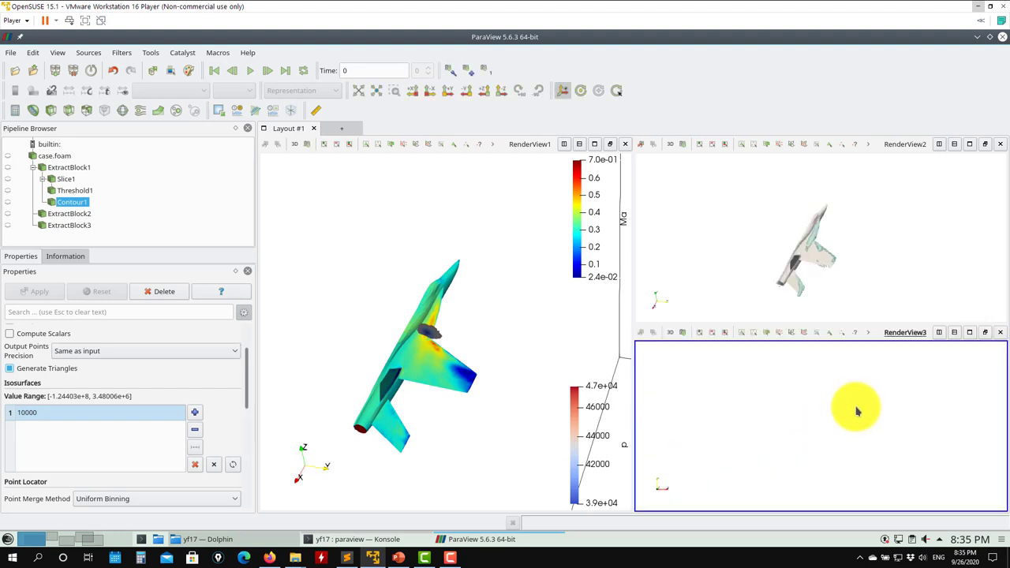
click(7, 202)
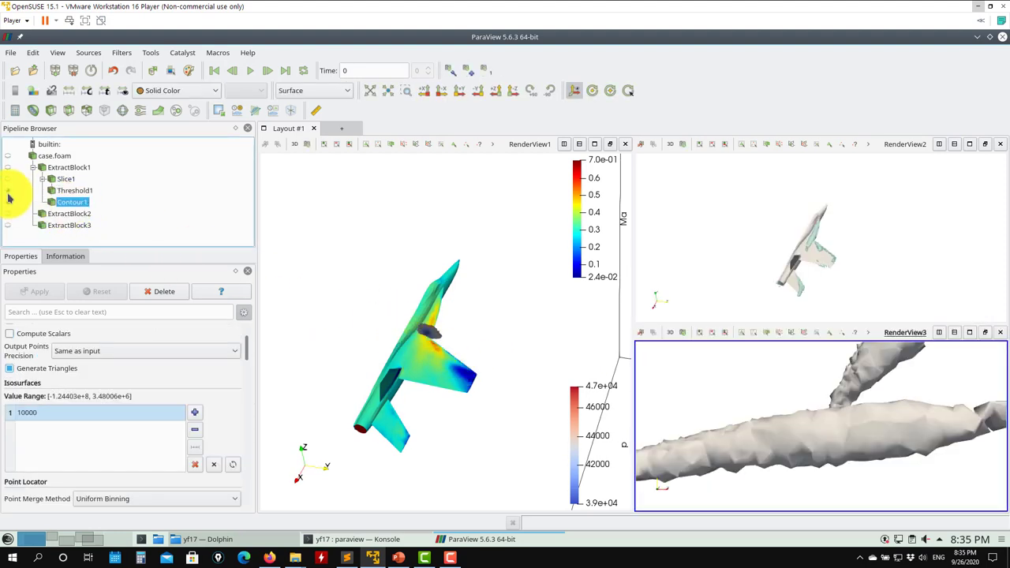
click(9, 214)
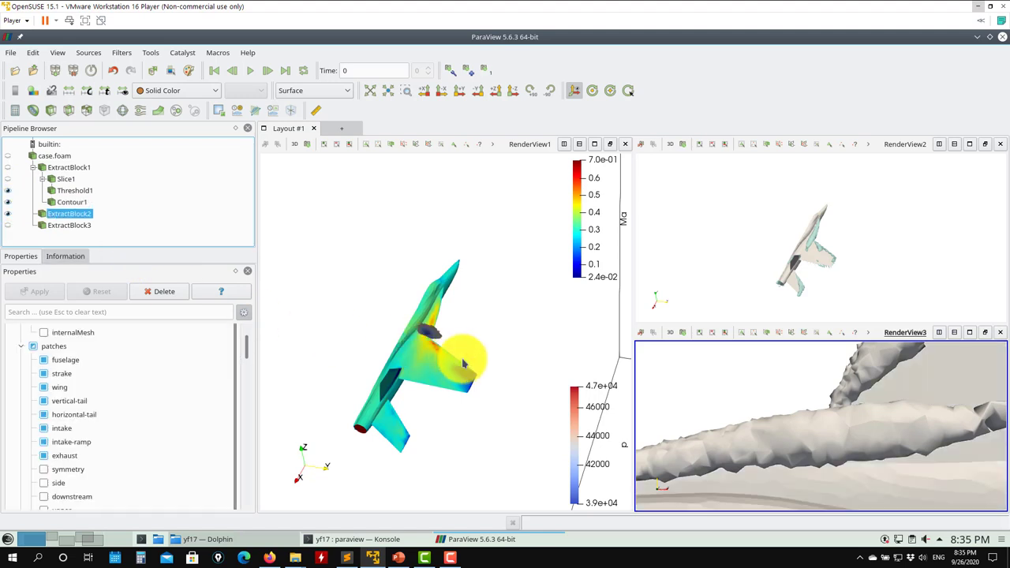
drag(466, 356, 936, 323)
click(1000, 332)
drag(860, 334, 839, 395)
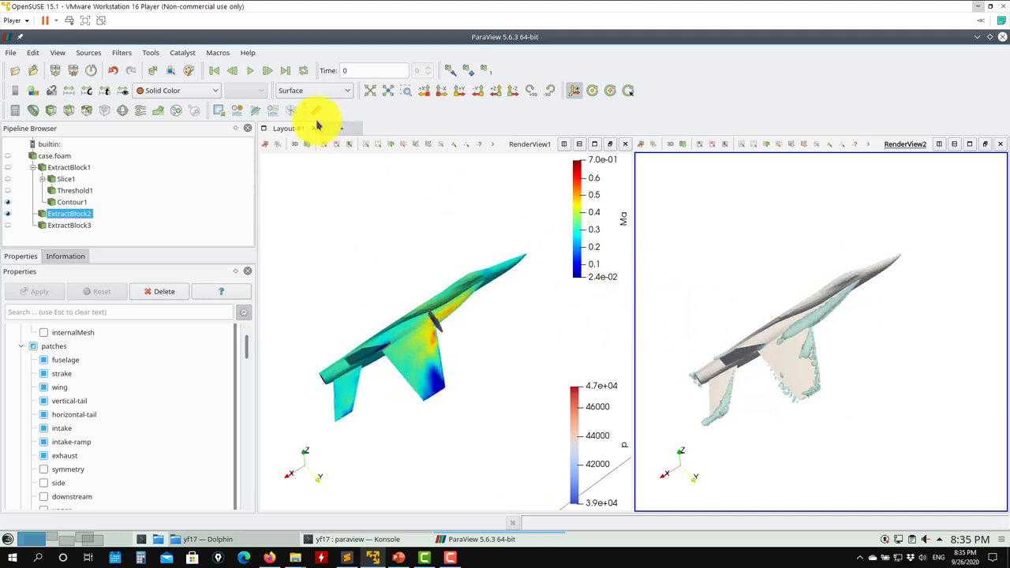
- Remove the CameraLink0 link between the two render views in the Link Manager and rotate a view independently
click(150, 53)
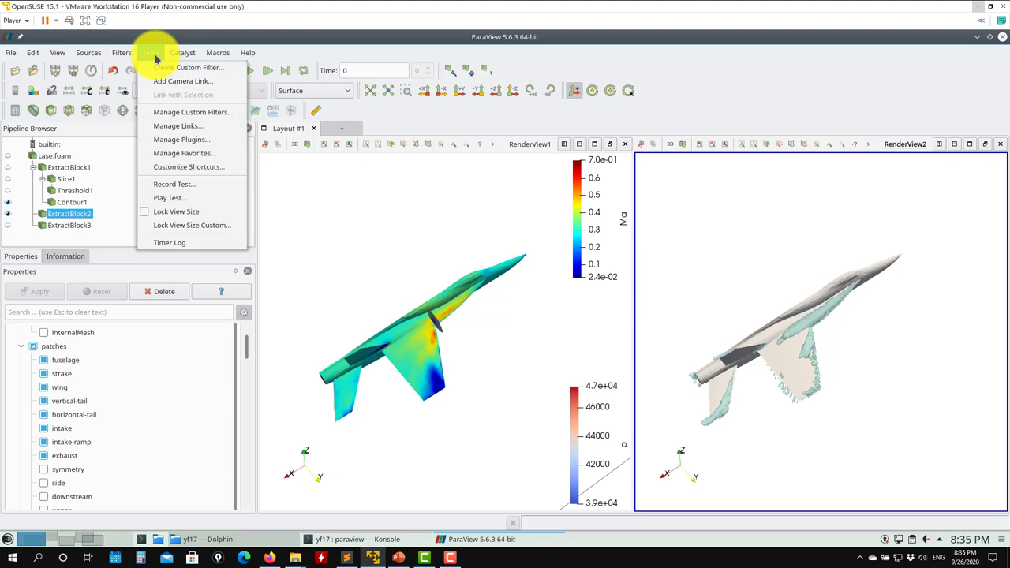
click(178, 125)
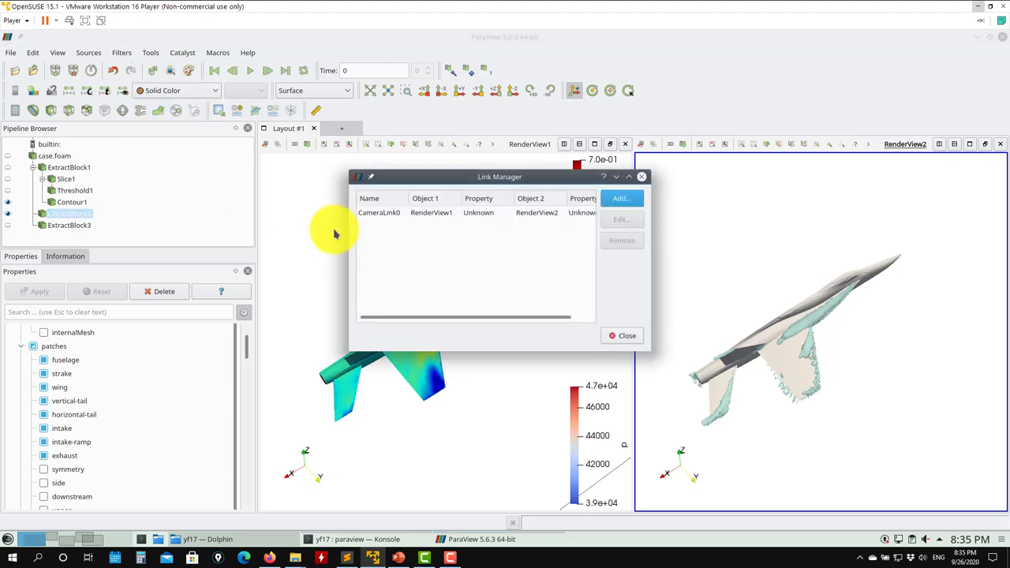
double_click(496, 211)
click(597, 338)
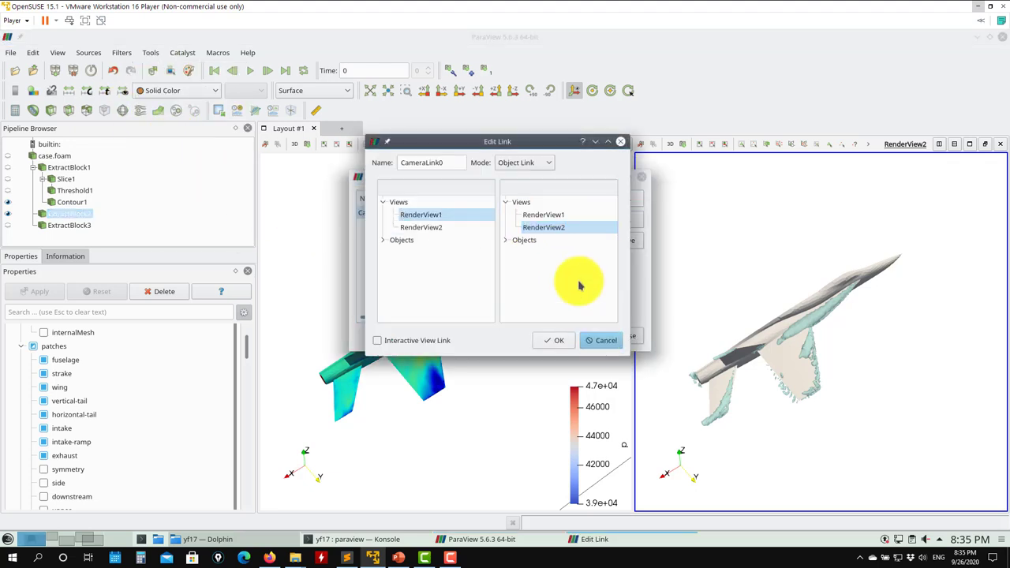
click(620, 246)
click(620, 336)
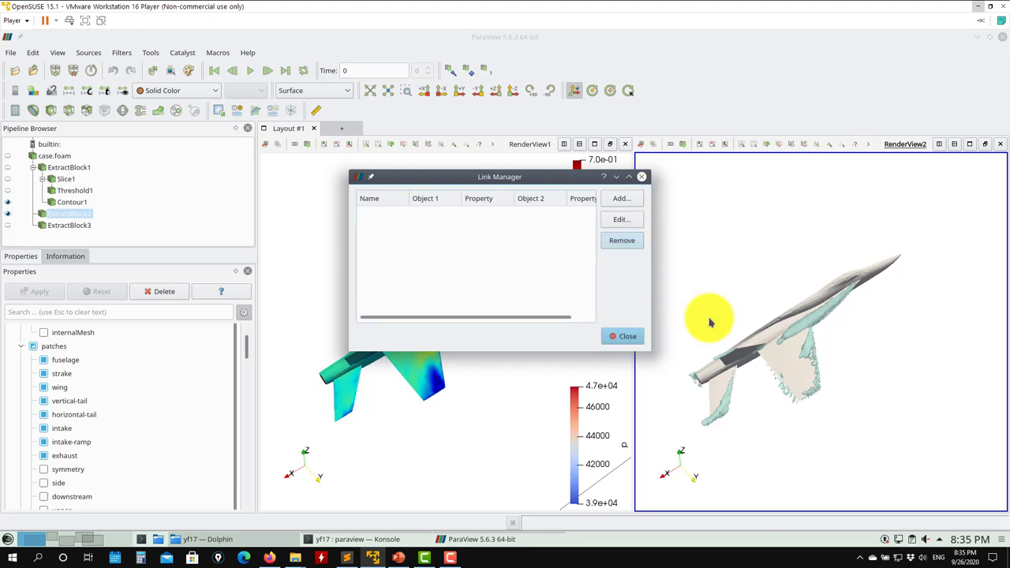
drag(552, 354, 498, 330)
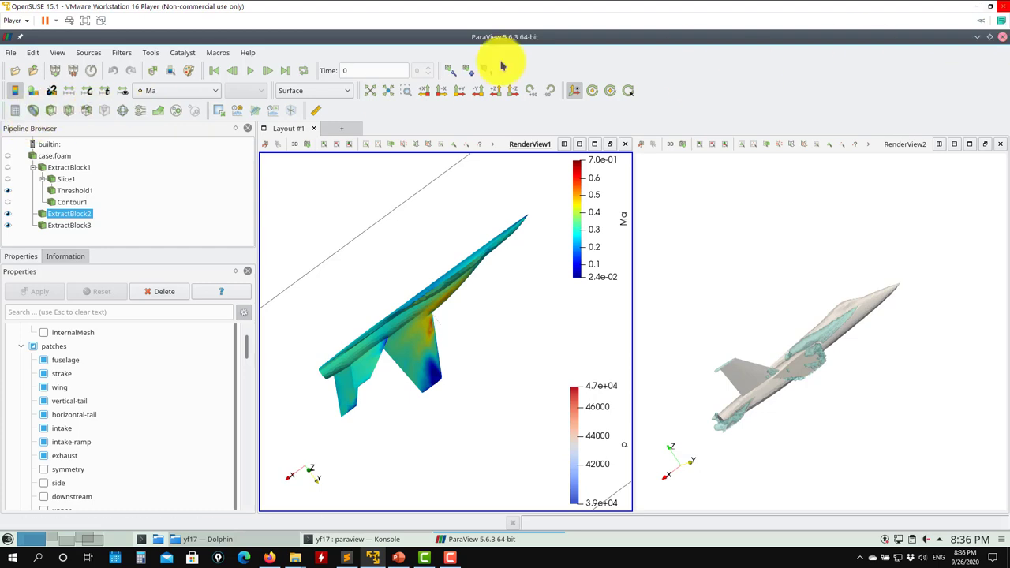
click(121, 52)
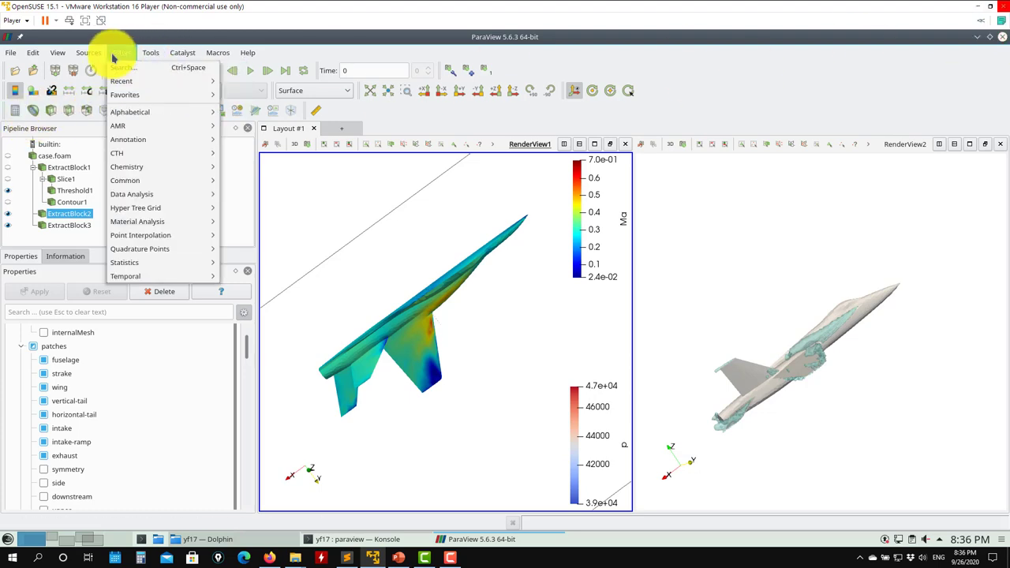
mouse_move(126, 110)
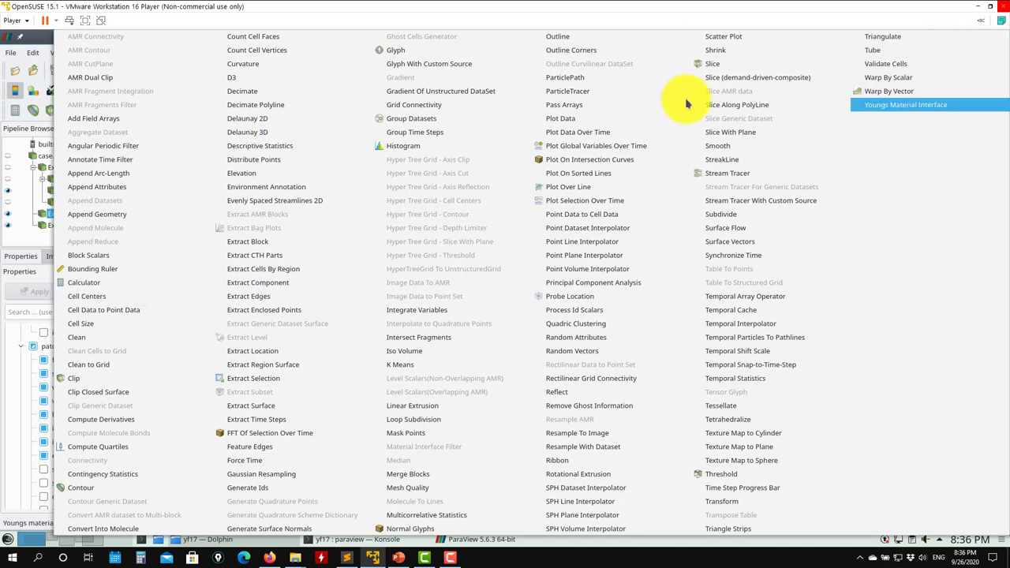
key(Escape)
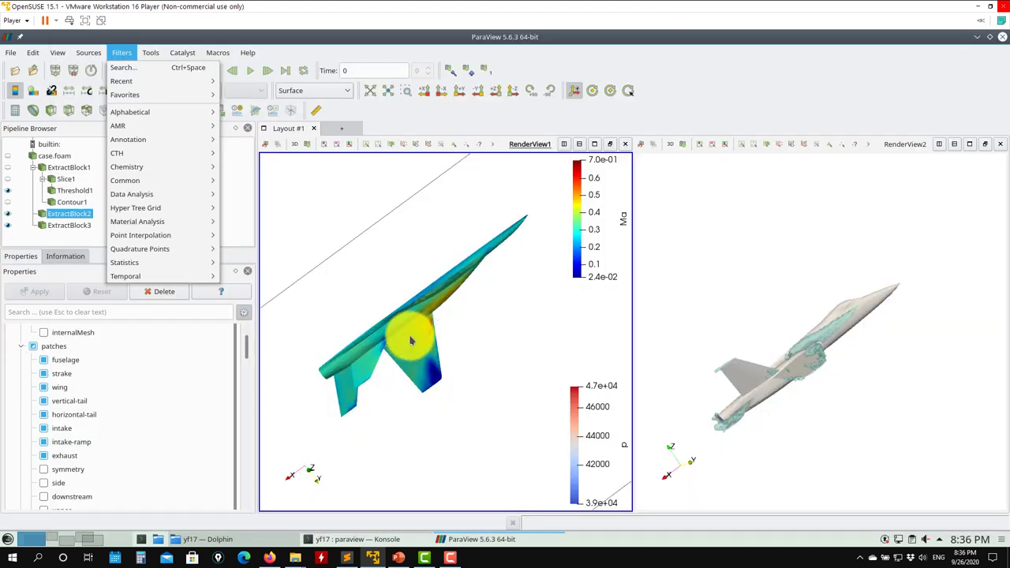
key(Escape)
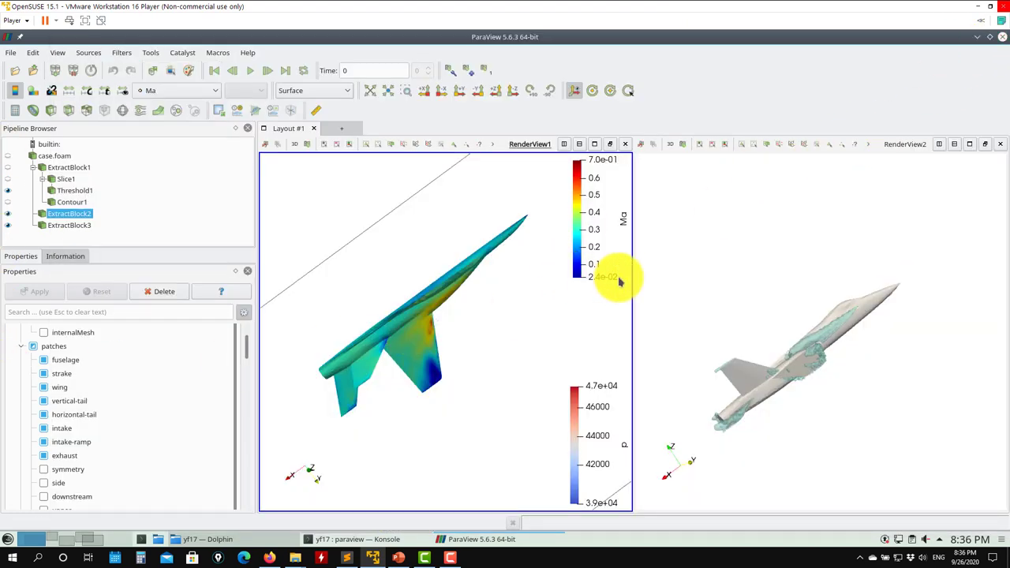
- Close ParaView and return to the Konsole terminal
click(1003, 38)
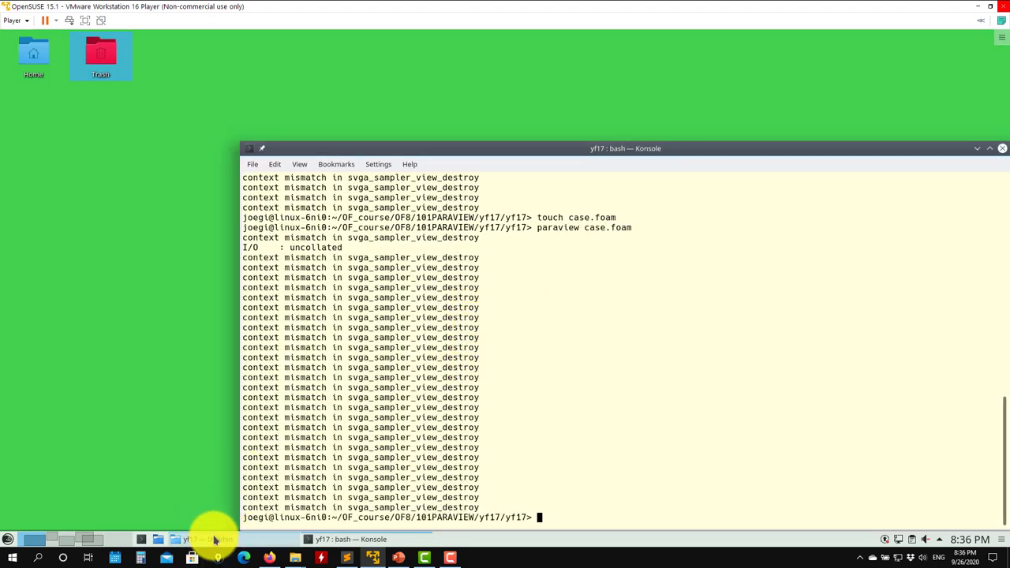
- Open the paraview folder of the yf17 case in Dolphin and select its full path to show where the state files are
click(214, 540)
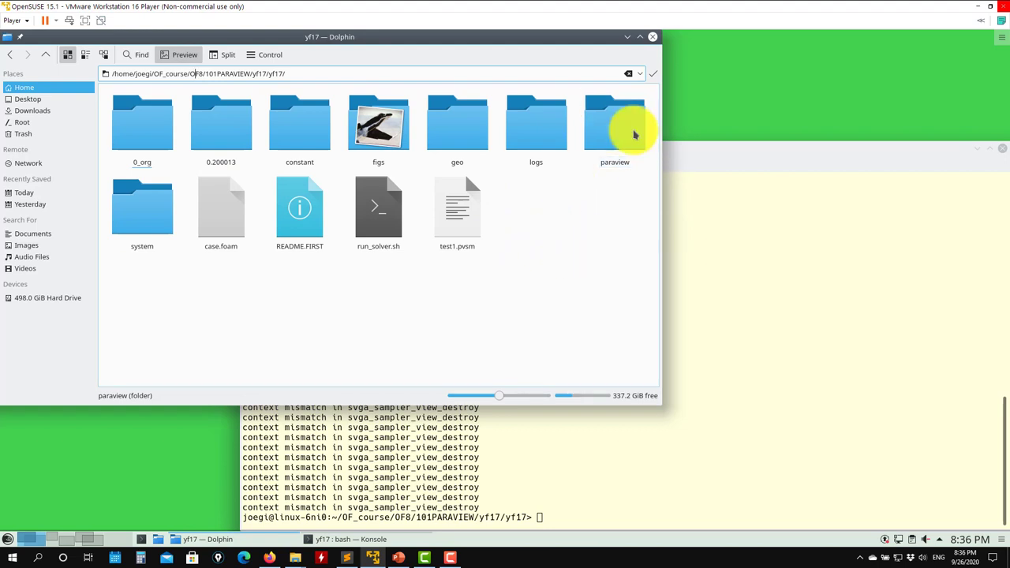
click(607, 140)
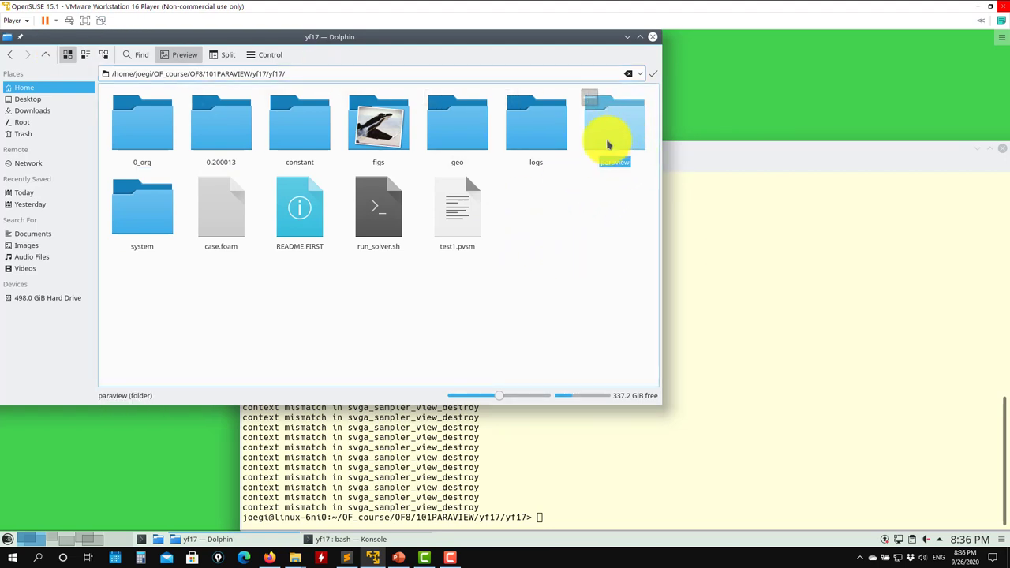
click(608, 143)
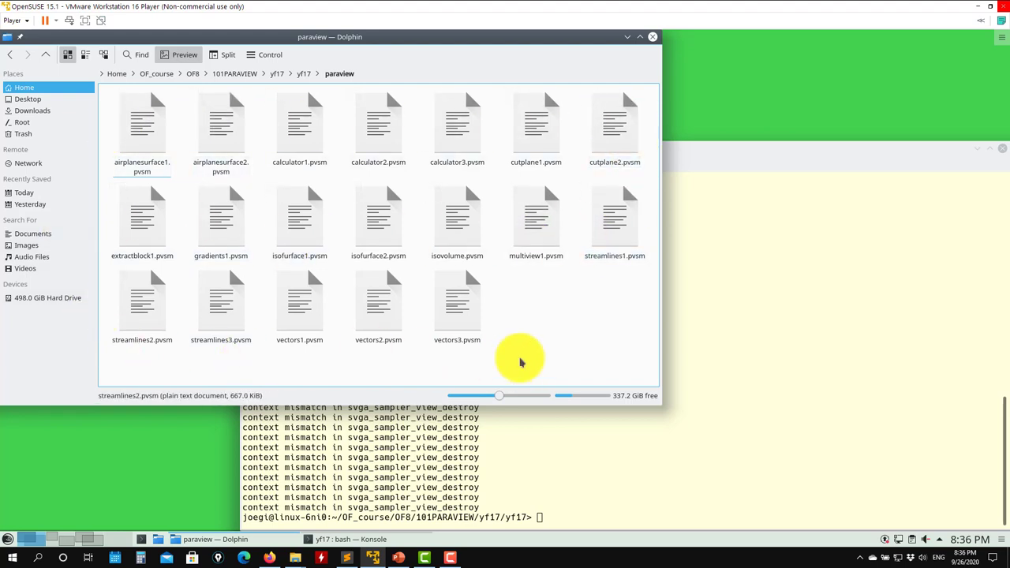
click(729, 394)
click(450, 76)
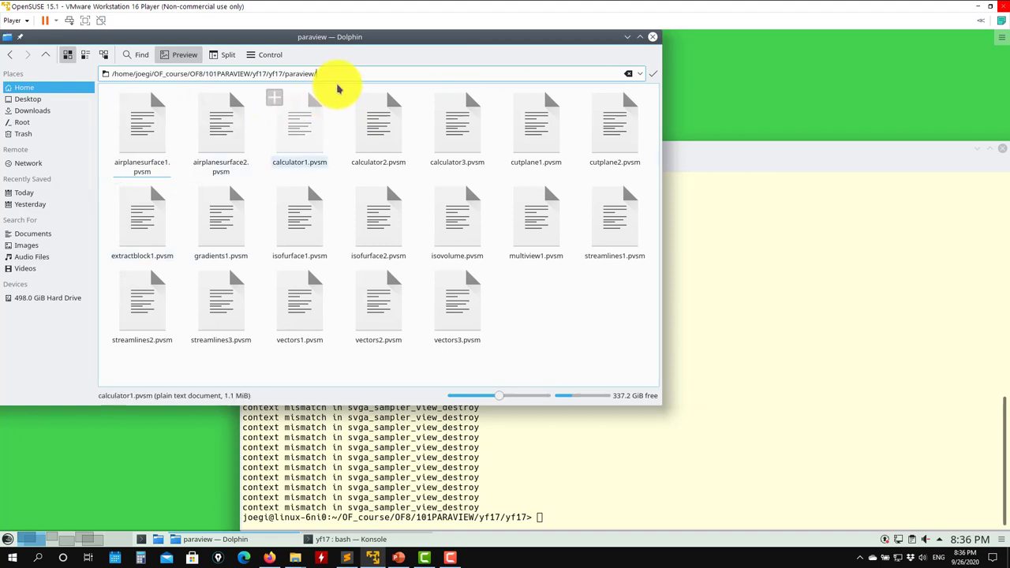
drag(319, 73, 104, 73)
- Try to launch ParaView from the Konsole terminal with paraview -builtin, and close the resulting window
click(804, 255)
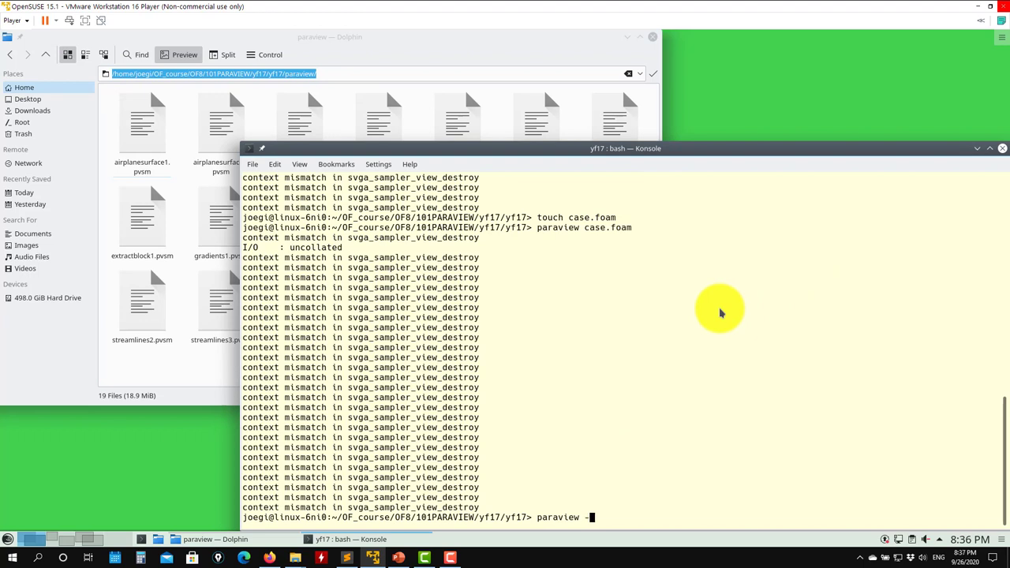
key(Return)
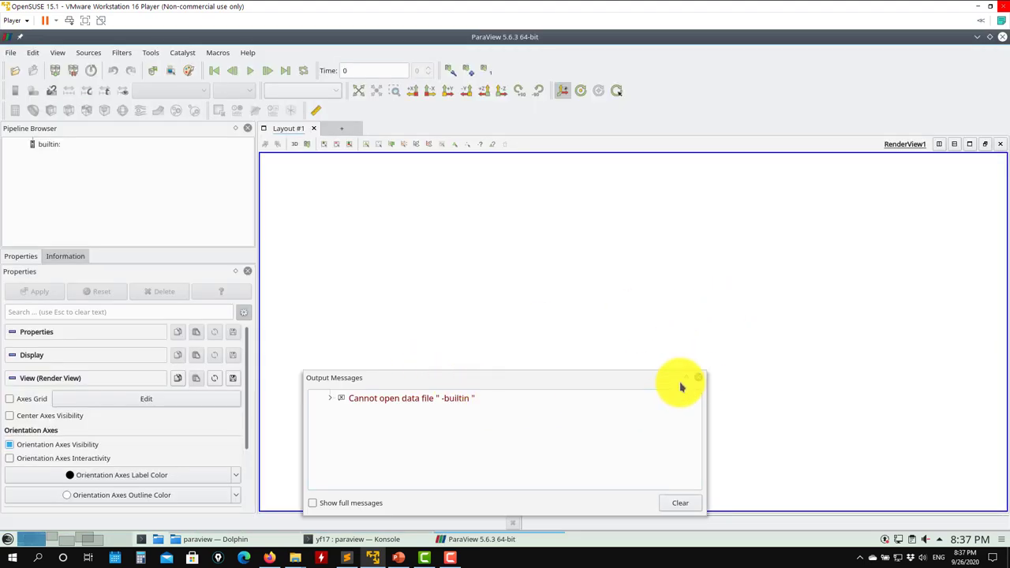
click(701, 379)
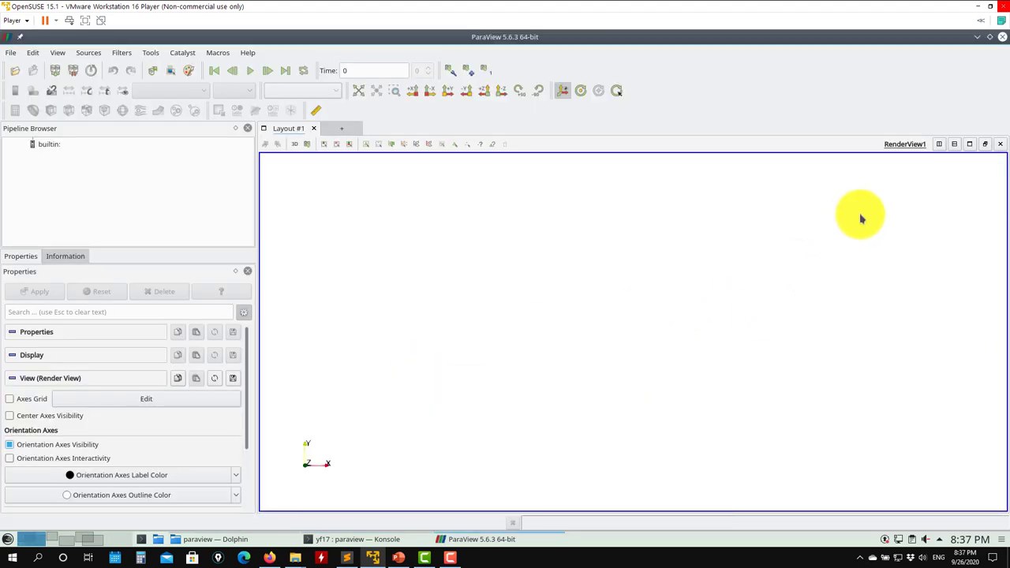
click(1002, 37)
- Launch ParaView from the terminal with paraFoam -builtin and delete the yf17.foam source from the pipeline
text(p)
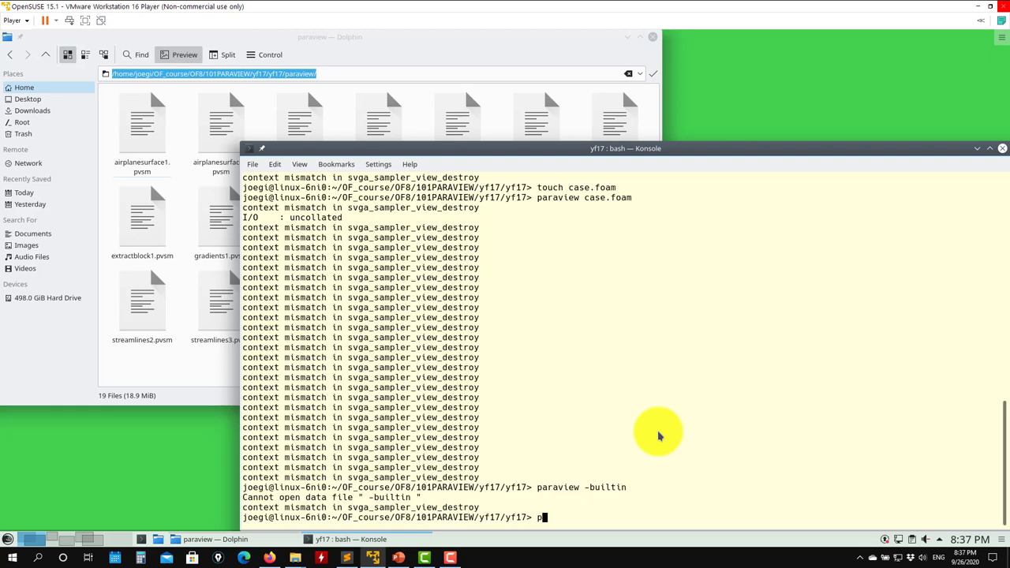
text(araFoam -builtin)
key(Return)
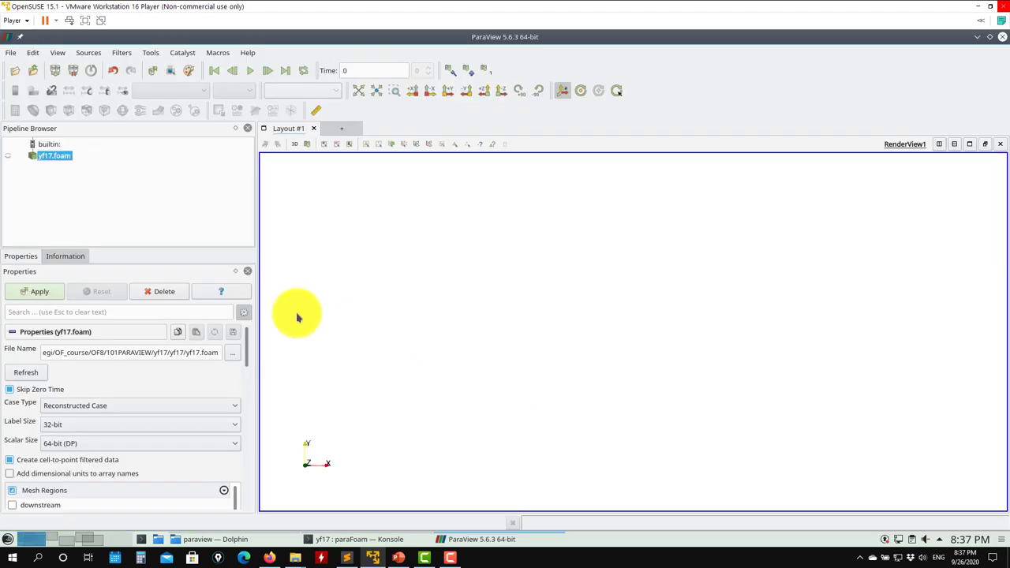
click(163, 294)
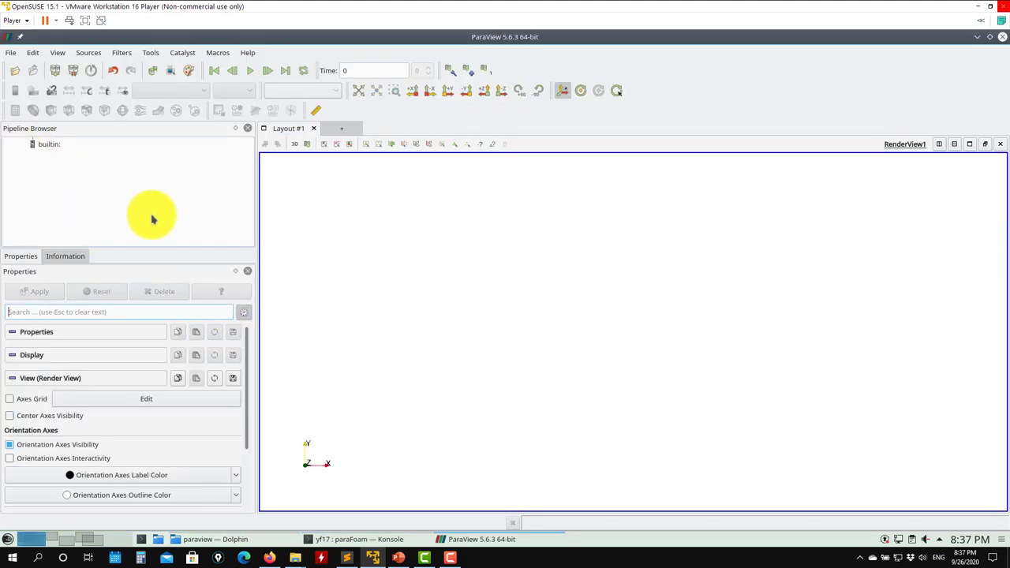
- Choose extractblock1.pvsm from the case's paraview folder as the state file to load
click(11, 54)
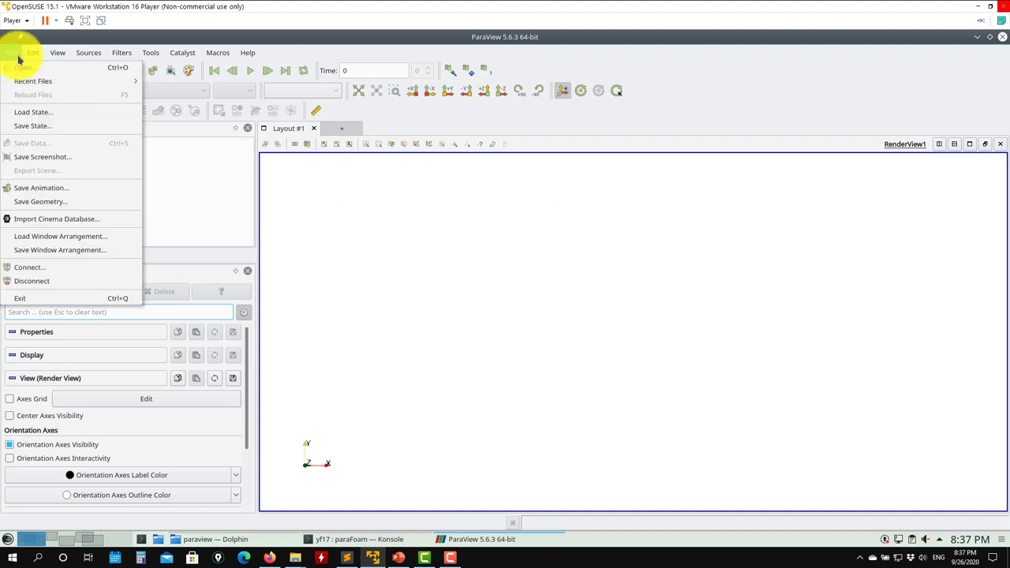
click(27, 118)
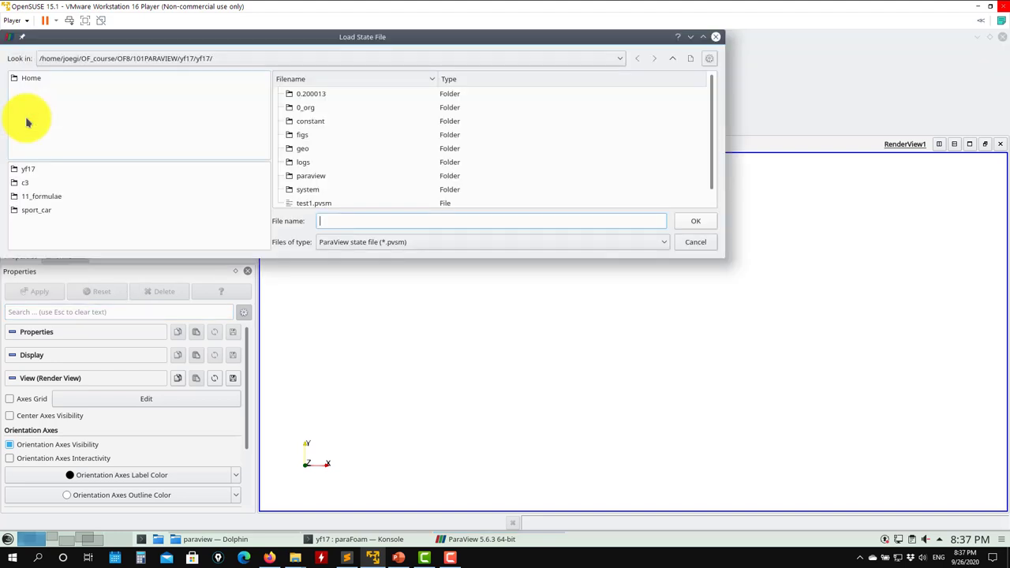
click(300, 181)
double_click(300, 181)
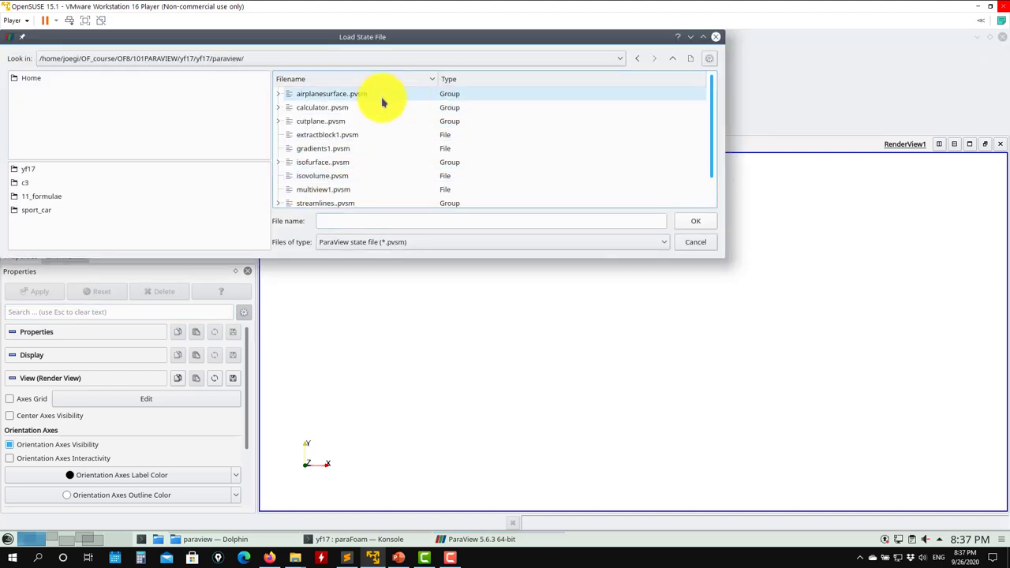
scroll(391, 193, down, 1)
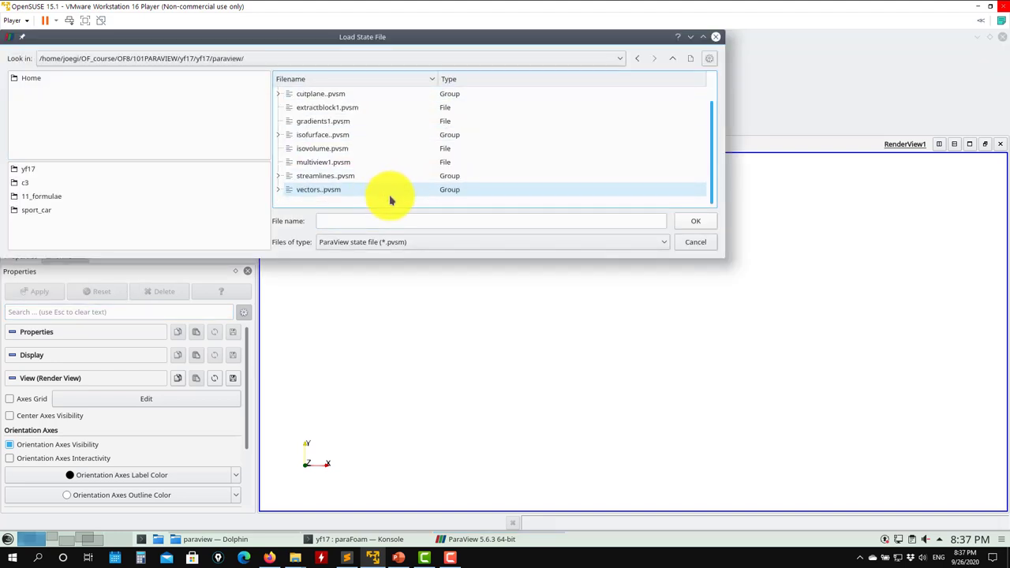
click(332, 108)
click(692, 222)
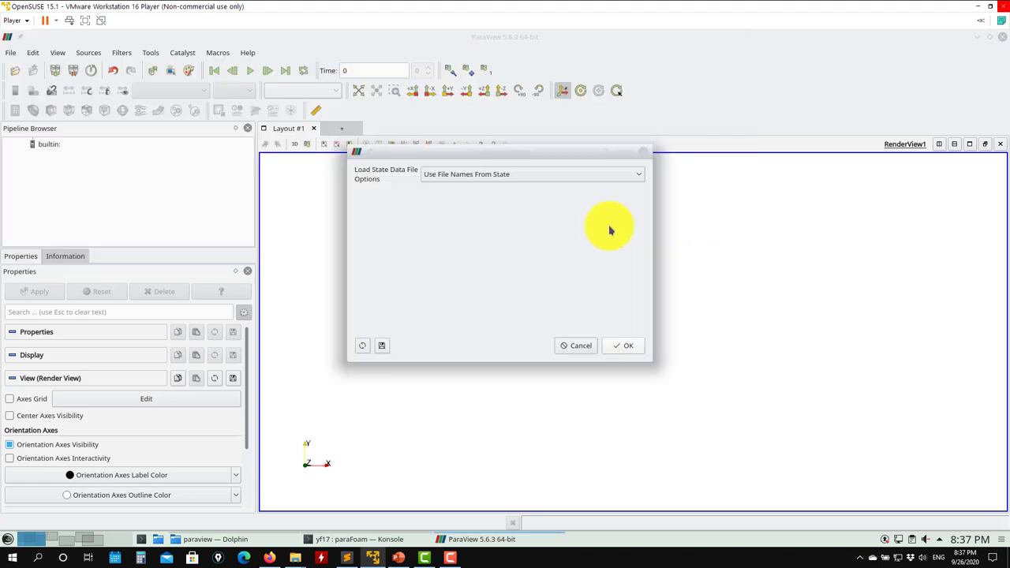
- Load the state with the Choose File Names option, using yf17.foam as the data file
click(528, 174)
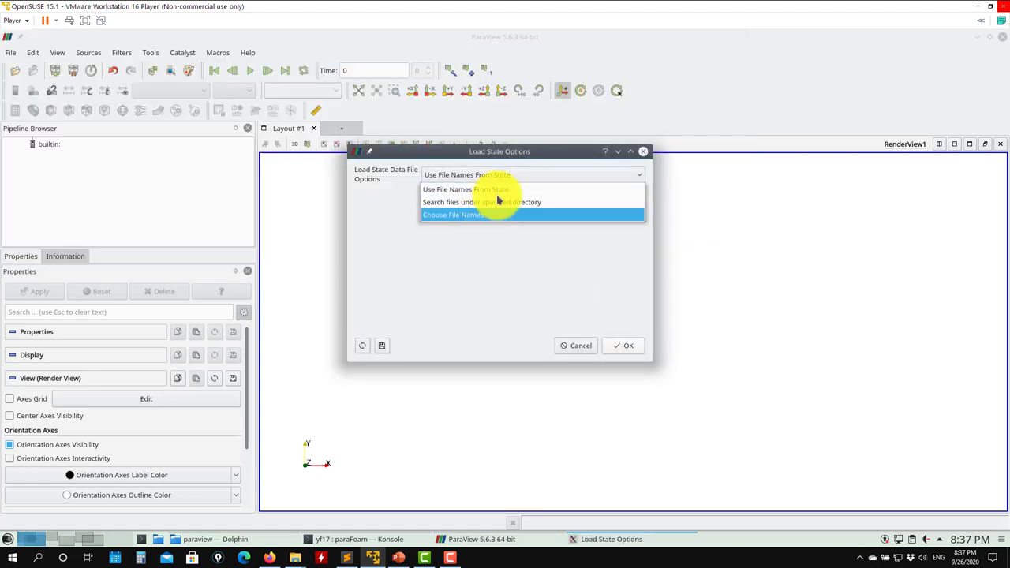
click(463, 215)
click(644, 210)
scroll(384, 176, down, 1)
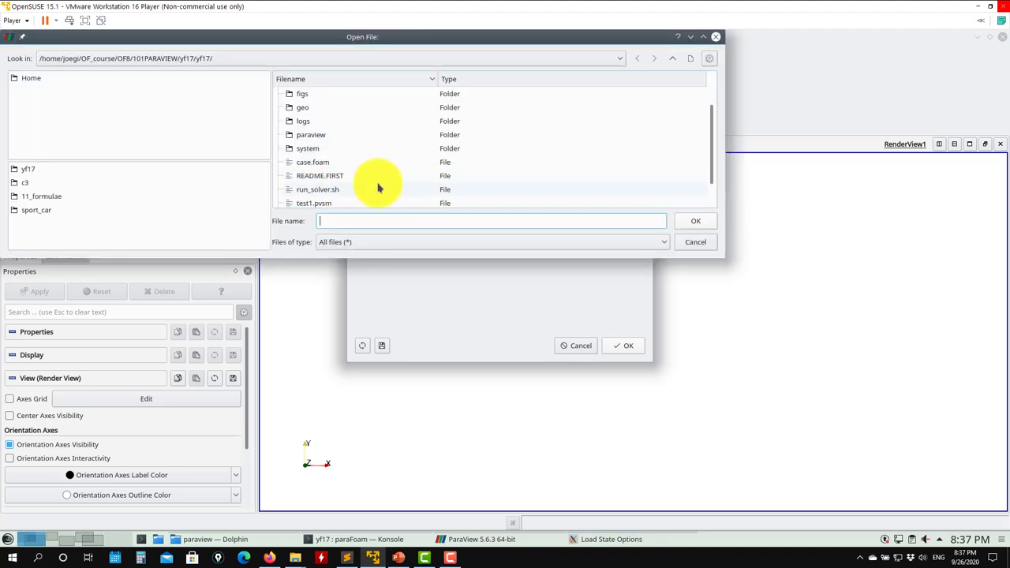
click(318, 191)
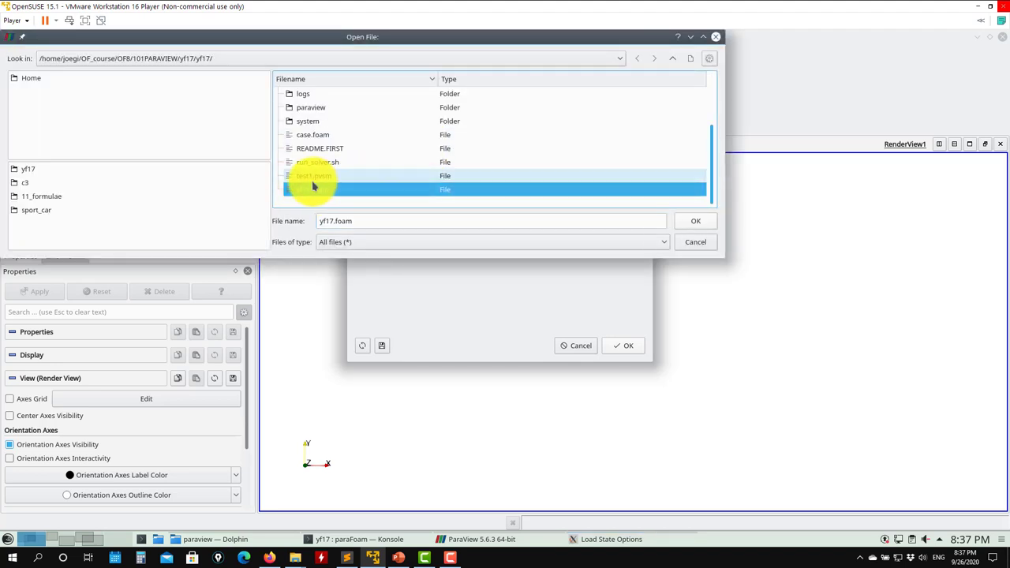
click(699, 224)
click(627, 345)
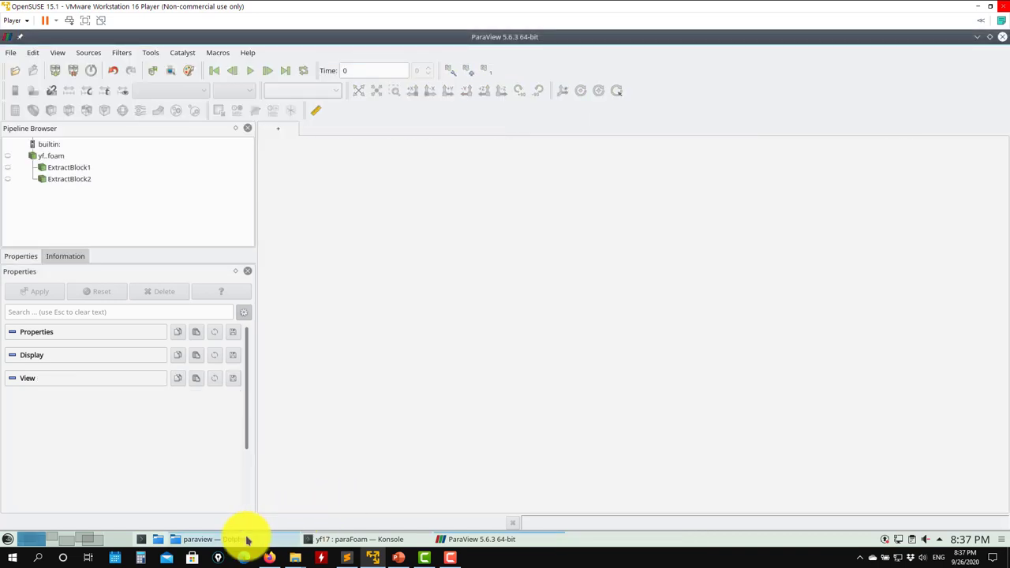
- Delete case.foam from the yf17 case folder in Dolphin and return to ParaView
click(247, 540)
click(45, 54)
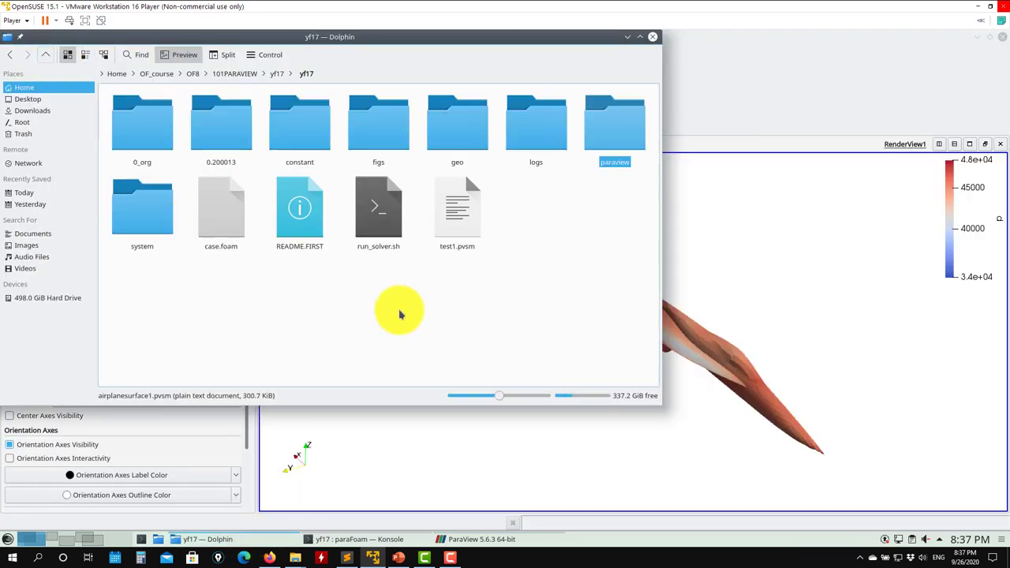
click(226, 210)
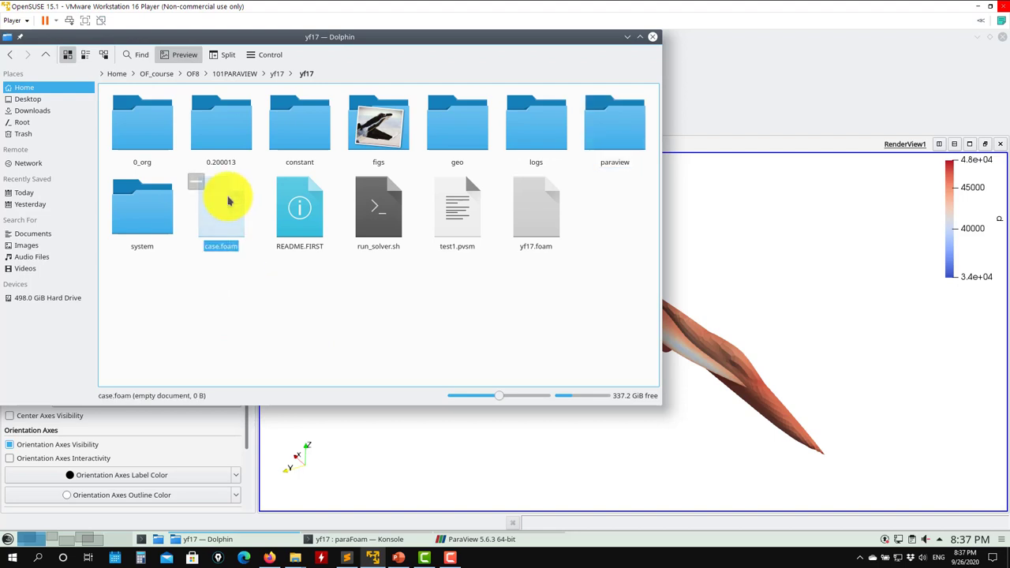
key(Delete)
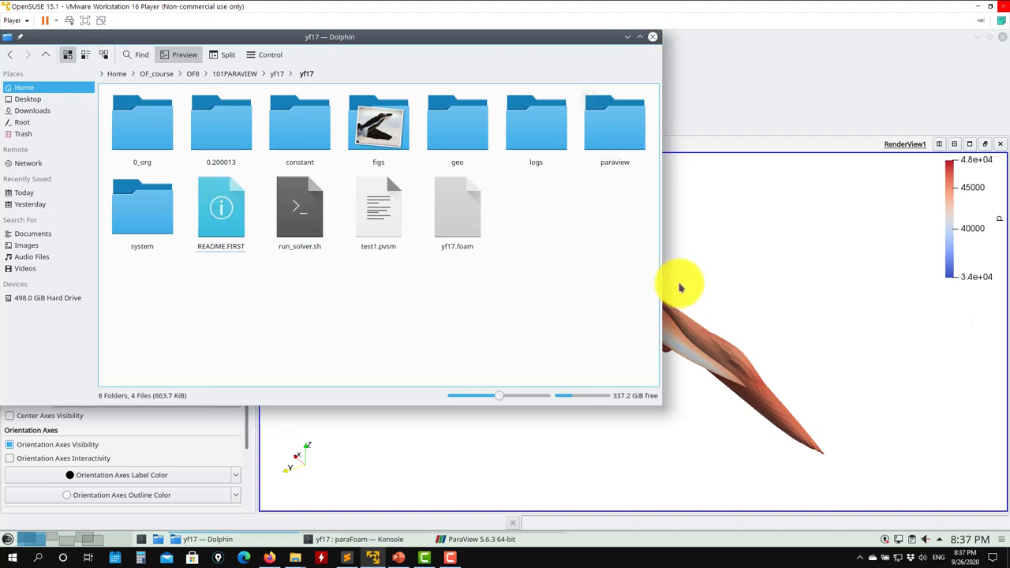
click(627, 36)
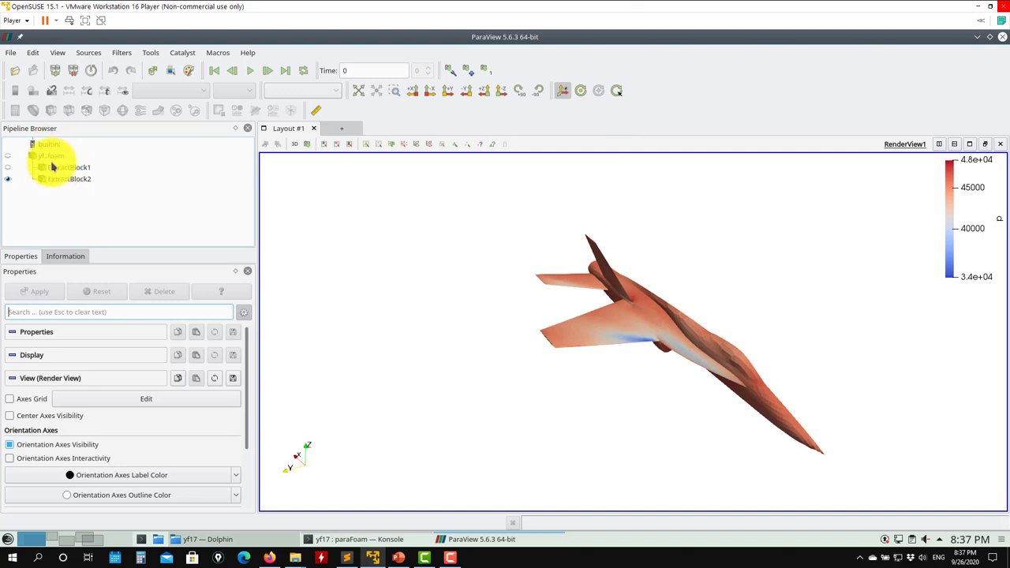
- Rotate the aircraft and toggle the visibility of ExtractBlock1 and ExtractBlock2 to inspect the loaded state
drag(526, 289, 333, 292)
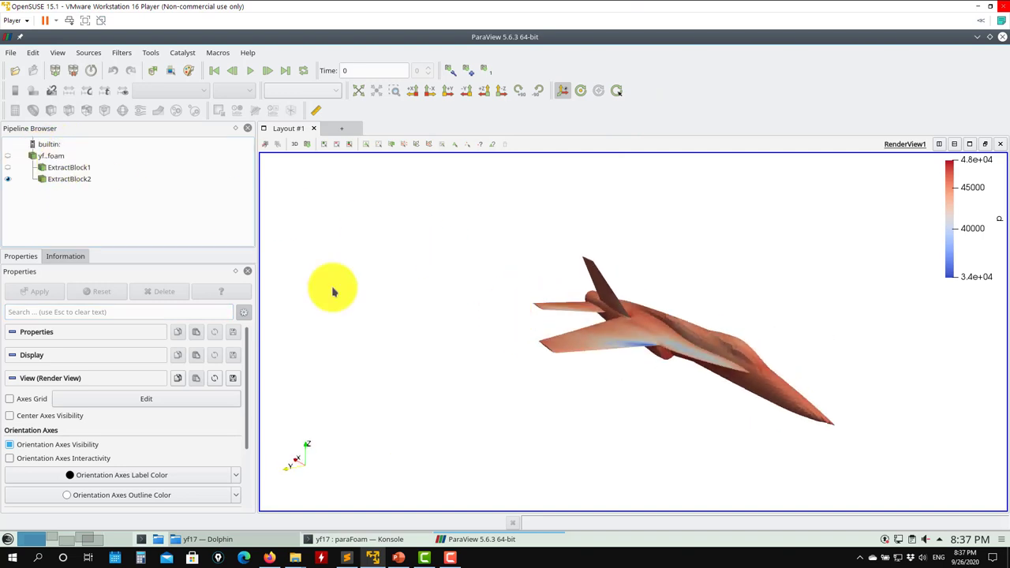
click(15, 168)
click(11, 181)
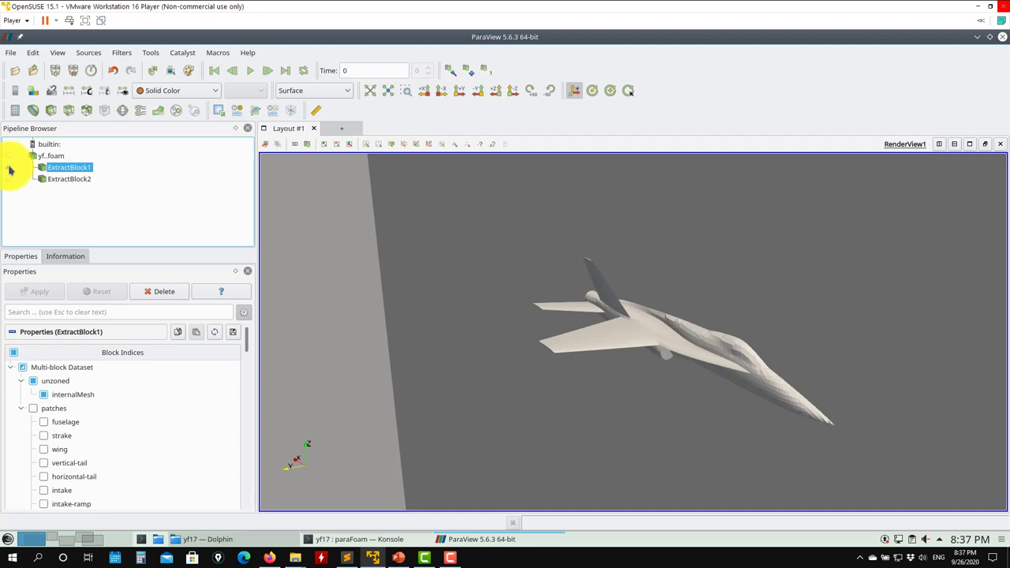
click(10, 169)
- Close ParaView, relaunch it from the terminal with paraFoam -builtin, and apply the yf17.foam reader with its default settings
click(1001, 37)
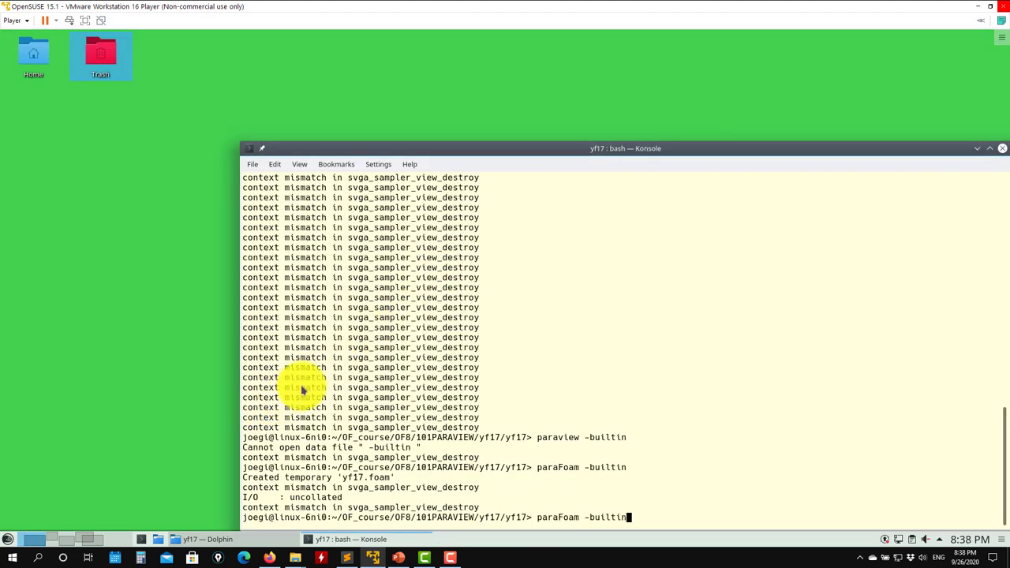
key(Return)
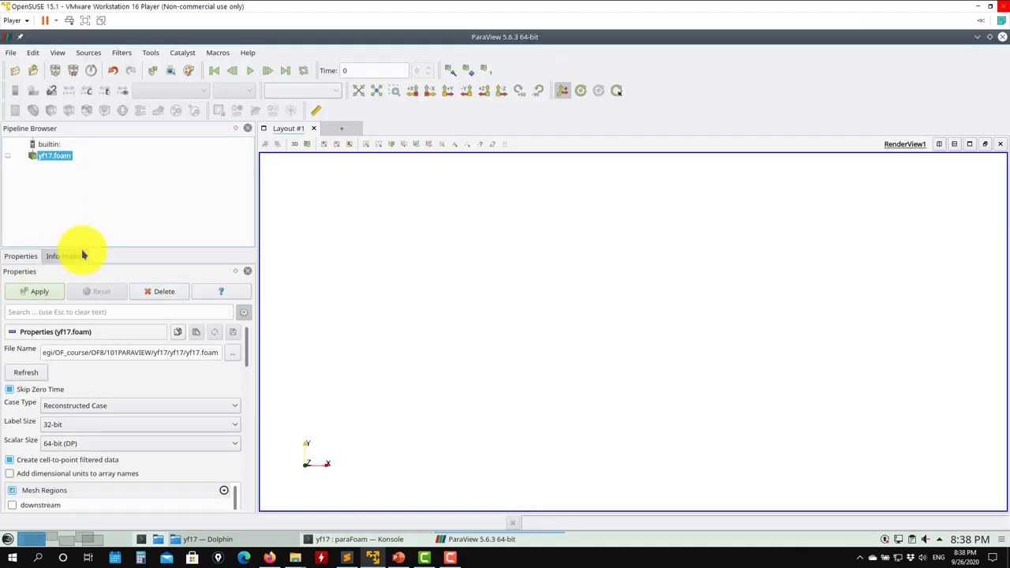
click(34, 299)
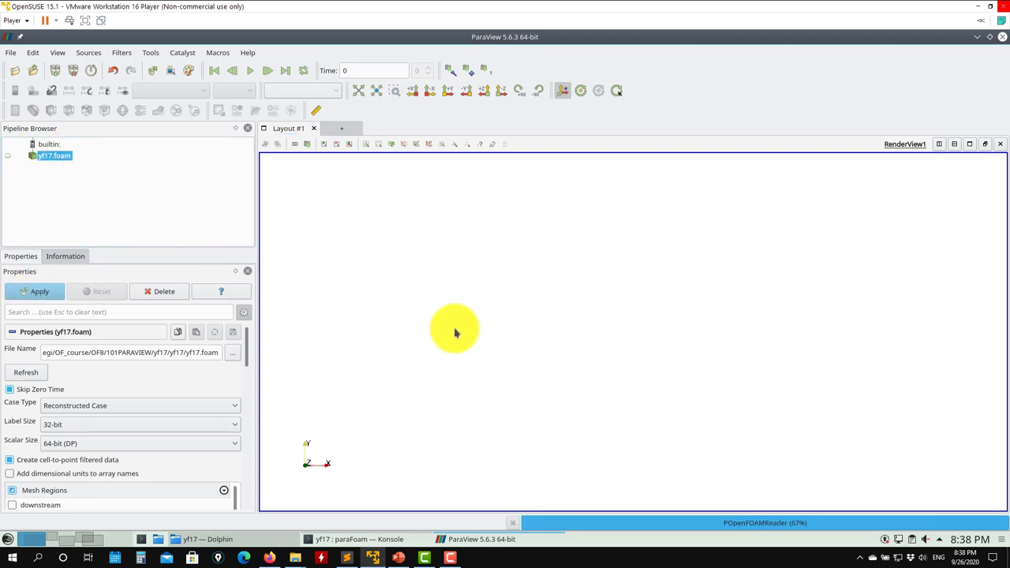
- Load the state file cutplane1.pvsm from the paraview folder with the Use File Names From State option
click(11, 53)
click(38, 118)
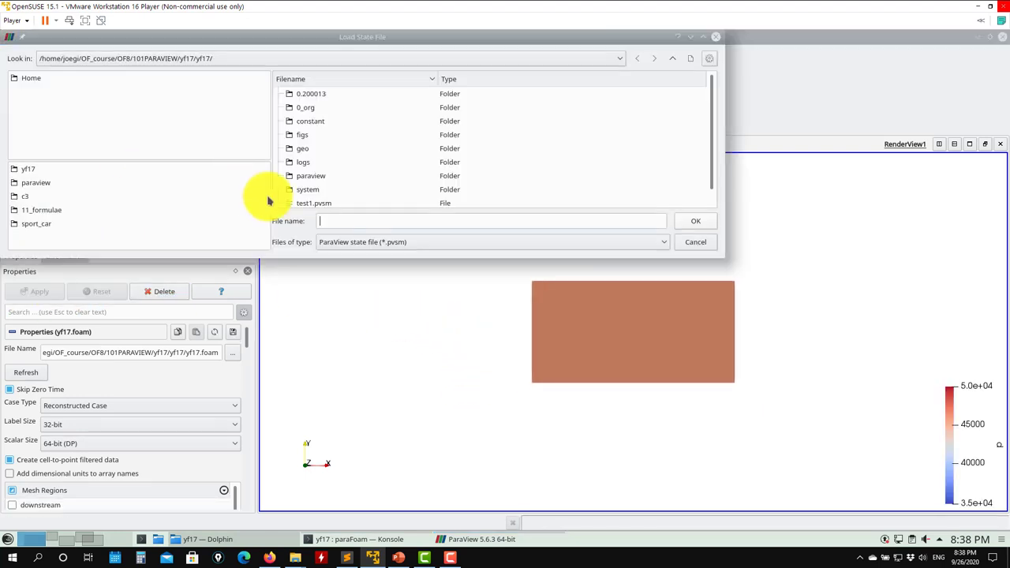
double_click(306, 176)
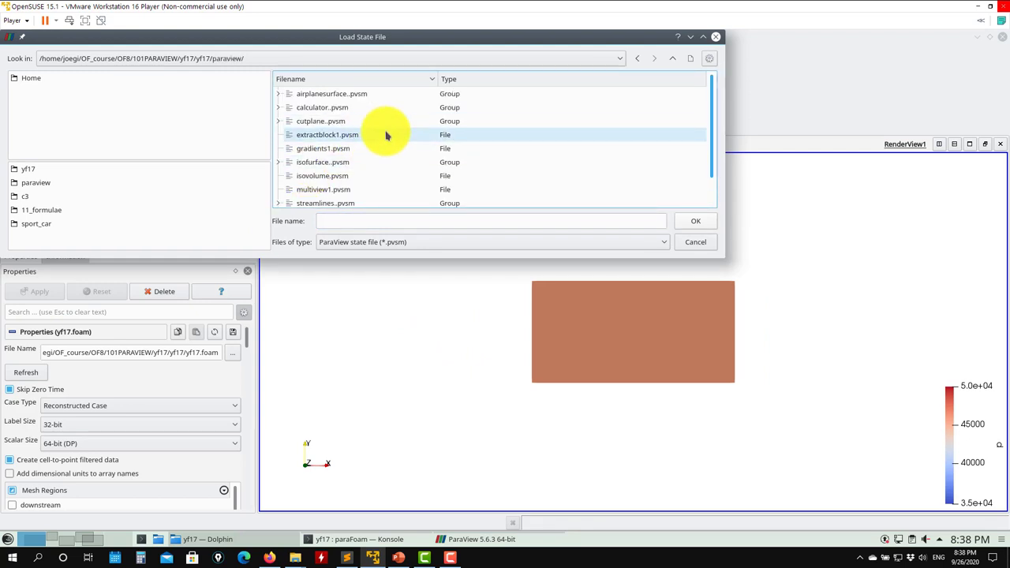
click(277, 120)
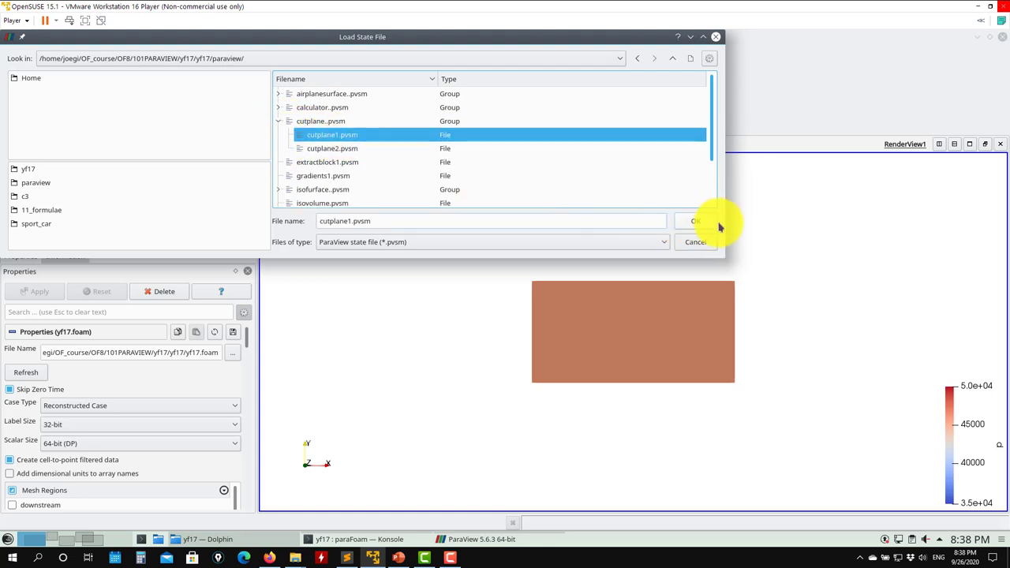
click(695, 221)
click(578, 180)
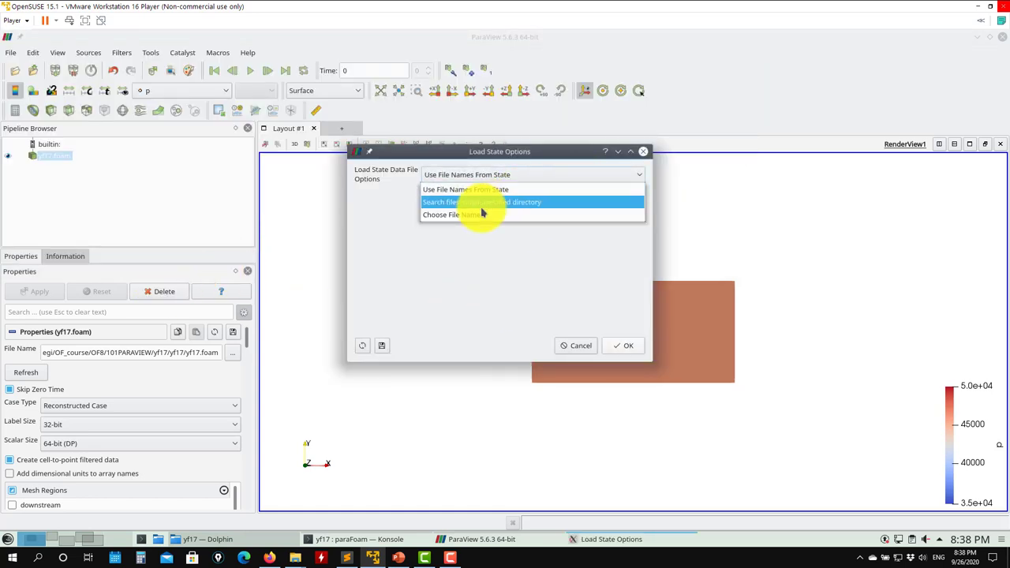
click(474, 190)
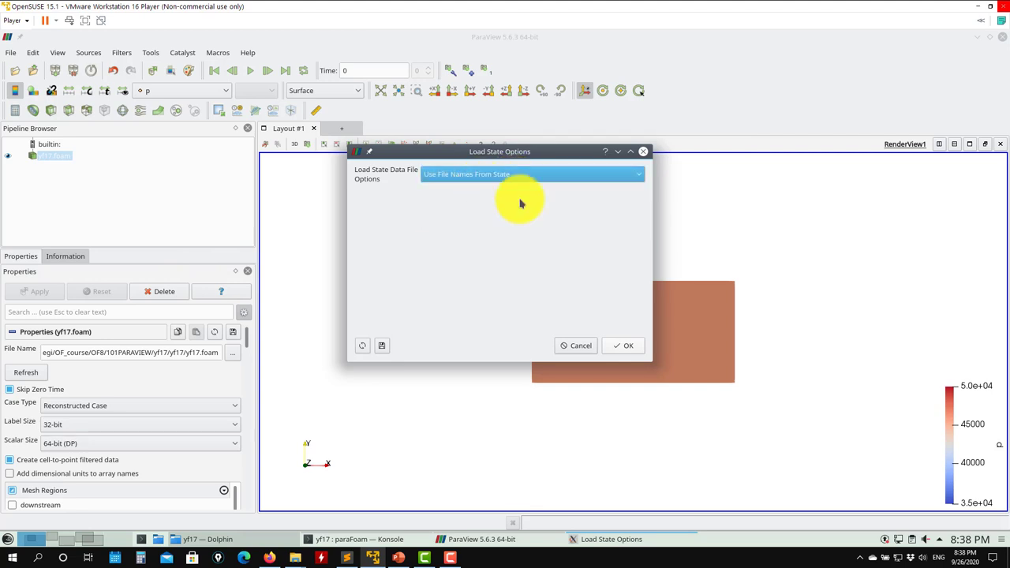
click(613, 346)
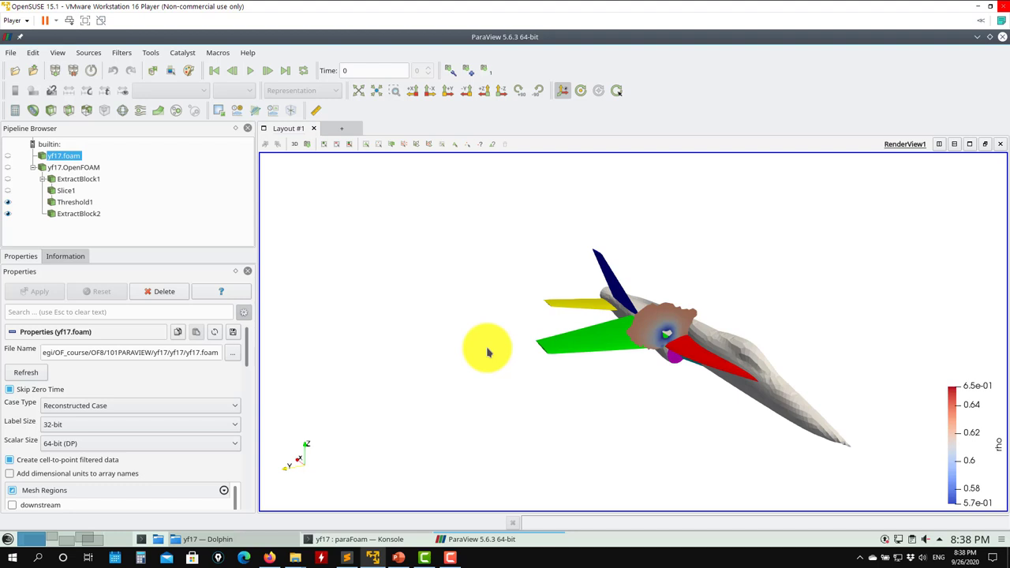
- Rotate the aircraft, hide Threshold1 and ExtractBlock2, and show the yf17.foam source
drag(486, 352, 516, 354)
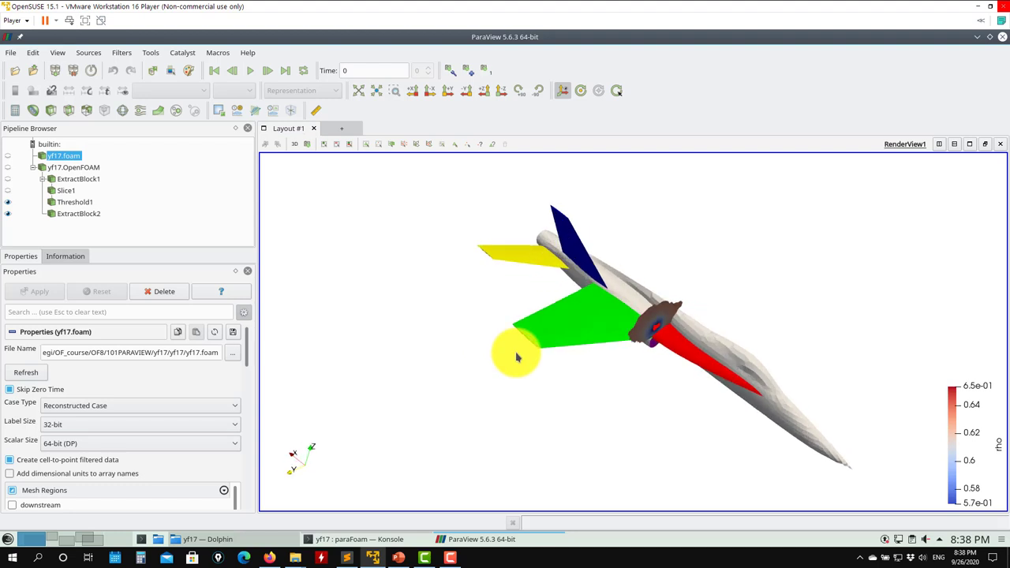
click(8, 202)
click(9, 156)
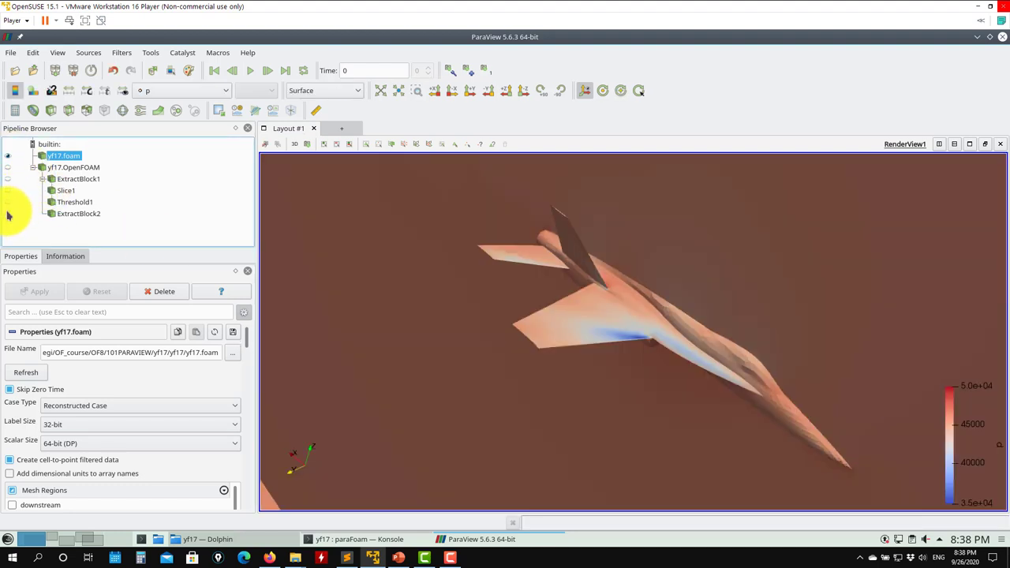
- Delete the yf17.foam source from the pipeline and select ExtractBlock1
right_click(68, 156)
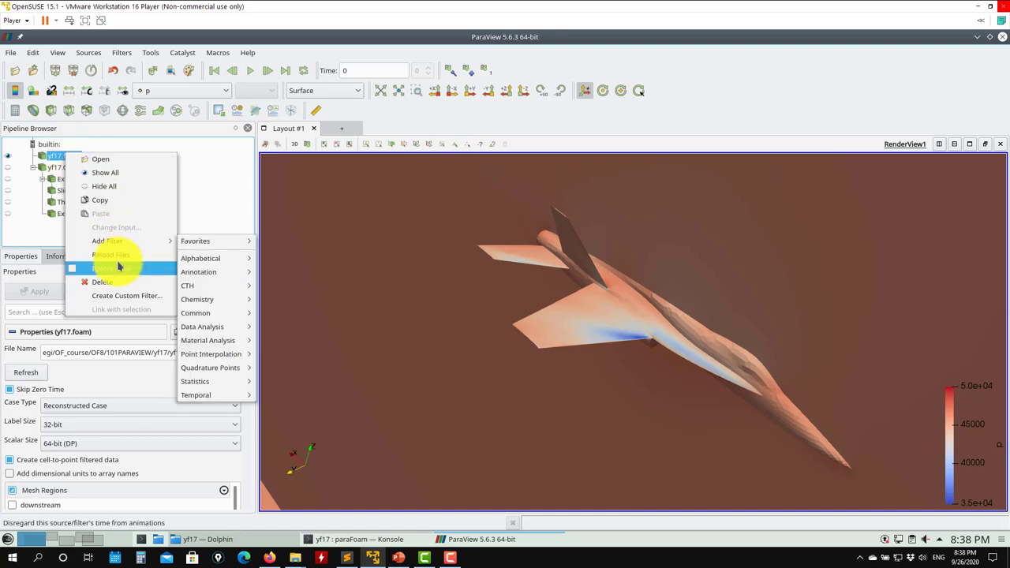
click(112, 281)
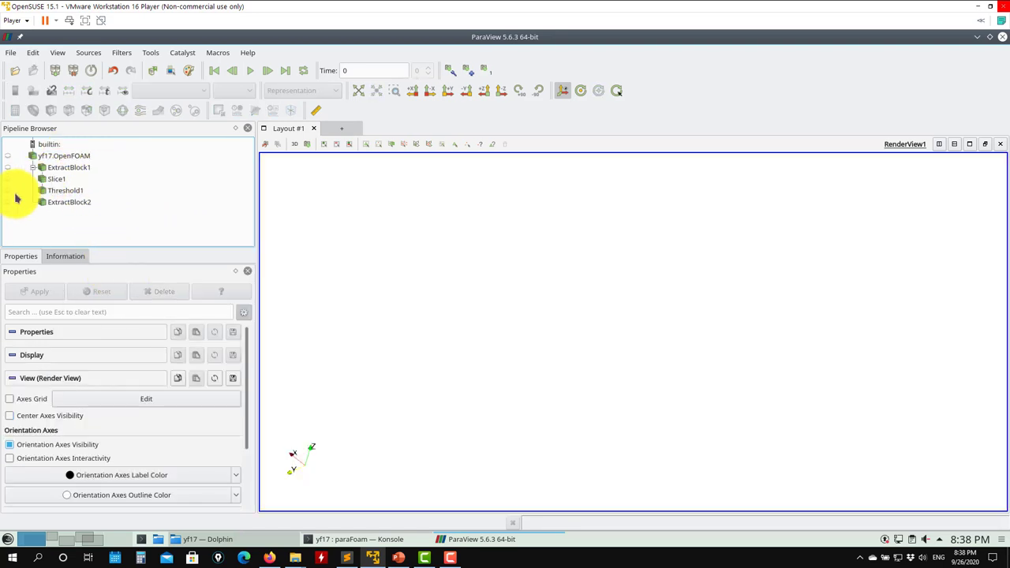
click(61, 169)
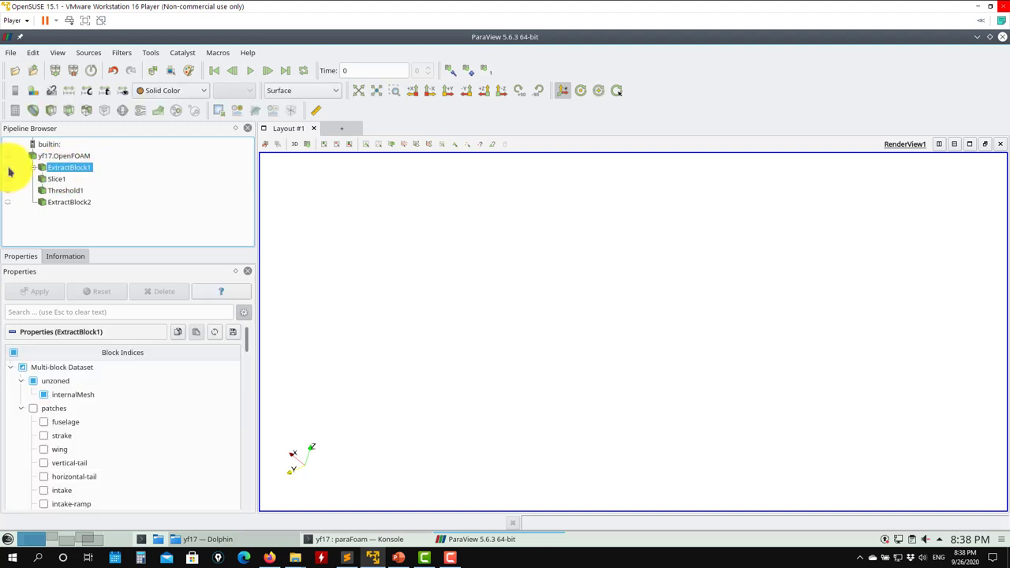
- Show Slice1, Threshold1 and ExtractBlock2 with ExtractBlock1 hidden, and inspect the slice around the aircraft
click(8, 168)
click(8, 179)
click(8, 190)
click(8, 204)
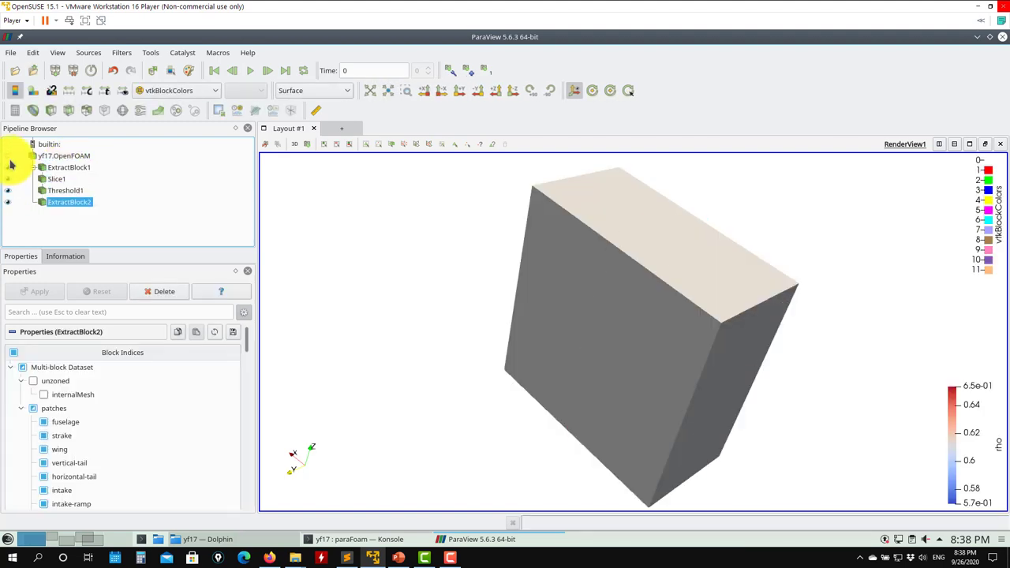
click(8, 167)
drag(387, 277, 693, 385)
scroll(693, 385, up, 8)
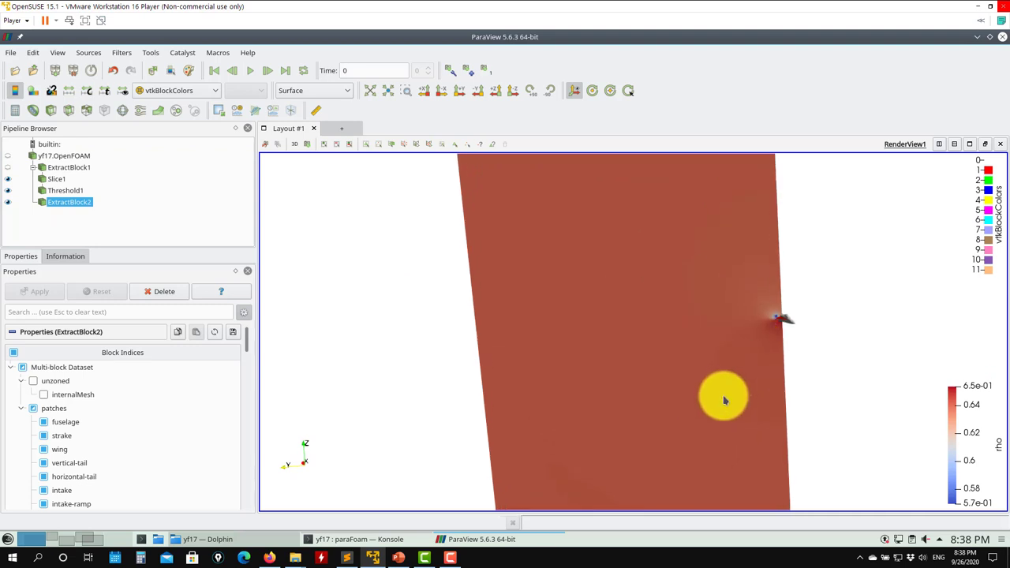
drag(800, 334, 981, 106)
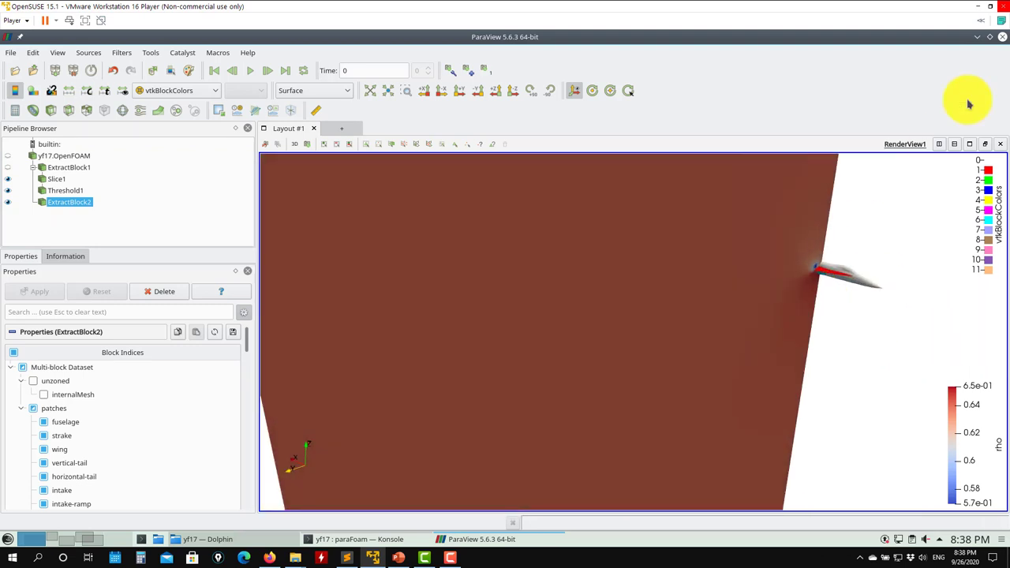
- Close the current session, relaunch it from the terminal with paraFoam -builtin, and delete the preloaded yf17.foam source
click(1003, 36)
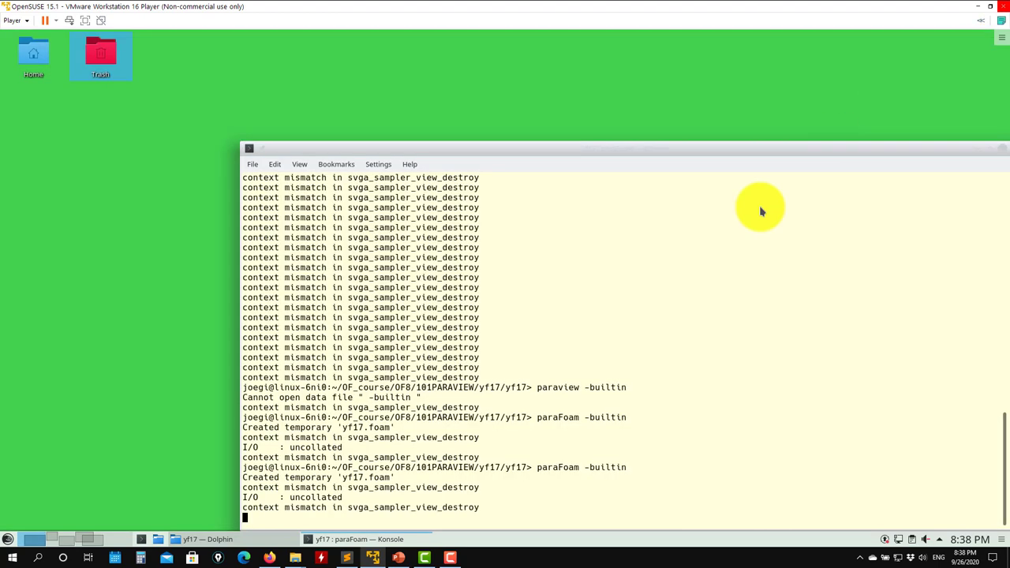
key(Up)
key(Return)
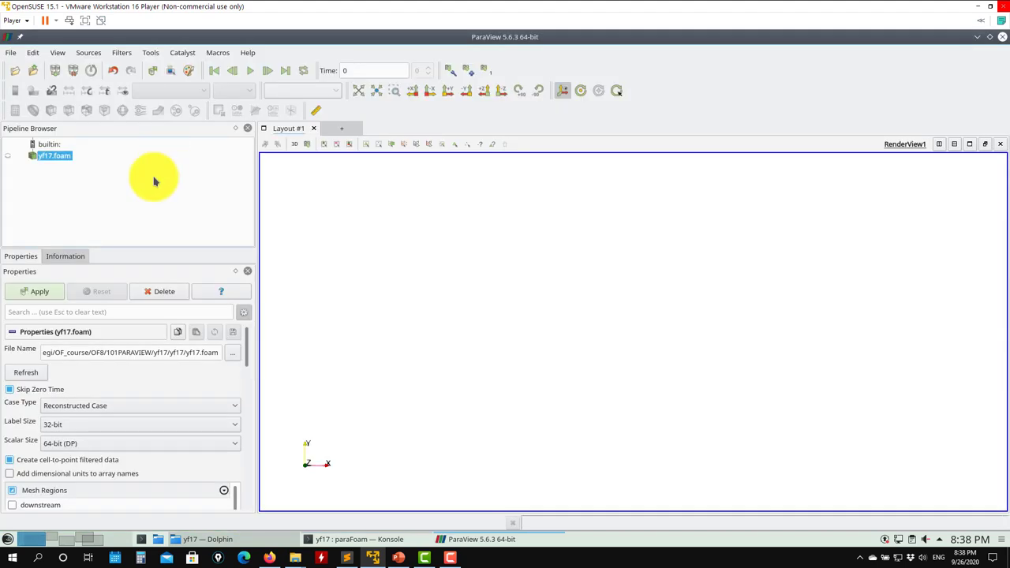
click(178, 290)
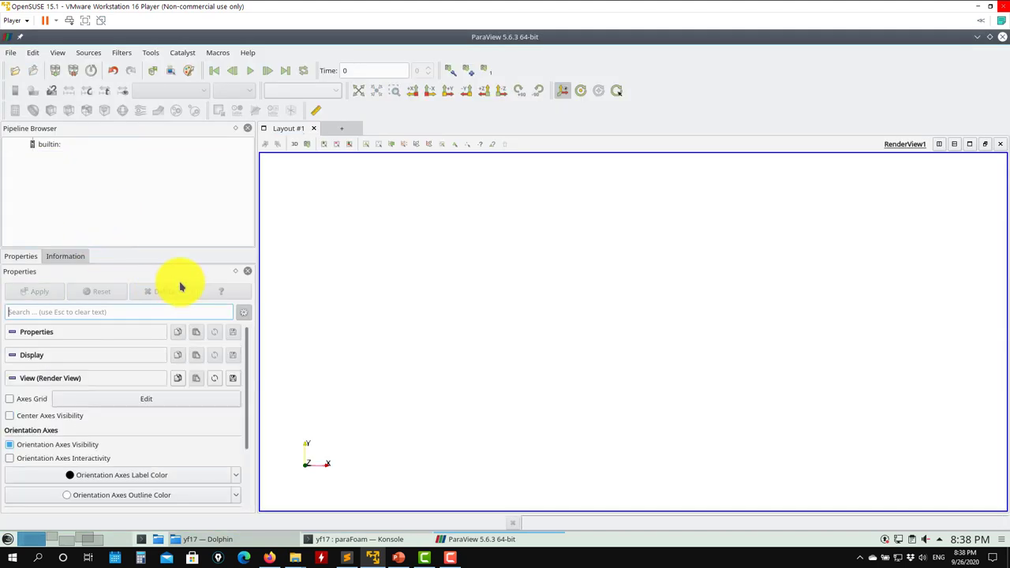
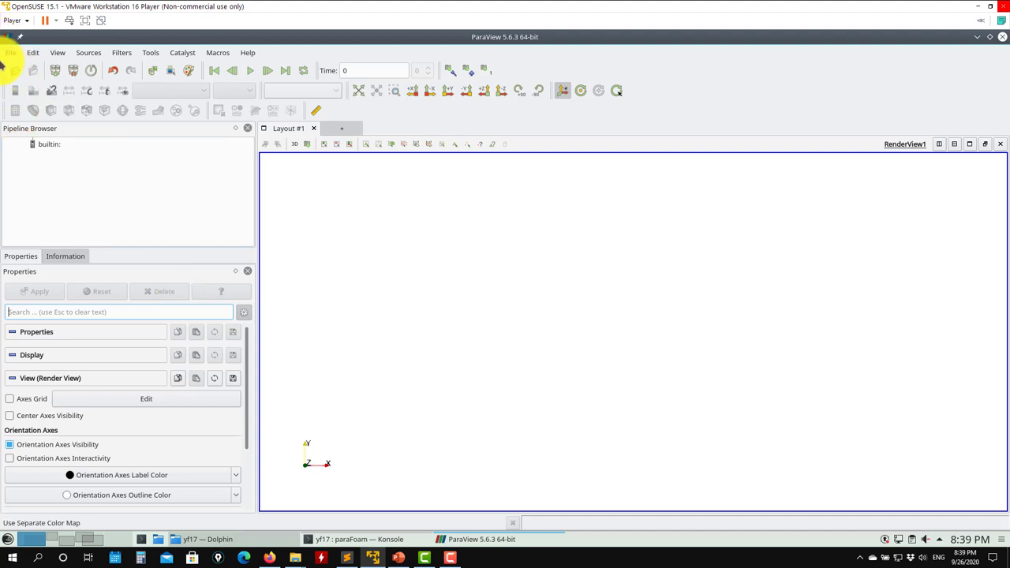
- Load the state file cutplane2.pvsm from the case's paraview folder
click(12, 55)
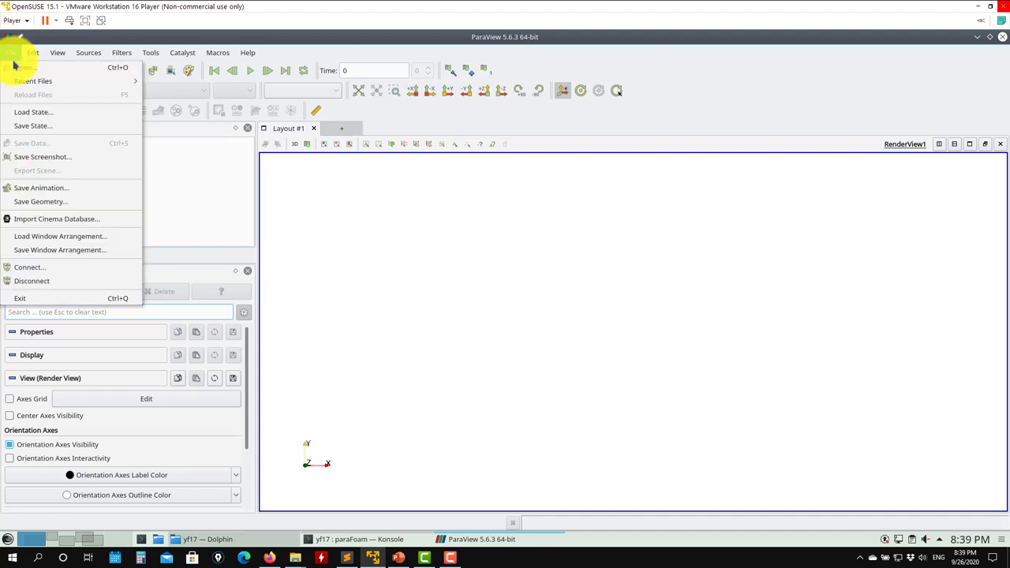
click(23, 114)
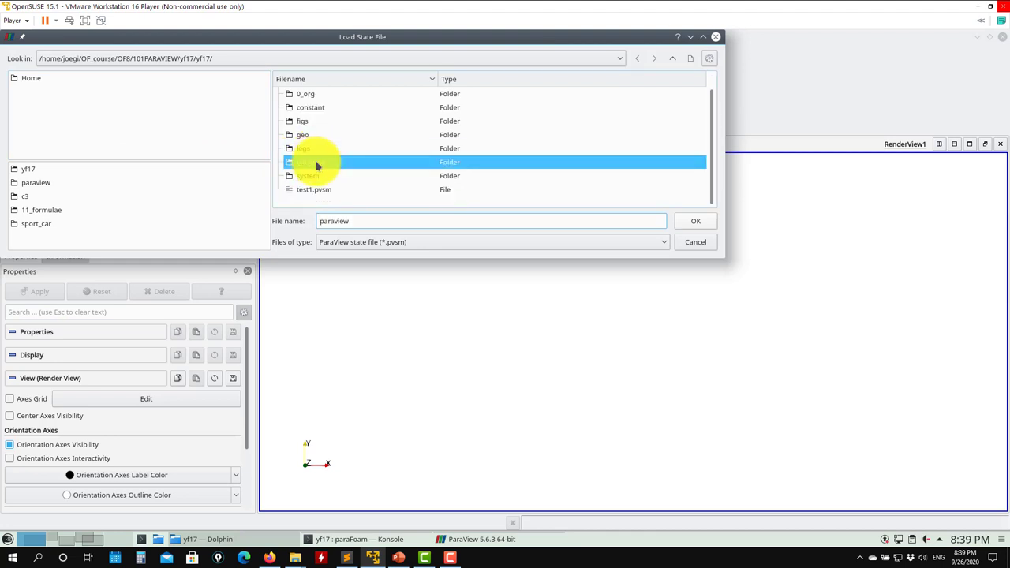
double_click(318, 161)
click(278, 108)
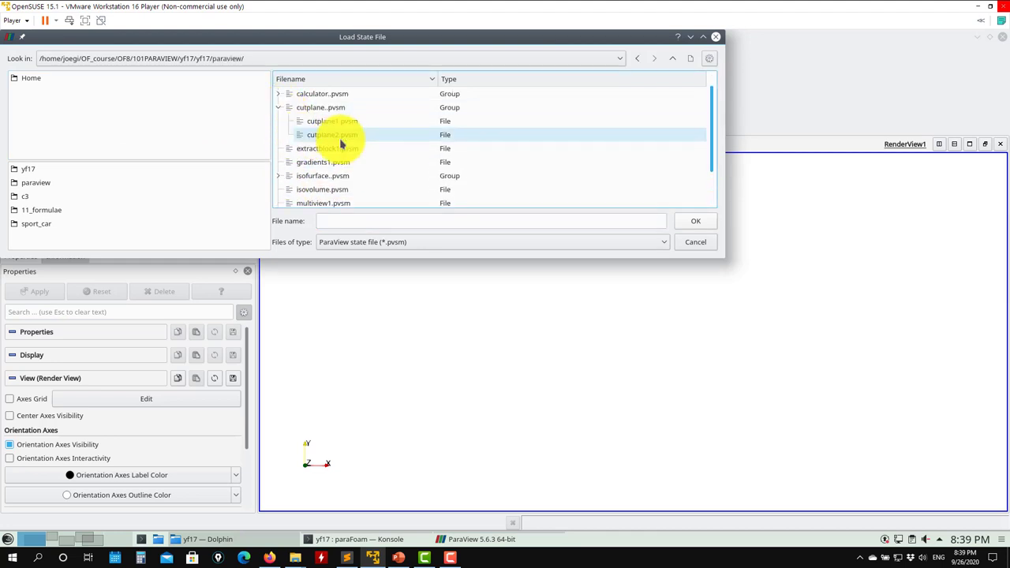
click(347, 134)
click(688, 223)
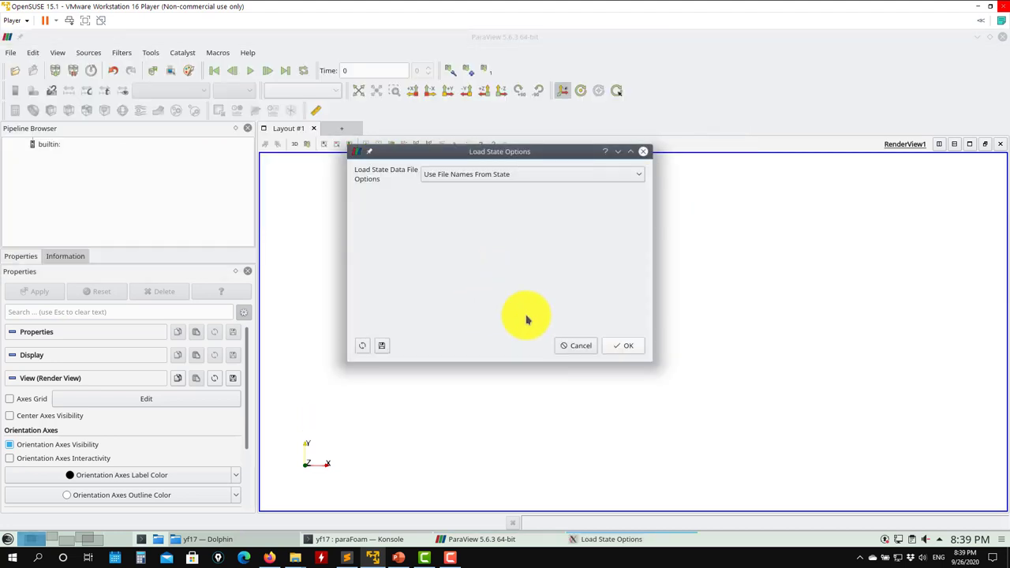
- Set the state's data file option to Choose File Names and use yf17.foam as the reader's file
click(620, 175)
click(513, 214)
click(635, 212)
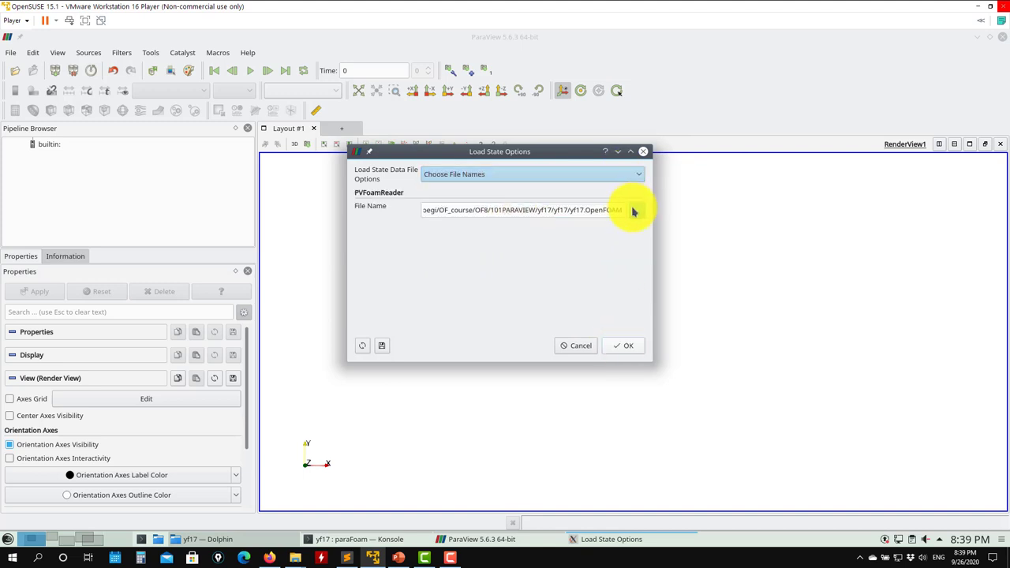
scroll(347, 196, down, 1)
click(323, 192)
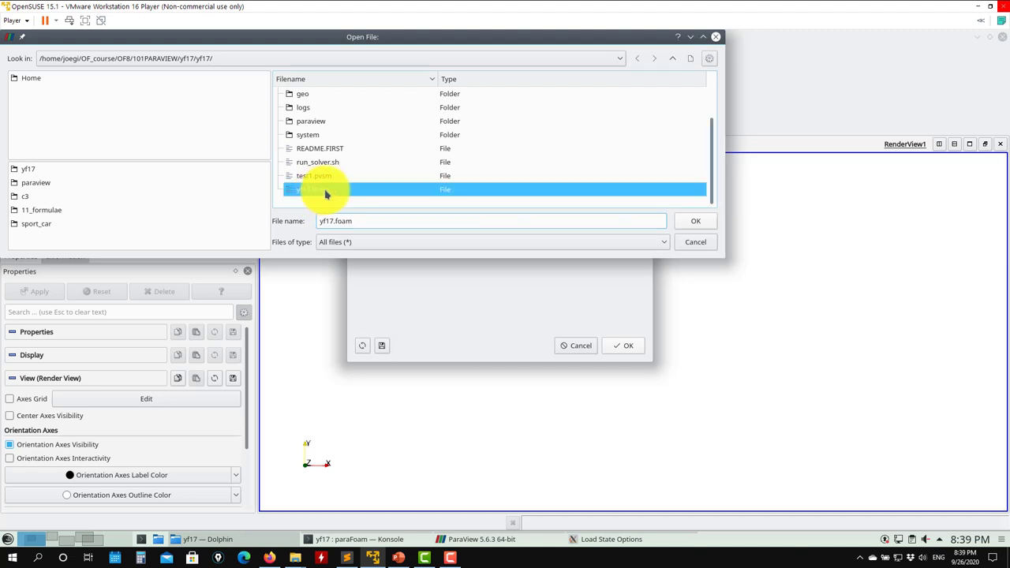
click(695, 221)
click(622, 344)
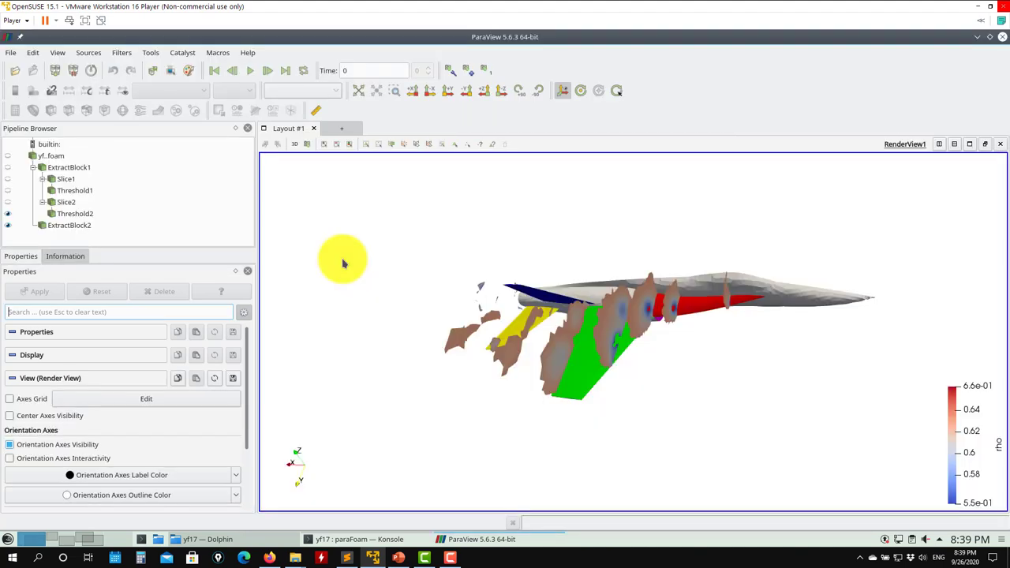
- Display Slice2 instead of Threshold2, discard the accidental plane shift, hide its plane widget and fit the slices in the view
click(7, 198)
click(8, 198)
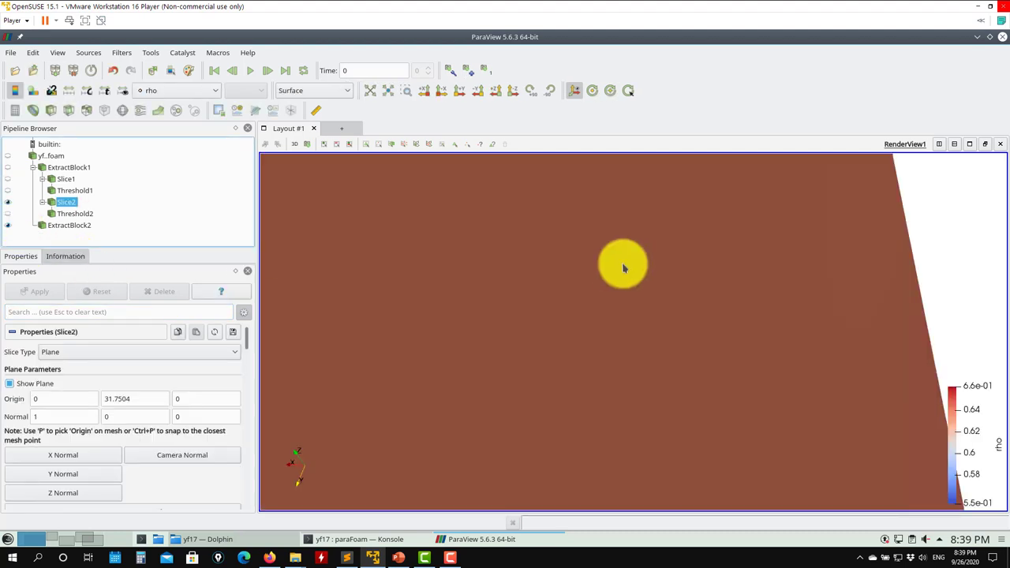
drag(586, 288, 619, 295)
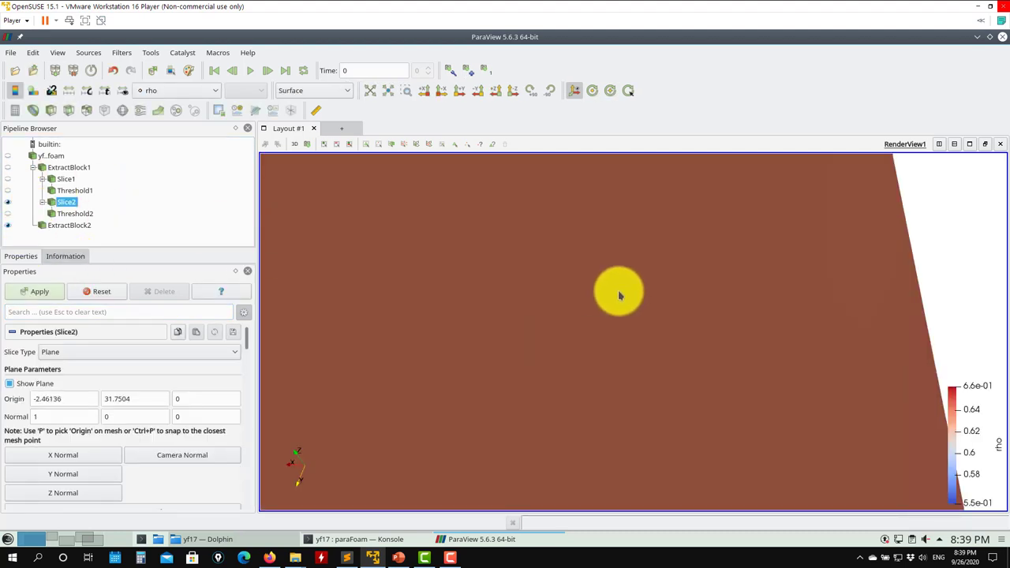
click(102, 291)
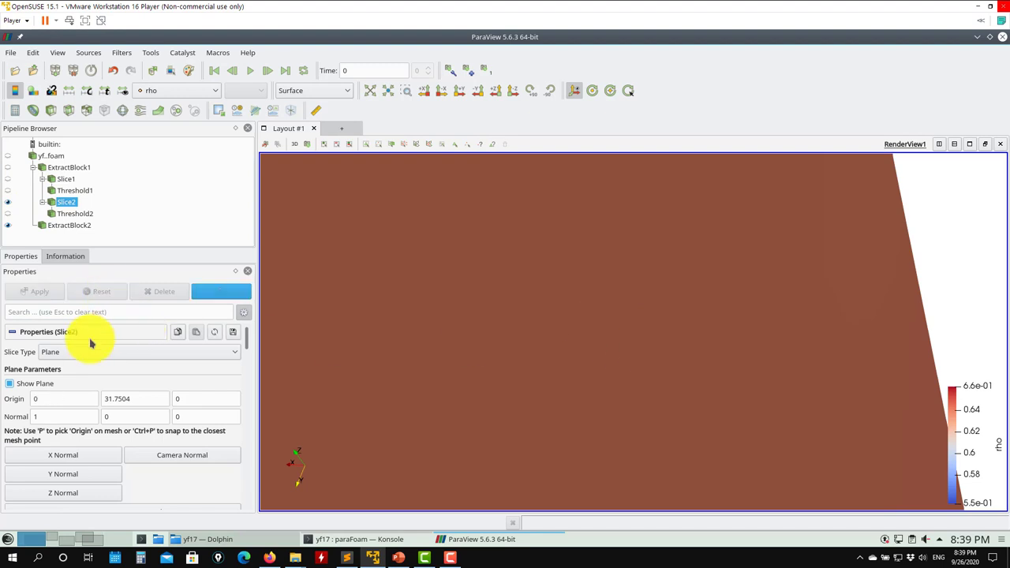
drag(410, 371, 709, 359)
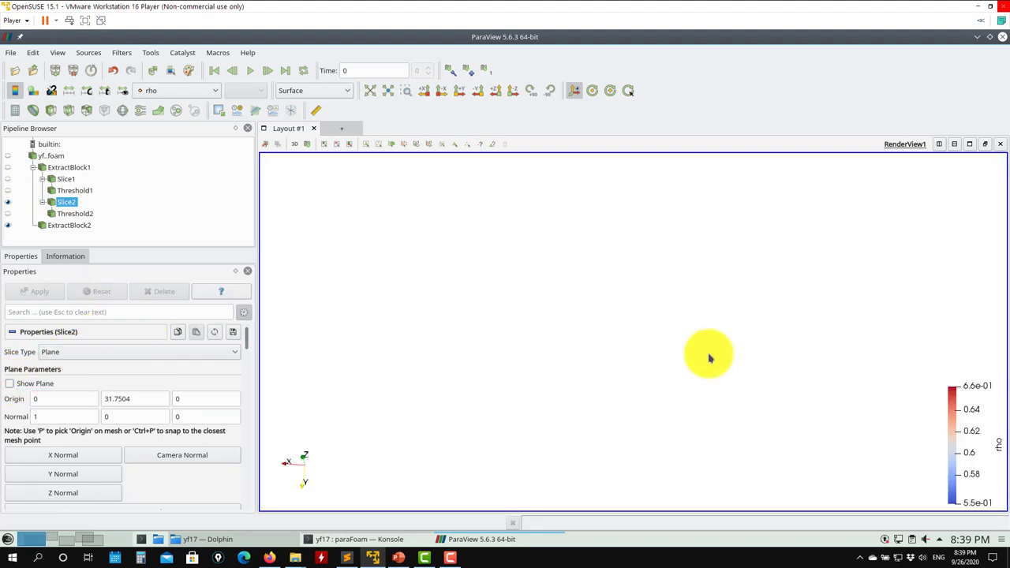
click(368, 90)
drag(497, 284, 390, 264)
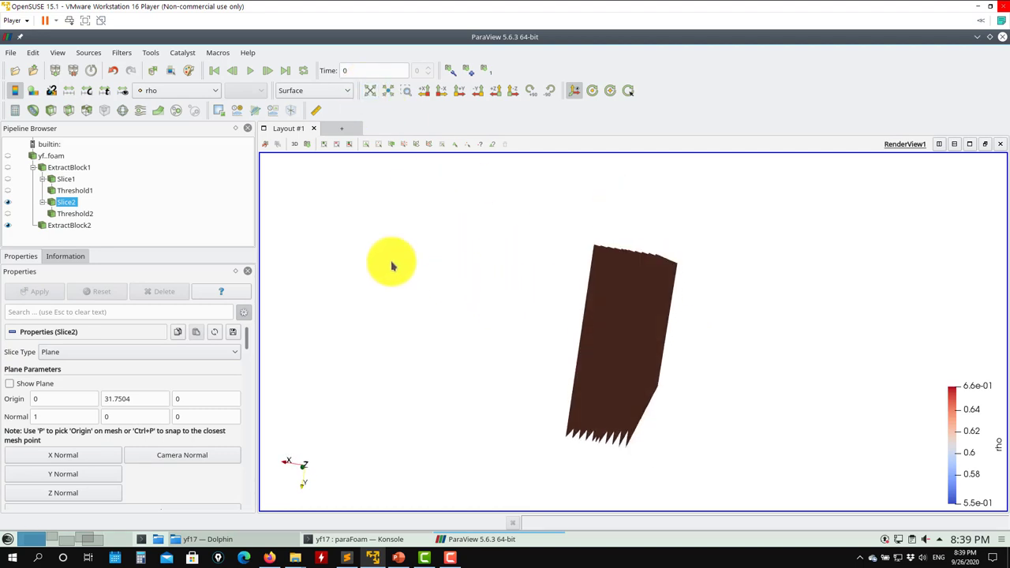
drag(557, 250, 470, 260)
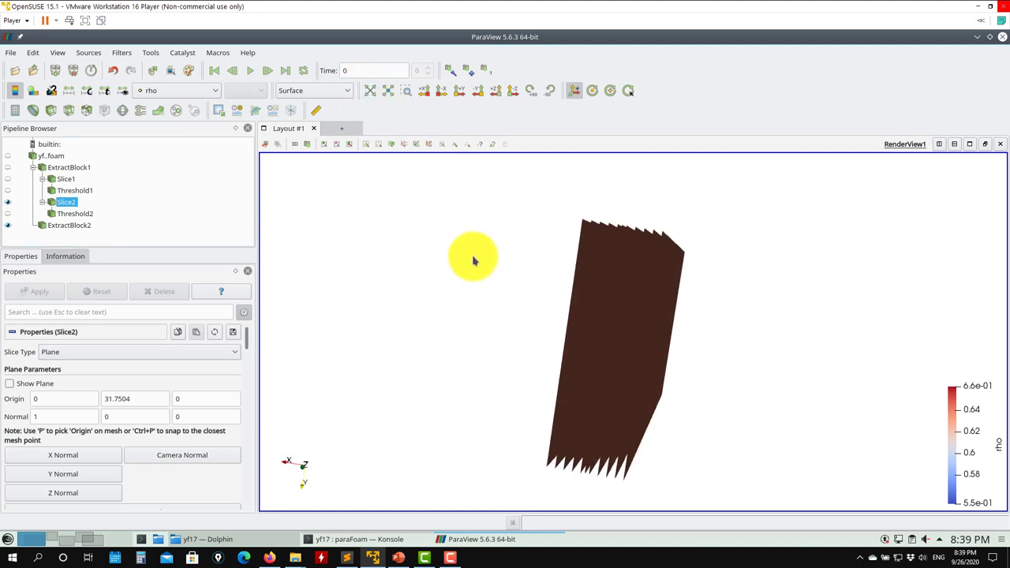
- Examine the list of slice offset values defined for Slice2
click(67, 179)
click(71, 167)
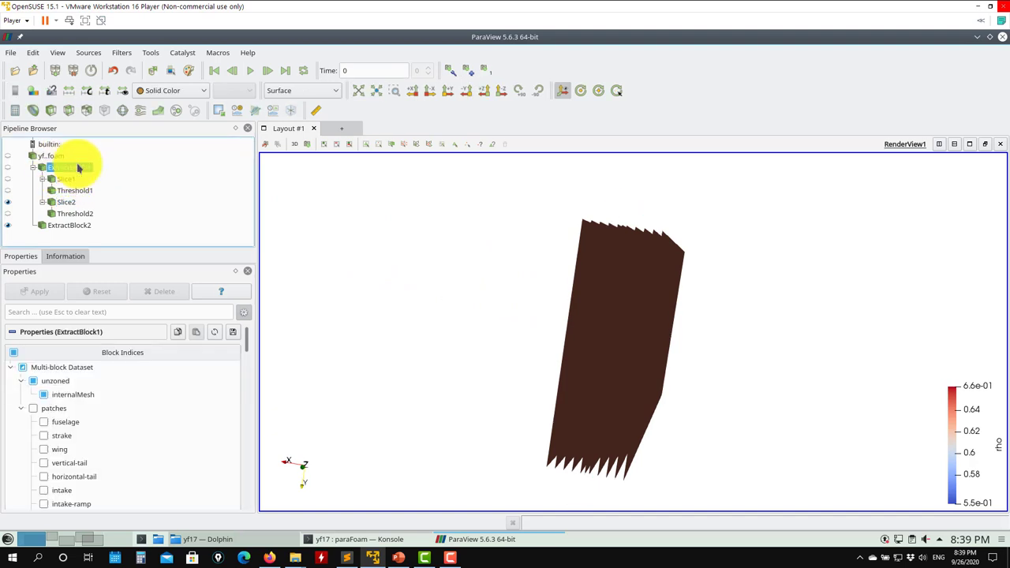
drag(417, 266, 440, 255)
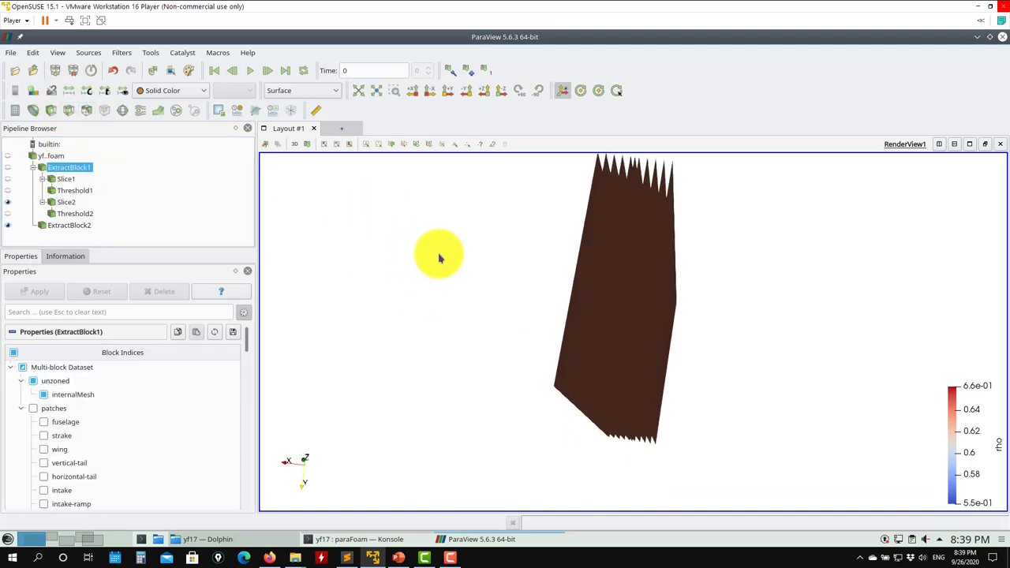
click(63, 203)
drag(249, 336, 251, 366)
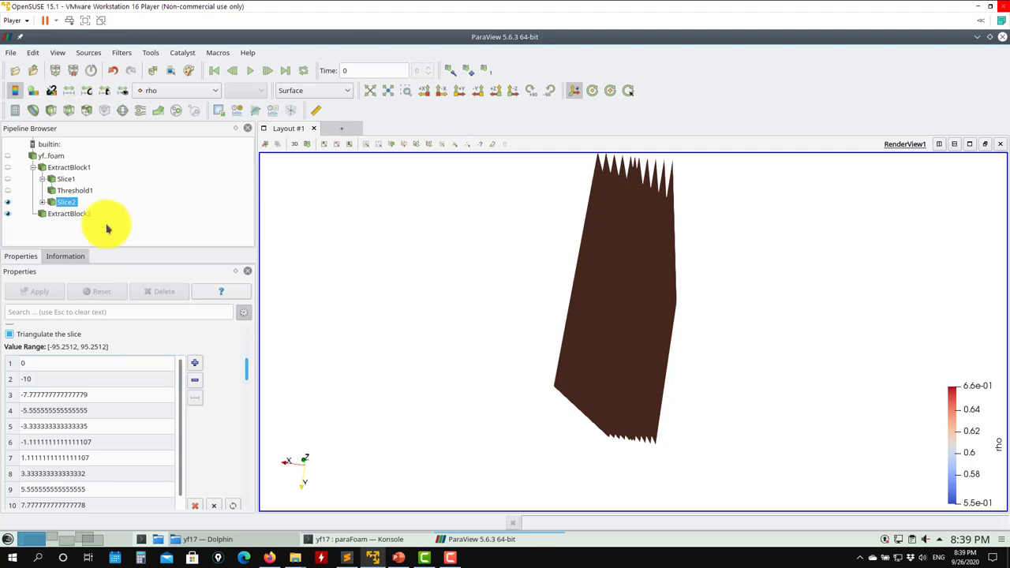
- Hide Slice2 and add a new Slice filter to ExtractBlock1
click(8, 202)
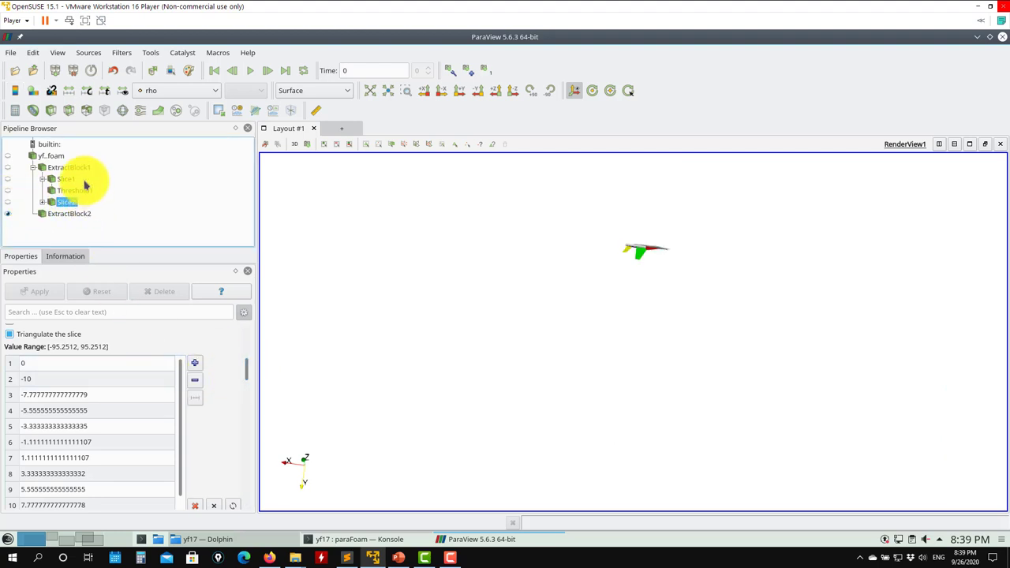
click(71, 168)
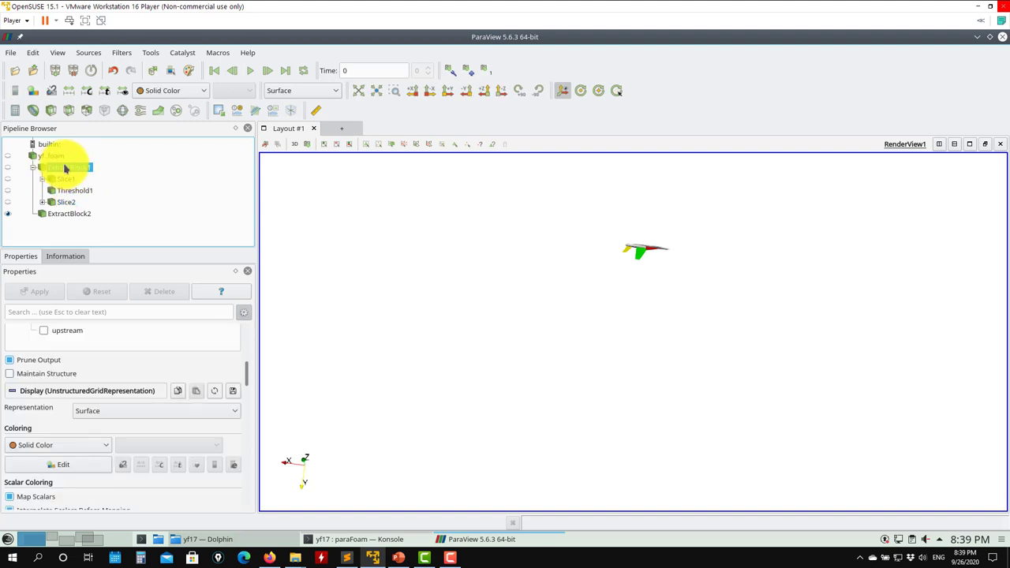
click(71, 110)
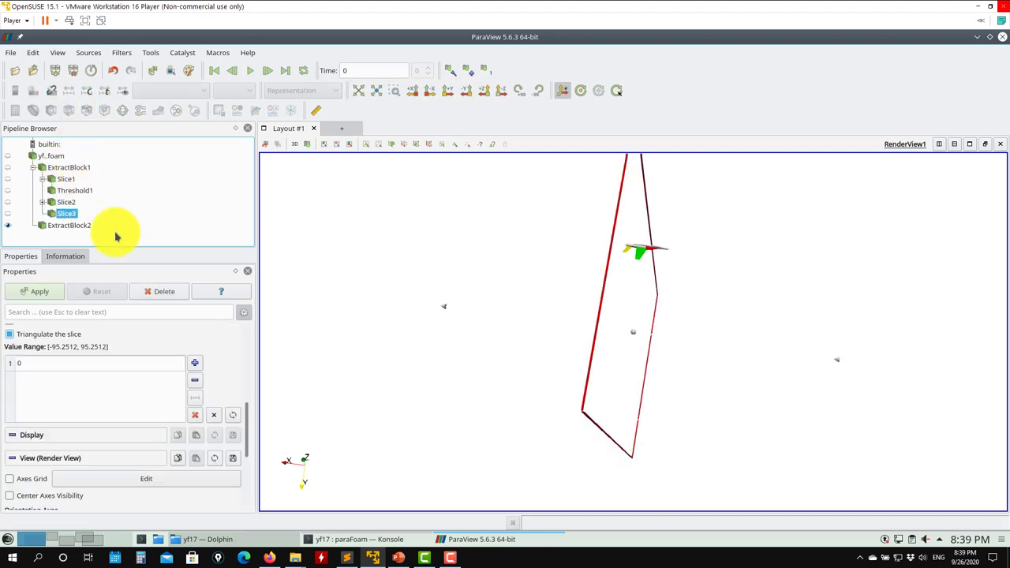
- Add a range of offsets from -10 to 10 in 20 steps to the new slice and apply it
click(200, 402)
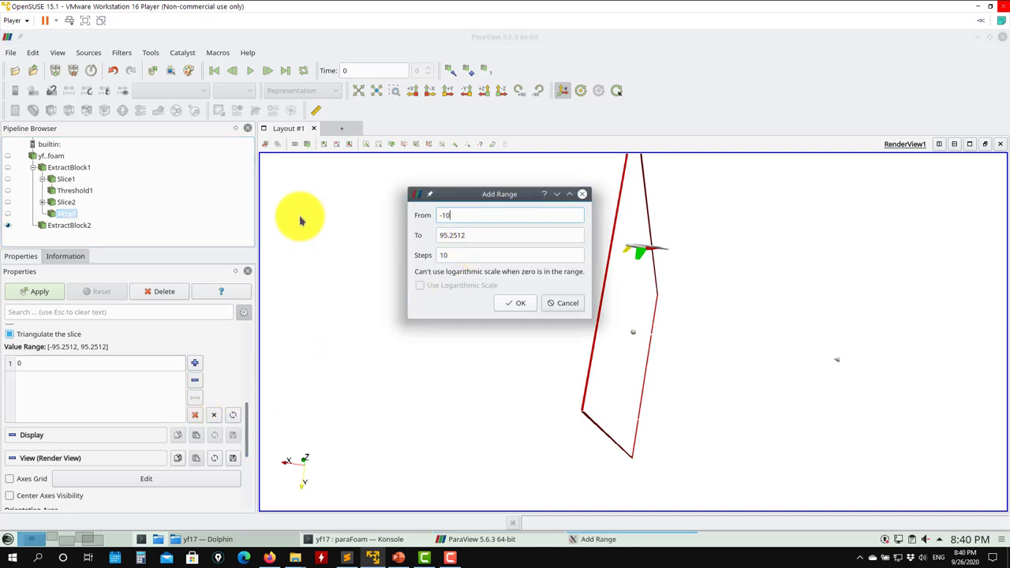
key(Tab)
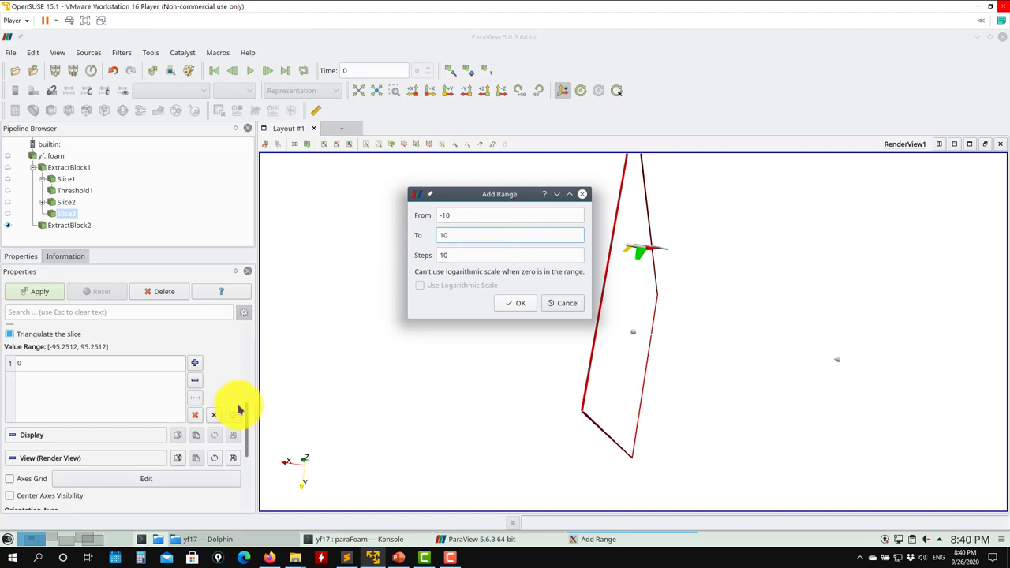
click(466, 254)
text(20)
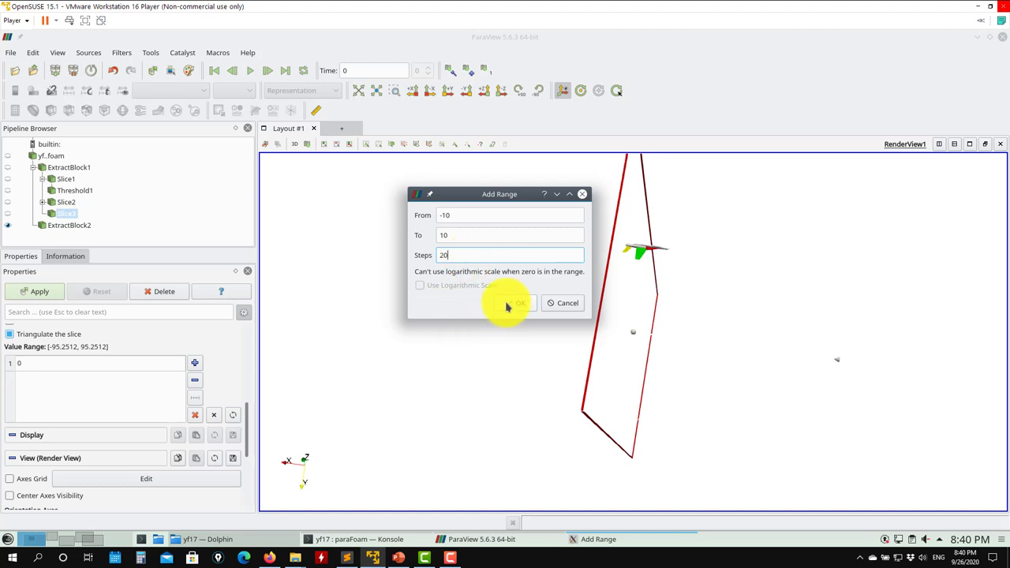
click(510, 305)
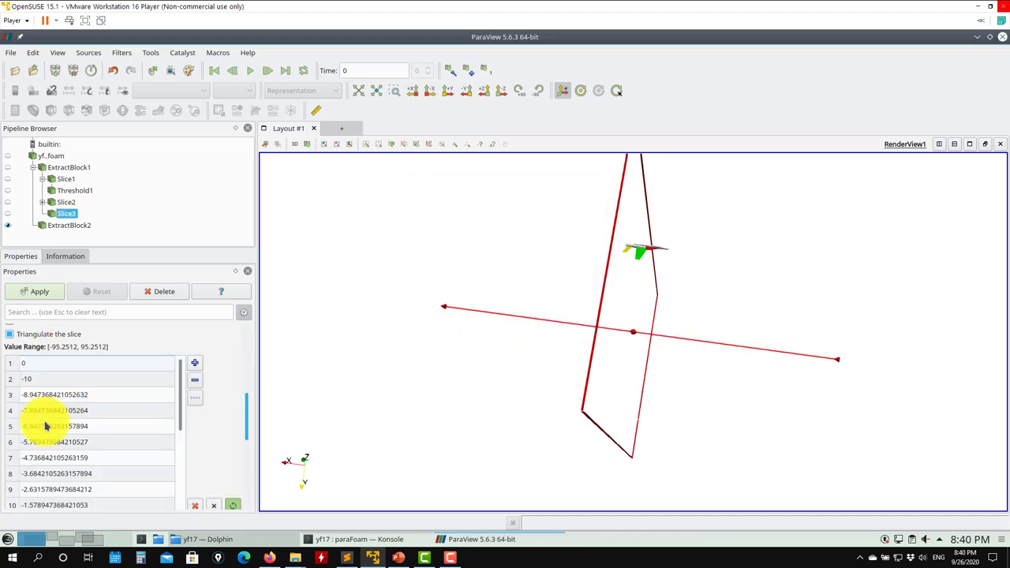
mouse_move(176, 372)
mouse_down()
mouse_move(176, 491)
mouse_move(190, 378)
mouse_up()
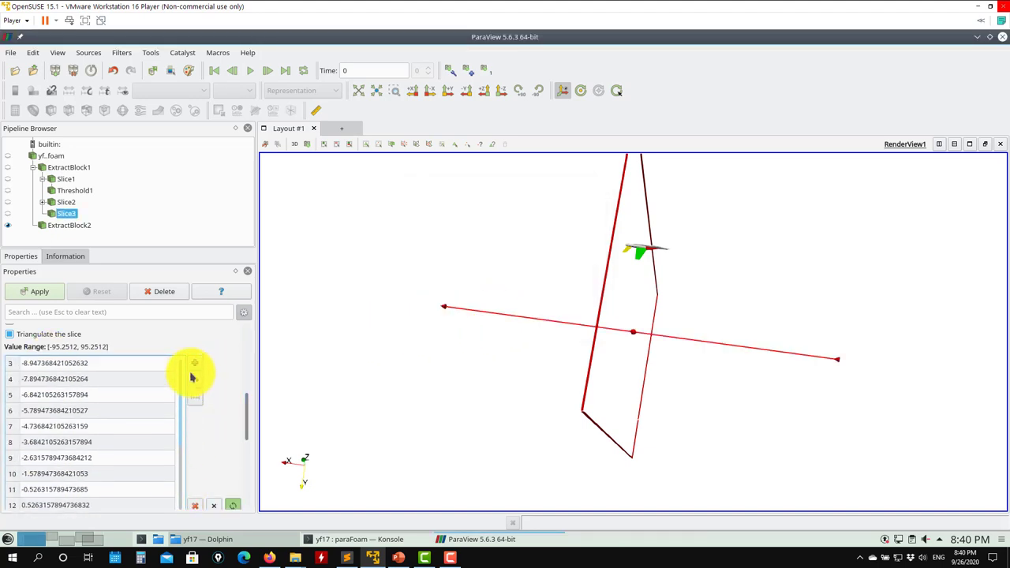
click(39, 291)
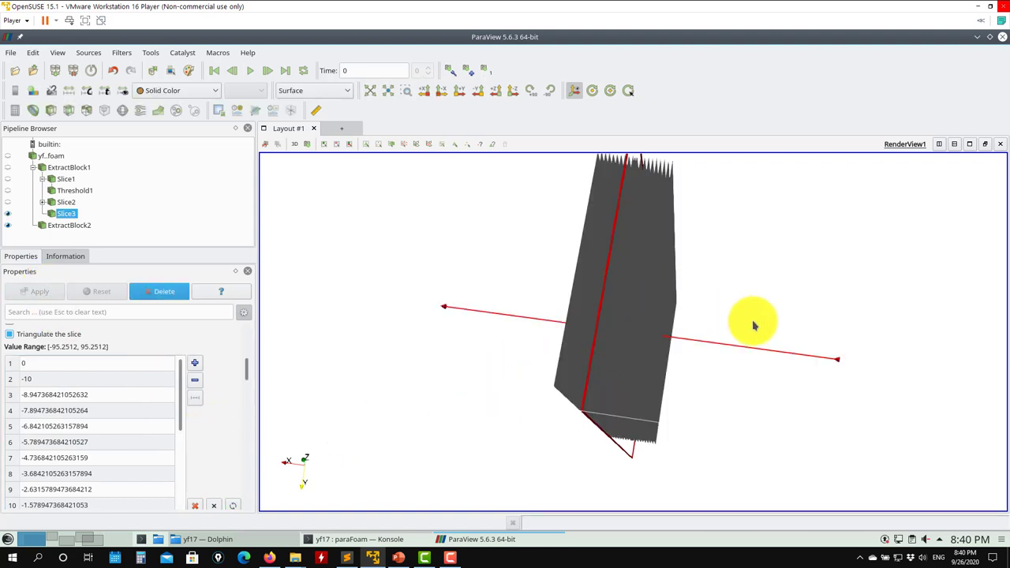
- Review the plane origin and normal settings of the new slice
scroll(249, 353, up, 3)
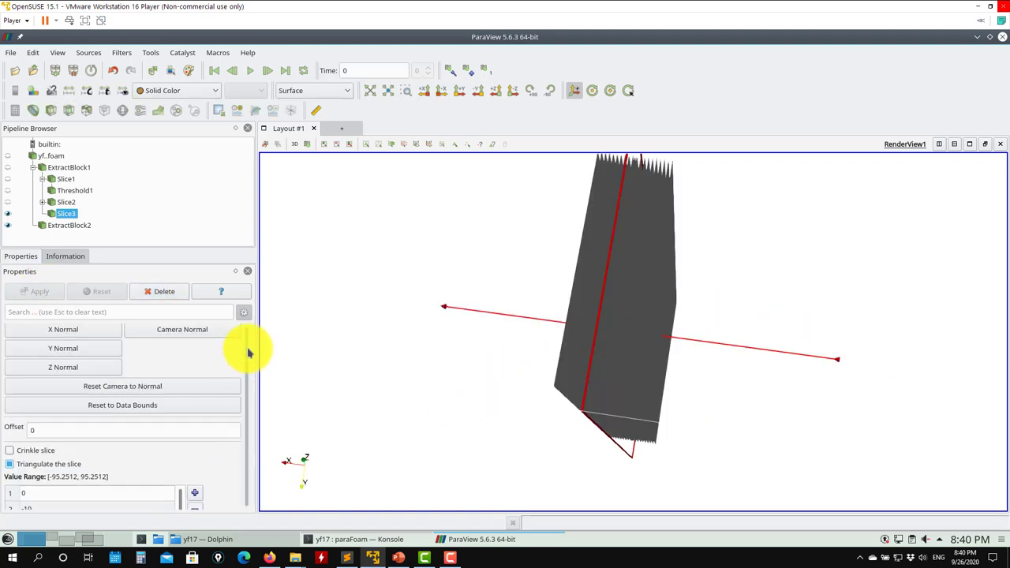
scroll(248, 353, up, 1)
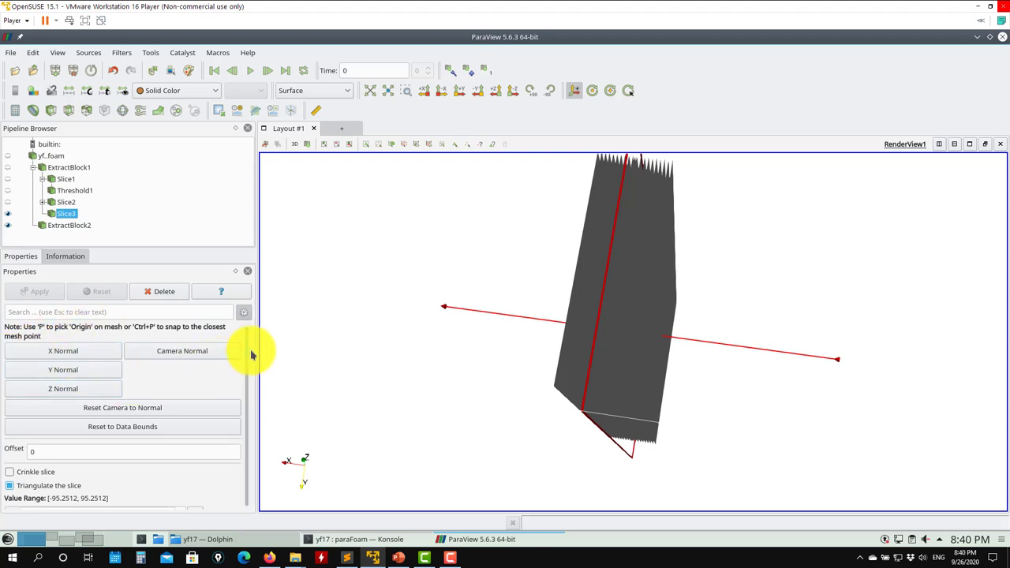
scroll(251, 345, up, 5)
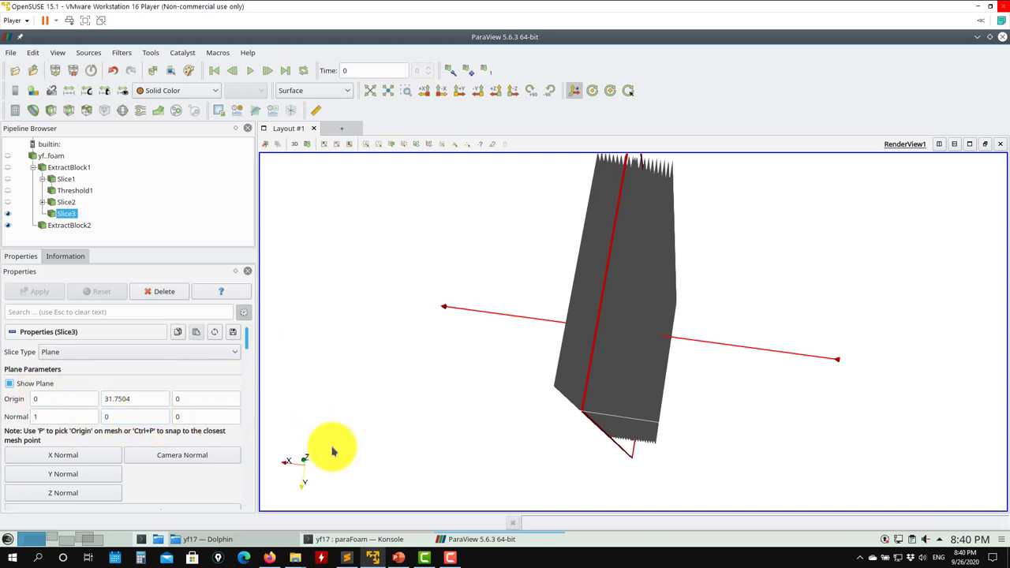
key(p)
drag(594, 332, 588, 300)
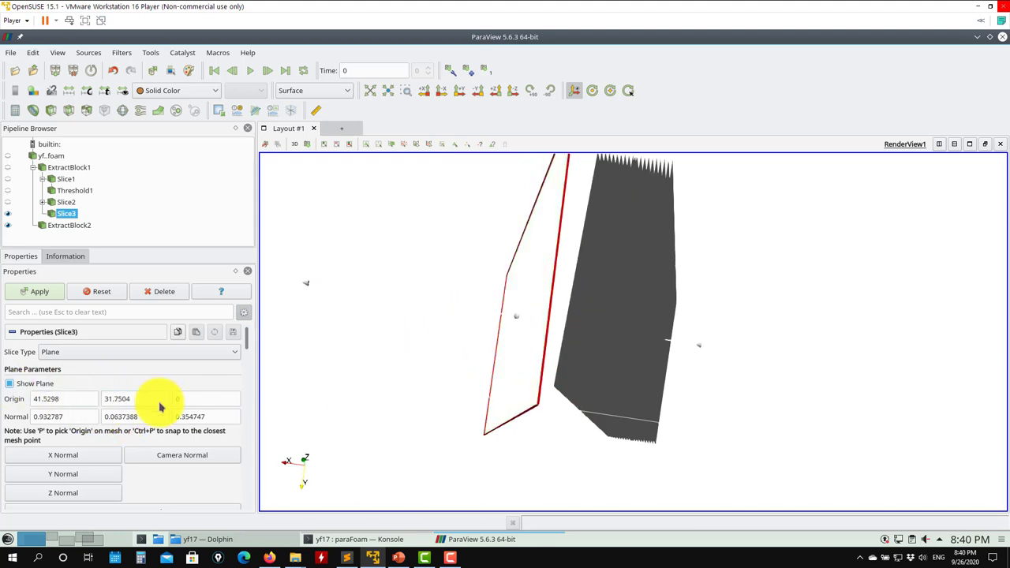
click(122, 296)
- Color Slice3 by the point field Ma
drag(491, 401, 241, 302)
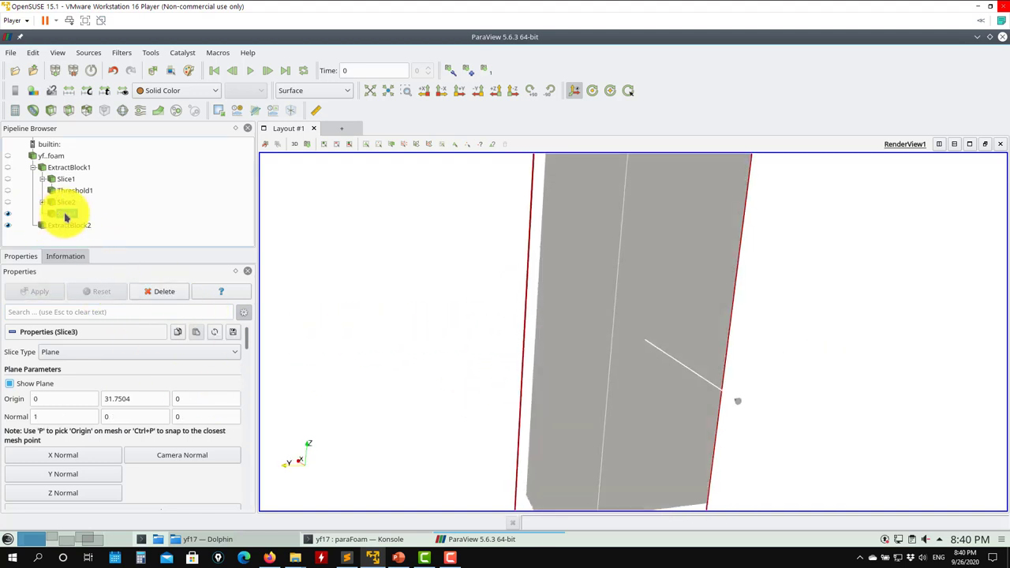
click(189, 90)
click(165, 129)
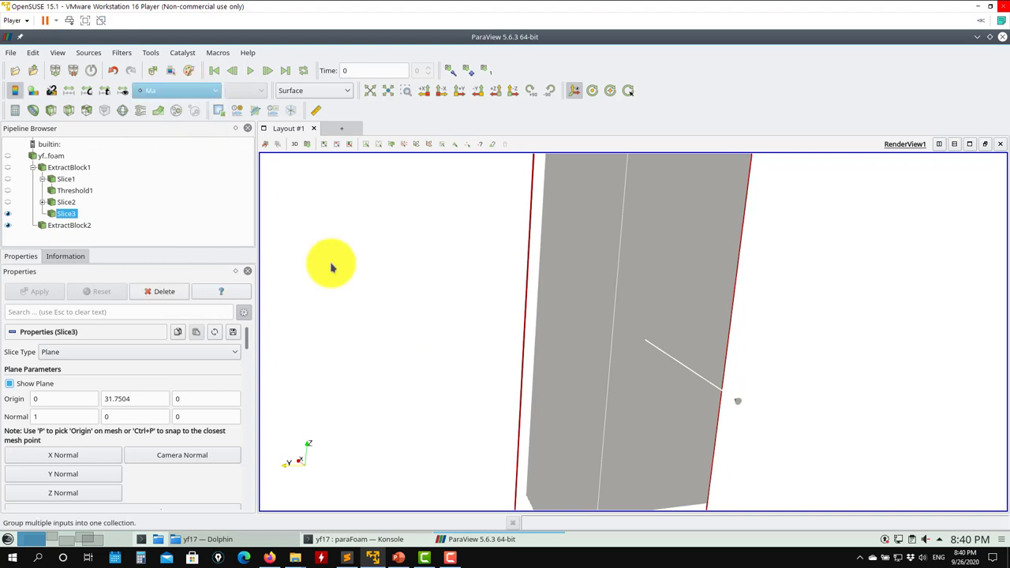
drag(332, 267, 276, 253)
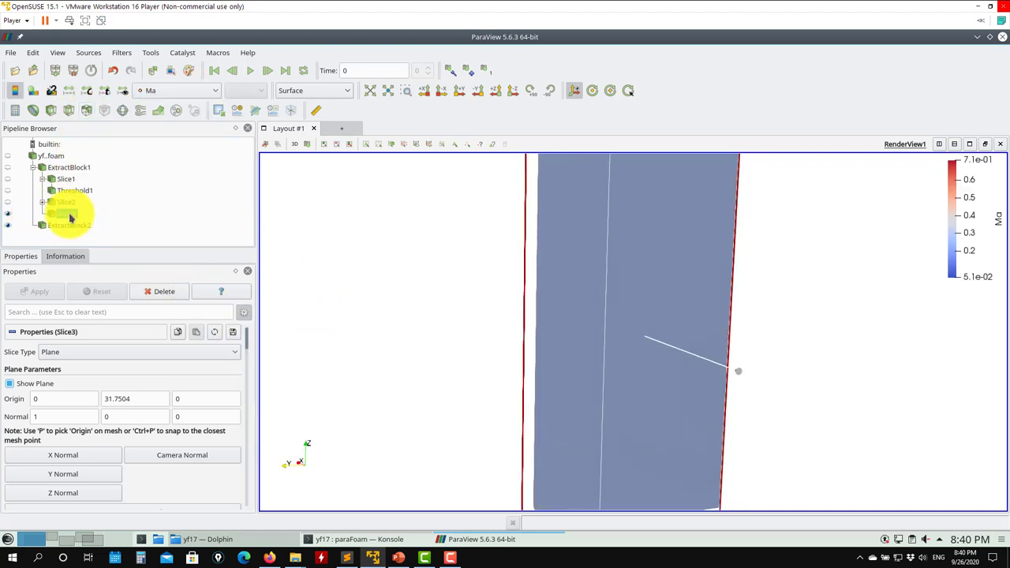
- Add a Threshold filter to Slice3 using the rho scalar with a minimum of 0.553353 and apply it
click(88, 111)
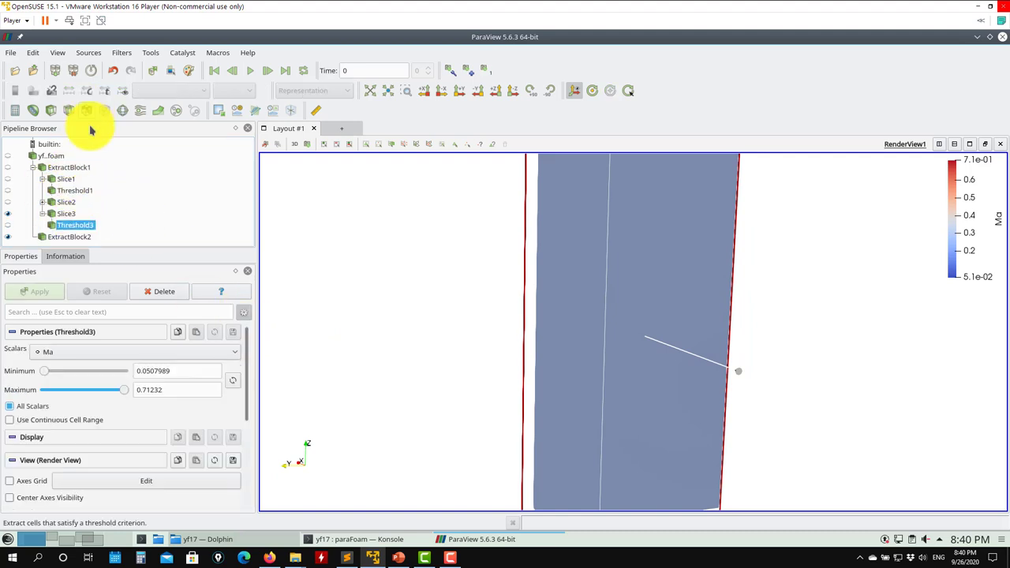
click(193, 360)
click(102, 408)
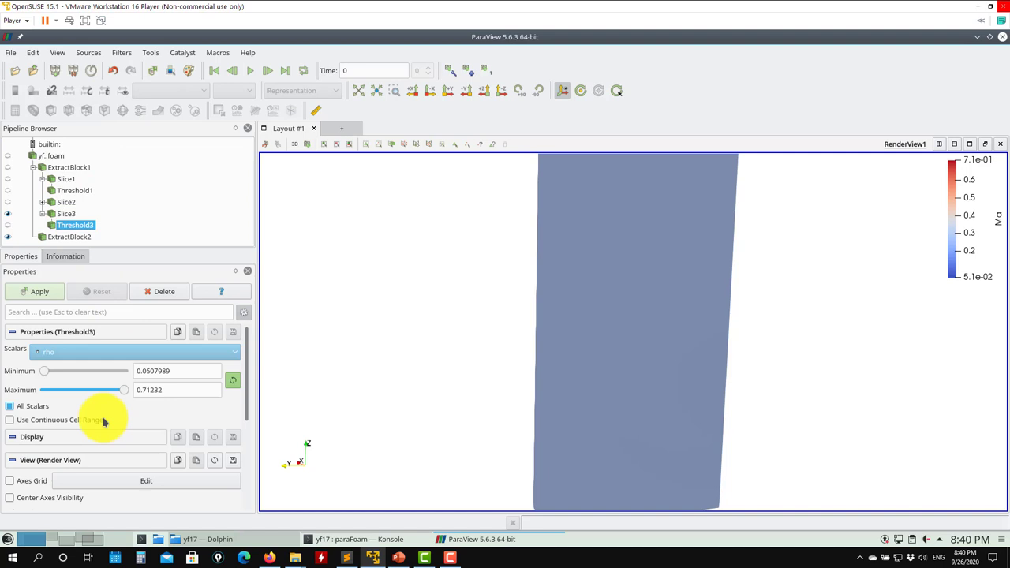
click(232, 383)
drag(43, 371, 97, 375)
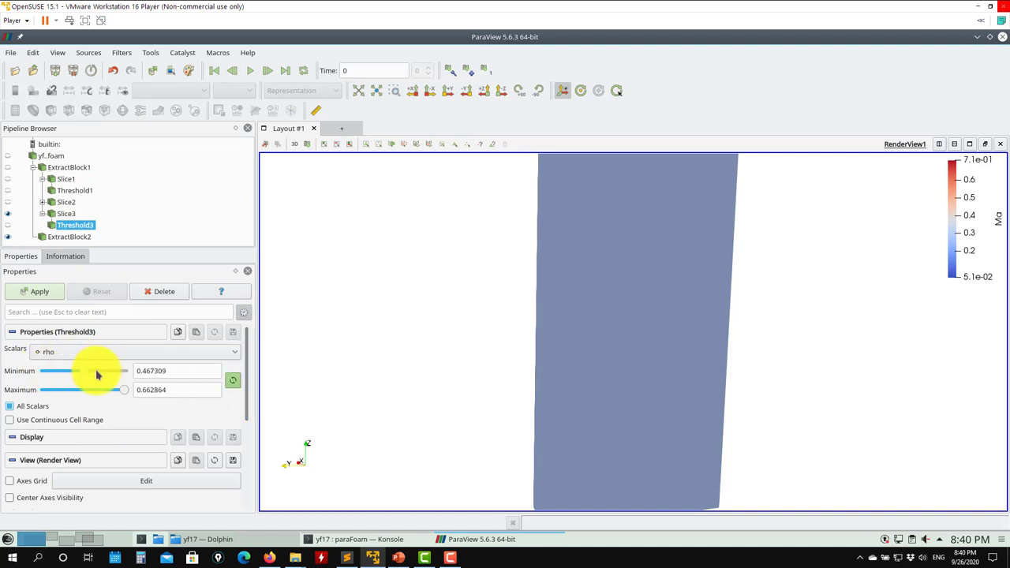
click(48, 293)
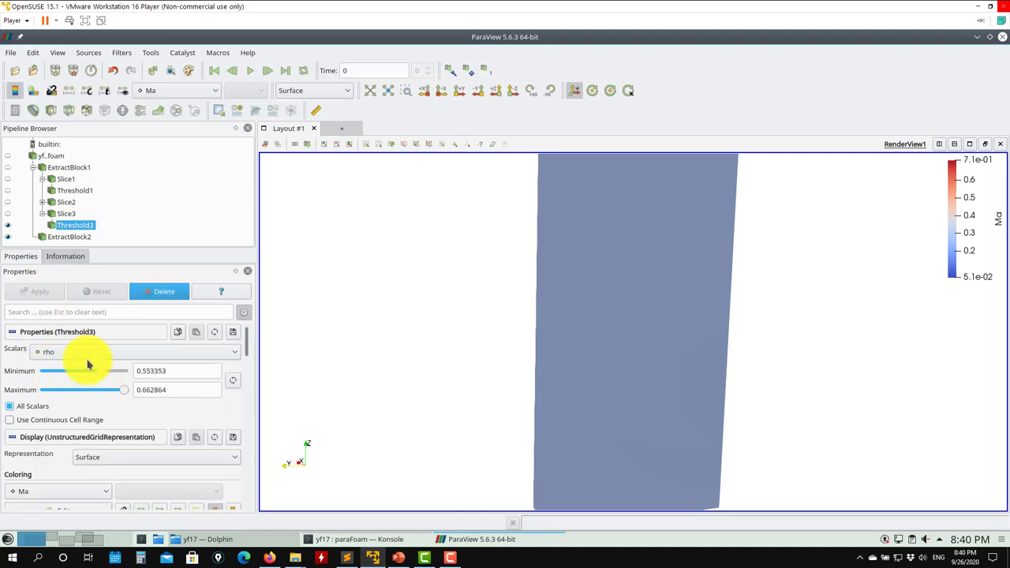
- Set the rho threshold range from 0.271755 to 0.404732, apply it and inspect the remaining regions around the aircraft
drag(100, 372, 16, 371)
drag(122, 392, 37, 319)
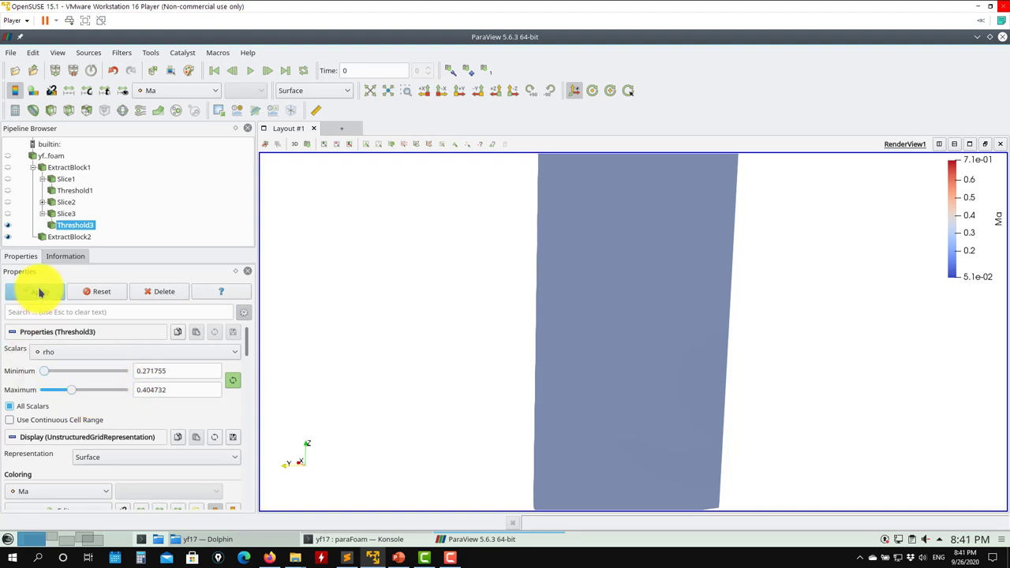
click(39, 293)
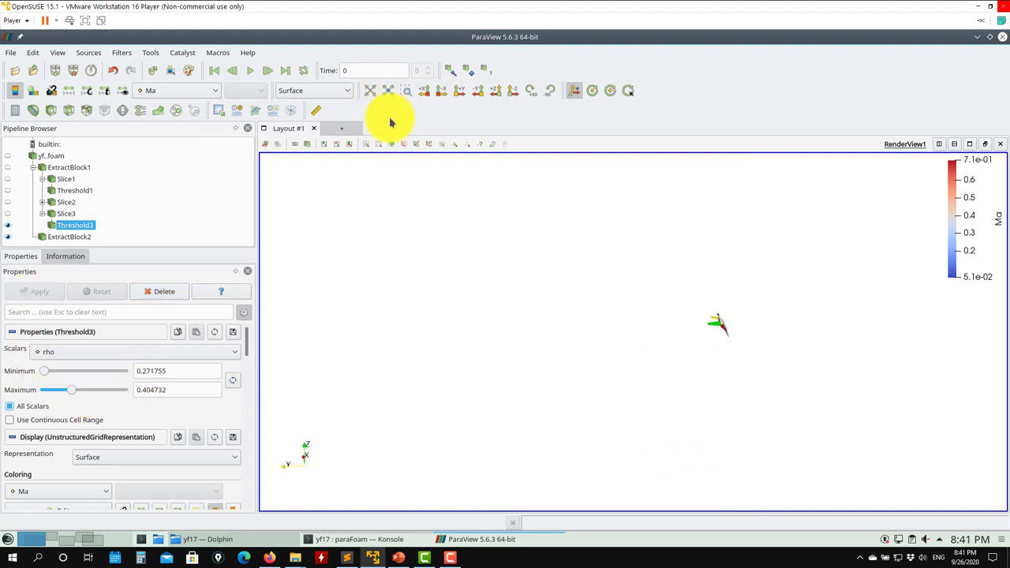
click(370, 90)
drag(710, 332, 550, 289)
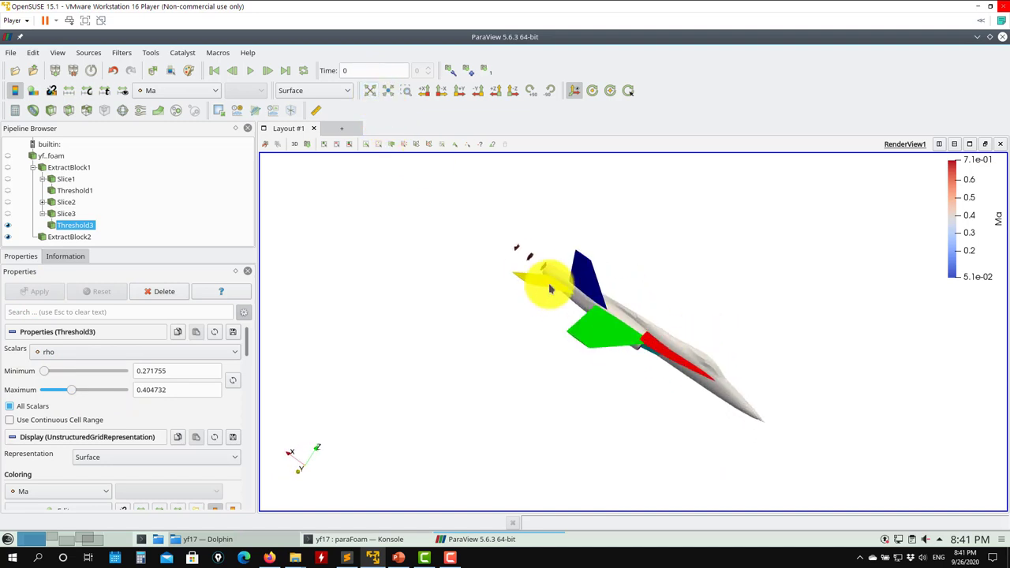
drag(514, 334, 429, 259)
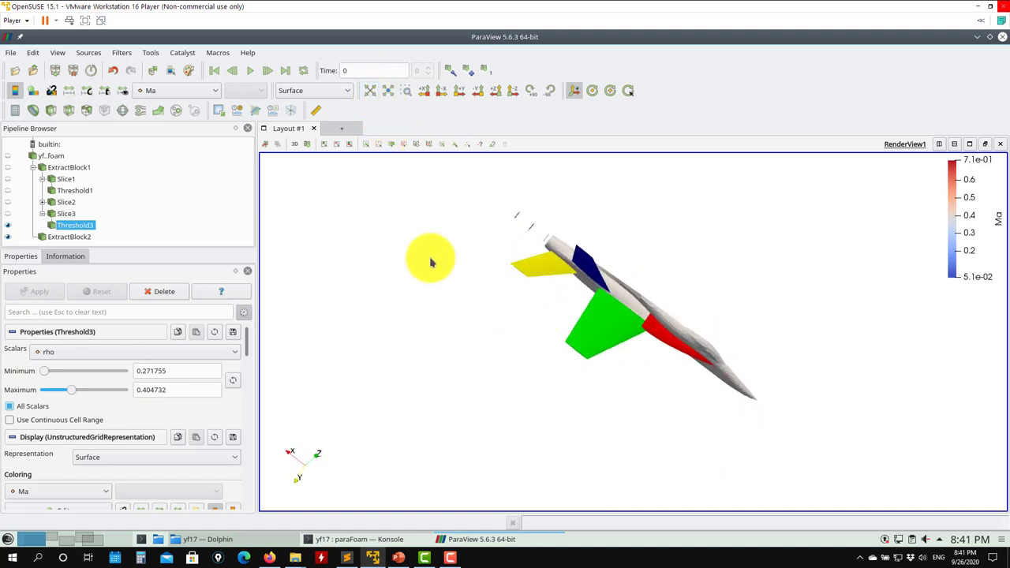
- Raise the threshold's rho maximum in stages to 0.561175, 0.615931 and 0.623753, applying and inspecting the slices around the aircraft
drag(69, 395, 103, 390)
click(35, 292)
click(33, 293)
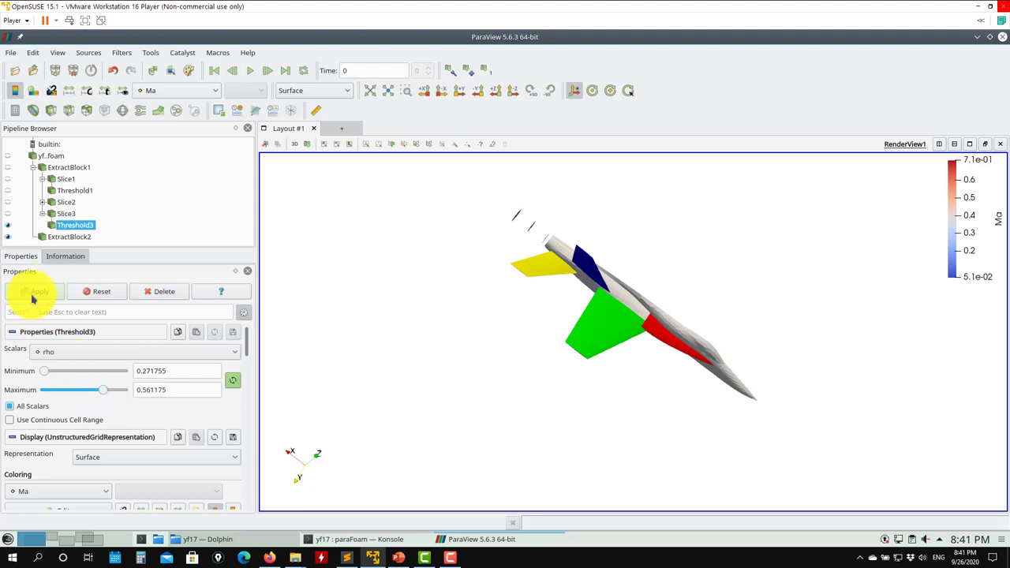
drag(505, 356, 496, 339)
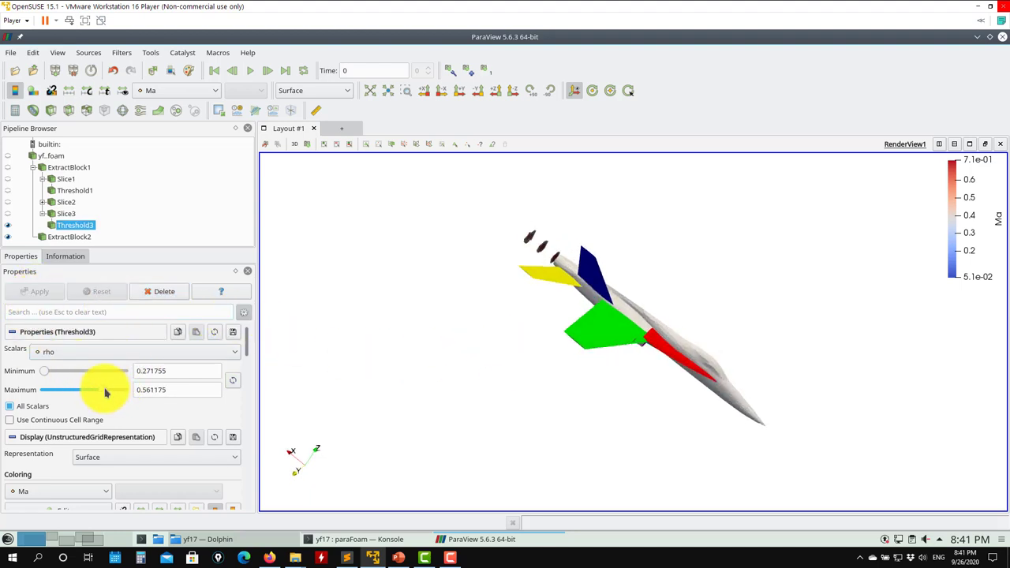
drag(105, 392, 115, 390)
click(38, 291)
drag(523, 379, 624, 370)
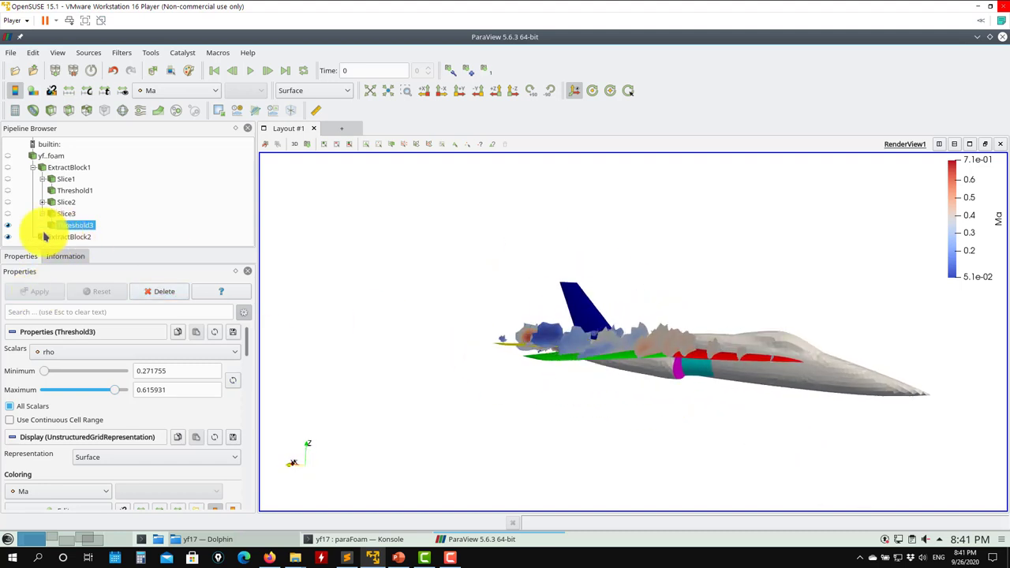
drag(660, 339, 373, 387)
drag(115, 390, 117, 389)
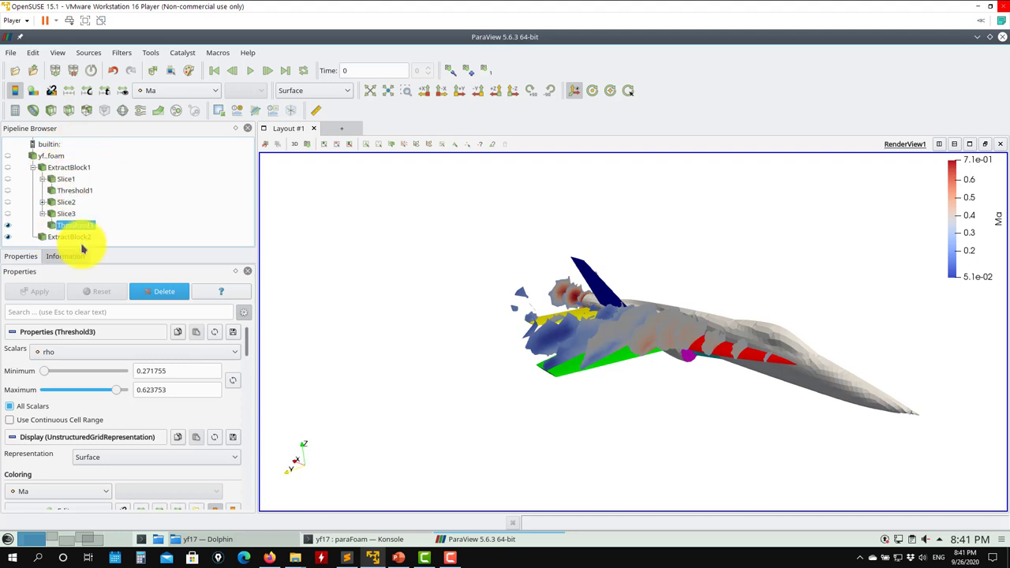
drag(450, 392, 485, 396)
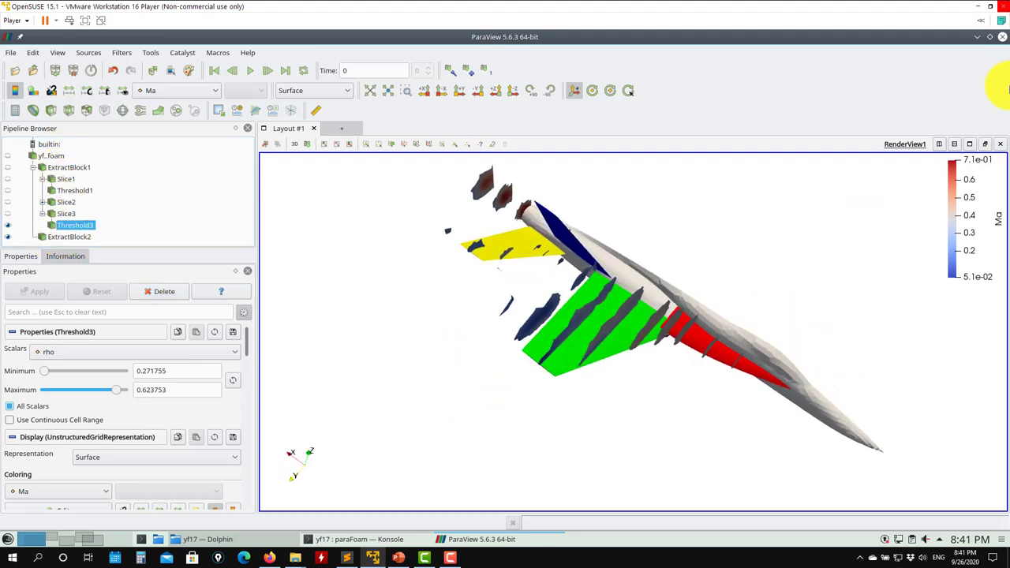
- Close the current ParaView session
click(10, 52)
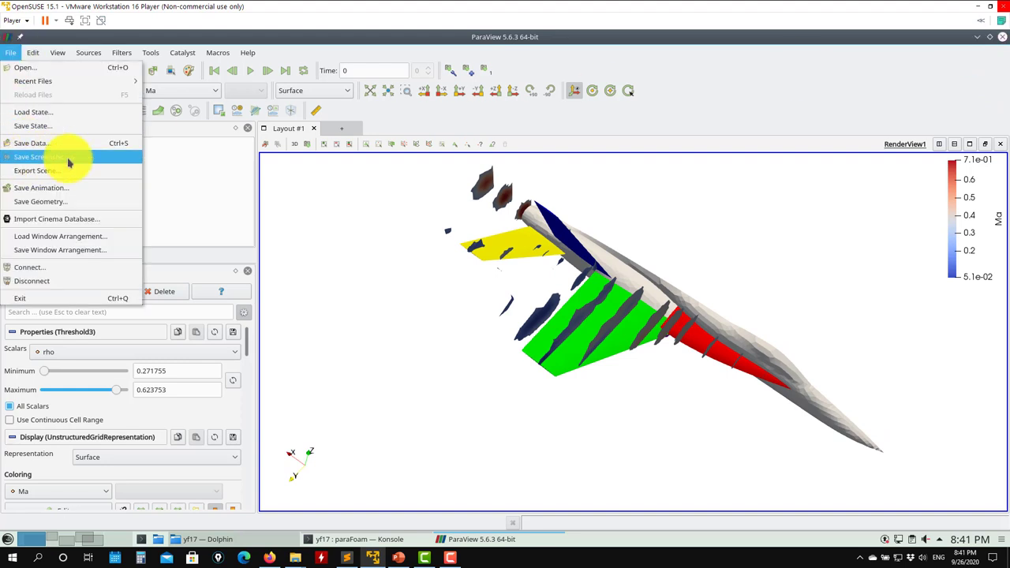
click(1001, 43)
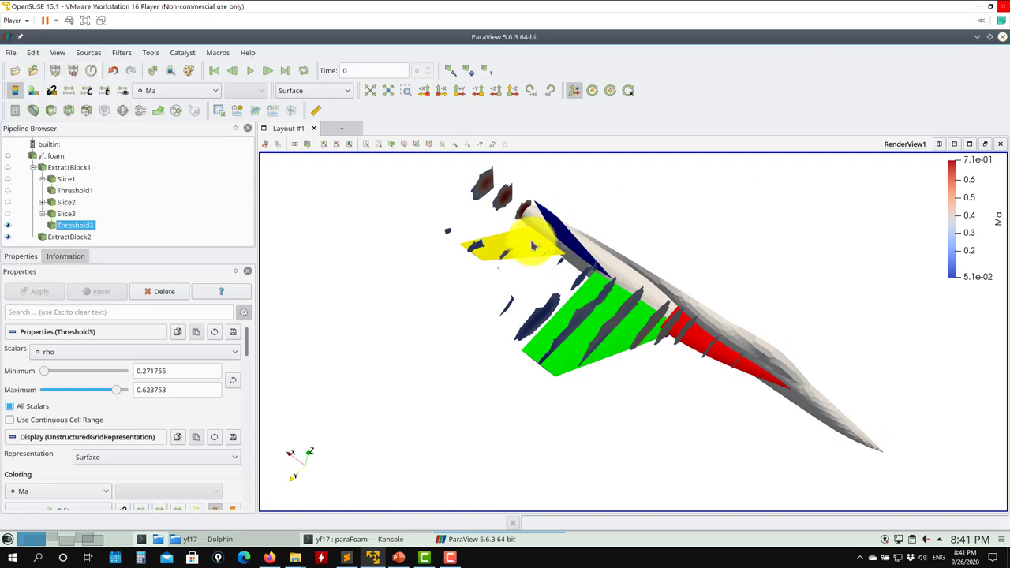
click(1002, 38)
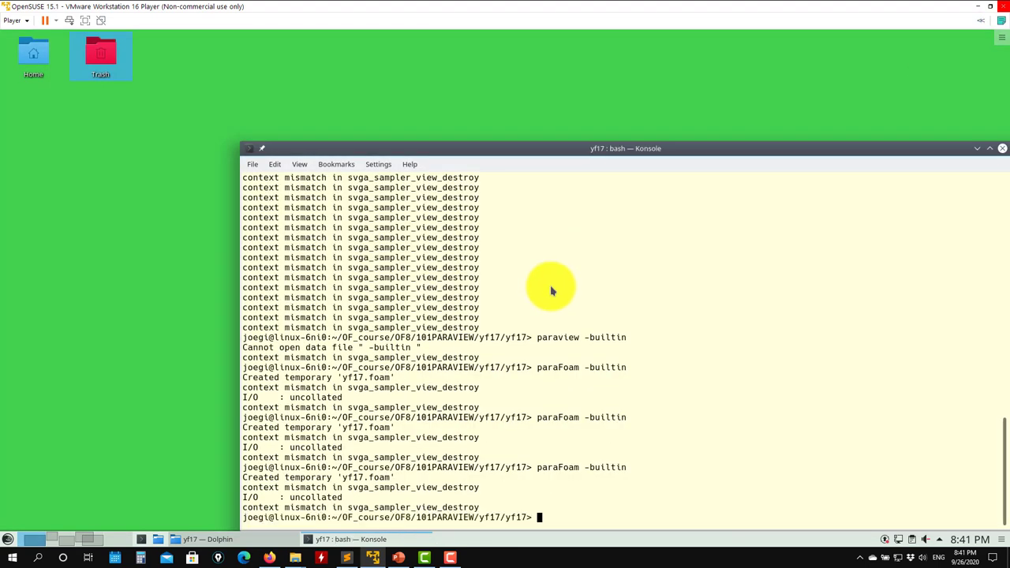
- List the yf17 case files in the Konsole terminal and relaunch the viewer with paraFoam -builtin
text(ls)
key(Return)
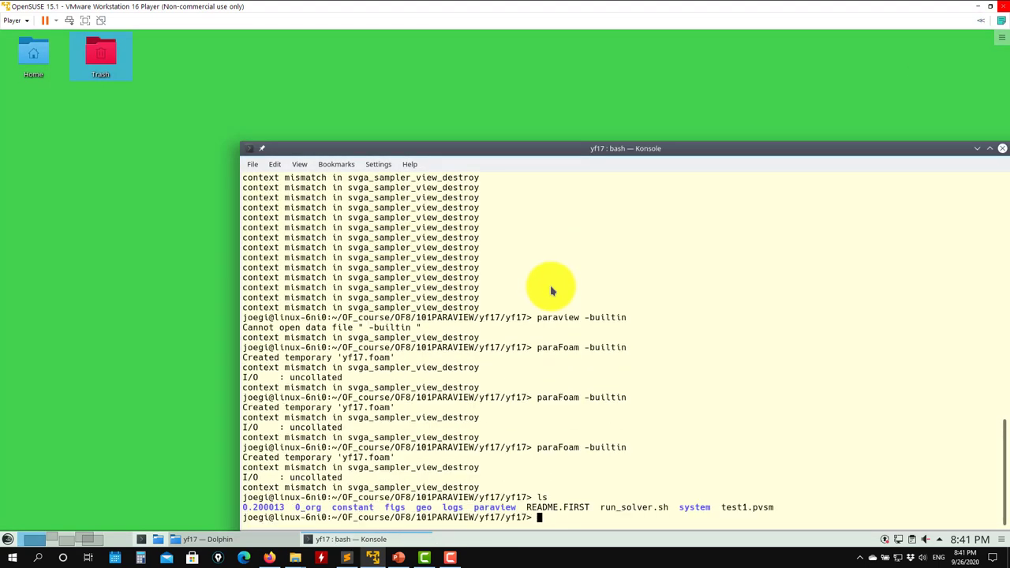
key(Return)
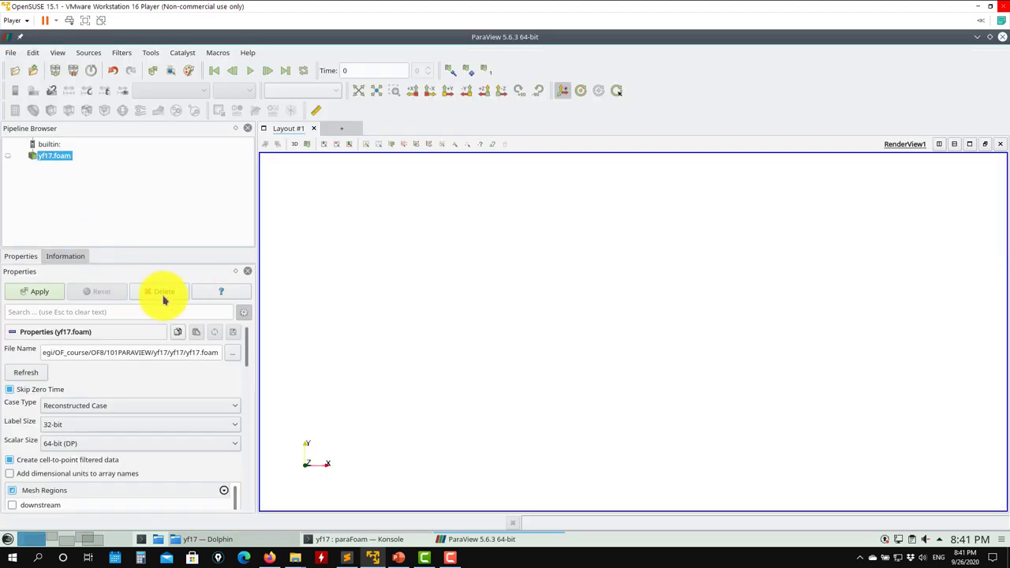
- Delete the default yf17.foam source and select the state file airplanesurface1.pvsm from the paraview folder for loading
click(163, 292)
click(10, 52)
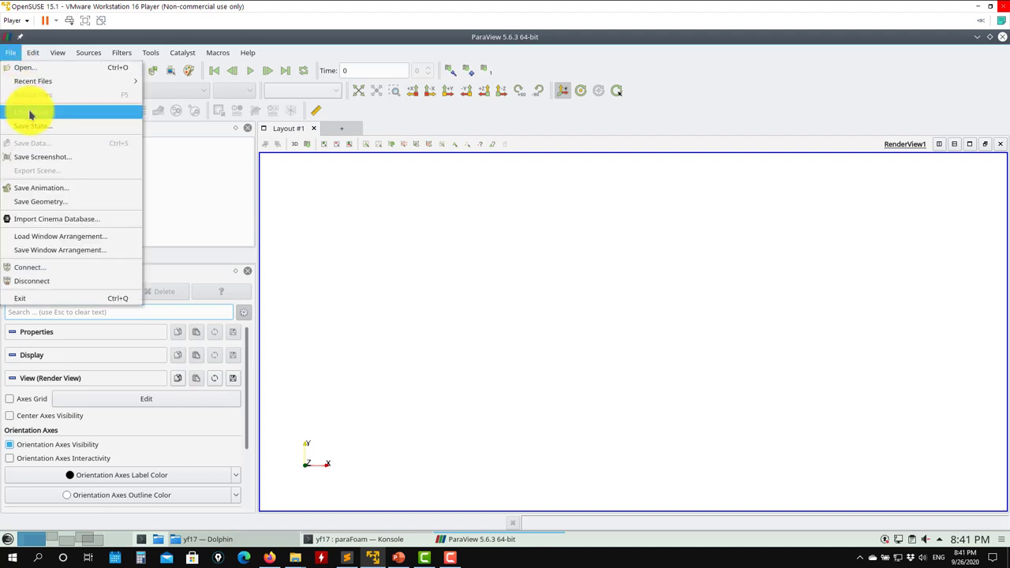
click(29, 113)
double_click(315, 175)
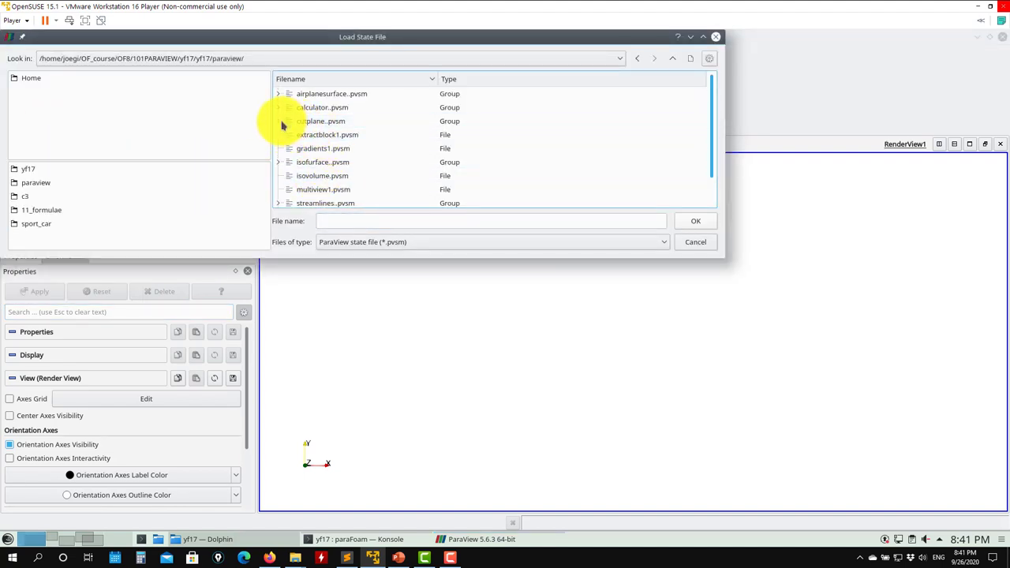
click(278, 94)
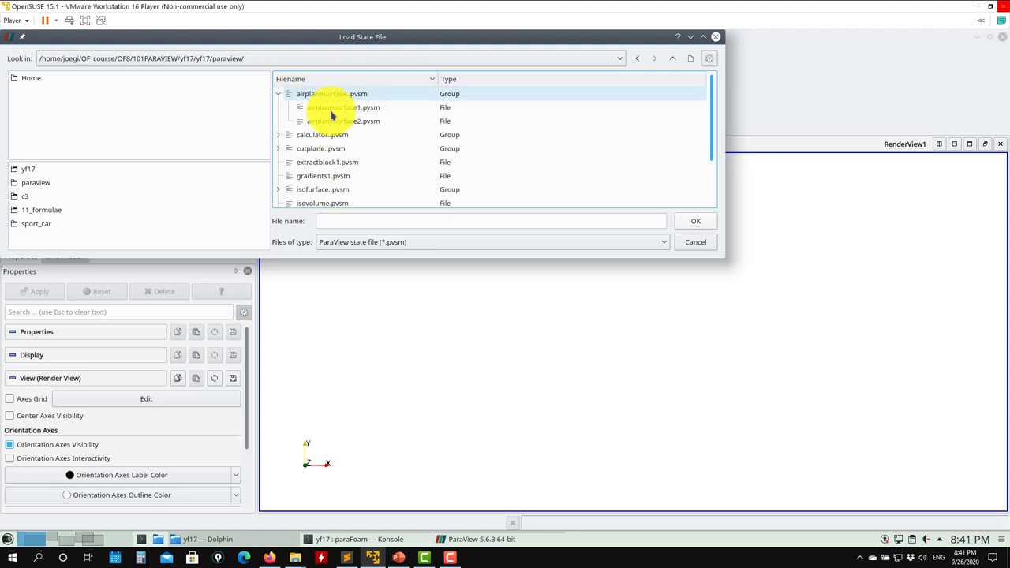
click(352, 107)
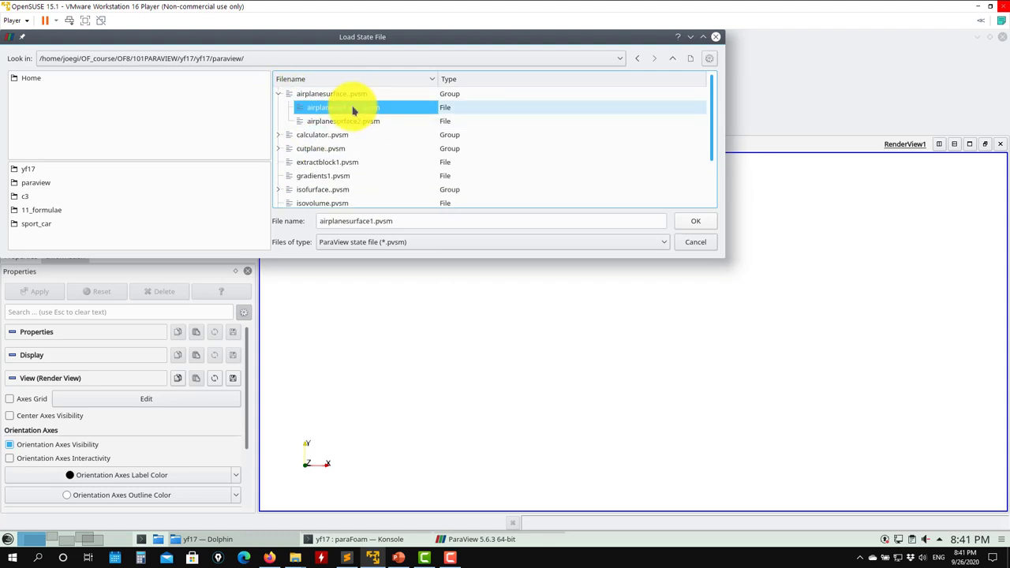
click(691, 224)
- Load the state with the Choose File Names option, using yf17.foam as its data file, and fit the aircraft in view
click(550, 175)
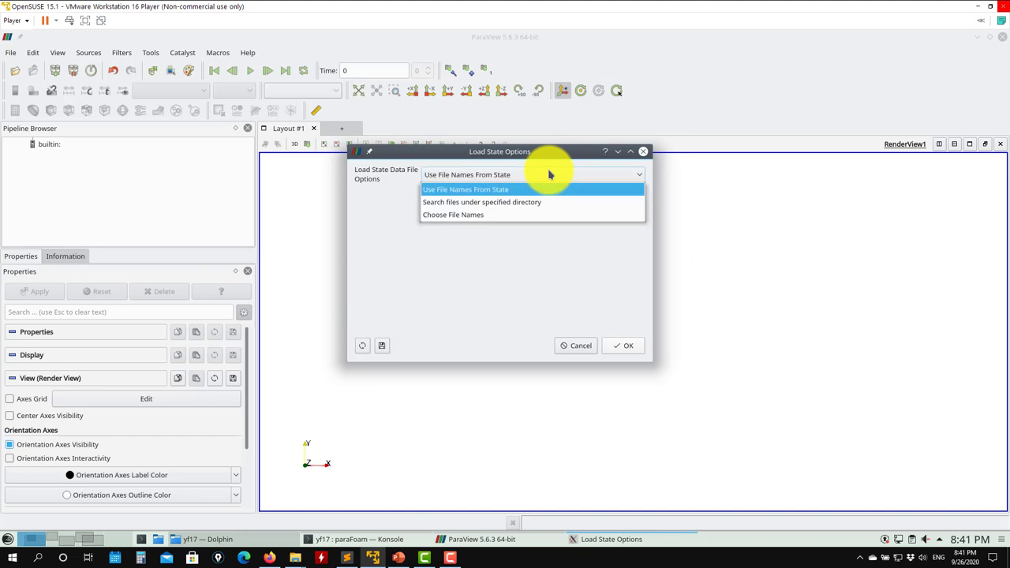
click(461, 213)
click(632, 212)
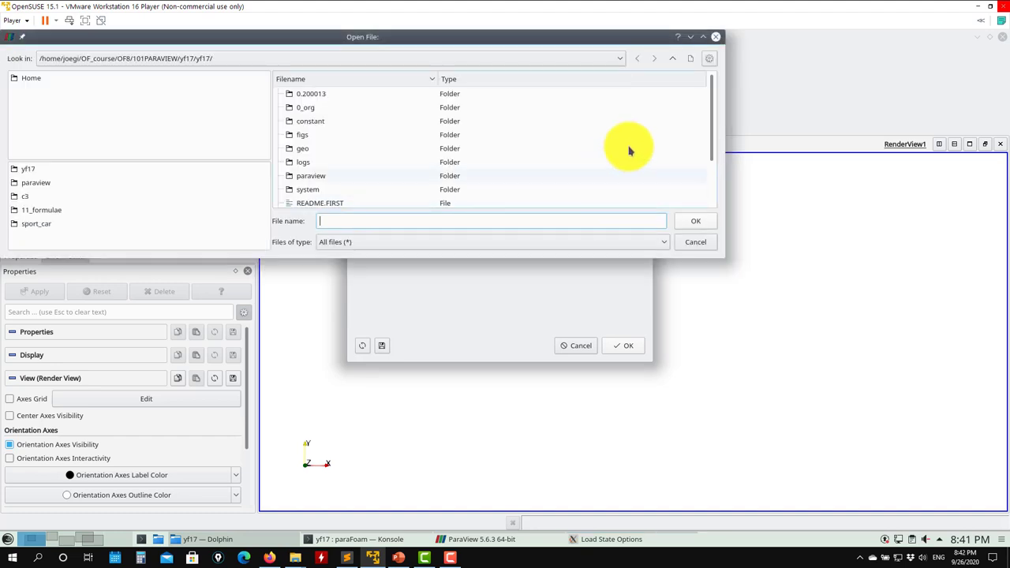
scroll(712, 119, down, 2)
click(314, 191)
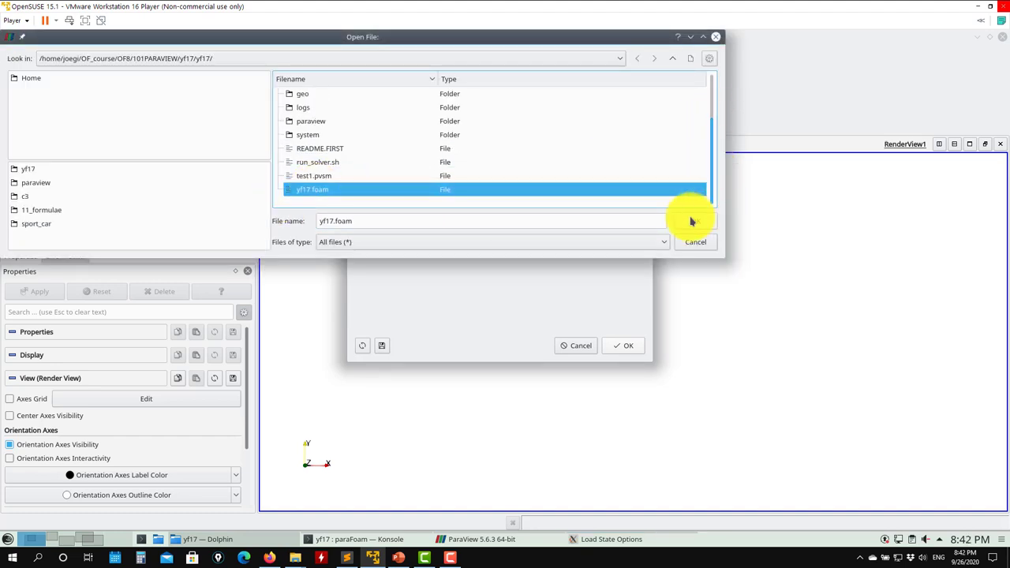
click(693, 221)
click(625, 345)
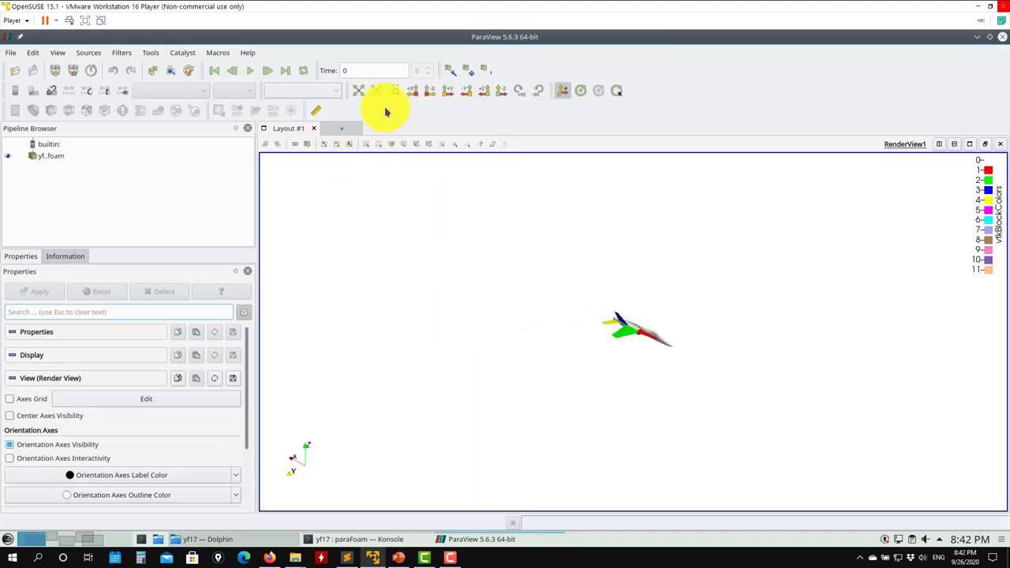
click(359, 91)
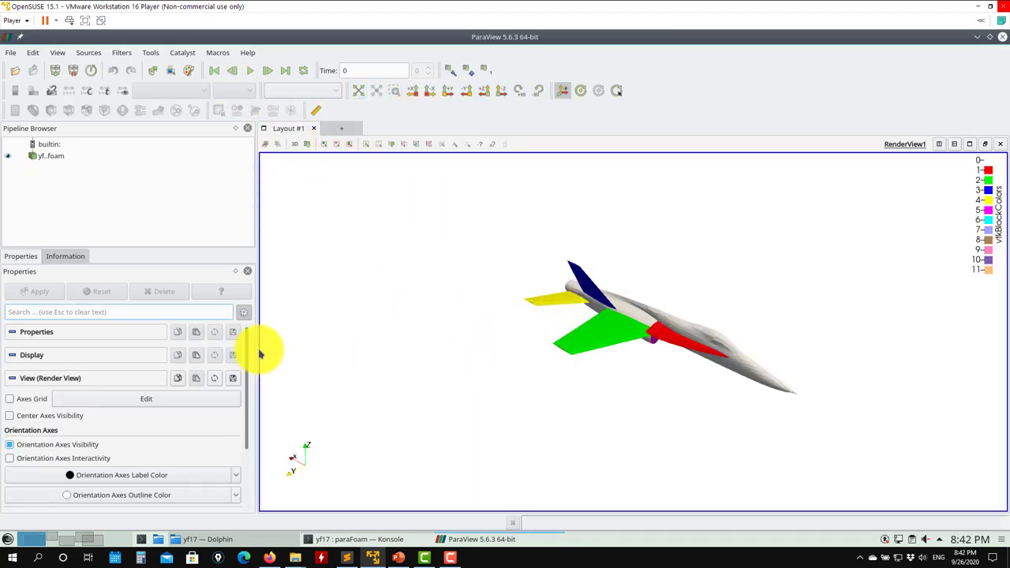
- Delete the loaded yf..foam source and select the state file airplanesurface2.pvsm for loading
right_click(43, 157)
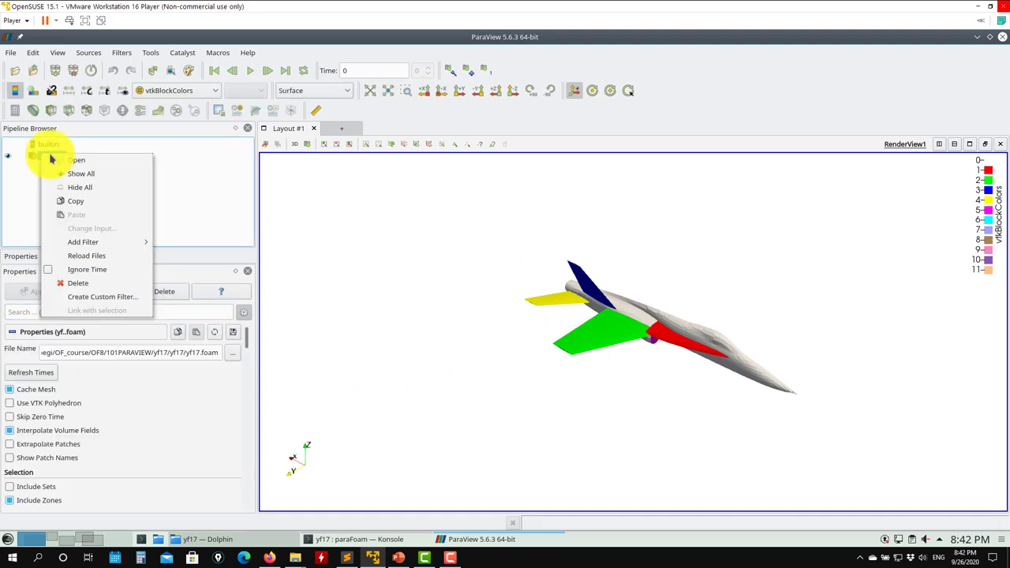
click(79, 281)
click(11, 54)
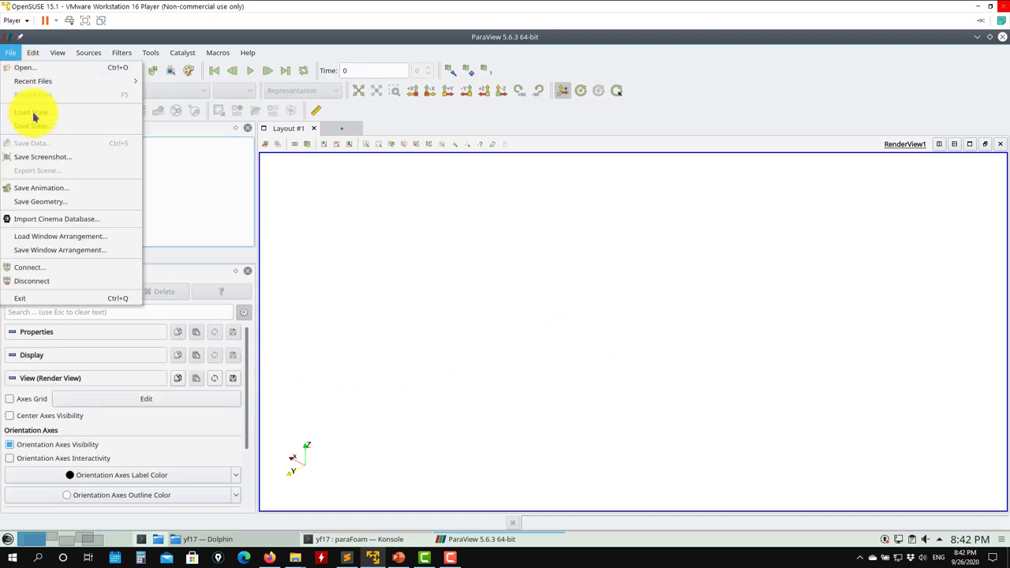
click(34, 117)
click(280, 98)
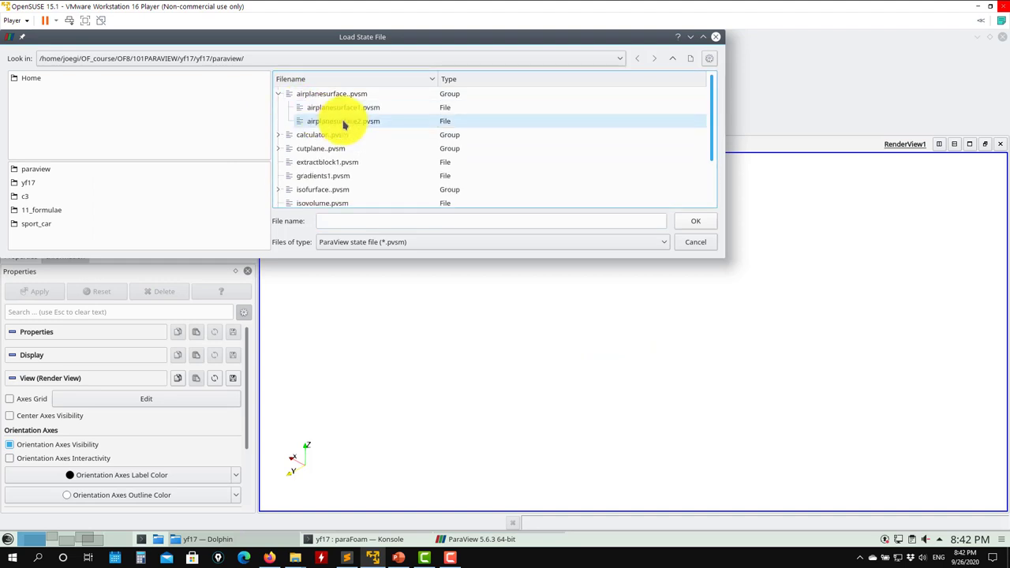
click(343, 122)
click(679, 221)
- Load the airplanesurface2 state with the Choose File Names option, using yf17.foam as its data file
click(590, 175)
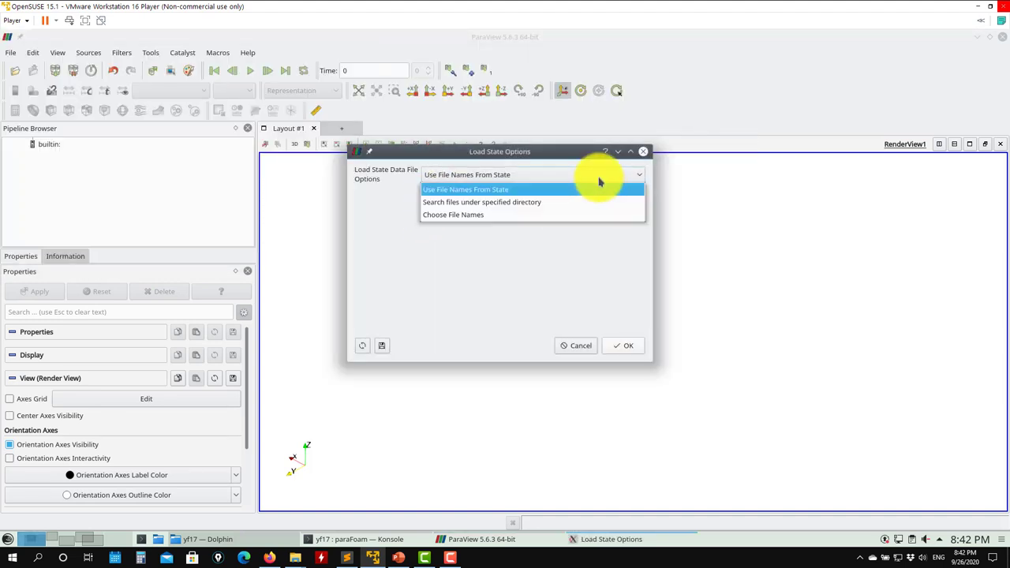
click(455, 216)
click(638, 211)
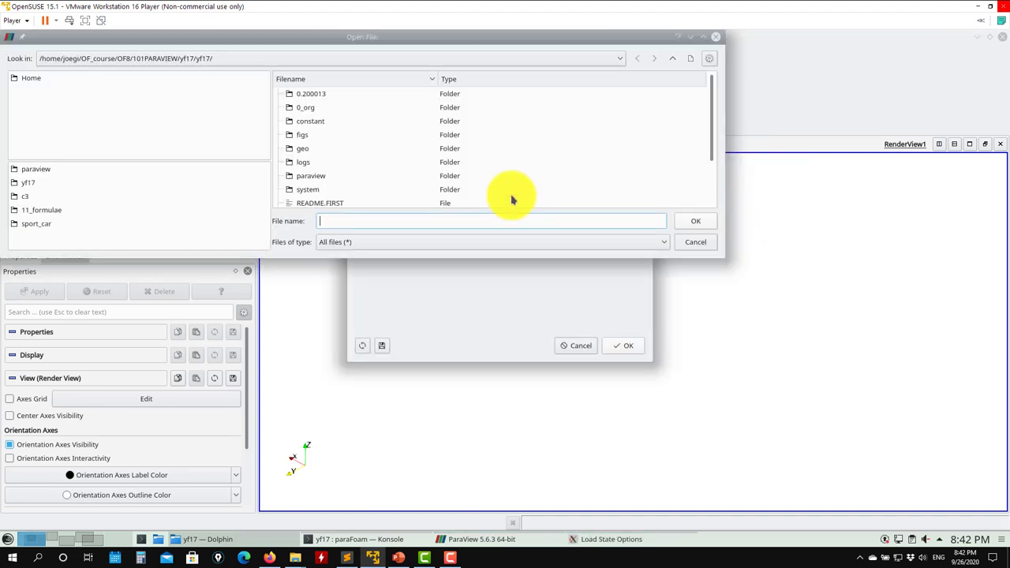
scroll(384, 180, down, 3)
click(320, 190)
click(690, 220)
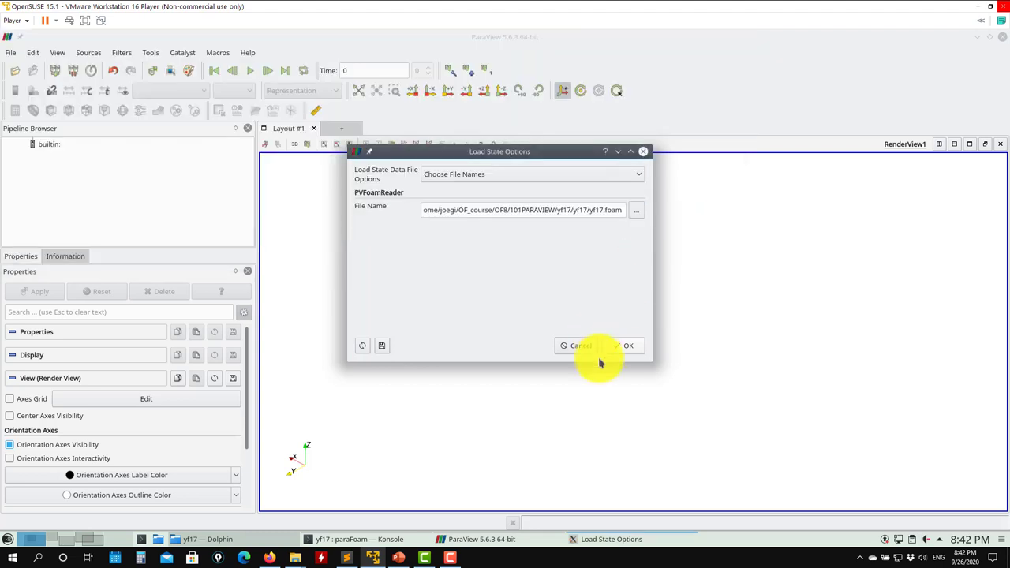
click(617, 344)
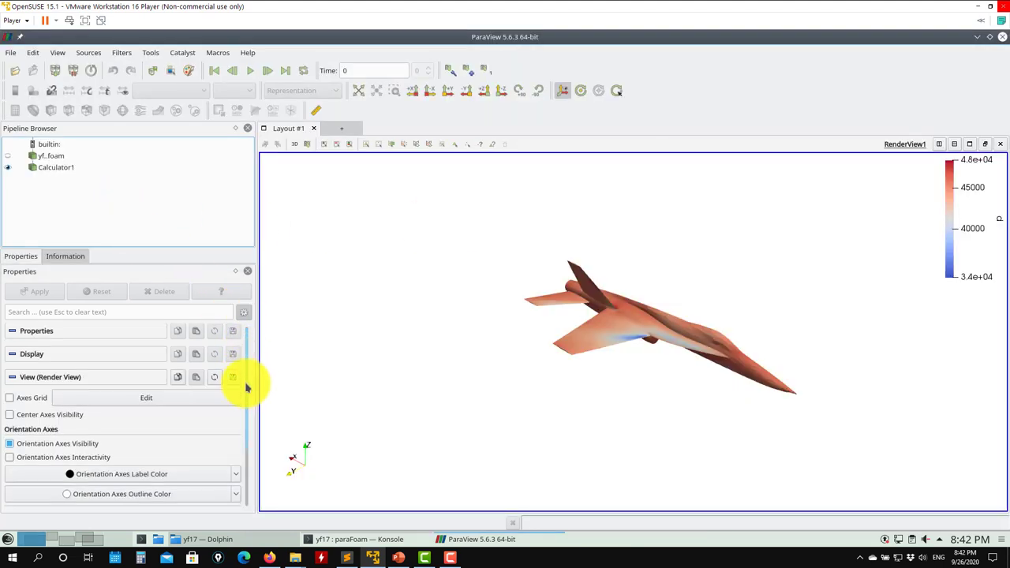
- Advance to the last time step and examine the properties of Calculator1
drag(248, 384, 242, 477)
scroll(242, 476, up, 2)
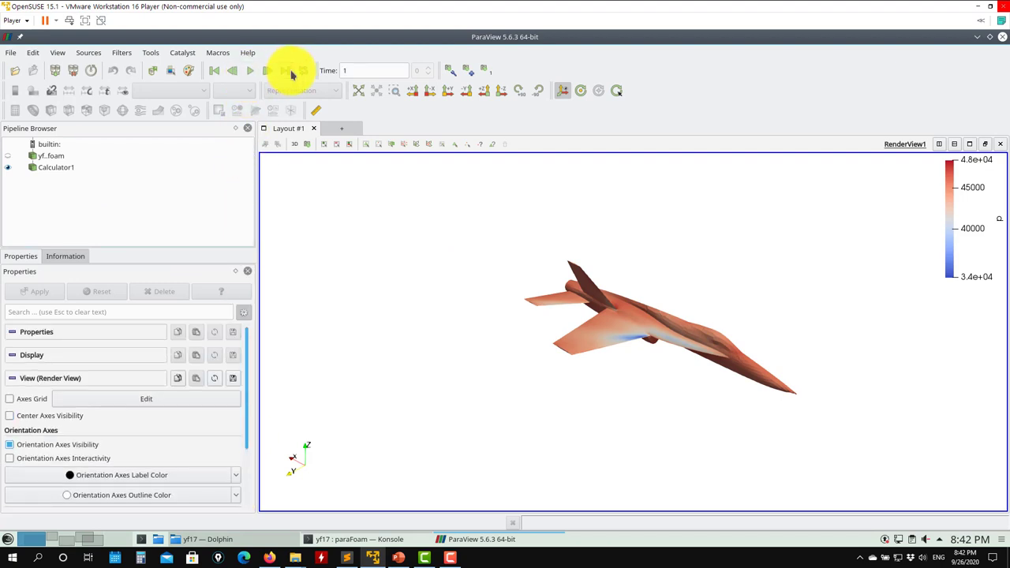
click(62, 167)
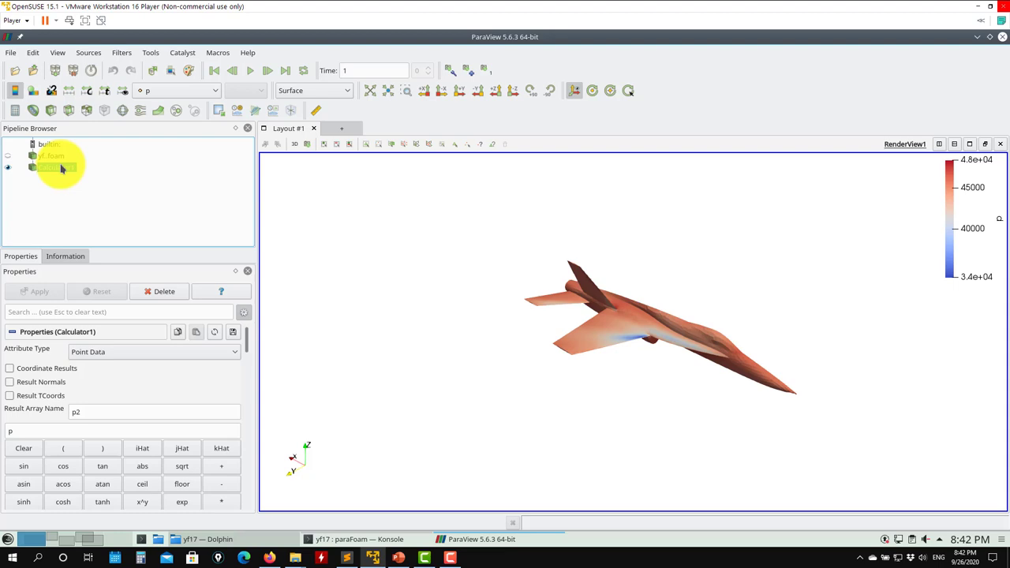
- Close the session, list the yf17 case files in the Konsole terminal, and relaunch the viewer with paraFoam -builtin
click(1002, 38)
text(l)
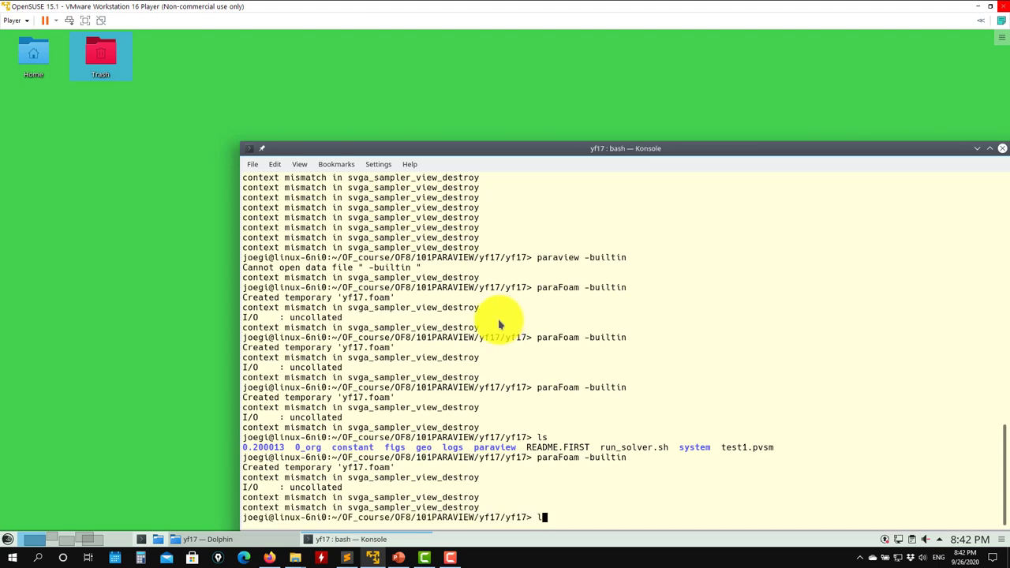
text(s)
key(Return)
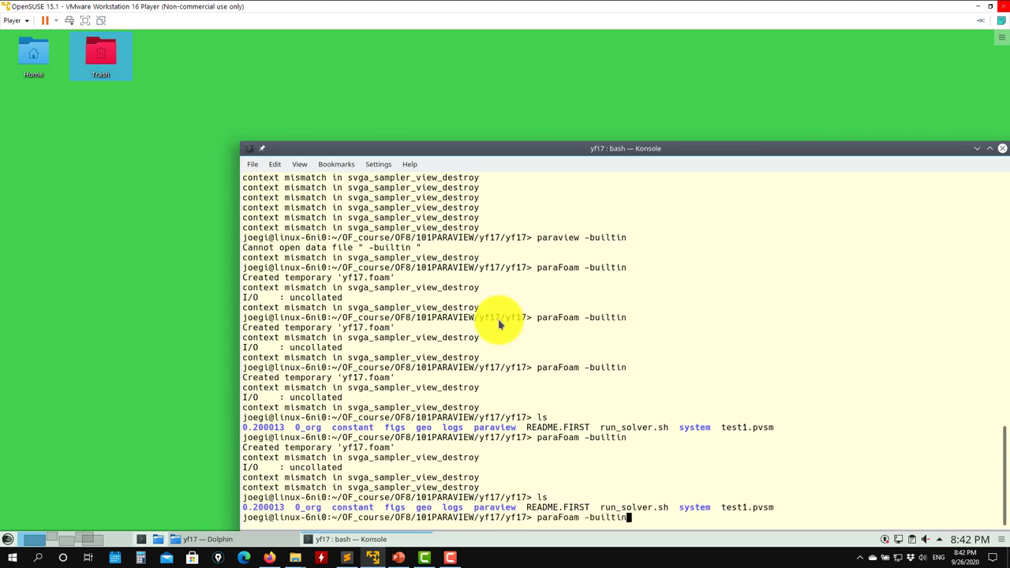
key(Return)
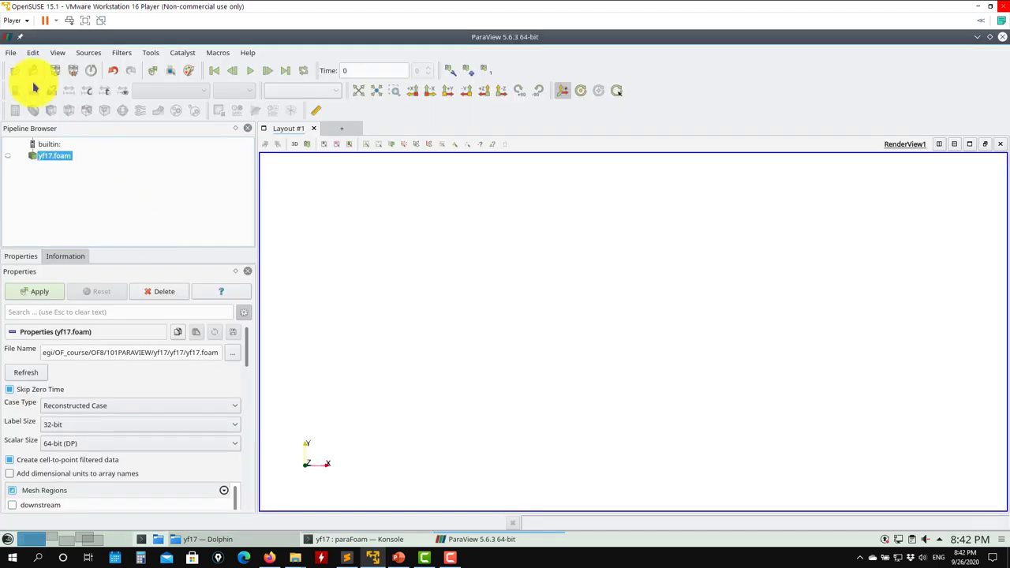
- Delete the default yf17.foam source and browse the saved state files in the paraview folder for loading
click(151, 291)
click(11, 52)
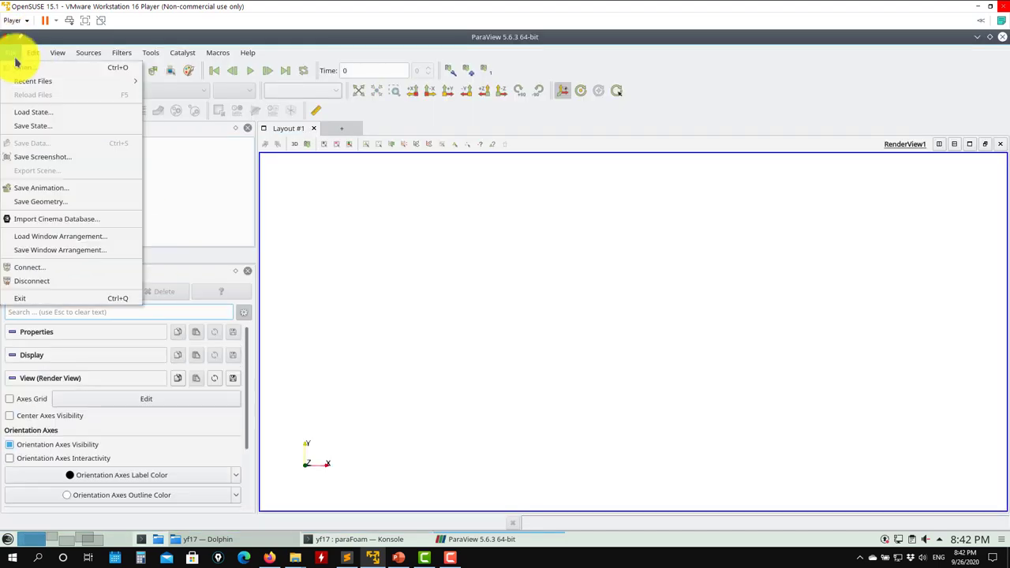
click(33, 114)
click(323, 175)
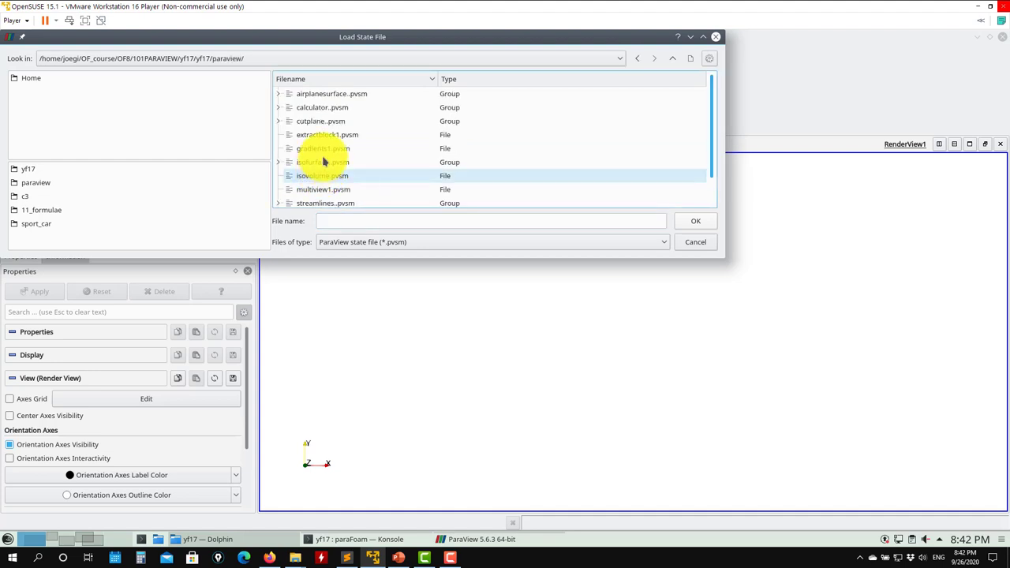
scroll(323, 162, down, 1)
click(298, 190)
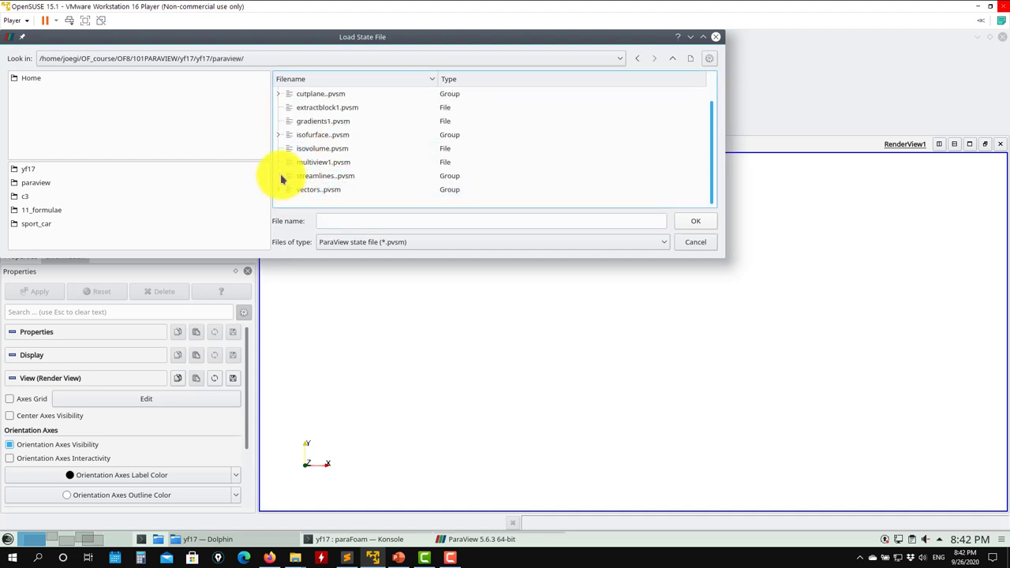
scroll(300, 166, up, 1)
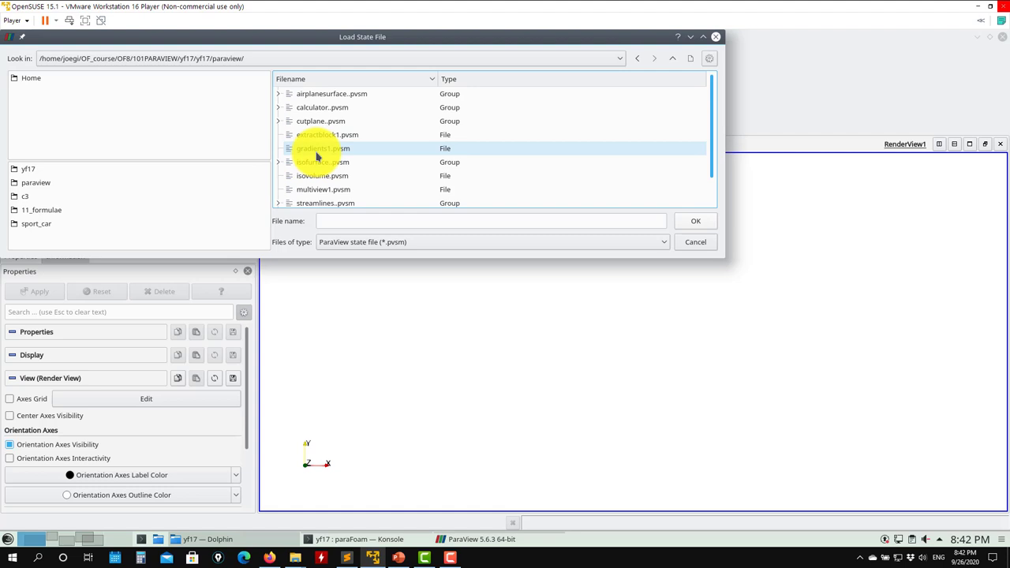
- Load the state calculator1.pvsm from the calculator group with the Use File Names From State option
click(279, 120)
click(279, 108)
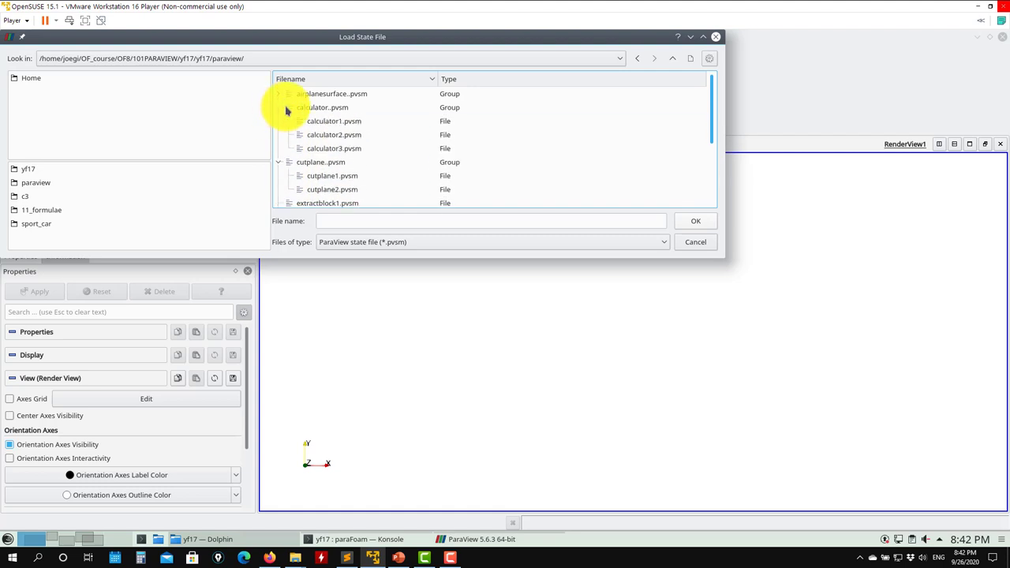
click(345, 122)
click(695, 221)
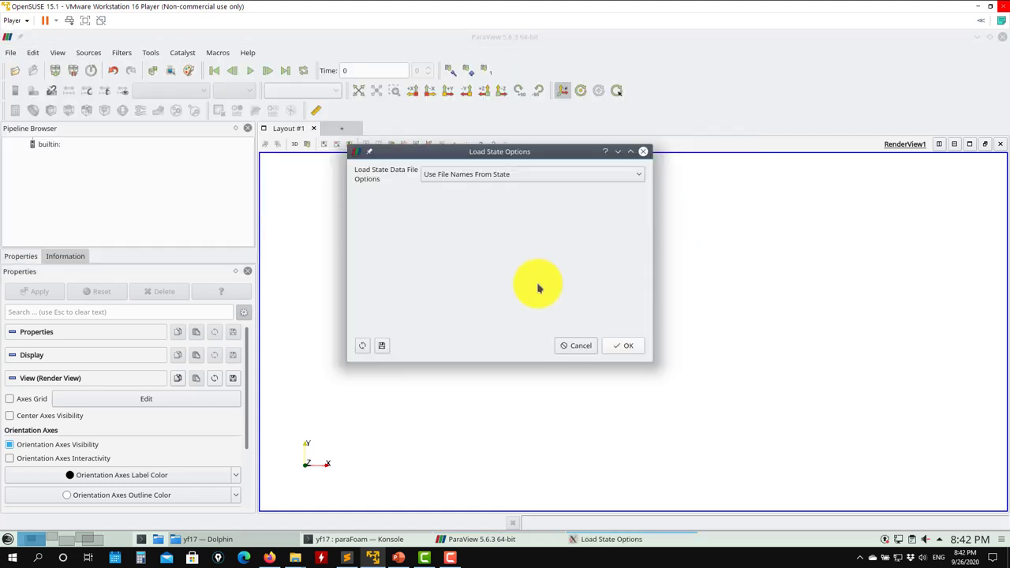
click(624, 345)
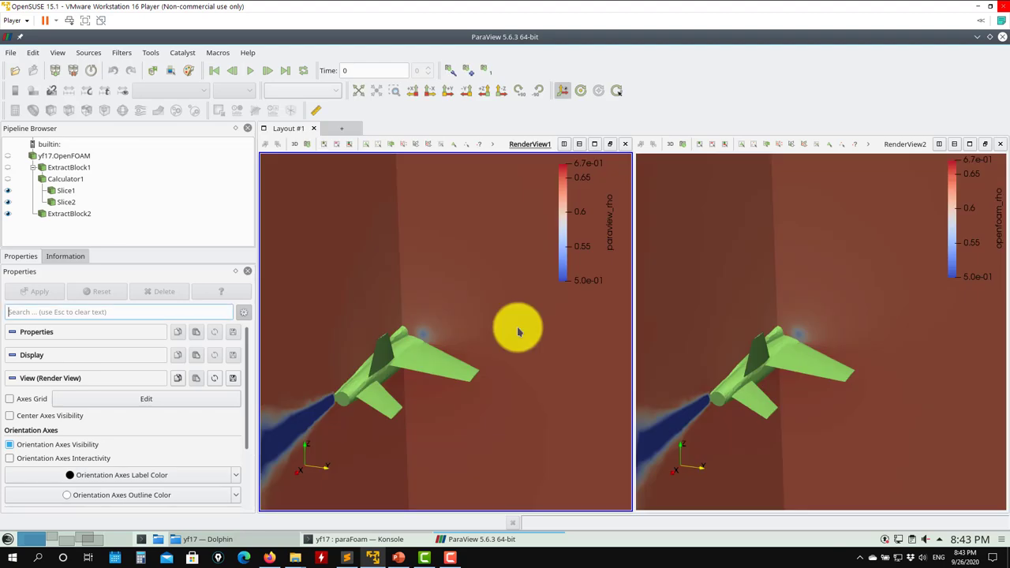
- Compare the paraview_rho and openfoam_rho slices in the two render views and inspect the ExtractBlock1 source feeding them
drag(545, 363, 601, 321)
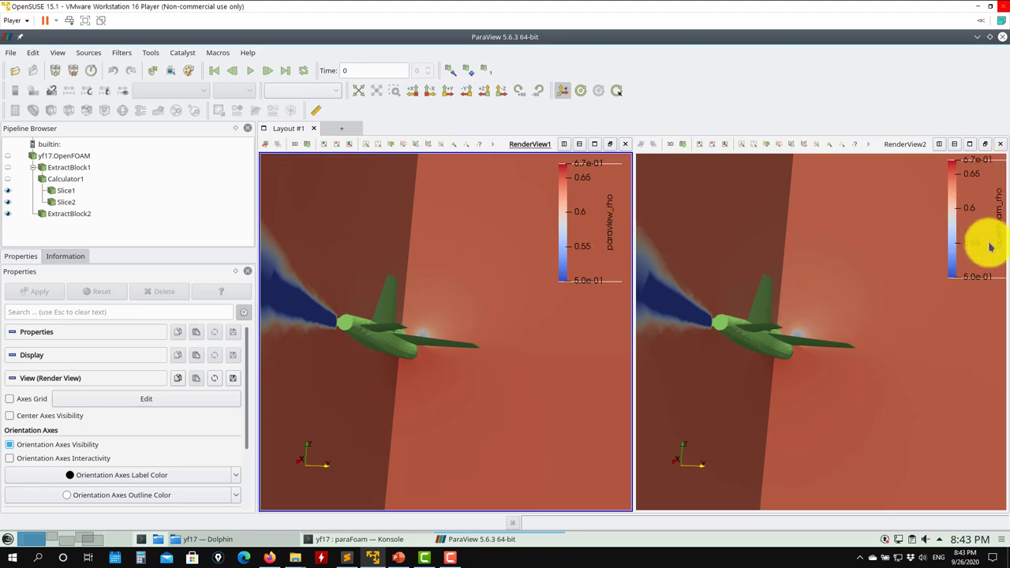
mouse_move(893, 349)
mouse_down()
mouse_move(828, 367)
mouse_move(789, 354)
mouse_move(884, 356)
mouse_up()
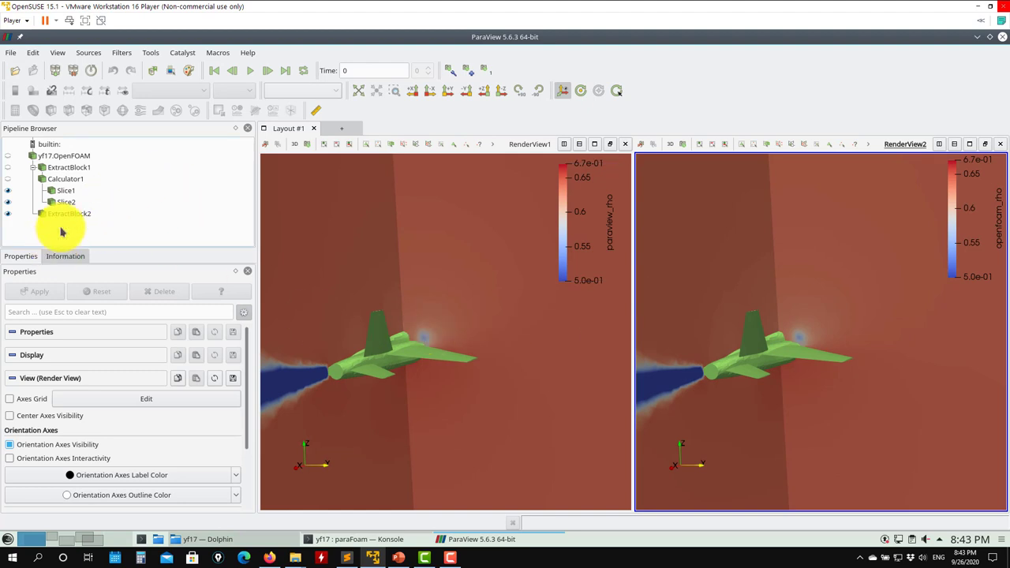
click(69, 158)
click(56, 168)
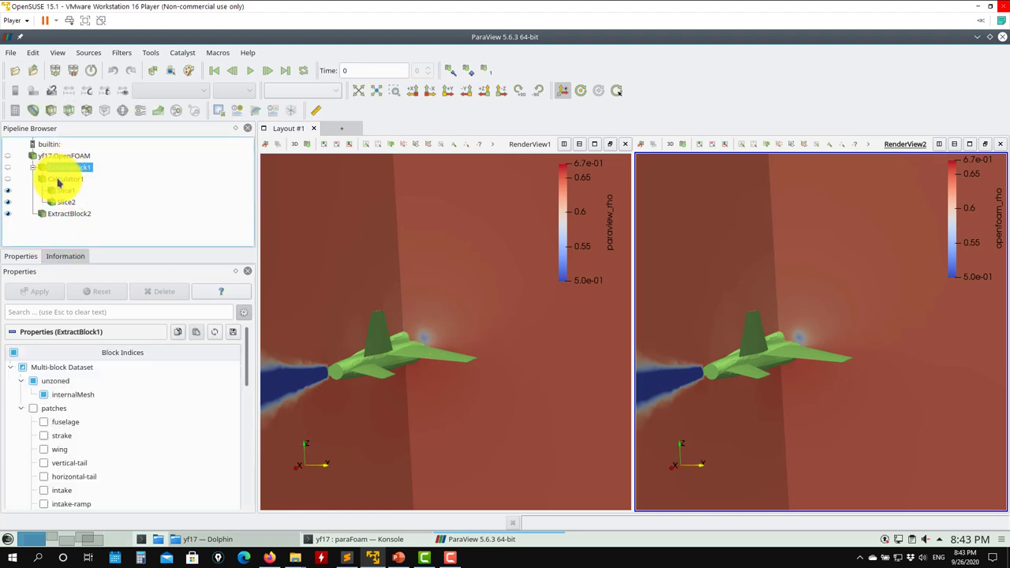
- Review the result array name and the density expression defined in Calculator1
click(57, 182)
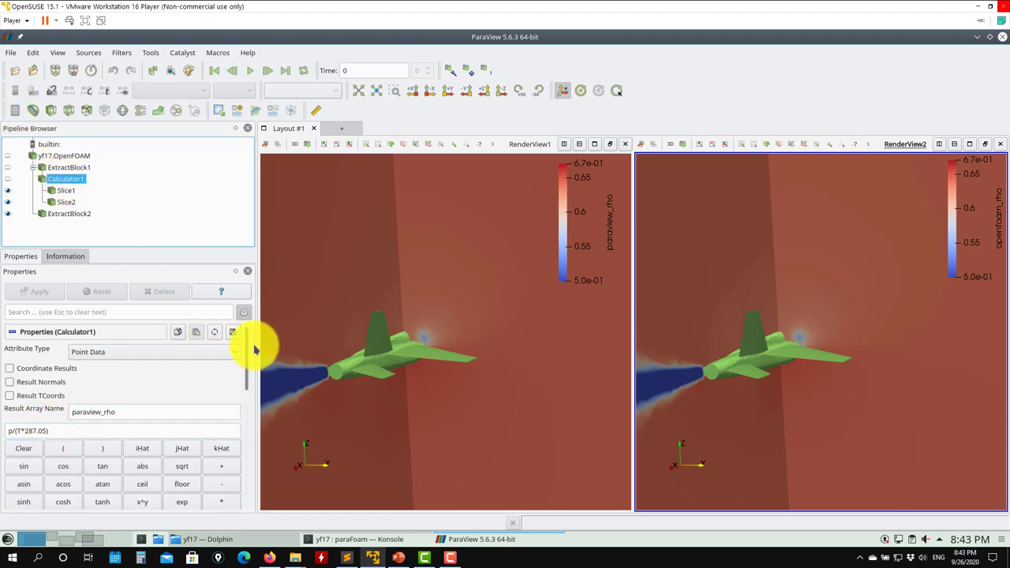
scroll(253, 347, down, 1)
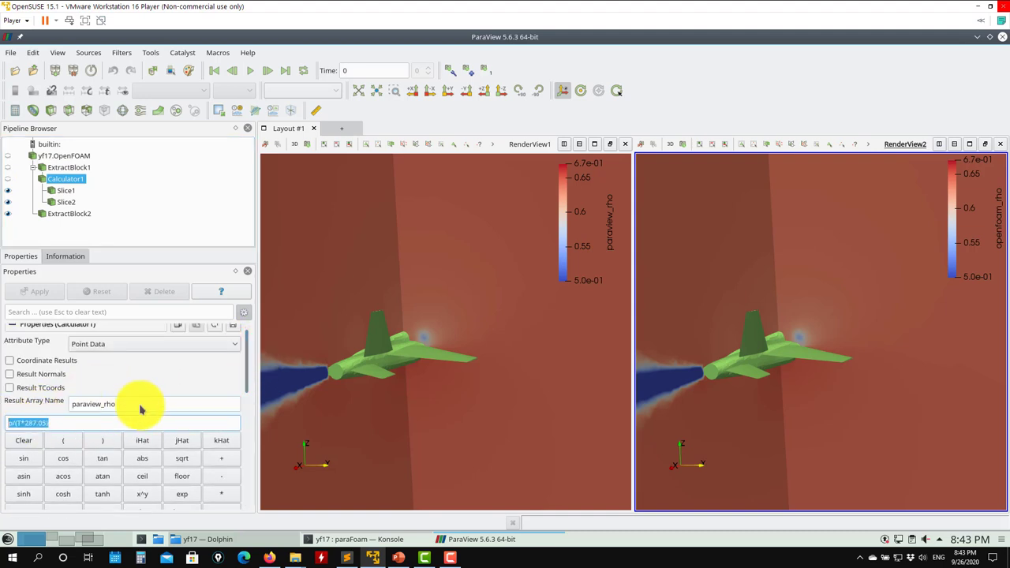
drag(140, 406, 11, 406)
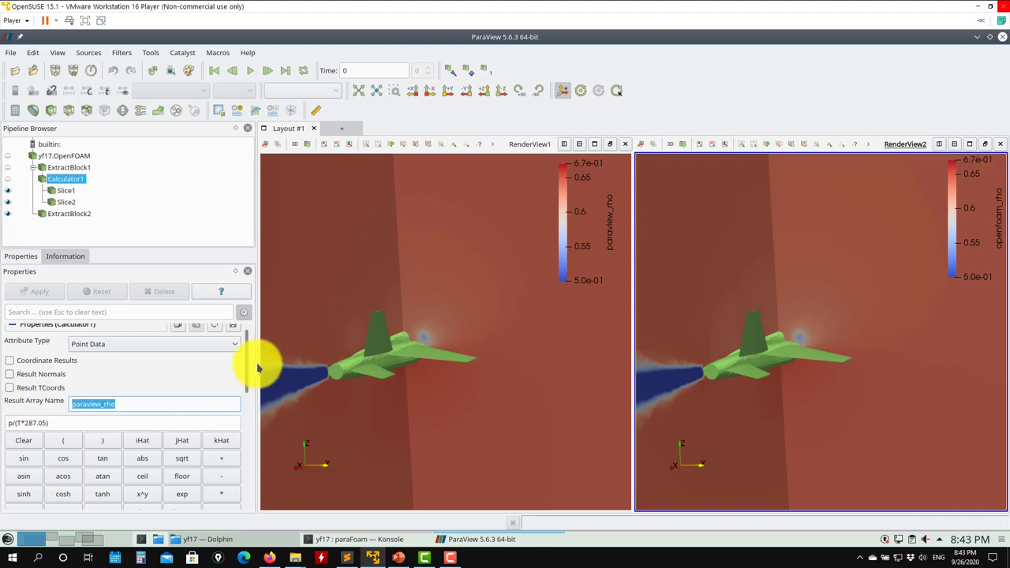
scroll(244, 395, down, 5)
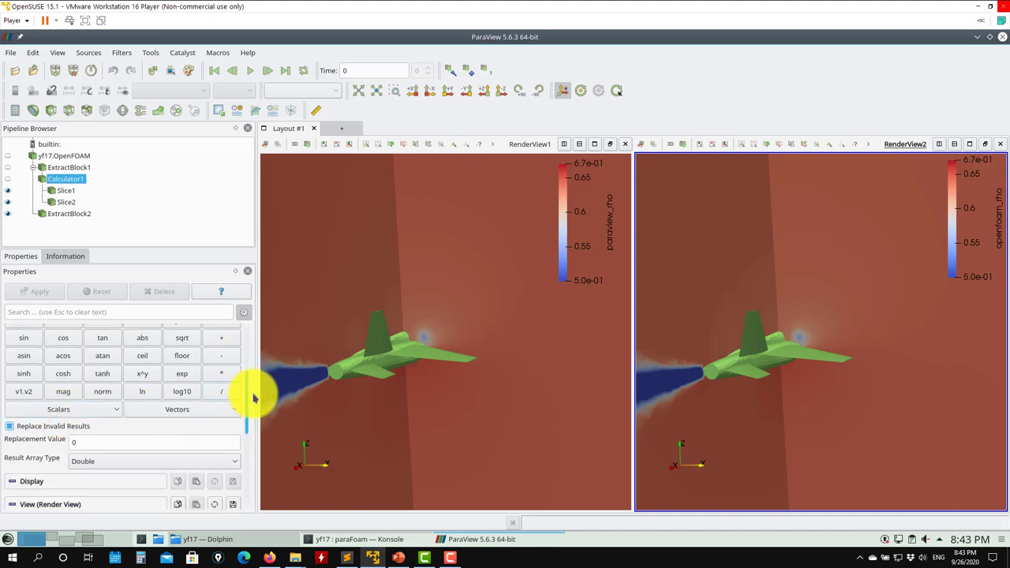
scroll(246, 383, up, 3)
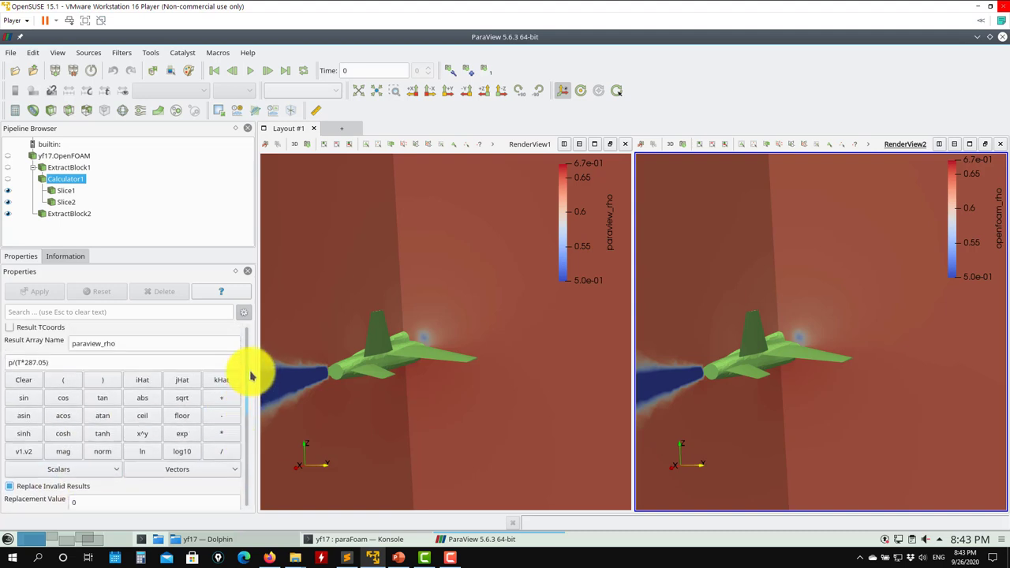
- Check which scalar and vector variables are available to the Calculator1 expression and review its remaining settings
click(107, 471)
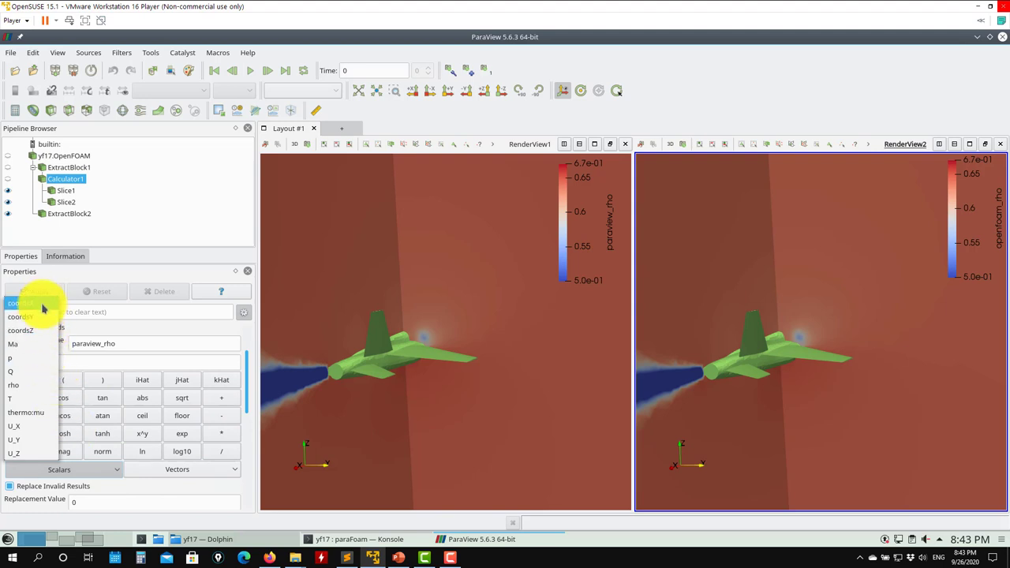
click(112, 369)
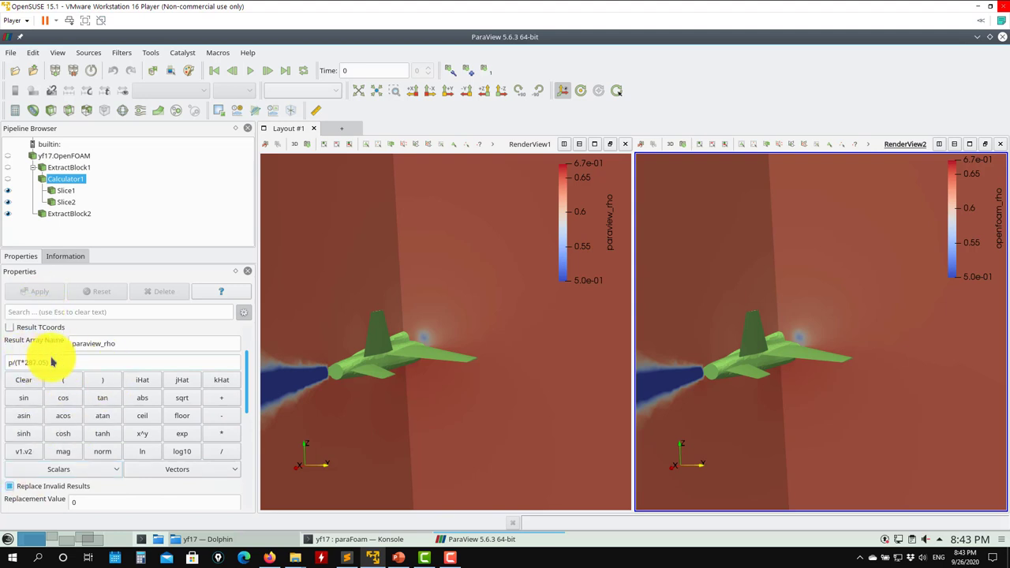
click(203, 469)
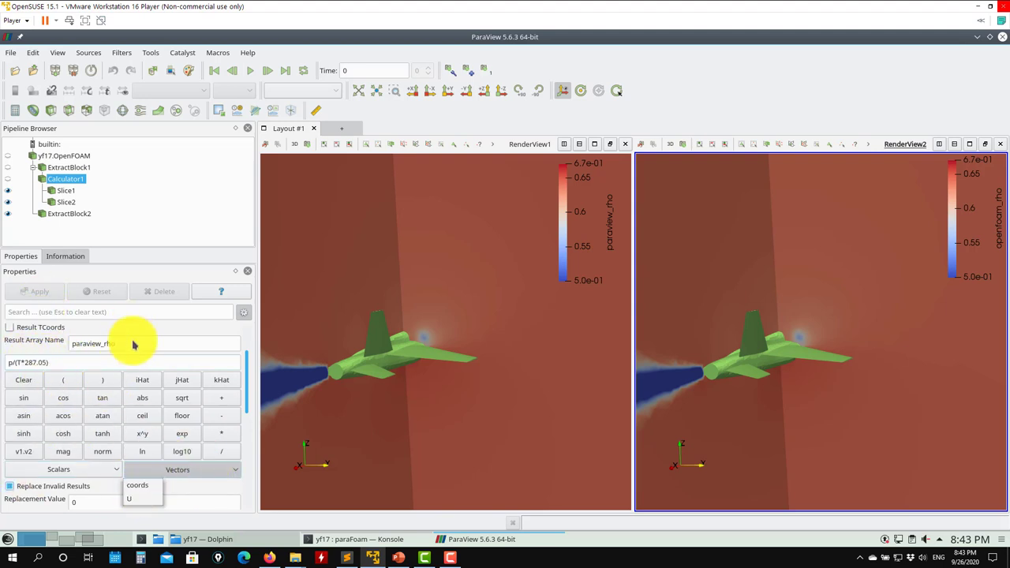
click(103, 365)
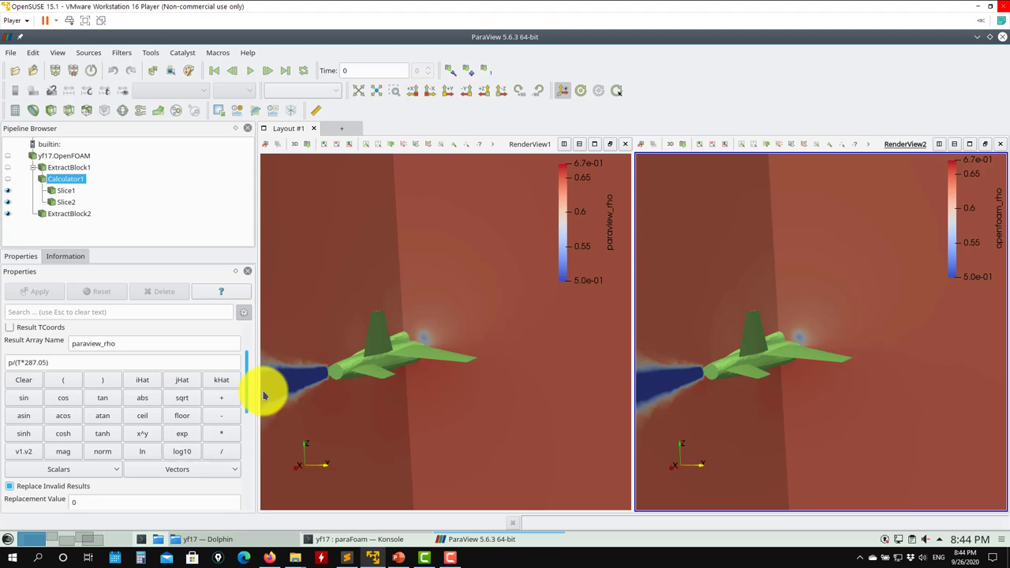
drag(245, 387, 248, 416)
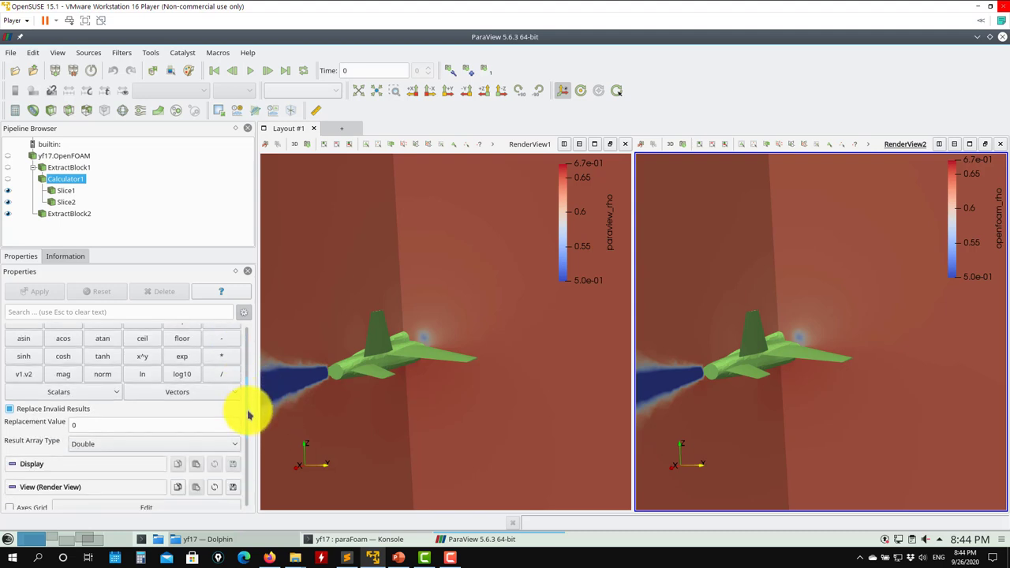
drag(248, 416, 241, 393)
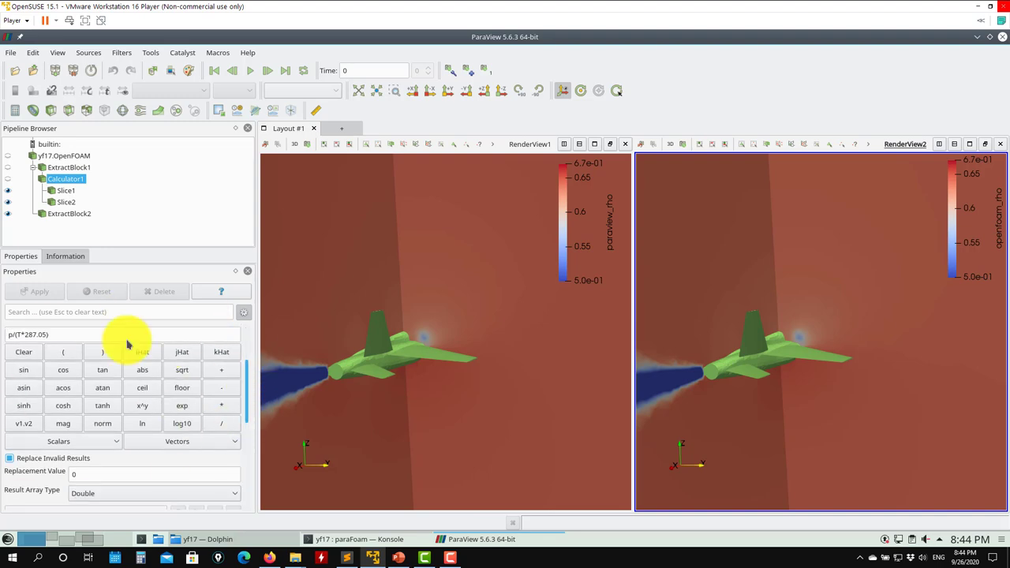
- Hide Slice1 and Slice2 in RenderView1 to inspect the airplane alone, and show Slice1 again
drag(513, 354, 552, 349)
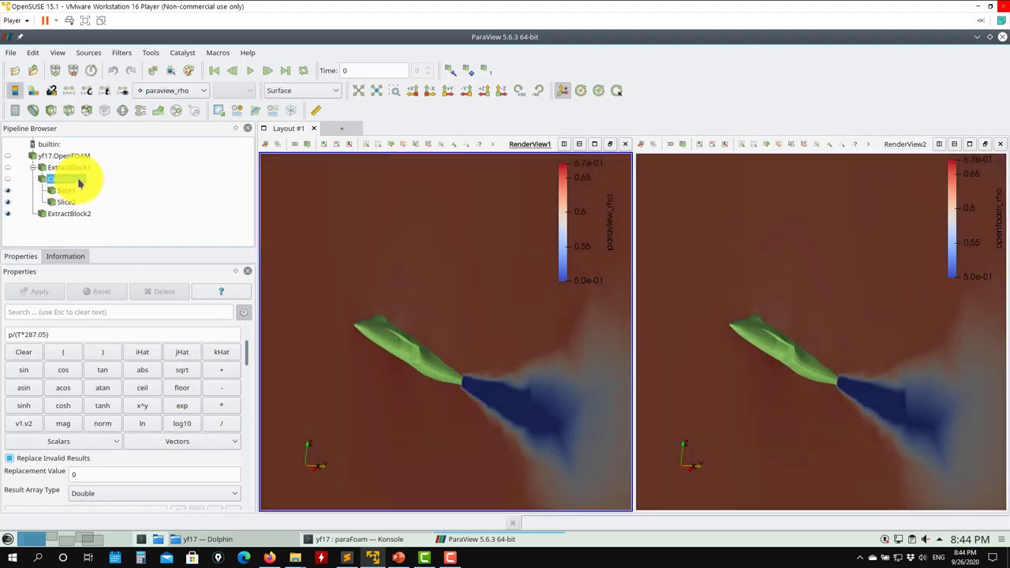
click(13, 191)
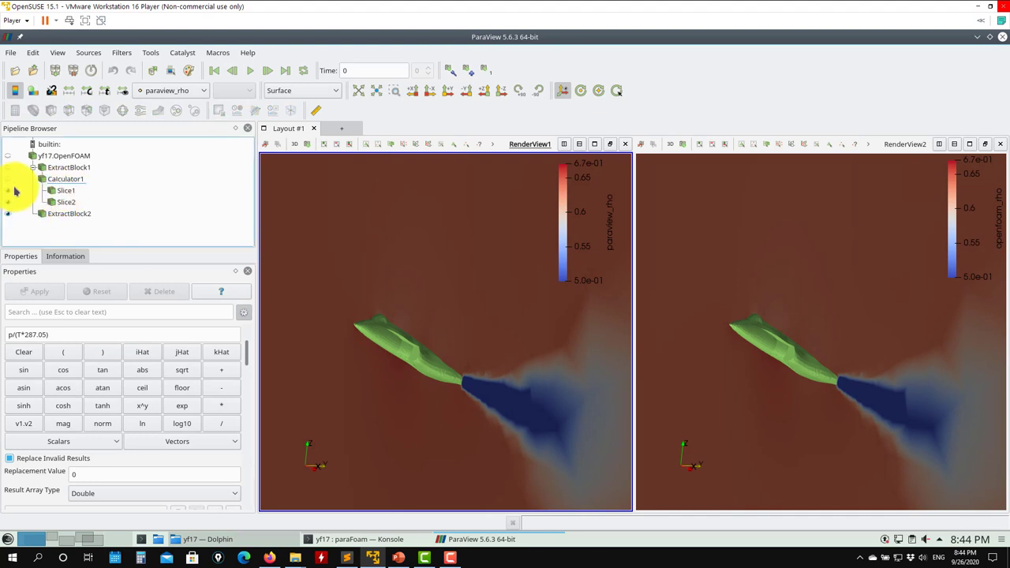
click(9, 202)
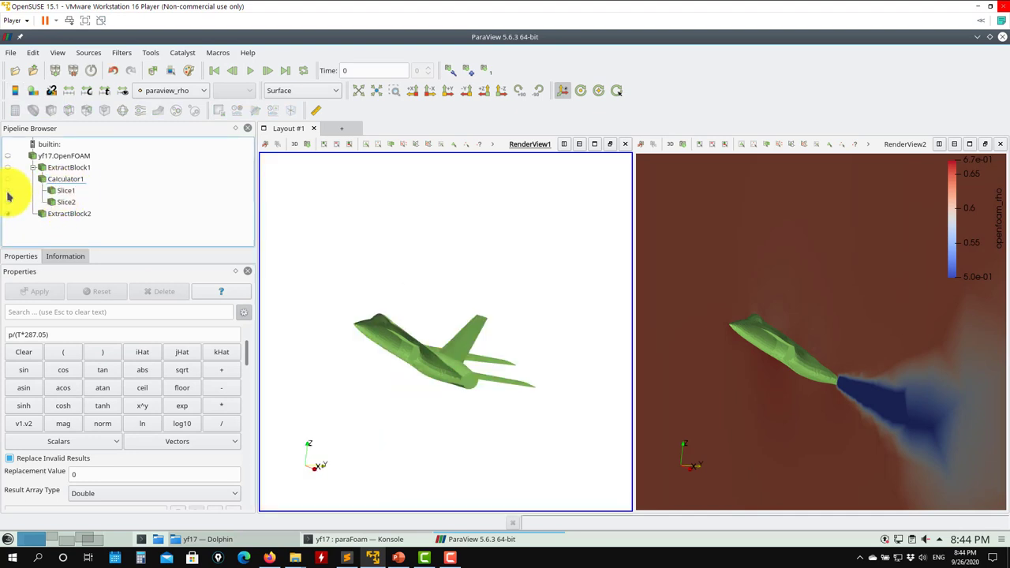
click(9, 190)
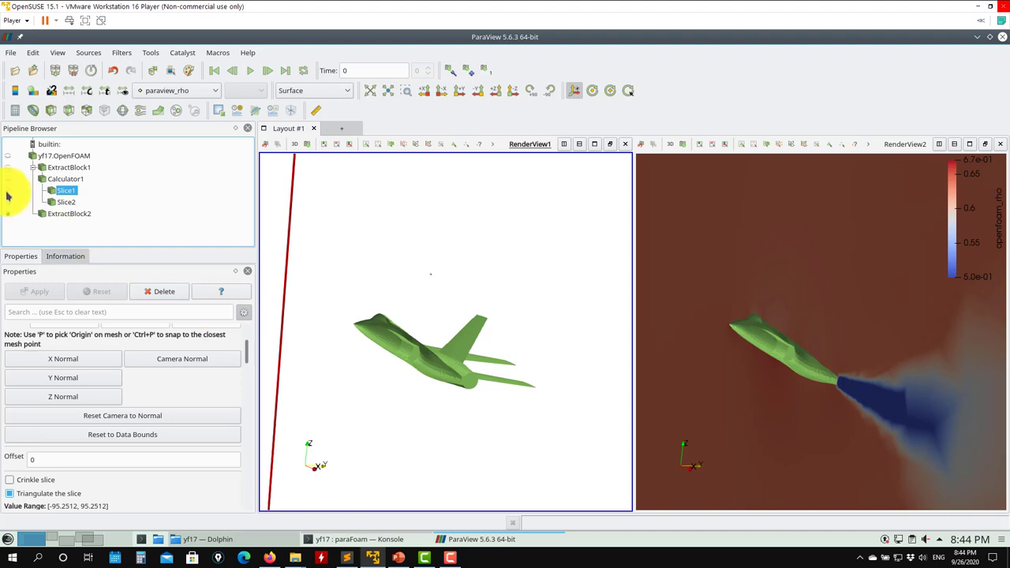
click(8, 193)
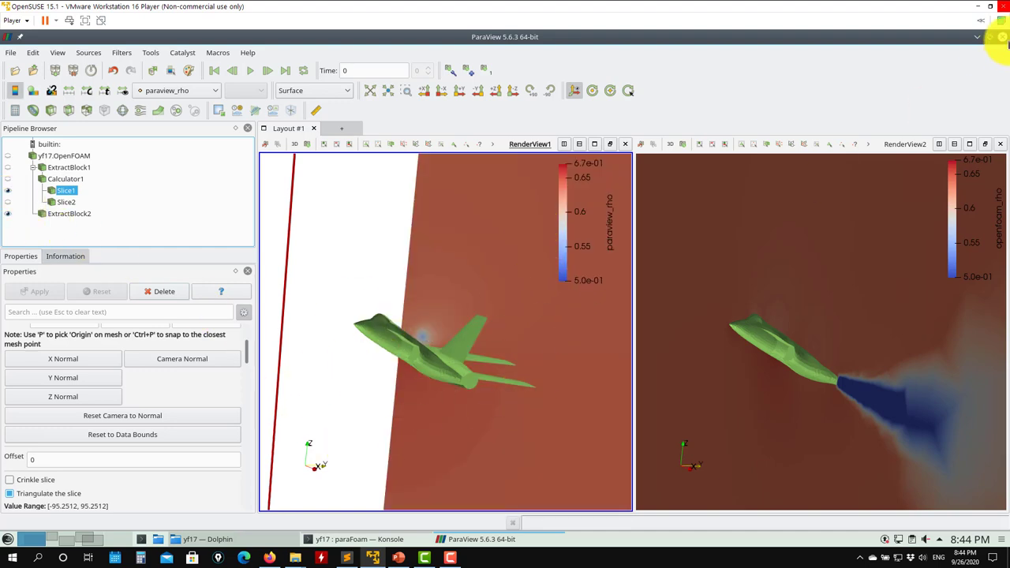
- Close ParaView, relaunch it from the terminal with paraFoam -builtin, and delete the preloaded yf17.foam source
click(1002, 37)
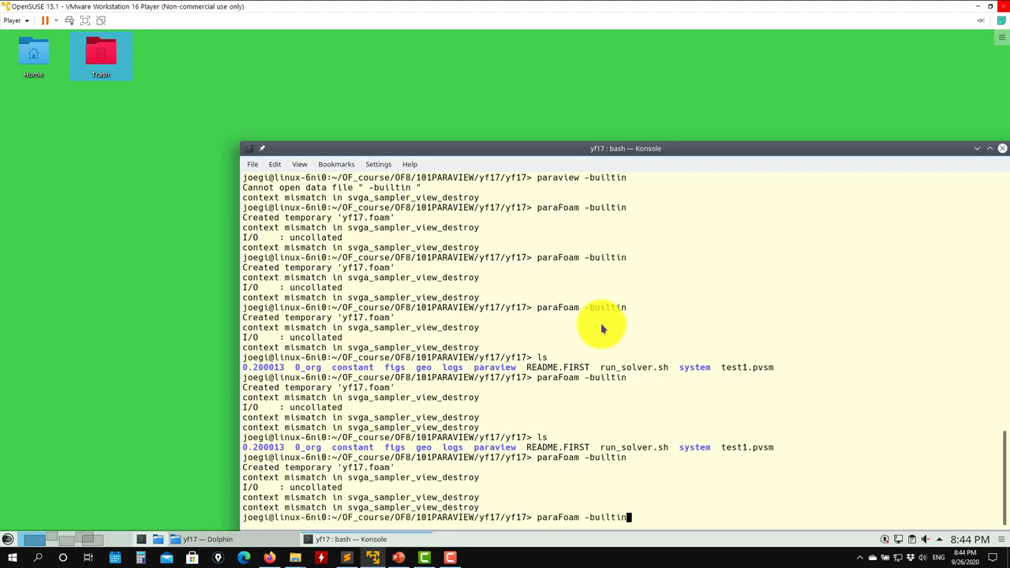
key(Return)
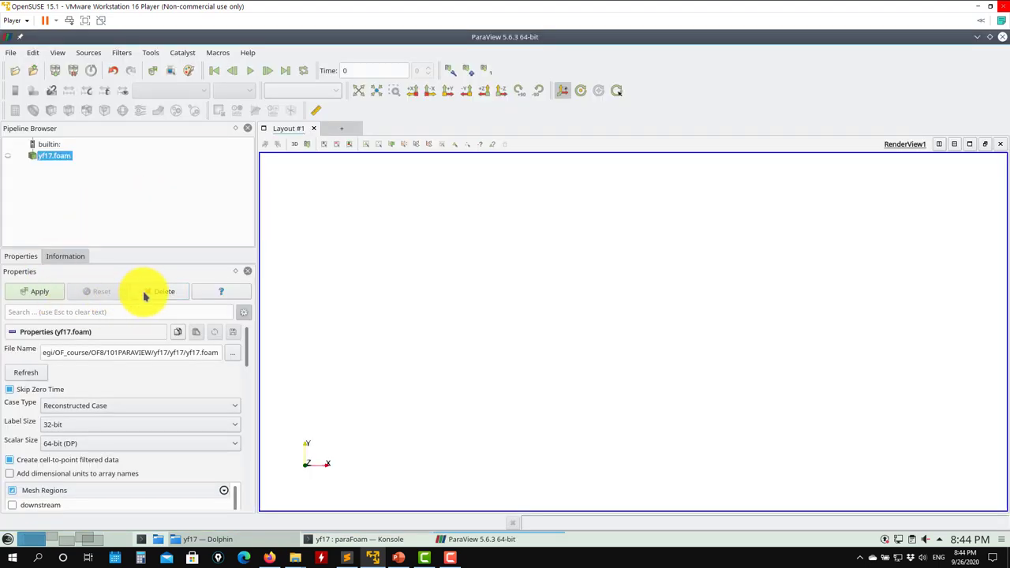
click(146, 292)
- Load the state calculator3.pvsm from the calculator group in the paraview folder
click(13, 54)
click(33, 112)
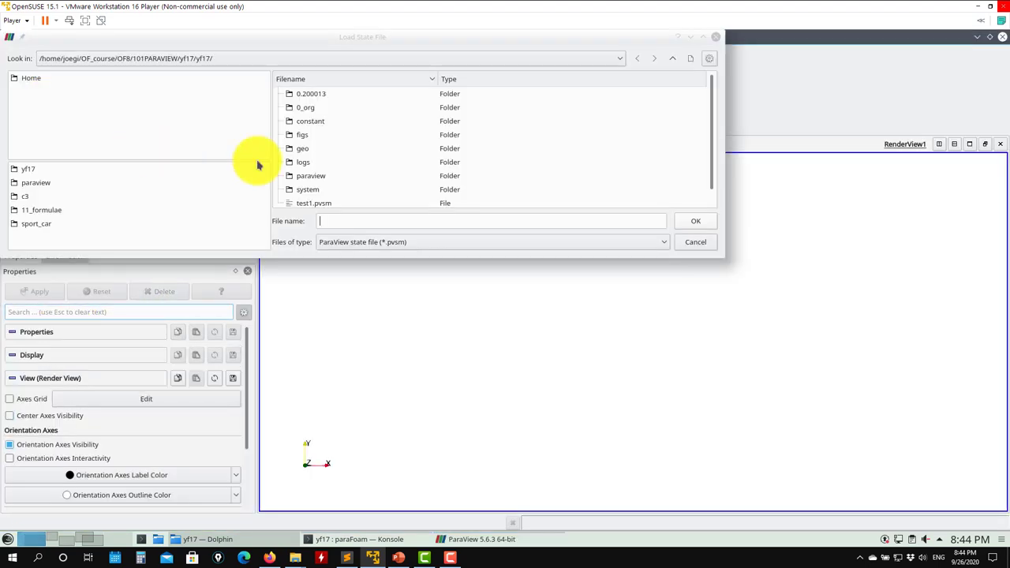
double_click(313, 182)
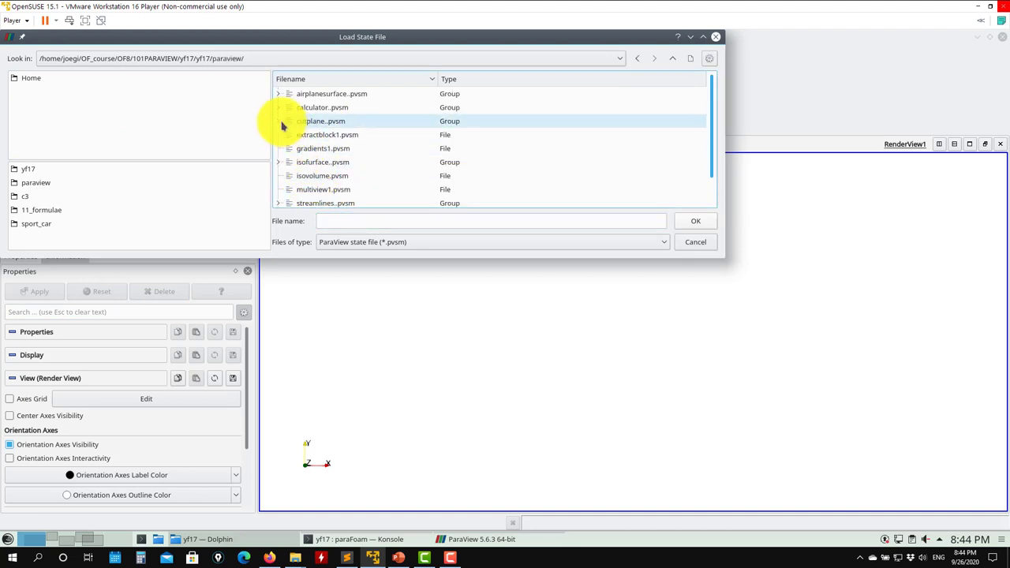
click(279, 121)
click(277, 107)
click(331, 148)
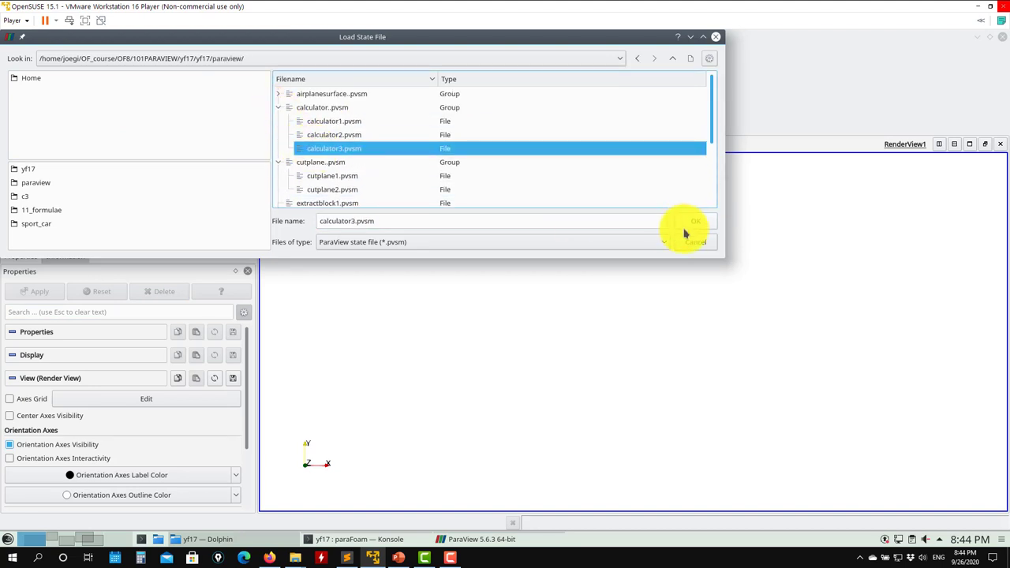
click(694, 221)
click(627, 343)
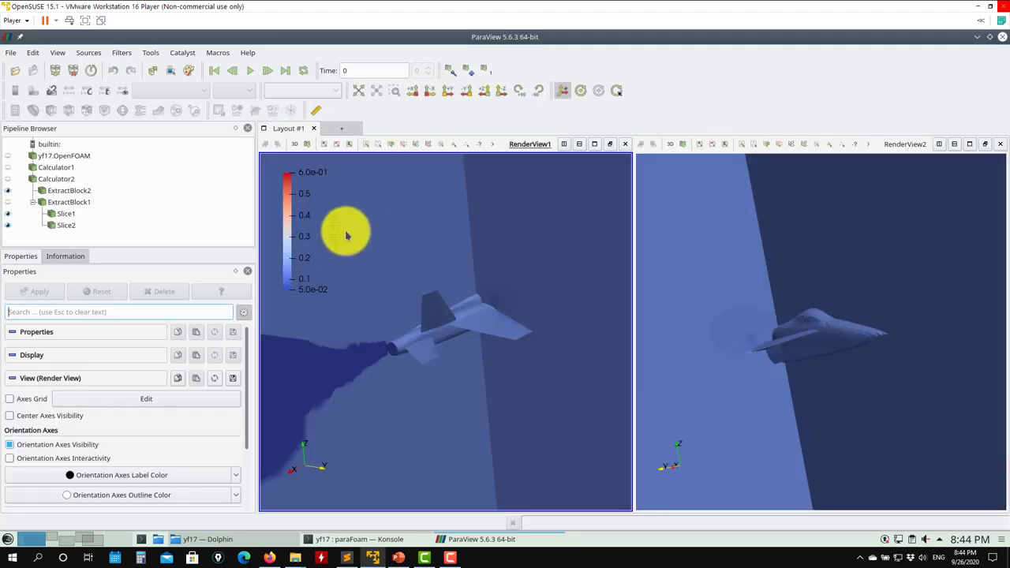
- Inspect the diff_rho slices in RenderView1 and review the density expression defined in Calculator1
drag(459, 424, 429, 421)
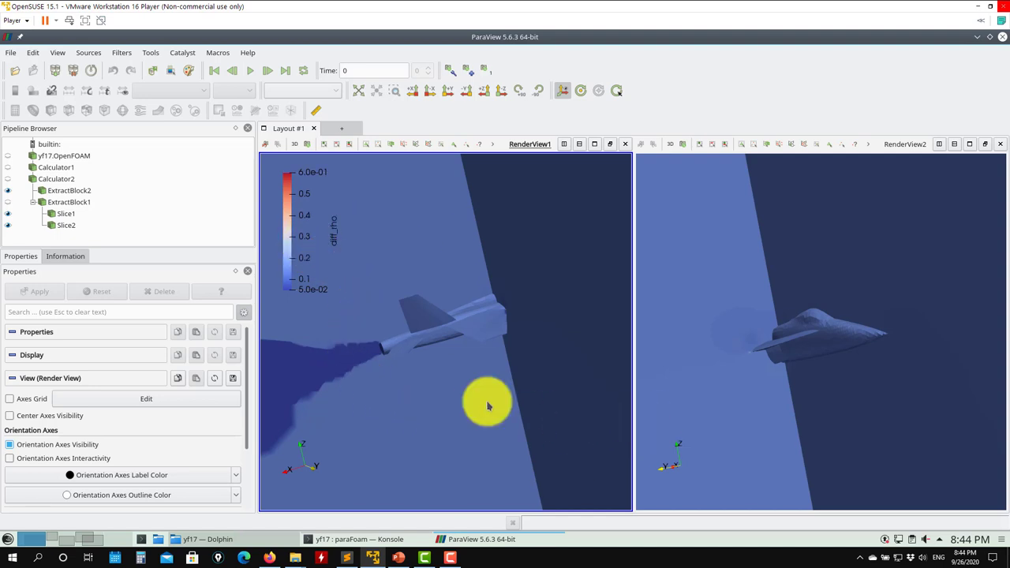
click(57, 167)
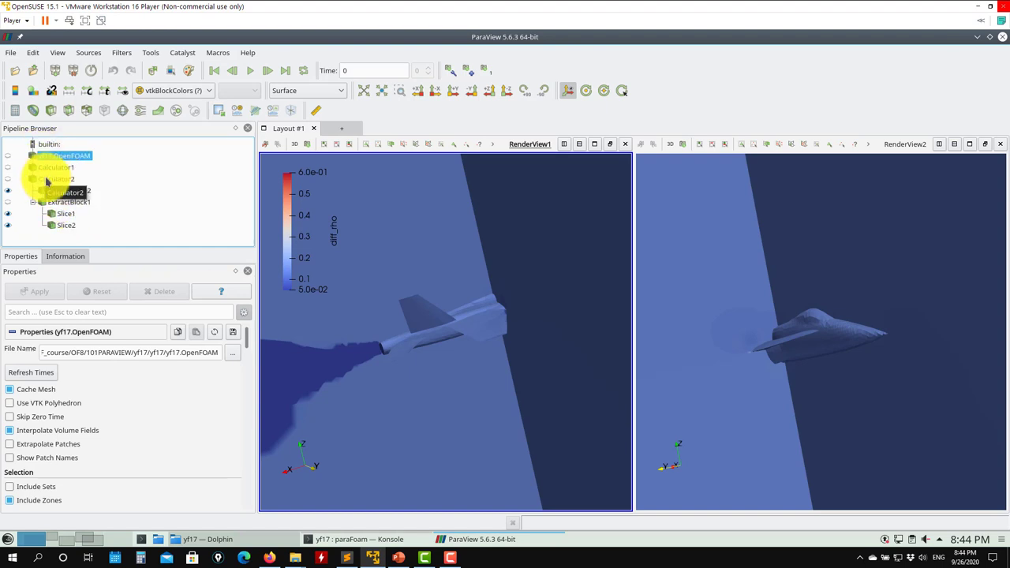
click(54, 167)
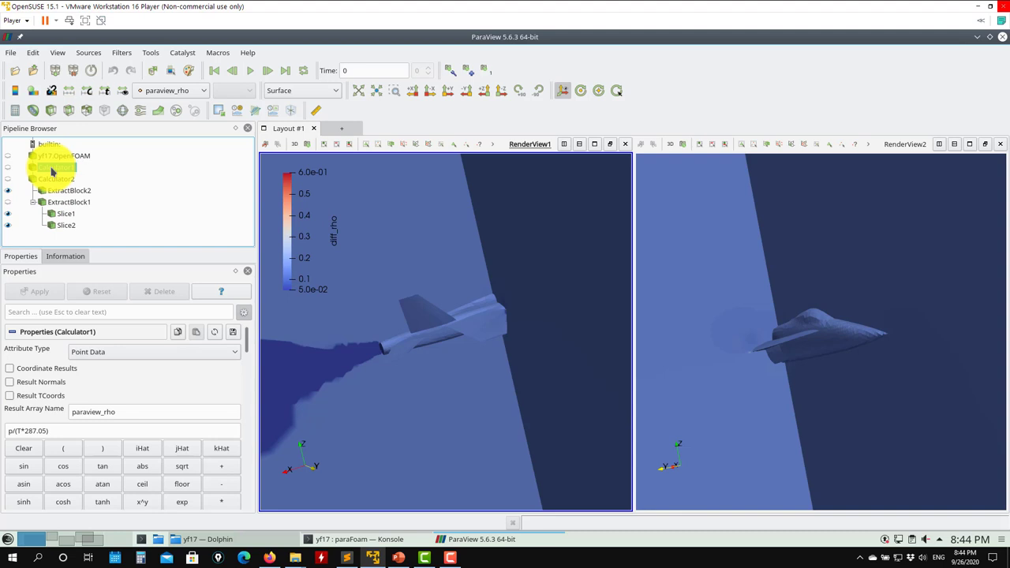
click(70, 431)
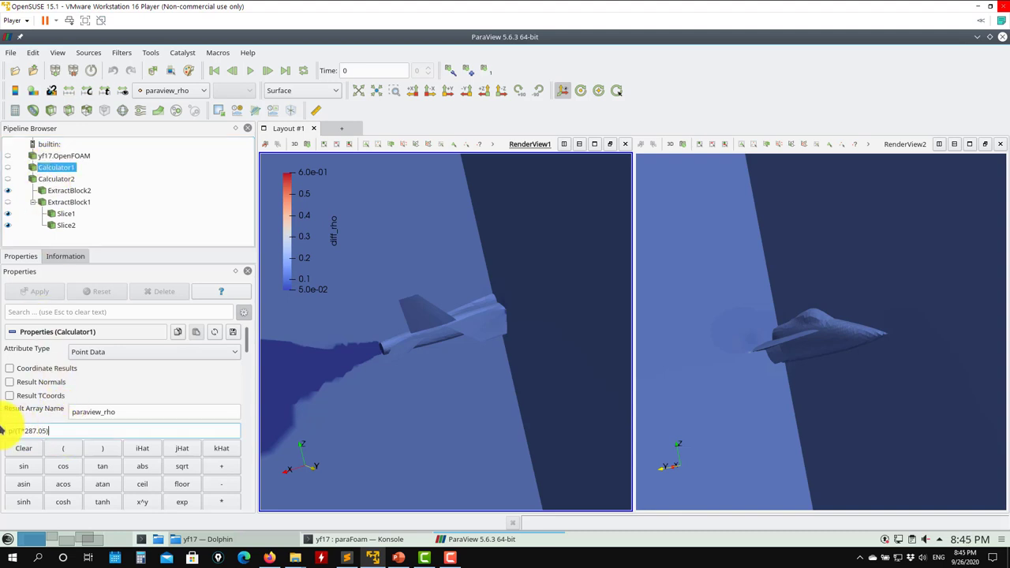
- Review the Calculator2 expression for diff_rho, examining its rho term and the multiplier
ctrl+click(60, 178)
click(57, 179)
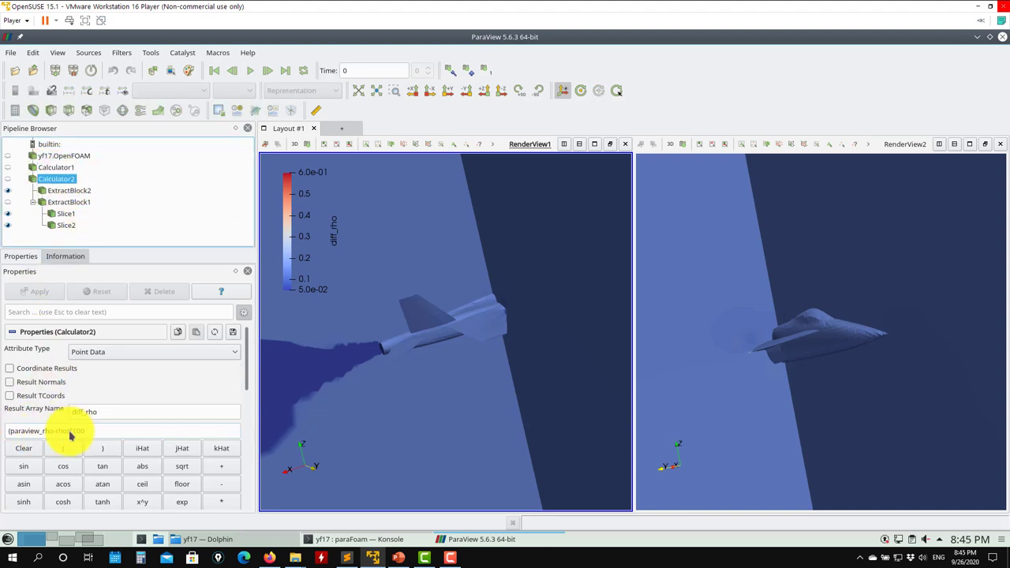
drag(55, 434, 30, 434)
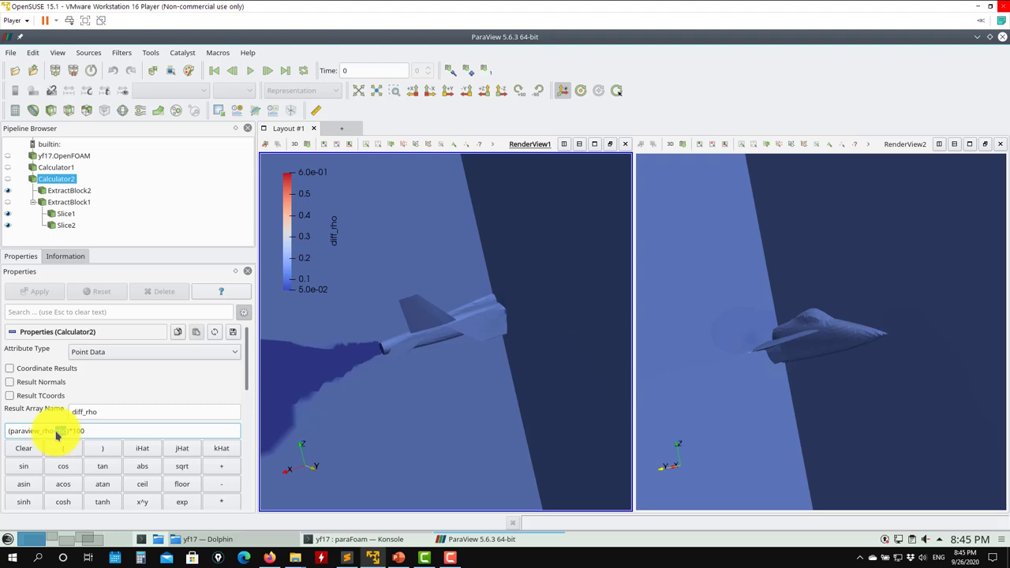
drag(57, 435, 82, 434)
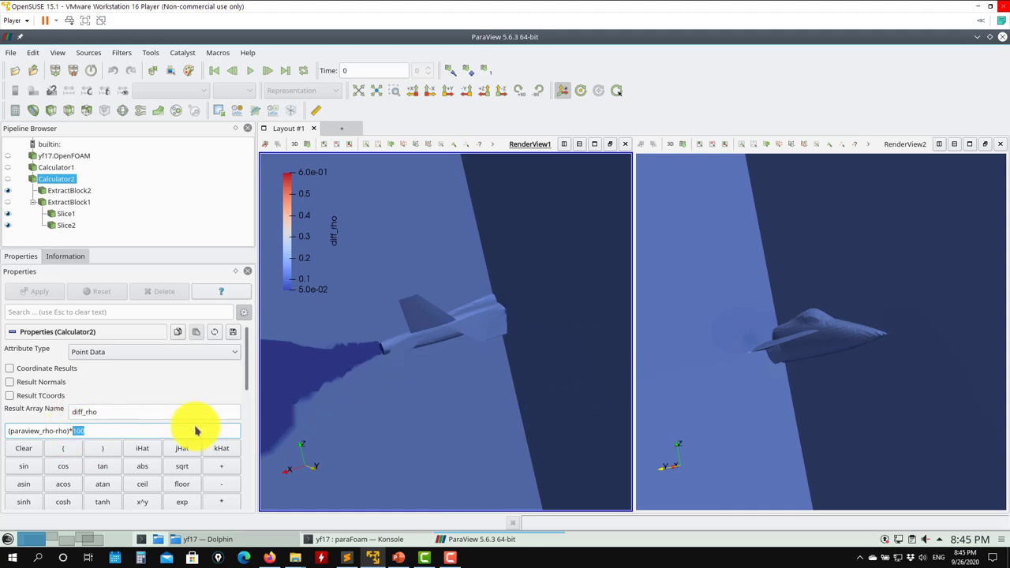
- Examine the diff_rho results around the airplane in both render views and inspect the ExtractBlock1 and Slice1 settings
drag(490, 430, 514, 433)
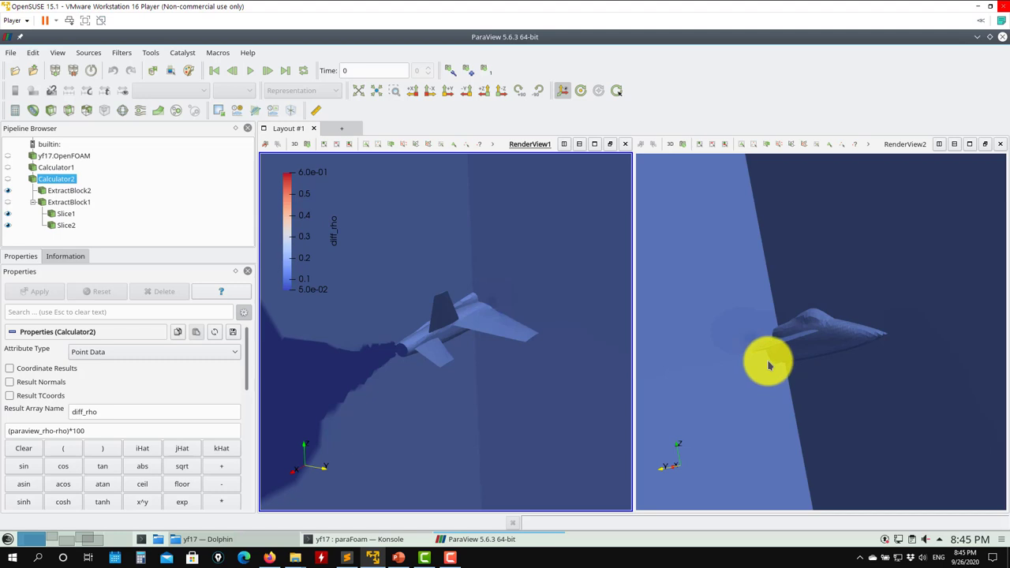
scroll(767, 363, up, 5)
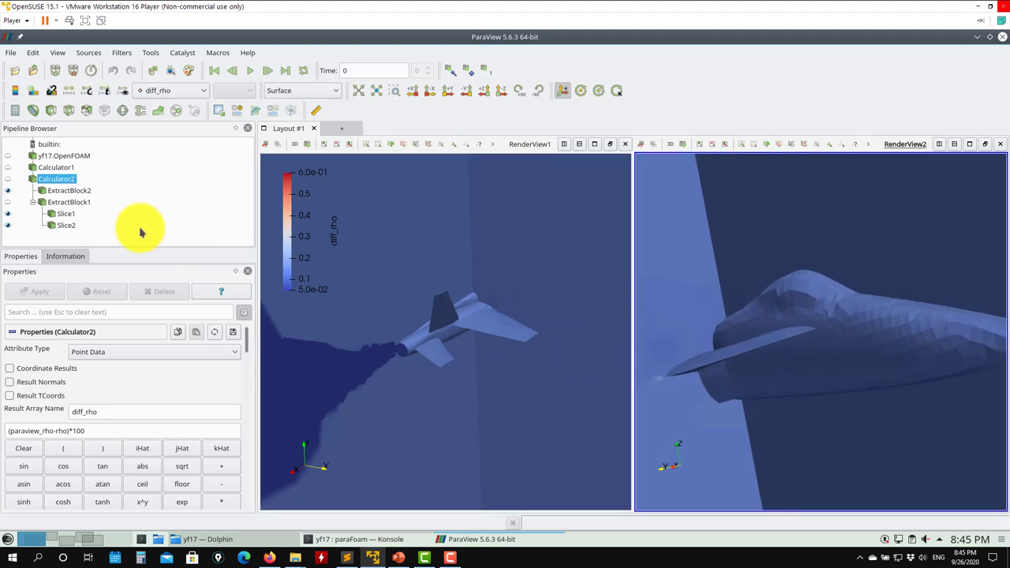
click(63, 202)
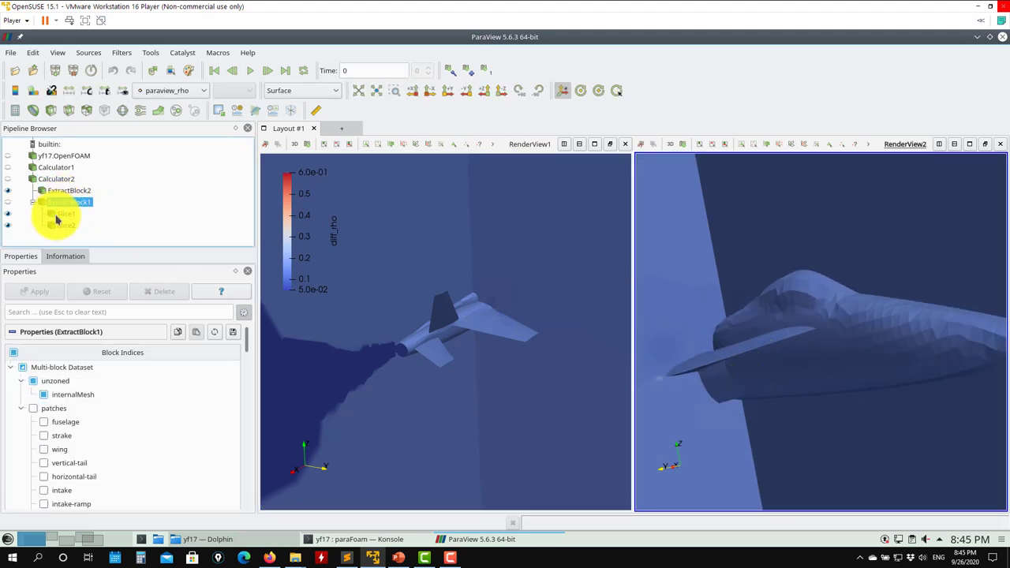
click(58, 214)
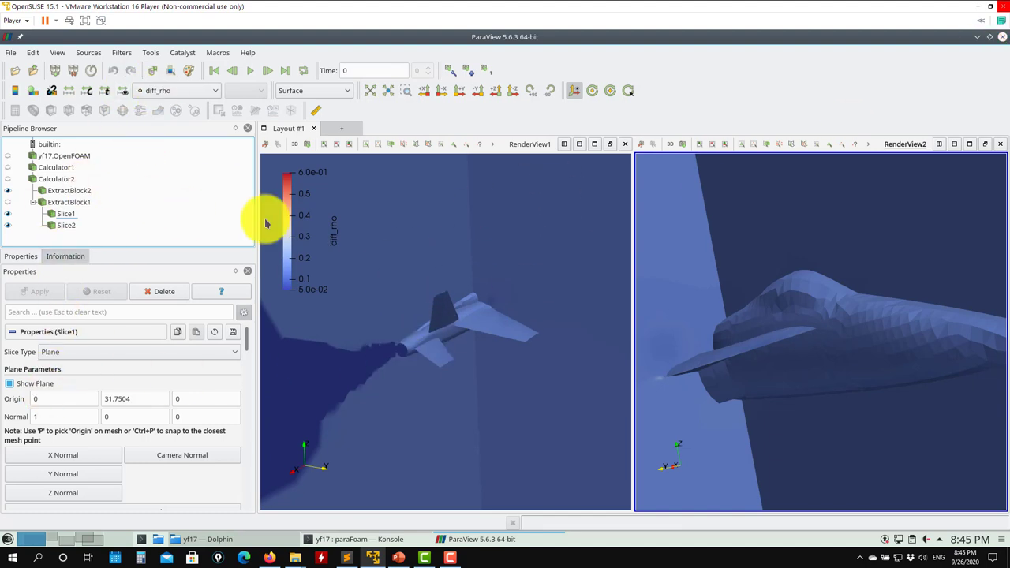
- Restart ParaView with paraFoam -builtin and load the state gradients1.pvsm from the paraview folder in place of yf17.foam
click(1002, 36)
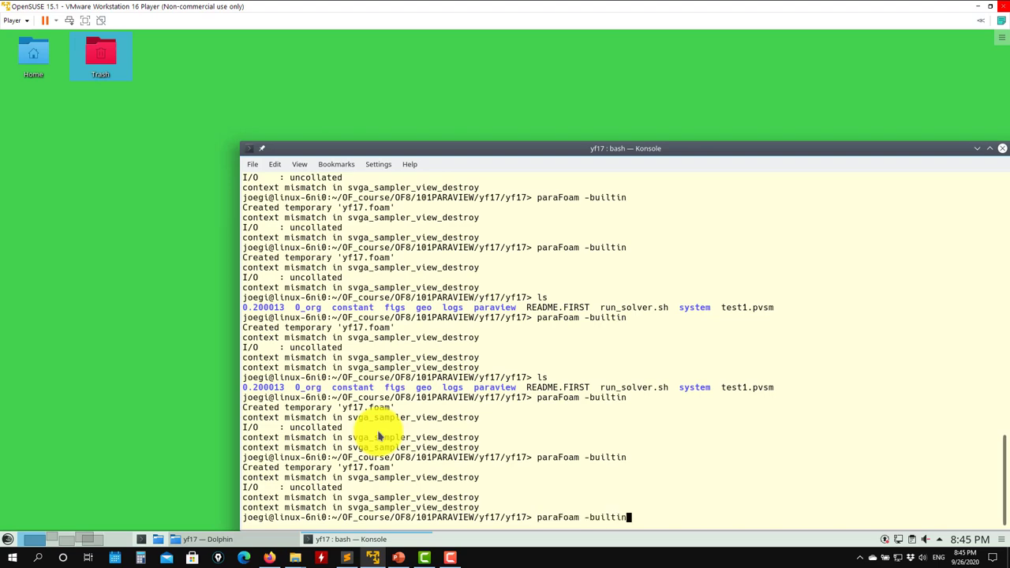
key(Return)
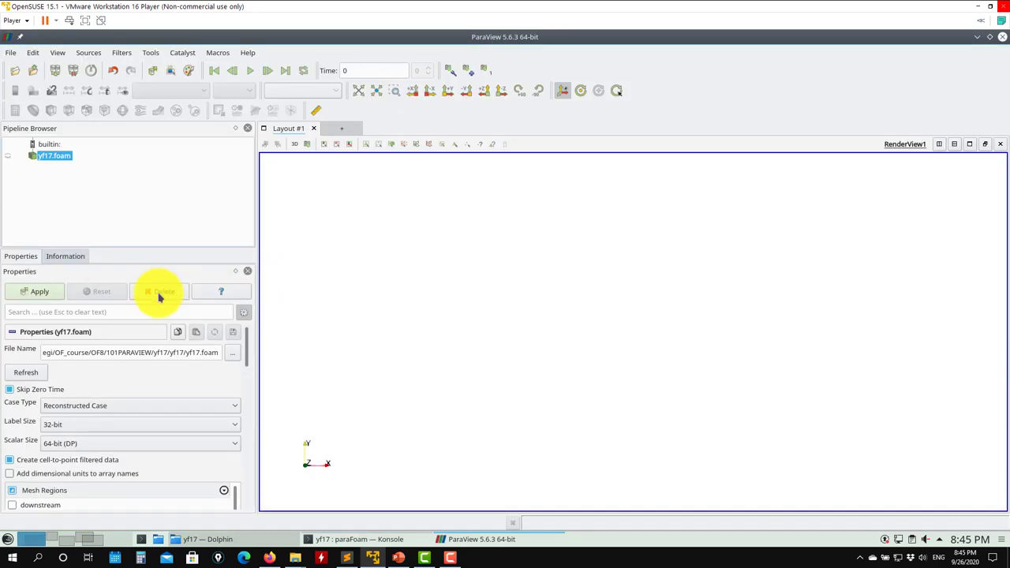
click(13, 54)
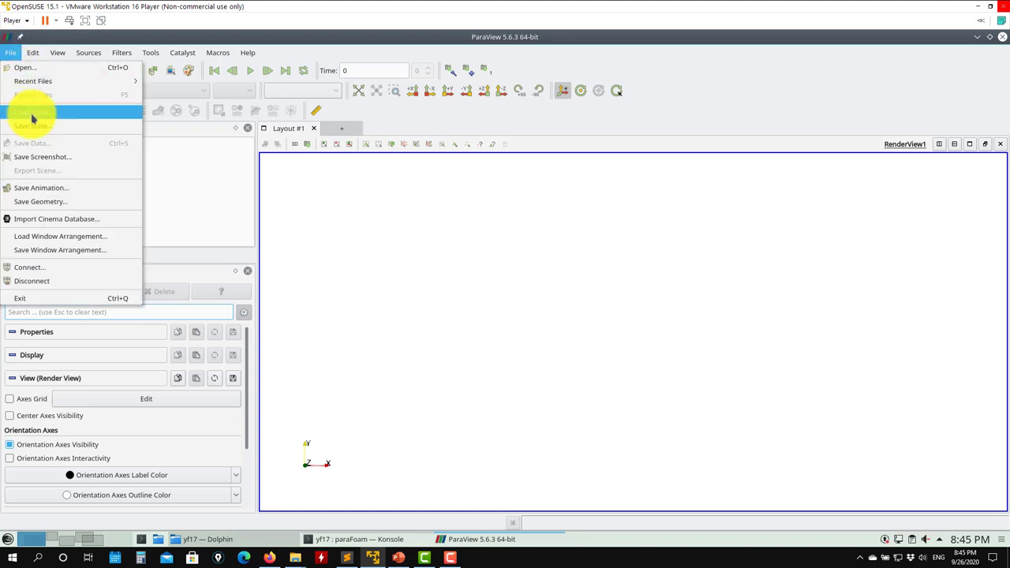
click(31, 111)
double_click(320, 177)
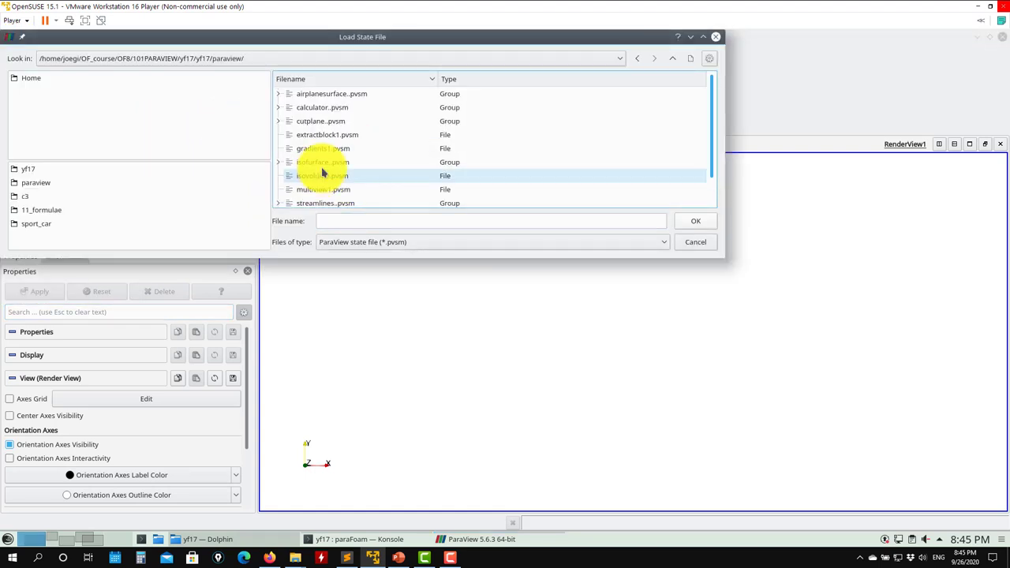
click(359, 150)
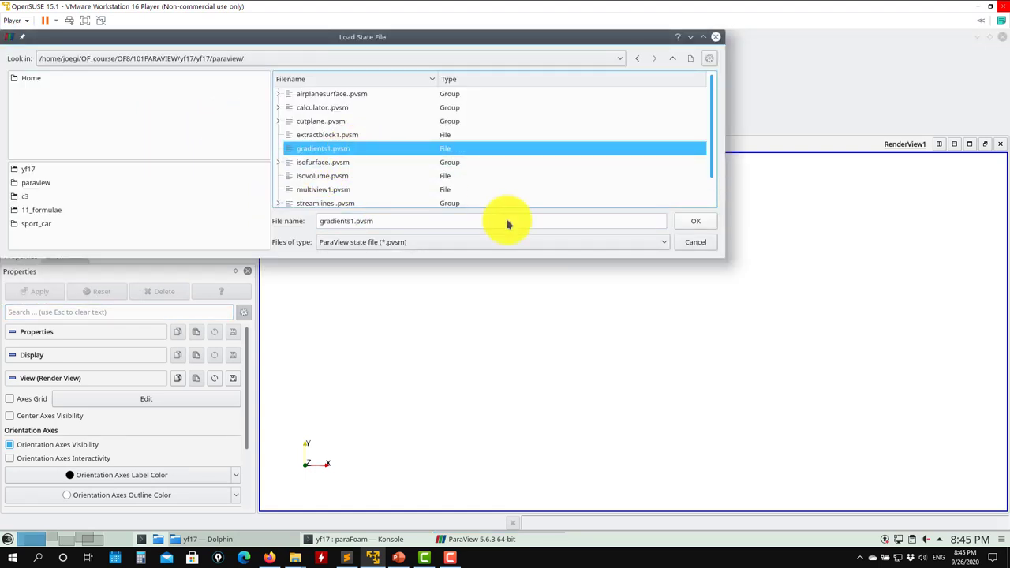
click(708, 221)
click(644, 344)
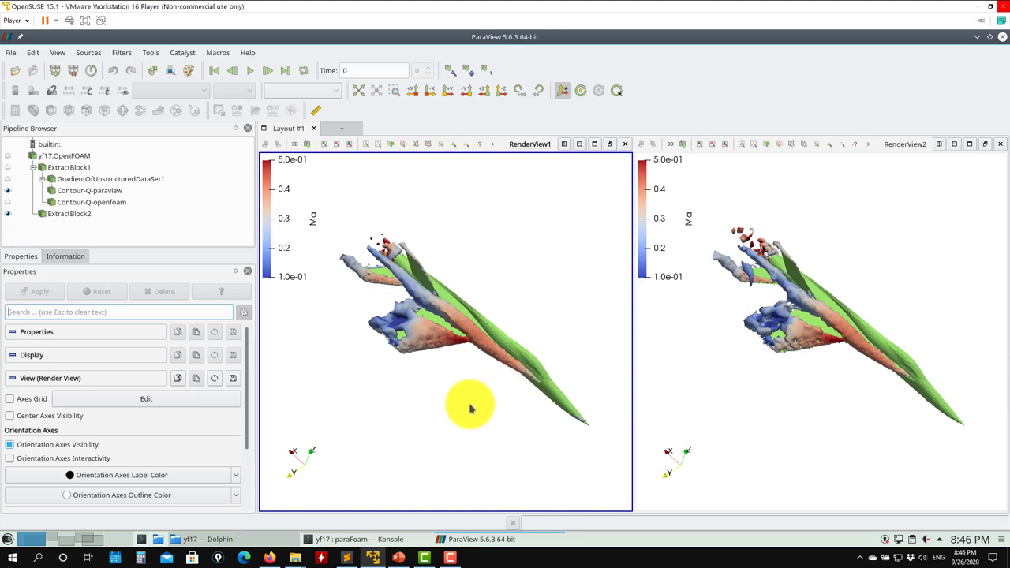
- Compare the Q contours in the two render views and inspect the yf17.OpenFOAM and ExtractBlock1 sources
mouse_move(468, 406)
mouse_down()
mouse_move(479, 409)
mouse_move(418, 388)
mouse_move(452, 397)
mouse_up()
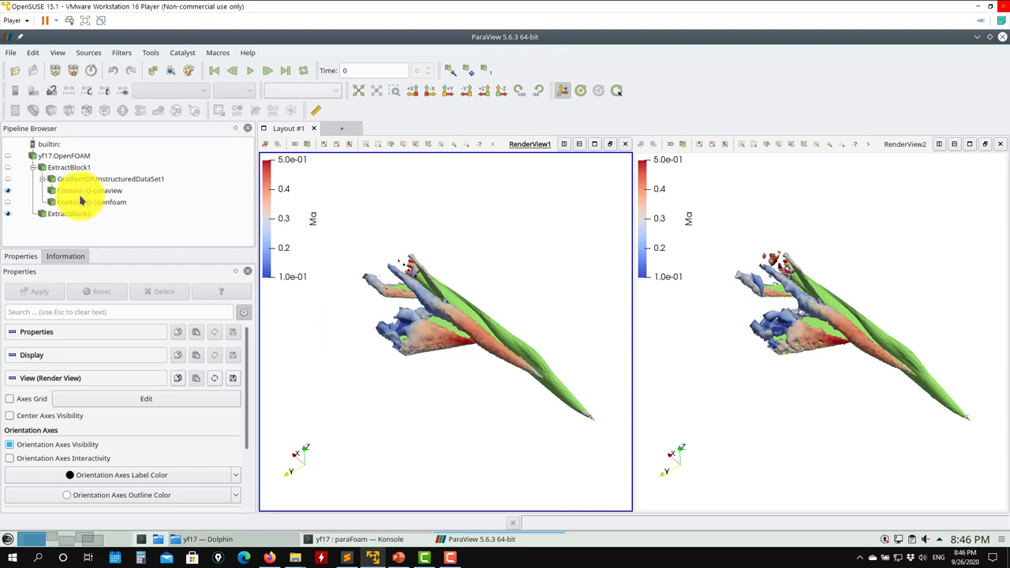
click(82, 159)
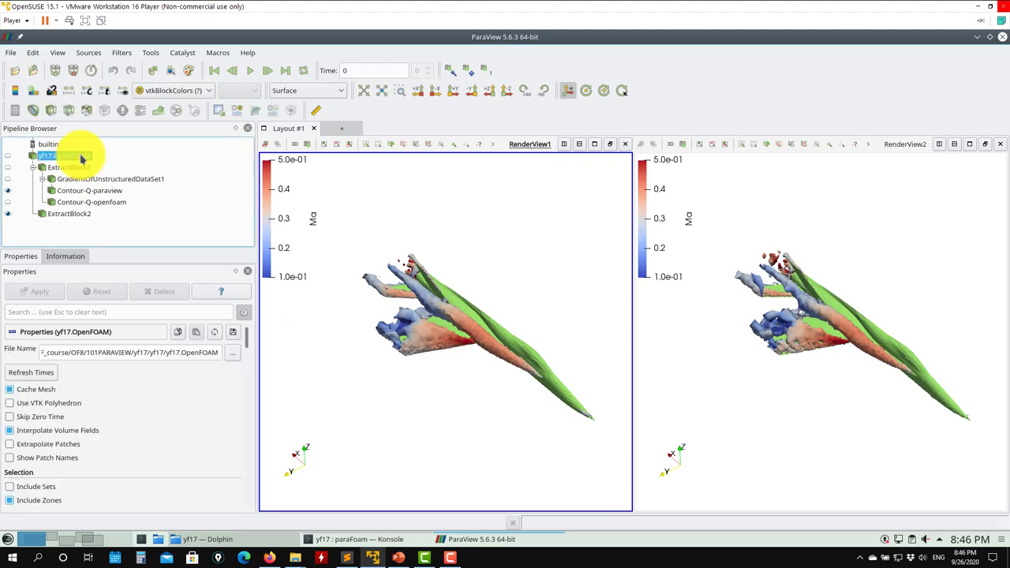
click(67, 166)
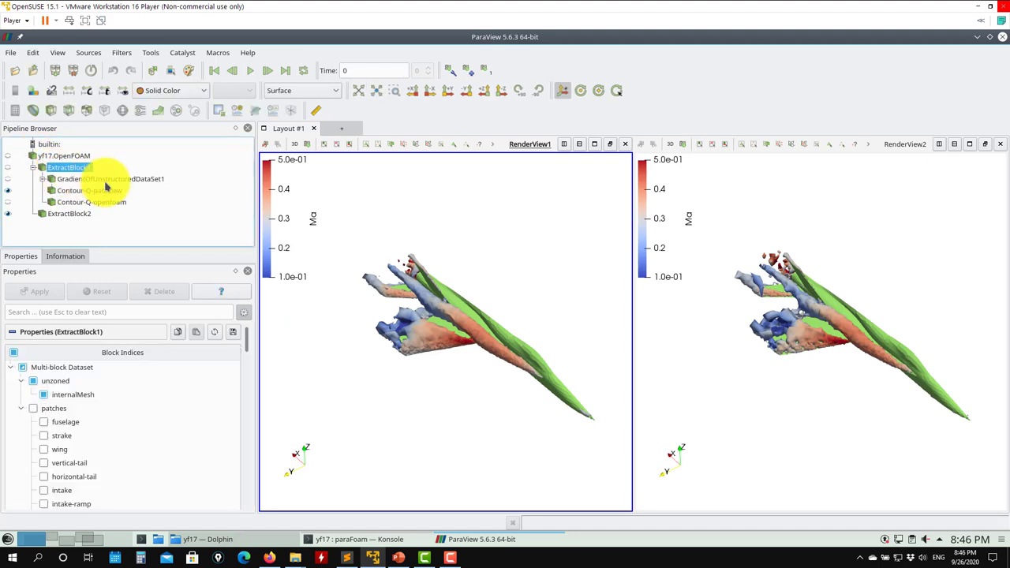
- Inspect the GradientOfUnstructuredDataSet1 settings and look up the Gradient Of Unstructured DataSet filter in the alphabetical filter list
click(87, 180)
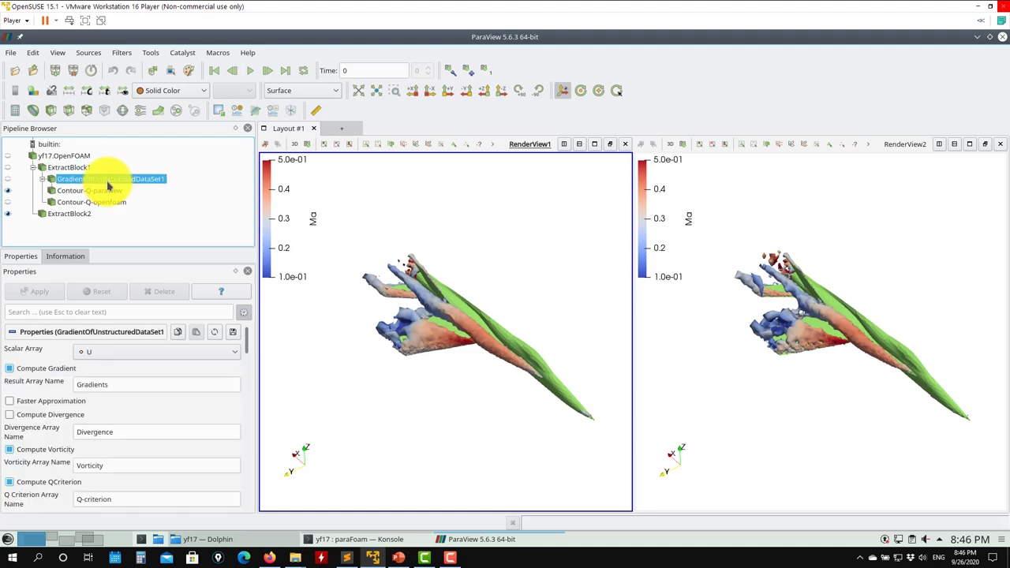
click(121, 54)
mouse_move(140, 112)
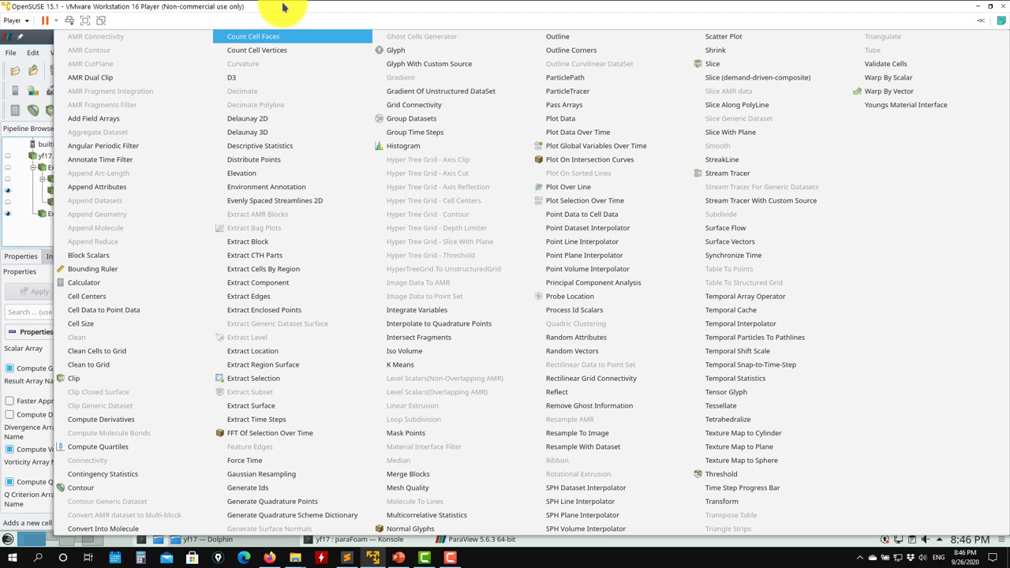
key(Escape)
key(Escape)
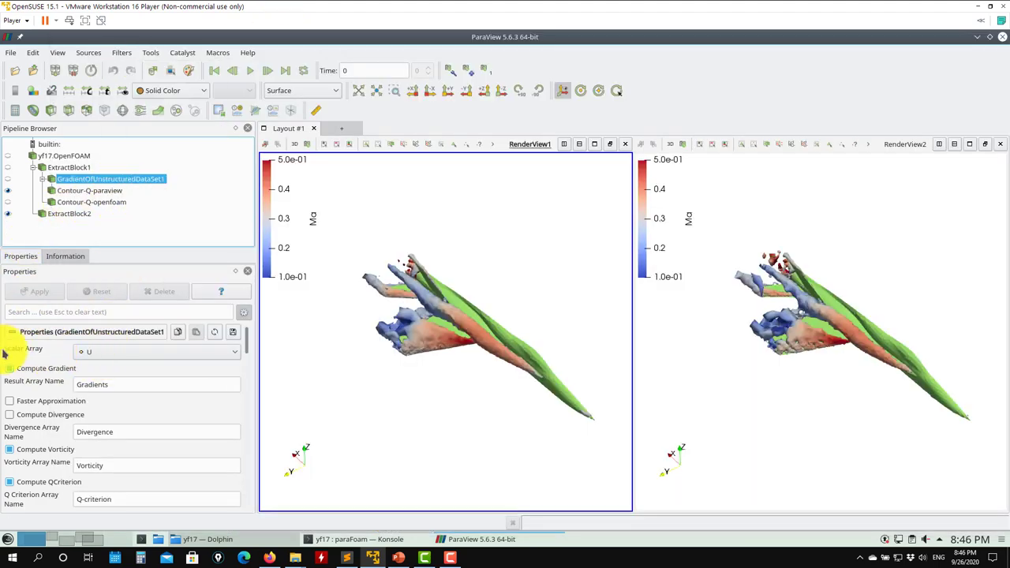
- Review the scalar arrays available to GradientOfUnstructuredDataSet1 and keep the point array U selected
click(107, 353)
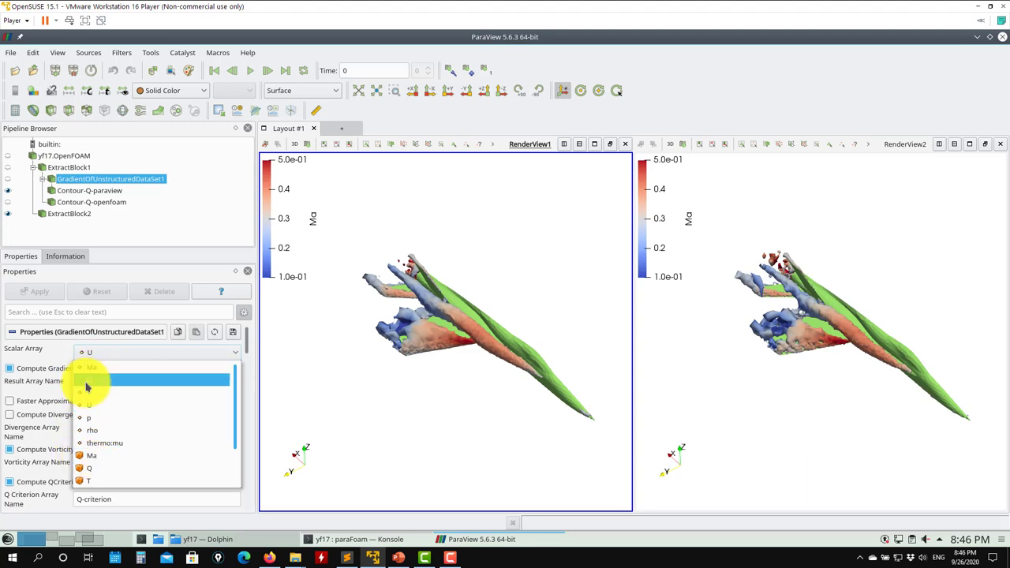
scroll(82, 422, down, 2)
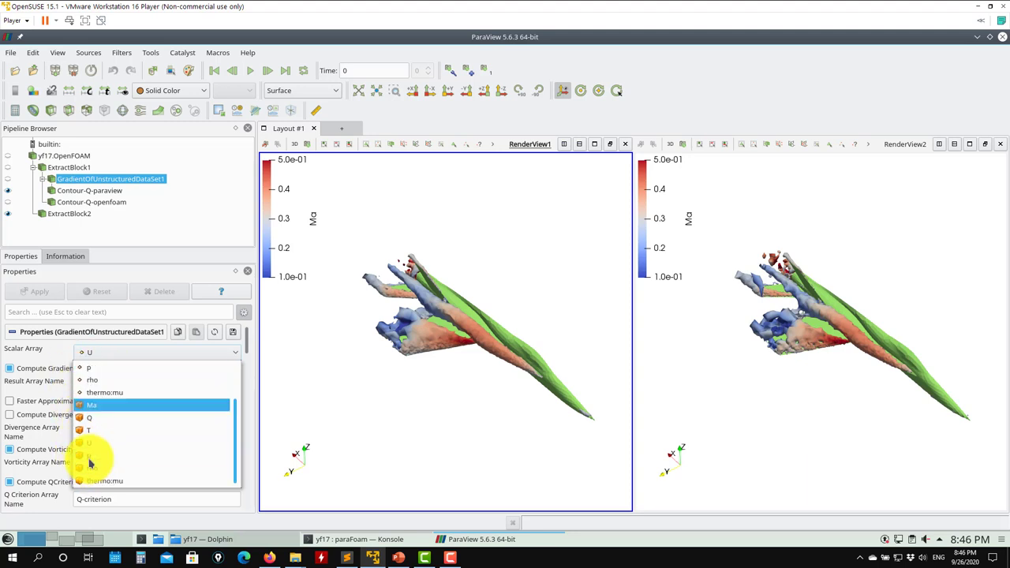
scroll(103, 390, up, 1)
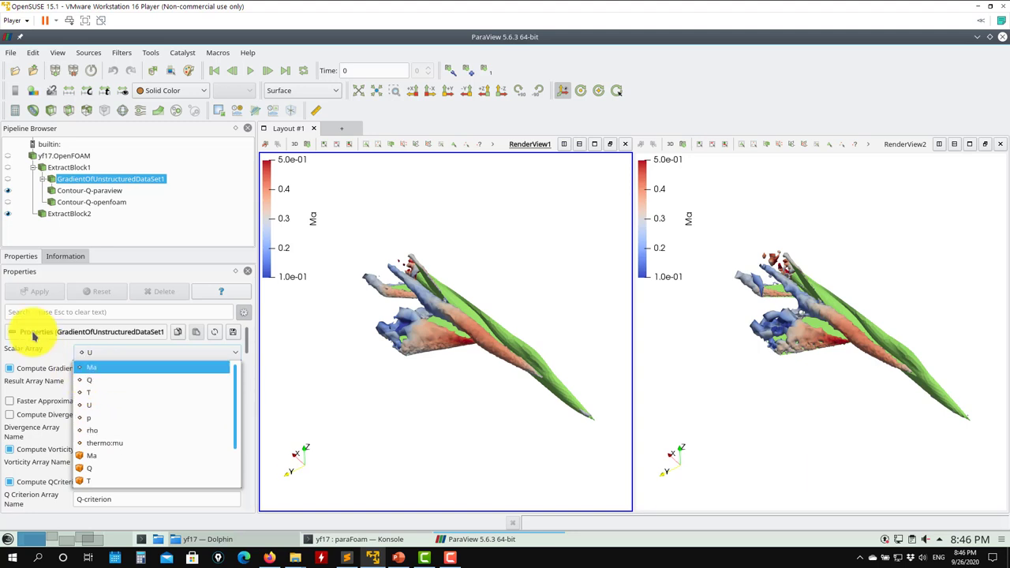
click(109, 405)
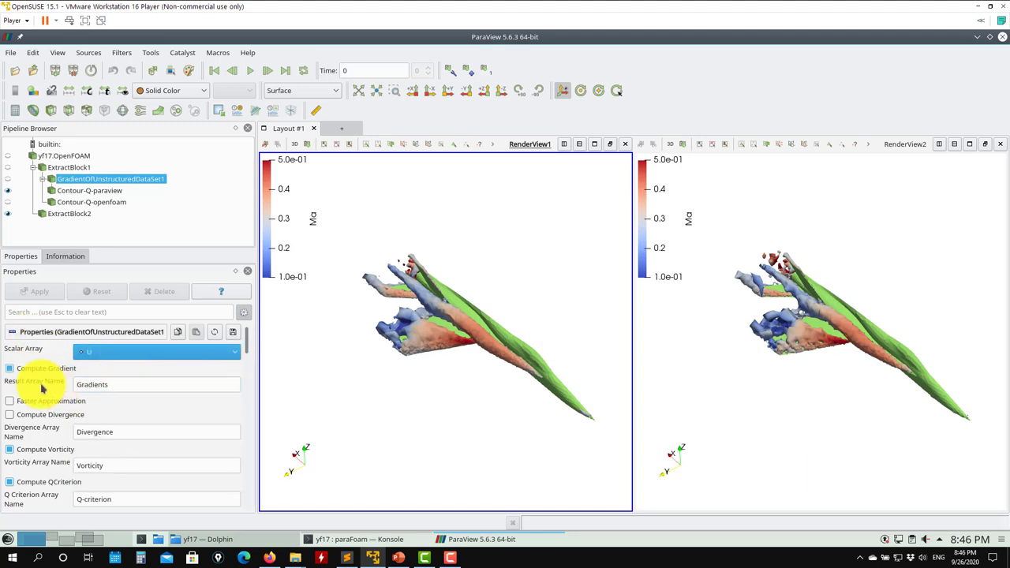
- Examine the gradient, vorticity and Q-criterion options and array names of GradientOfUnstructuredDataSet1, keep Compute Gradient enabled and apply the filter
click(15, 375)
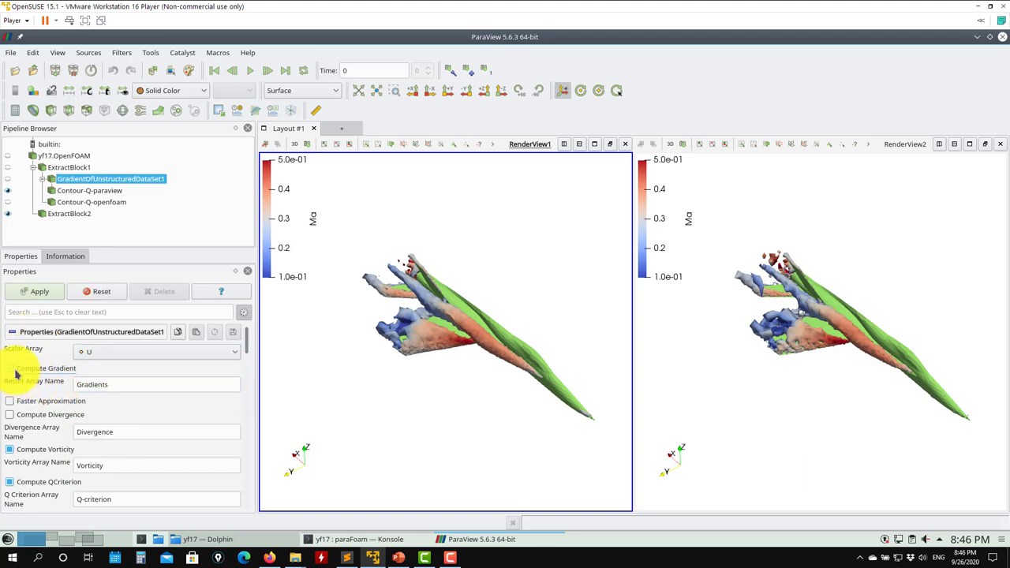
key(Tab)
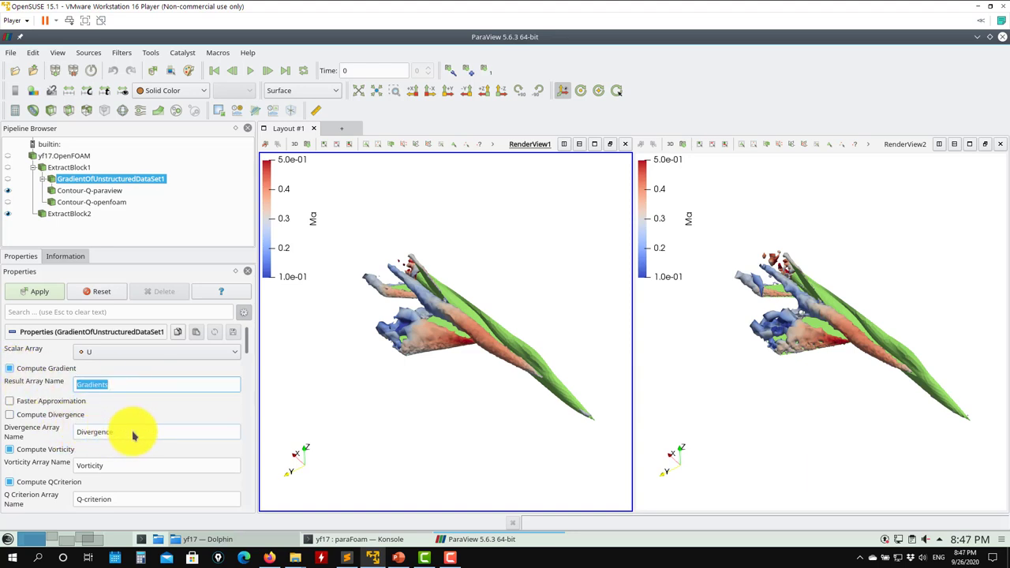
click(135, 471)
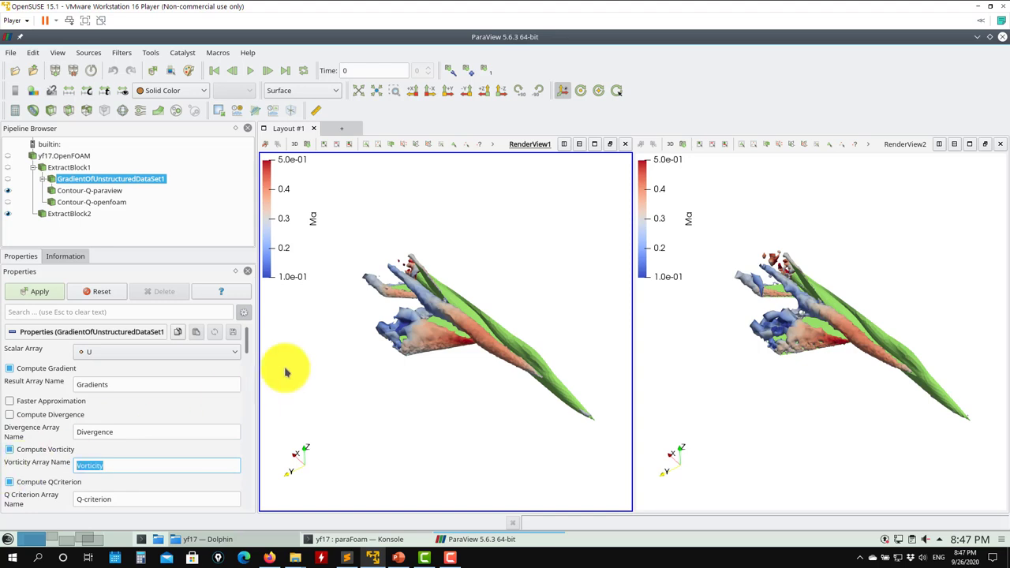
scroll(246, 348, down, 2)
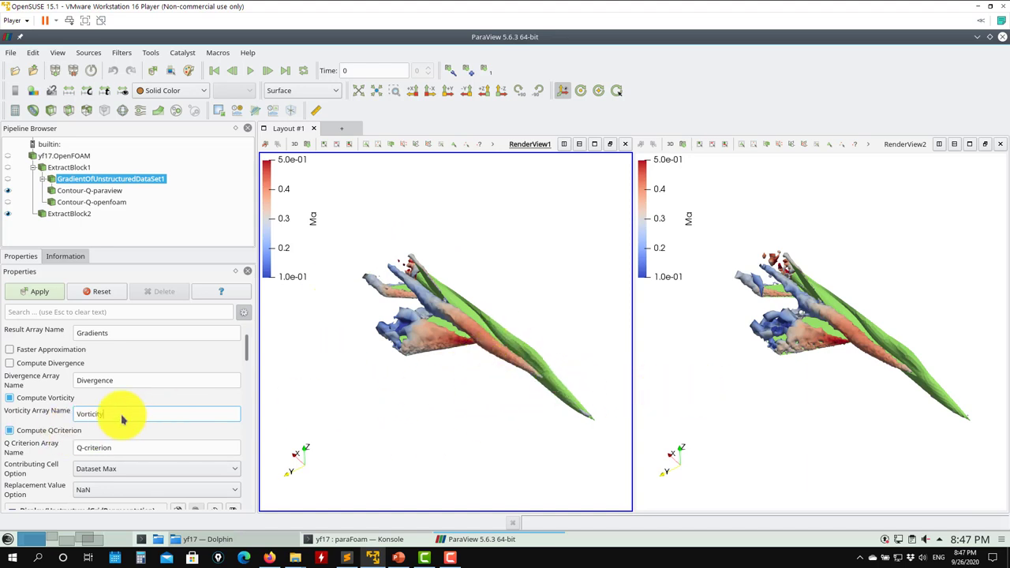
drag(124, 448, 65, 450)
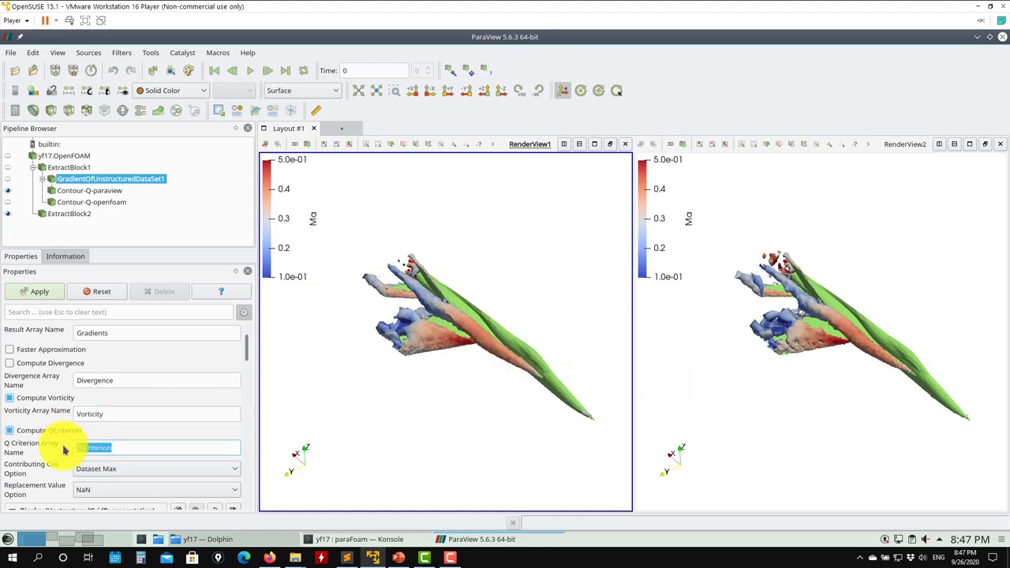
scroll(251, 347, down, 5)
scroll(252, 355, up, 7)
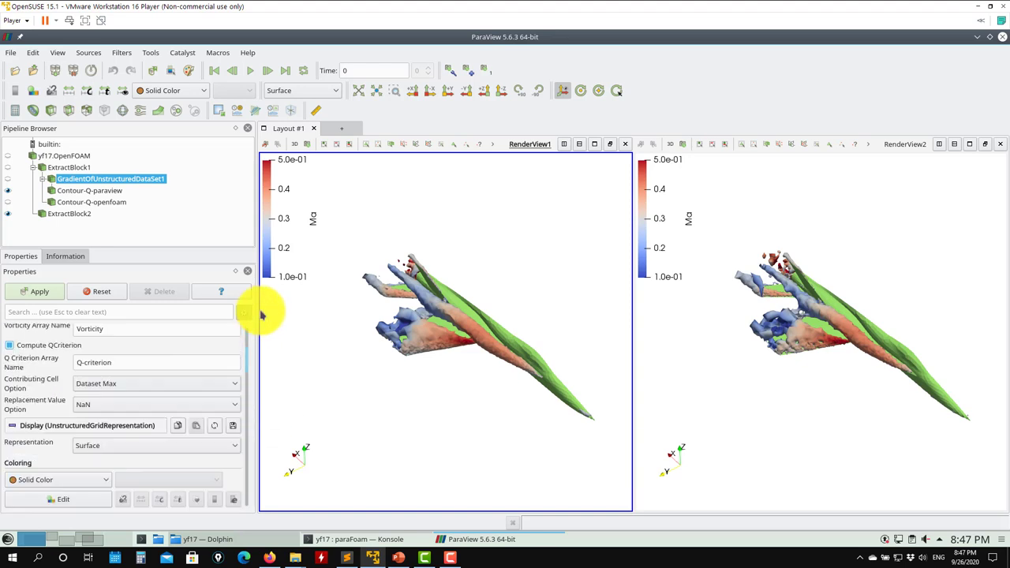
click(47, 296)
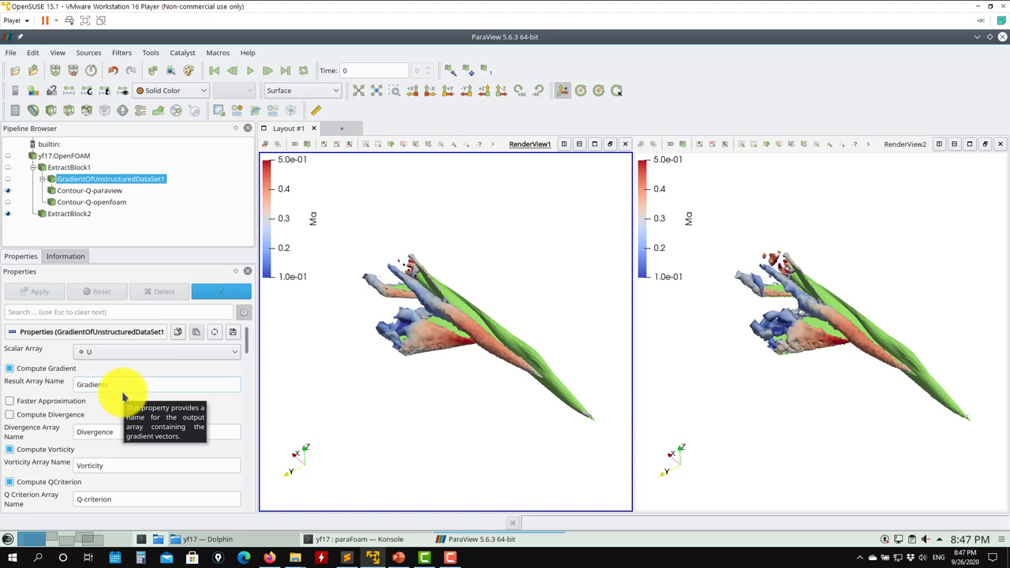
- Hide and show Contour-Q-paraview in RenderView1 and Contour-Q-openfoam in RenderView2 to identify which contour each view displays
click(90, 191)
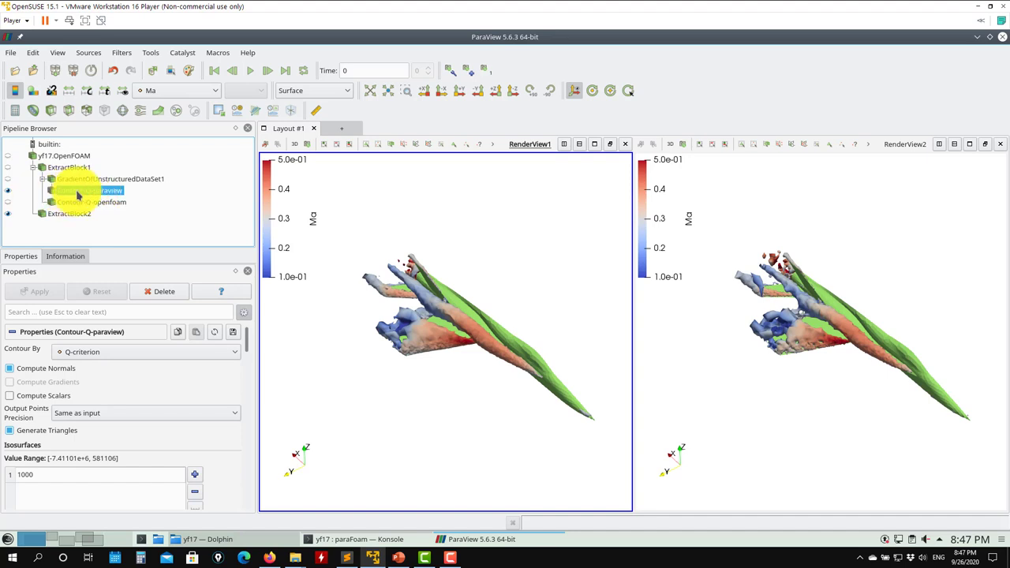
click(9, 192)
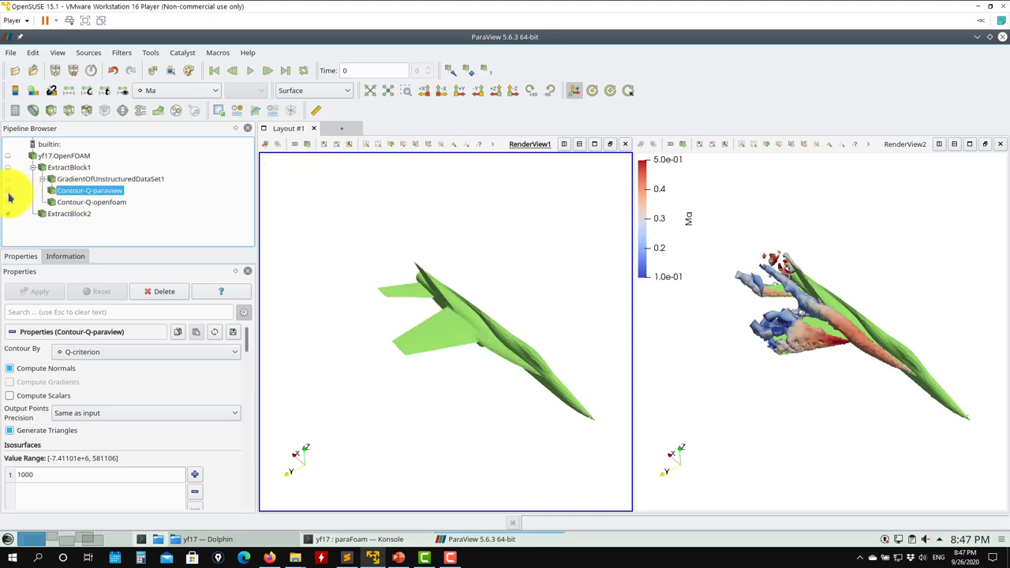
click(9, 192)
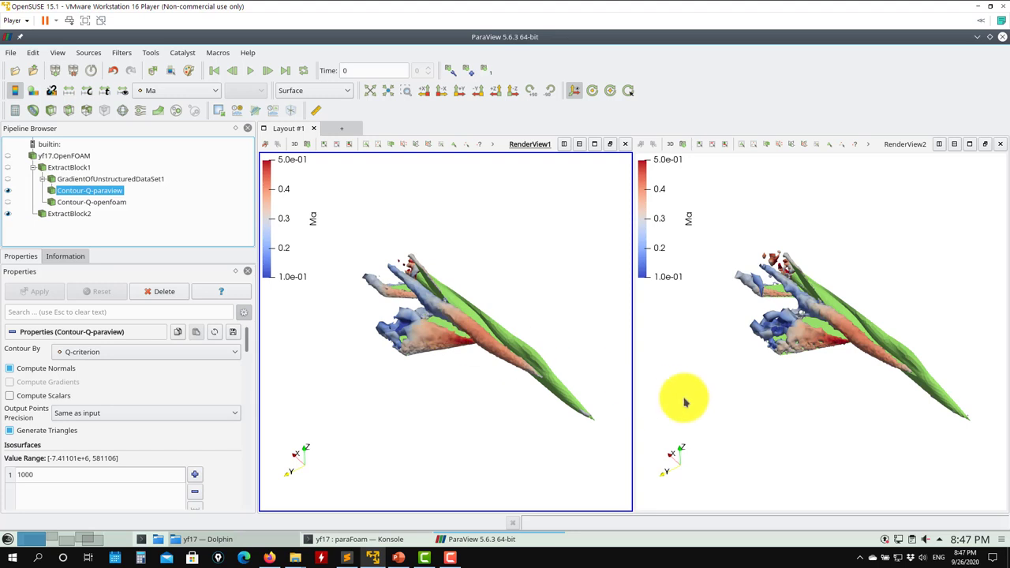
click(721, 401)
click(6, 203)
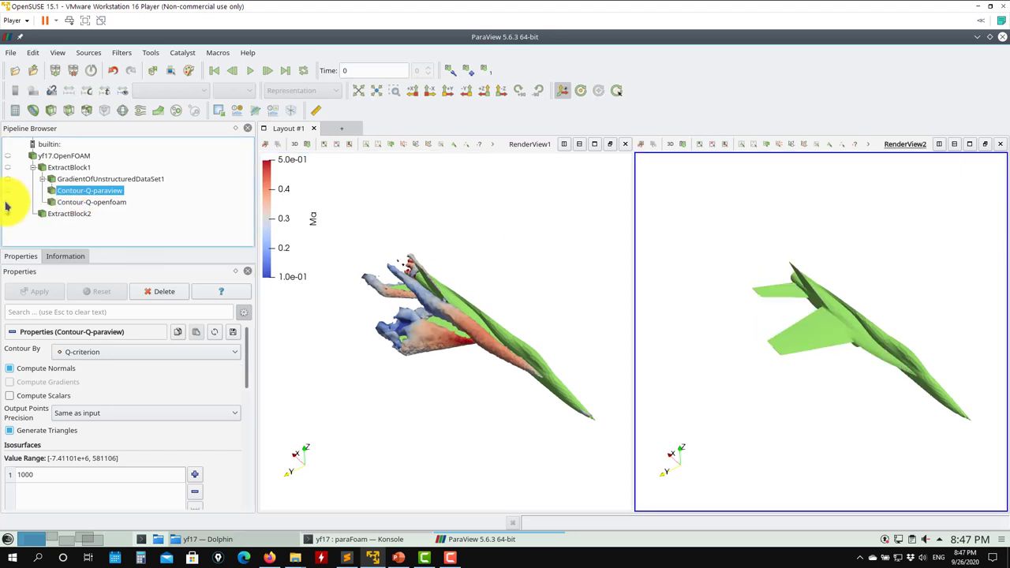
click(8, 202)
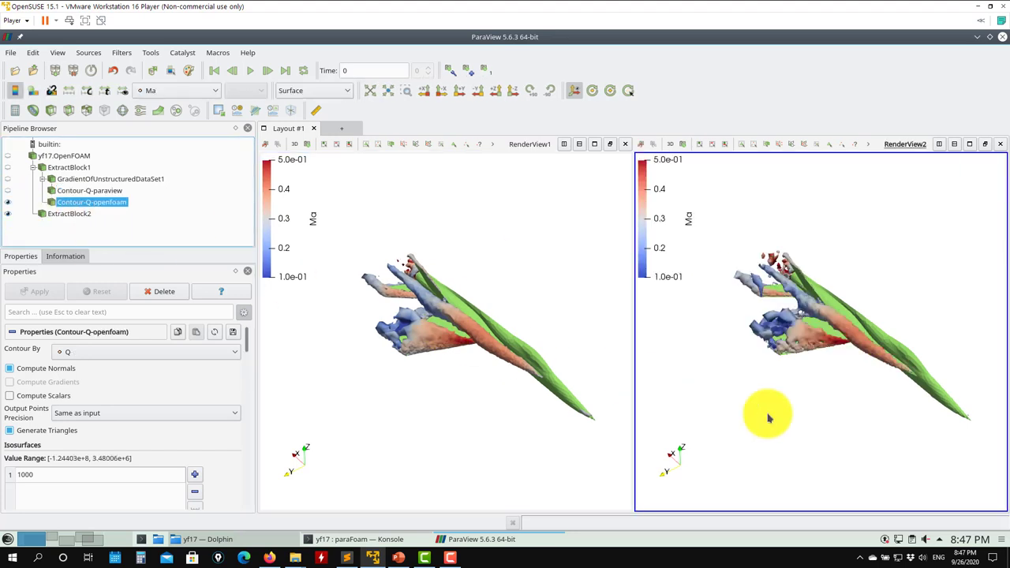
- Compare the ParaView and OpenFOAM Q contours around the airplane's wing and fuselage up close from several angles
click(447, 391)
drag(448, 390, 500, 360)
right_drag(500, 360, 501, 405)
mouse_move(482, 421)
mouse_down()
mouse_move(540, 392)
mouse_move(649, 387)
mouse_move(536, 406)
mouse_move(486, 434)
mouse_up()
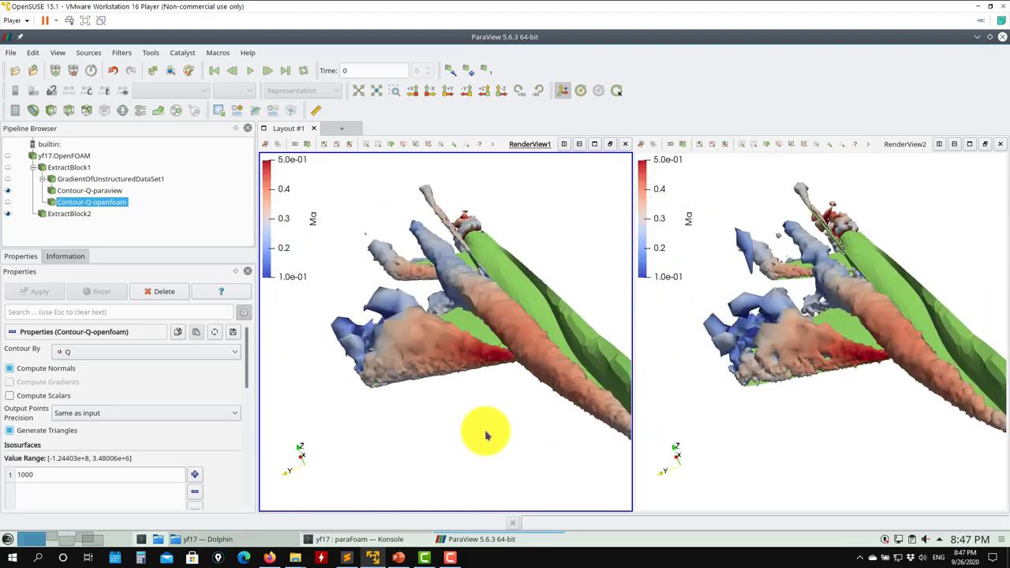
right_drag(487, 435, 512, 451)
drag(512, 450, 397, 384)
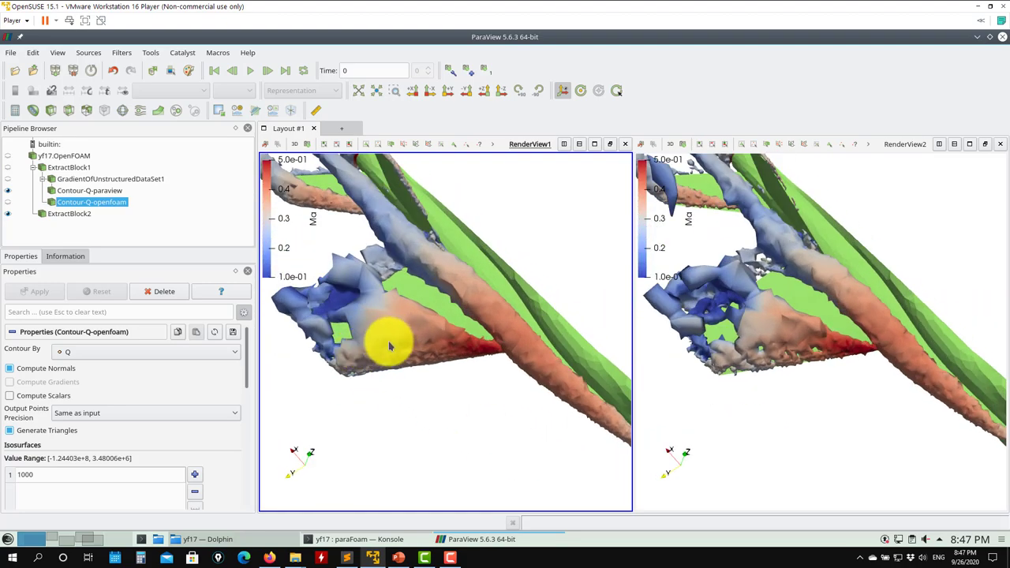
right_drag(389, 345, 442, 371)
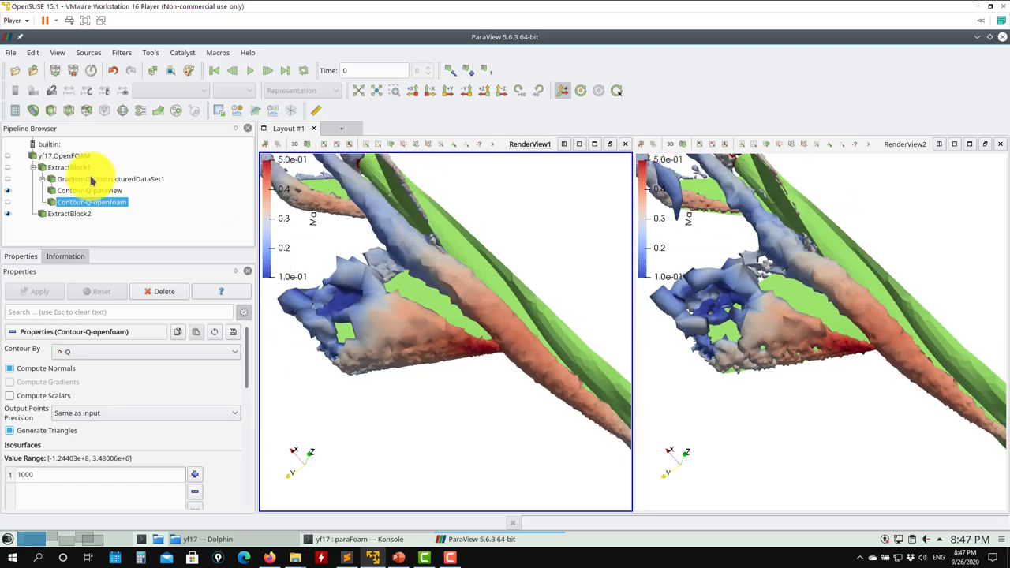
drag(450, 413, 414, 387)
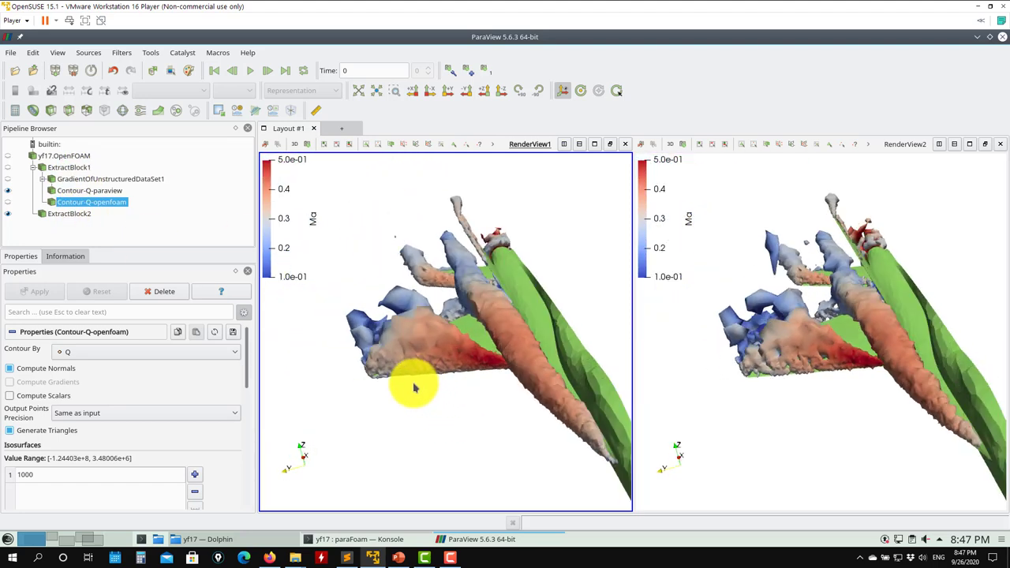
right_drag(415, 387, 433, 339)
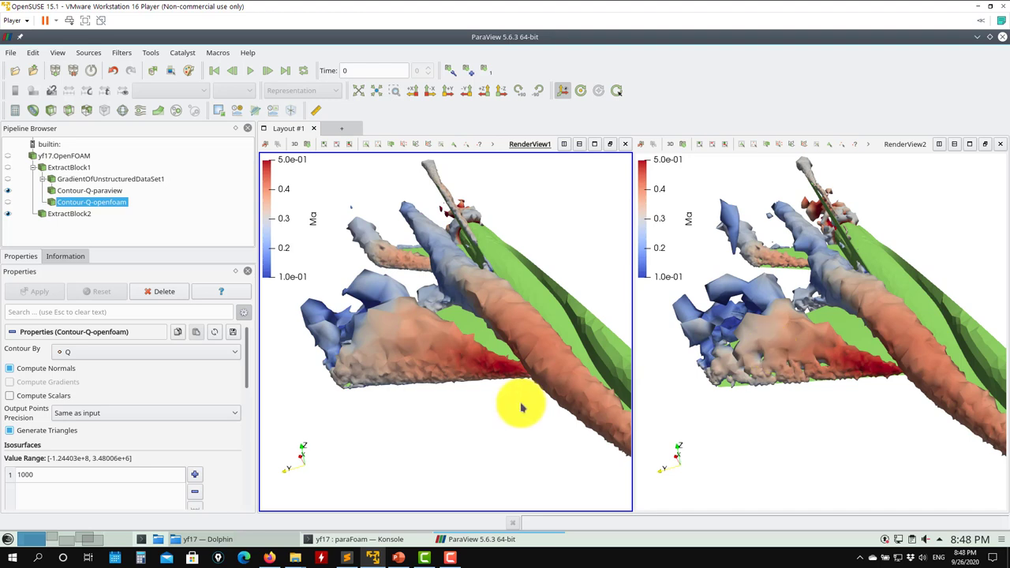
drag(457, 406, 450, 406)
drag(565, 413, 514, 401)
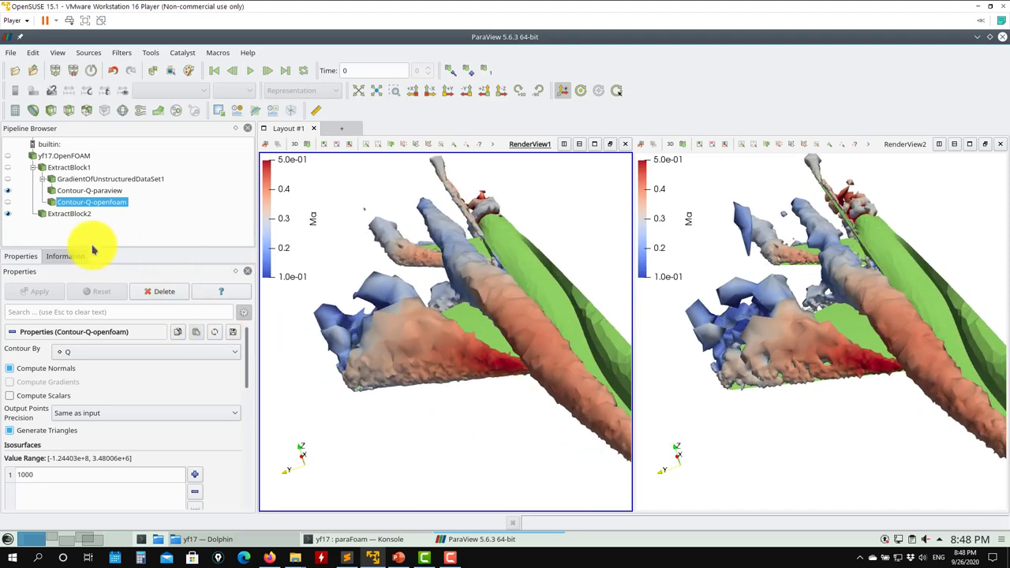
- Apply a Generate Surface Normals filter with a feature angle of 30 to Contour-Q-paraview in RenderView1
click(93, 190)
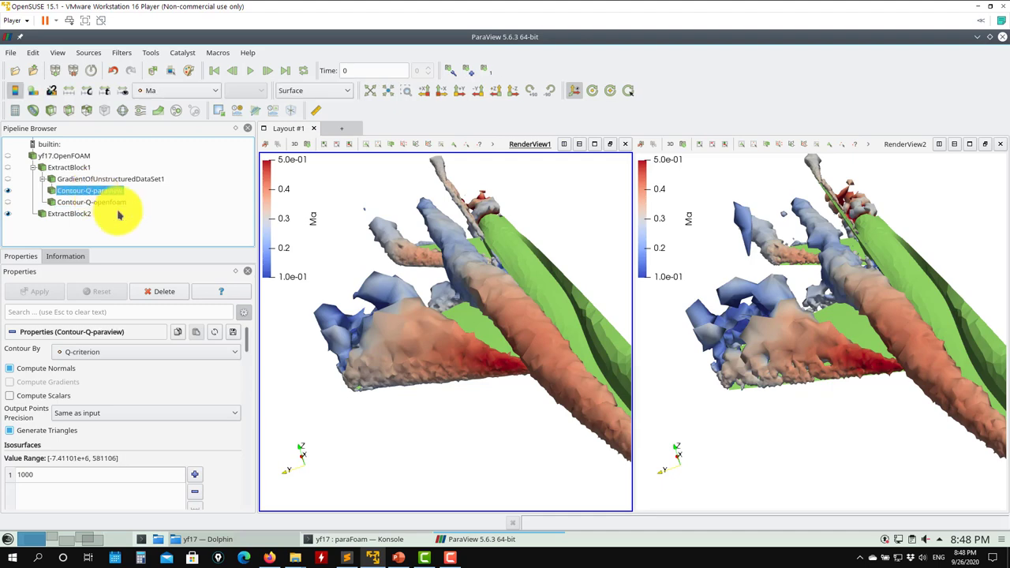
click(130, 53)
mouse_move(139, 114)
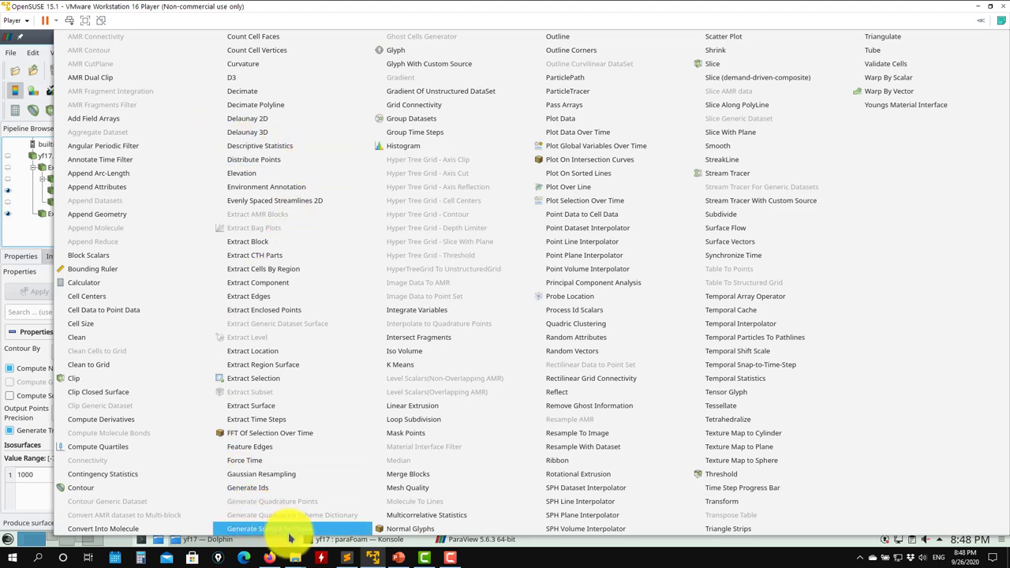
key(Escape)
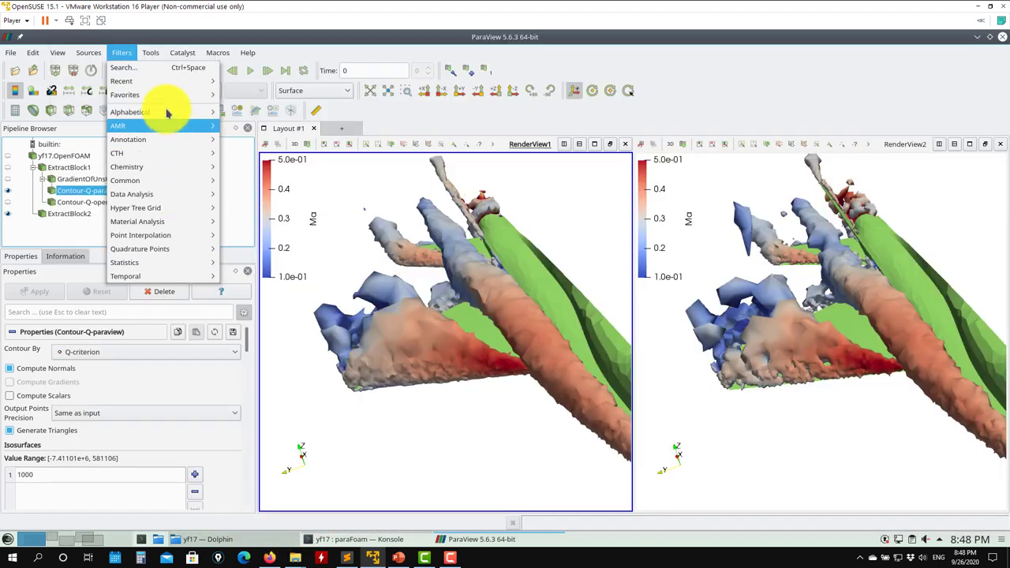
mouse_move(163, 109)
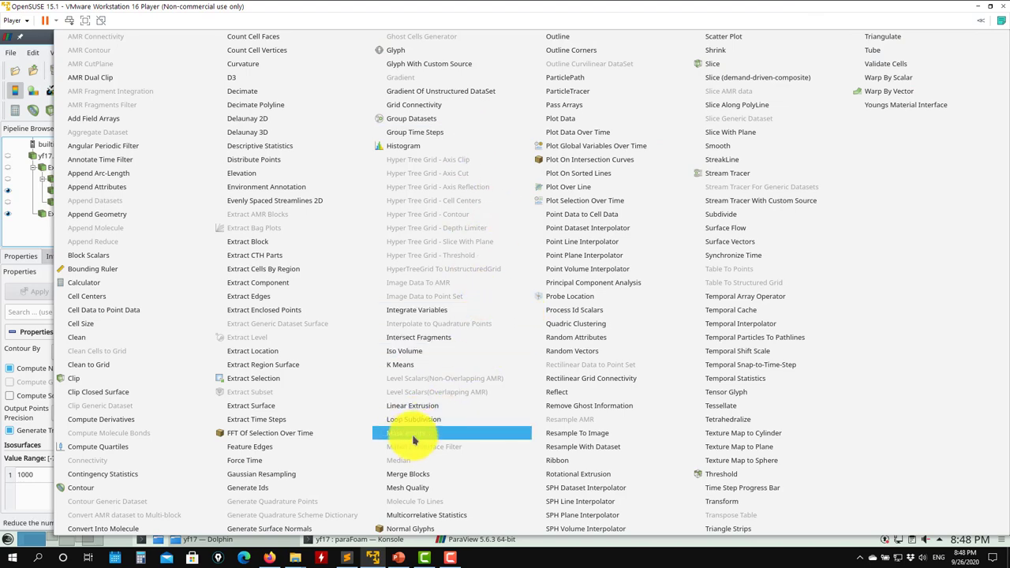
click(268, 528)
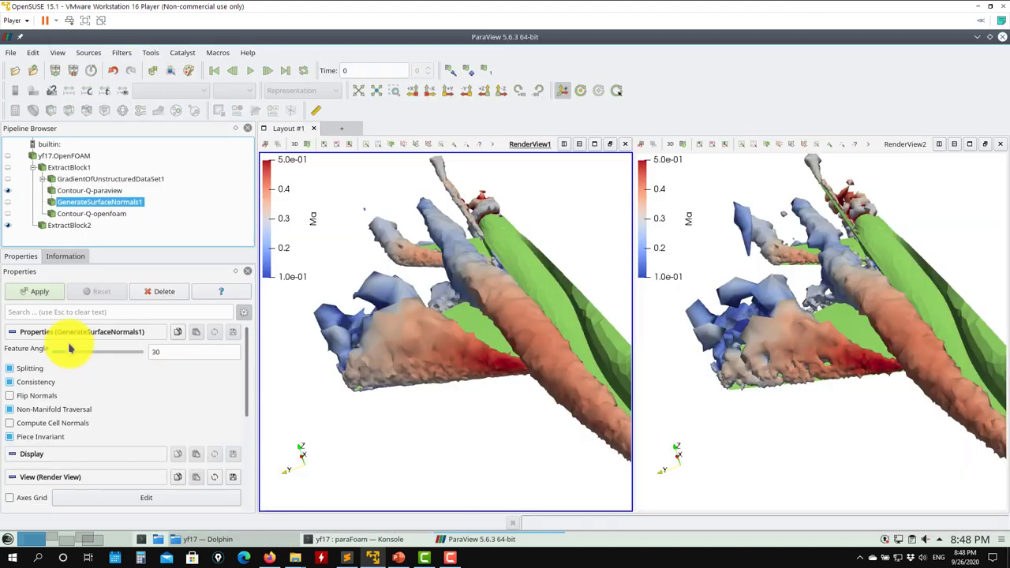
click(33, 293)
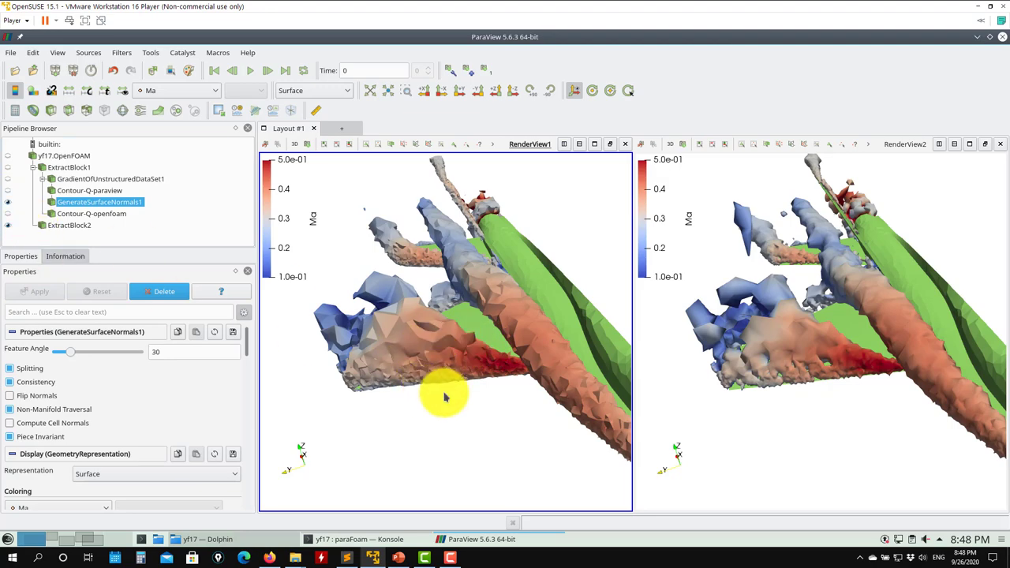
- Compare GenerateSurfaceNormals1 with the original contour in RenderView1, leaving Contour-Q-paraview shown and the normals surface hidden
drag(444, 396, 466, 412)
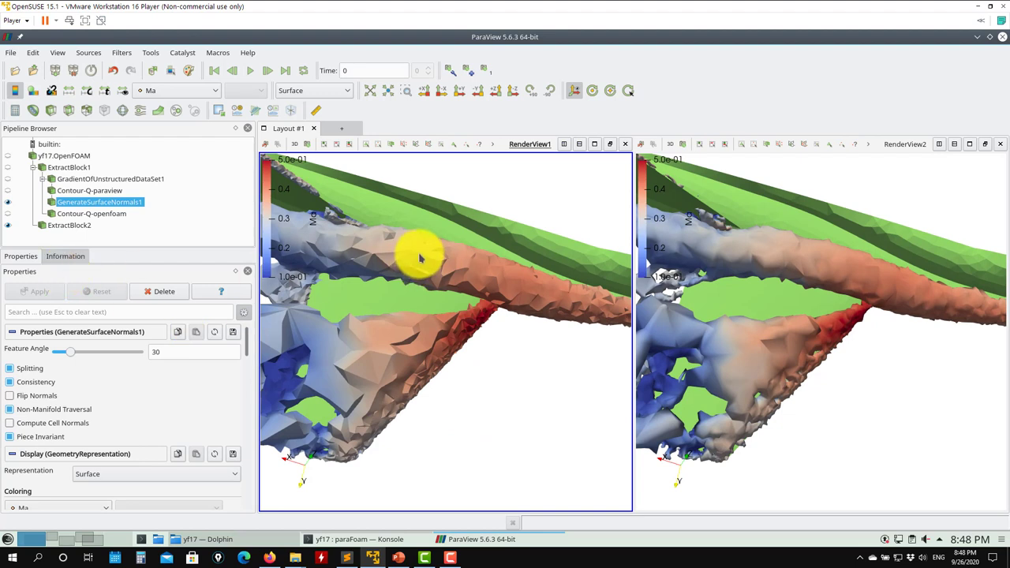
click(8, 192)
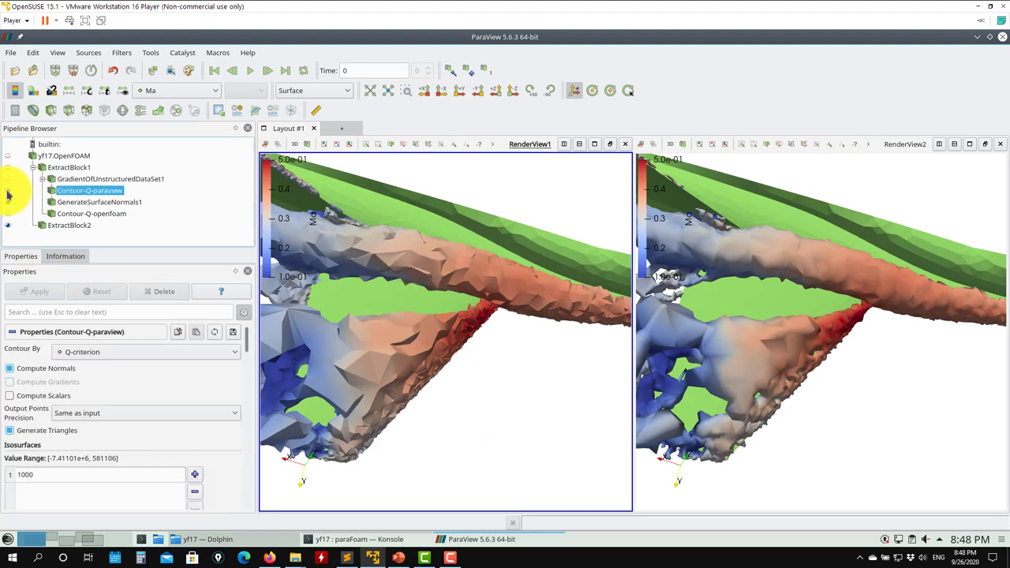
click(8, 202)
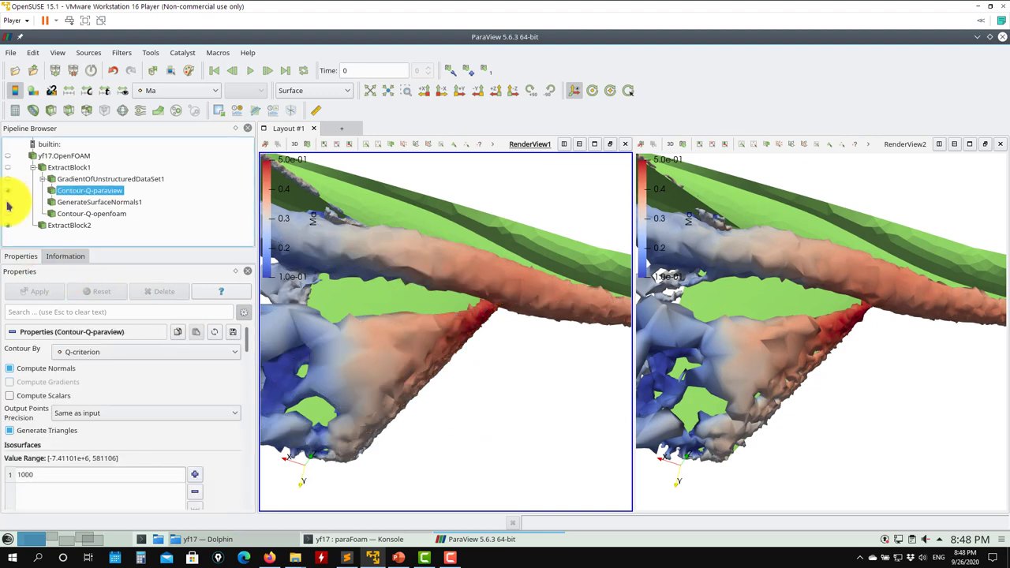
click(8, 203)
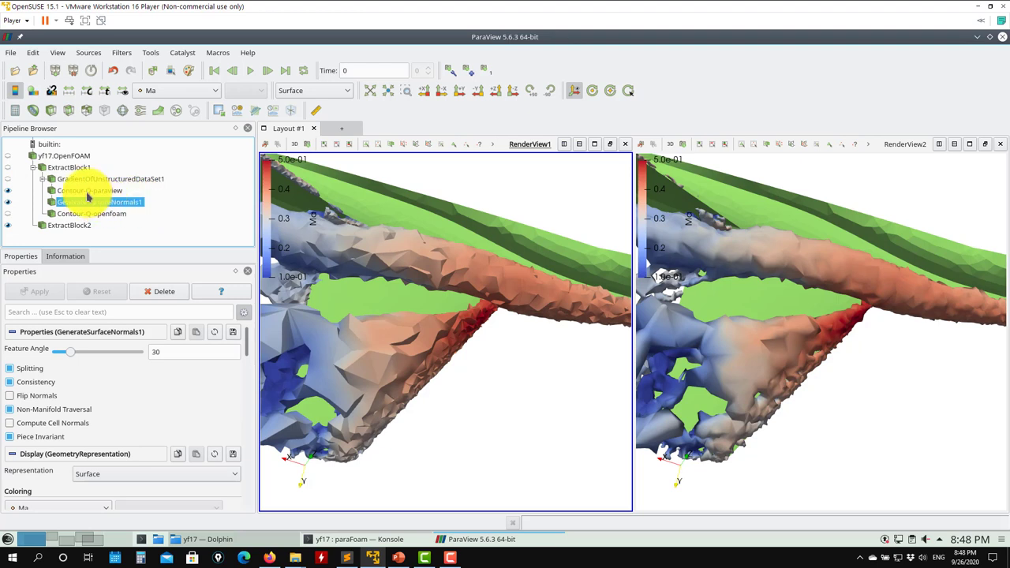
click(9, 204)
- Apply a Generate Surface Normals filter with a feature angle of 30 to Contour-Q-openfoam in RenderView2
click(78, 213)
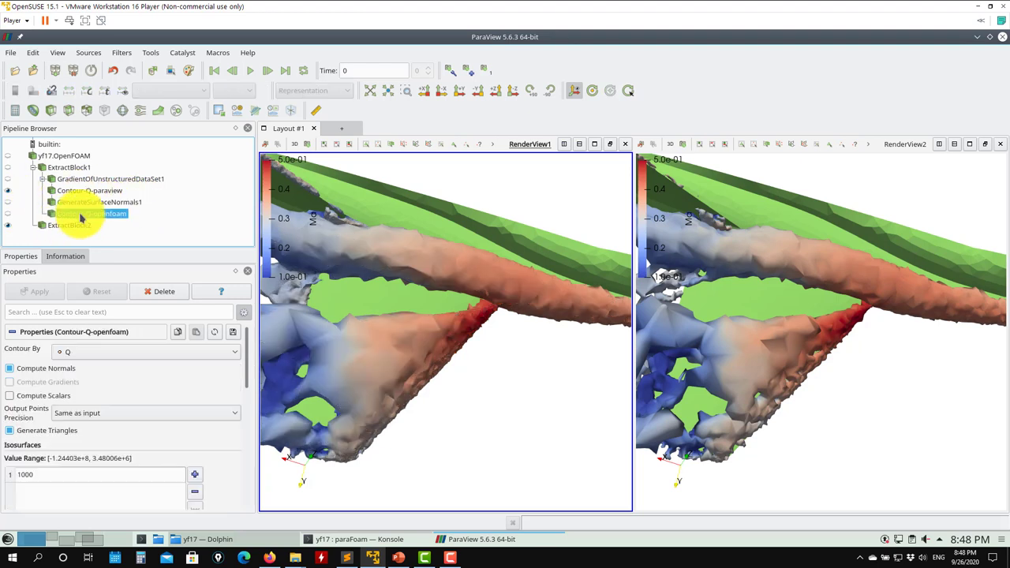
click(870, 446)
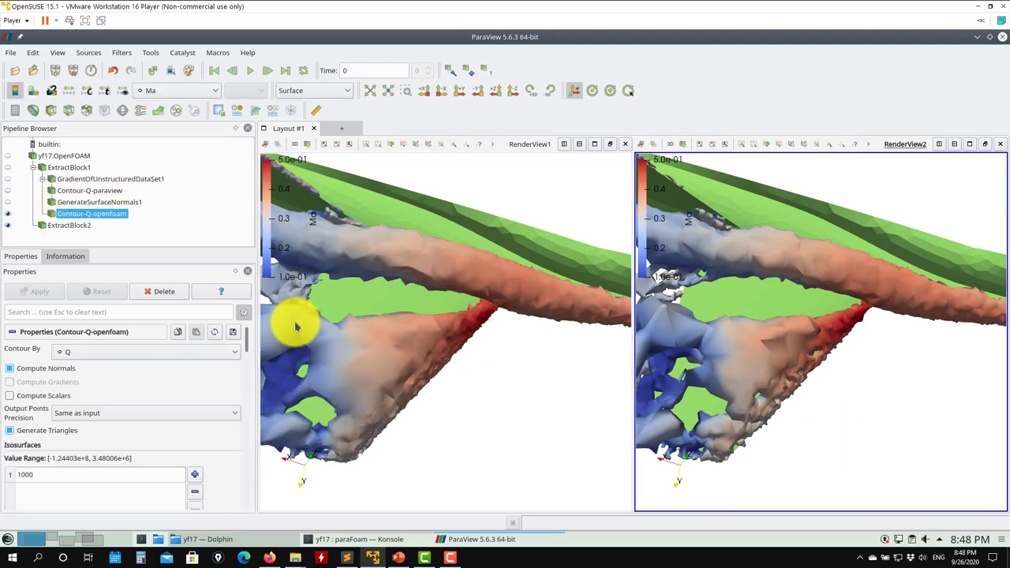
click(130, 55)
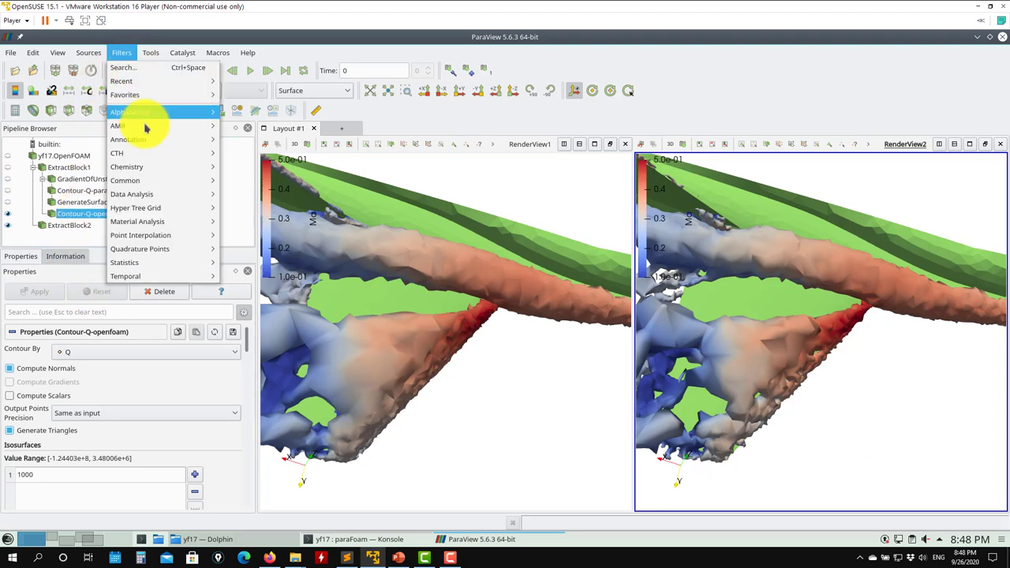
mouse_move(139, 58)
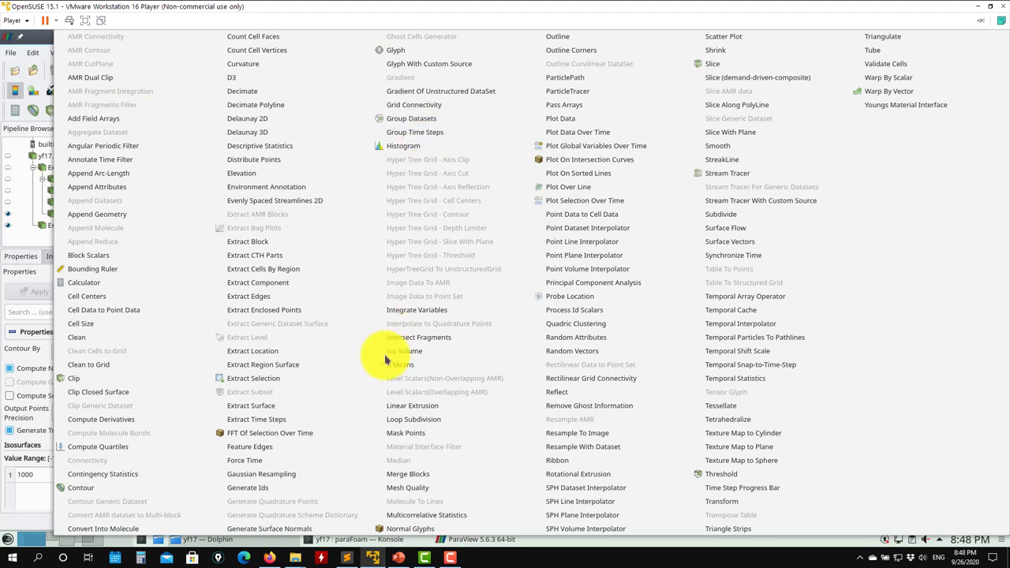
click(299, 528)
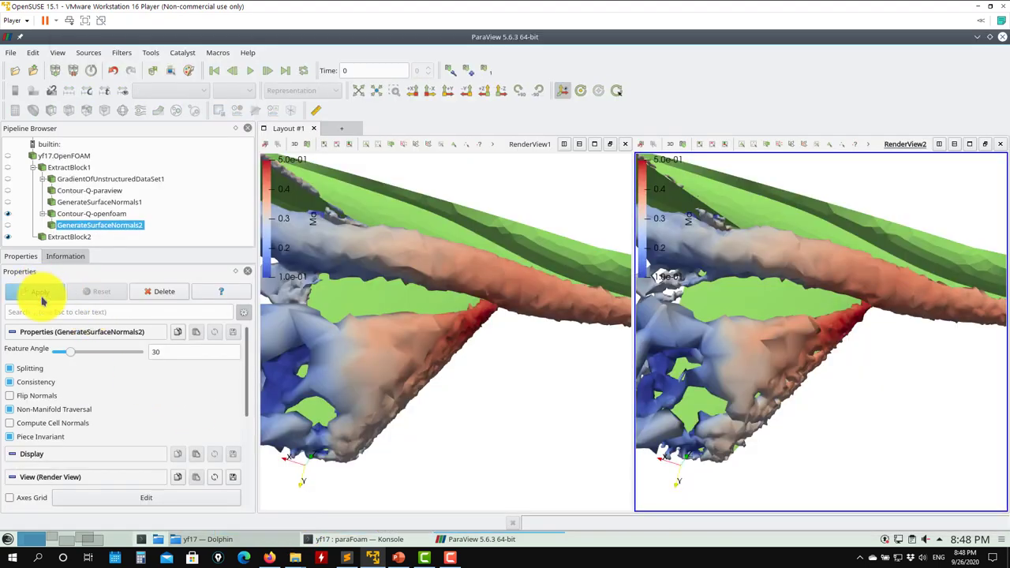
click(42, 296)
- Delete the surface normals filter attached to Contour-Q-openfoam
right_click(79, 226)
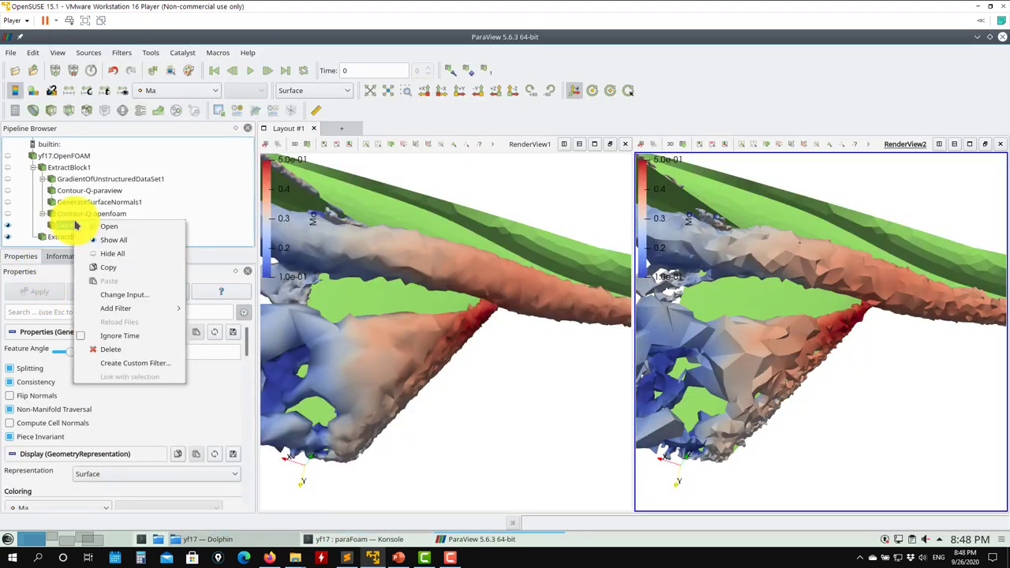
key(Escape)
key(Delete)
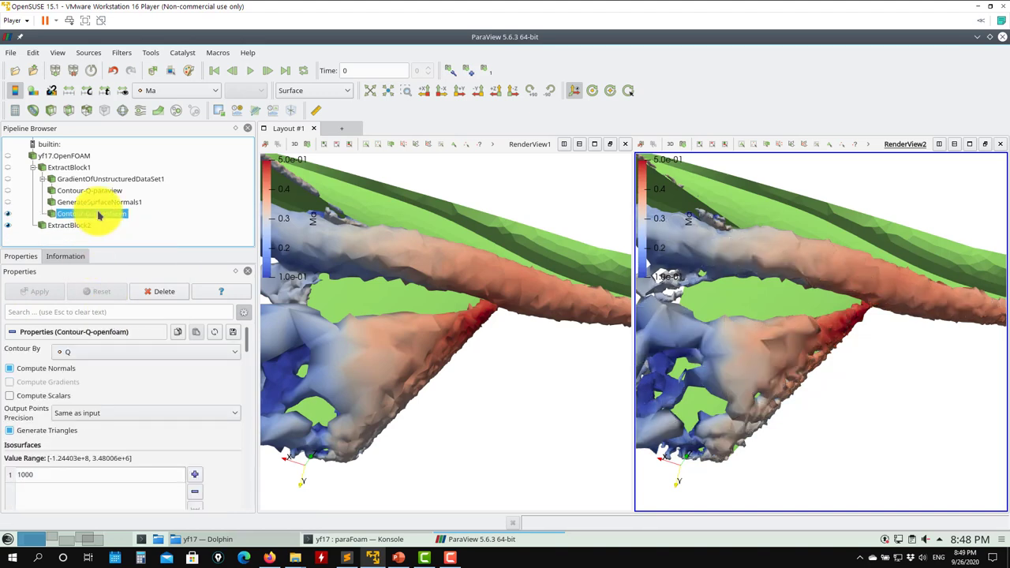
click(123, 53)
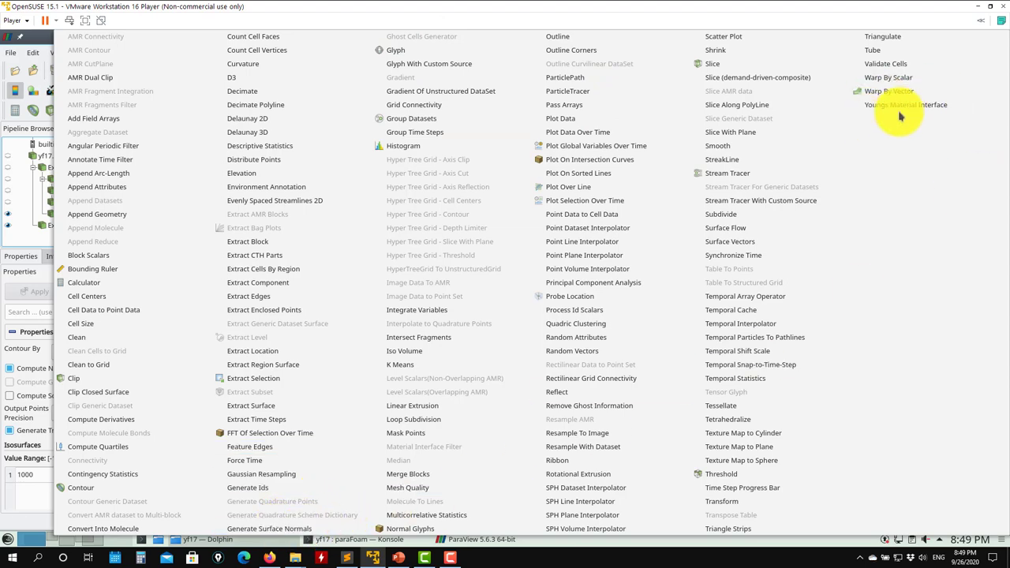
click(11, 52)
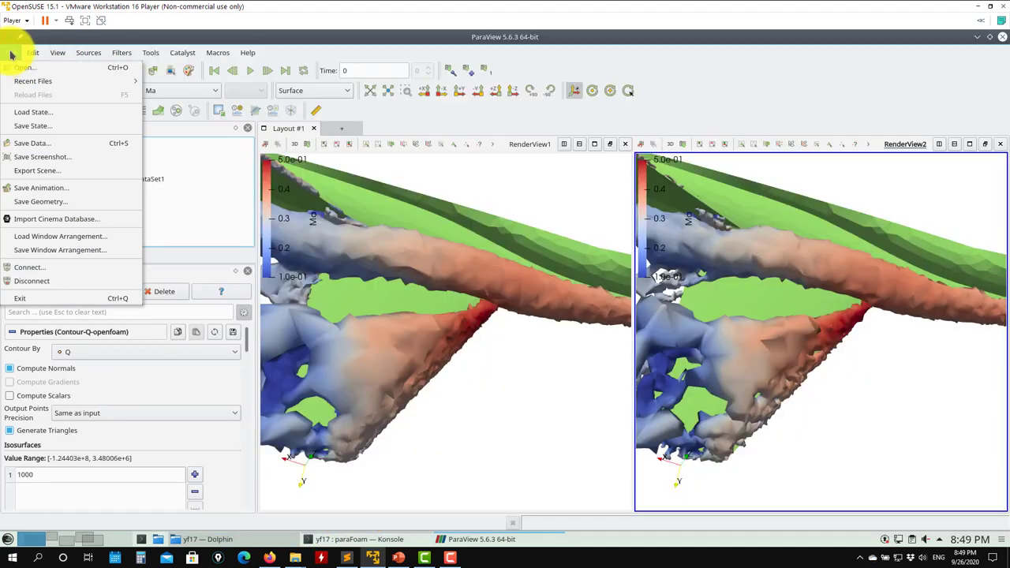
click(289, 45)
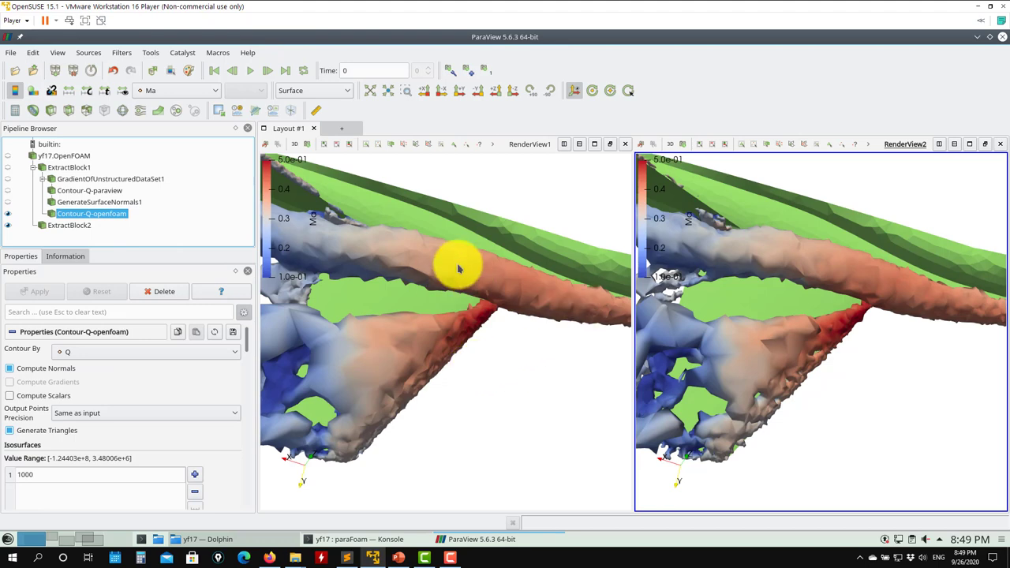
drag(394, 343, 481, 362)
drag(440, 390, 548, 394)
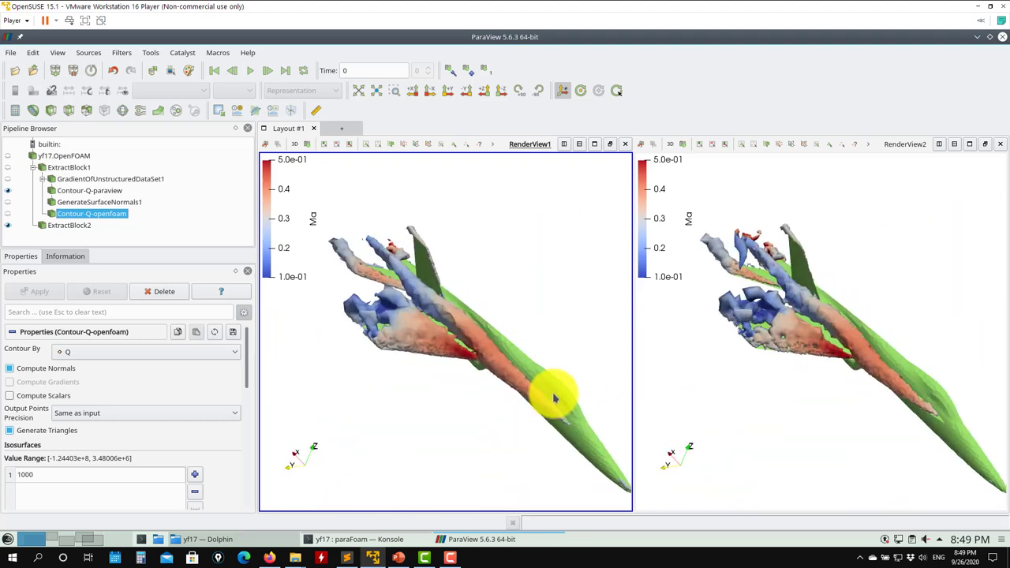
- Close the current ParaView session, relaunch it with paraFoam -builtin, and delete the yf17.foam reader from the pipeline
click(1000, 37)
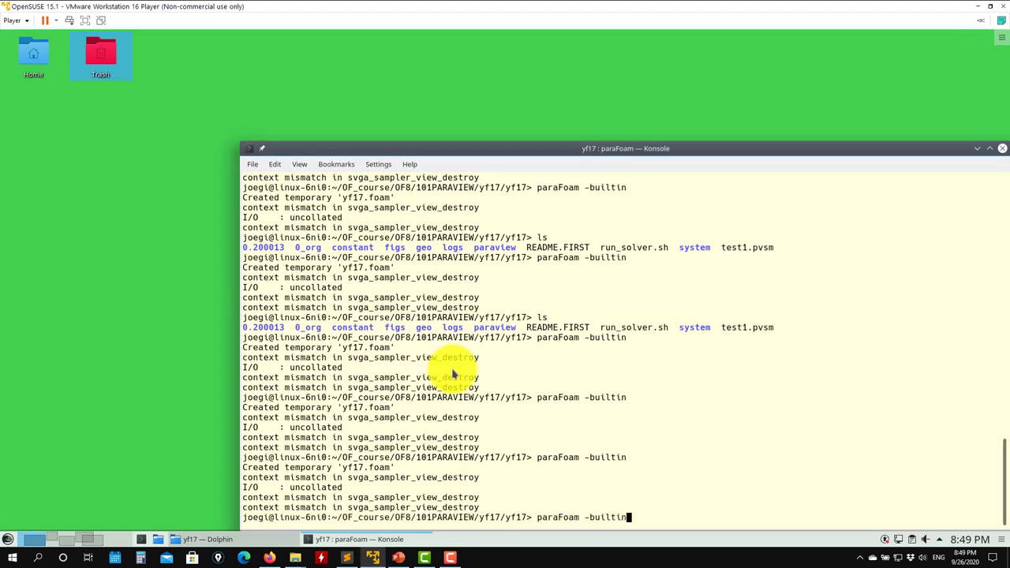
key(Return)
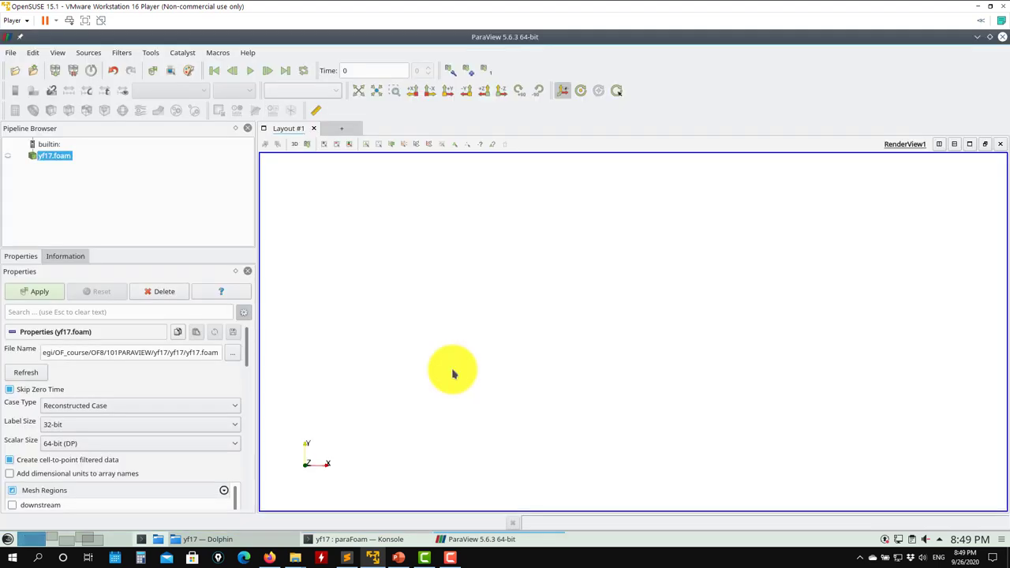
click(160, 292)
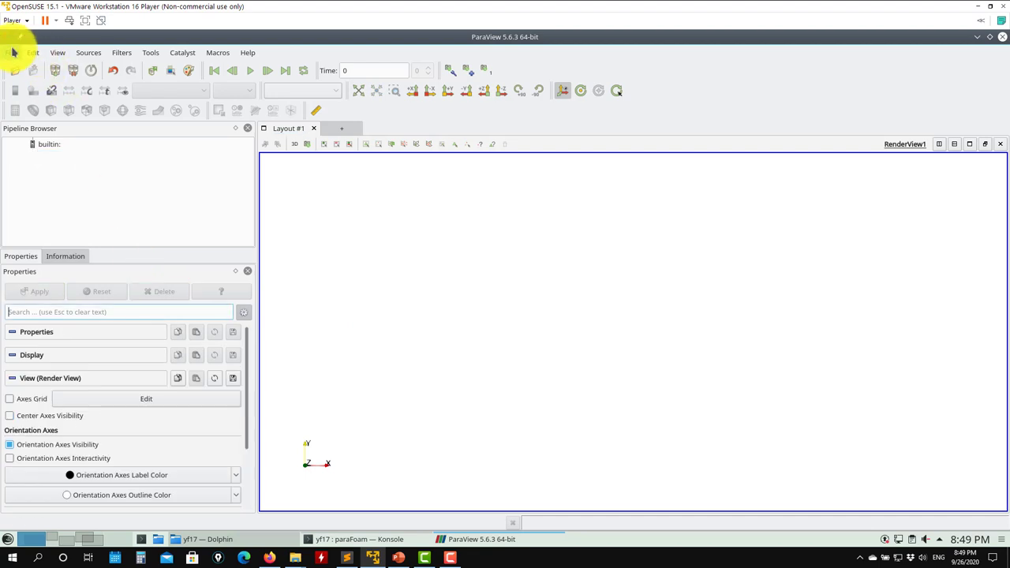
- Load the saved state streamlines1.pvsm from the case's paraview folder
click(10, 52)
click(29, 111)
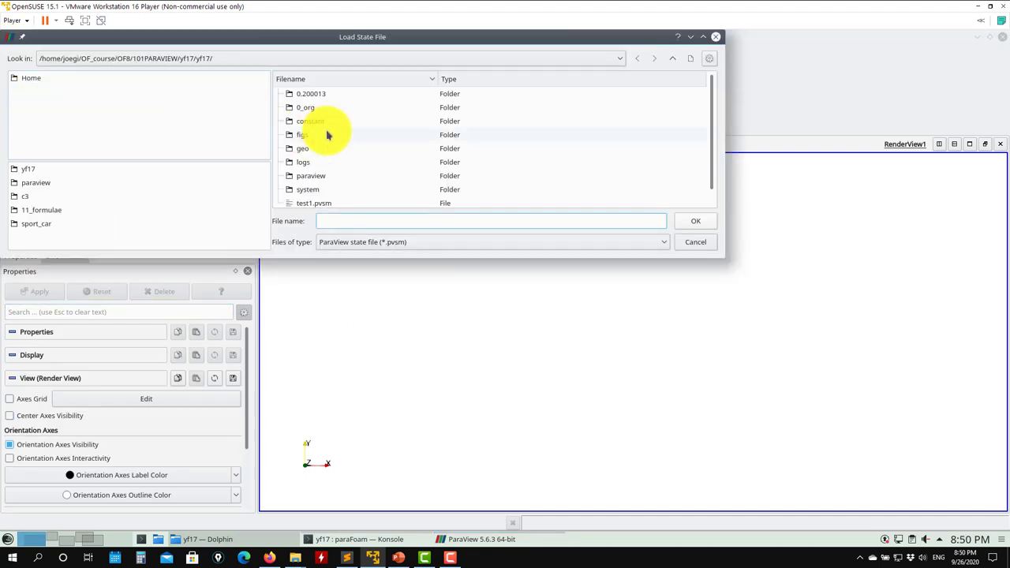
double_click(320, 173)
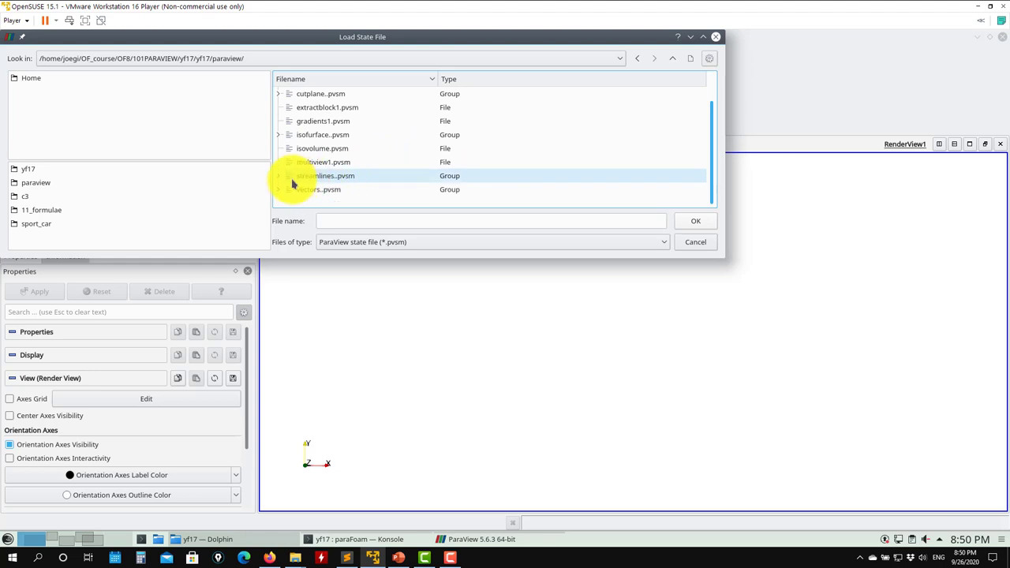
click(278, 175)
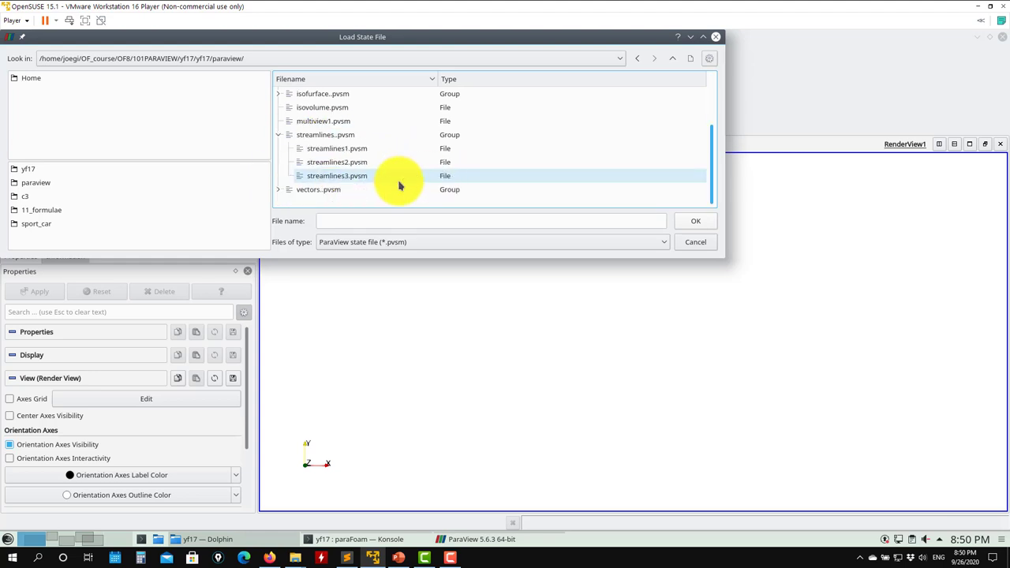
click(360, 150)
click(700, 226)
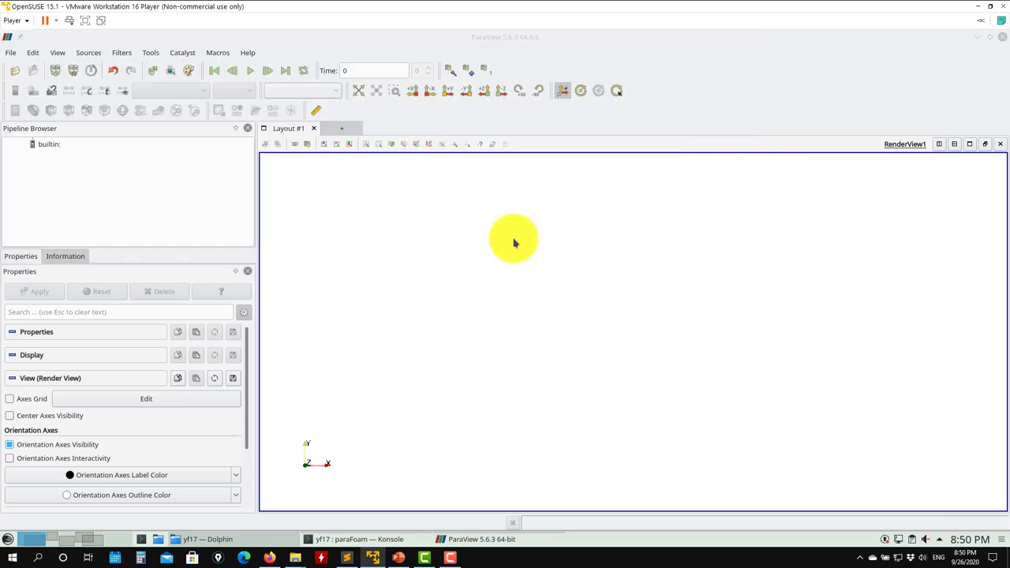
click(609, 345)
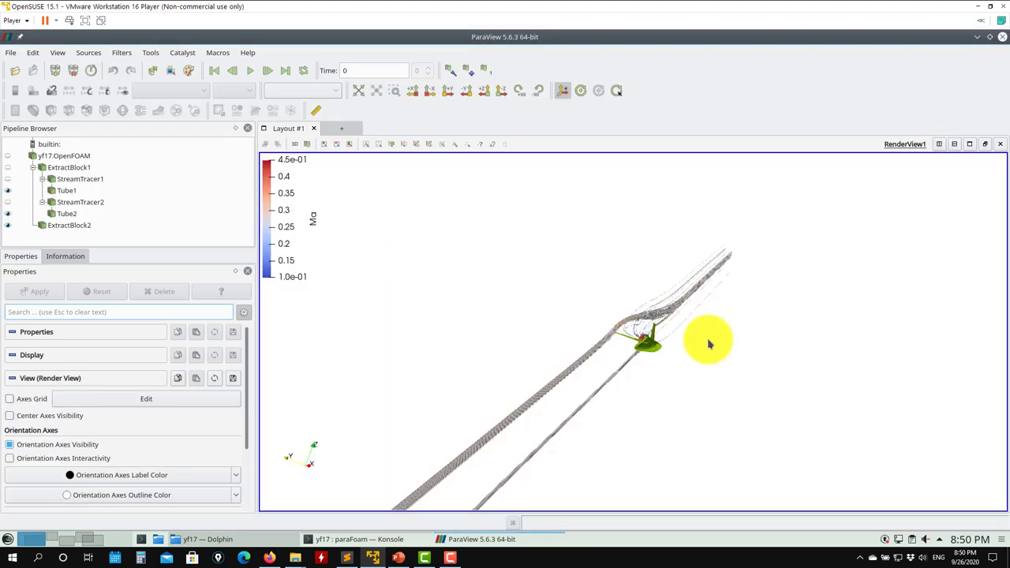
- Inspect ExtractBlock1 and StreamTracer1 in the pipeline and look up the stream tracer filters in the alphabetical filter list
drag(710, 340, 636, 316)
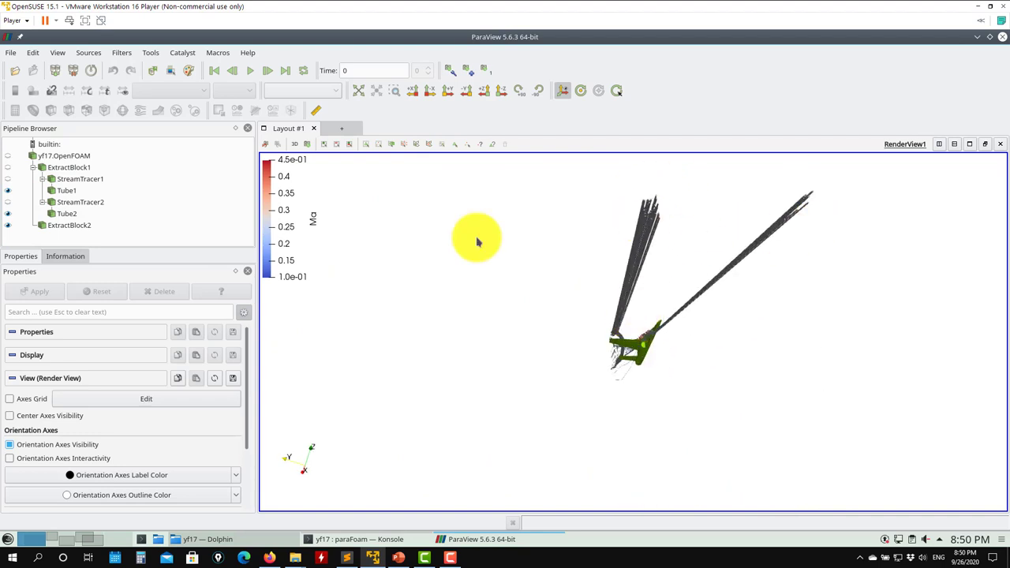
click(67, 167)
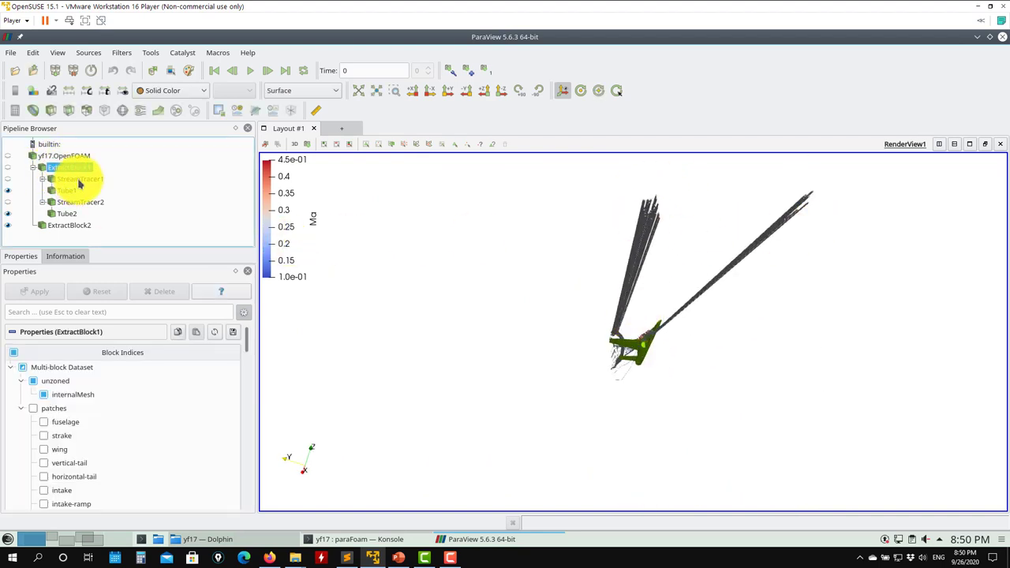
click(79, 180)
click(117, 53)
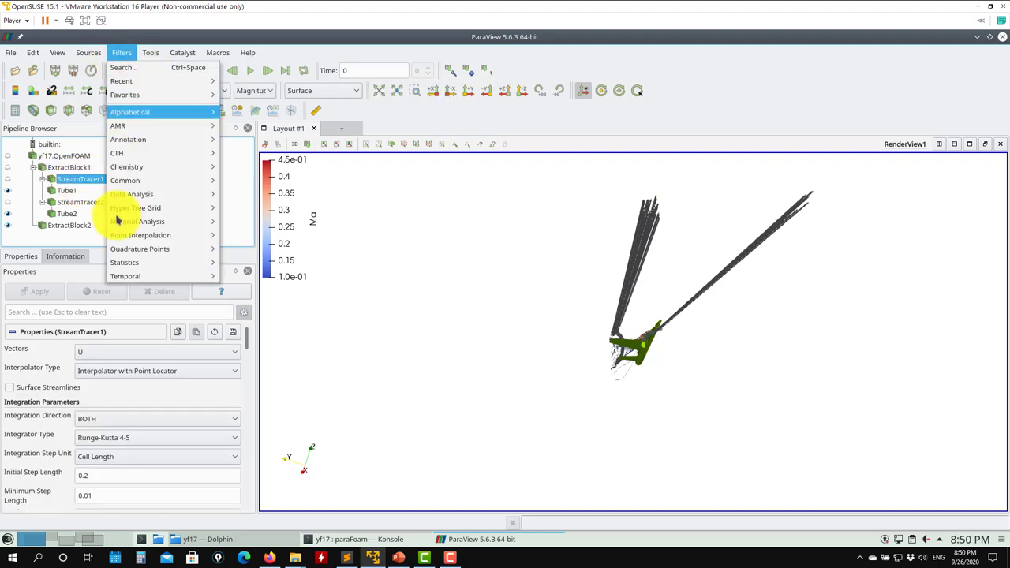
mouse_move(145, 277)
mouse_move(158, 112)
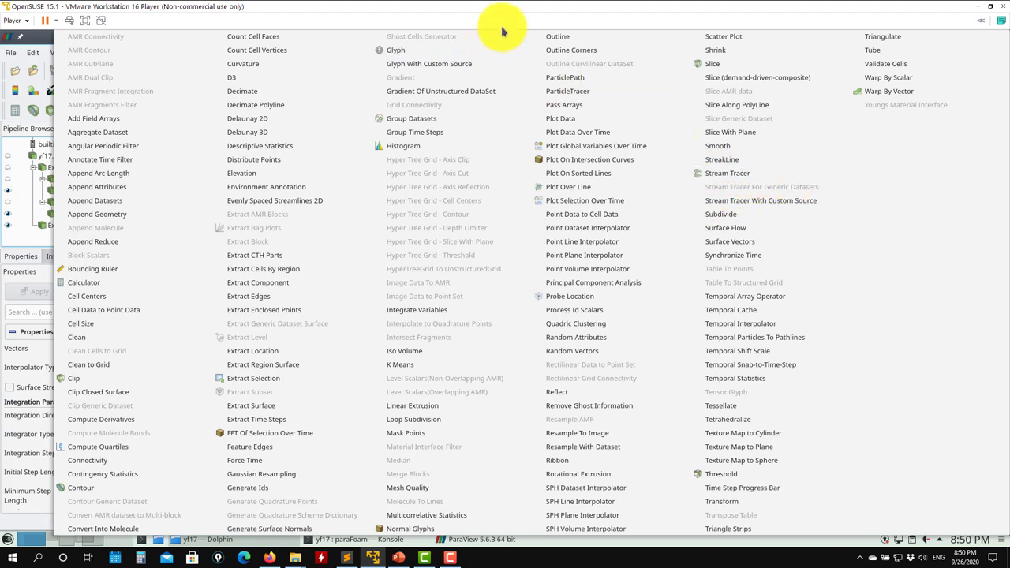
key(Escape)
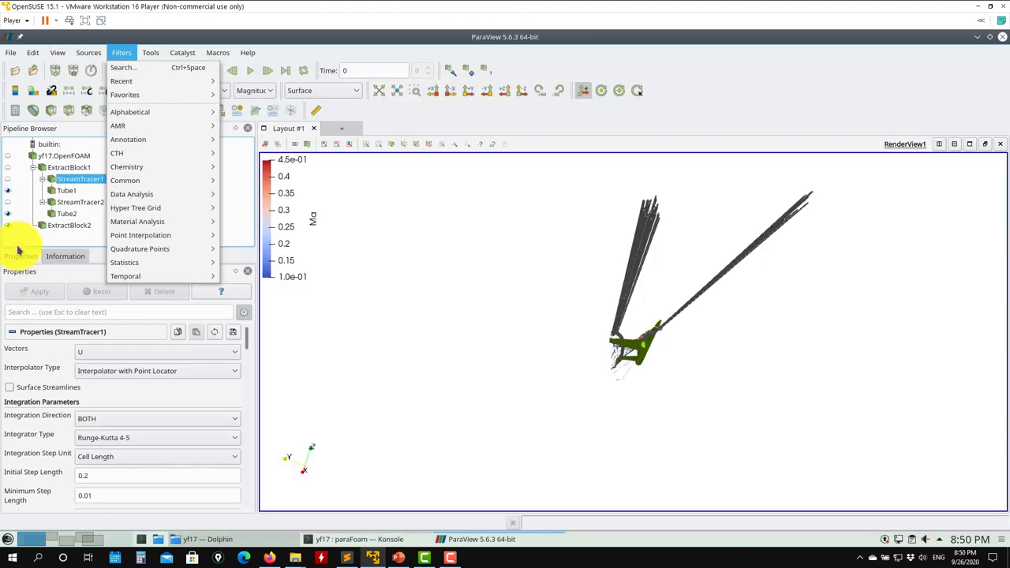
key(Escape)
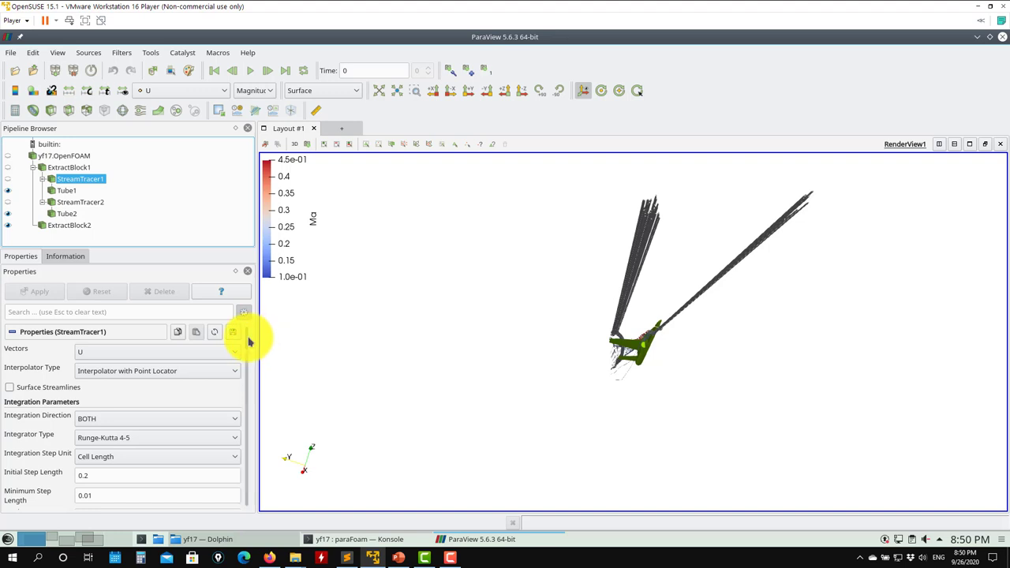
- Examine StreamTracer1's seed type options, sphere parameters and integration parameters against the seed sphere ahead of the airplane
drag(248, 341, 255, 386)
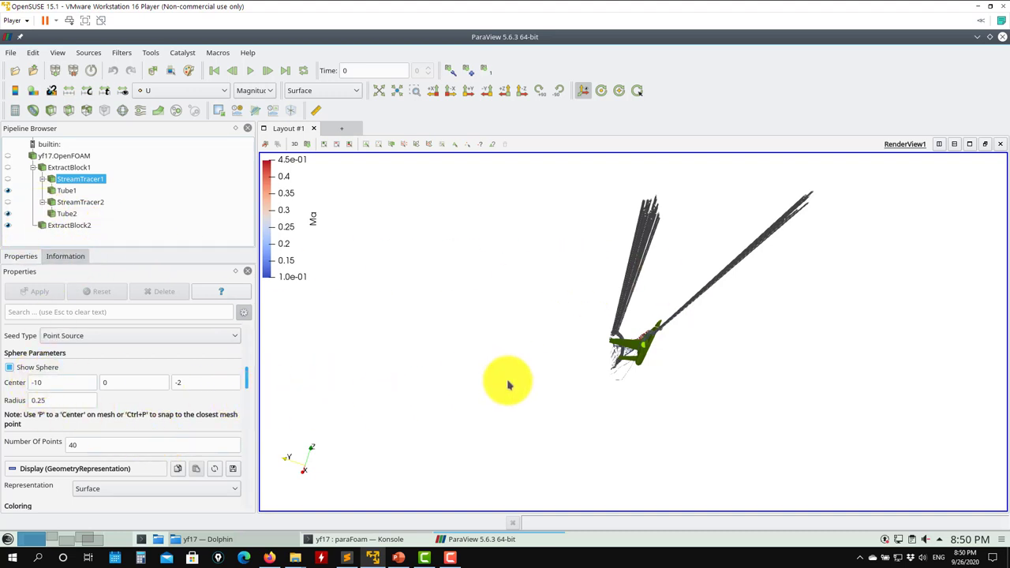
drag(507, 384, 592, 421)
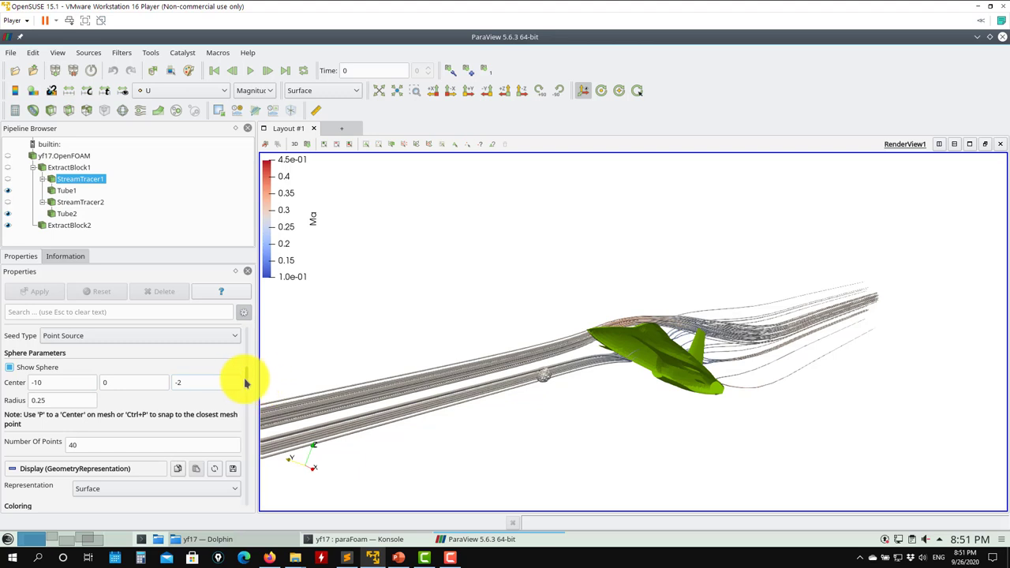
click(210, 339)
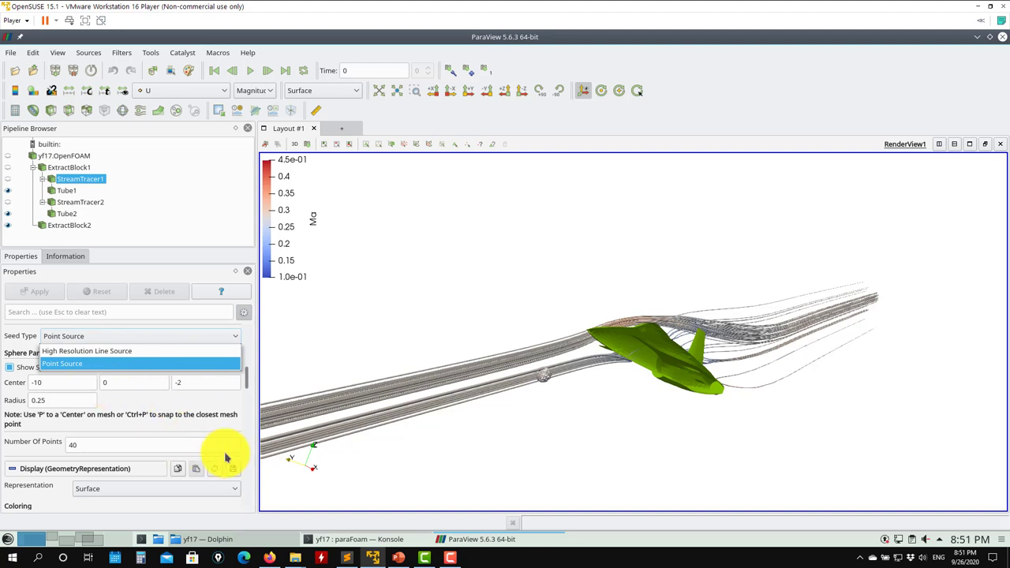
click(247, 385)
scroll(247, 385, up, 6)
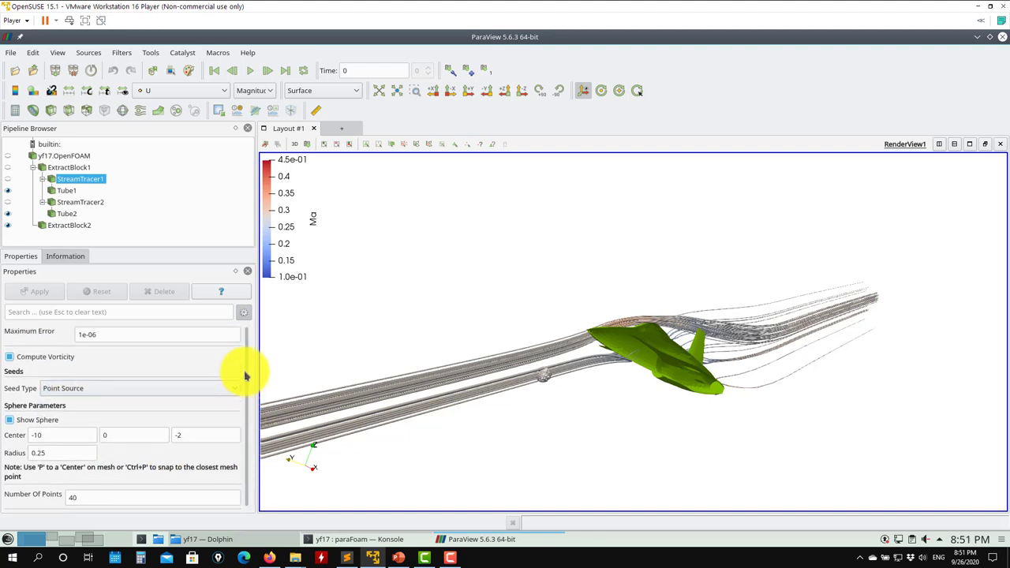
scroll(247, 359, up, 4)
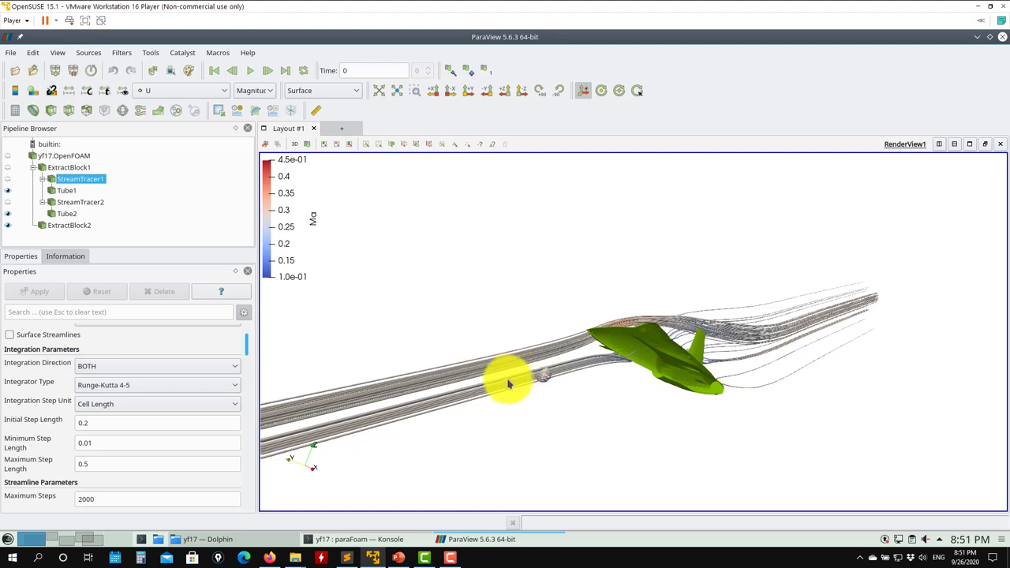
- Set StreamTracer1's integration direction to FORWARD and apply it
click(200, 367)
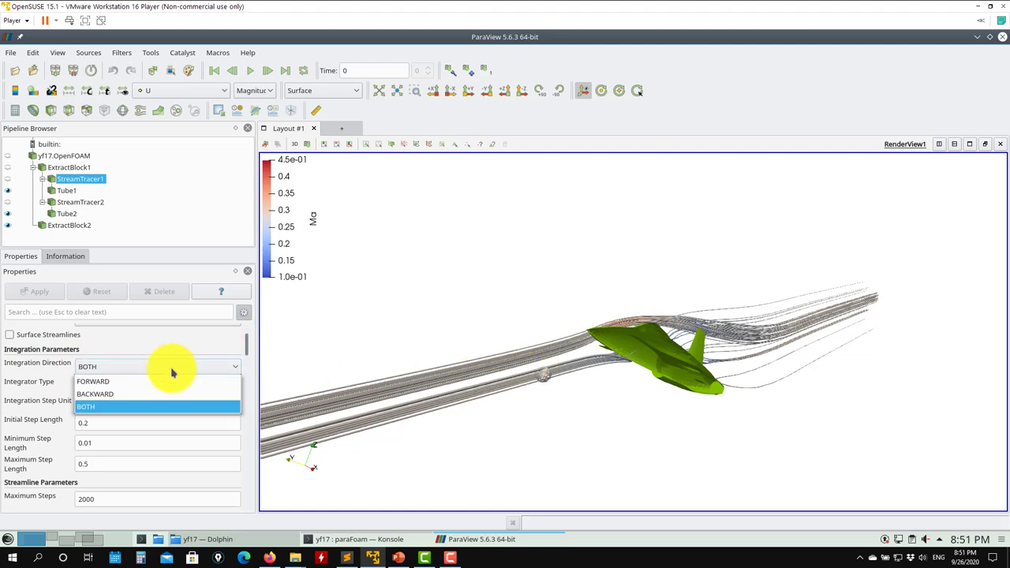
click(103, 378)
click(34, 291)
- Move StreamTracer1's seed sphere above the upstream streamlines, apply the change, and view the updated tubes around the airplane
drag(542, 374, 502, 329)
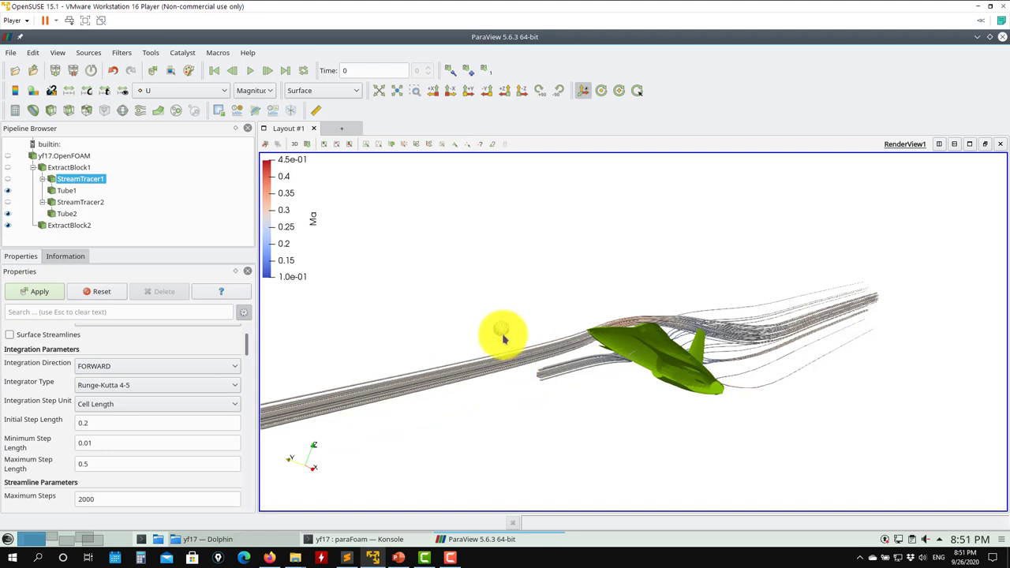
click(39, 292)
drag(468, 360, 536, 401)
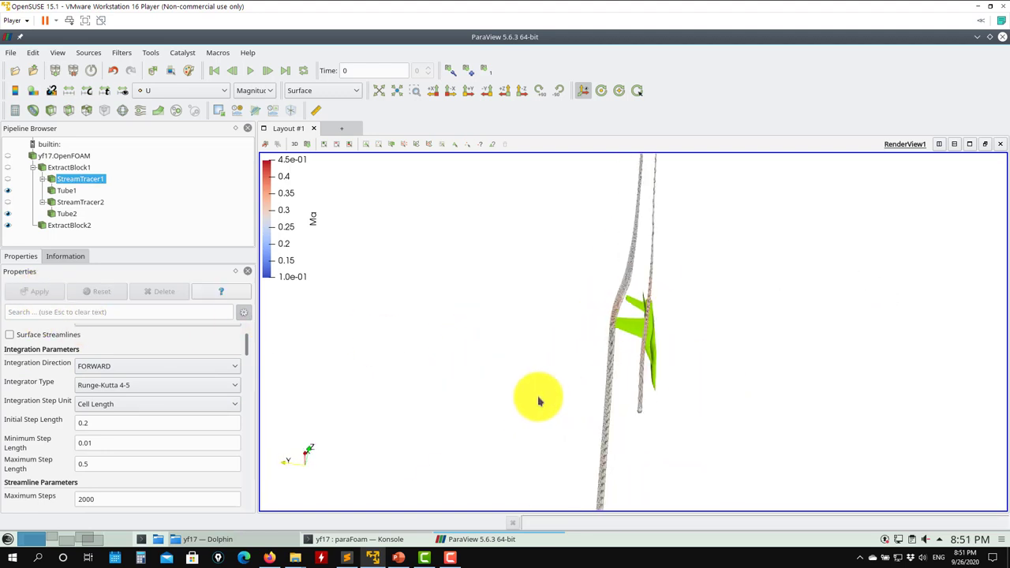
- Show StreamTracer1 with Tube1 hidden to view the plain streamlines passing over the airplane's wing
click(8, 179)
scroll(676, 349, up, 8)
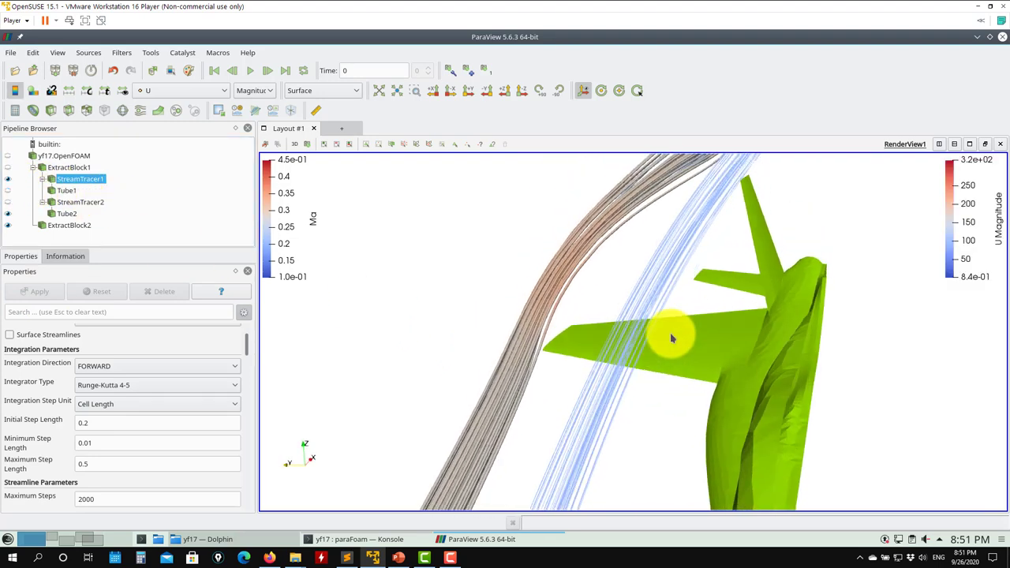
drag(672, 338, 685, 319)
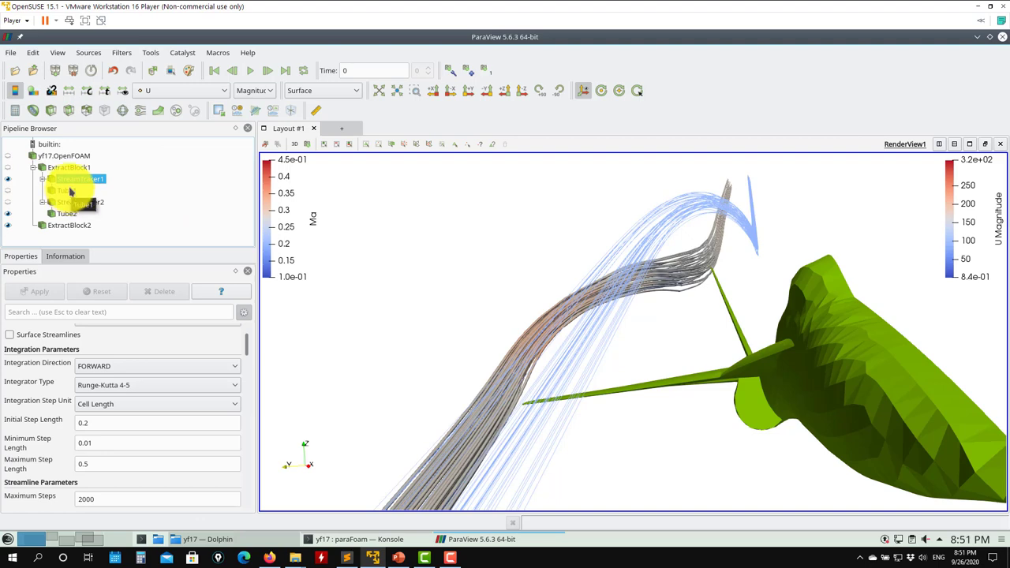
click(123, 53)
mouse_move(160, 113)
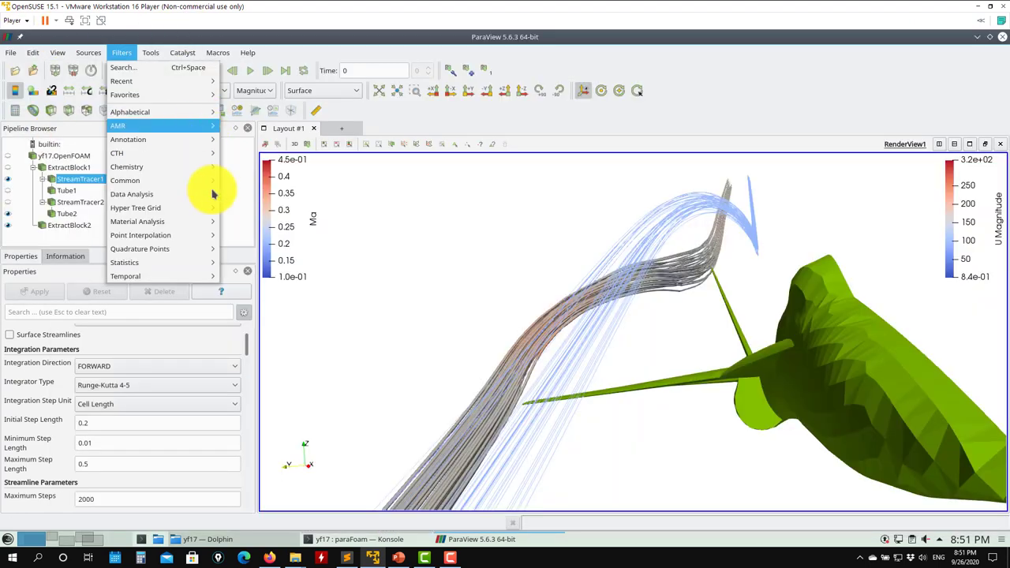
mouse_move(211, 194)
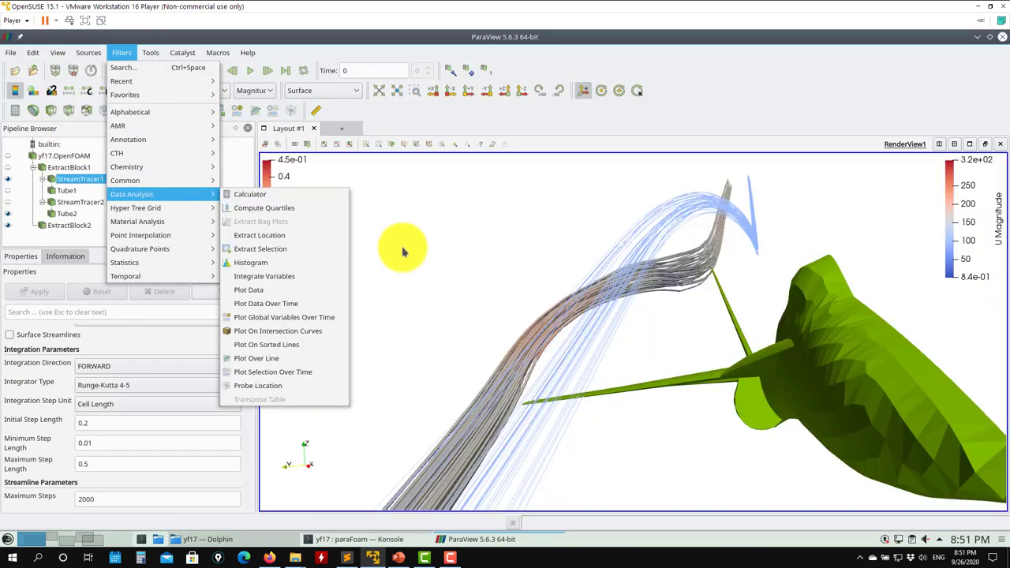
key(Escape)
key(Escape)
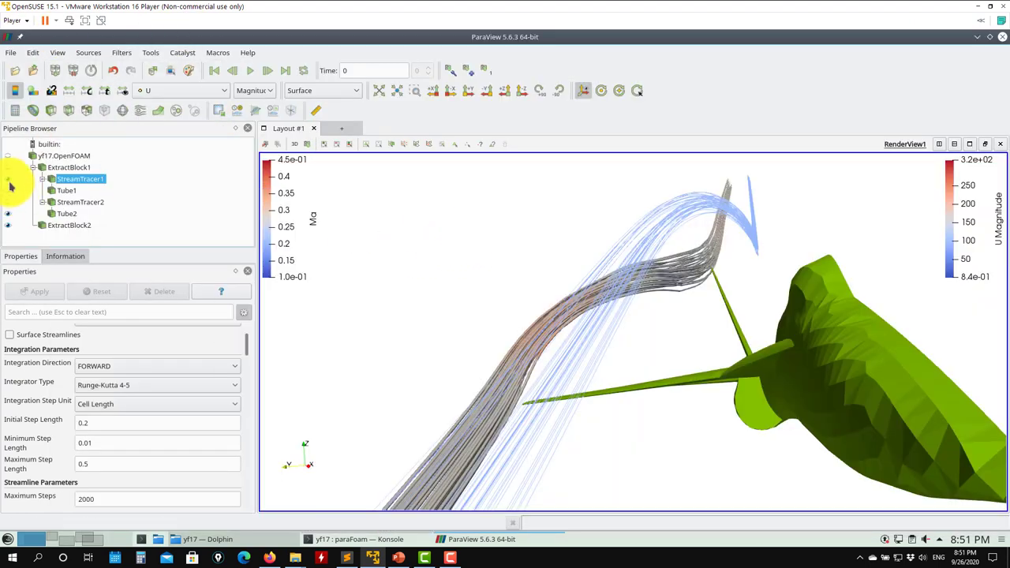
- Show Tube1 in place of the plain StreamTracer1 streamlines and review its tube and display settings
click(8, 190)
drag(694, 331, 670, 338)
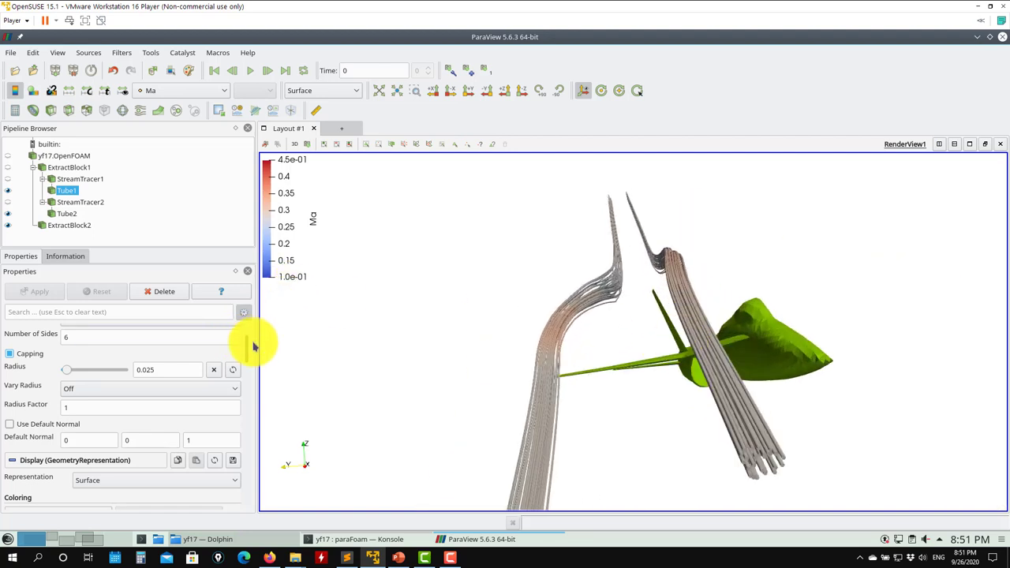
scroll(252, 334, up, 3)
scroll(244, 344, down, 3)
scroll(253, 340, up, 3)
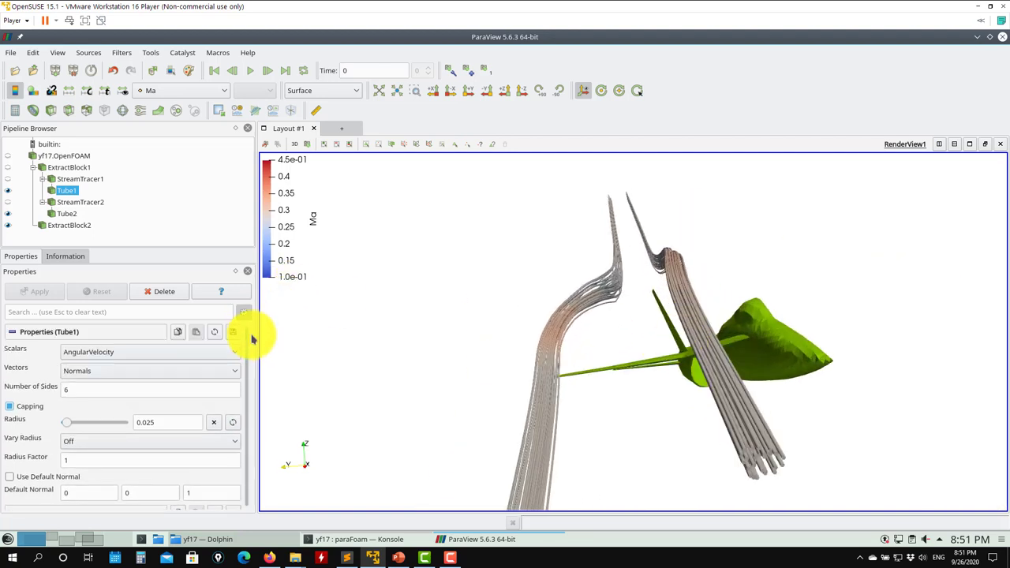
scroll(250, 344, down, 3)
scroll(247, 349, down, 15)
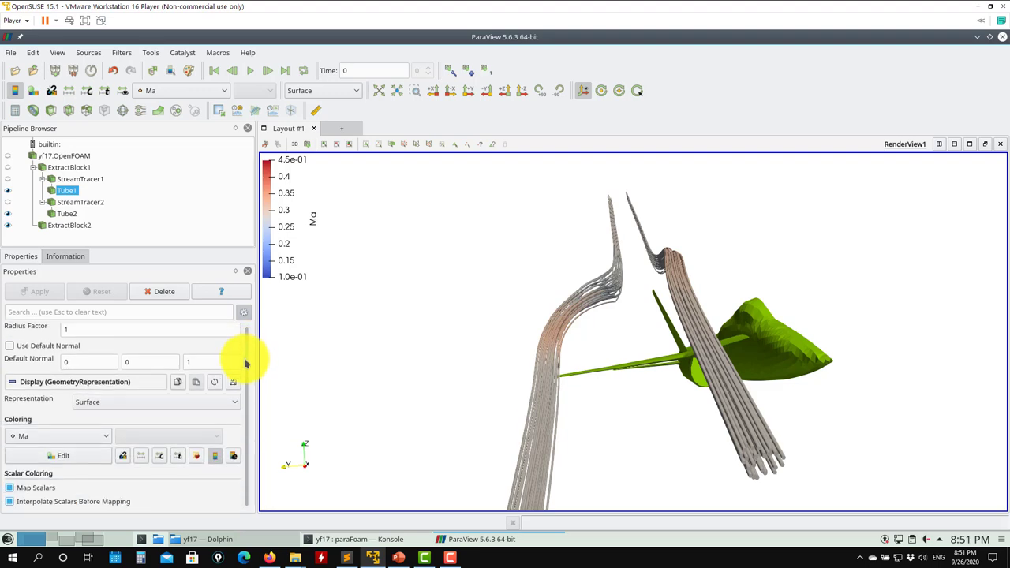
drag(241, 473, 237, 271)
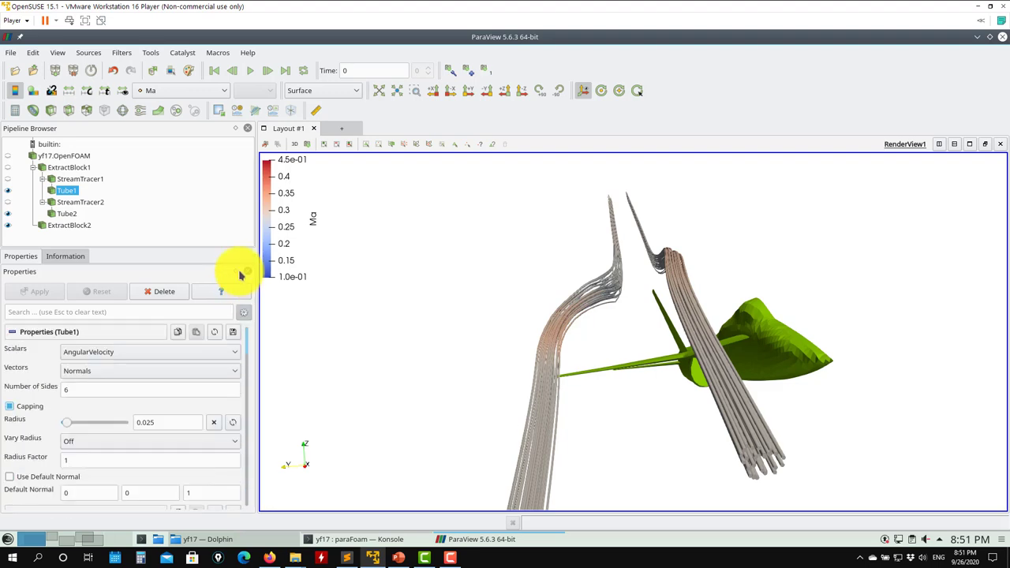
- View the tubes from the side of the airplane and review Tube2's tube, lighting and styling properties
drag(428, 347, 108, 224)
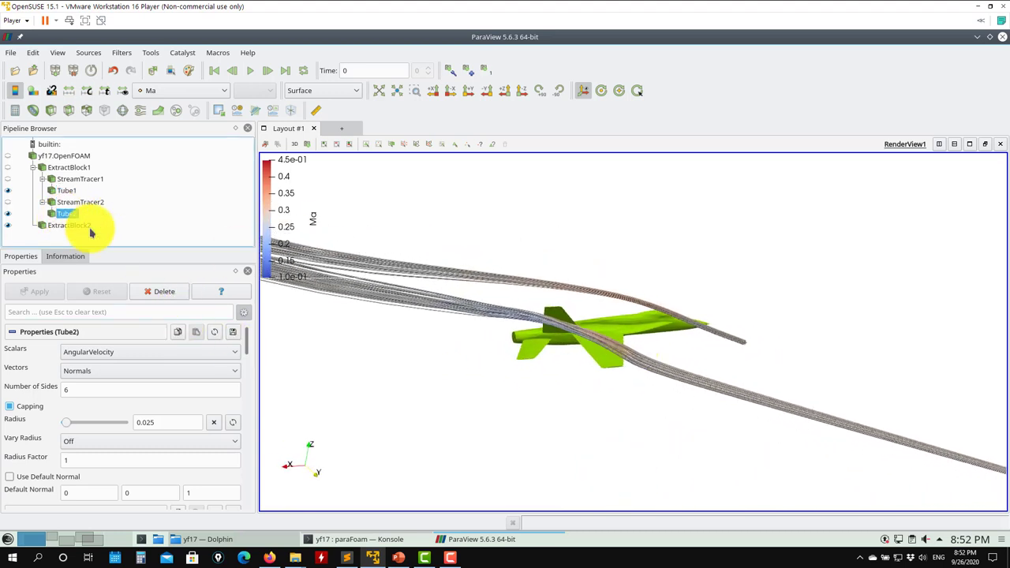
scroll(248, 344, down, 2)
scroll(248, 347, up, 2)
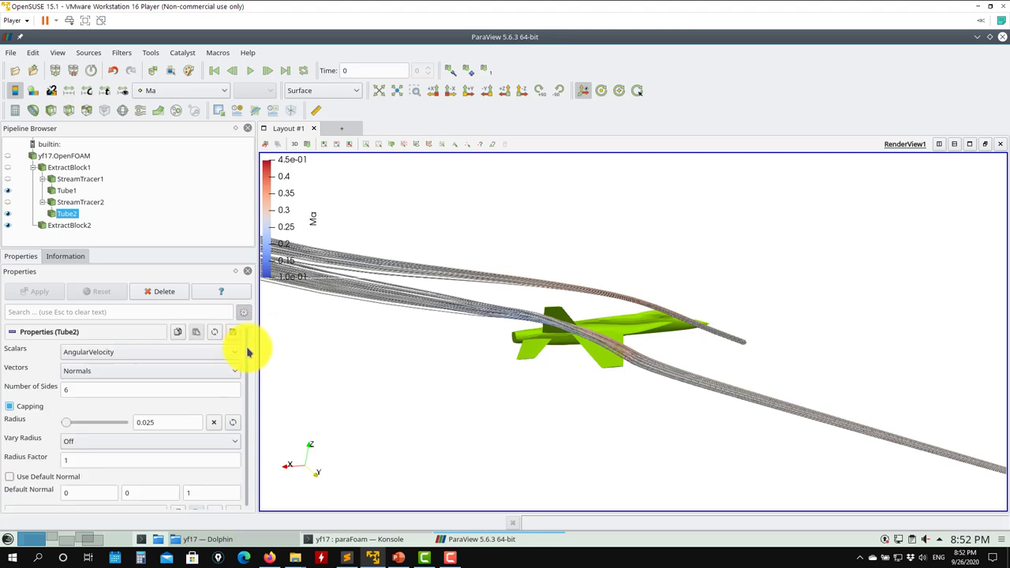
scroll(247, 359, down, 5)
scroll(247, 382, down, 8)
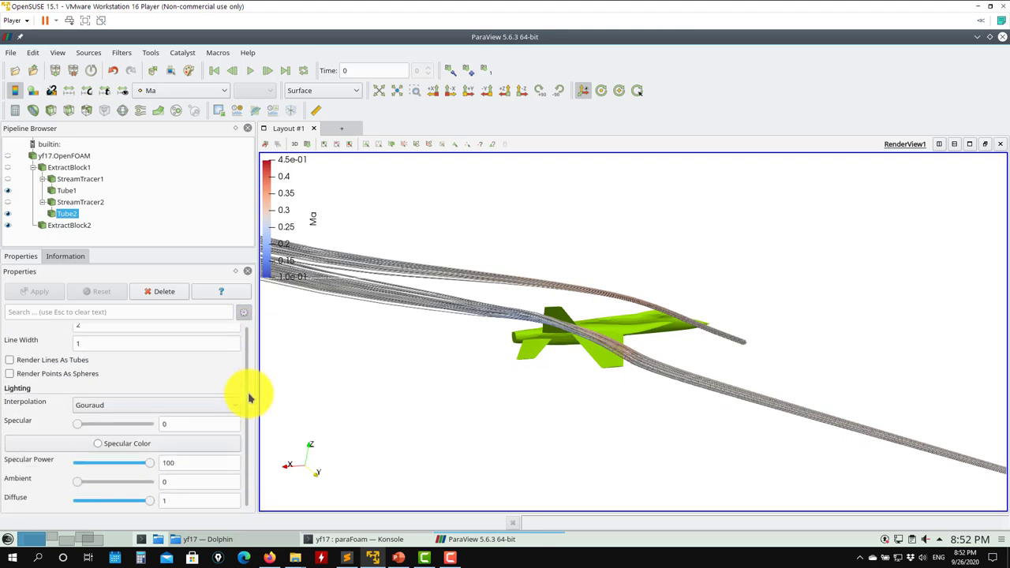
scroll(233, 387, up, 1)
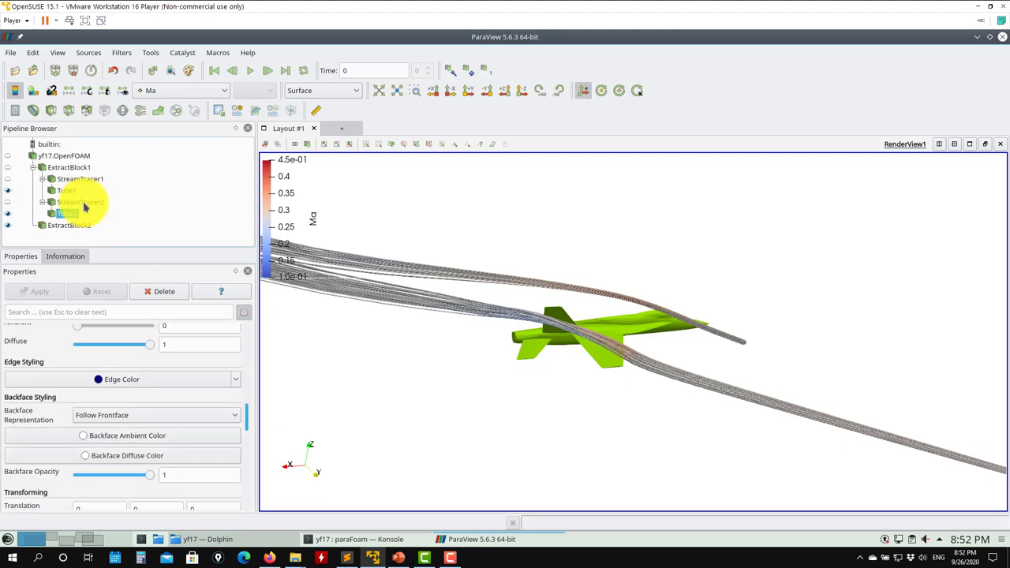
- Change StreamTracer2's seed type to High Resolution Line Source and apply it
click(84, 205)
drag(248, 406, 253, 378)
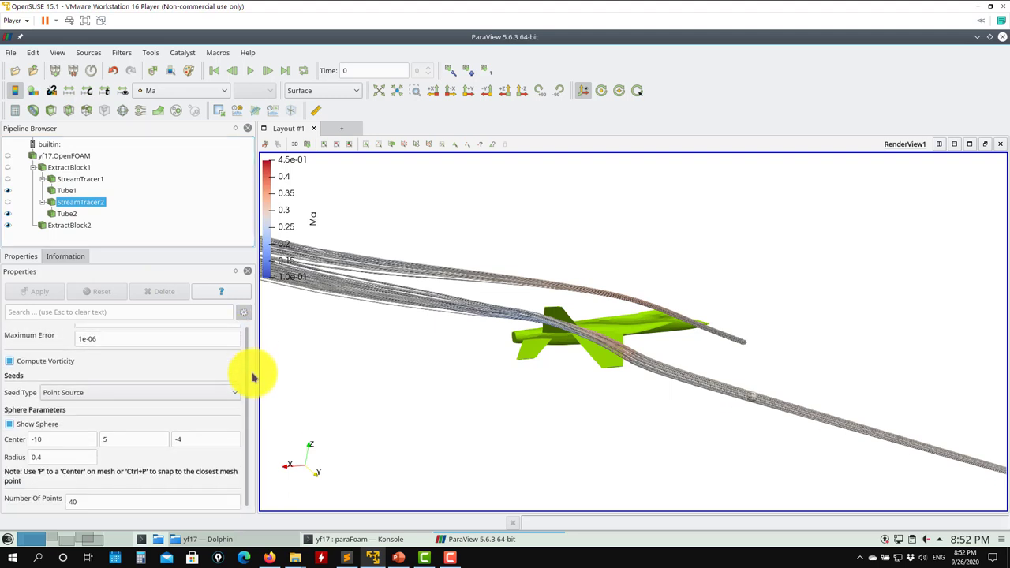
click(241, 397)
click(97, 406)
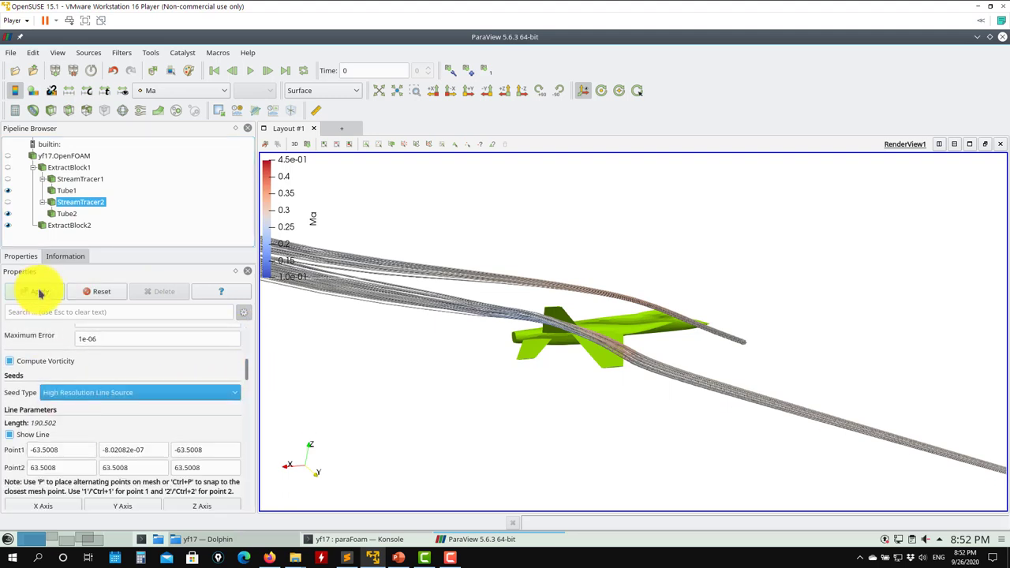
click(39, 292)
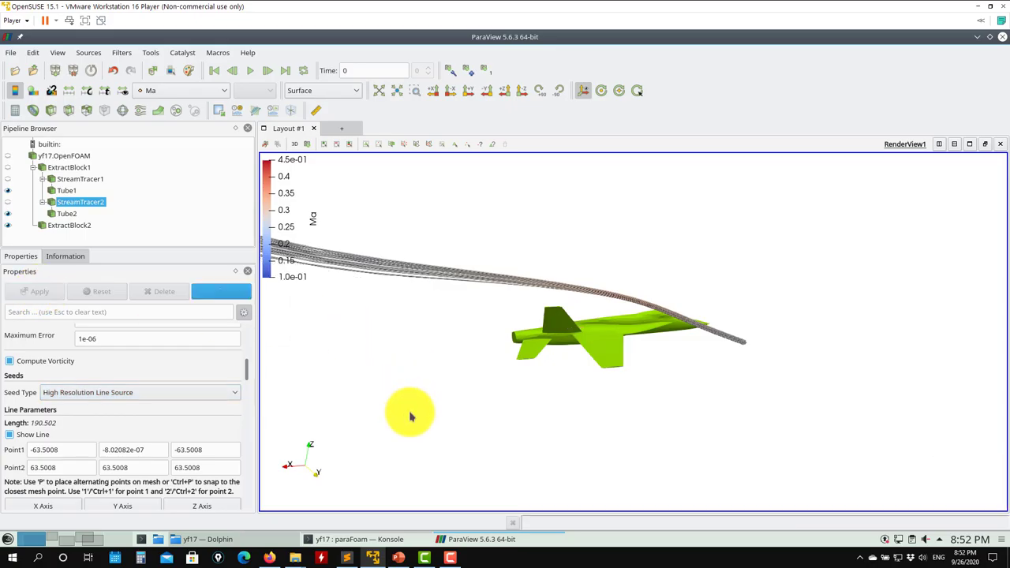
- Move StreamTracer2's seed line ends to about (-73.6, 9.0, -13.8) and (45.0, -0.06, 4.7), apply, and inspect the streamlines around the airplane
drag(410, 416, 586, 383)
click(39, 292)
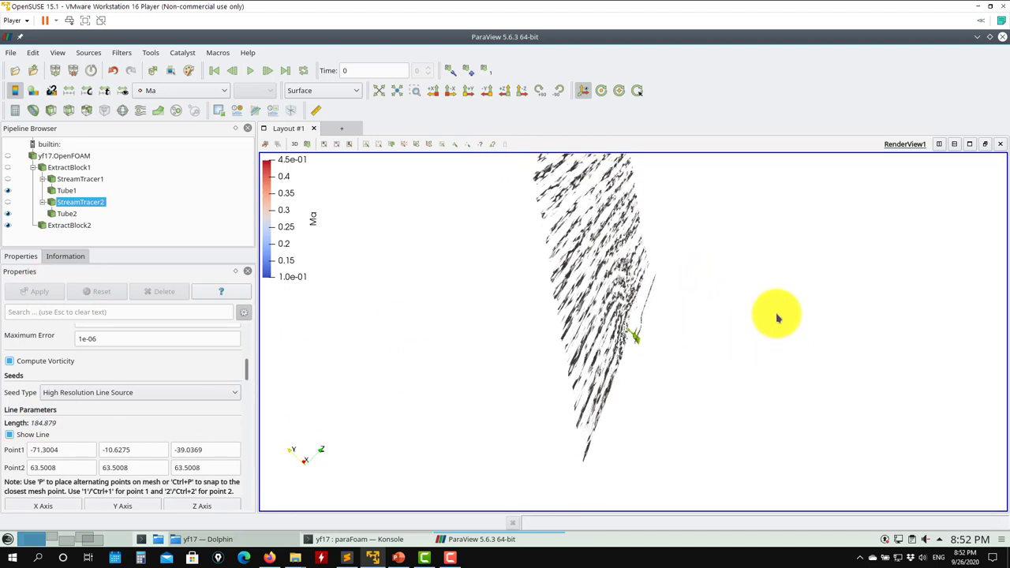
drag(777, 318, 658, 182)
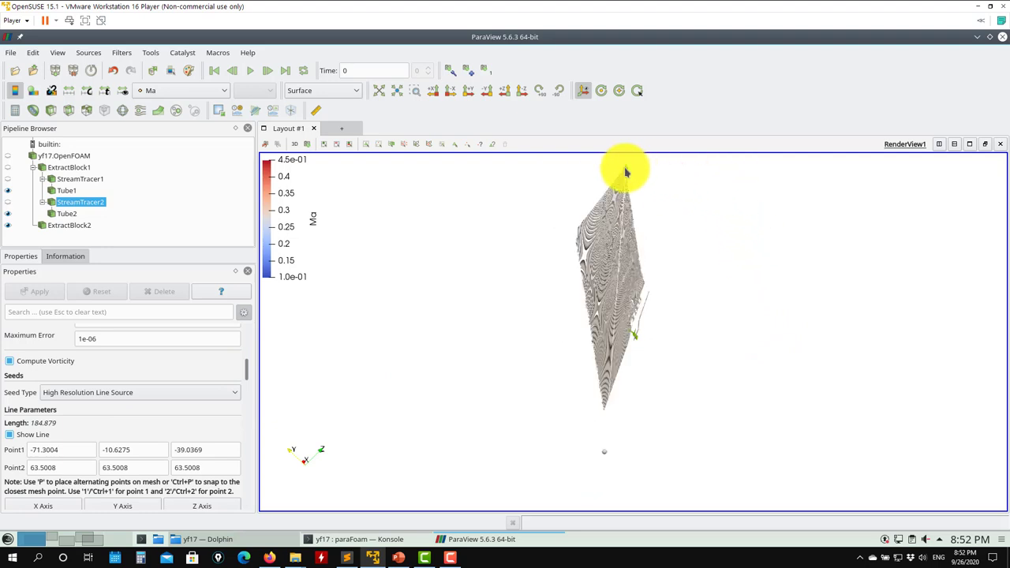
drag(690, 360, 712, 341)
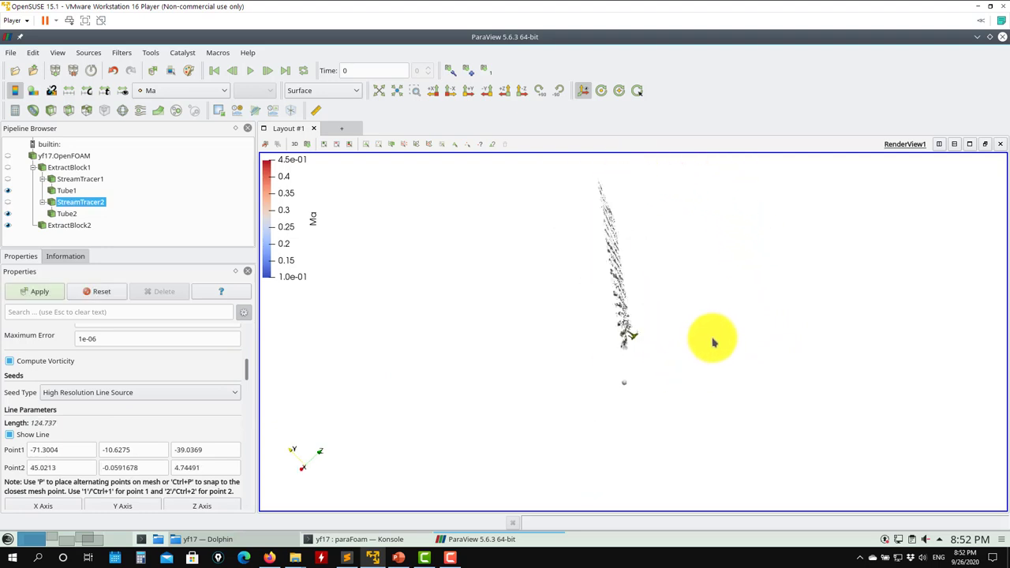
drag(625, 422, 681, 361)
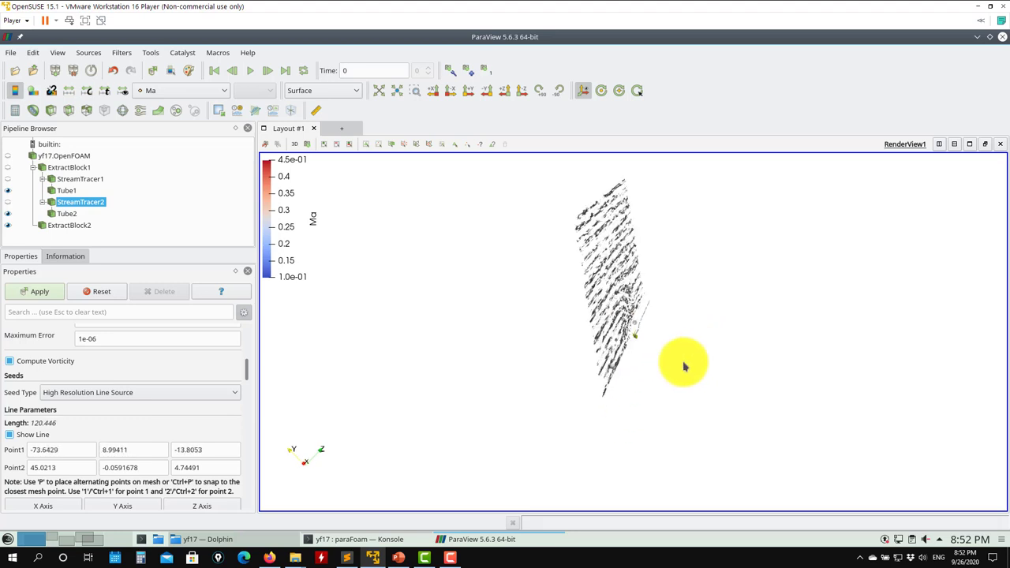
click(30, 293)
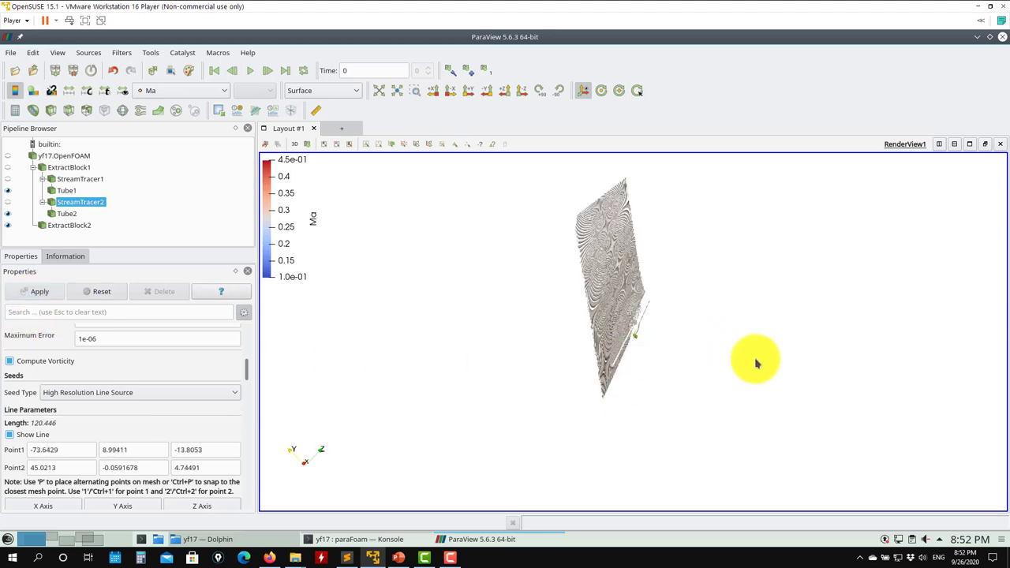
scroll(746, 355, up, 10)
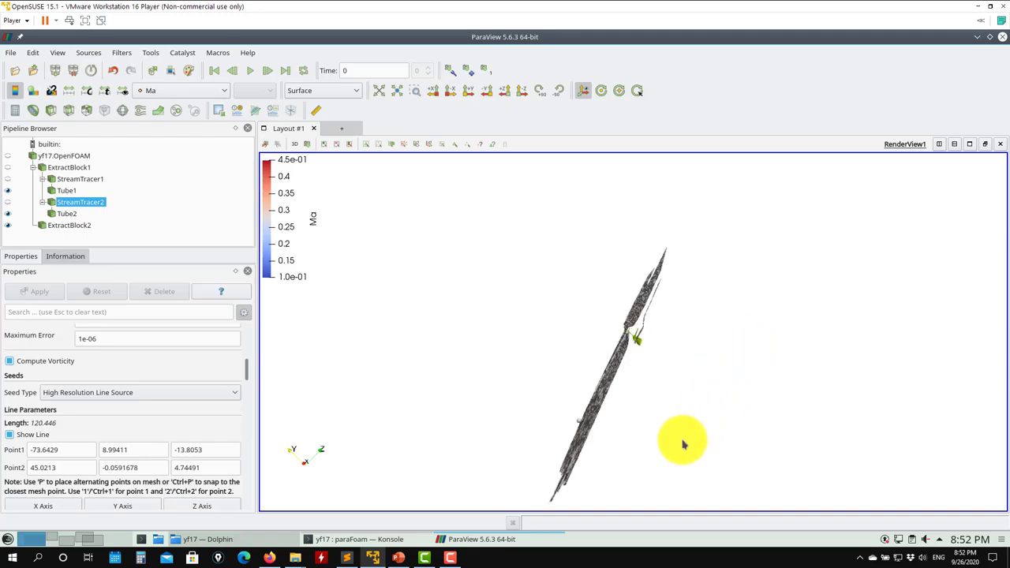
scroll(708, 366, down, 10)
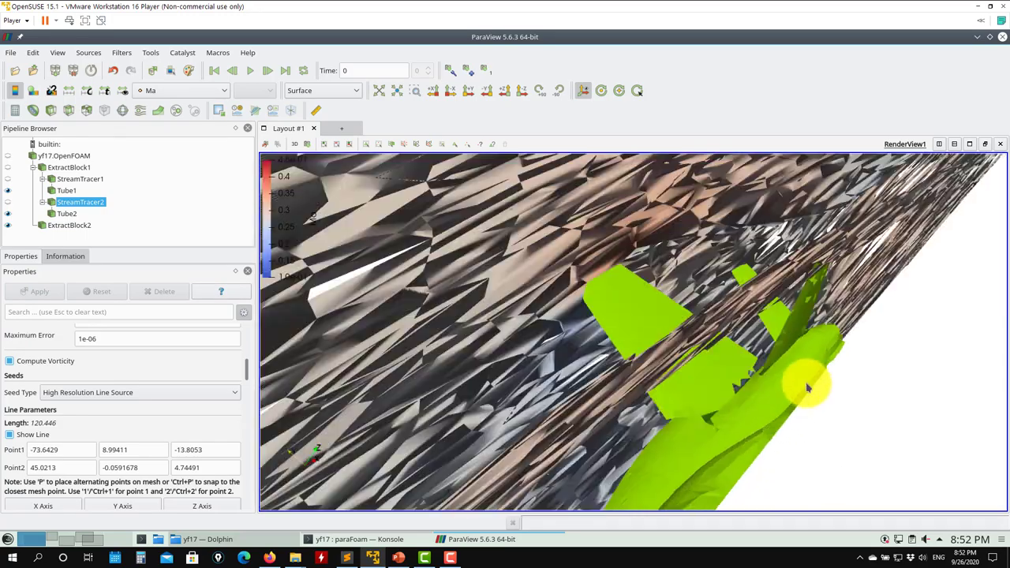
drag(878, 396, 523, 479)
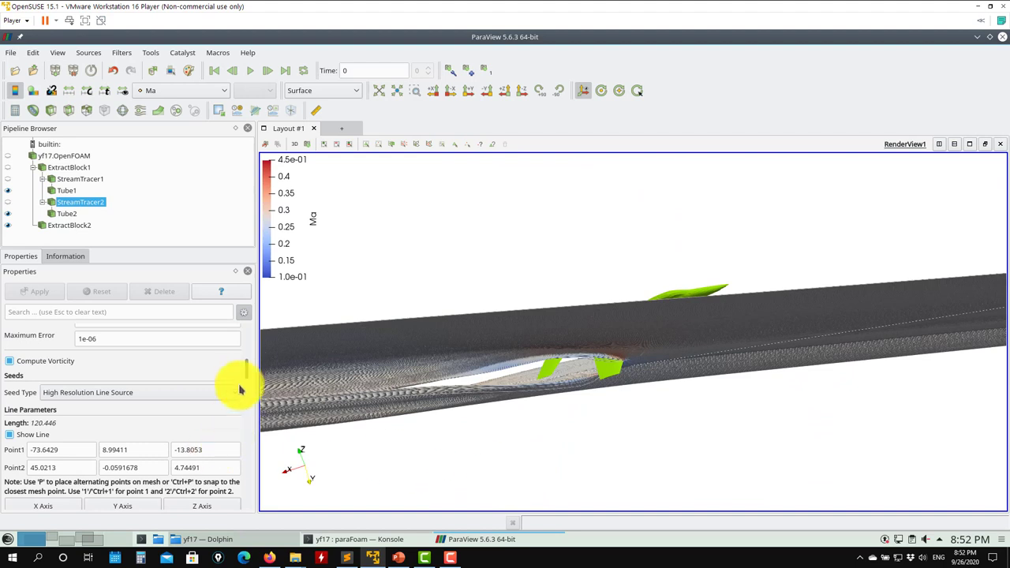
- Set StreamTracer2's seed line resolution to 100, apply it, and view the streamlines around the airplane
scroll(249, 380, down, 3)
scroll(251, 382, up, 6)
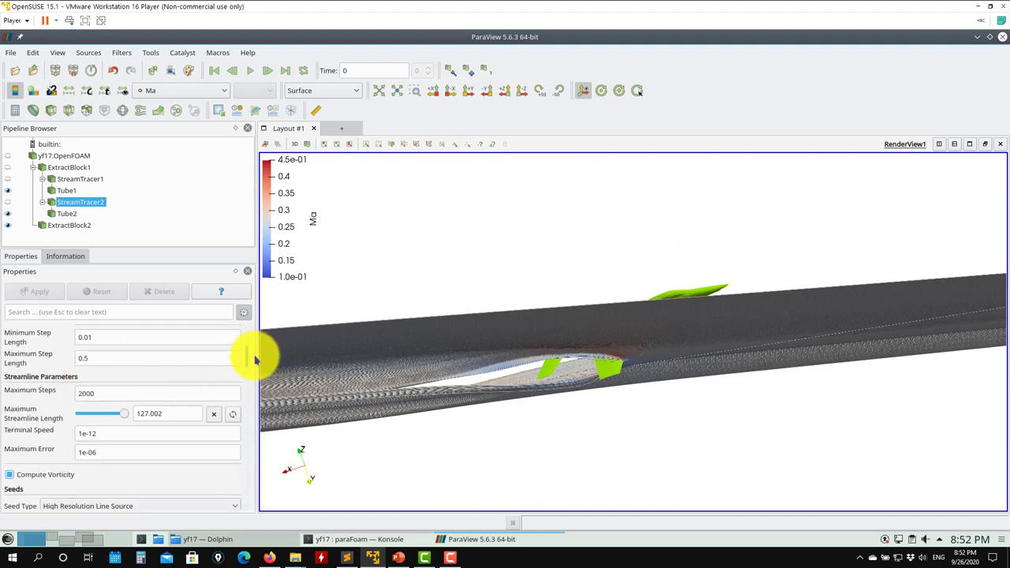
scroll(251, 358, down, 3)
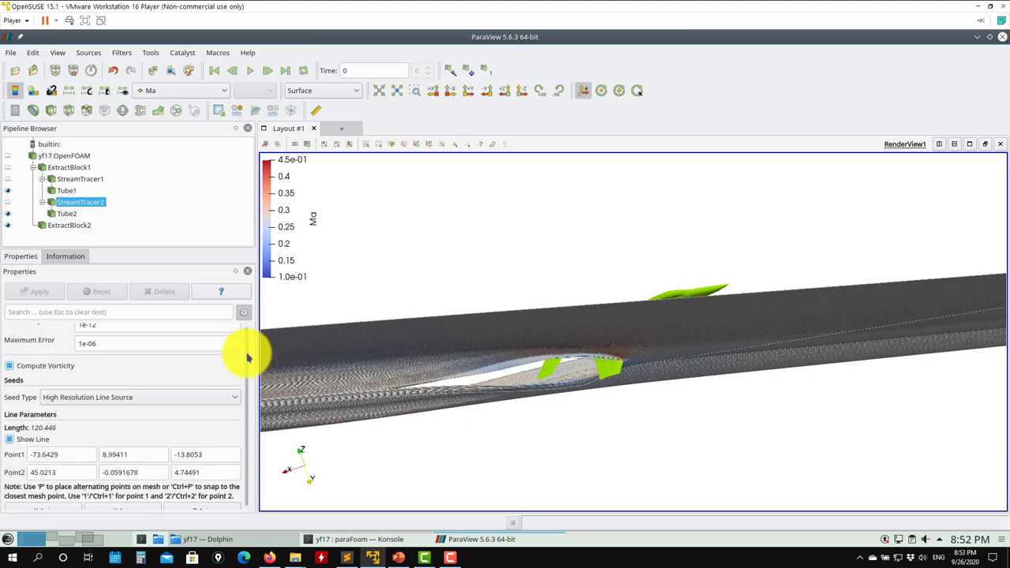
scroll(236, 354, up, 5)
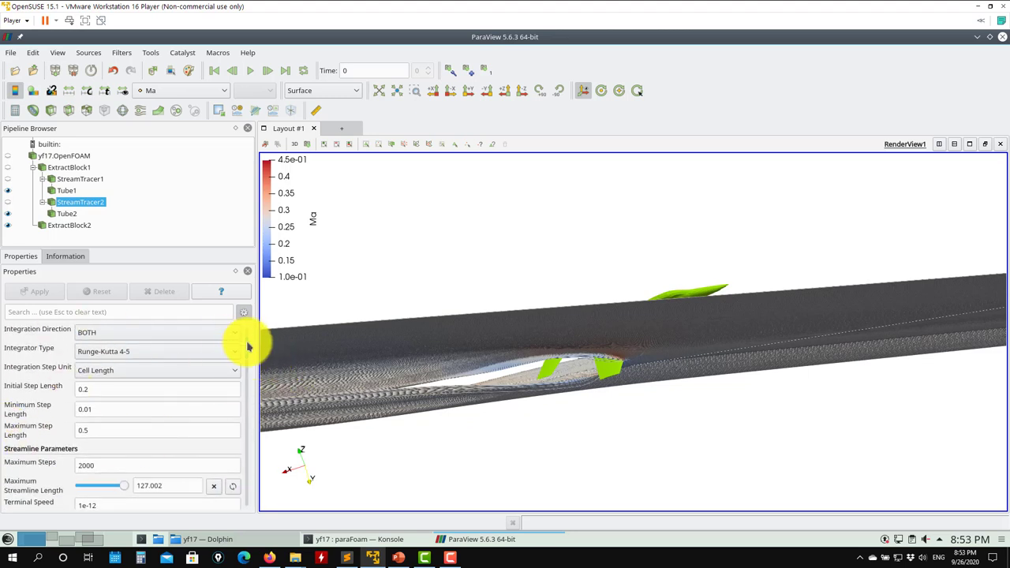
scroll(248, 347, down, 10)
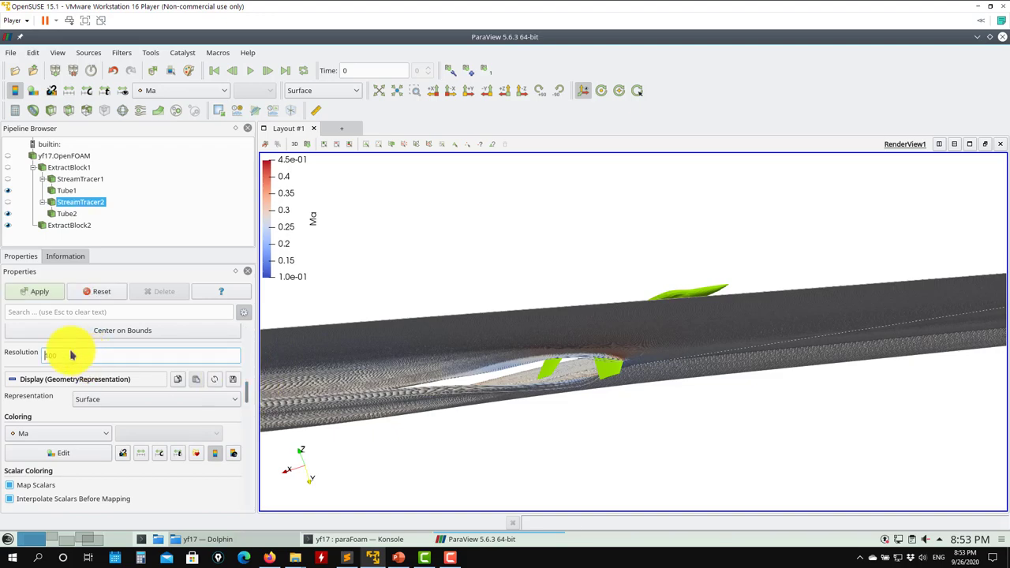
click(38, 297)
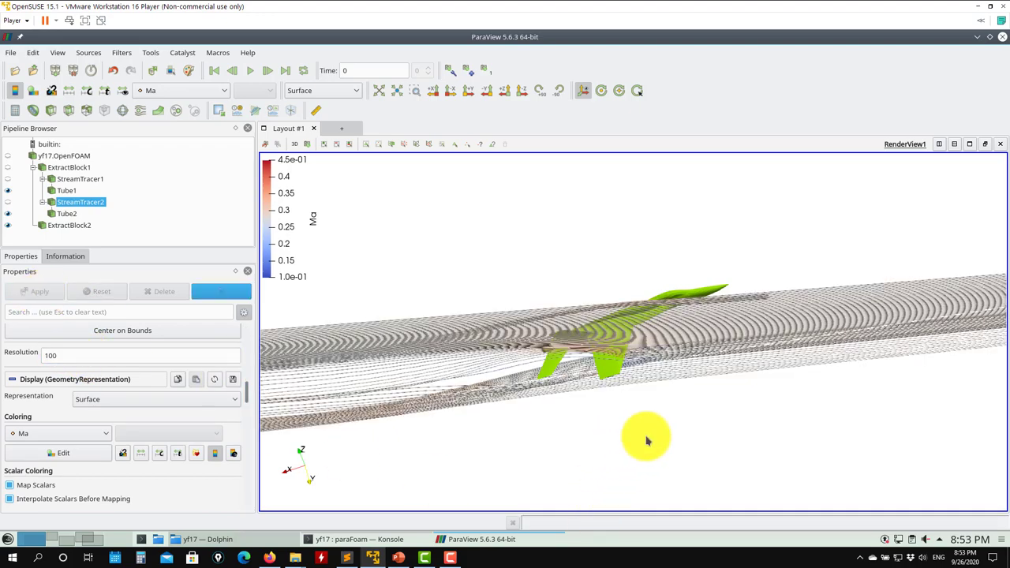
drag(647, 435, 670, 435)
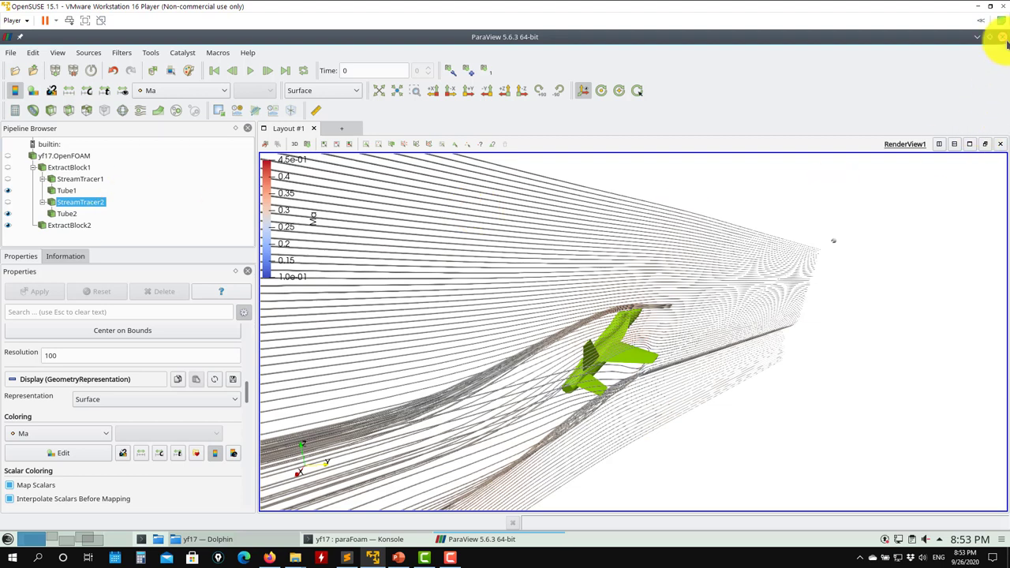
- Restart ParaView from the terminal with paraFoam -builtin and delete the yf17.foam source
click(1000, 37)
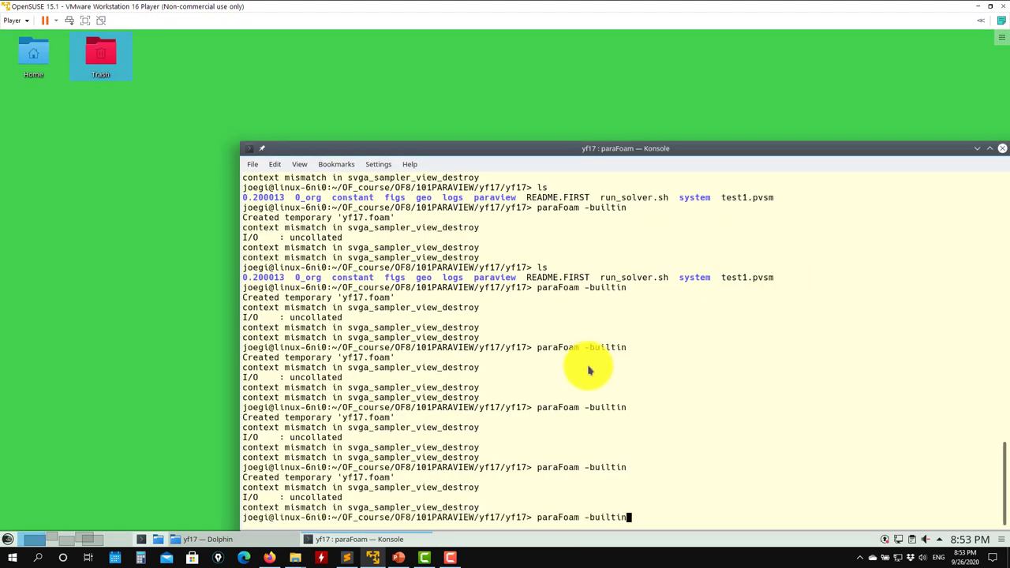
key(Return)
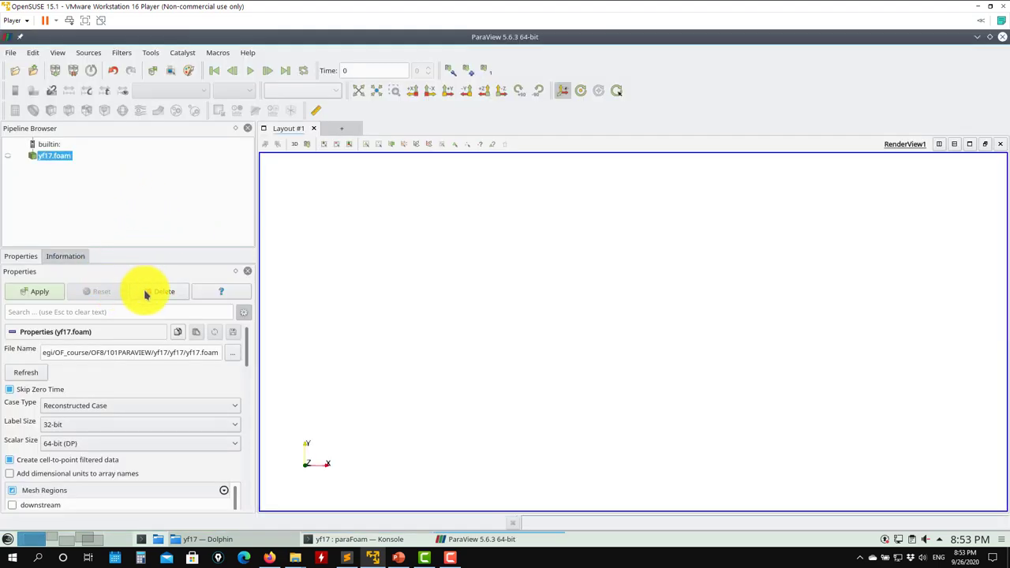
click(145, 294)
- Open the second state file of the streamlines group in the paraview folder
click(12, 54)
click(23, 112)
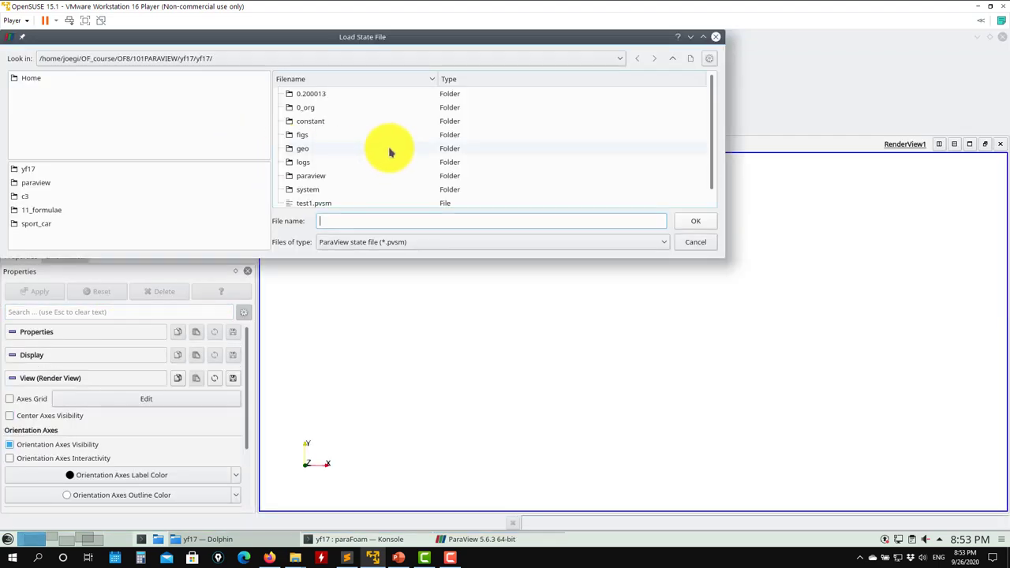
double_click(315, 172)
click(315, 162)
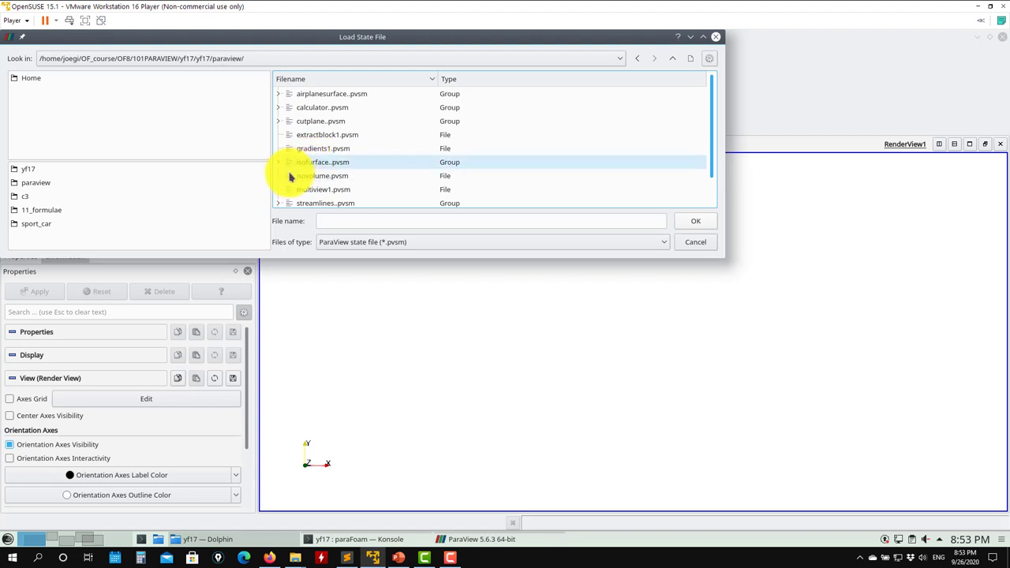
scroll(292, 174, down, 1)
click(300, 180)
click(280, 176)
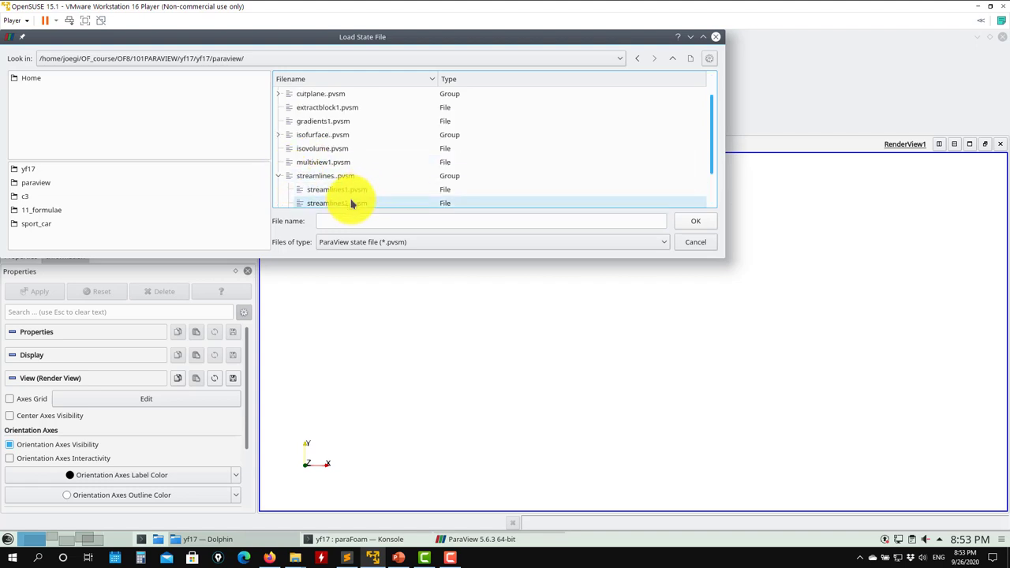
click(355, 202)
scroll(505, 193, down, 1)
click(692, 223)
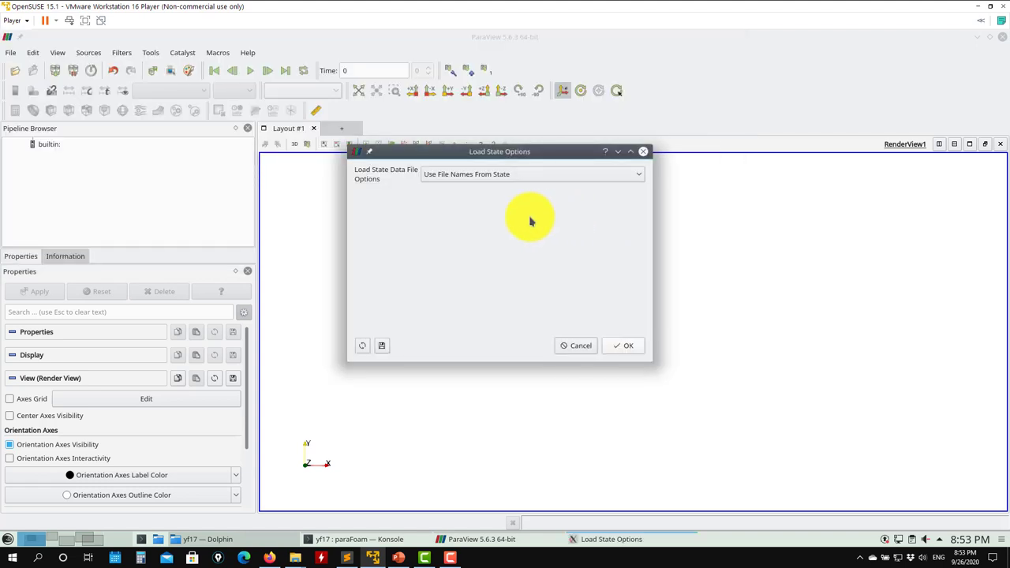
- Load the state by choosing its data file manually, with yf17.foam from the yf17 case folder as the PVFoamReader file
click(573, 175)
click(473, 213)
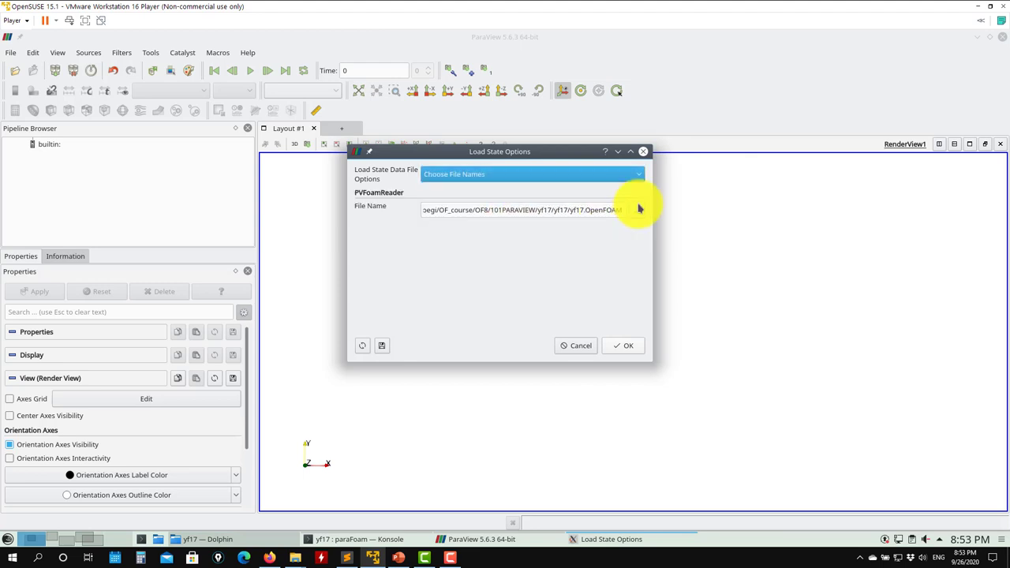
click(637, 208)
scroll(545, 189, down, 2)
click(307, 189)
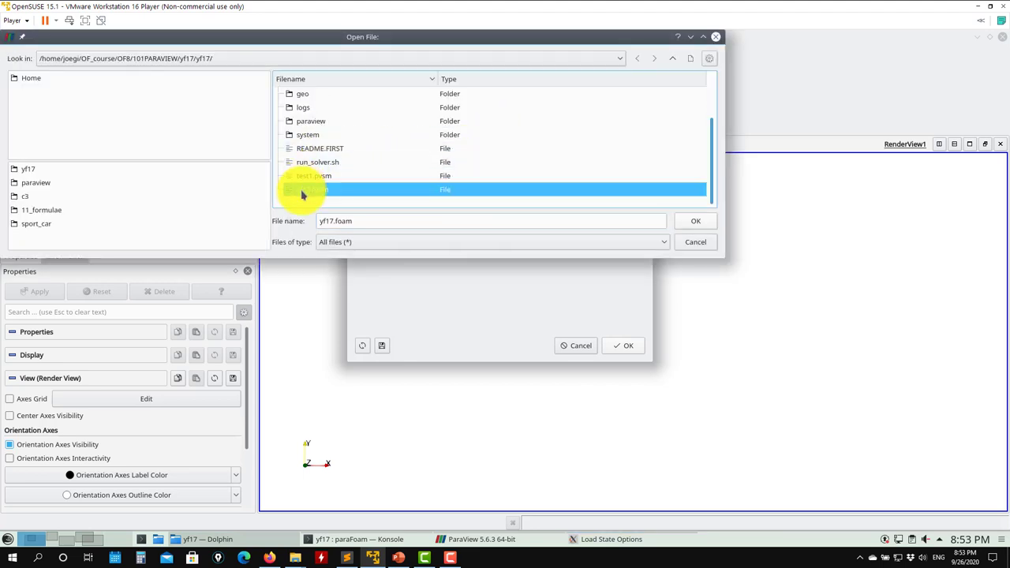
click(691, 224)
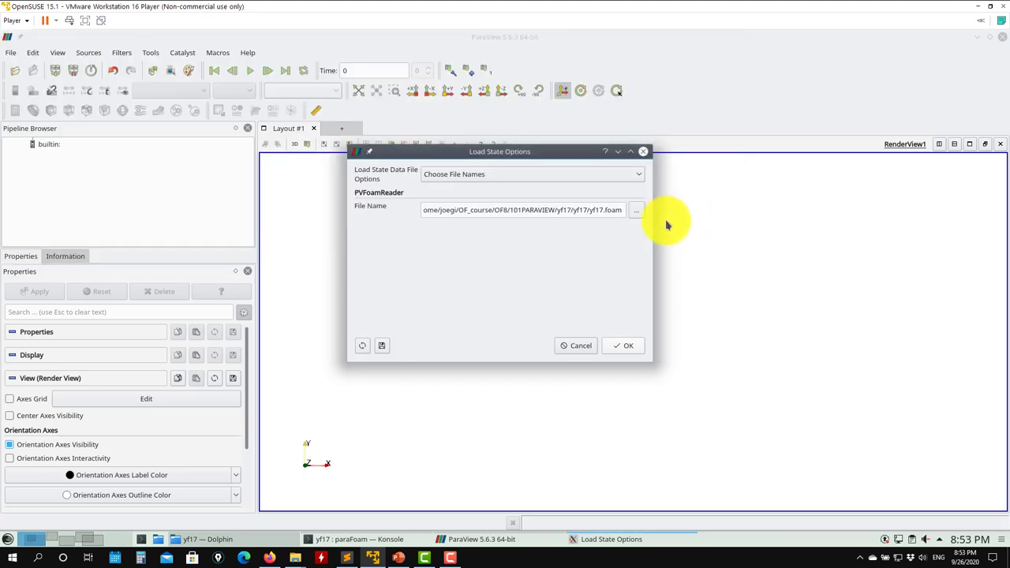
click(631, 347)
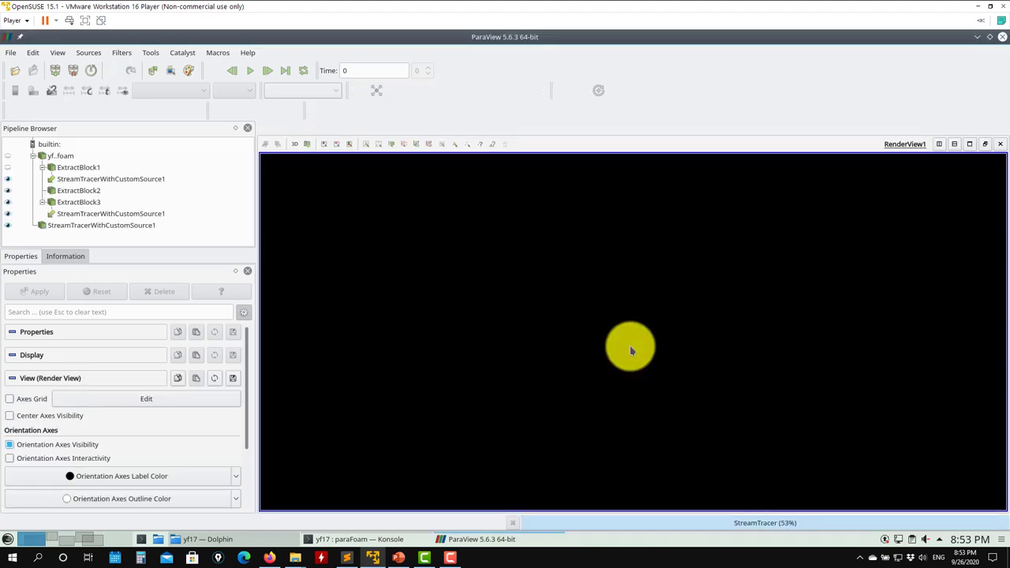
- Examine the loaded streamlines behind the wing and the settings of ExtractBlock1 and its StreamTracerWithCustomSource1
scroll(624, 340, up, 3)
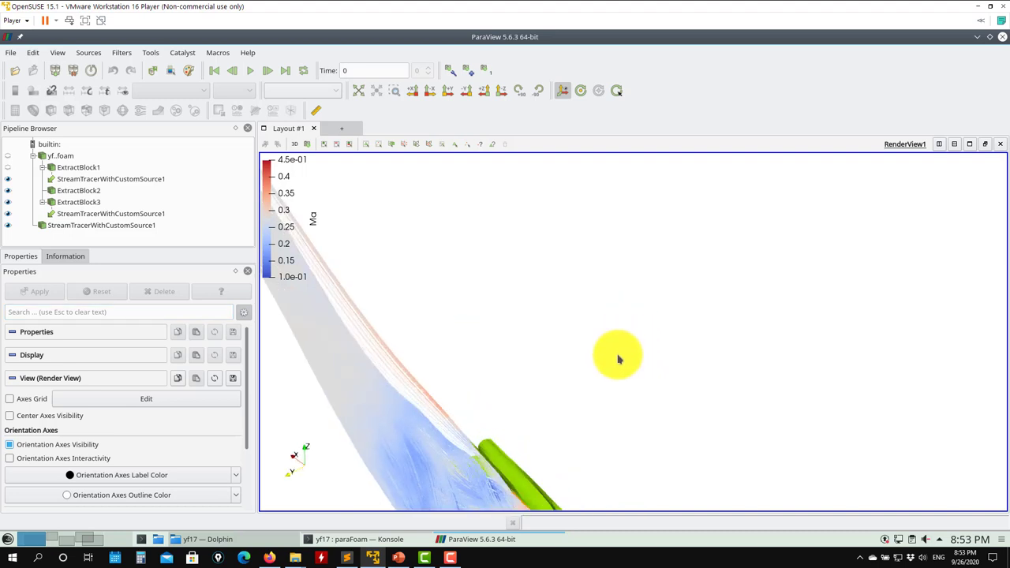
drag(623, 335, 576, 215)
drag(357, 94, 592, 189)
scroll(703, 344, up, 10)
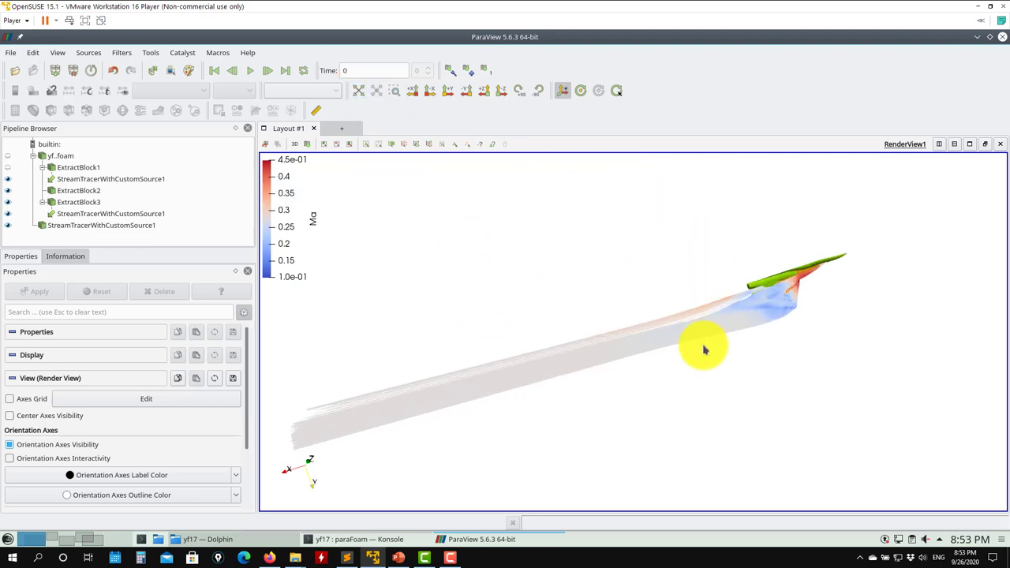
drag(932, 288, 910, 265)
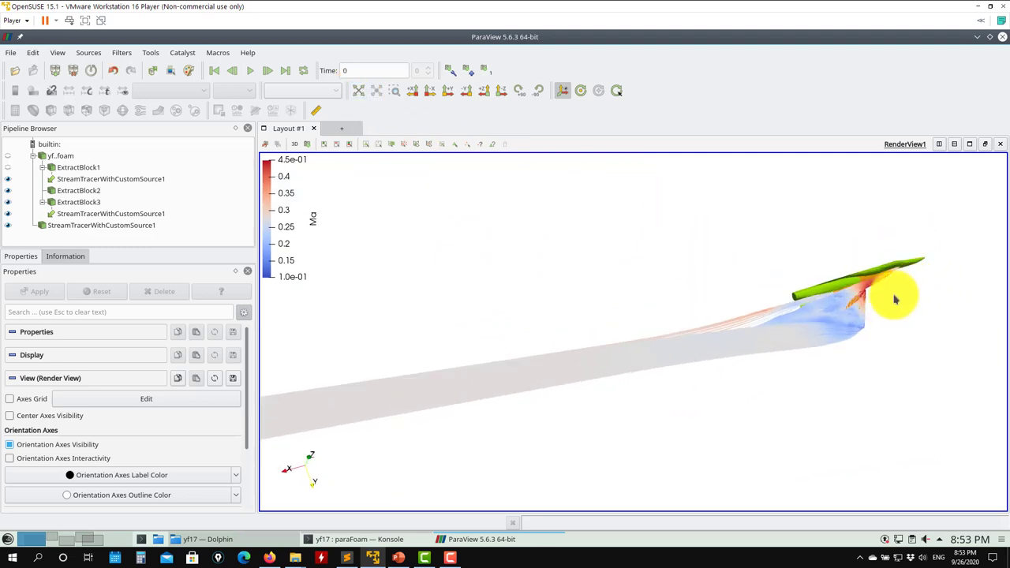
drag(896, 298, 911, 279)
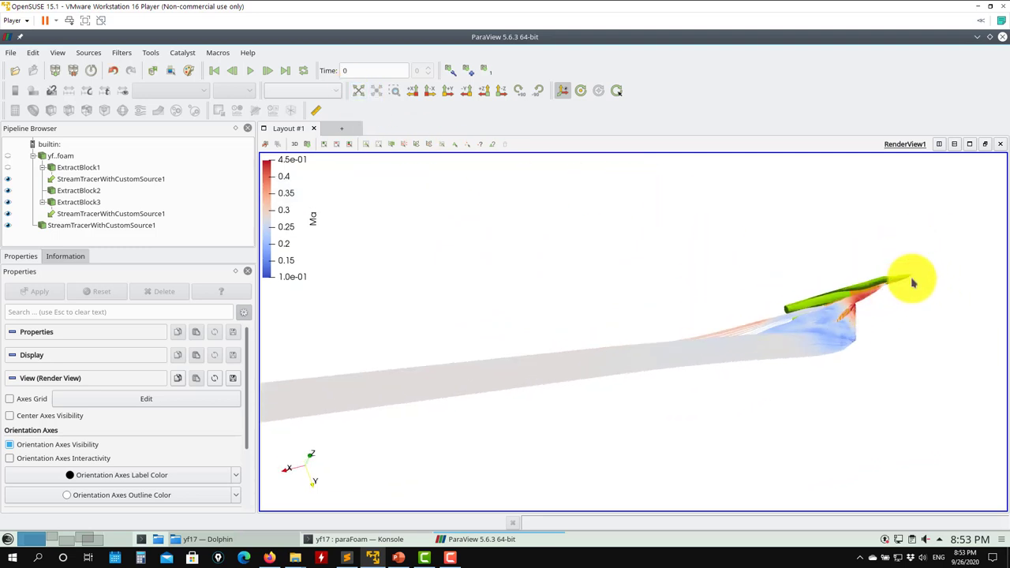
click(75, 168)
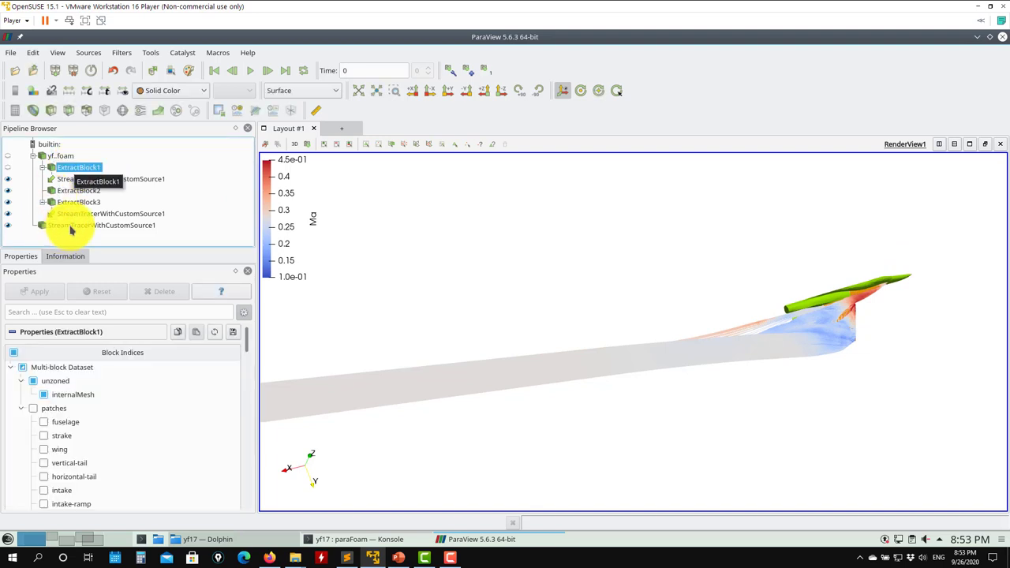
click(83, 181)
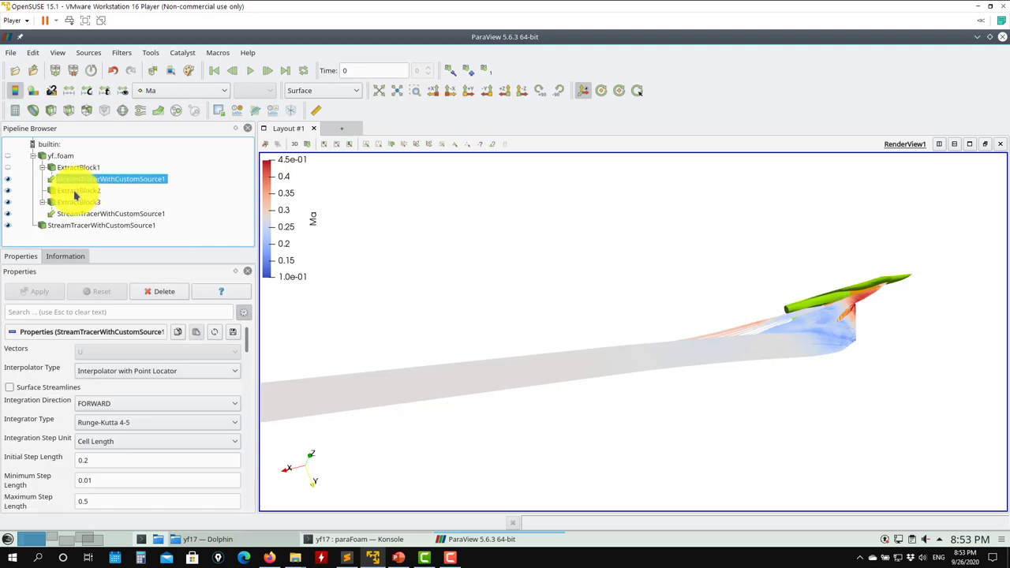
- Hide every pipeline object except ExtractBlock3 and fit the view to its strake and wing patches
click(77, 192)
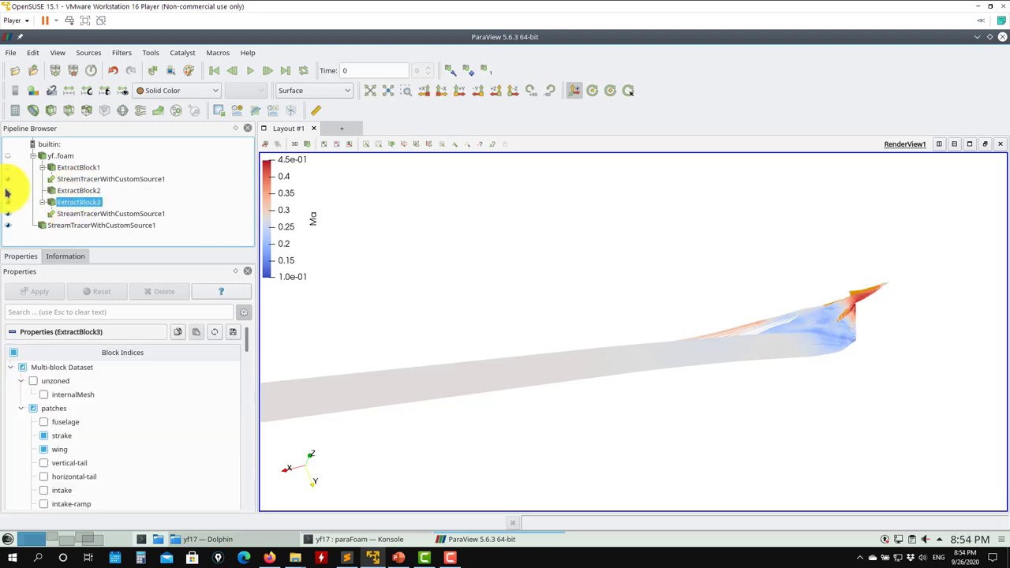
click(9, 226)
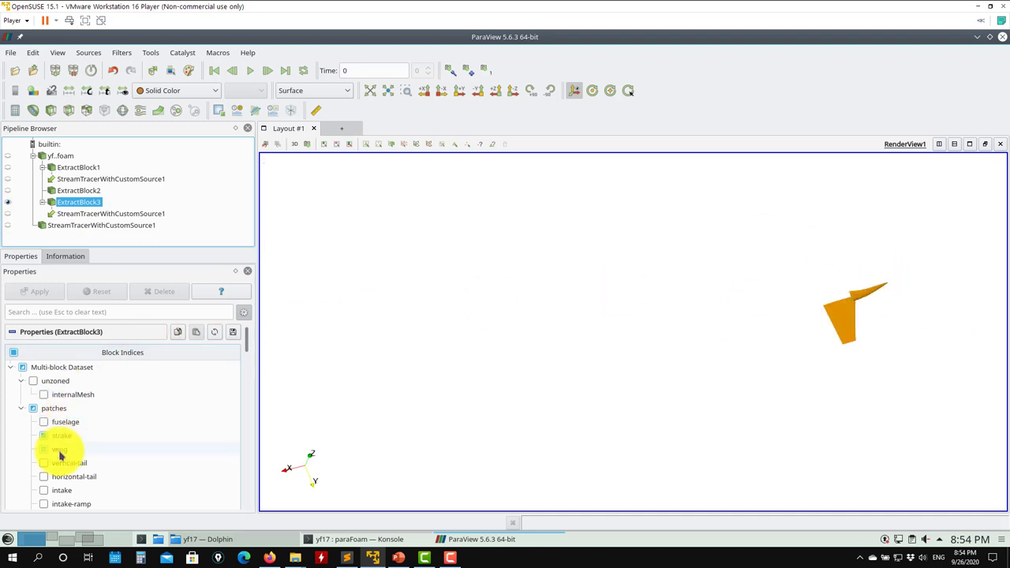
click(369, 91)
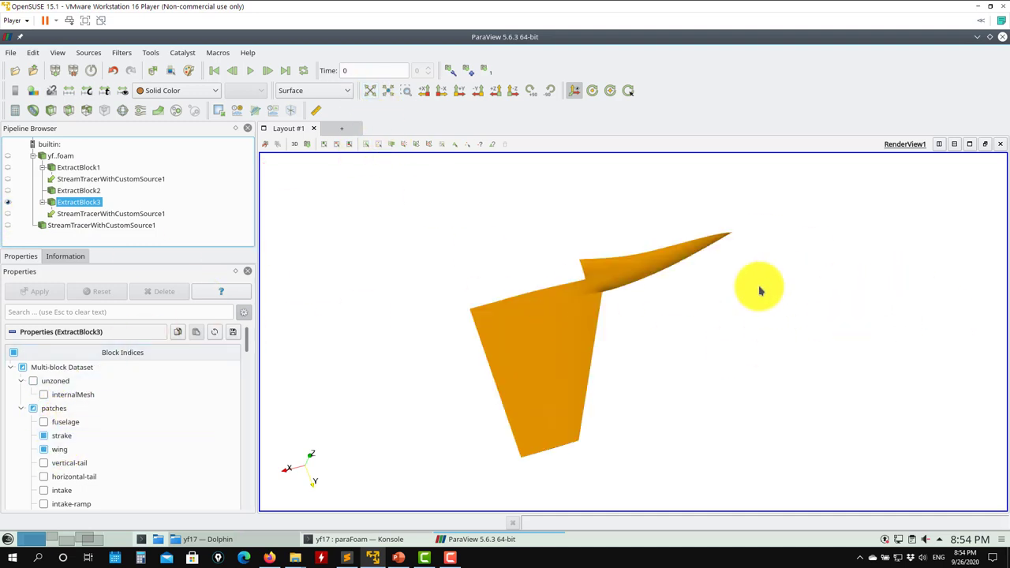
- Display ExtractBlock3 as Surface With Edges and inspect the surface mesh of the wing and strake
click(337, 89)
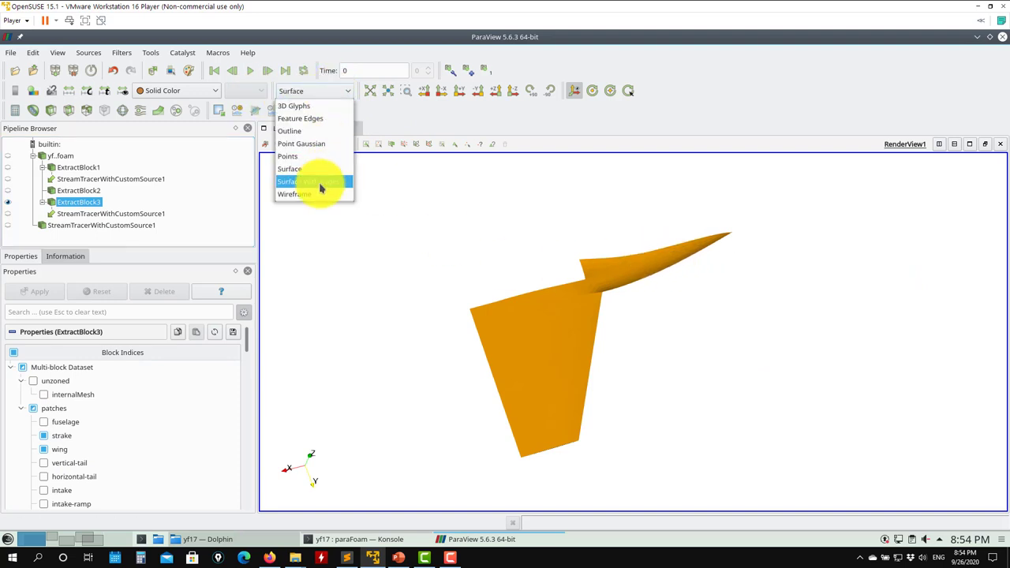
click(322, 186)
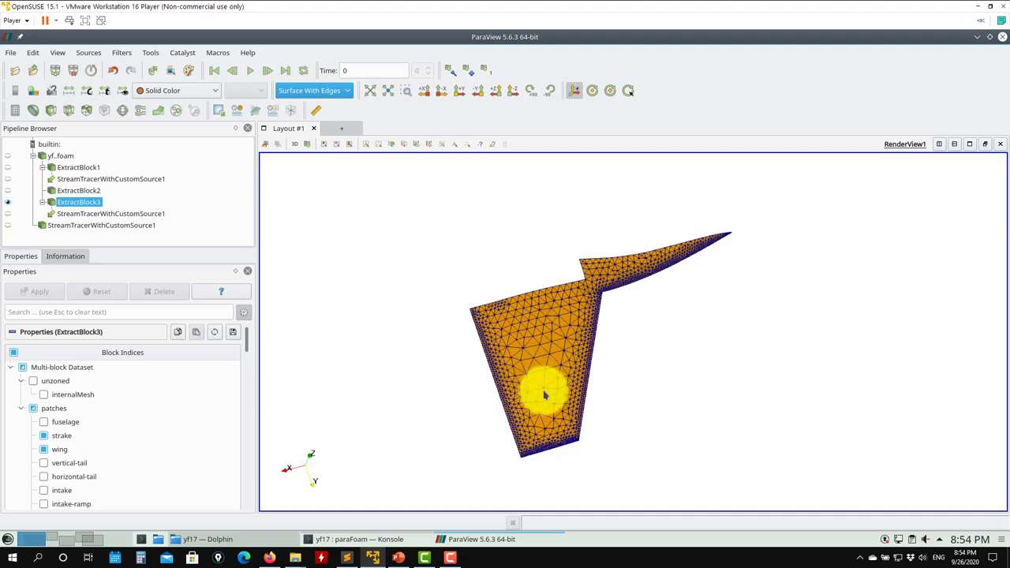
scroll(600, 397, up, 3)
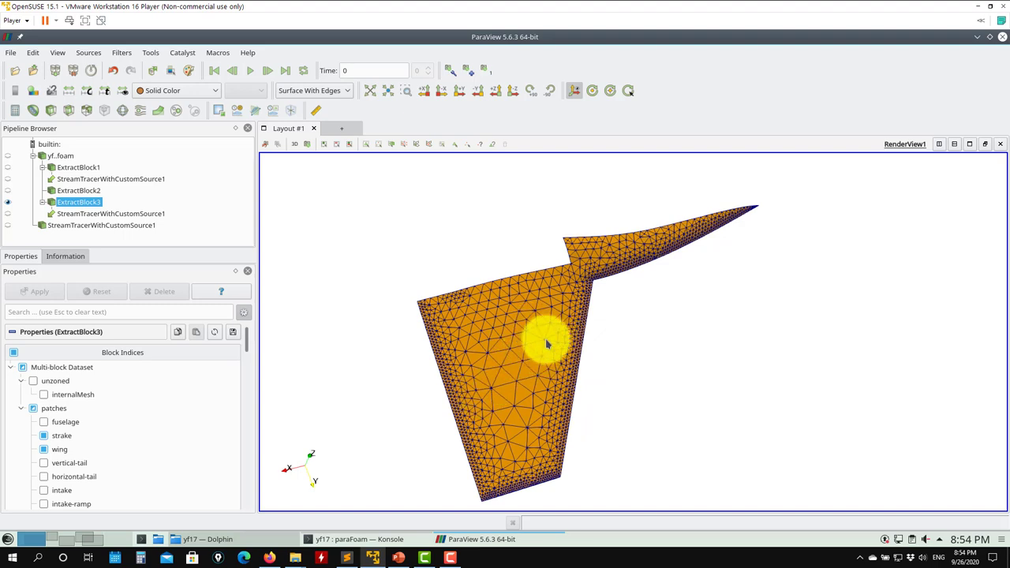
drag(546, 343, 534, 371)
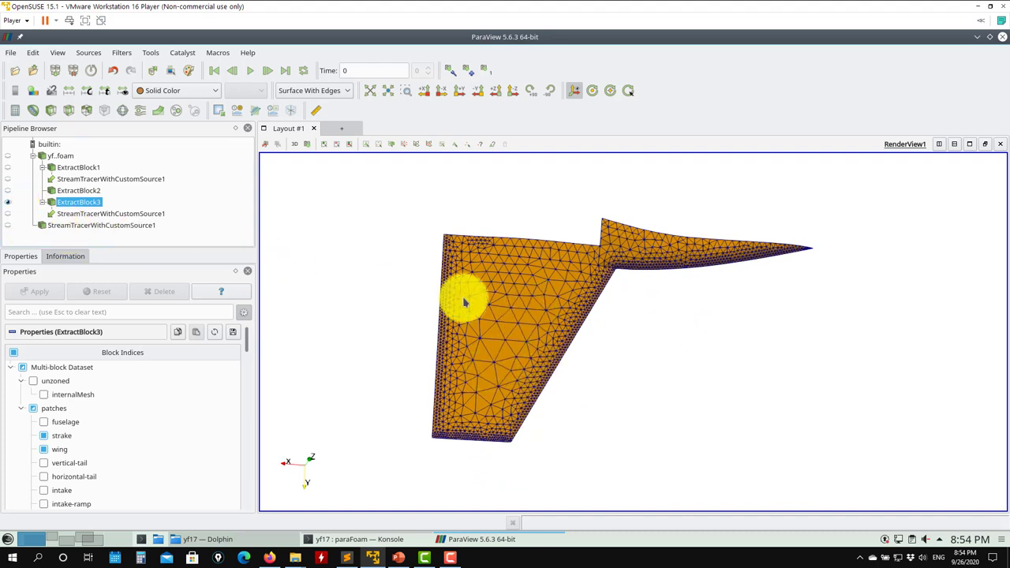
click(9, 203)
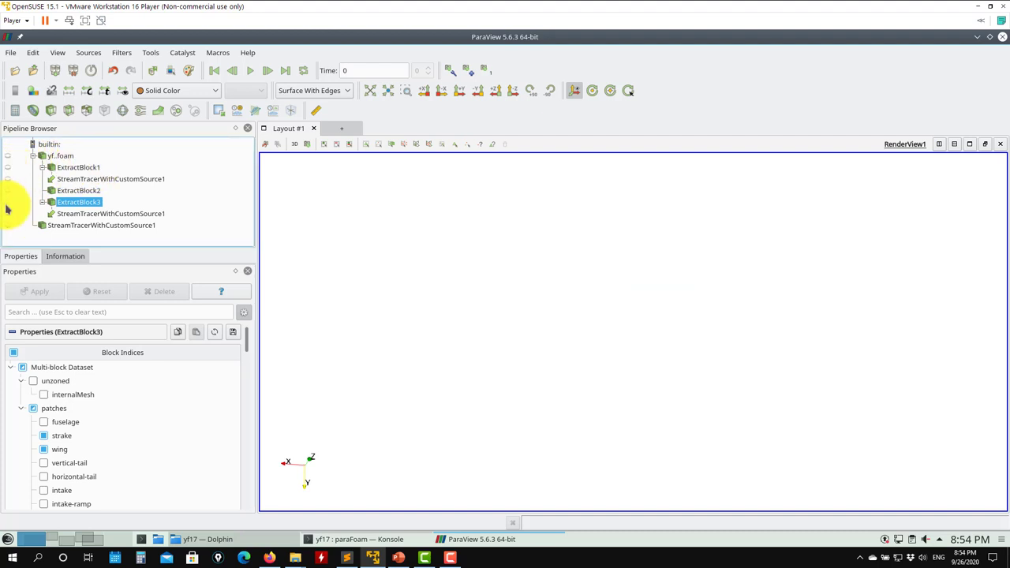
click(8, 204)
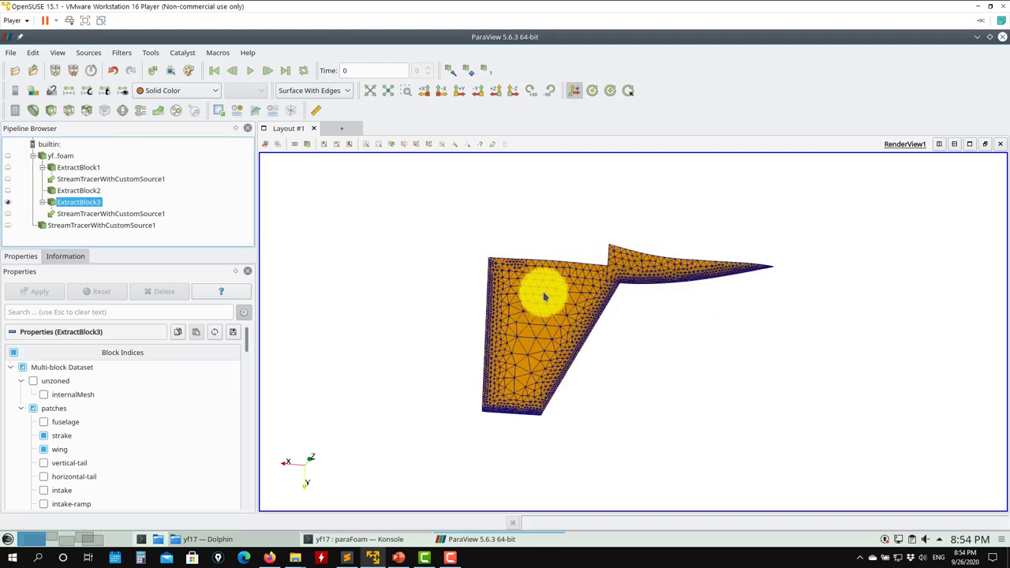
drag(541, 292, 408, 246)
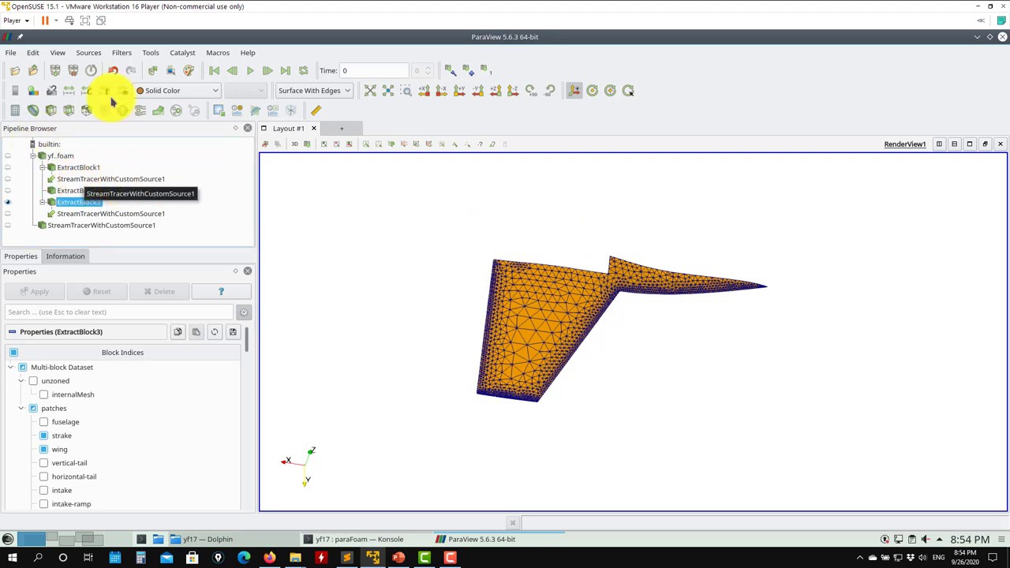
click(121, 52)
mouse_move(130, 118)
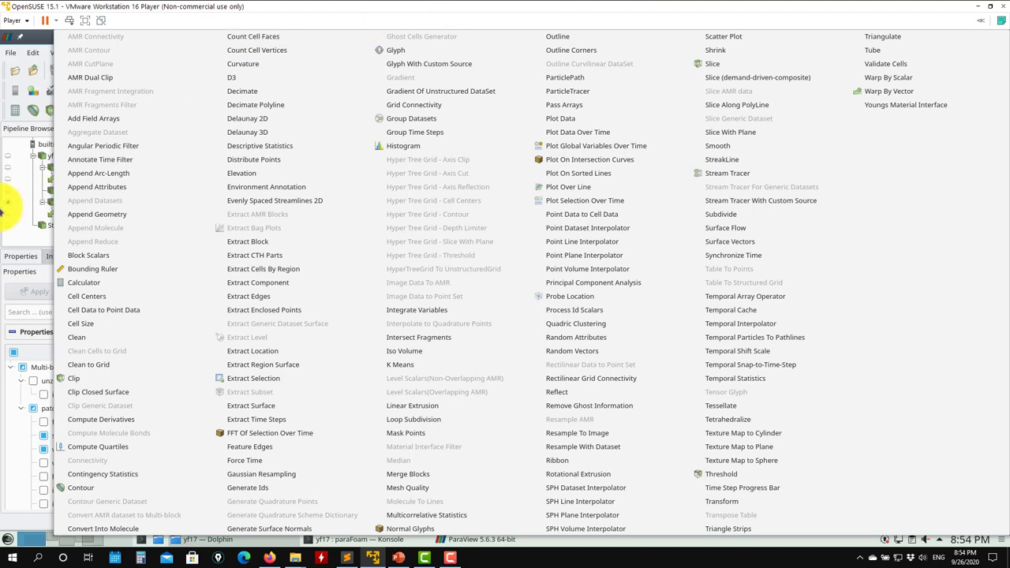
key(Escape)
click(77, 205)
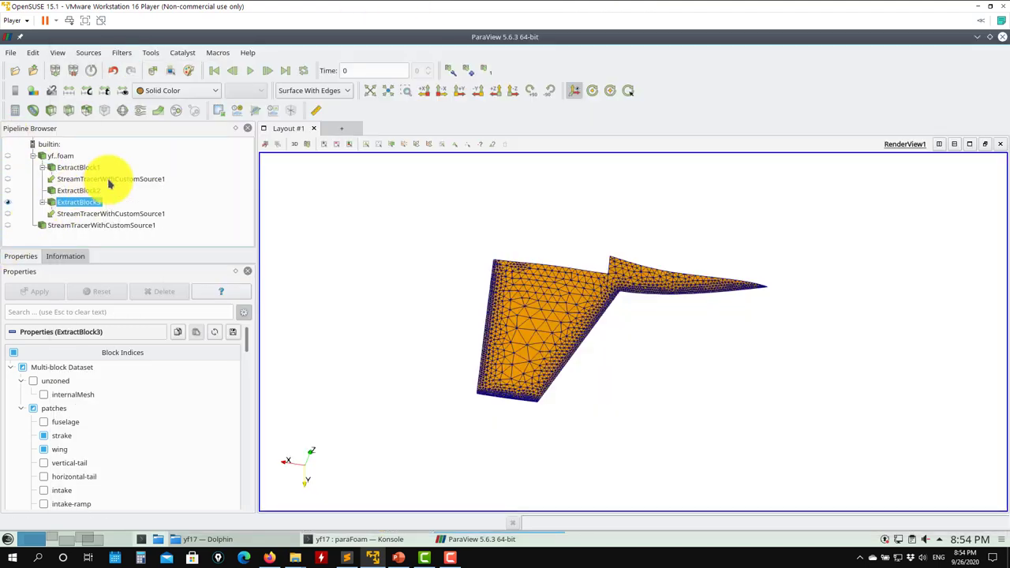
click(111, 178)
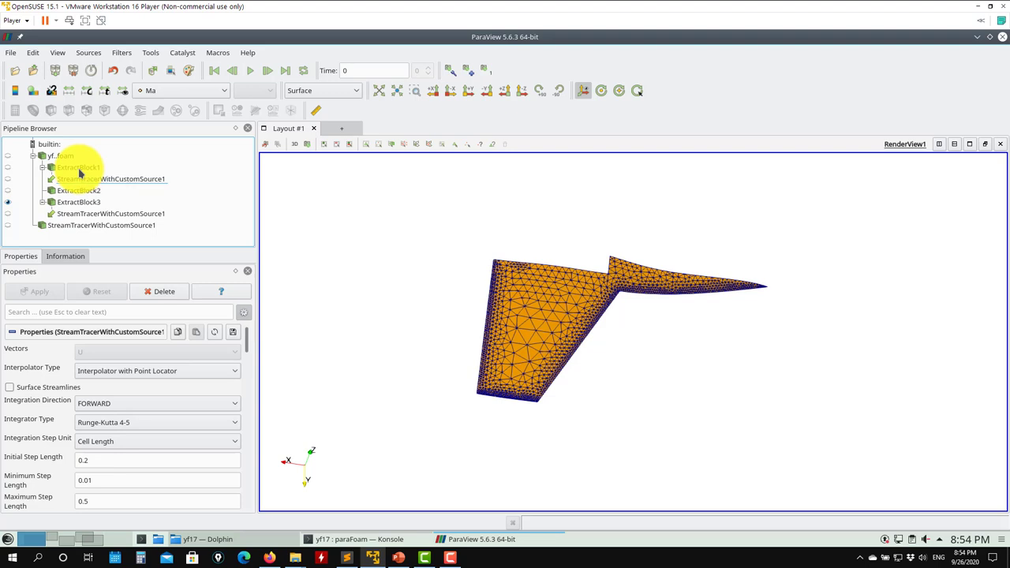
- Apply a Stream Tracer With Custom Source filter using ExtractBlock1 as the input and ExtractBlock3 as the seed source
click(78, 168)
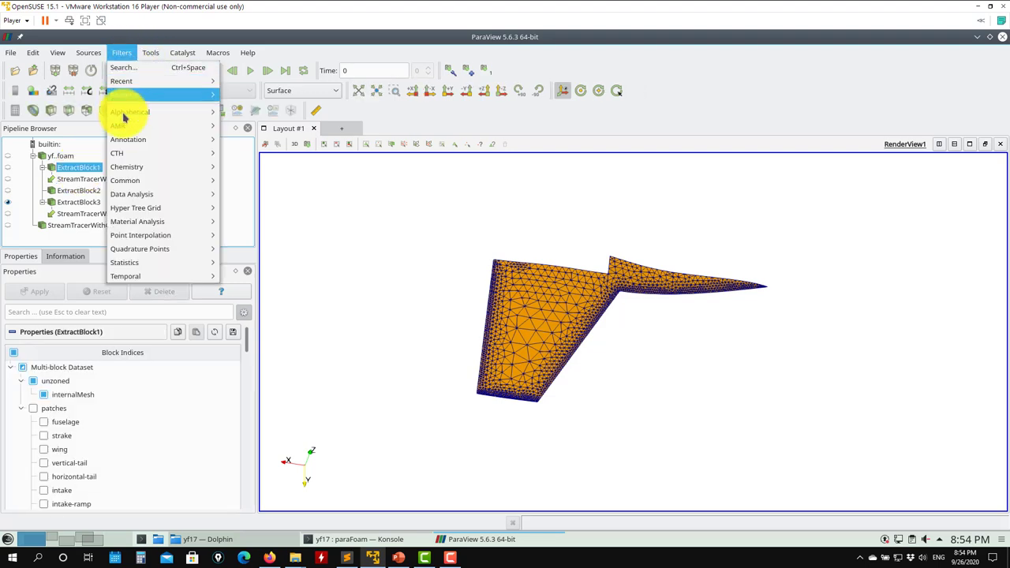
mouse_move(183, 115)
click(757, 201)
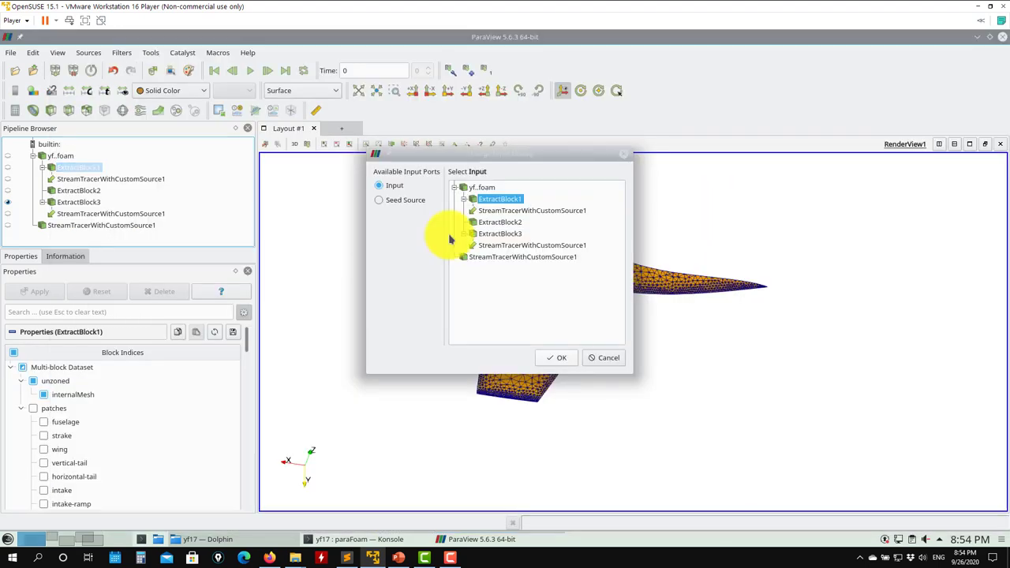
drag(452, 162, 198, 273)
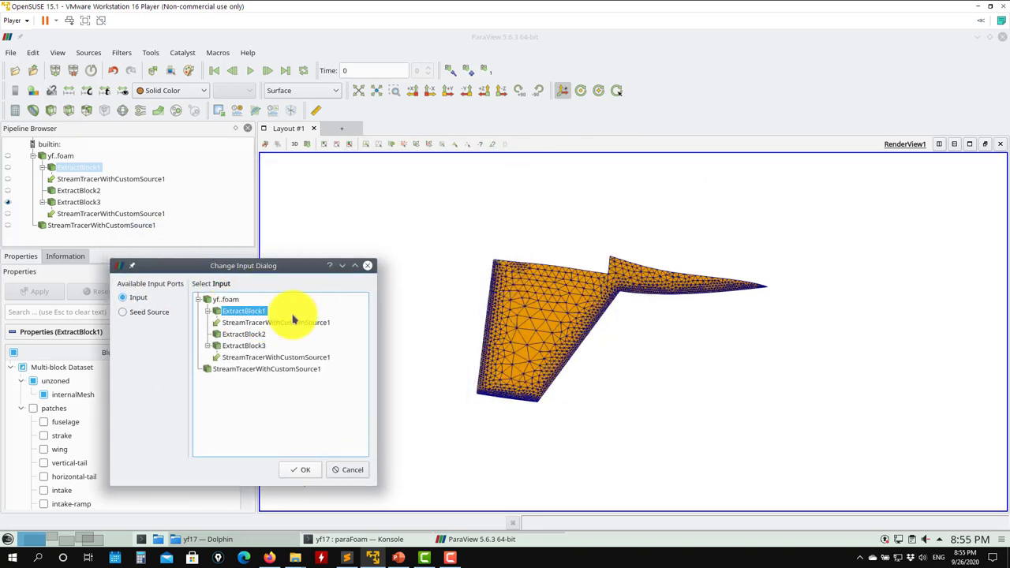
double_click(250, 314)
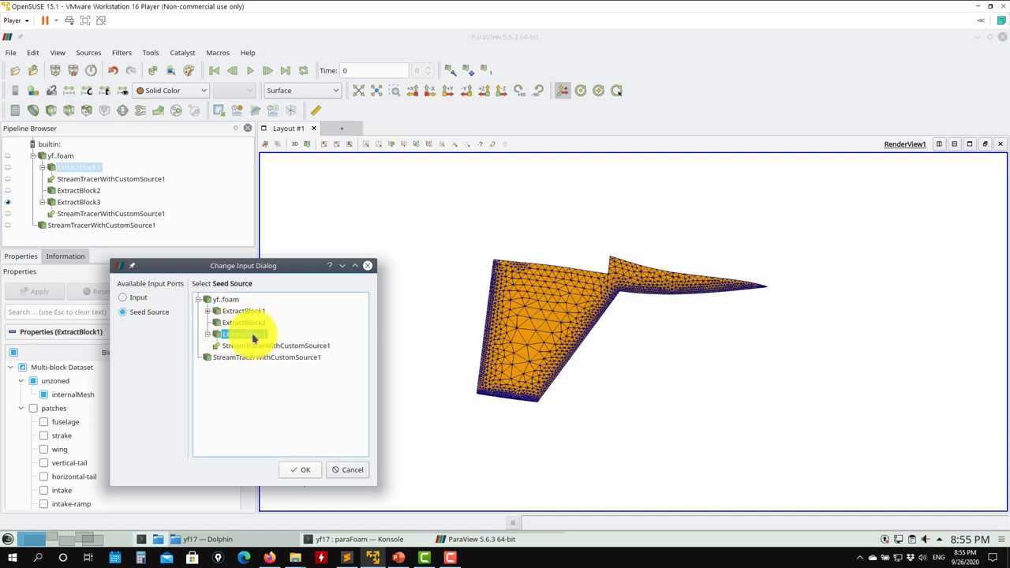
click(291, 474)
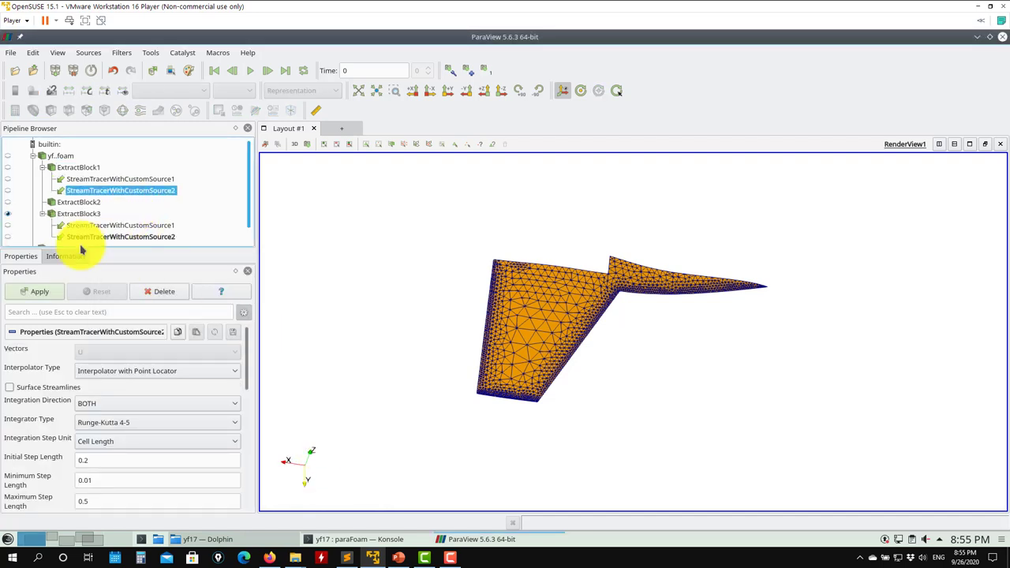
click(55, 291)
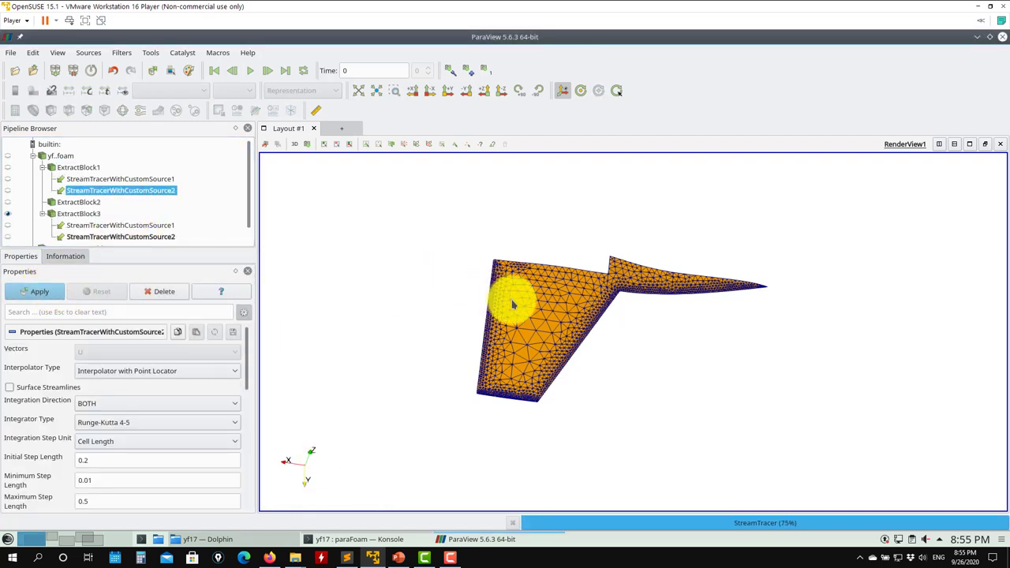
- Color StreamTracerWithCustomSource2 by AngularVelocity and inspect the streamlines from several angles
drag(473, 365, 487, 328)
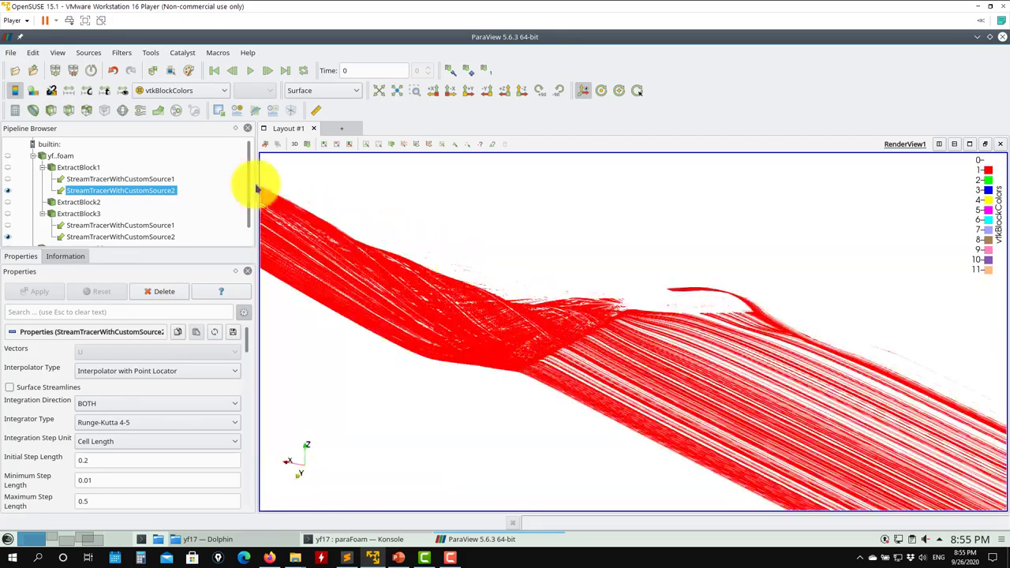
click(192, 89)
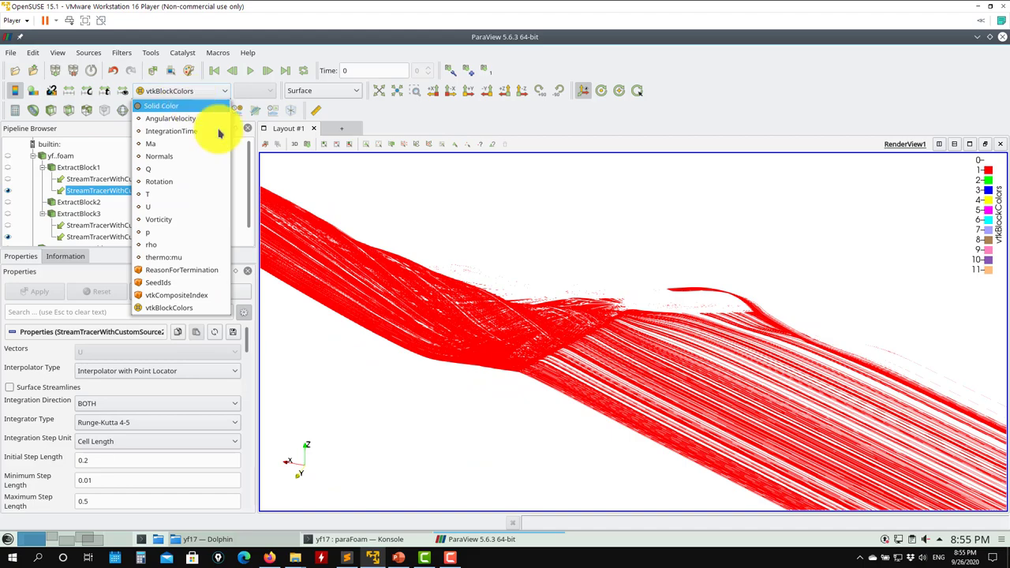
click(696, 323)
drag(433, 315, 497, 345)
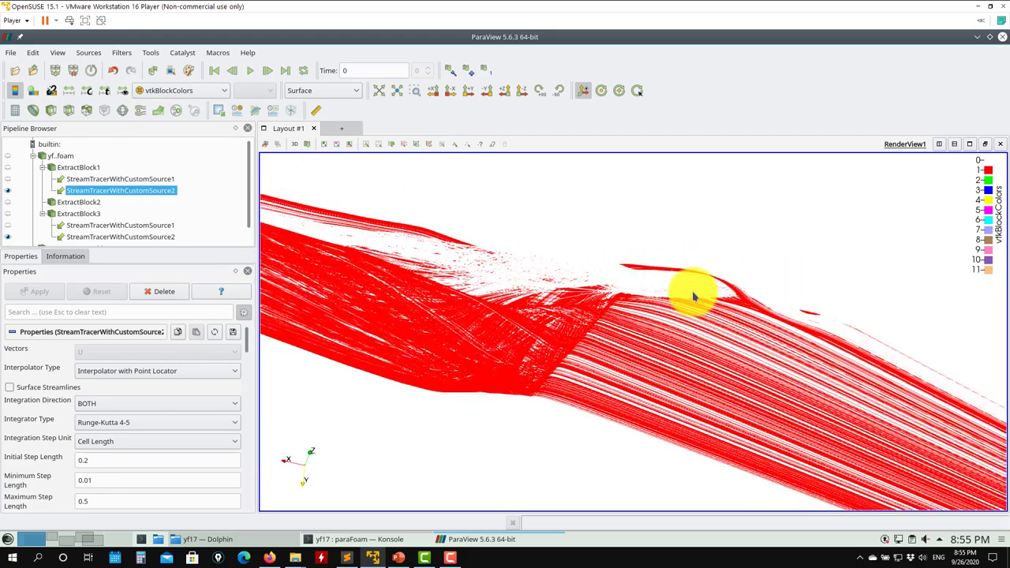
drag(458, 284, 316, 260)
click(187, 92)
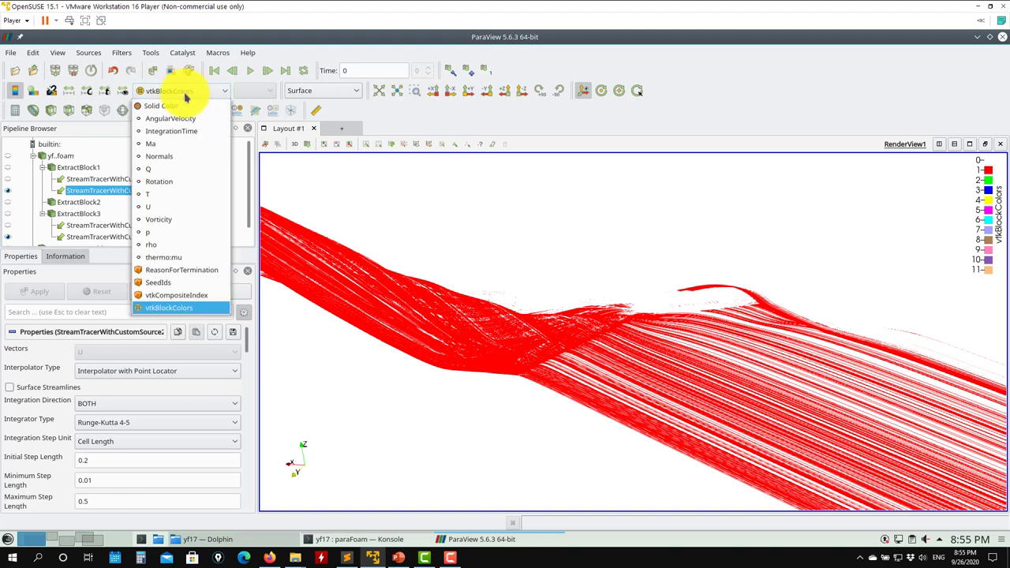
click(175, 118)
drag(470, 378, 477, 236)
- Color StreamTracerWithCustomSource2 by IntegrationTime and view the streamlines from another angle
click(189, 90)
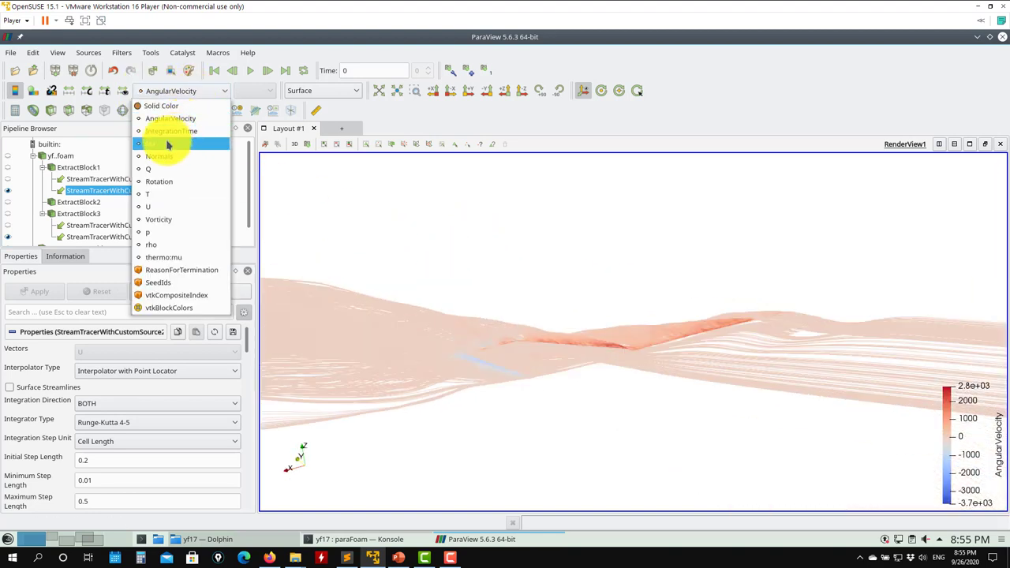
click(181, 130)
drag(496, 377, 607, 347)
- Try coloring StreamTracerWithCustomSource2 by Q, switch its coloring to Ma, and view the streamlines from another angle
click(219, 89)
click(173, 169)
click(185, 90)
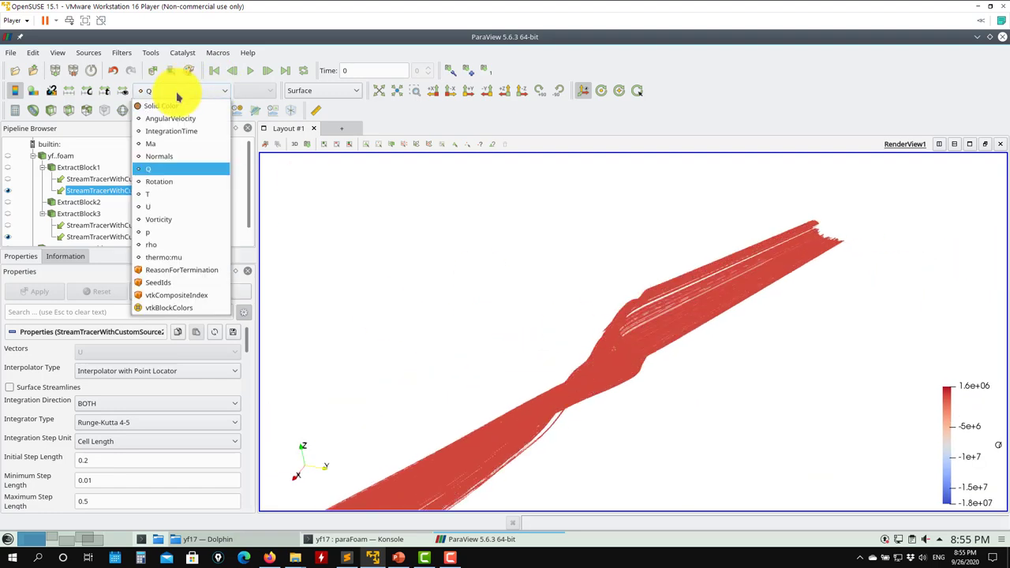
click(175, 150)
drag(692, 342, 712, 399)
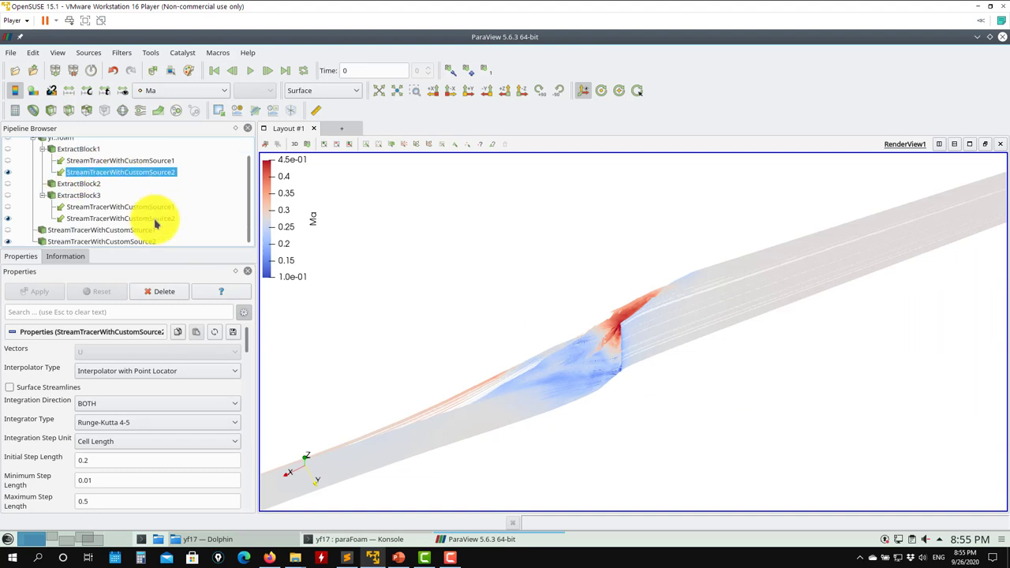
- Turn off Compute Vorticity for StreamTracerWithCustomSource2, apply the change, and view the streamlines from another angle
scroll(150, 215, down, 1)
scroll(248, 349, down, 5)
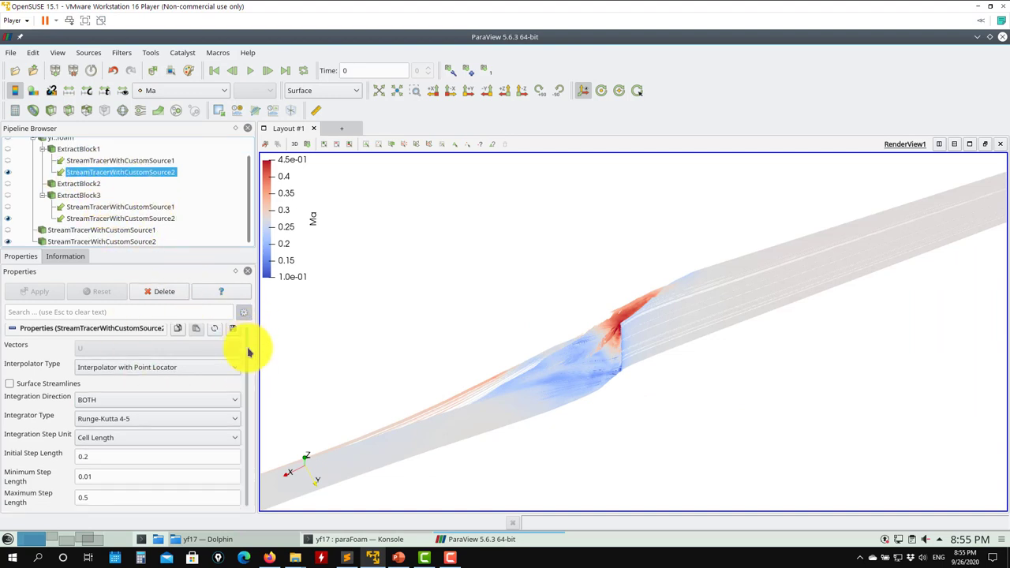
scroll(248, 368, down, 5)
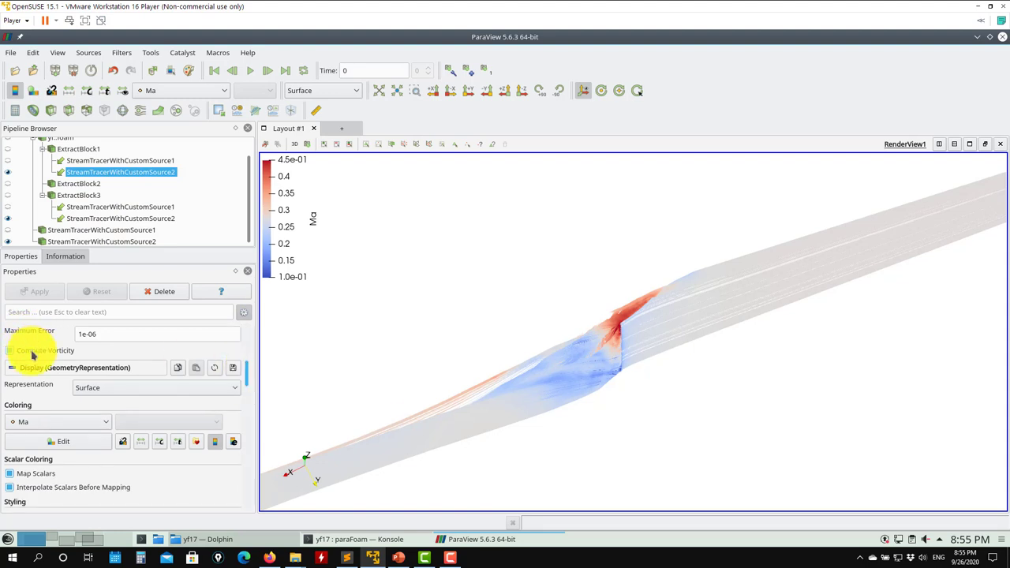
click(32, 353)
click(48, 294)
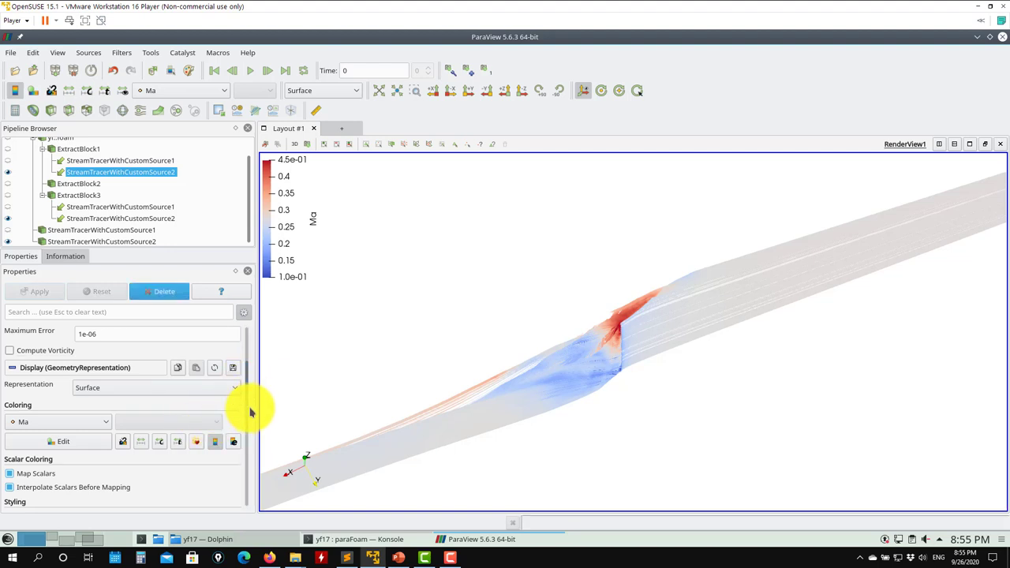
mouse_move(246, 370)
mouse_down()
mouse_move(239, 485)
mouse_move(559, 329)
mouse_up()
drag(733, 372, 674, 412)
- Hide the StreamTracerWithCustomSource2 streamlines and show ExtractBlock2 and ExtractBlock3 together
click(8, 172)
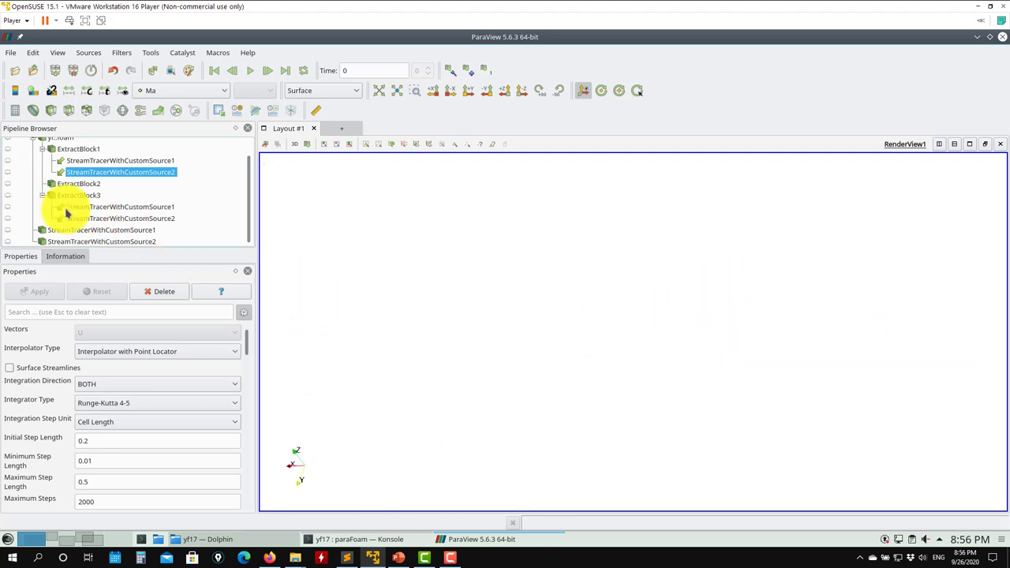
click(8, 183)
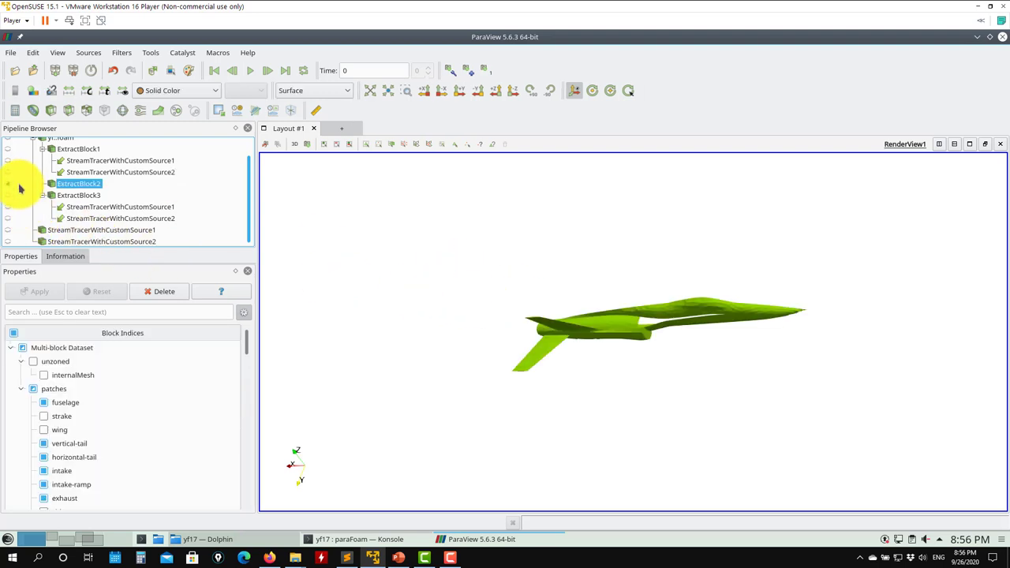
click(8, 195)
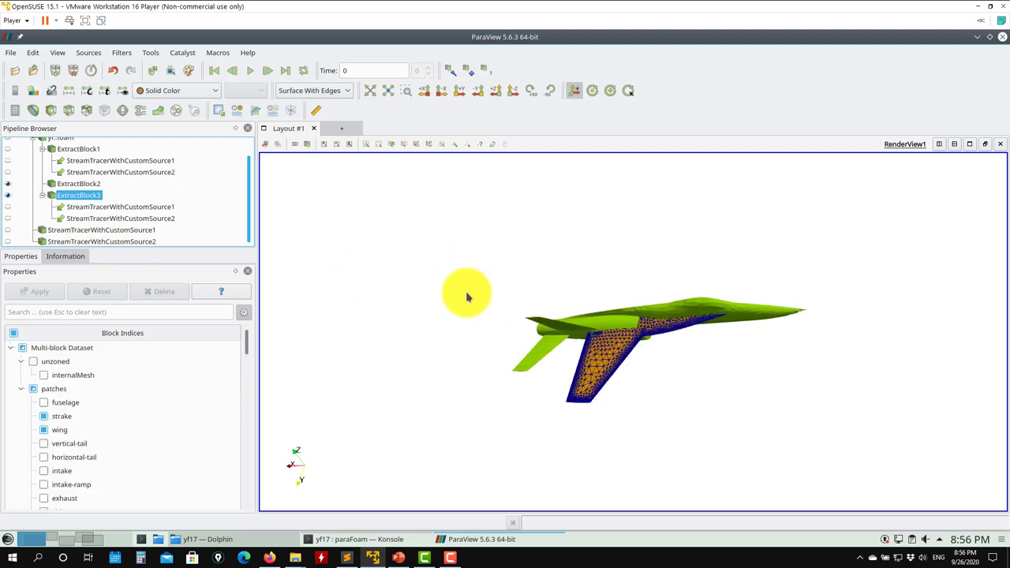
- Add a Disk geometric source to the aircraft scene with its default settings and apply it
click(88, 53)
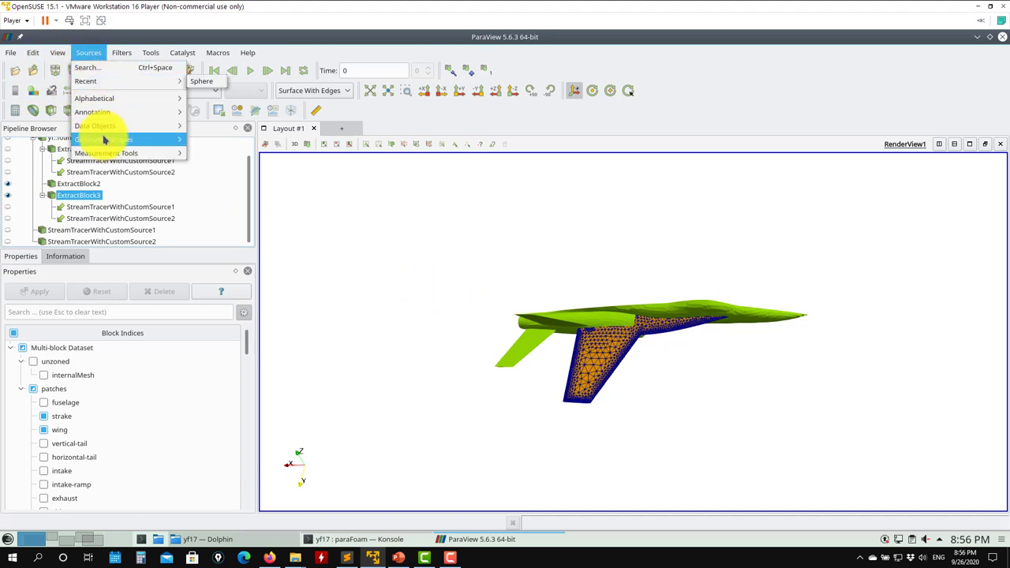
mouse_move(104, 139)
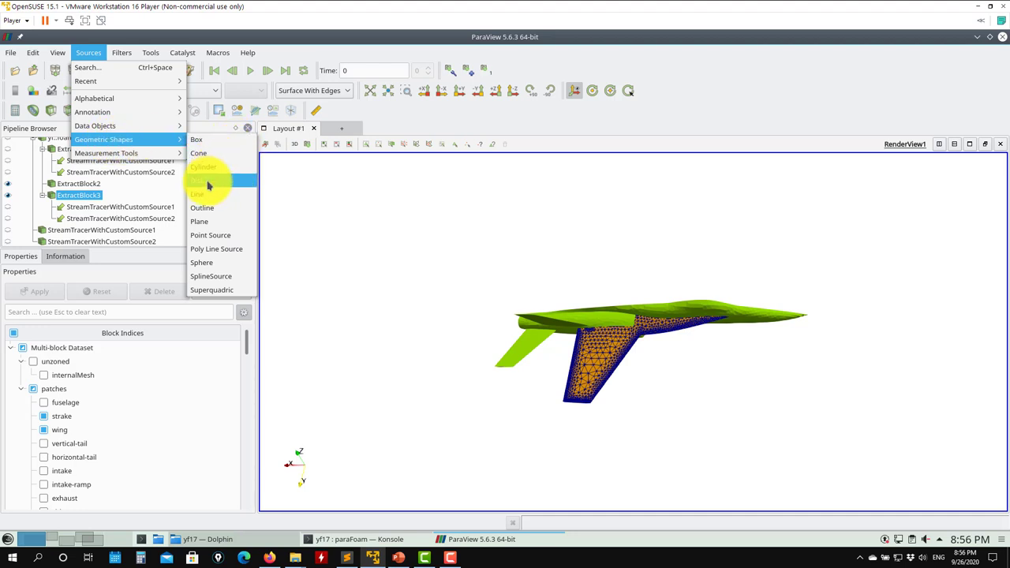
click(208, 185)
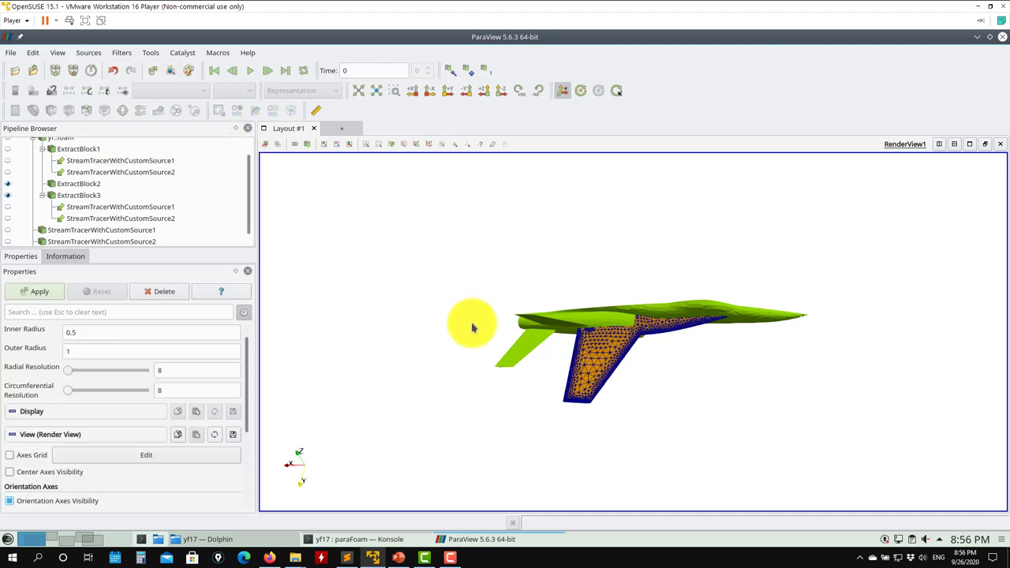
click(39, 292)
drag(423, 344, 455, 401)
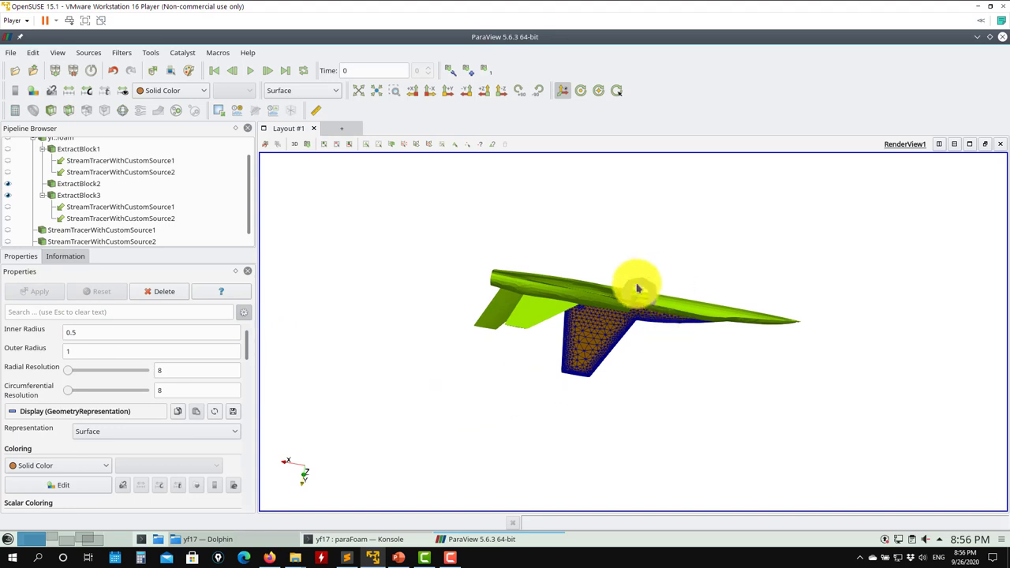
drag(644, 291, 412, 372)
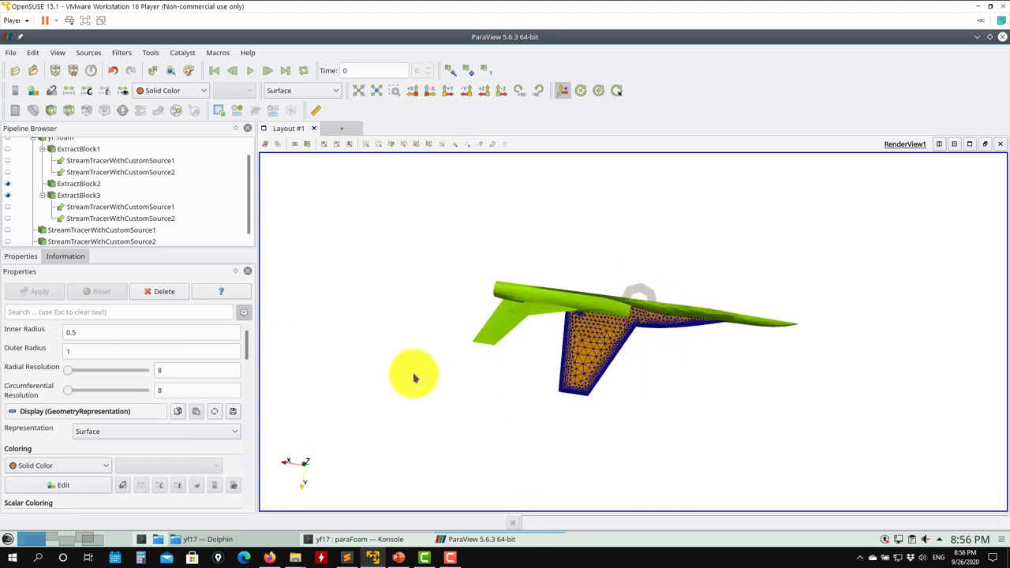
drag(248, 350, 258, 327)
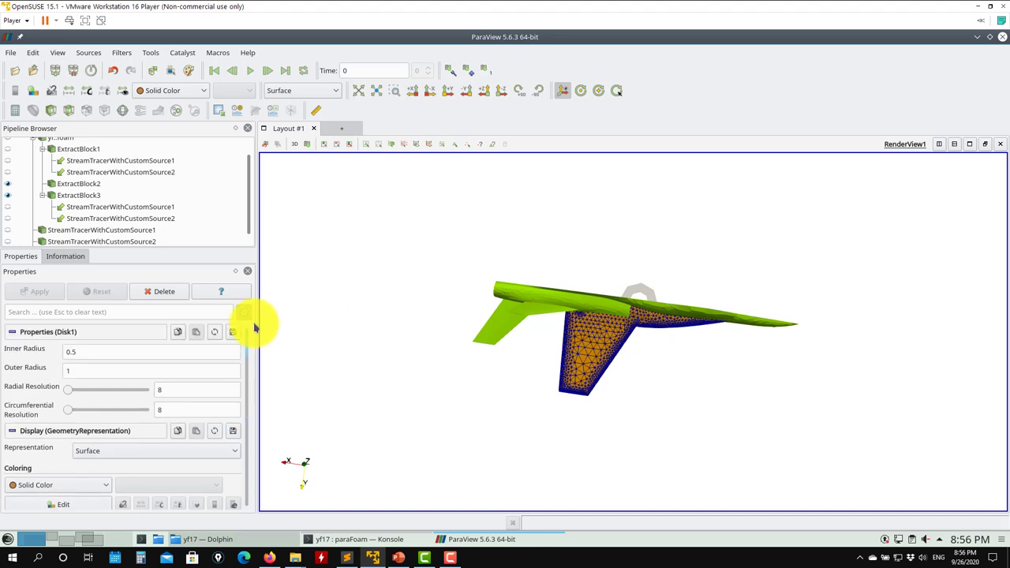
scroll(145, 192, down, 1)
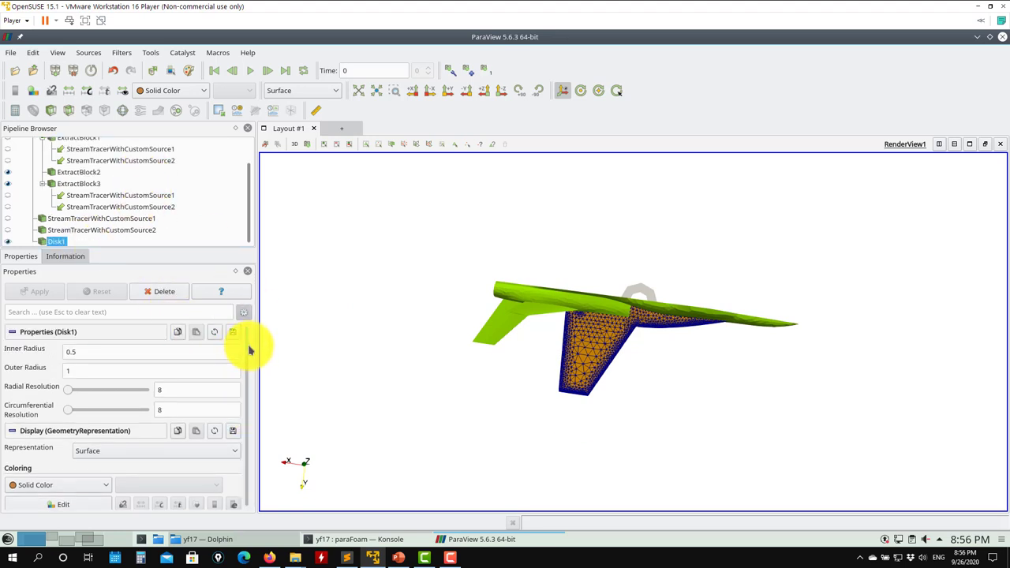
- Set the disk's outer radius to 4, radial resolution to 372 and circumferential resolution to 379, and apply the changes
double_click(96, 371)
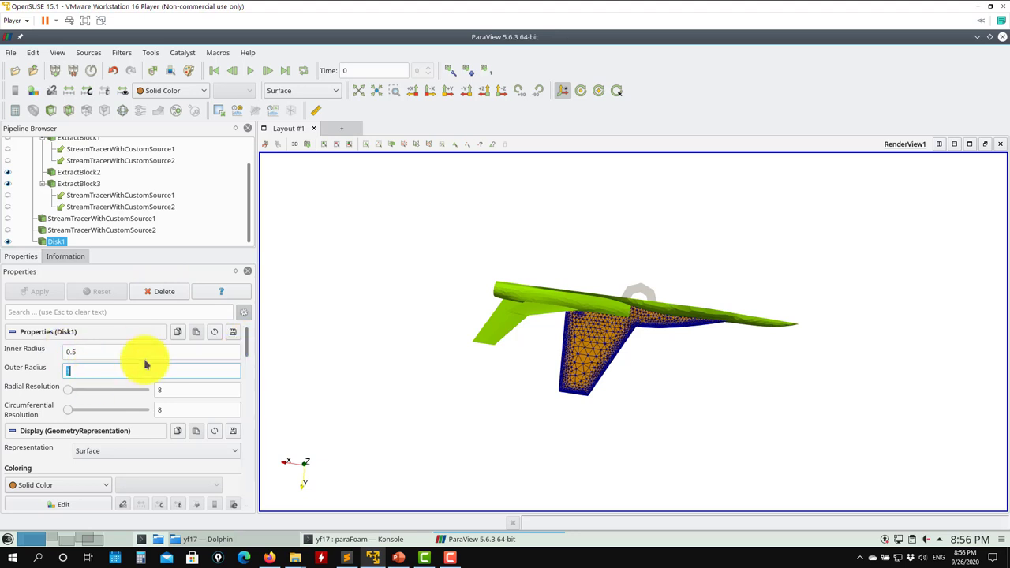
text(4)
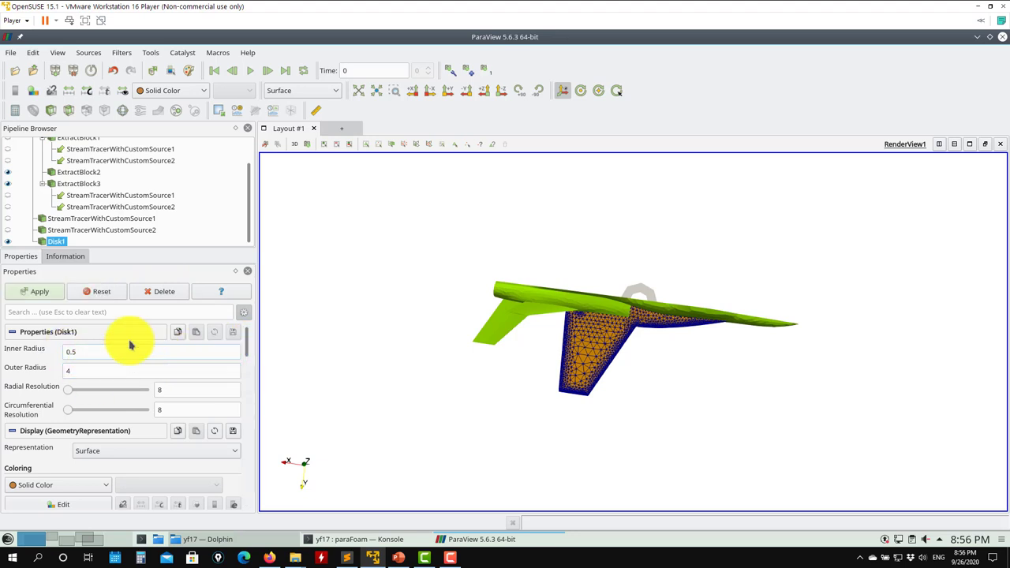
click(39, 291)
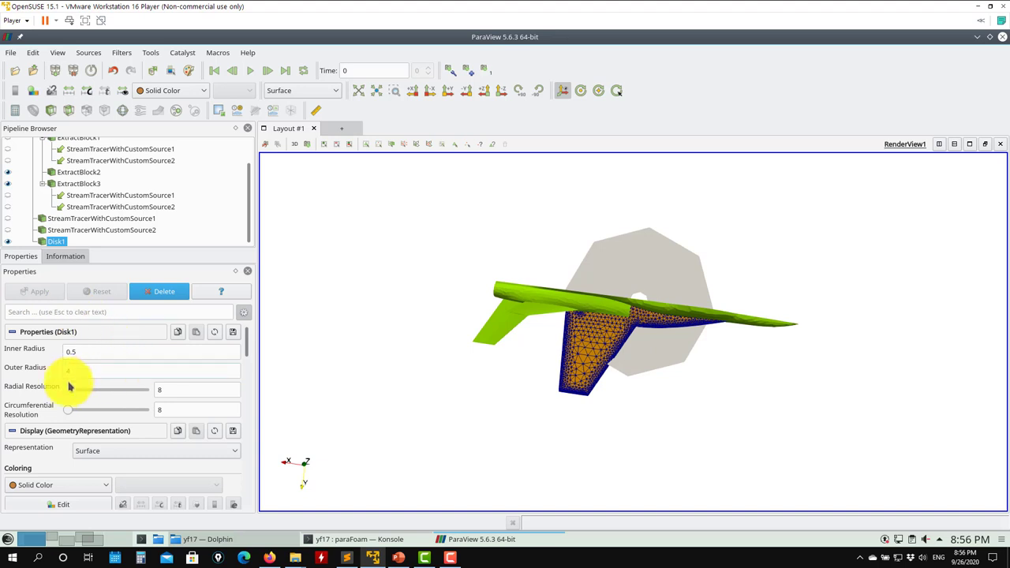
drag(73, 395, 95, 409)
click(40, 291)
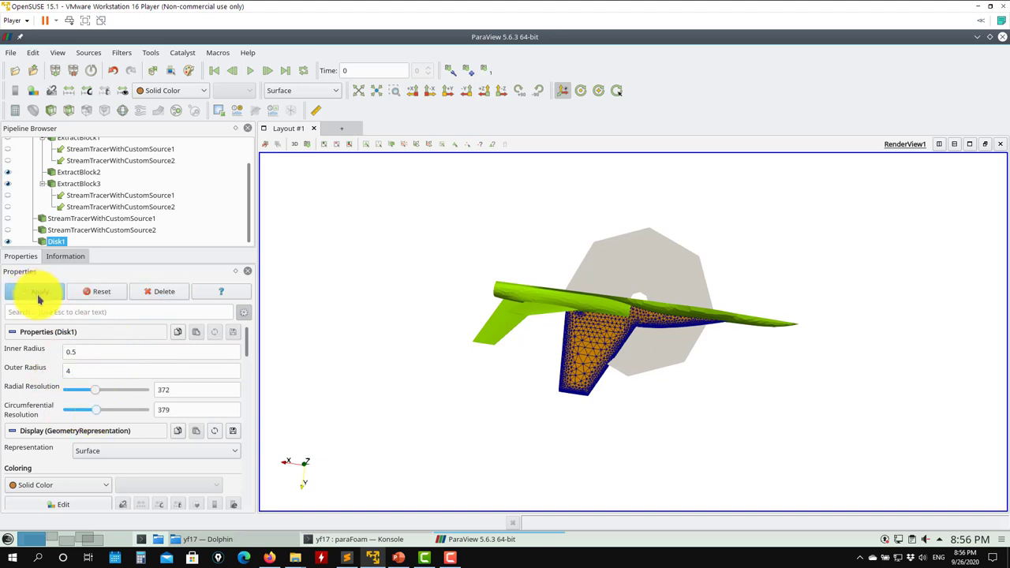
click(37, 293)
drag(371, 361, 654, 345)
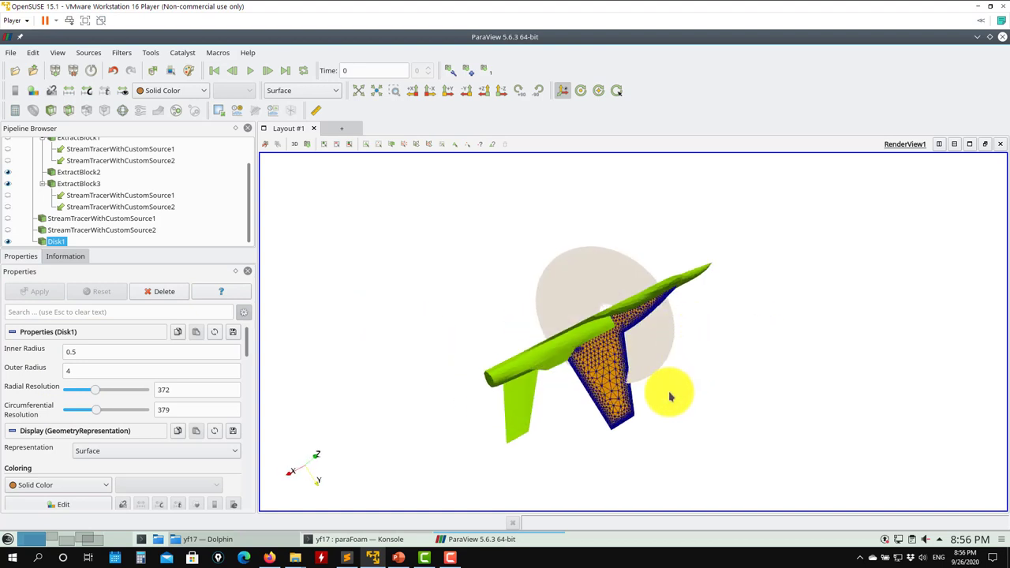
drag(670, 396, 667, 360)
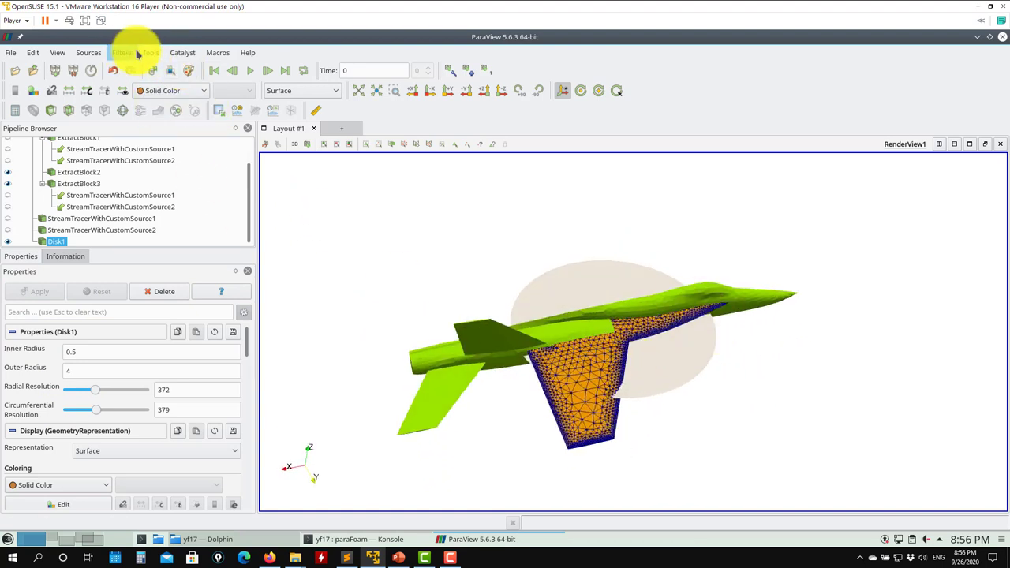
scroll(144, 215, up, 2)
click(60, 155)
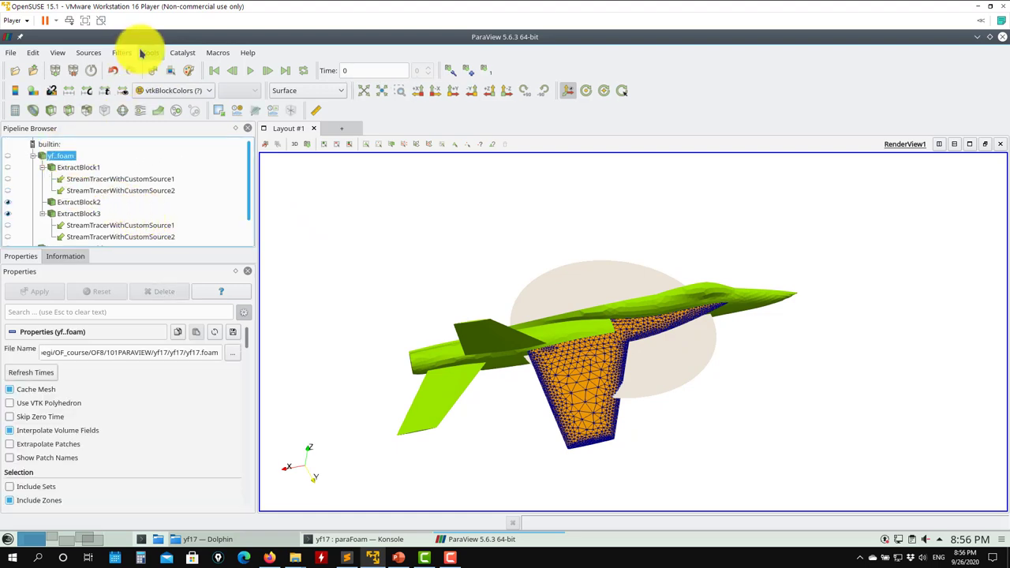
click(121, 57)
mouse_move(135, 108)
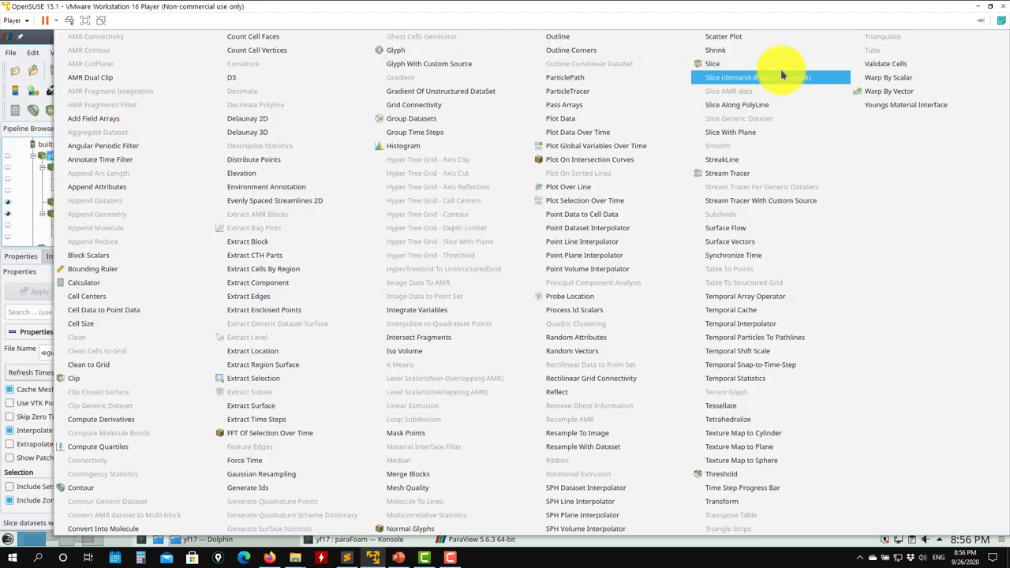
click(789, 198)
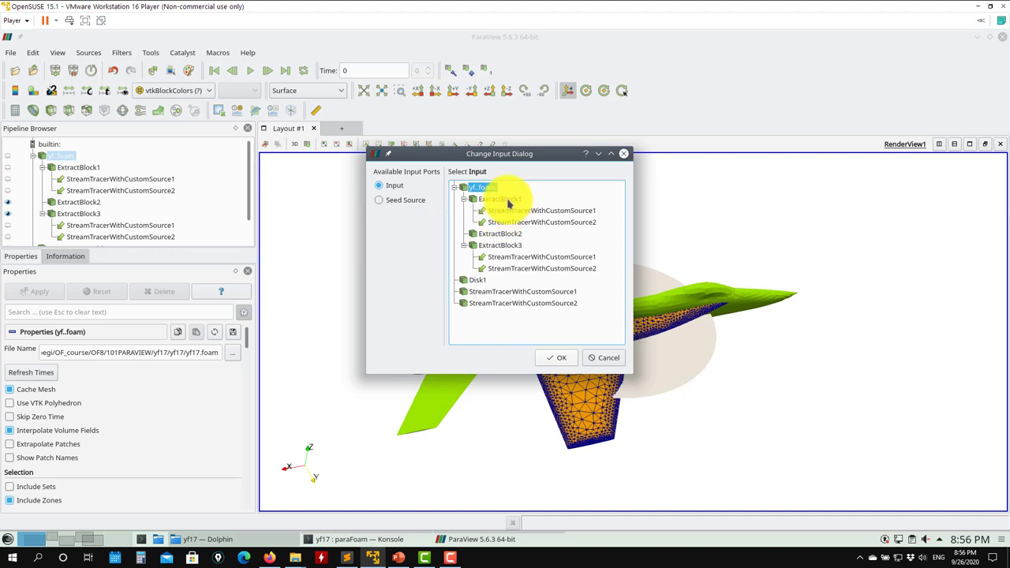
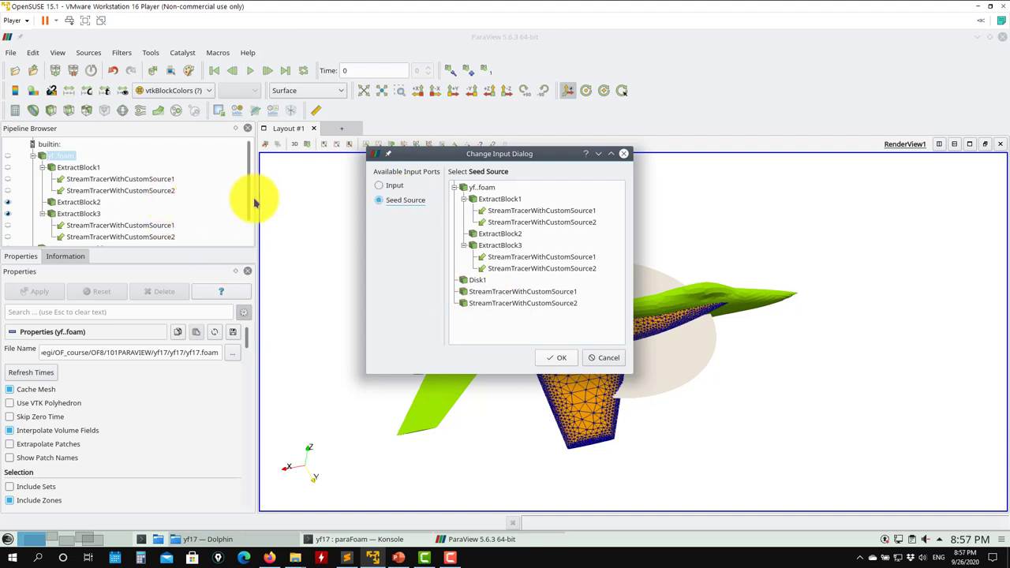
click(602, 358)
drag(251, 219, 251, 249)
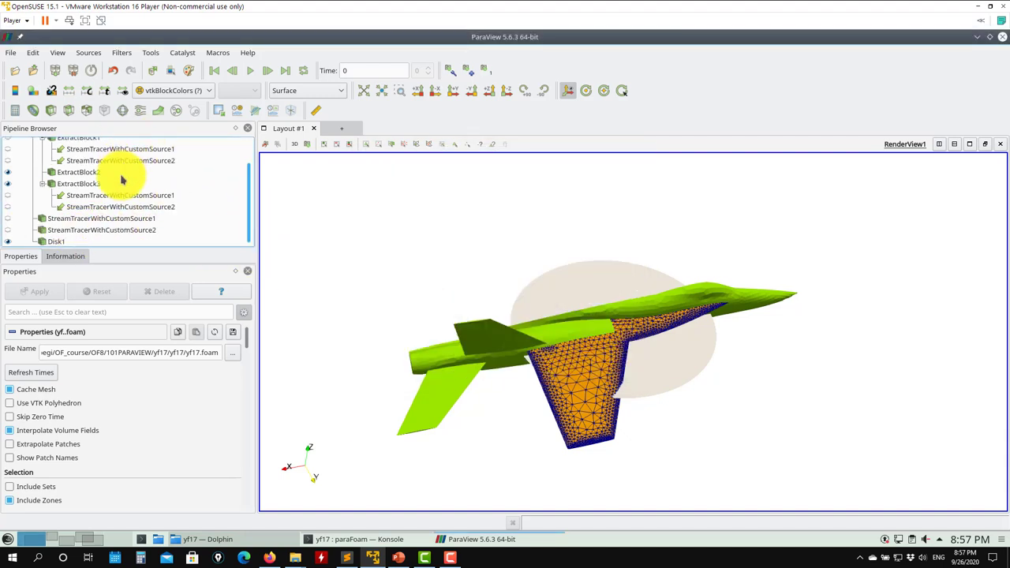
click(57, 241)
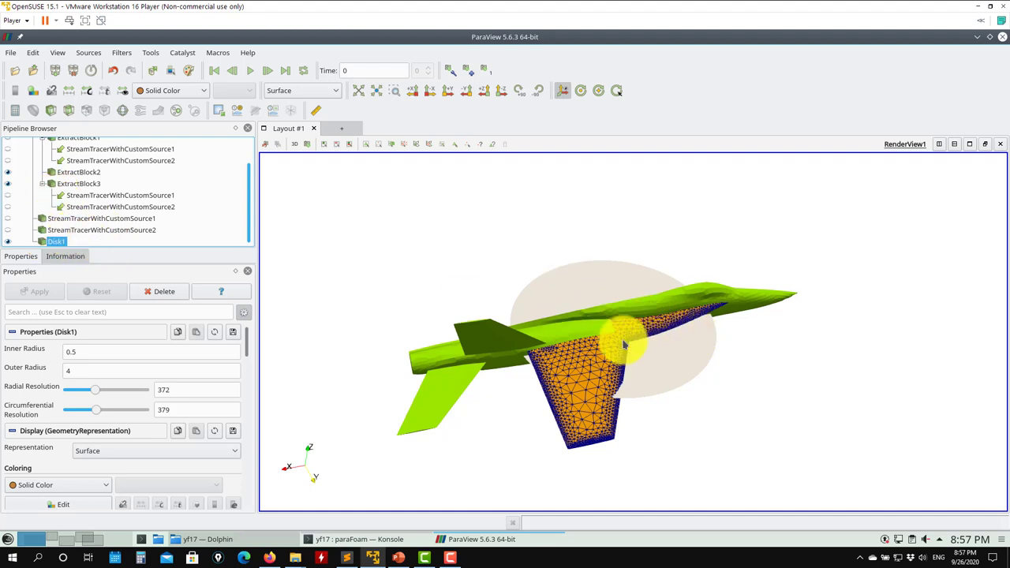
scroll(147, 200, up, 2)
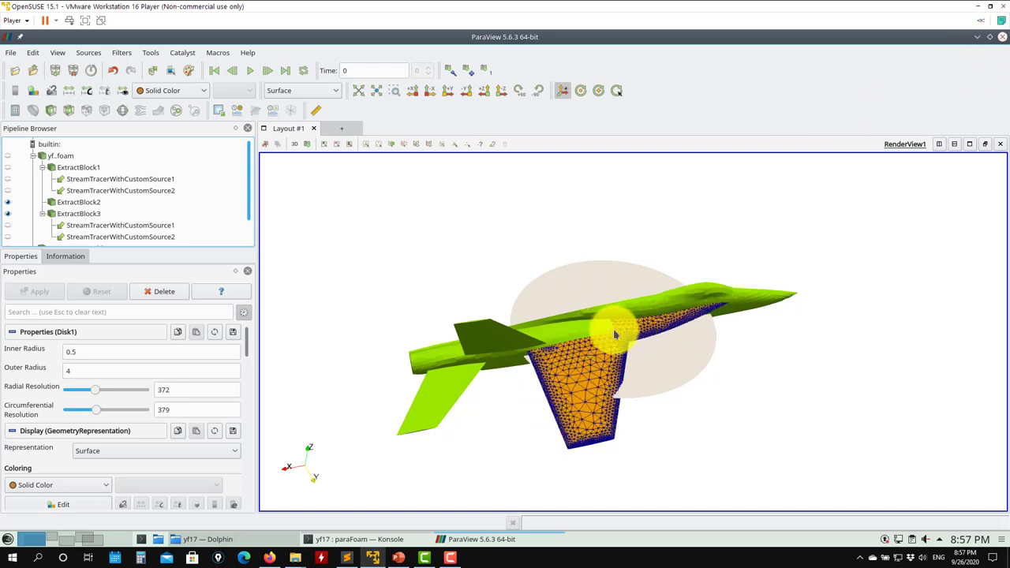
- Close the current session, relaunch ParaView from the terminal with "paraFoam -builtin", and delete the yf17.foam source from the pipeline
click(1002, 37)
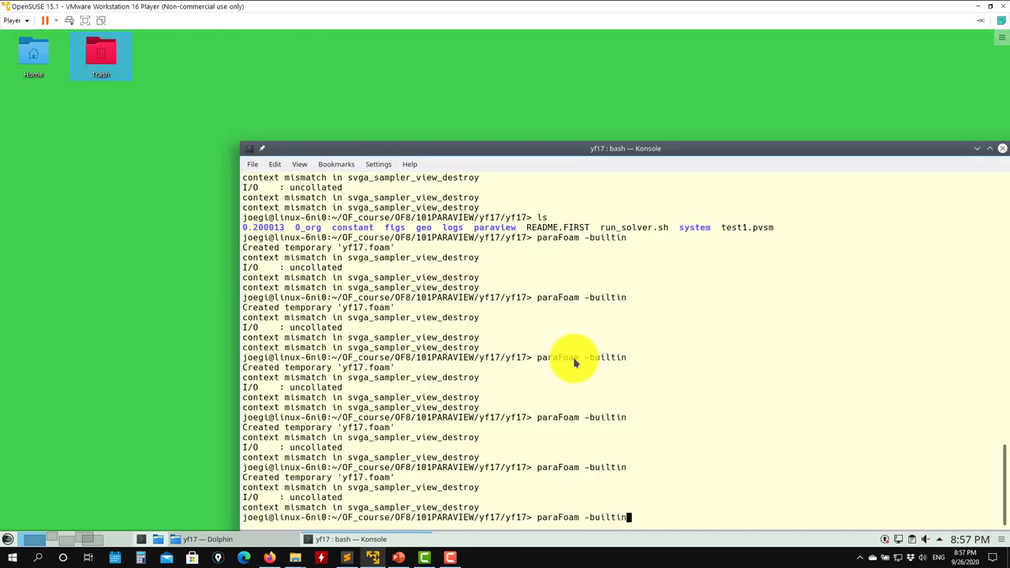
key(Return)
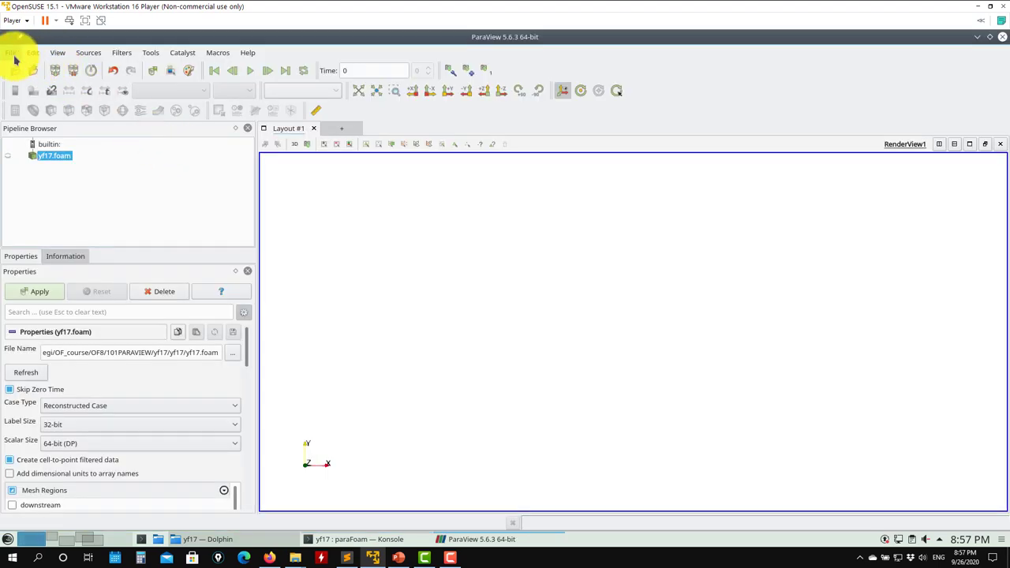
click(12, 53)
click(181, 175)
click(161, 291)
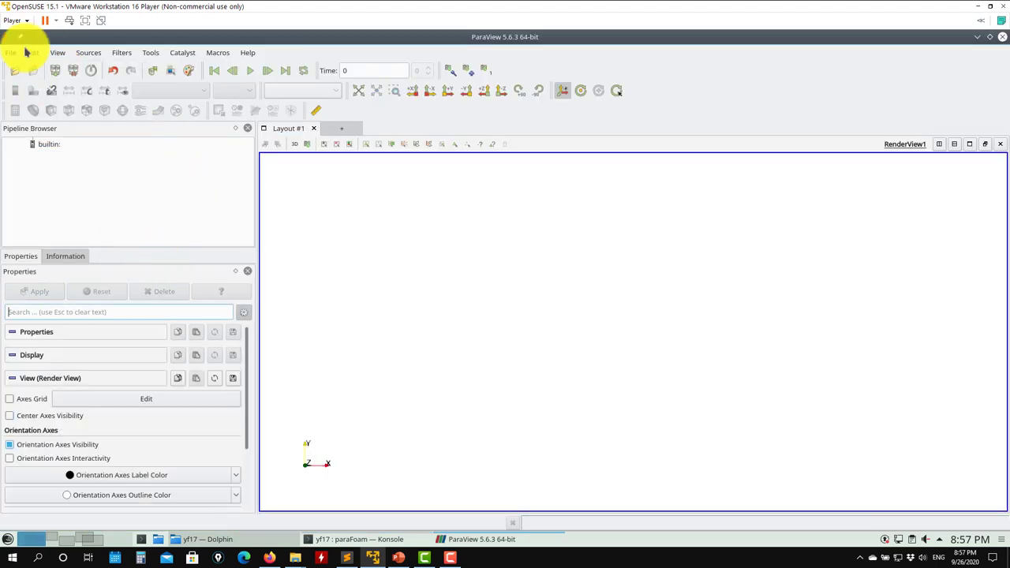
- Load the state file streamlines3.pvsm from the case's paraview folder, using the file names from the state
click(14, 54)
click(20, 112)
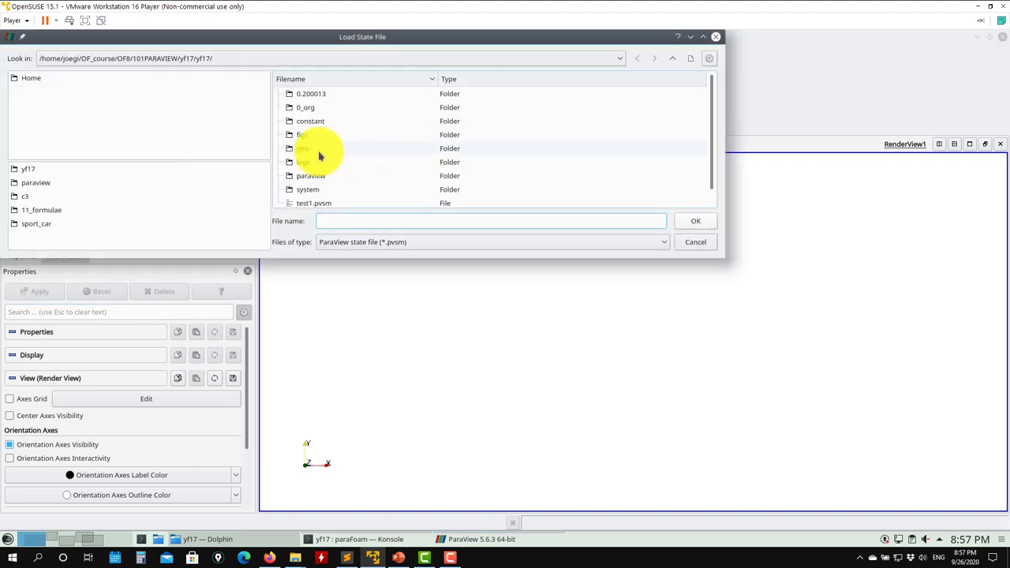
click(295, 180)
double_click(295, 180)
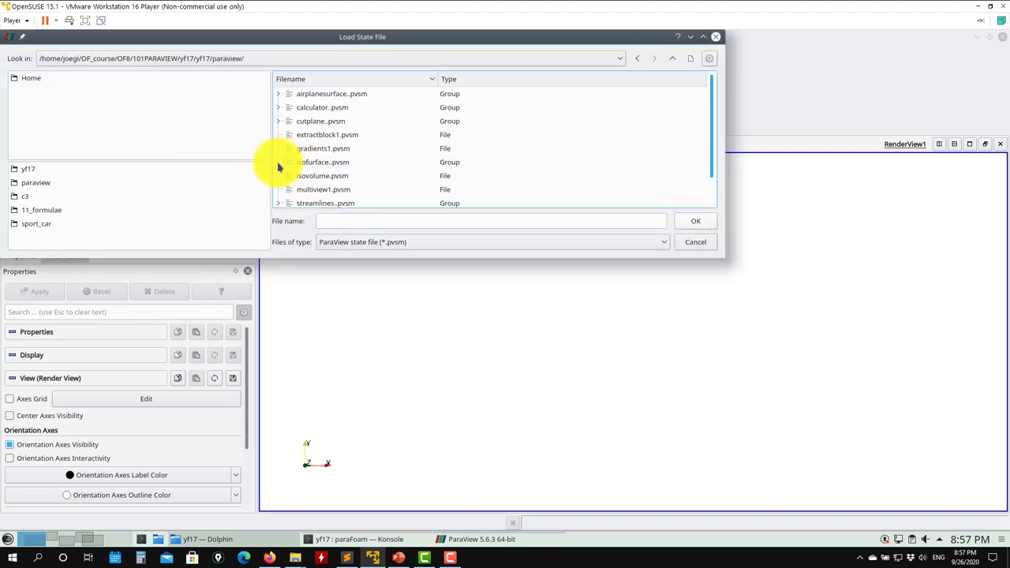
click(278, 163)
scroll(341, 162, down, 1)
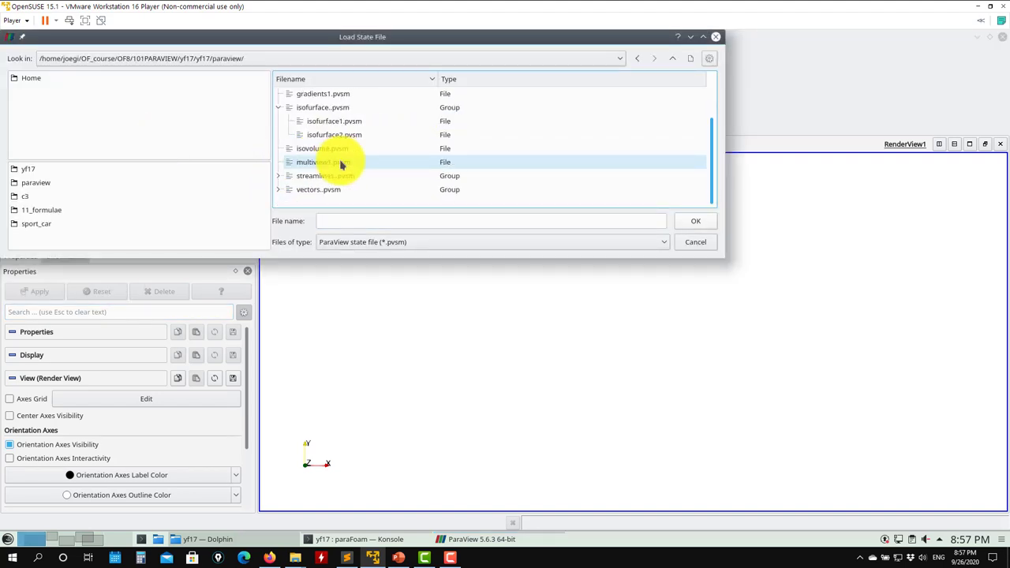
click(278, 175)
scroll(354, 183, down, 1)
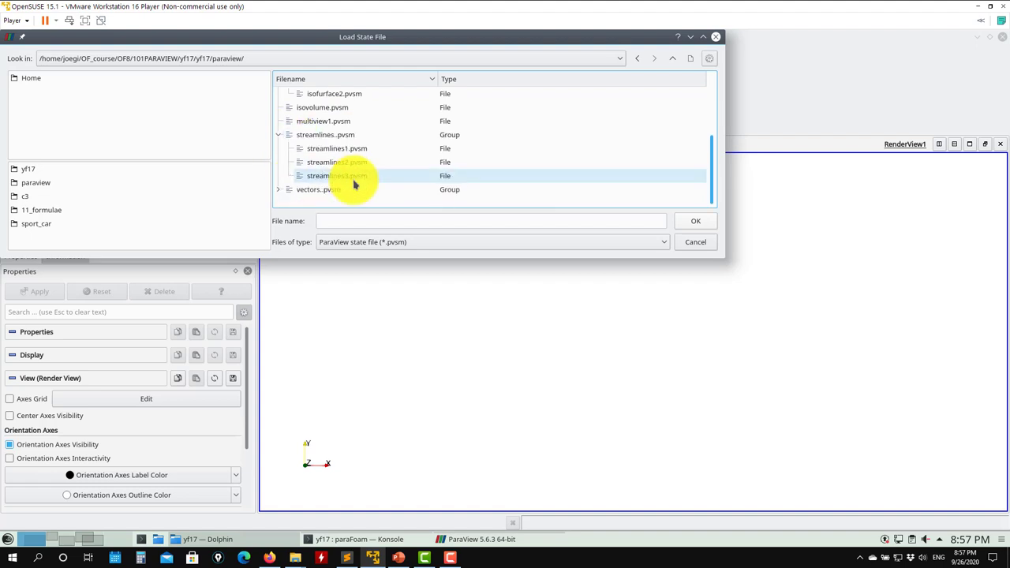
click(695, 221)
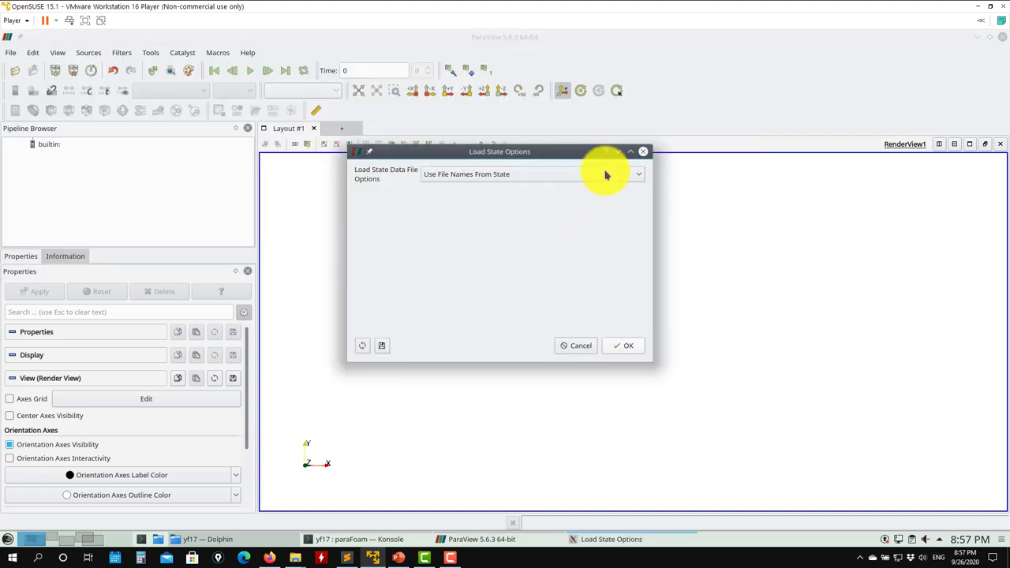
click(630, 344)
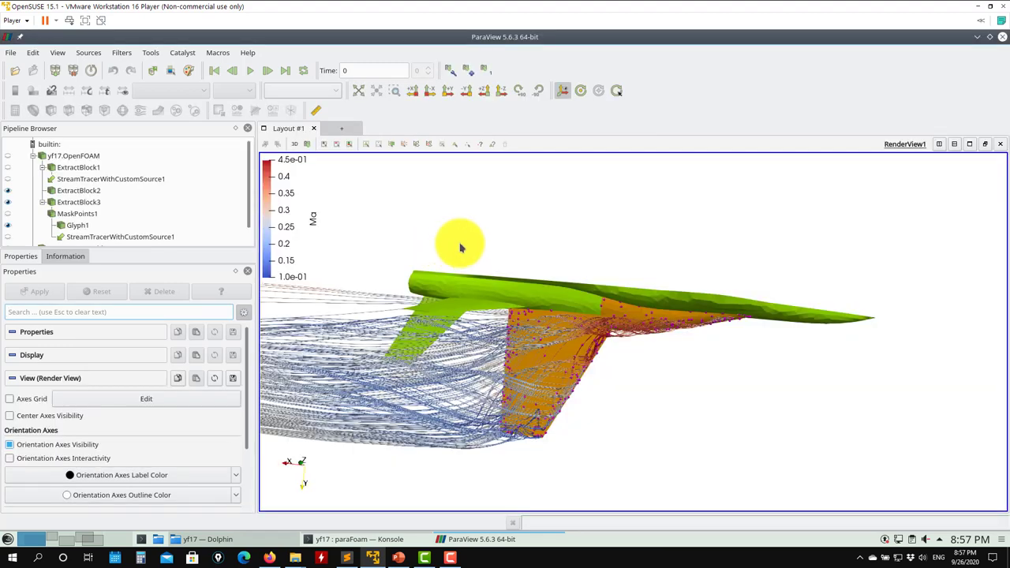
- Examine the streamlines and seed points around the wing and strake, and view the properties of ExtractBlock1
drag(458, 244, 706, 329)
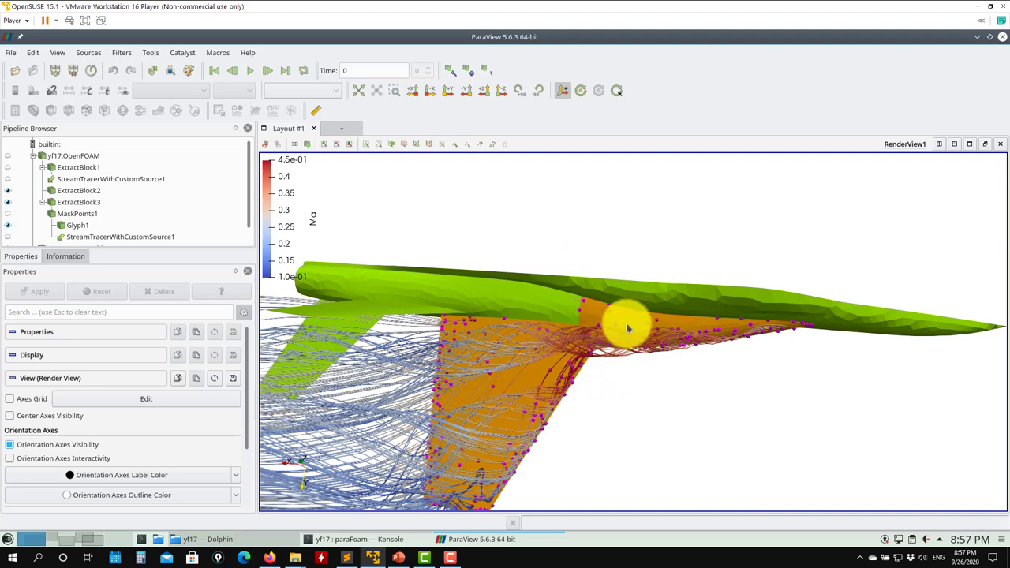
drag(632, 322, 613, 350)
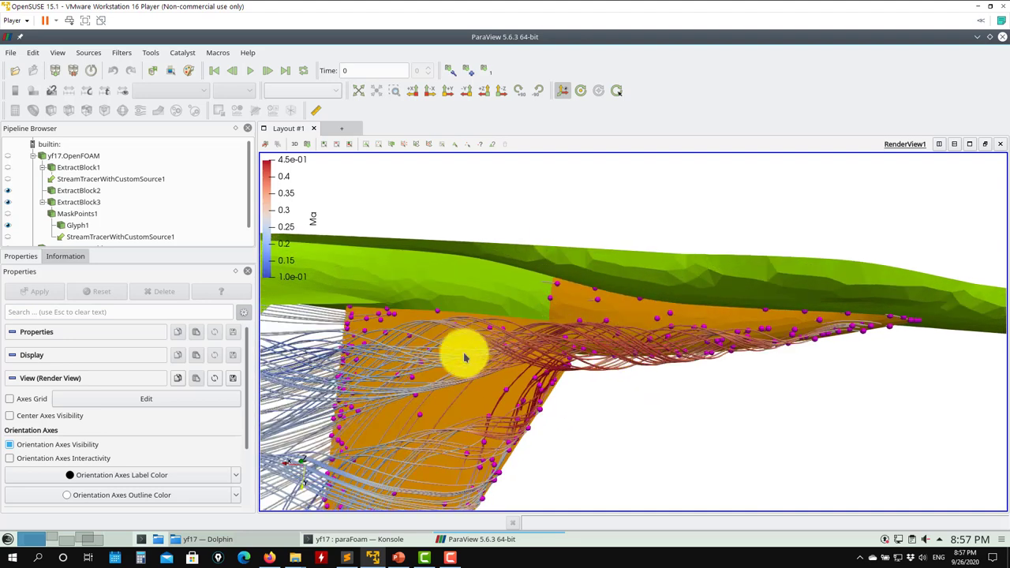
drag(462, 349, 390, 124)
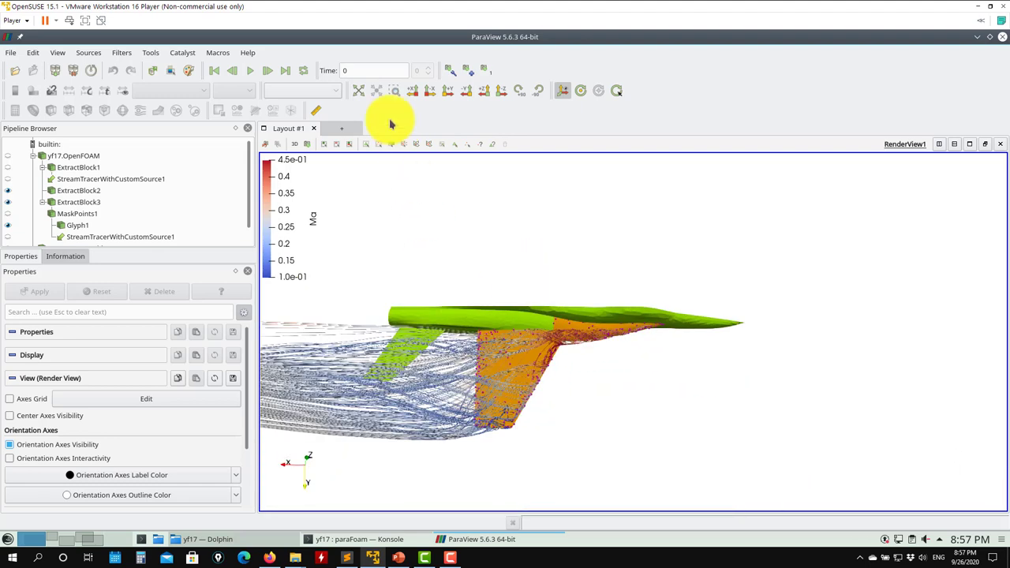
click(359, 90)
scroll(713, 458, up, 5)
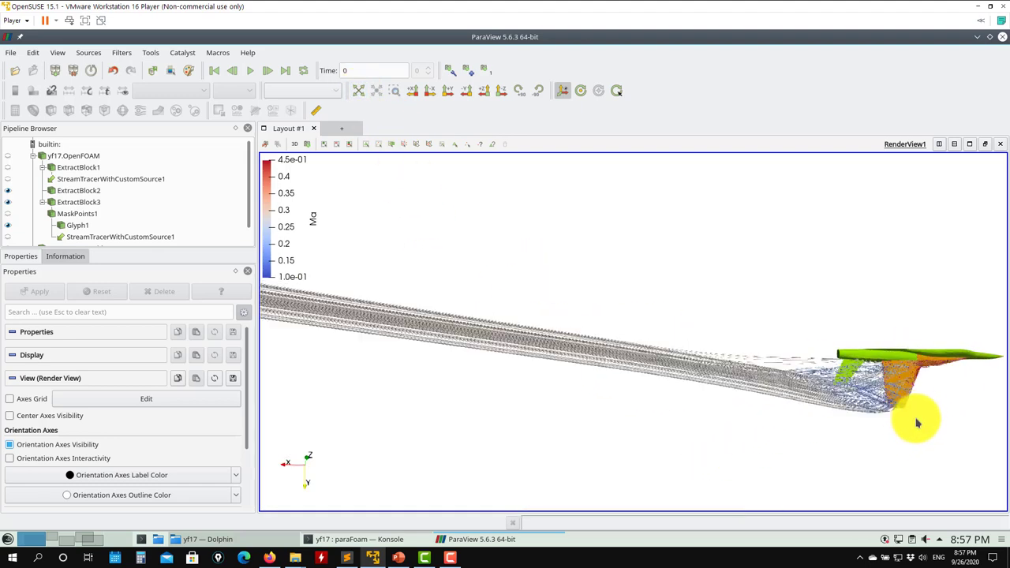
drag(958, 401, 784, 379)
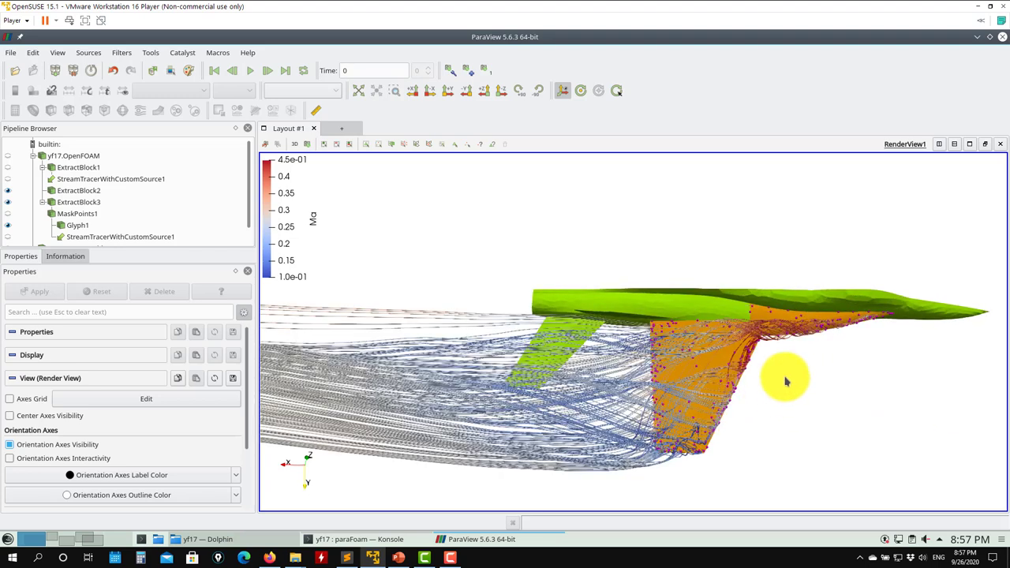
click(73, 168)
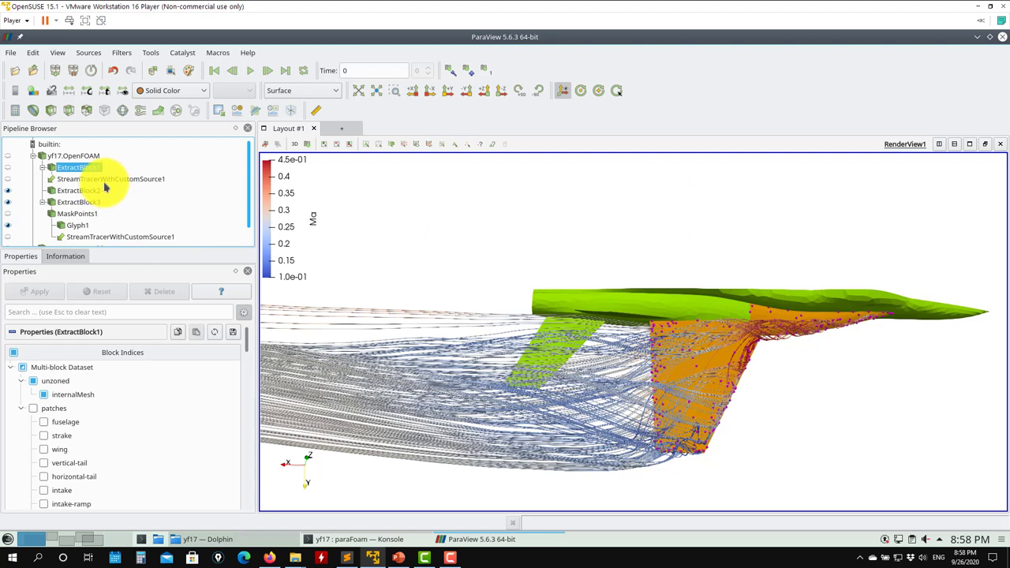
- Hide Tube1, Glyph1, ExtractBlock3 and ExtractBlock2 from the render view
scroll(111, 183, down, 1)
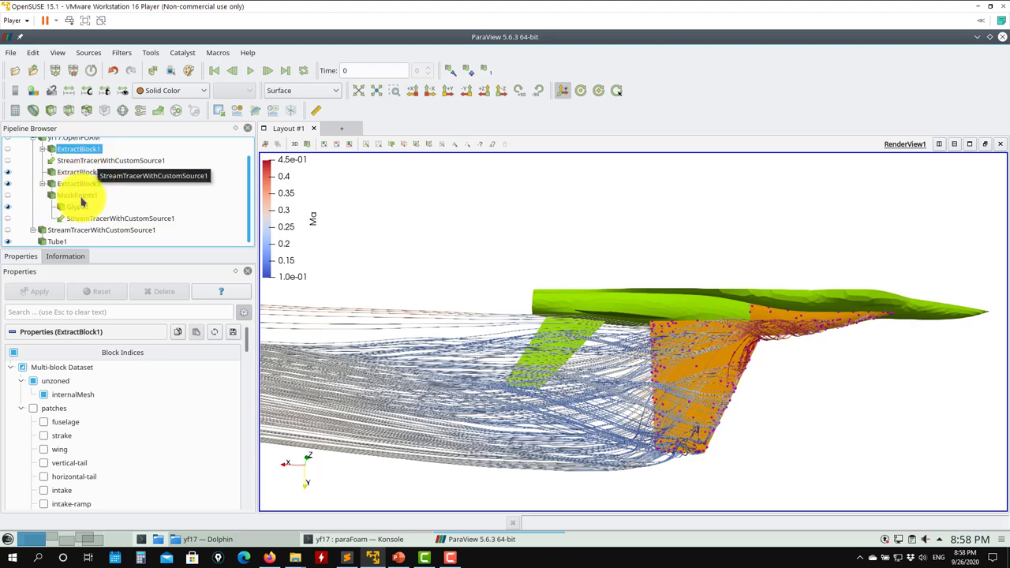
click(11, 243)
click(9, 183)
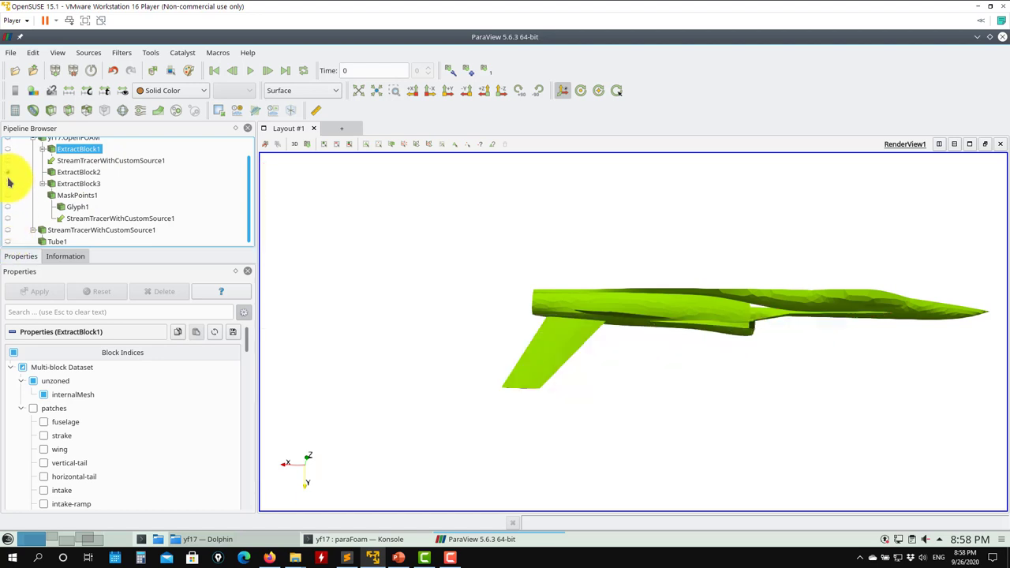
click(9, 172)
- Show only the StreamTracerWithCustomSource1 streamlines and take a closer look at them around the wing and strake
click(8, 161)
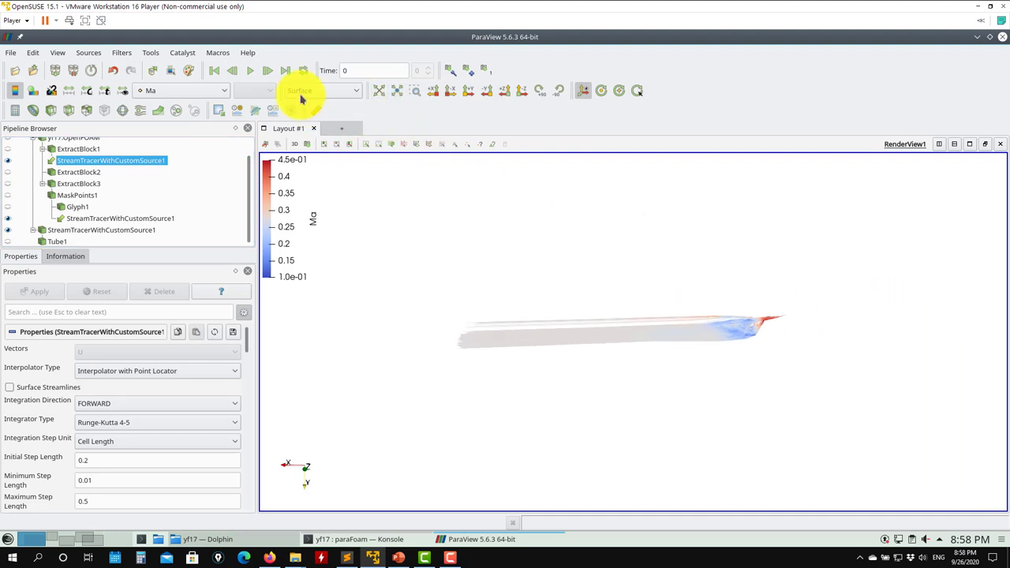
scroll(739, 374, up, 5)
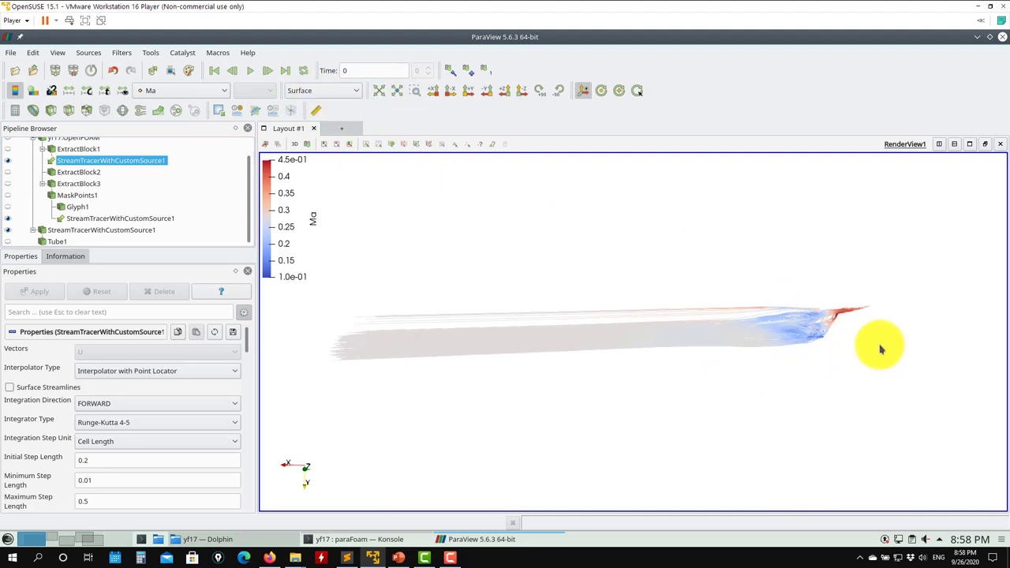
drag(881, 347, 466, 284)
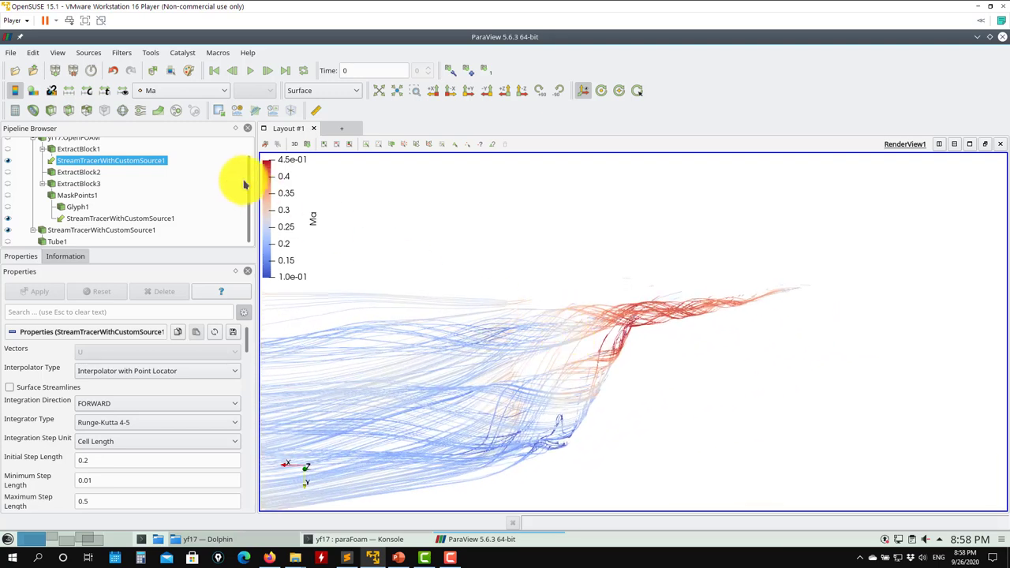
scroll(247, 177, up, 2)
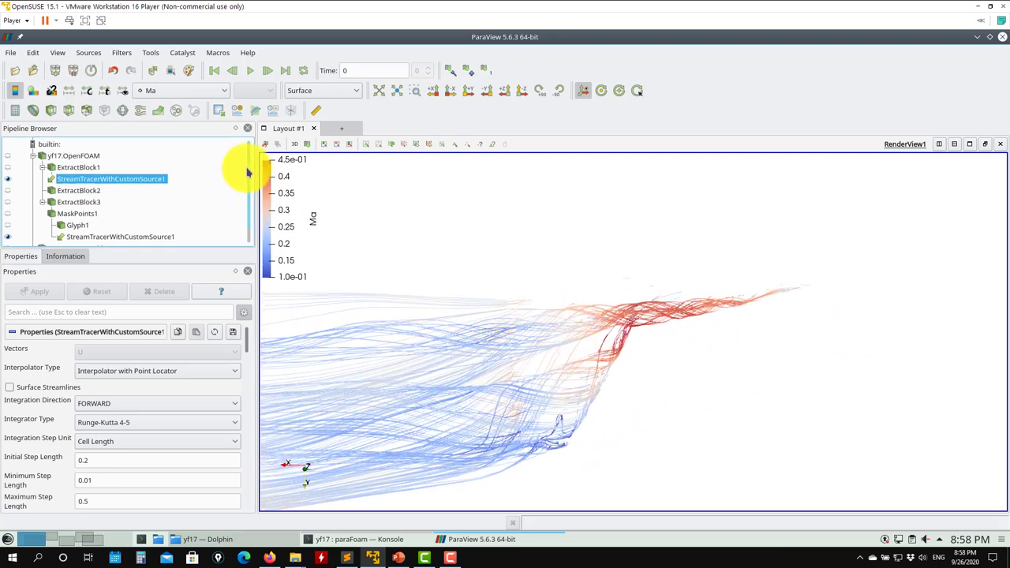
right_click(88, 181)
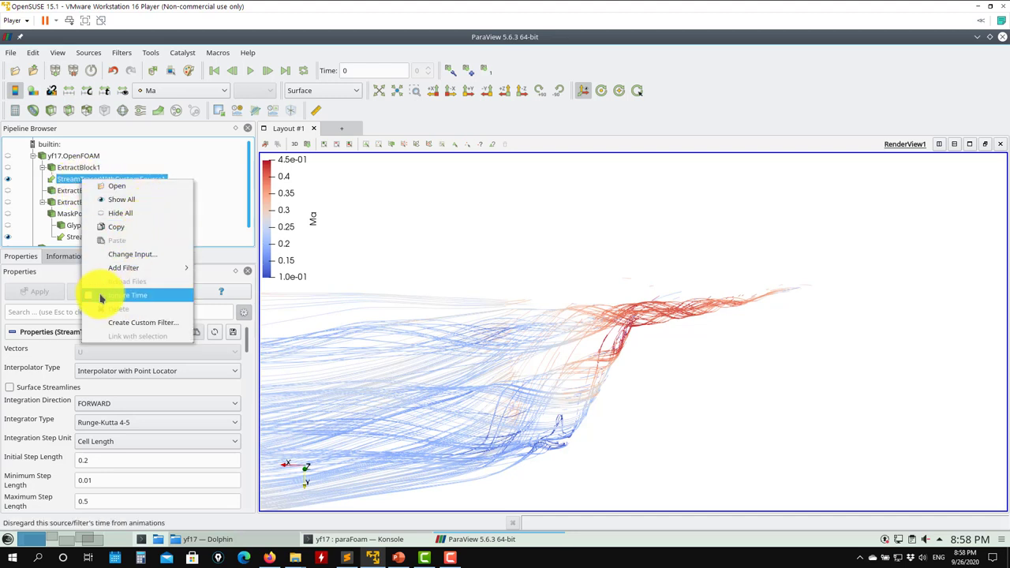
click(27, 237)
scroll(90, 219, down, 1)
right_click(91, 221)
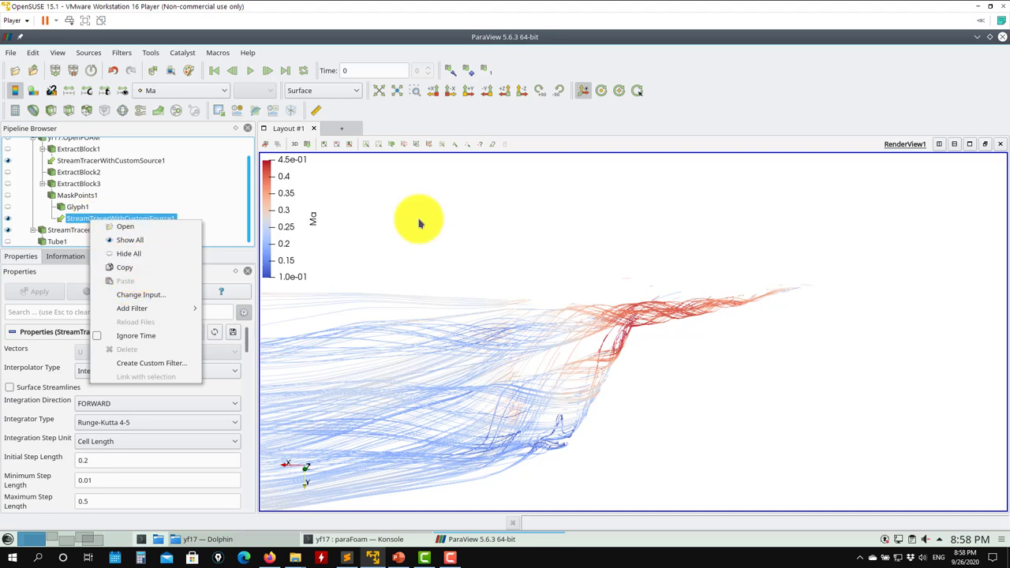
click(420, 223)
right_click(109, 235)
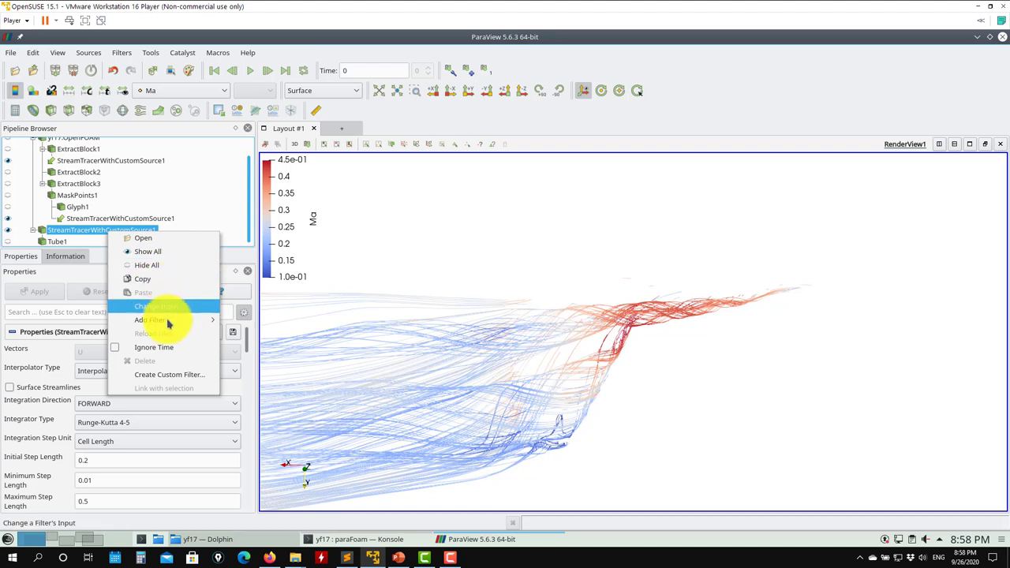
click(333, 271)
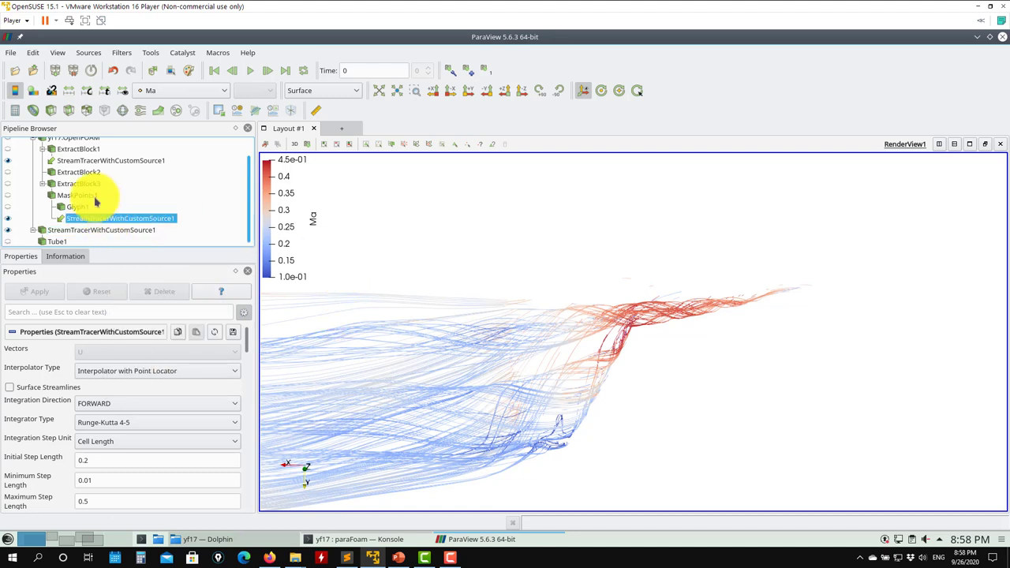
right_click(108, 162)
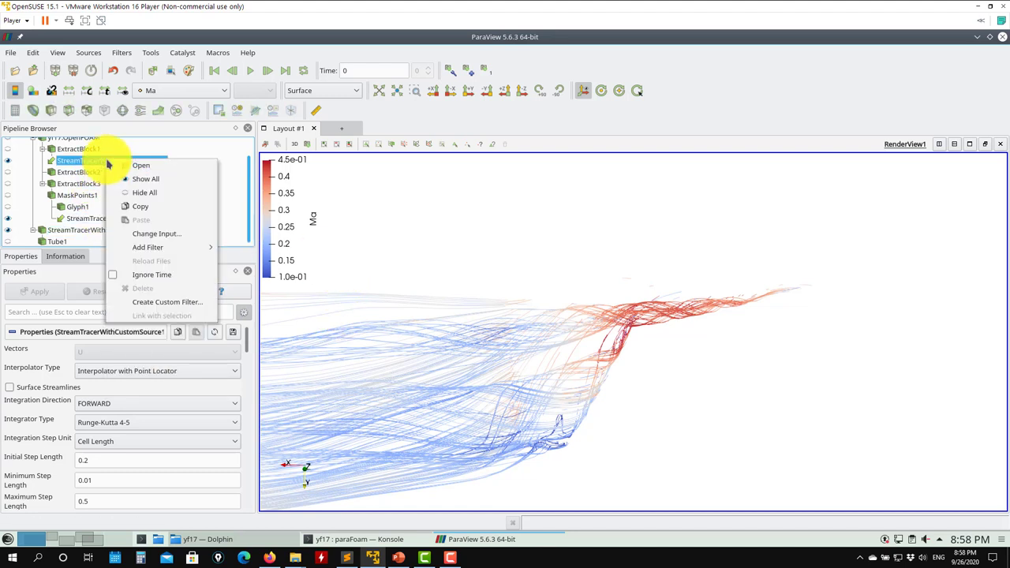
click(66, 195)
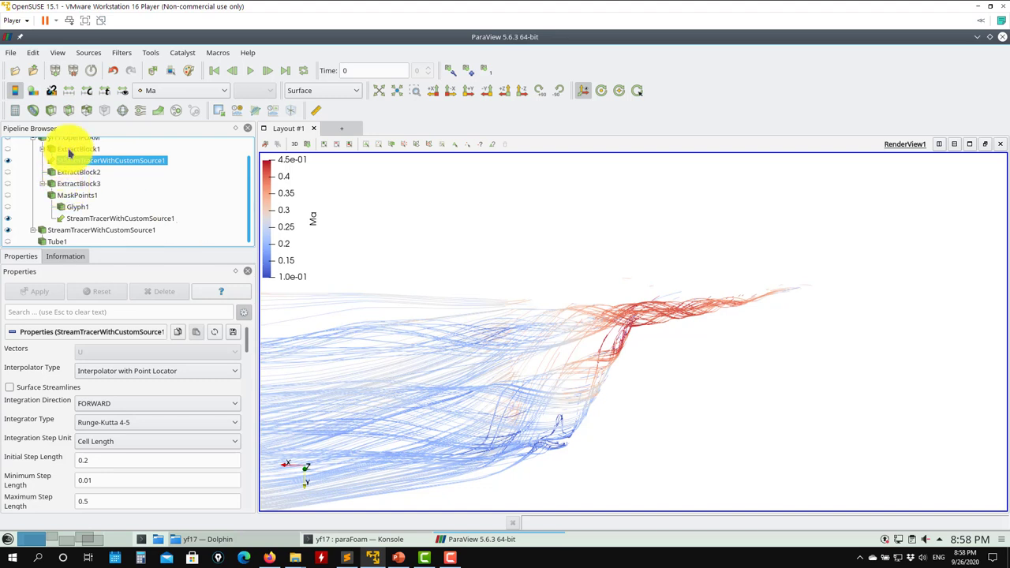
- Hide the streamlines, review the block selections of ExtractBlock1 and ExtractBlock2, and display the ExtractBlock2 aircraft surface
click(6, 161)
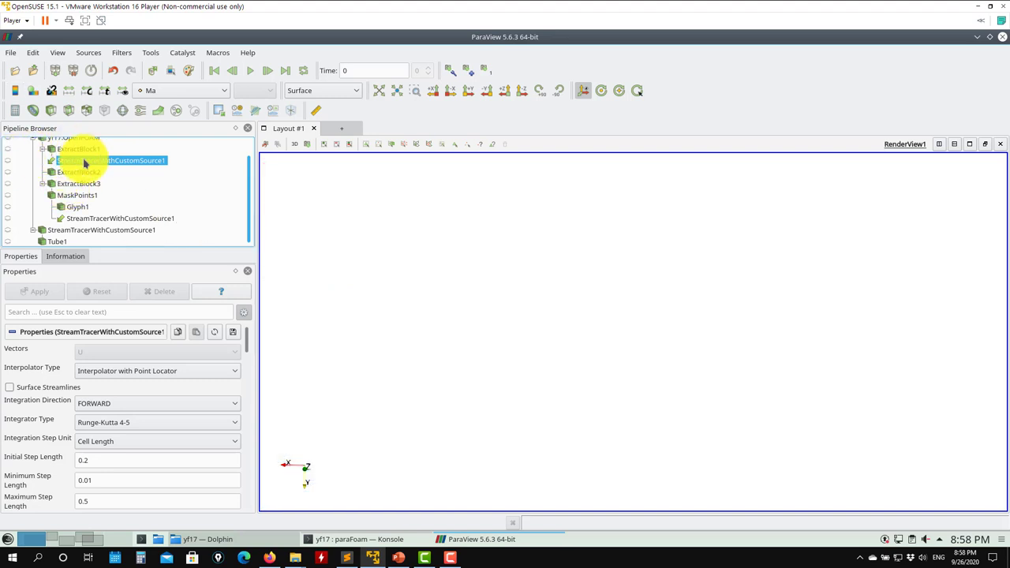
click(79, 150)
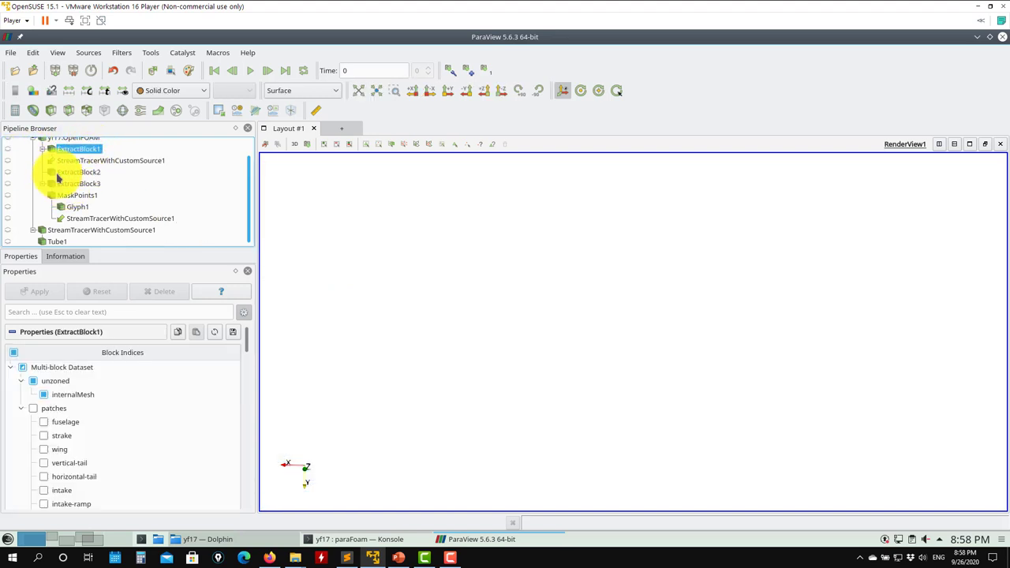
click(79, 172)
click(8, 173)
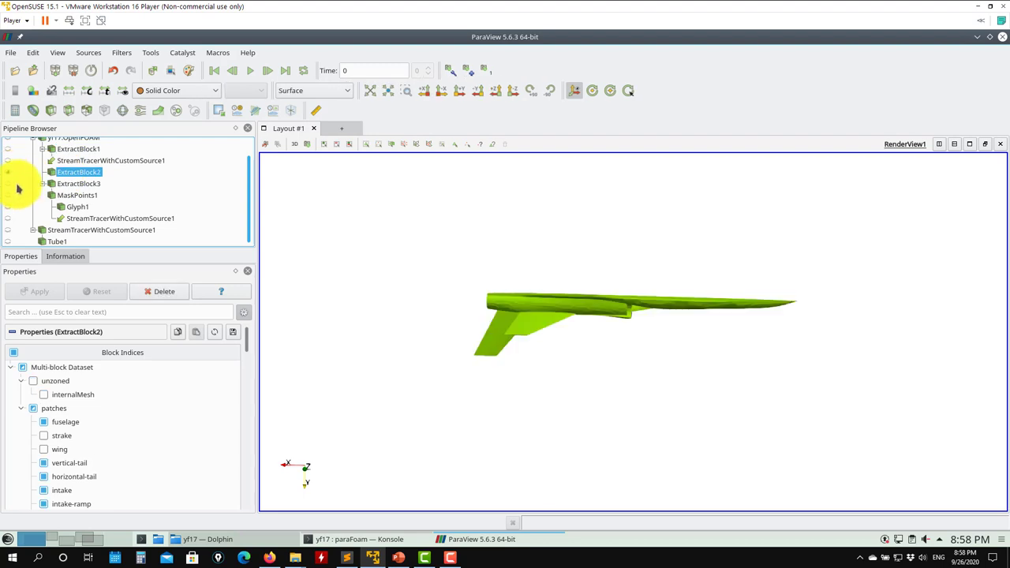
- Display ExtractBlock3 instead of ExtractBlock2 to view only the wing and strake surfaces
click(10, 184)
click(8, 172)
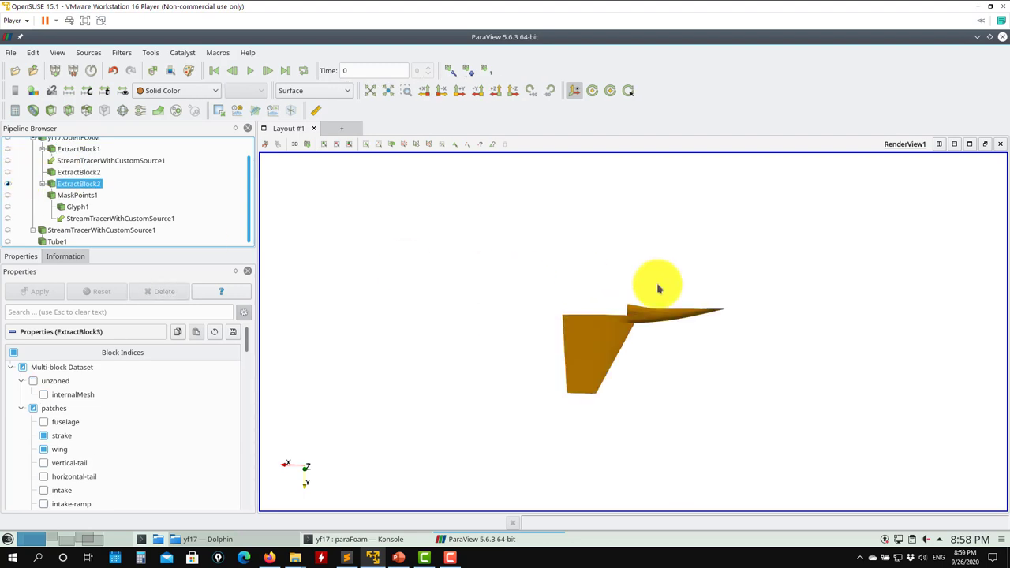
drag(656, 281, 771, 305)
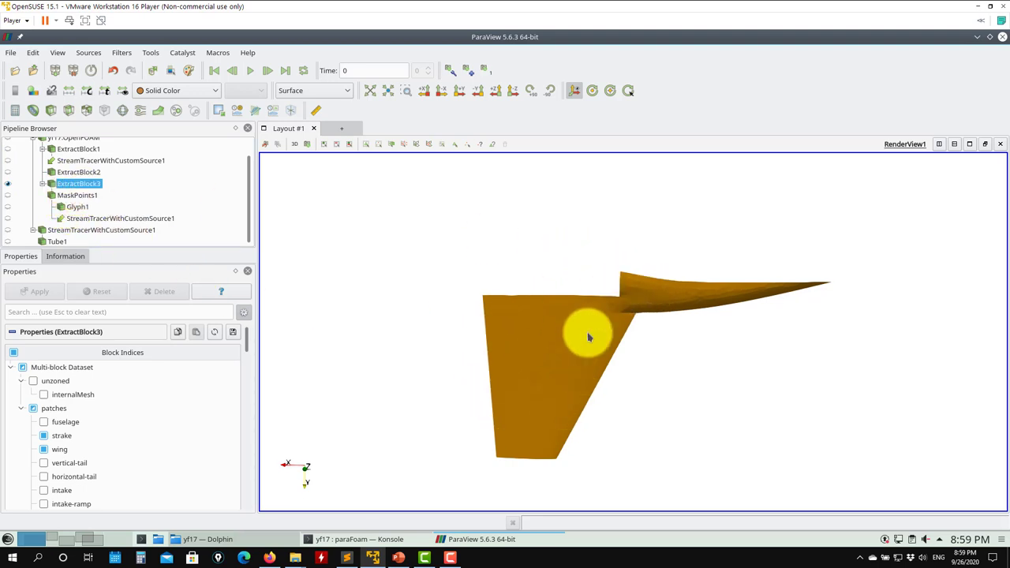
- Show MaskPoints1 together with the wing and strake surfaces and open its properties
click(8, 196)
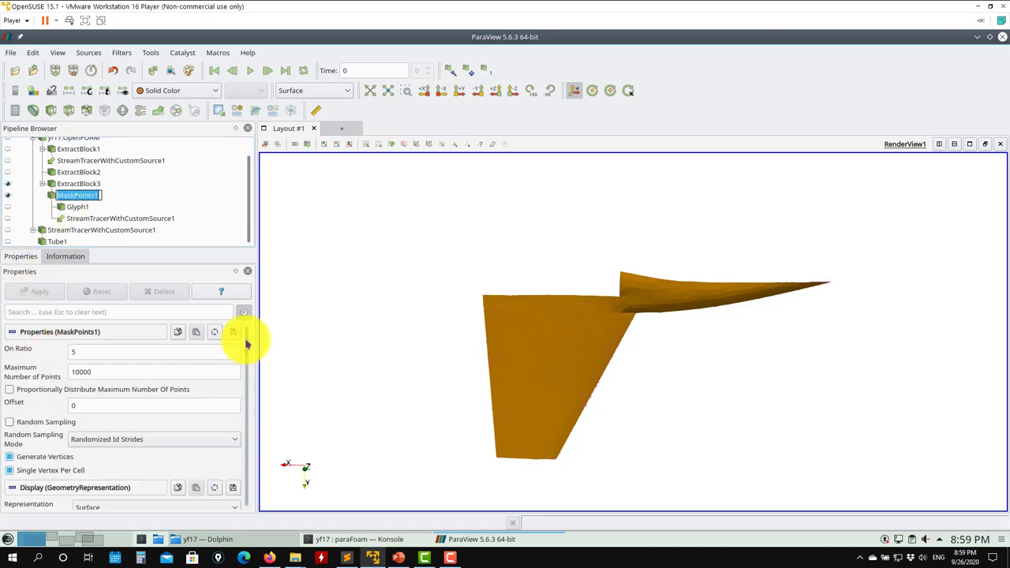
scroll(631, 411, up, 3)
mouse_move(598, 437)
mouse_down()
mouse_move(591, 387)
mouse_move(574, 439)
mouse_move(561, 419)
mouse_move(564, 466)
mouse_move(540, 381)
mouse_up()
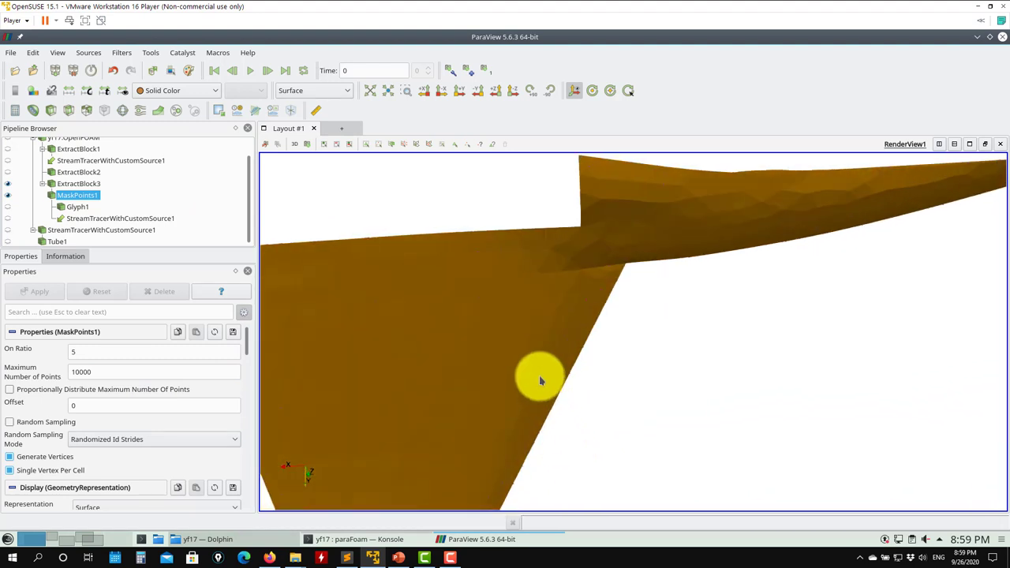
- Try On Ratio values of 1 and 0 for MaskPoints1 and restore the ratio to 5, applying each value
click(97, 351)
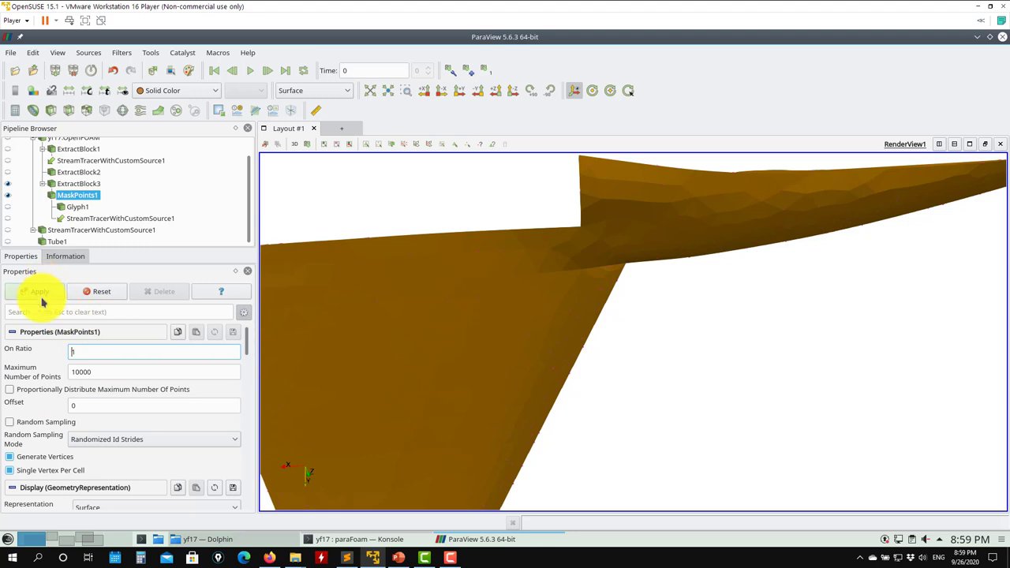
click(41, 293)
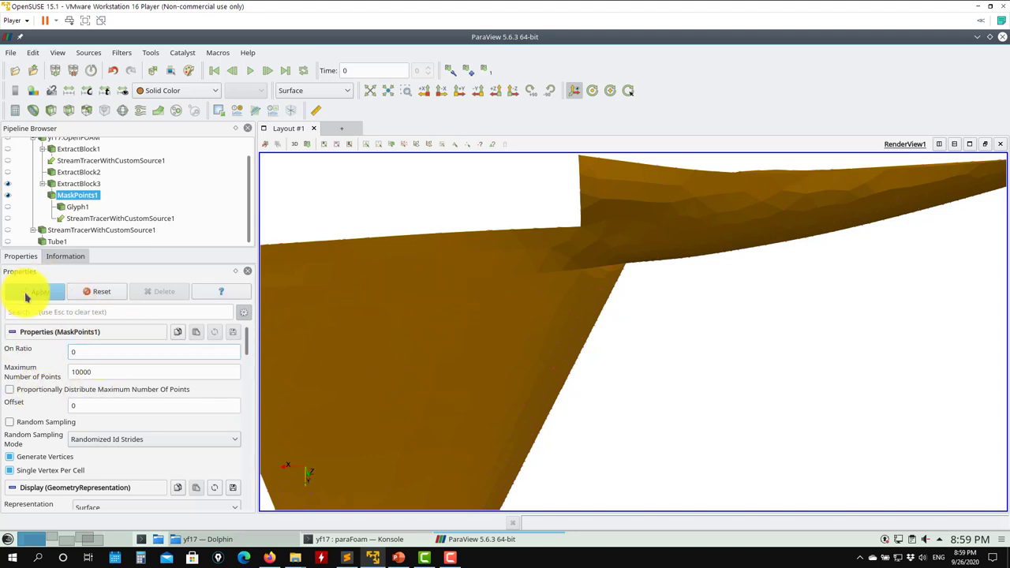
click(26, 296)
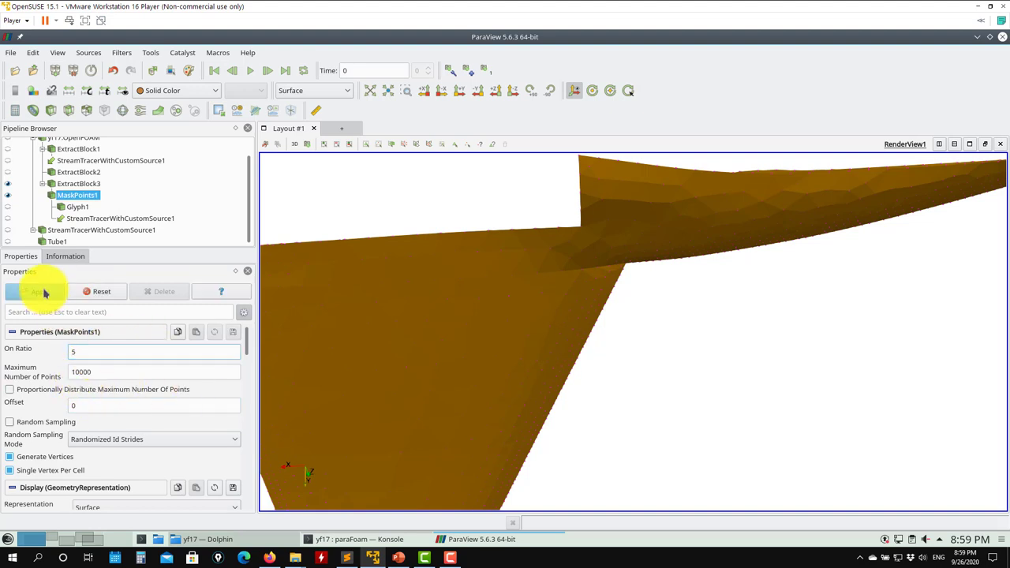
click(41, 292)
drag(724, 222, 699, 197)
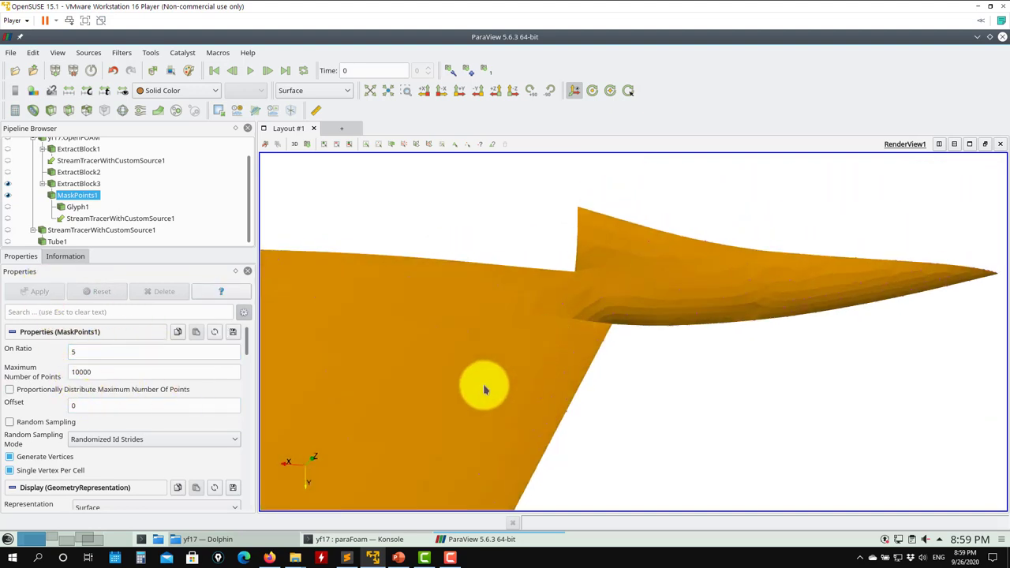
- Try the Random Sampling and Spatially Stratified Random Sampling modes for MaskPoints1, applying each one
click(91, 444)
click(119, 467)
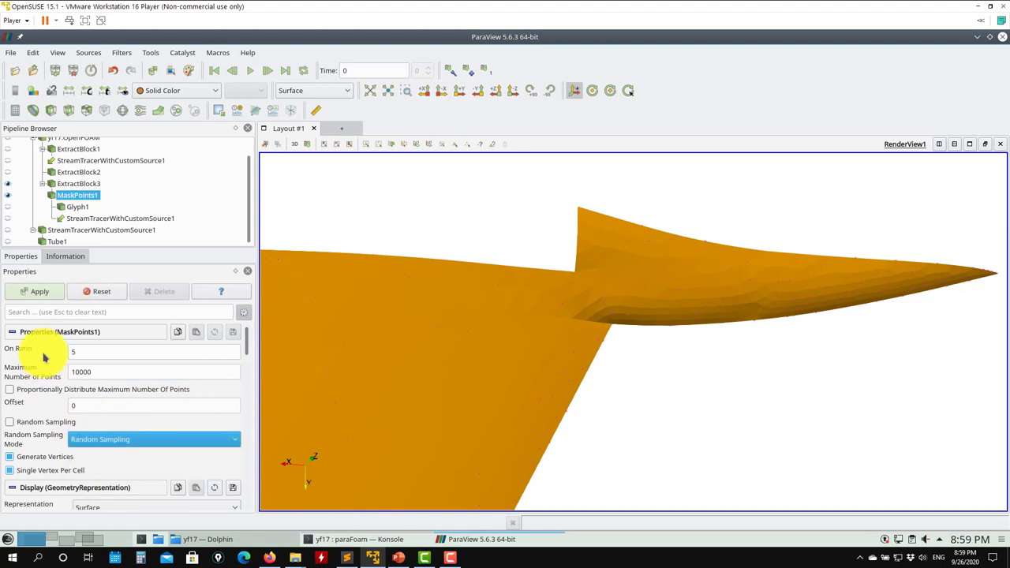
click(44, 294)
drag(401, 405, 395, 422)
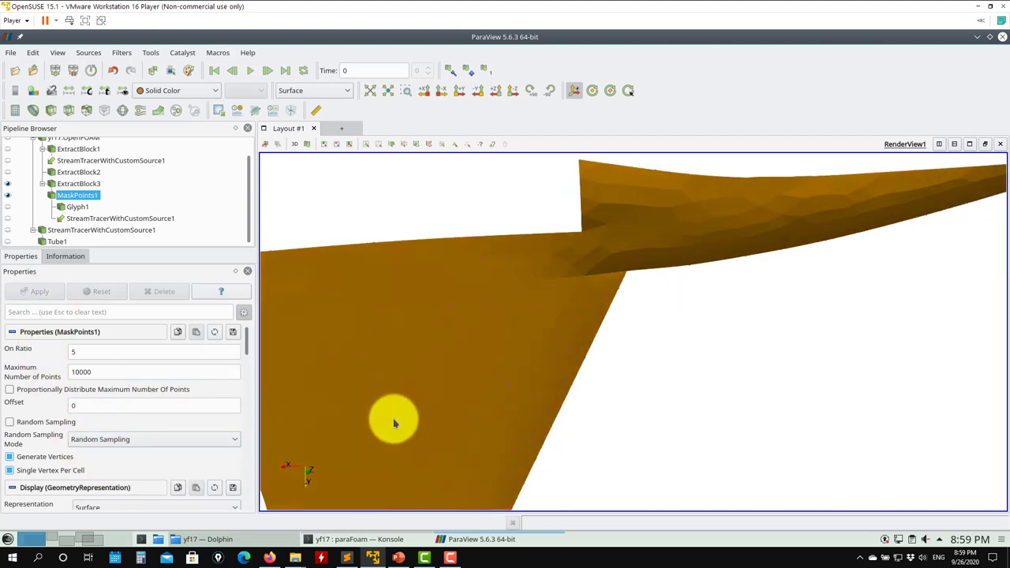
click(99, 439)
click(102, 481)
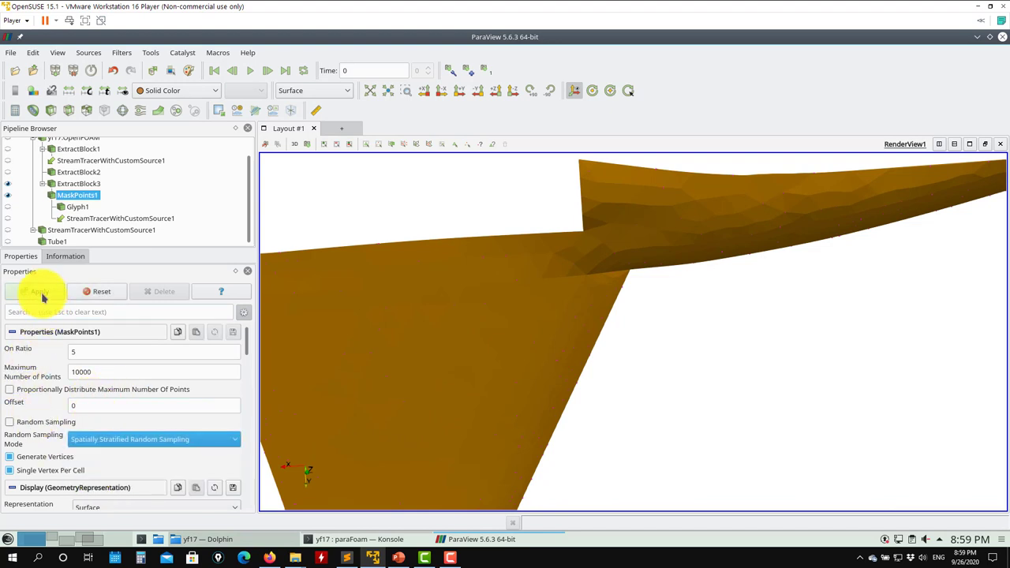
click(44, 293)
- Set the random sampling mode of MaskPoints1 back to Randomized Id Strides and apply it
click(138, 444)
click(55, 452)
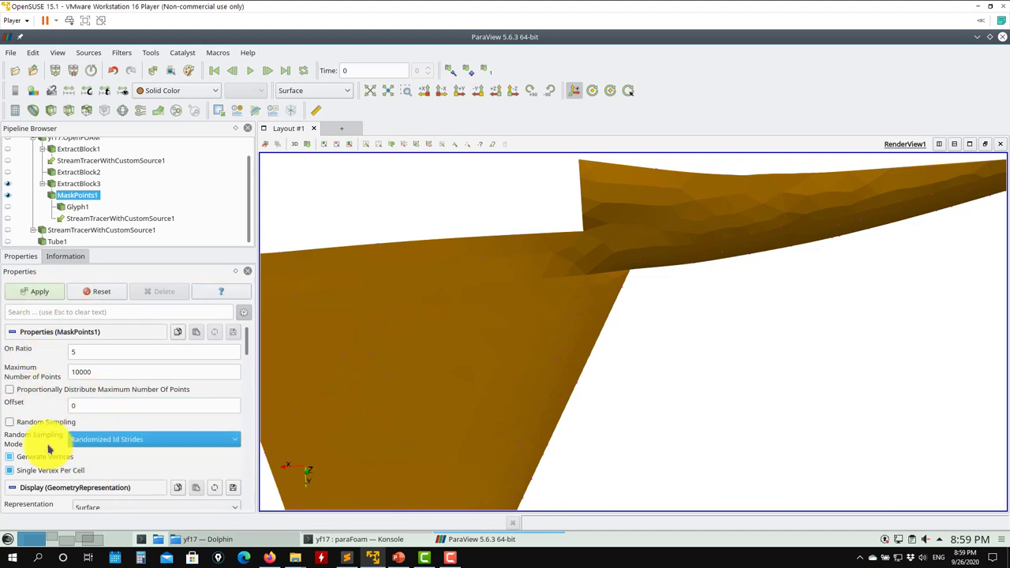
click(35, 291)
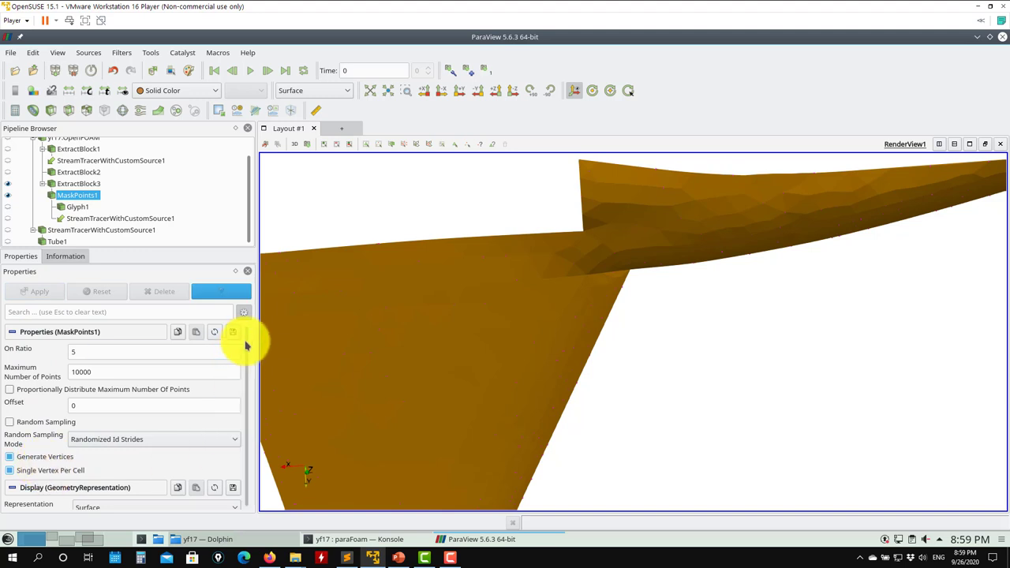
- Set the On Ratio of MaskPoints1 to 10 and apply the change
mouse_move(244, 344)
mouse_down()
mouse_move(255, 372)
mouse_move(248, 328)
mouse_up()
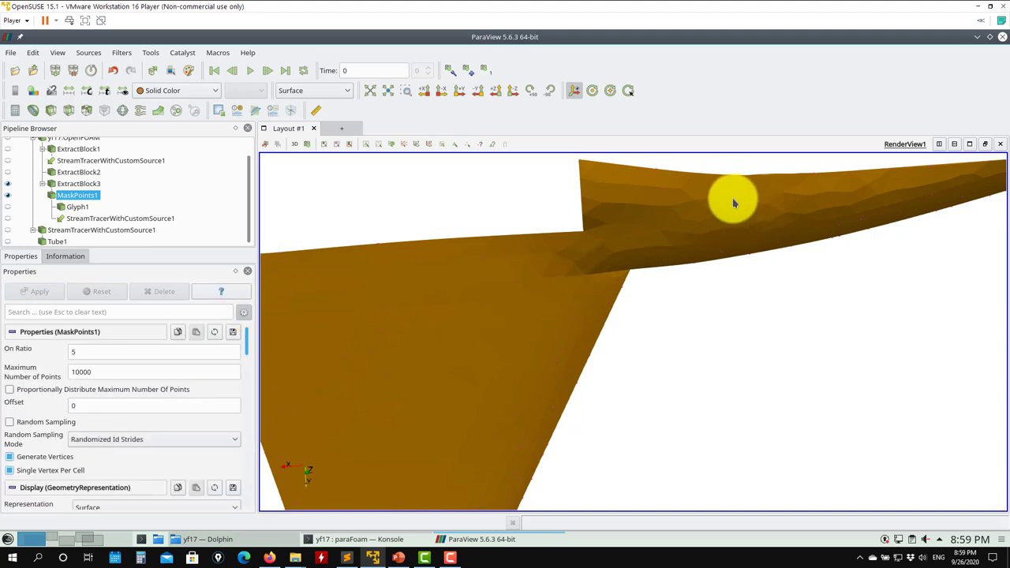
double_click(107, 355)
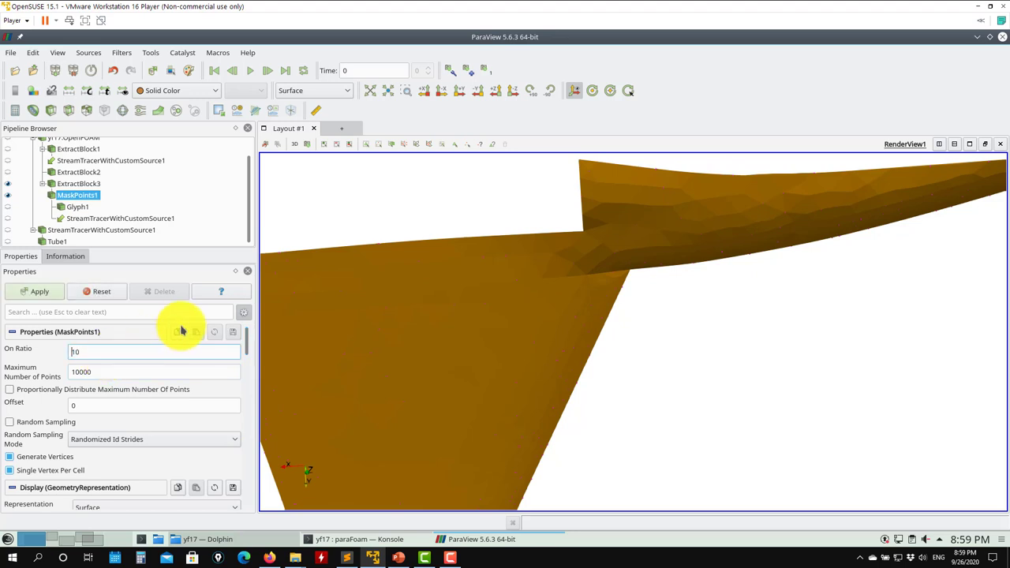
click(47, 290)
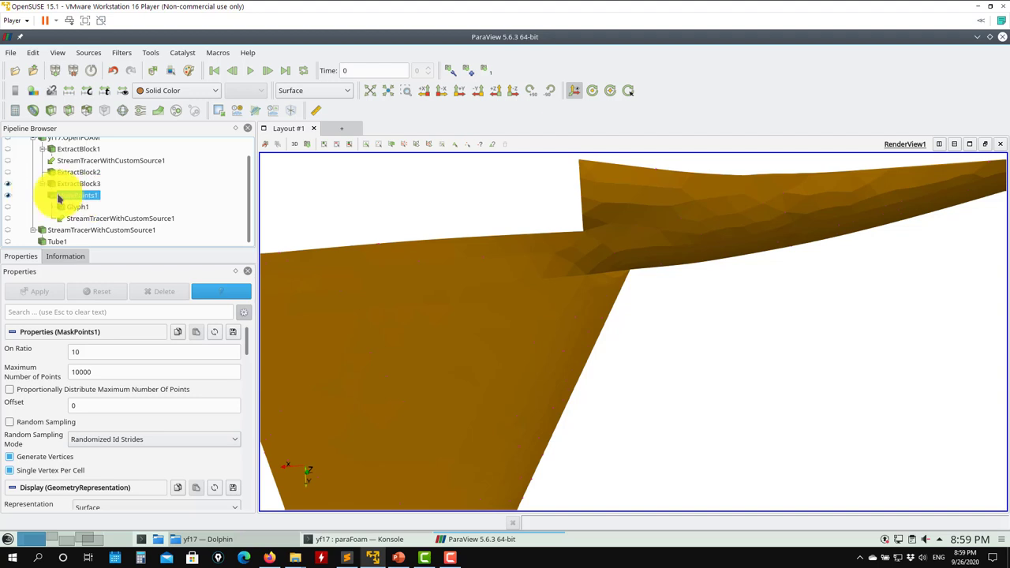
- Show Glyph1 instead of MaskPoints1 and review its sphere glyph properties and the seed points on the wing and strake
click(9, 194)
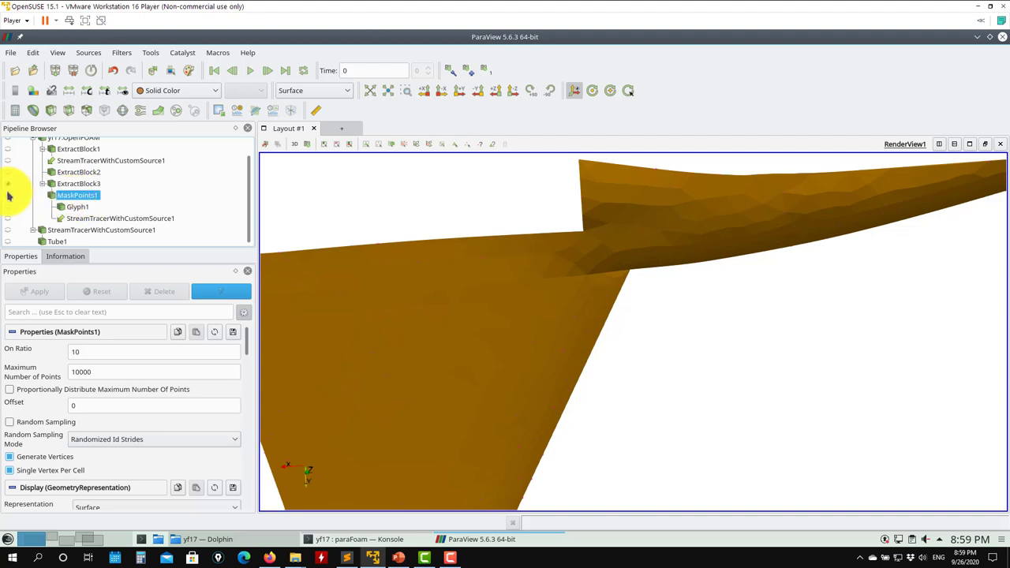
click(9, 206)
click(78, 206)
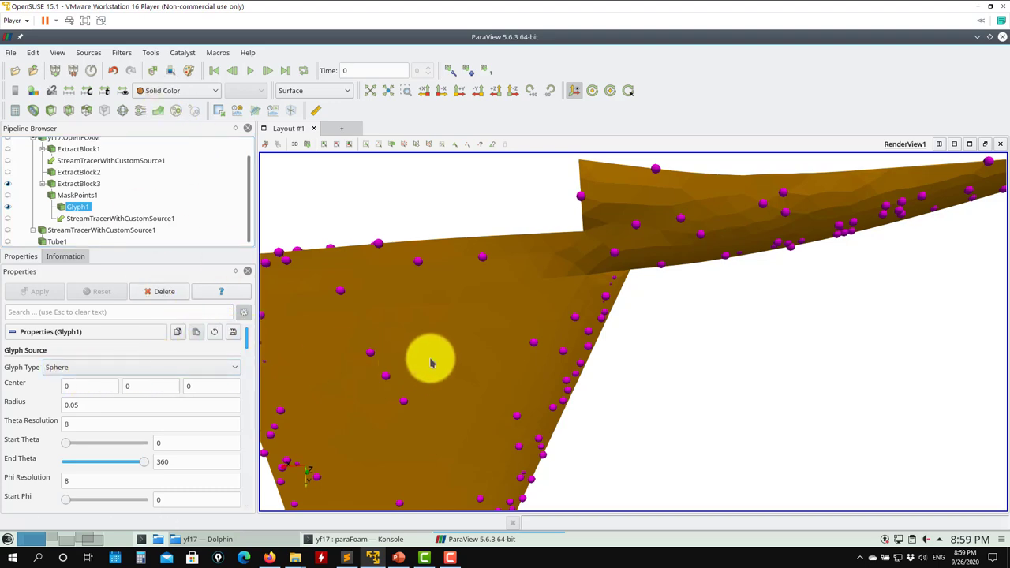
scroll(451, 383, down, 5)
drag(519, 385, 492, 333)
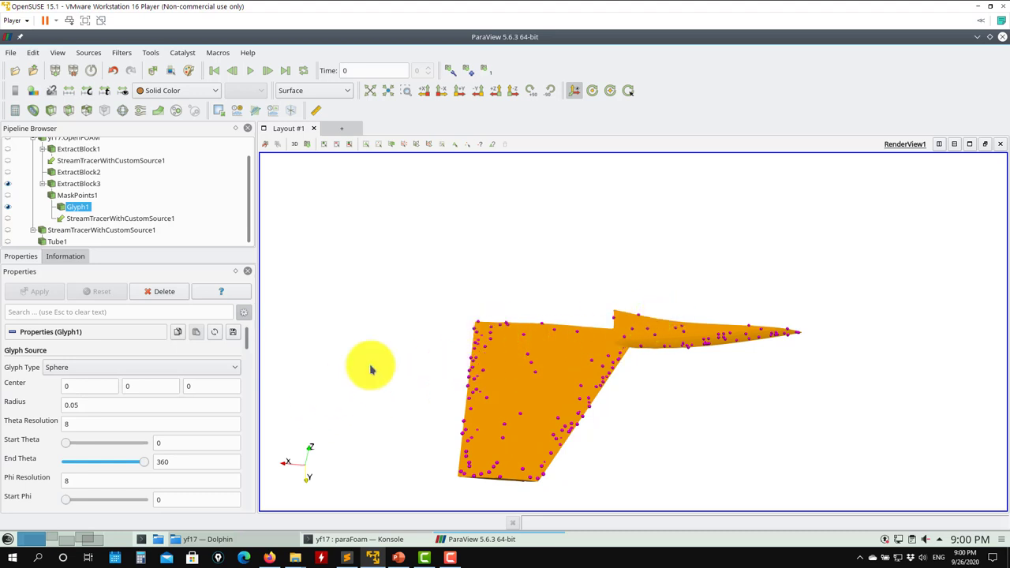
scroll(249, 355, down, 5)
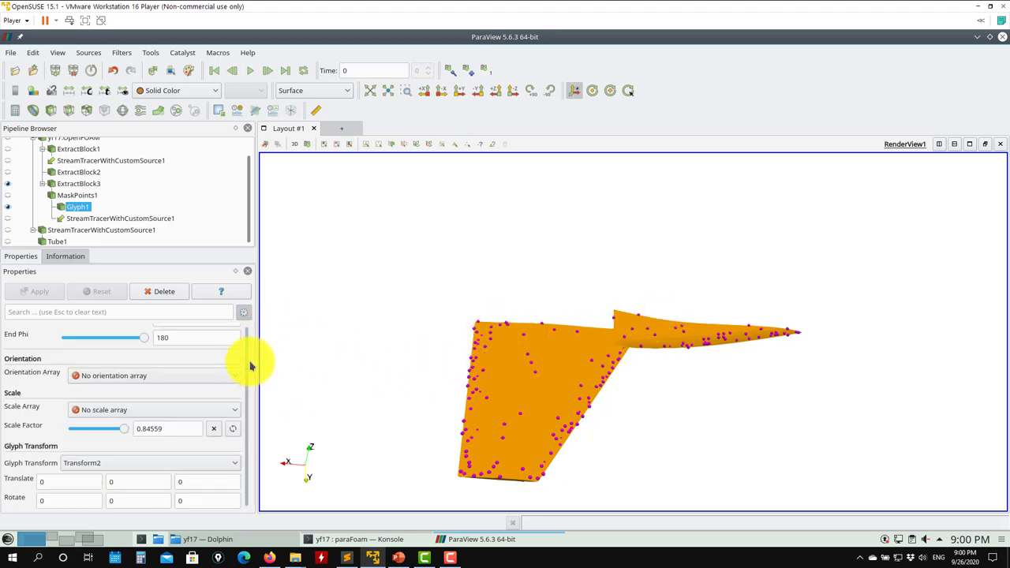
- Set the glyph mode of Glyph1 to All Points, apply it, and inspect the seed spheres on the wing and strake
scroll(251, 375, down, 6)
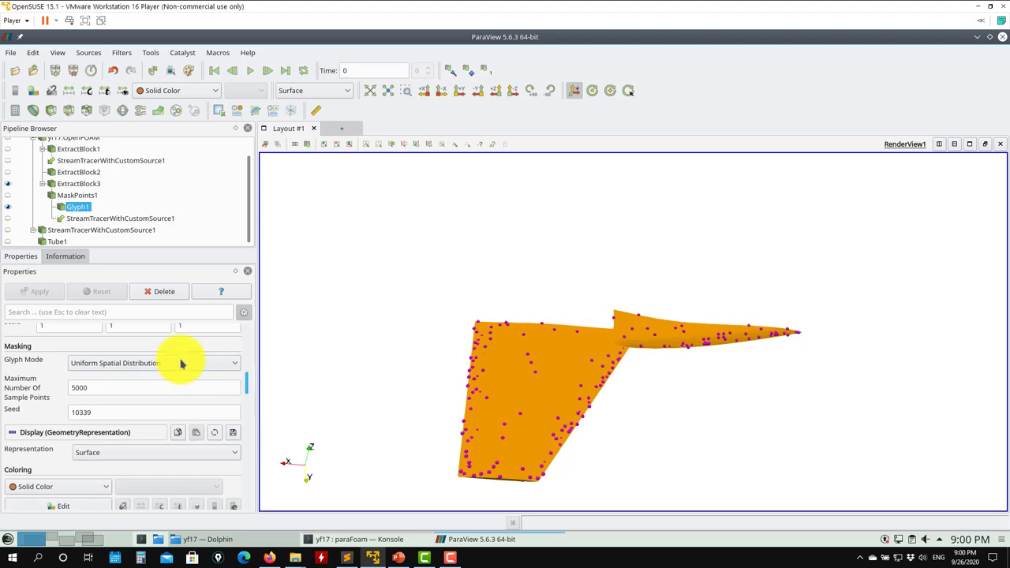
click(174, 363)
click(87, 378)
click(35, 291)
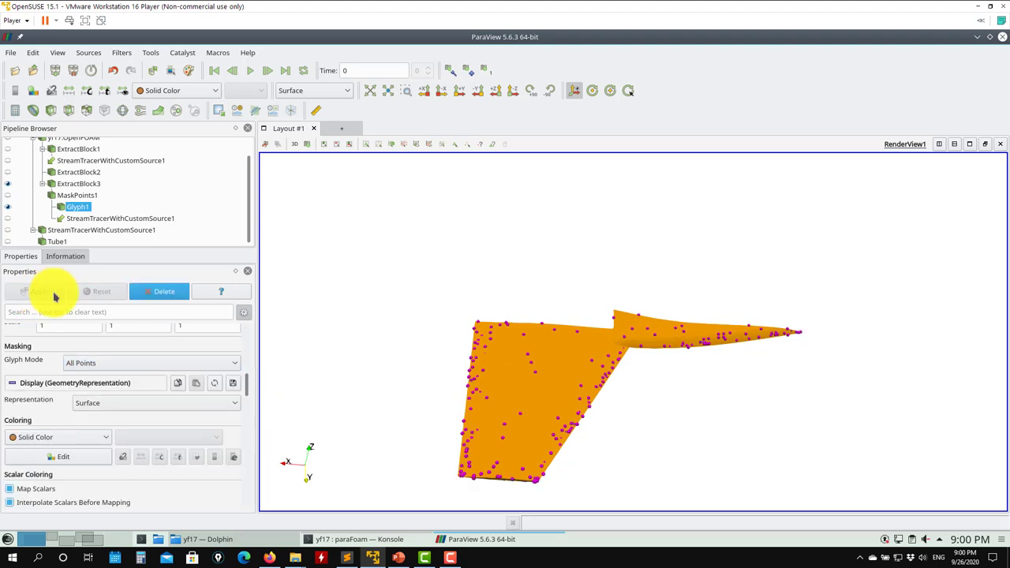
drag(479, 387, 681, 280)
scroll(625, 384, up, 6)
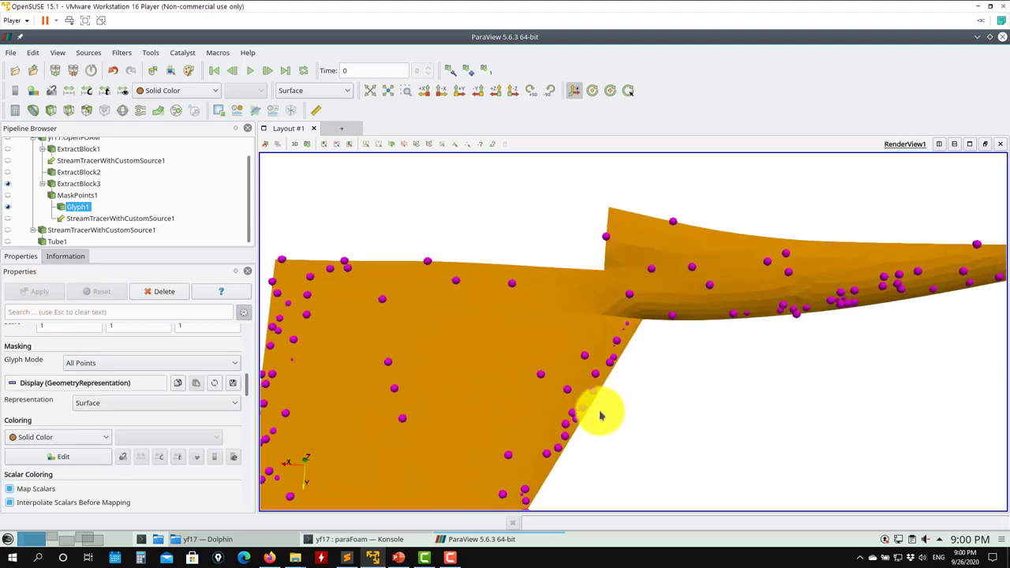
scroll(608, 410, down, 5)
drag(609, 387, 388, 293)
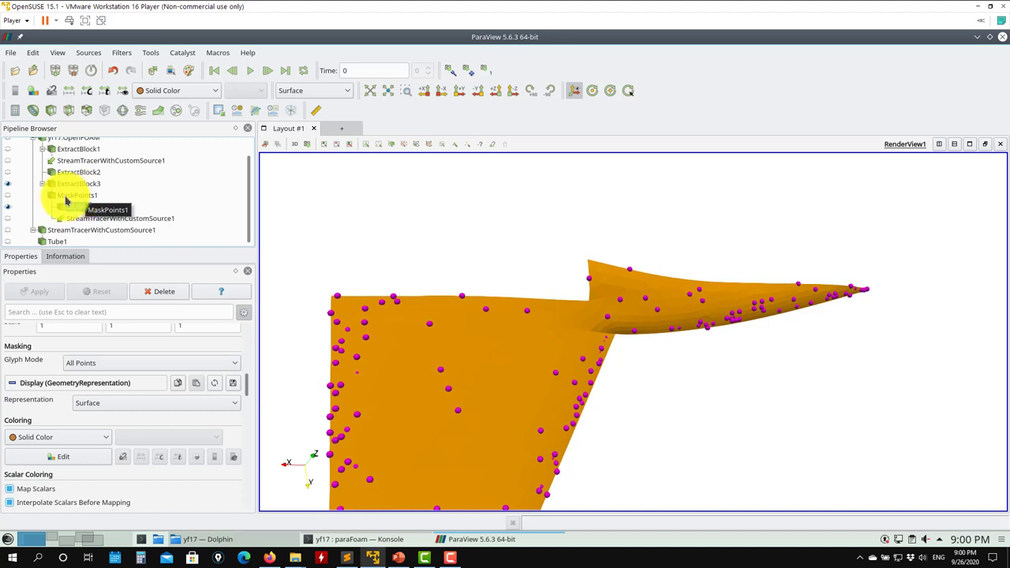
- Review the integration properties of the StreamTracerWithCustomSource1 filter seeded by MaskPoints1
click(118, 219)
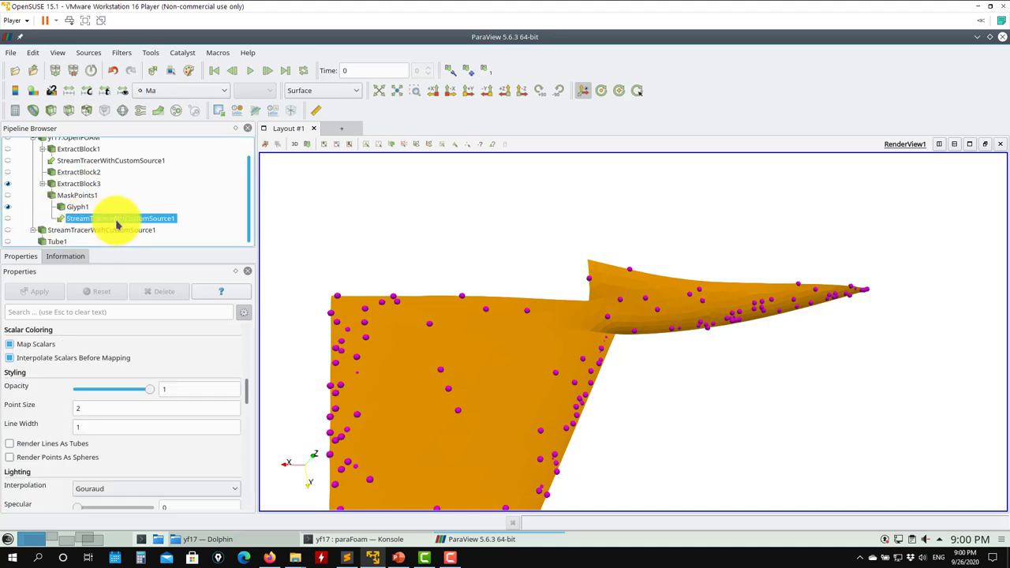
right_click(118, 219)
click(249, 386)
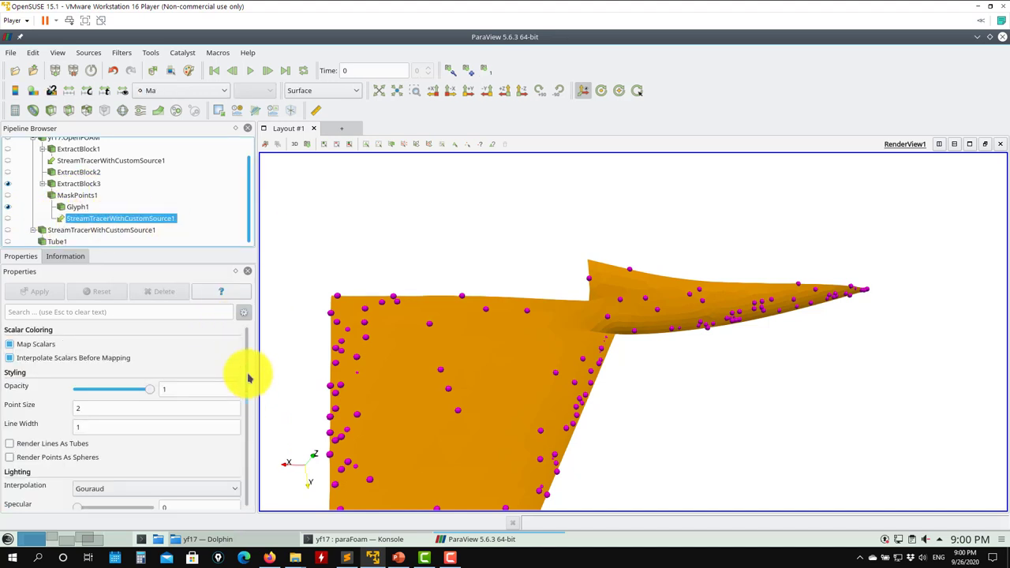
drag(248, 378, 257, 336)
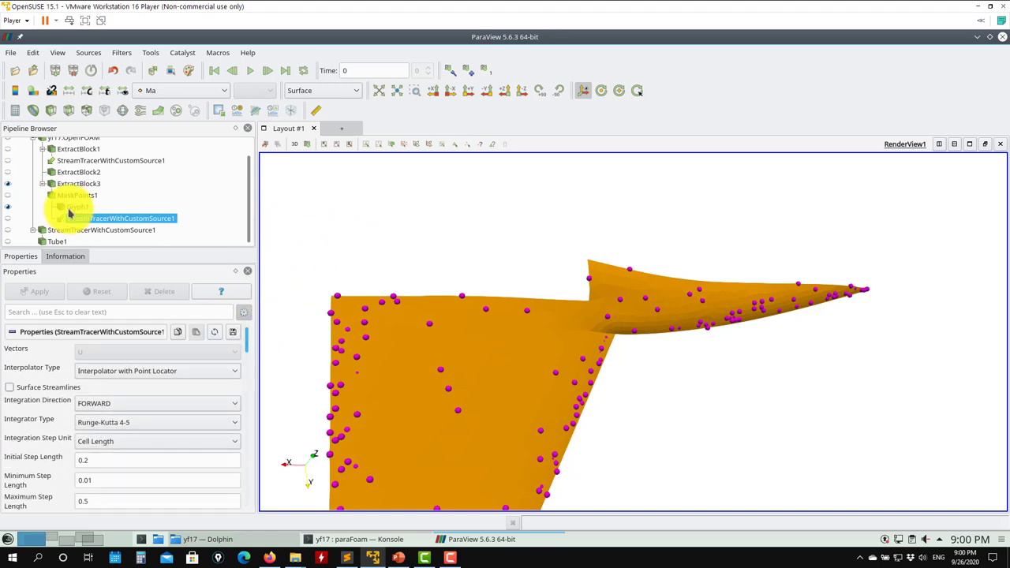
- Preview the StreamTracerWithCustomSource1 lines, hide them again, and show Tube1 instead to view the tubes over the wing and strake
click(8, 160)
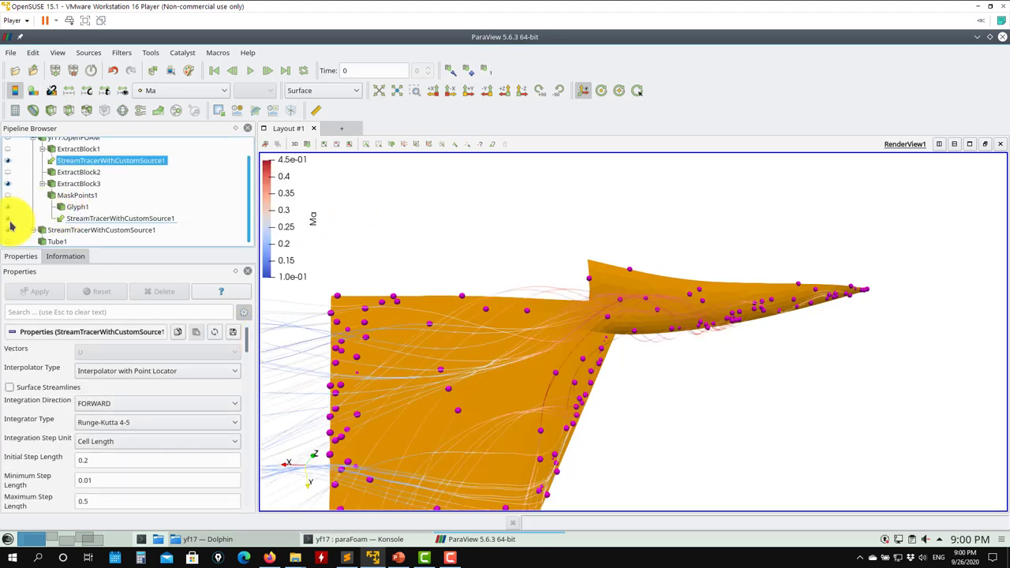
key(ctrl+z)
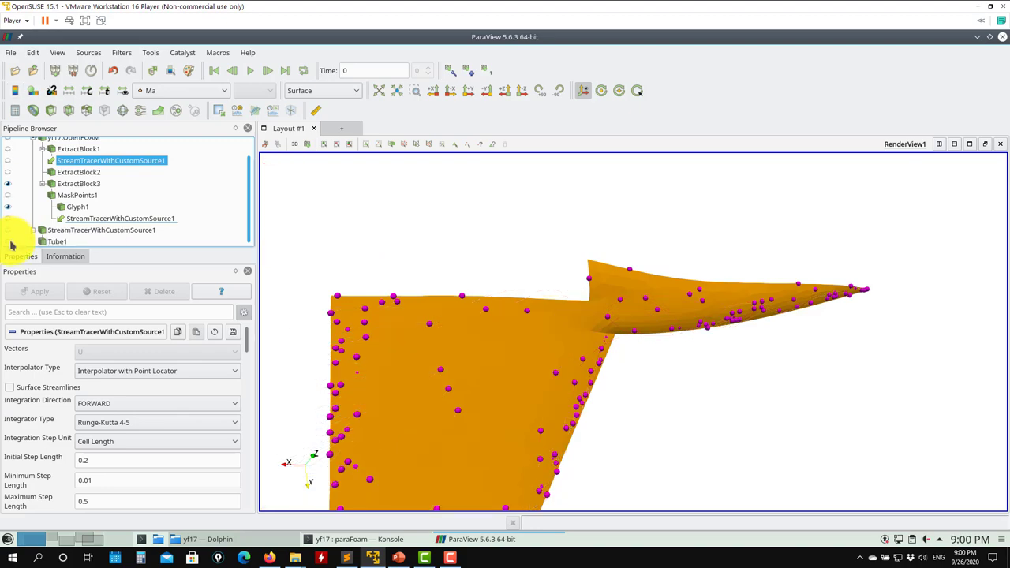
click(8, 242)
drag(593, 347, 692, 376)
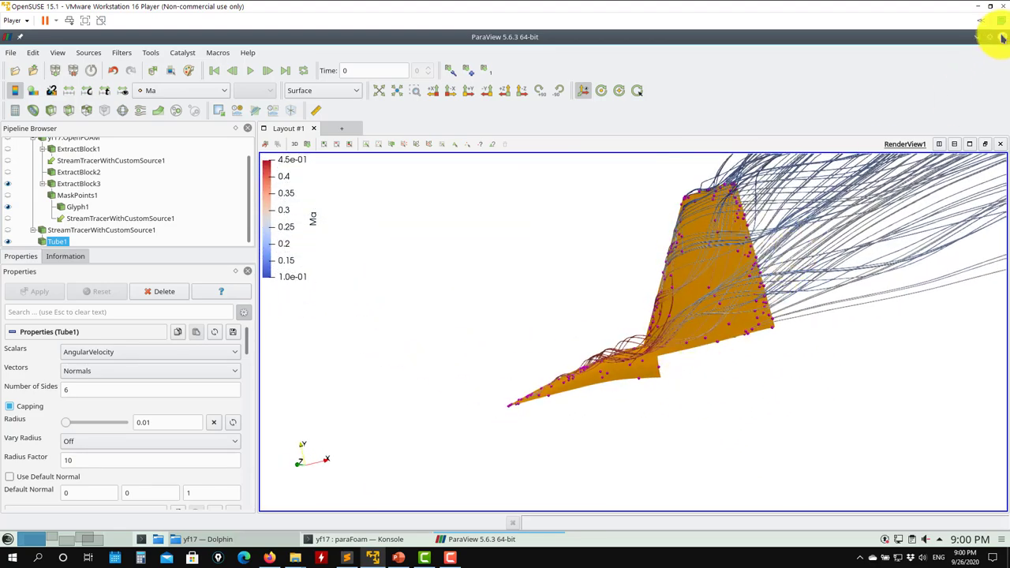
- Look over the alphabetical list of available filters and dismiss it without adding one
click(123, 53)
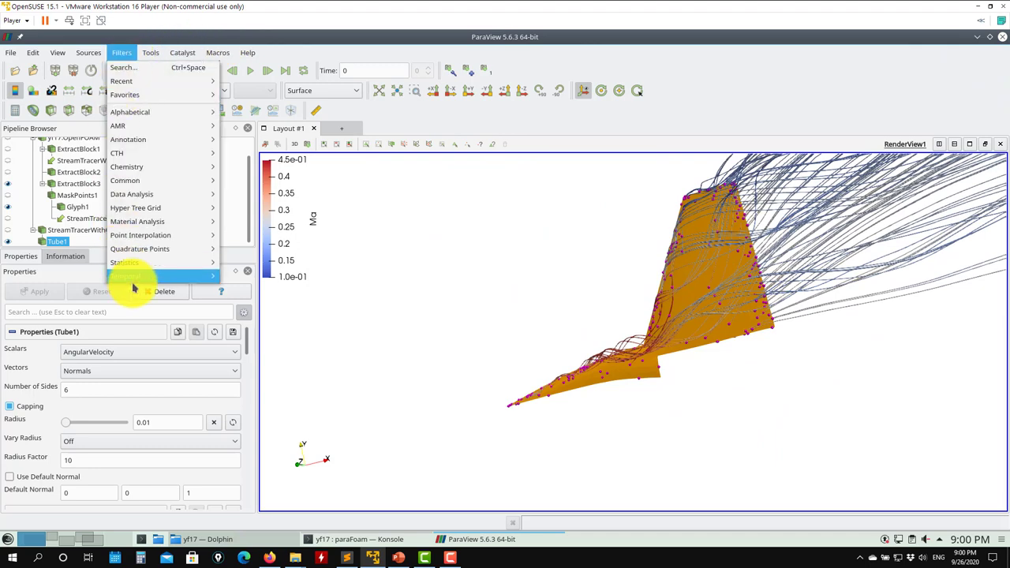
mouse_move(134, 112)
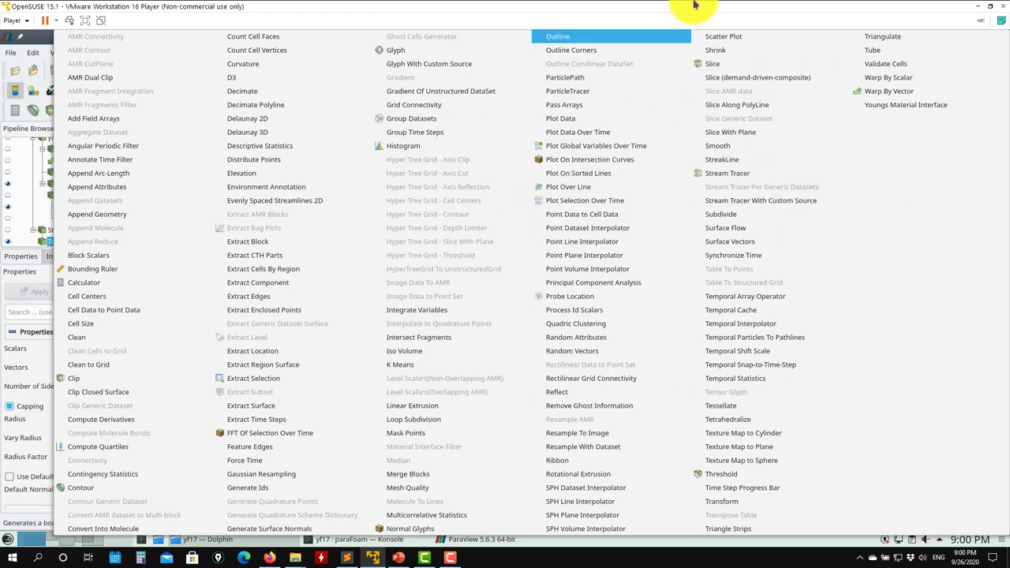
key(Escape)
key(Escape)
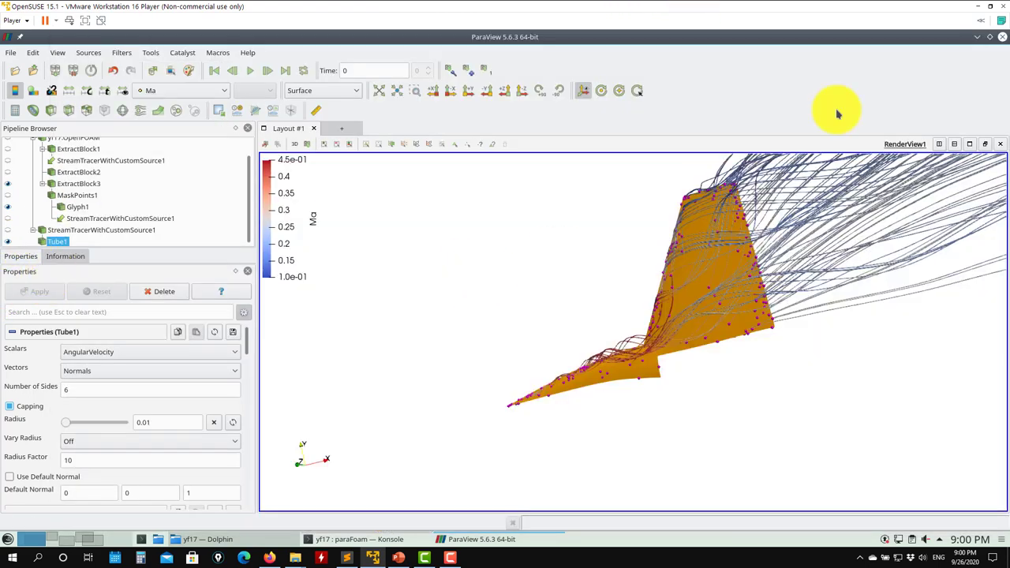
- Restart ParaView from the terminal with paraFoam -builtin and delete the preloaded yf17.foam source
click(1001, 38)
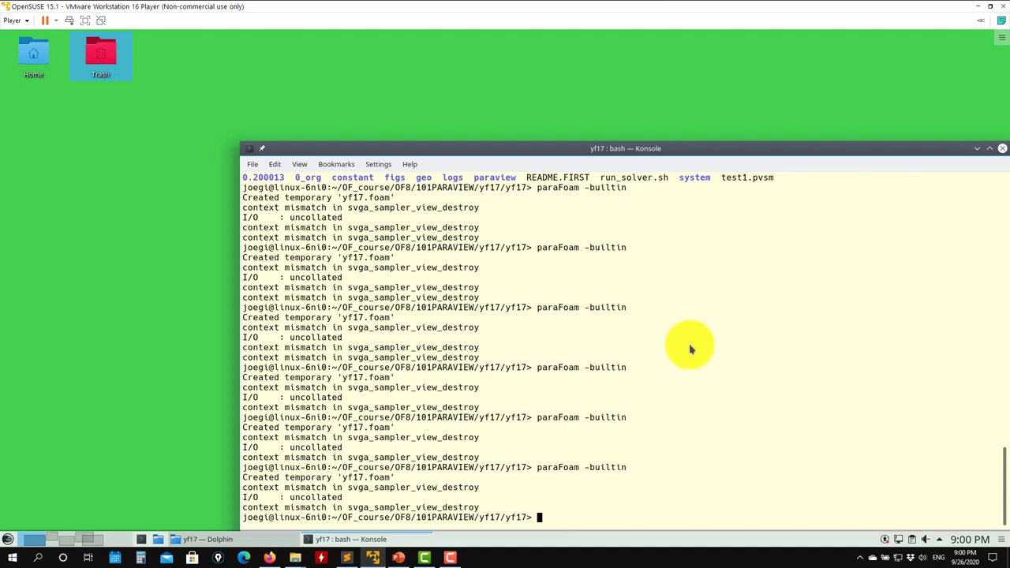
key(Return)
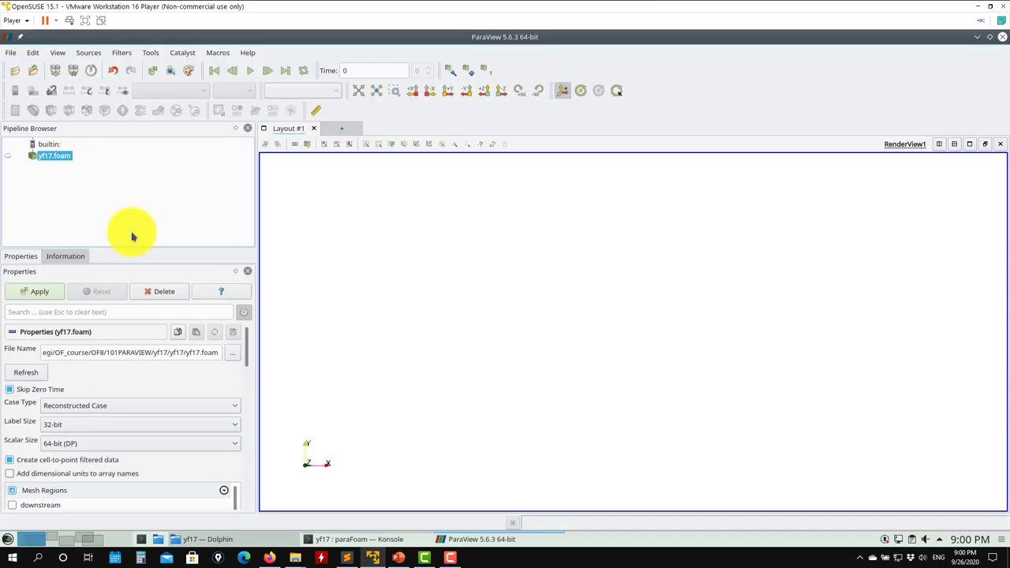
click(152, 296)
- Load the state file vectors1.pvsm from the vectors group in the paraview folder, using the file names from the state
click(11, 52)
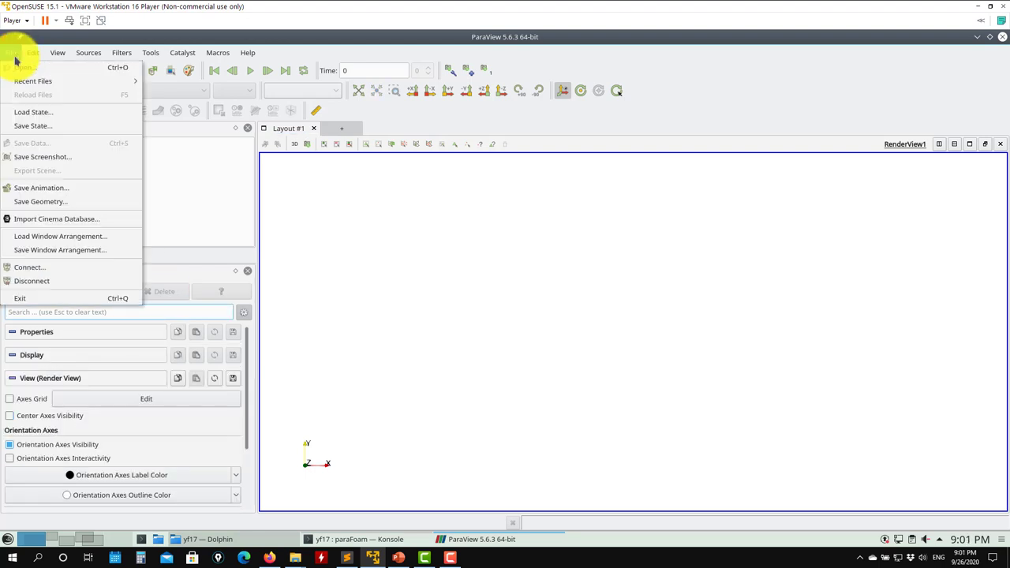
click(16, 110)
double_click(327, 175)
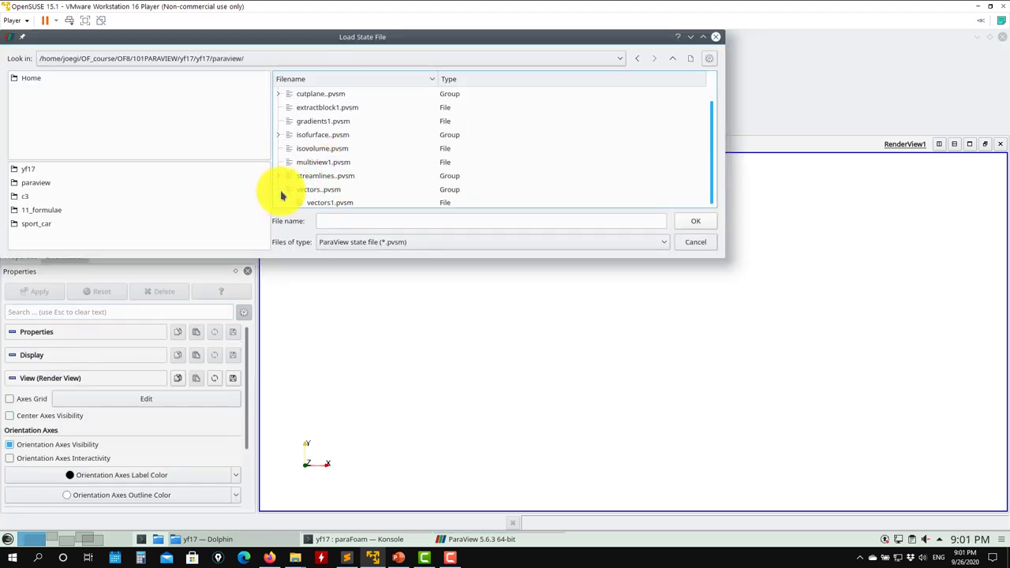
click(279, 190)
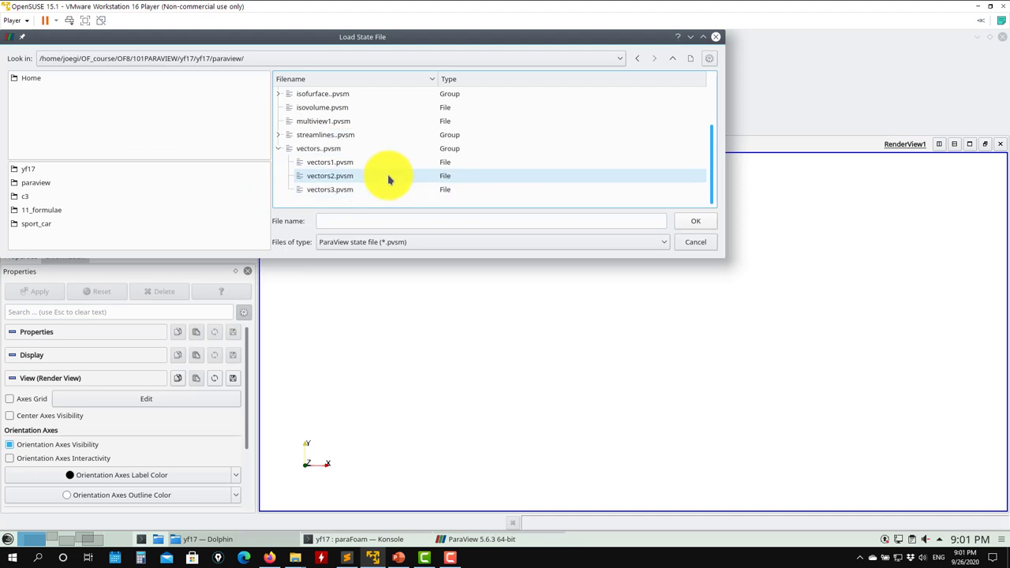
click(324, 164)
click(702, 227)
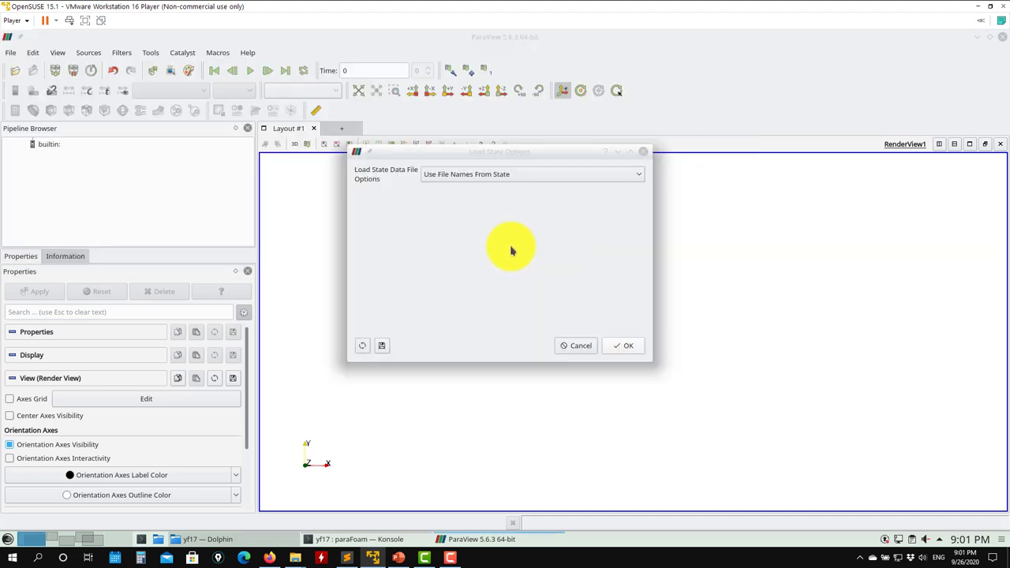
click(626, 345)
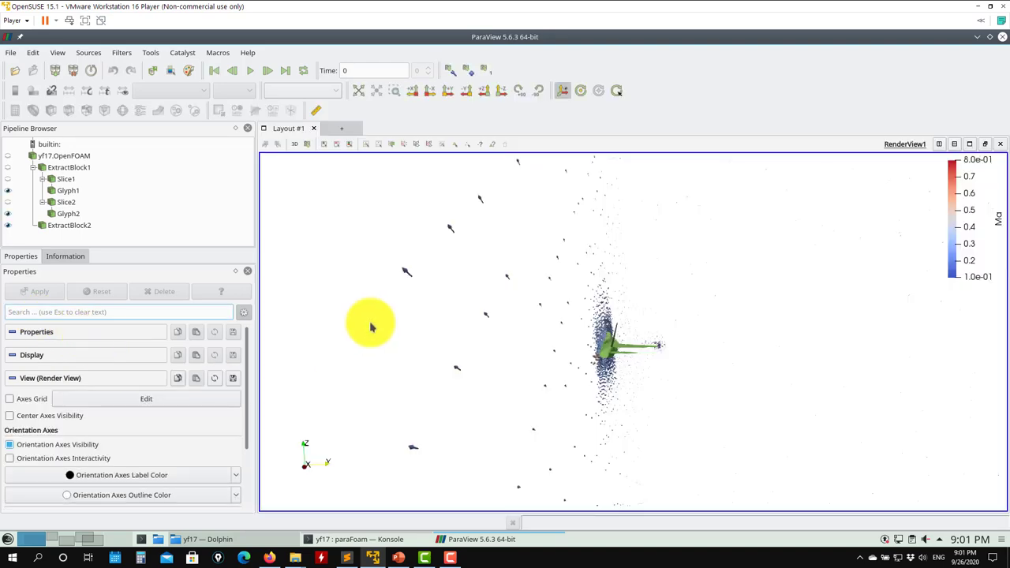
- Examine the velocity arrow glyphs around the green aircraft up close from the side
drag(604, 350, 408, 163)
click(358, 90)
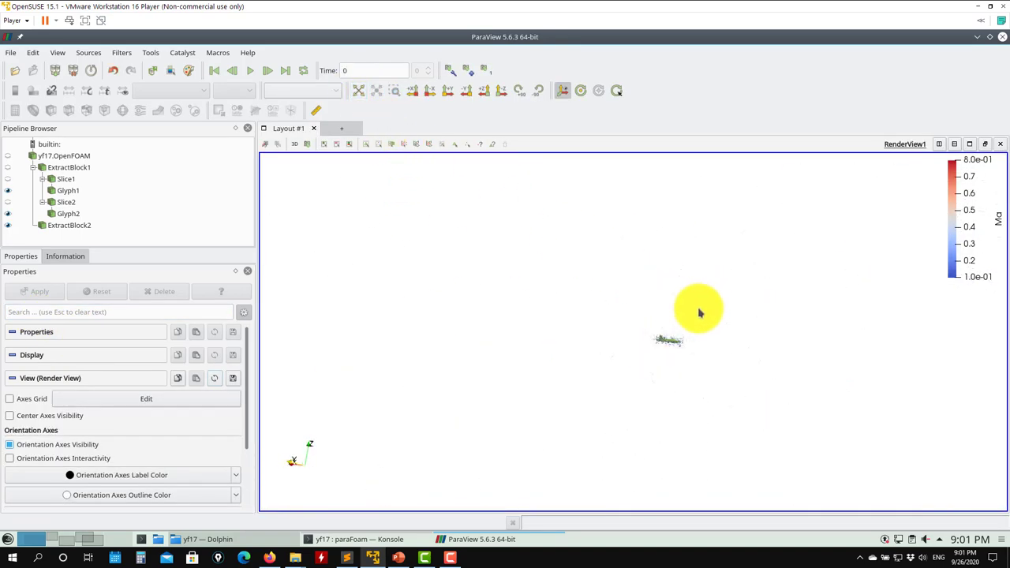
scroll(702, 424, up, 5)
drag(838, 387, 642, 394)
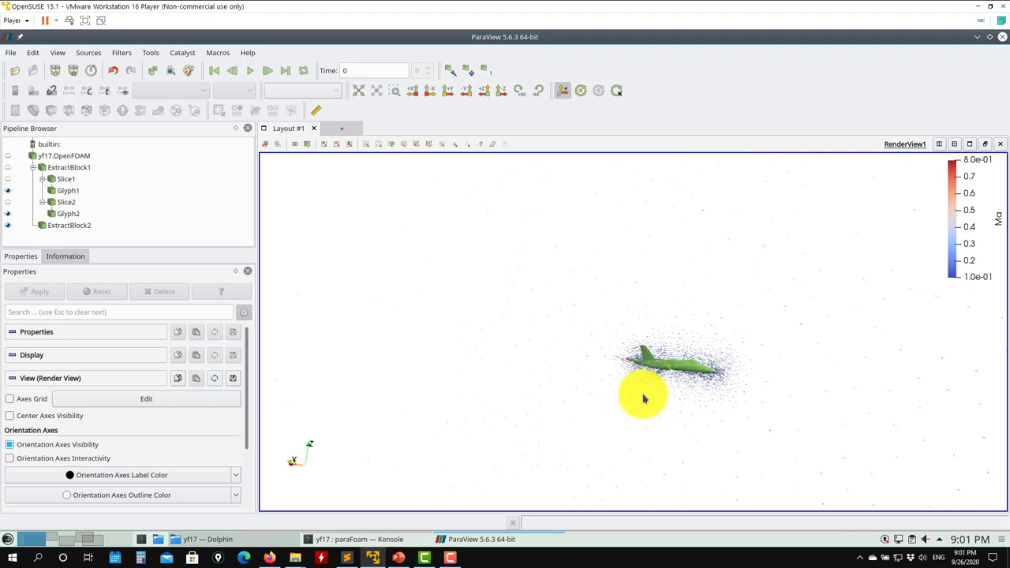
scroll(650, 423, up, 5)
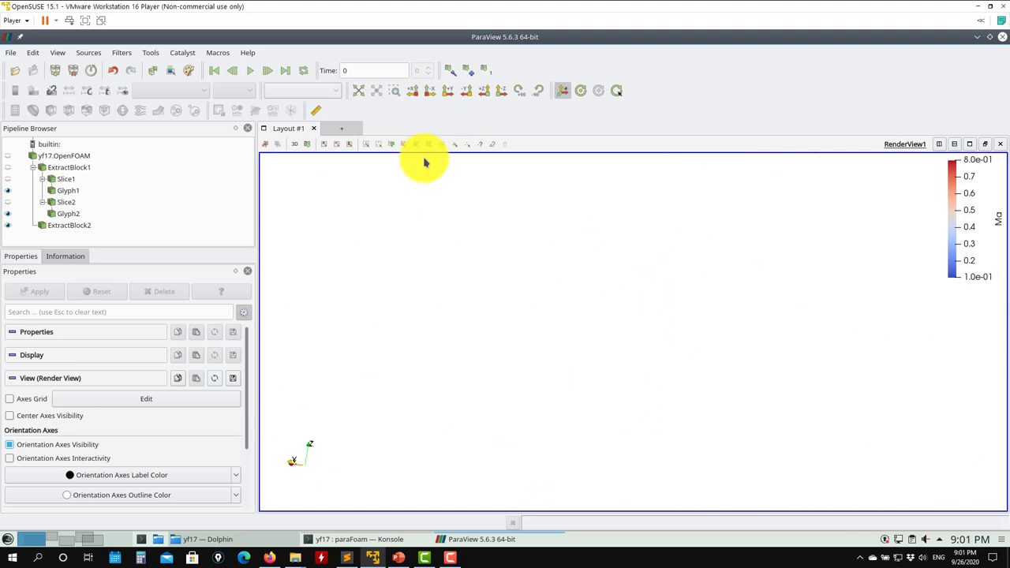
click(357, 90)
scroll(692, 441, up, 3)
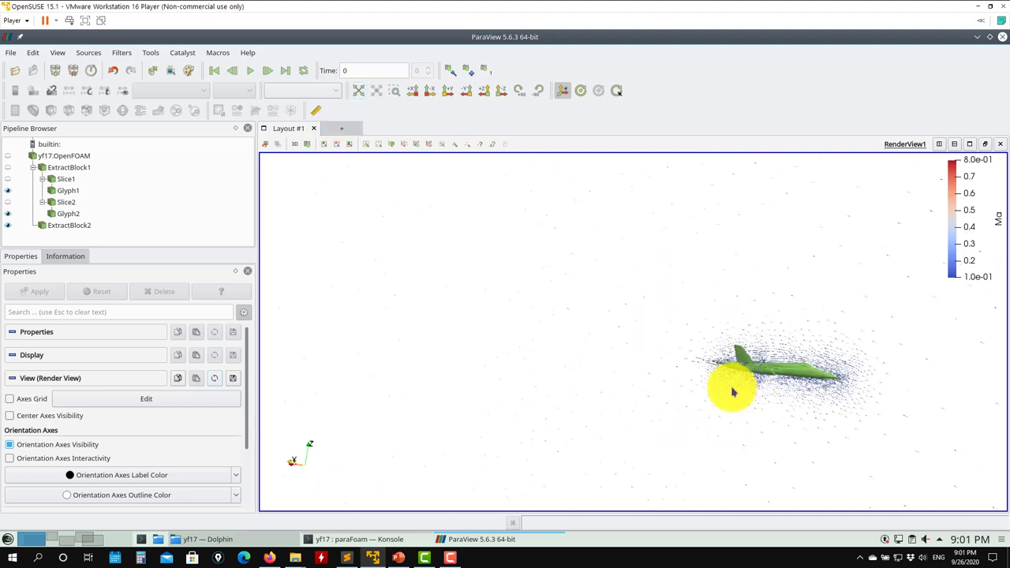
drag(728, 387, 604, 289)
scroll(635, 387, up, 5)
scroll(636, 372, down, 5)
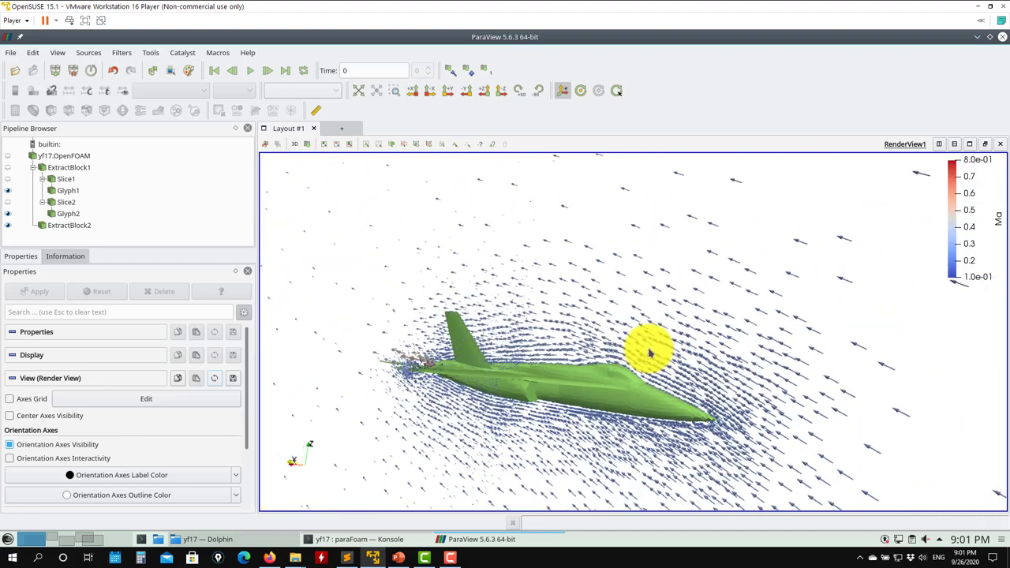
drag(649, 349, 463, 349)
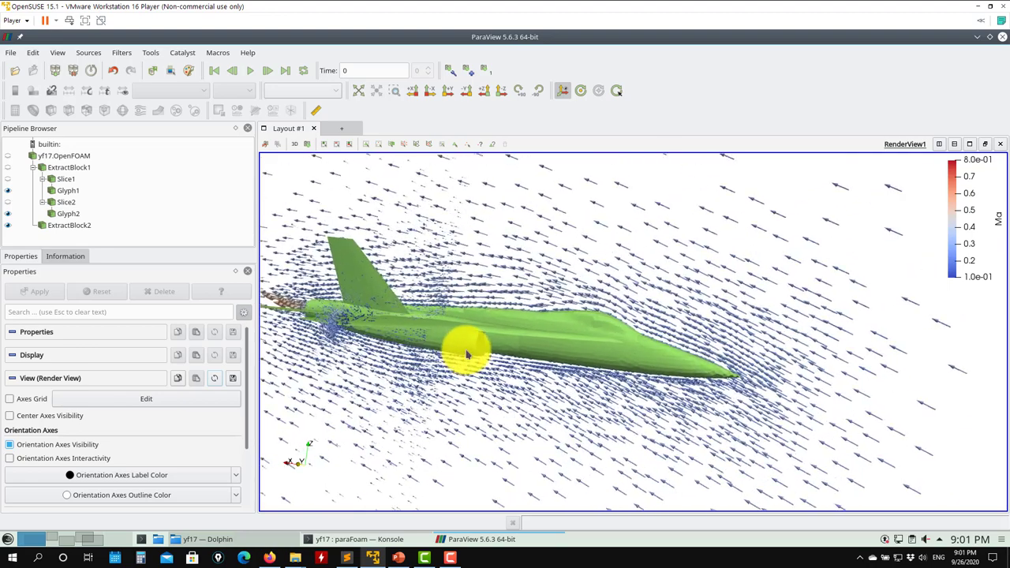
scroll(468, 350, up, 2)
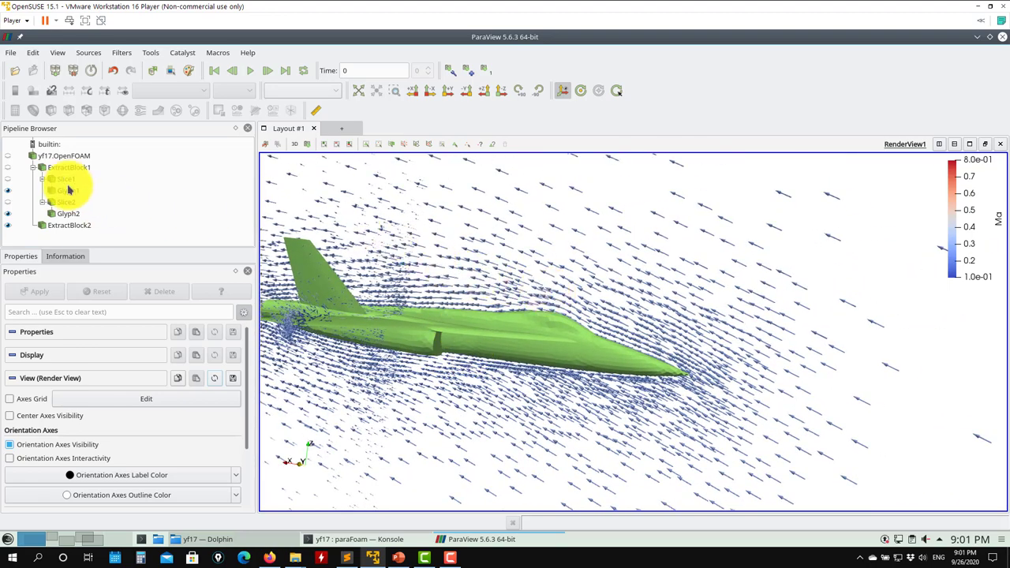
- Preview the Slice1 plane and hide it again, and hide Glyph1 to leave only the Glyph2 arrows with the aircraft
click(11, 180)
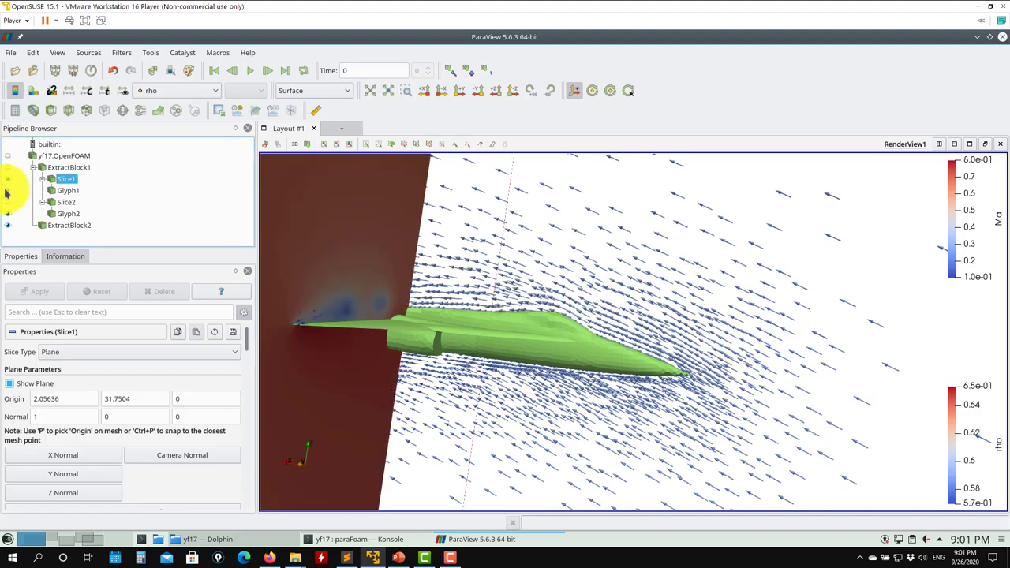
click(8, 180)
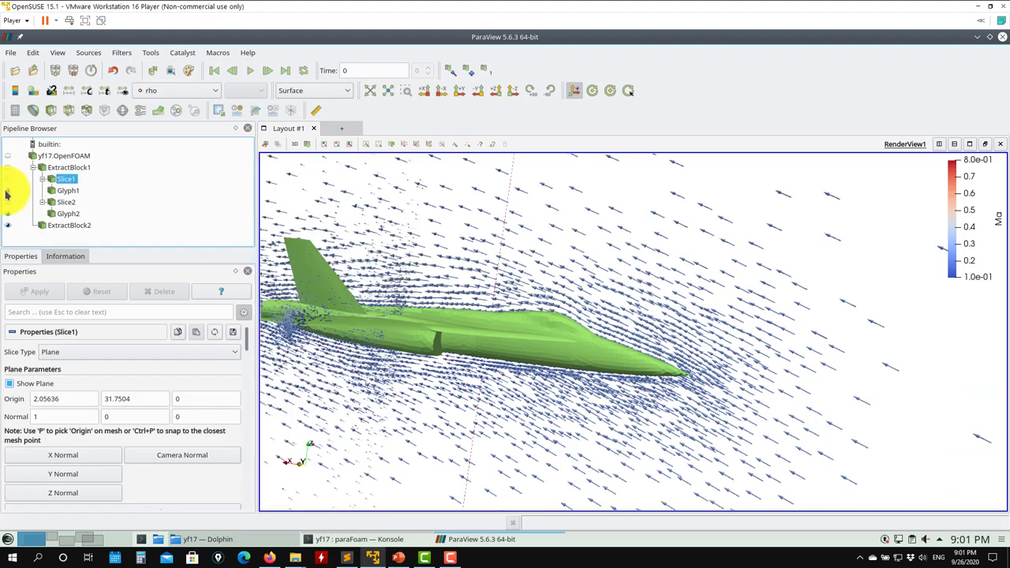
click(68, 190)
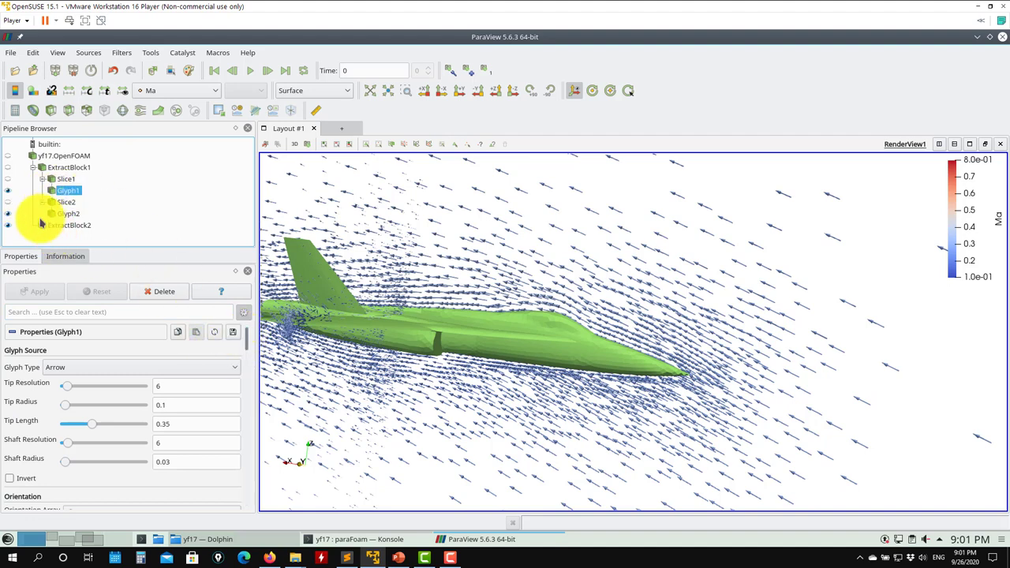
click(8, 213)
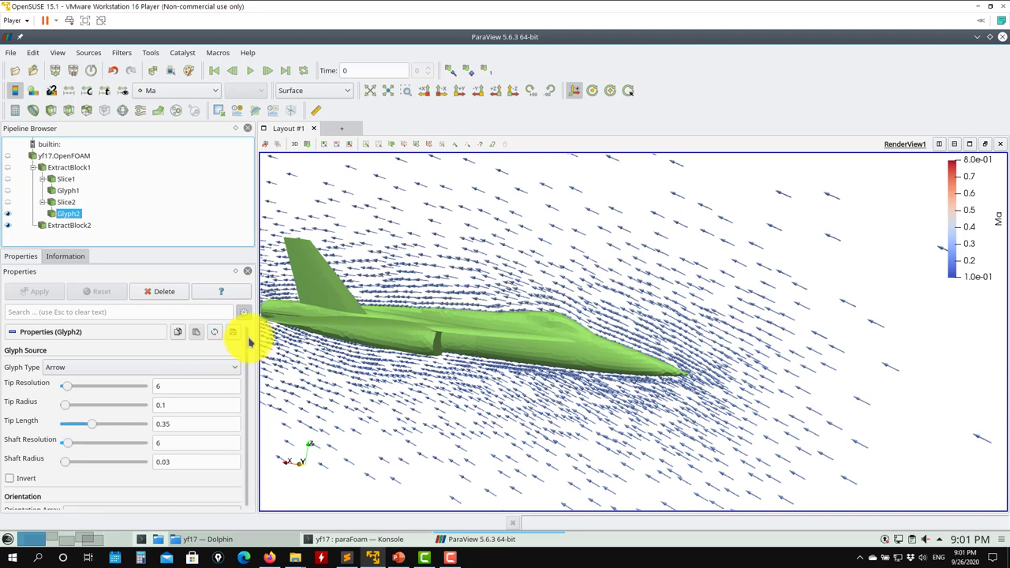
- Review Glyph2's available glyph types and orientation arrays, keeping Arrow and the point-based U array
click(237, 368)
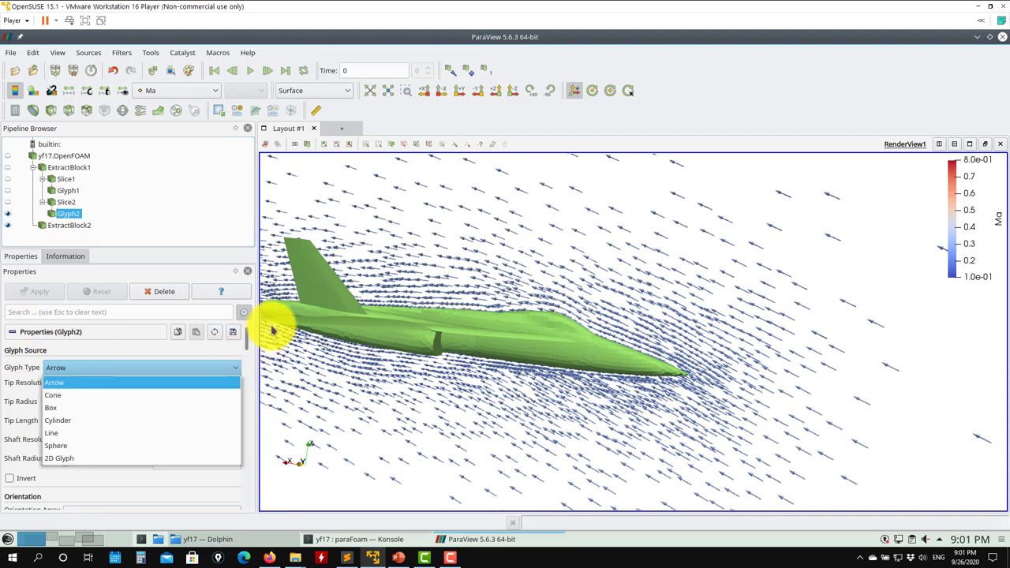
click(74, 382)
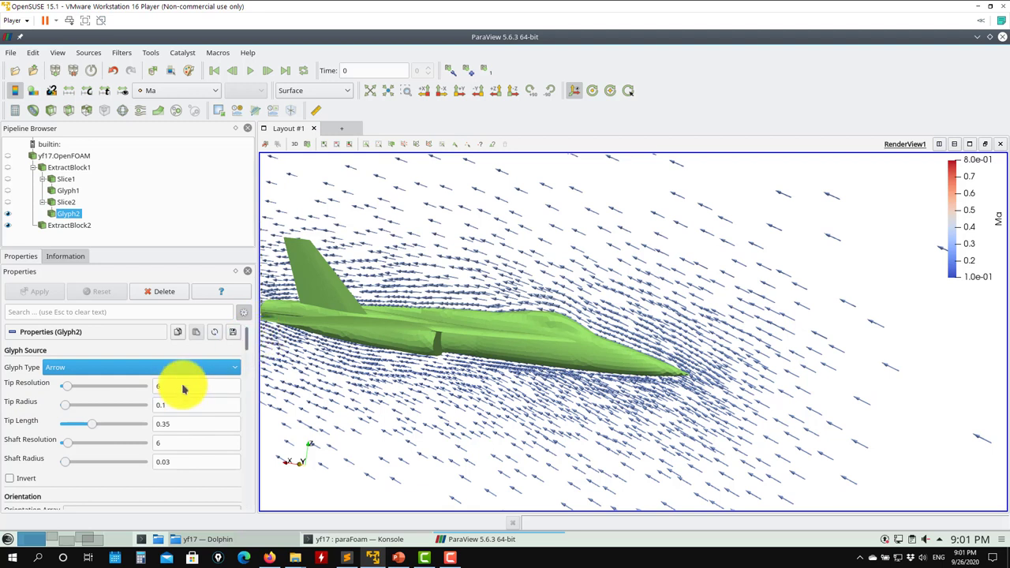
drag(247, 344, 254, 362)
scroll(169, 361, up, 1)
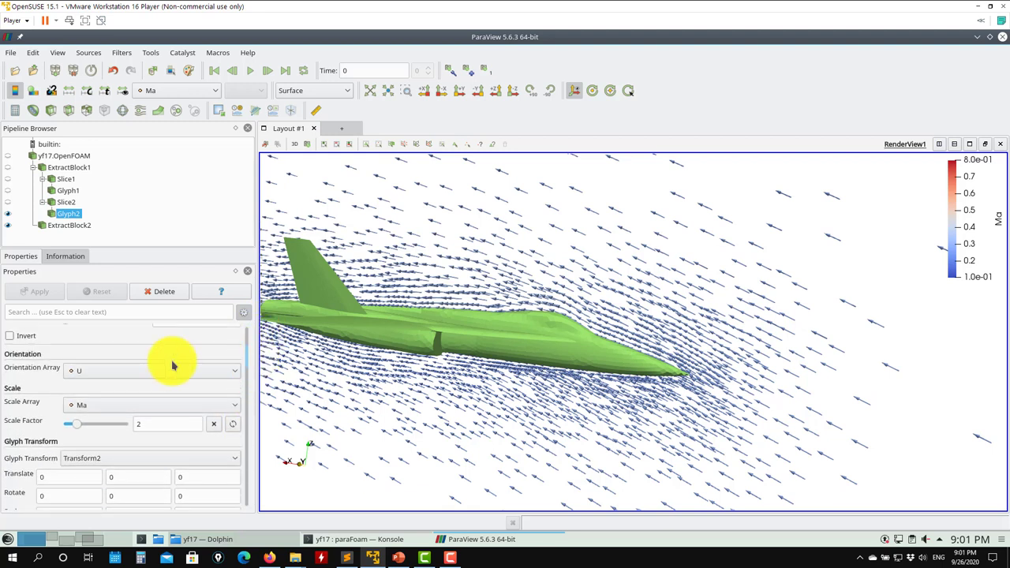
click(106, 376)
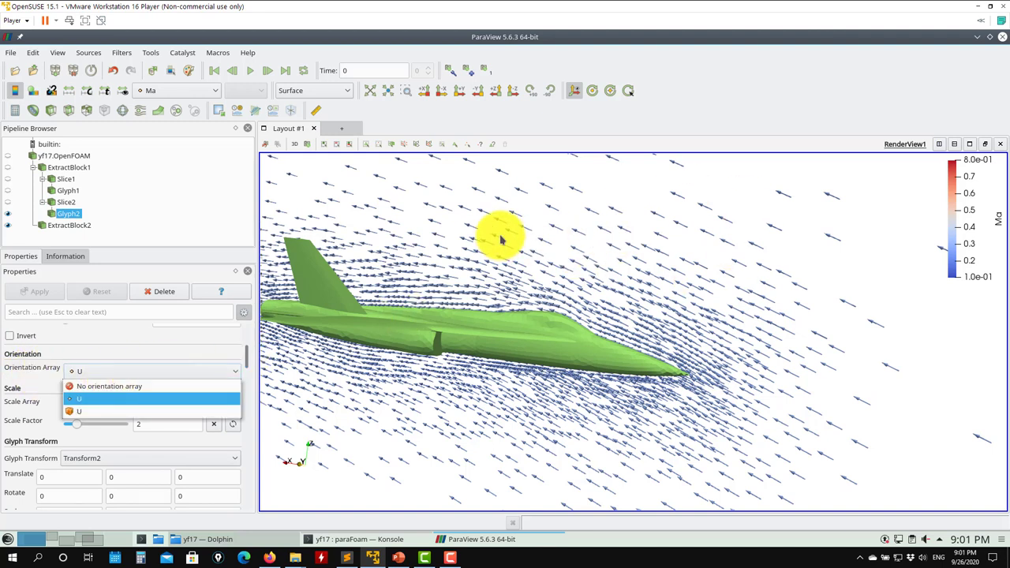
click(6, 206)
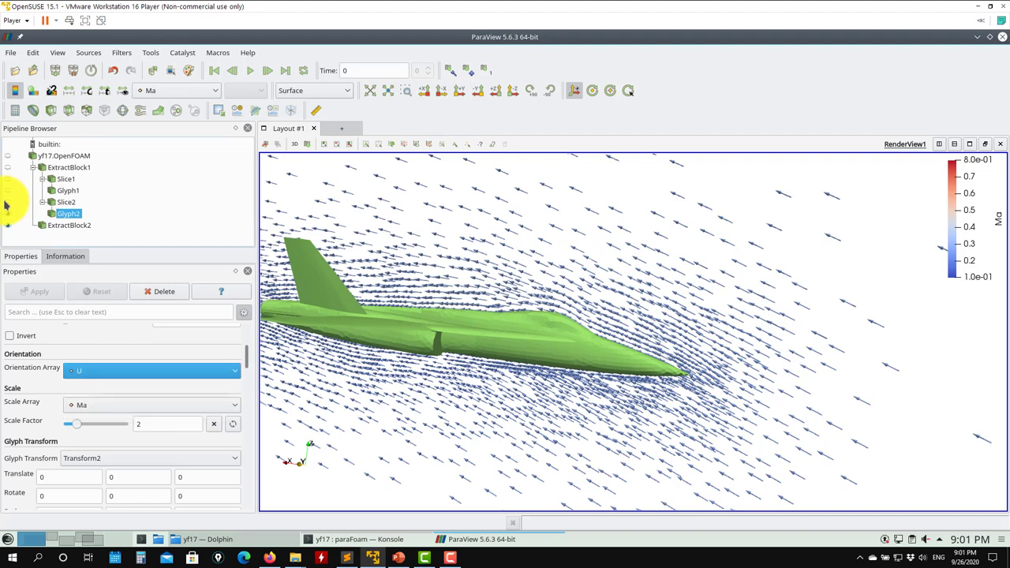
- Show the Slice2 plane and set its representation to Surface With Edges
click(10, 205)
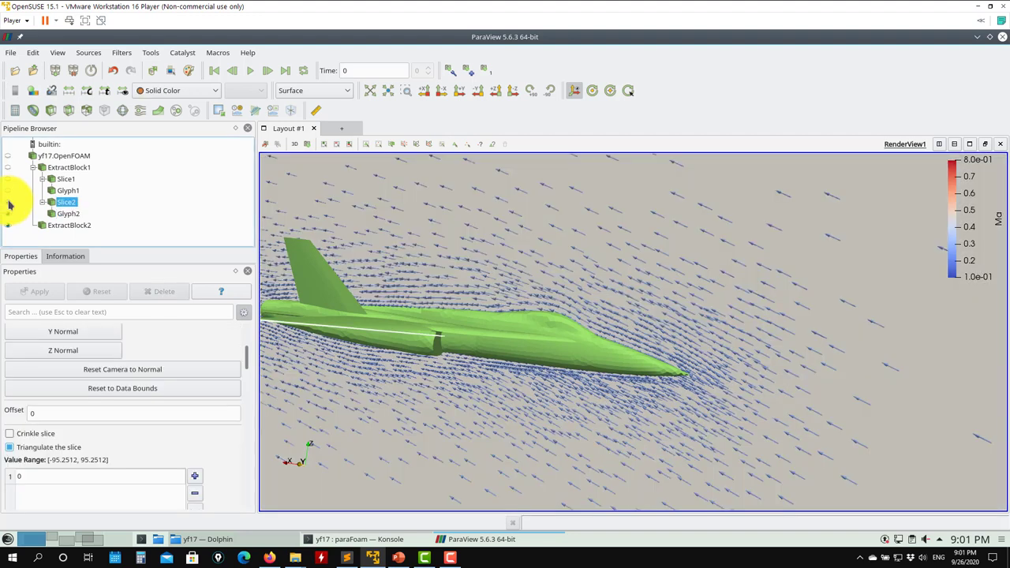
click(323, 90)
click(330, 185)
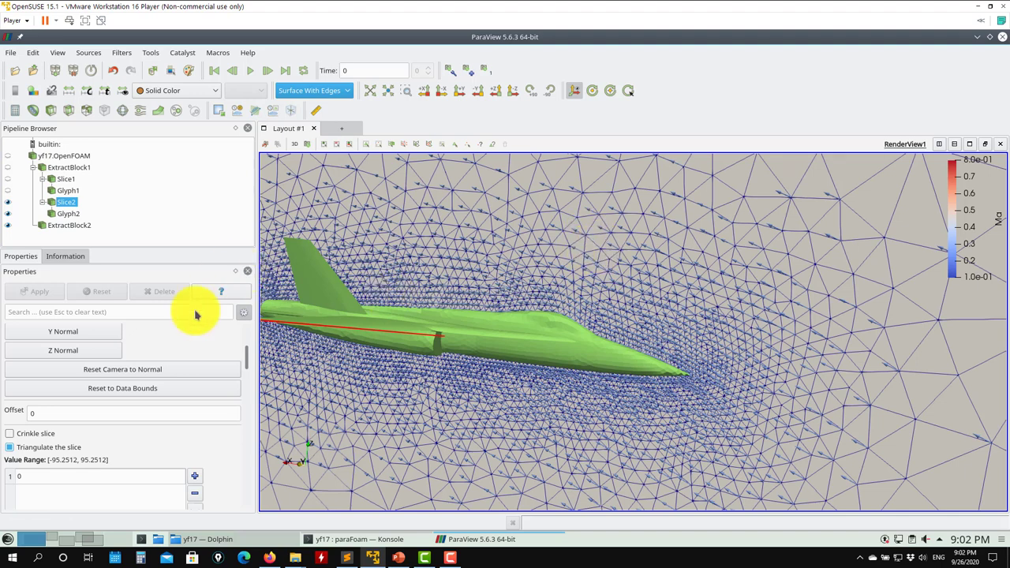
- Try to orient the Glyph2 arrows by the cell-based U array and dismiss the output messages
click(68, 213)
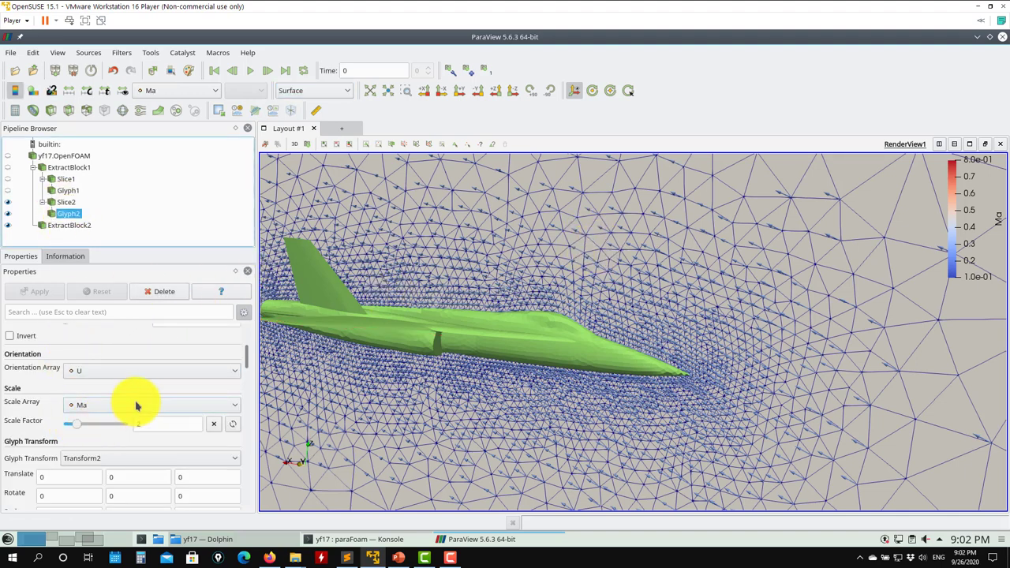
click(143, 374)
click(119, 385)
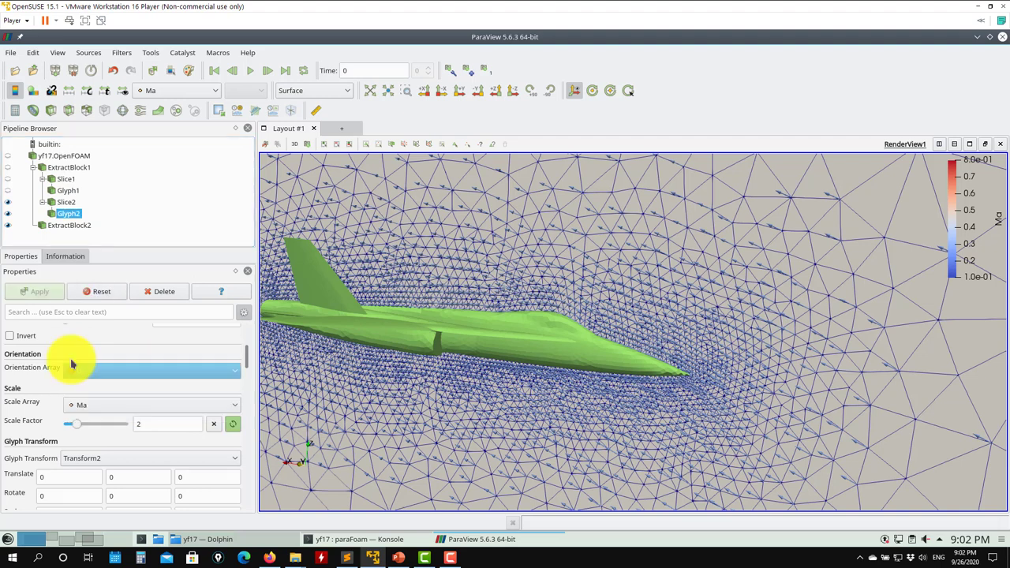
click(34, 291)
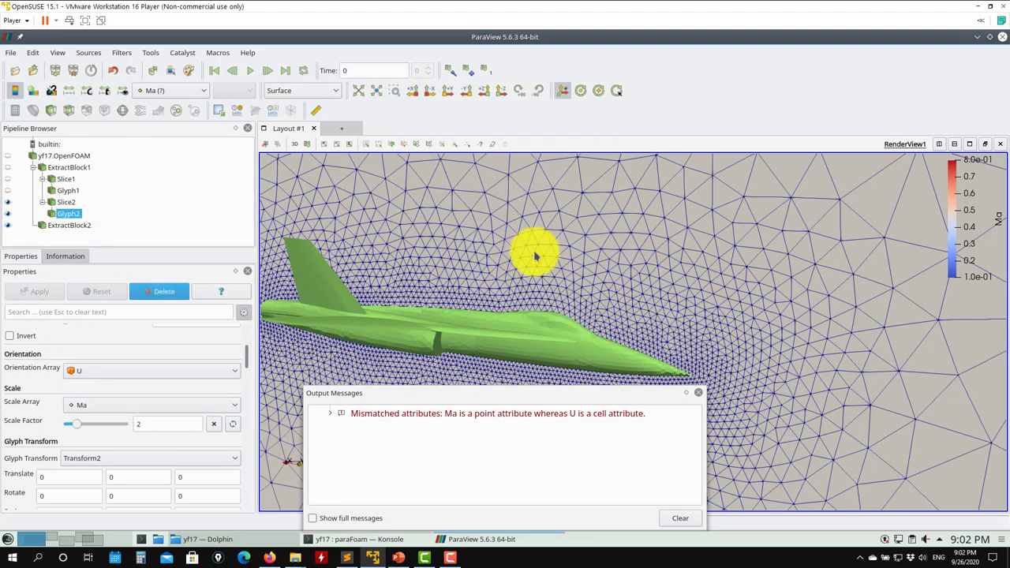
click(700, 393)
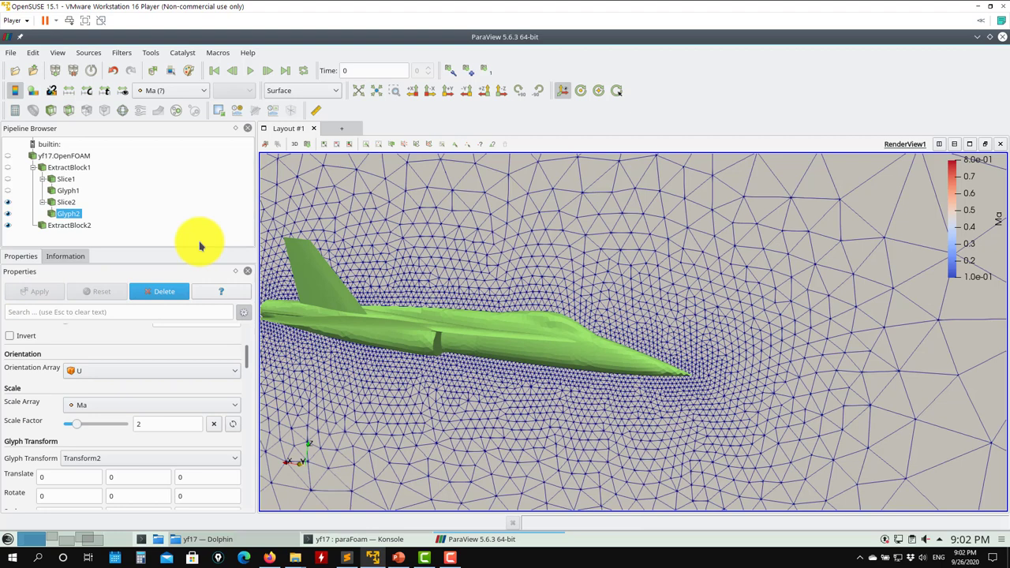
- Set Glyph2's scale array to No scale array and apply it
click(128, 407)
click(112, 431)
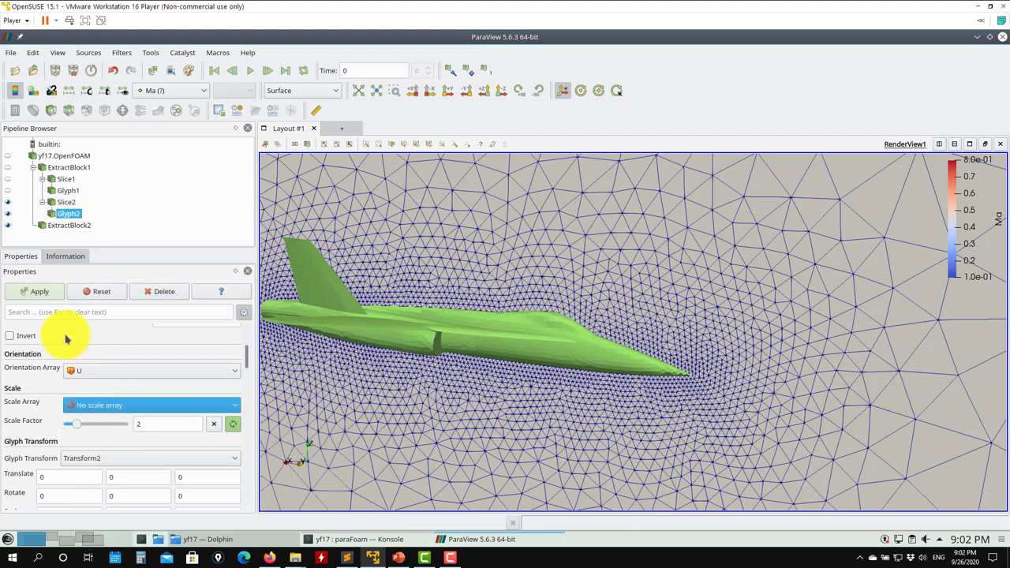
click(40, 291)
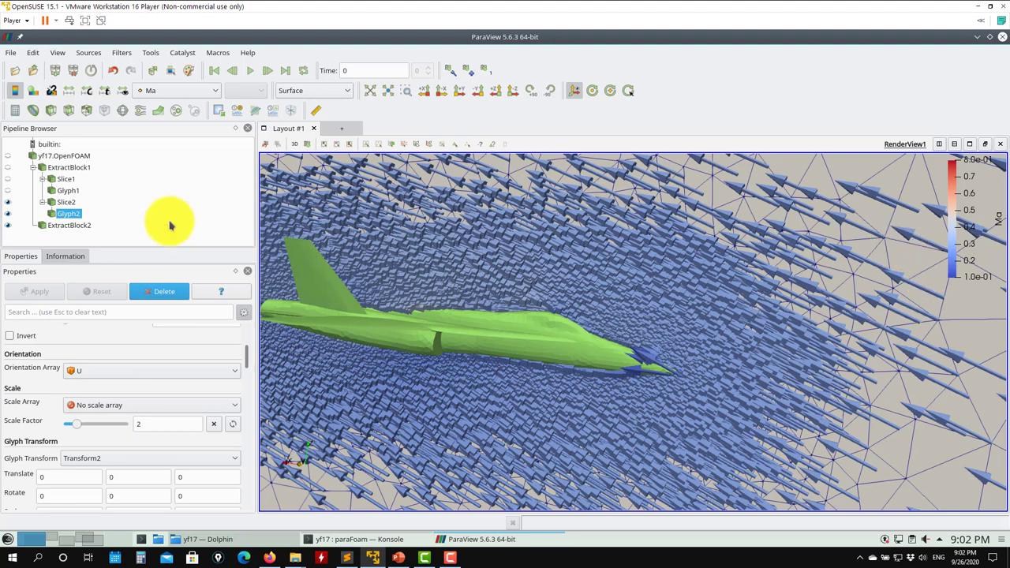
- Inspect the Glyph2 arrows against the Slice2 mesh up close, and set their orientation array to the point-based U
click(68, 204)
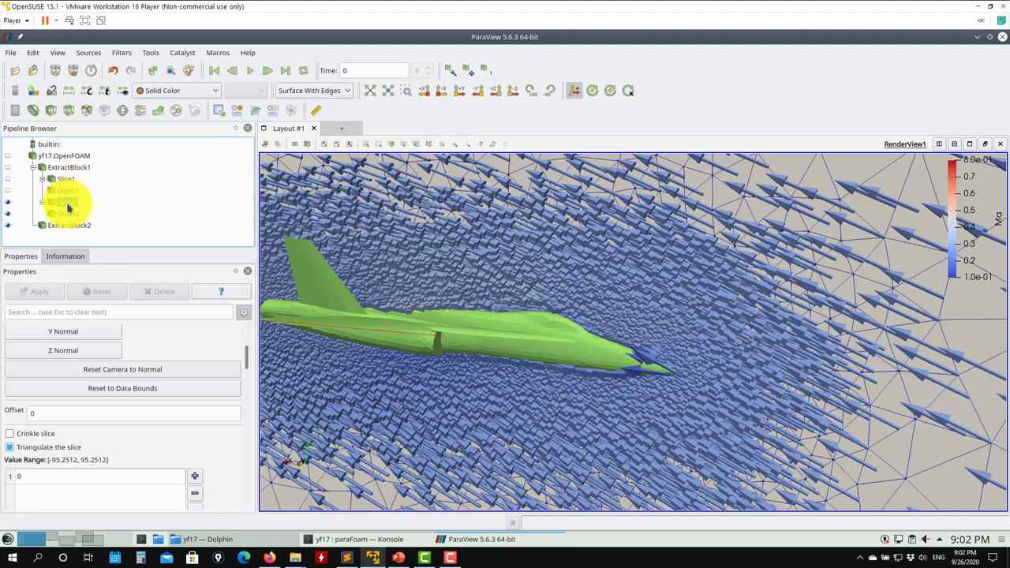
click(69, 214)
click(191, 370)
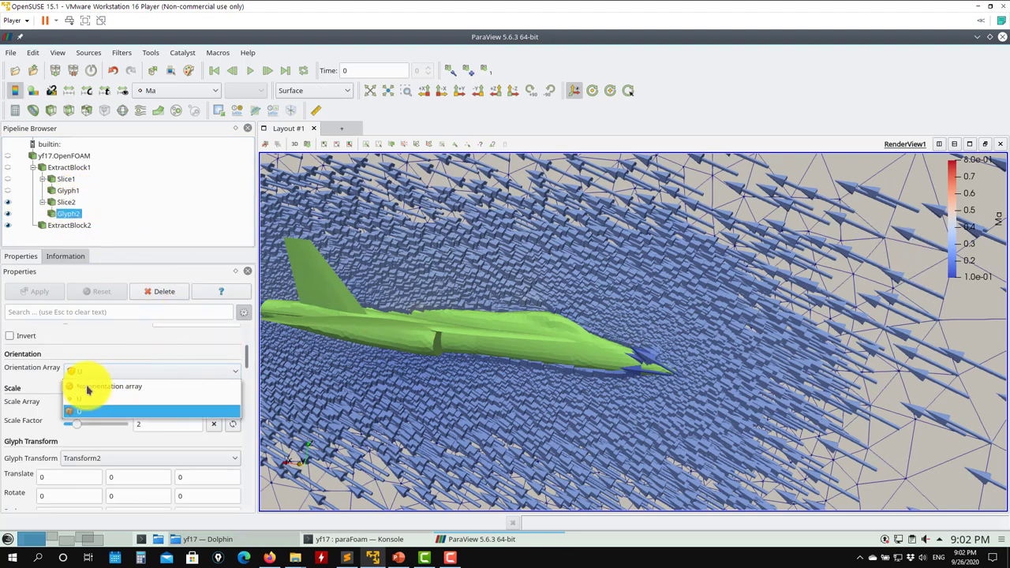
click(79, 410)
scroll(575, 384, up, 10)
scroll(575, 384, down, 5)
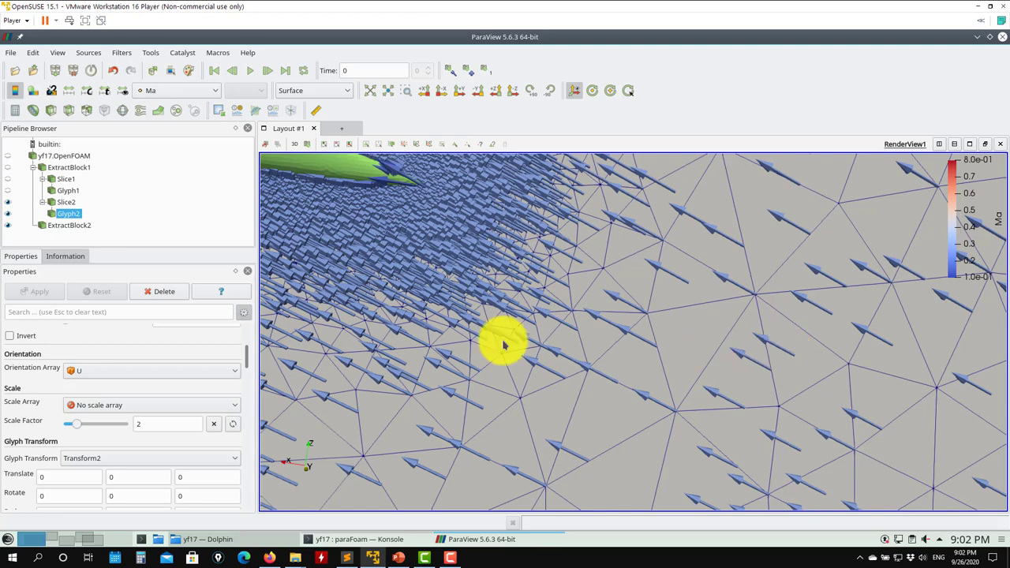
click(157, 374)
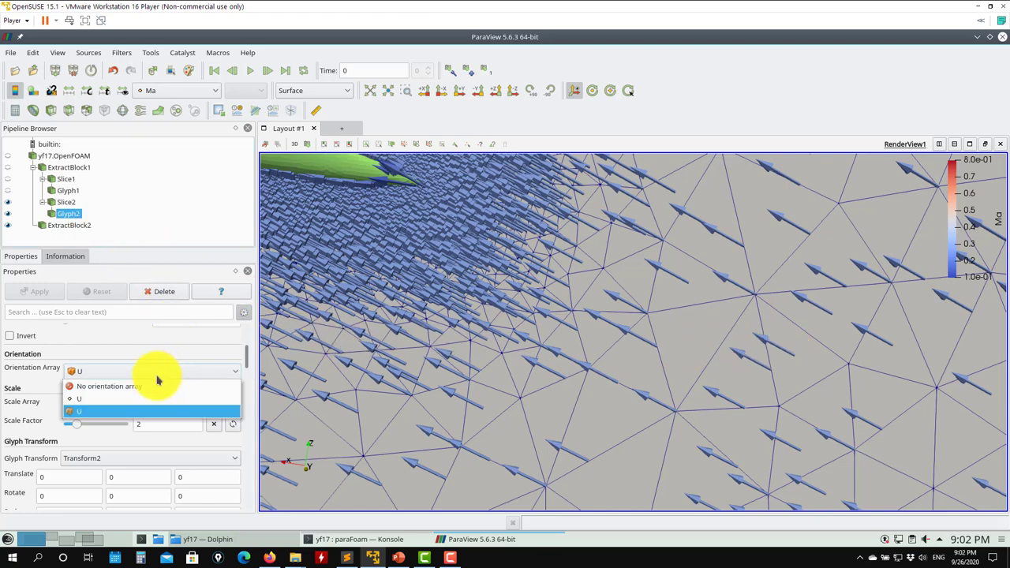
click(93, 400)
click(38, 295)
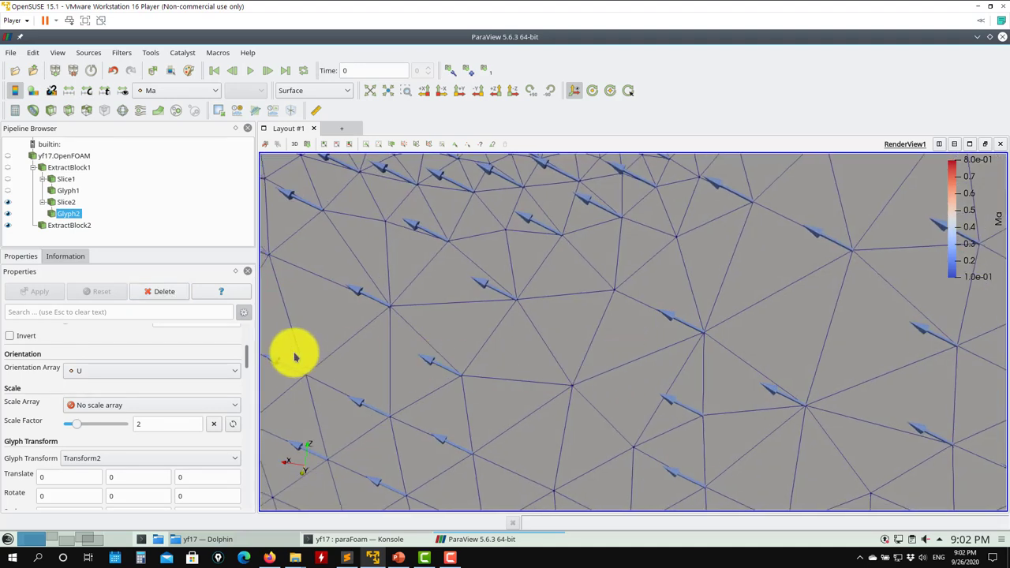
- Scale the Glyph2 arrows by the magnitude of the point-based U array
click(218, 405)
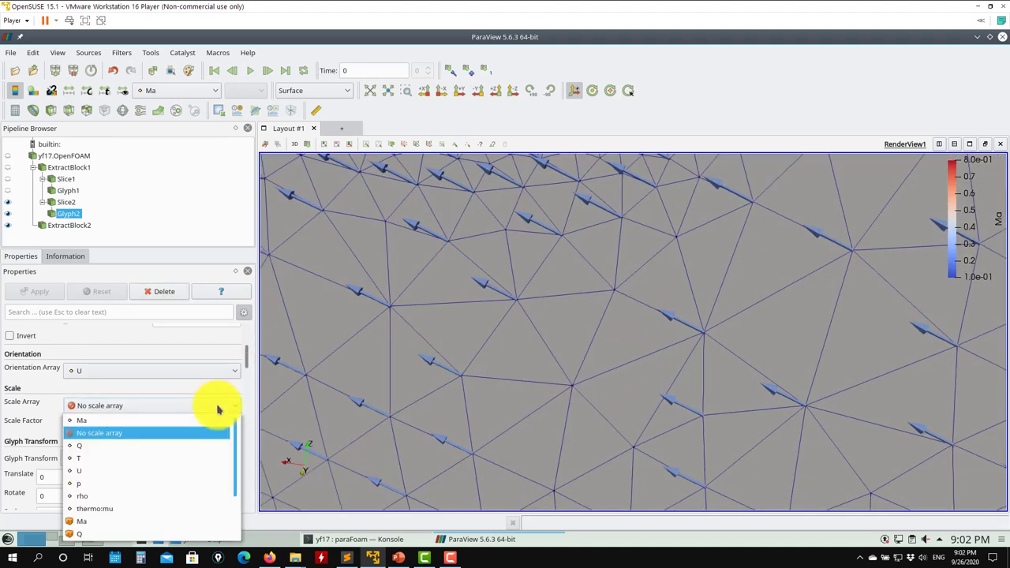
click(99, 472)
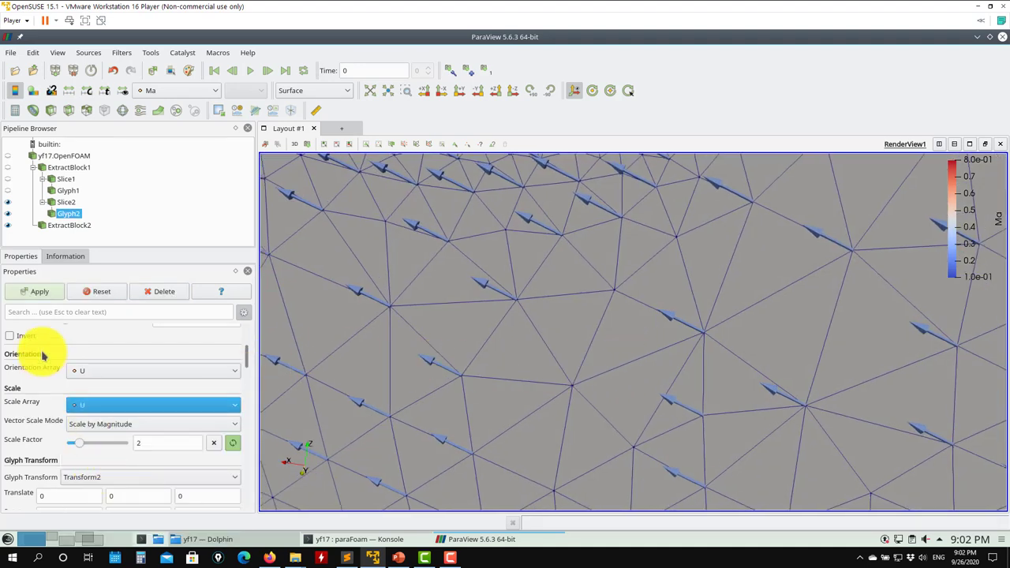
click(40, 292)
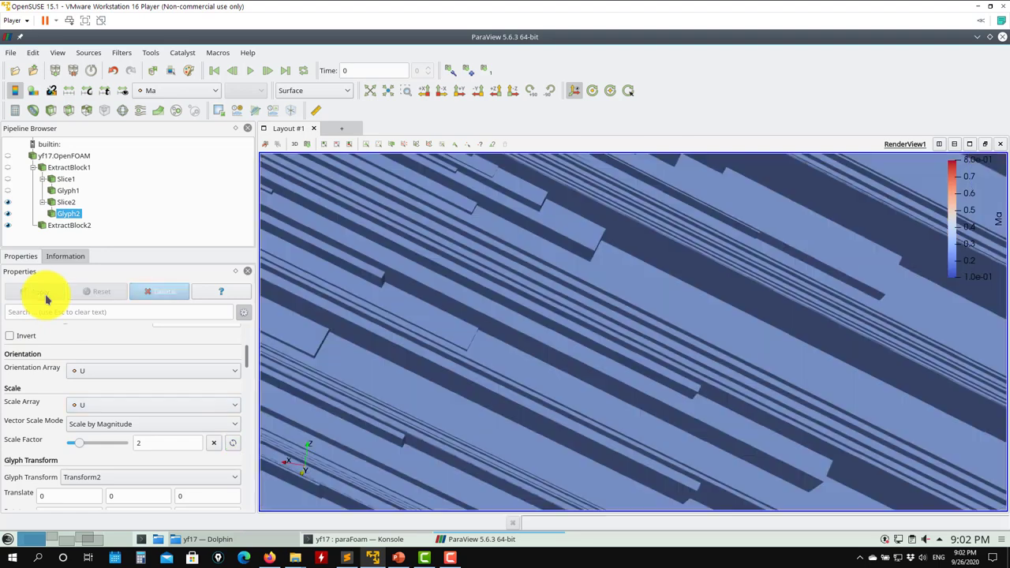
- Set Glyph2's scale array to the point-based Ma, apply it, and hide the Slice2 plane
click(91, 405)
click(85, 433)
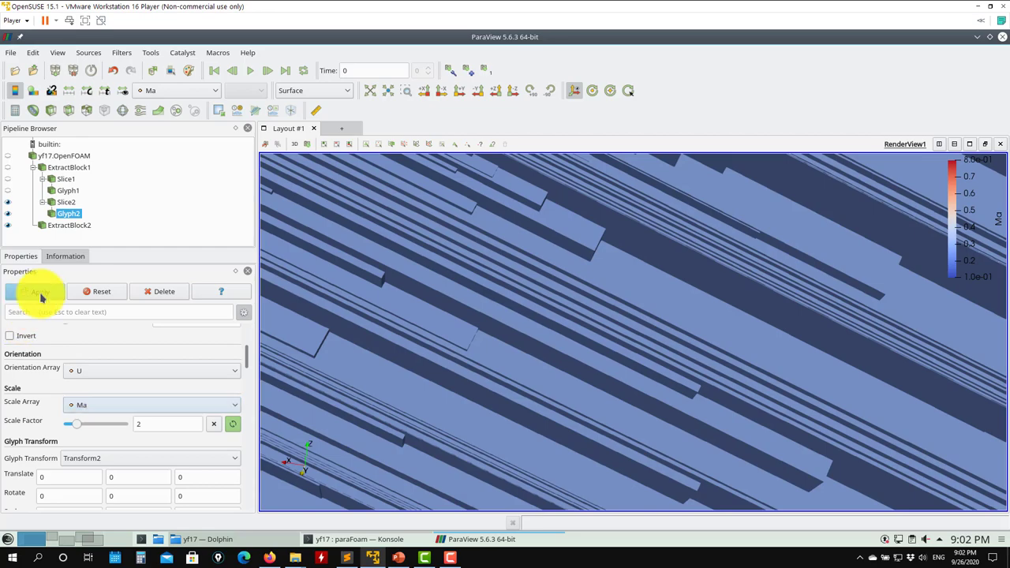
click(40, 292)
scroll(514, 361, down, 6)
drag(475, 272, 185, 218)
click(8, 201)
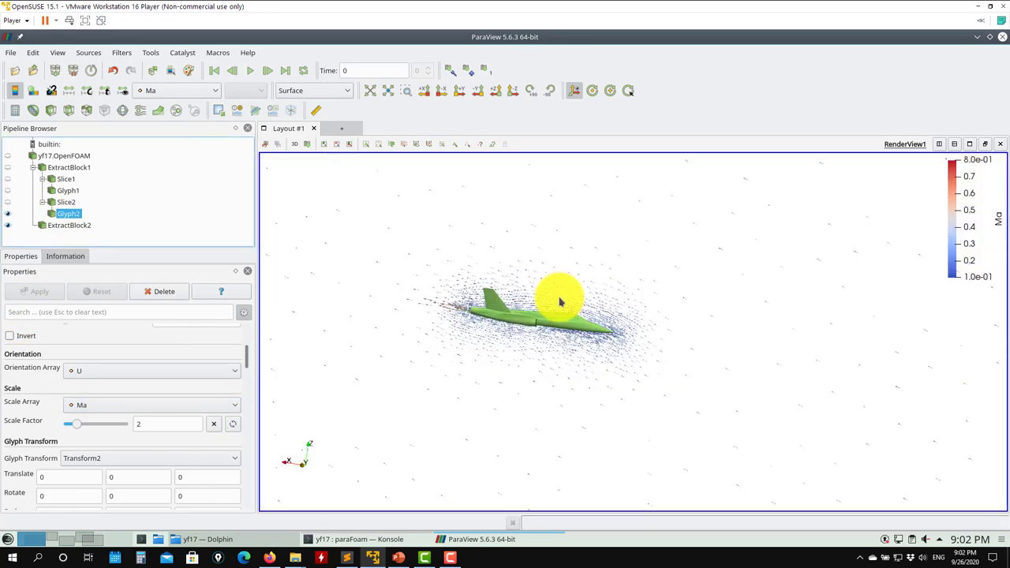
drag(557, 293, 526, 361)
scroll(430, 371, up, 3)
- Keep Ma as Glyph2's scale array and enlarge the arrows to a scale factor of 7.74709
click(157, 411)
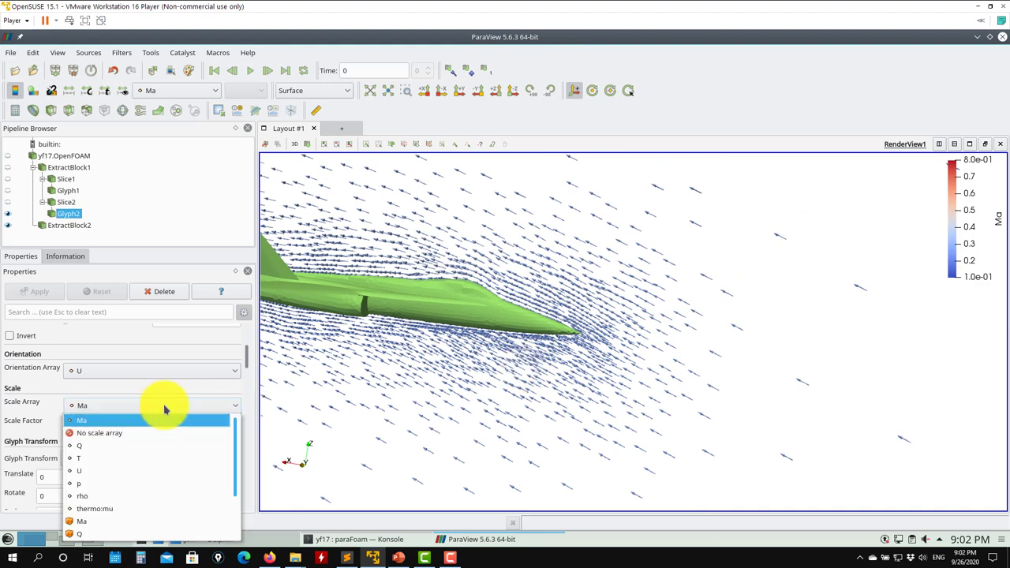
click(101, 426)
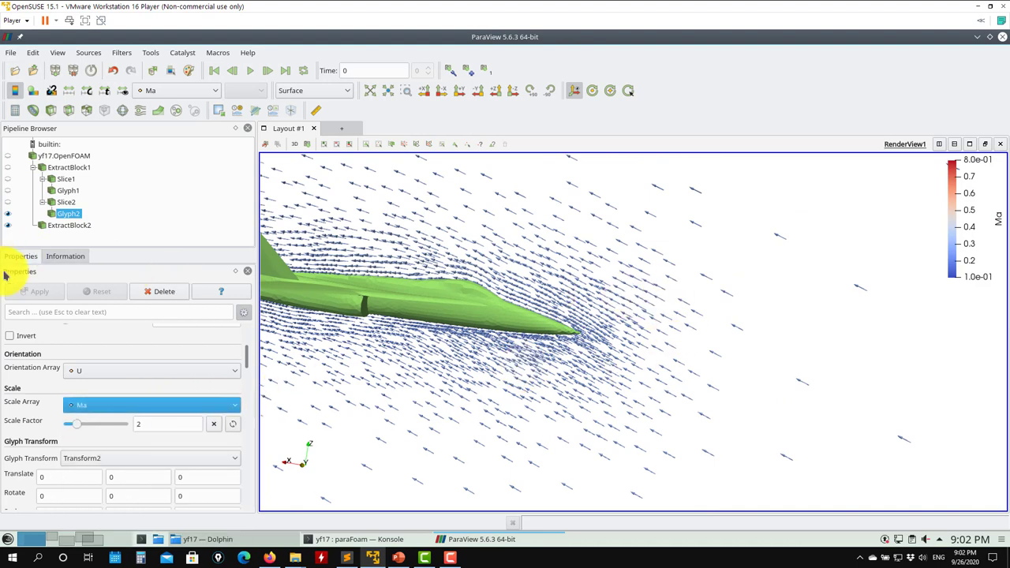
drag(78, 424, 103, 423)
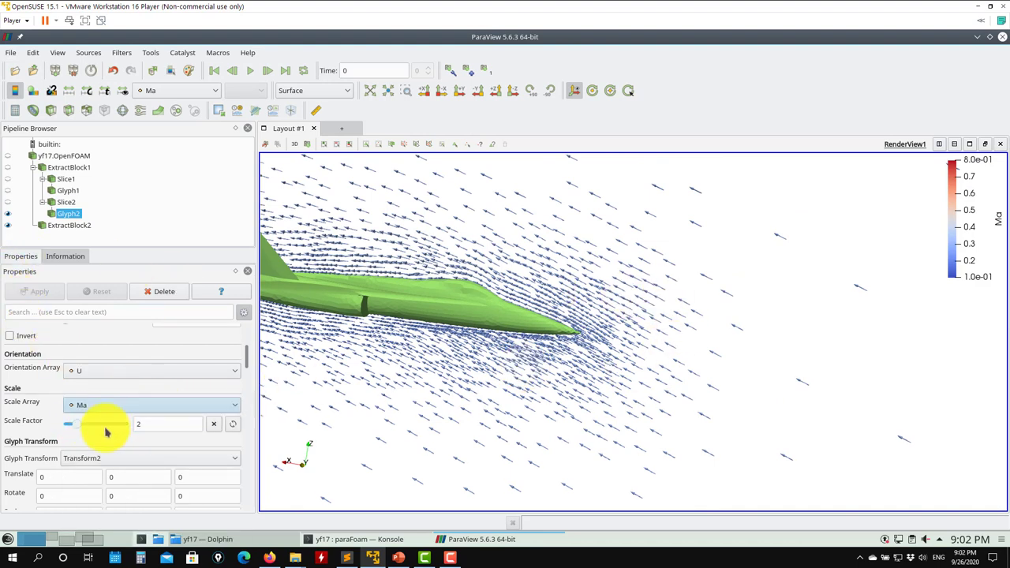
click(45, 298)
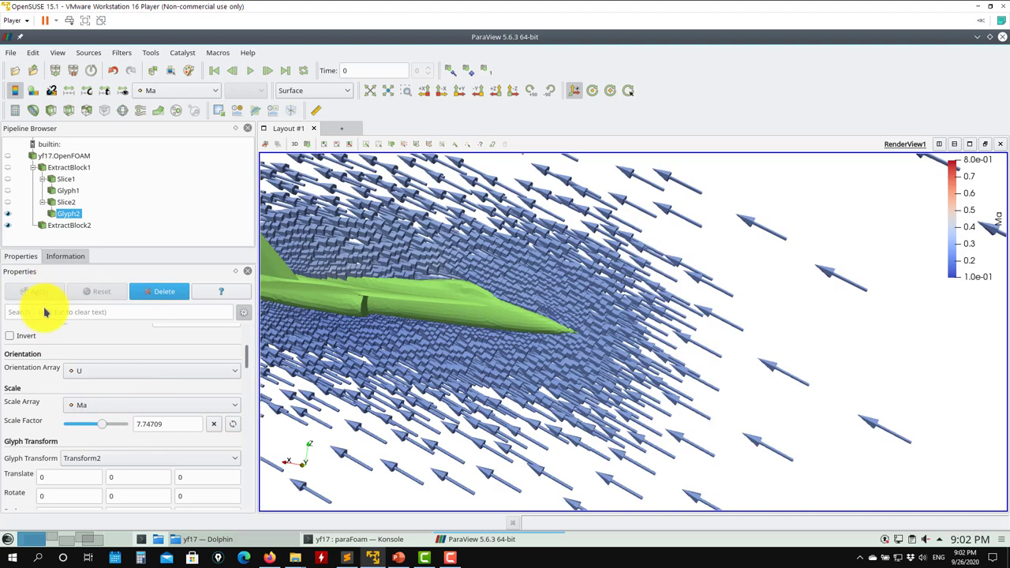
- Set Glyph2's scale array to No scale array and its scale factor to 2.41303
click(109, 408)
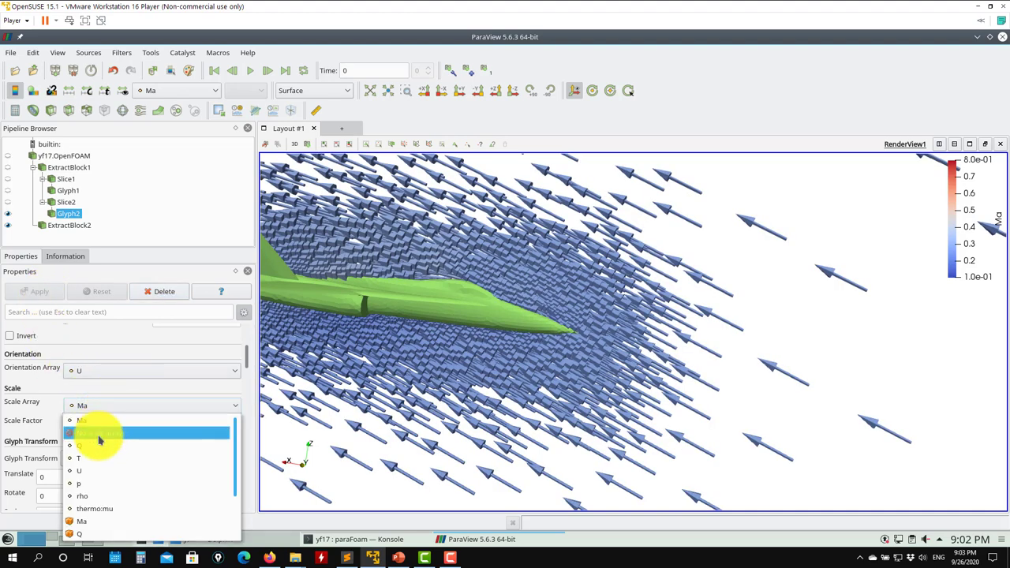
click(100, 432)
click(34, 291)
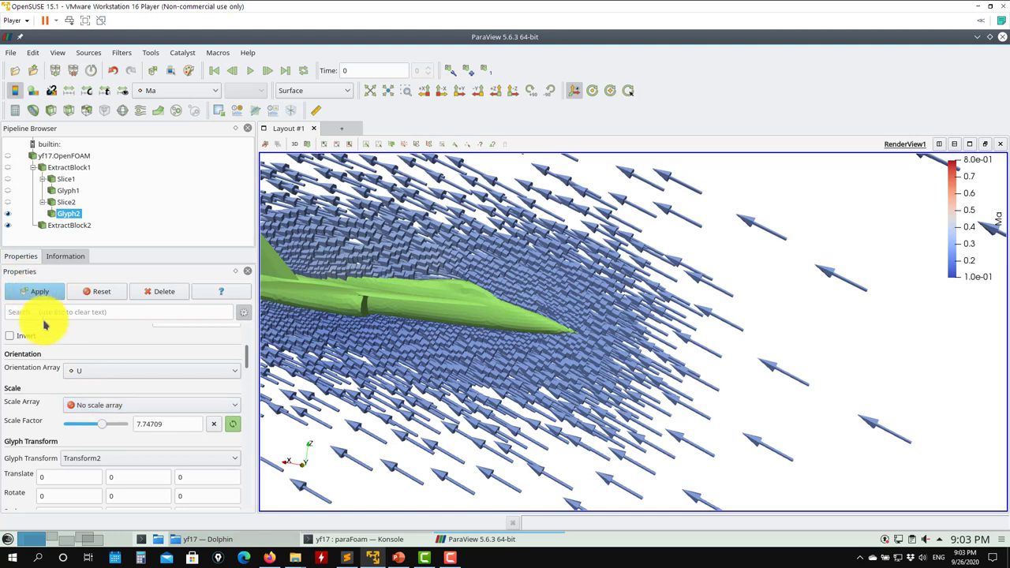
drag(90, 429, 77, 425)
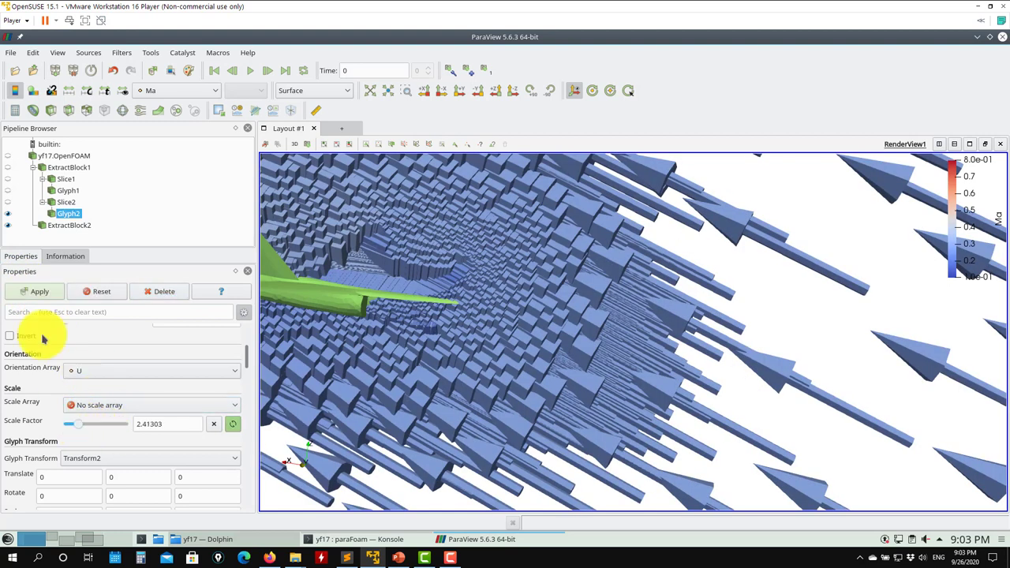
click(39, 294)
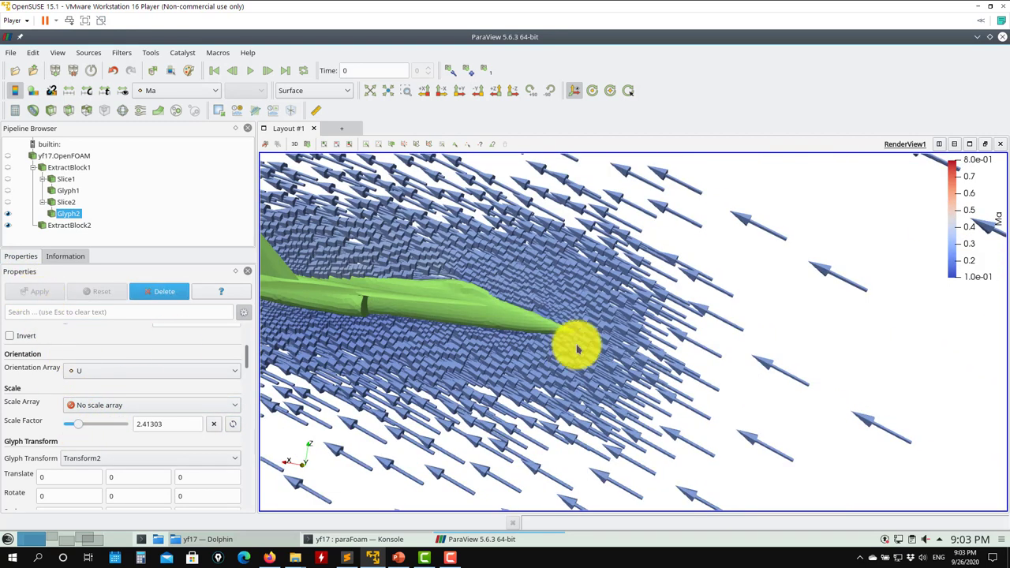
- Set Glyph2's masking glyph mode to All Points and inspect the arrows around the whole aircraft
scroll(249, 365, down, 5)
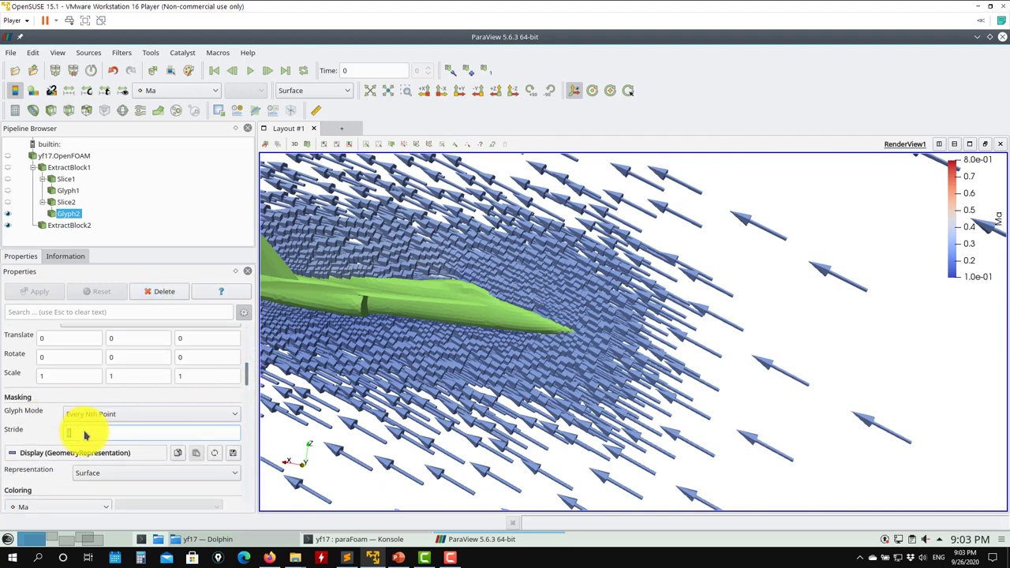
click(134, 420)
click(106, 424)
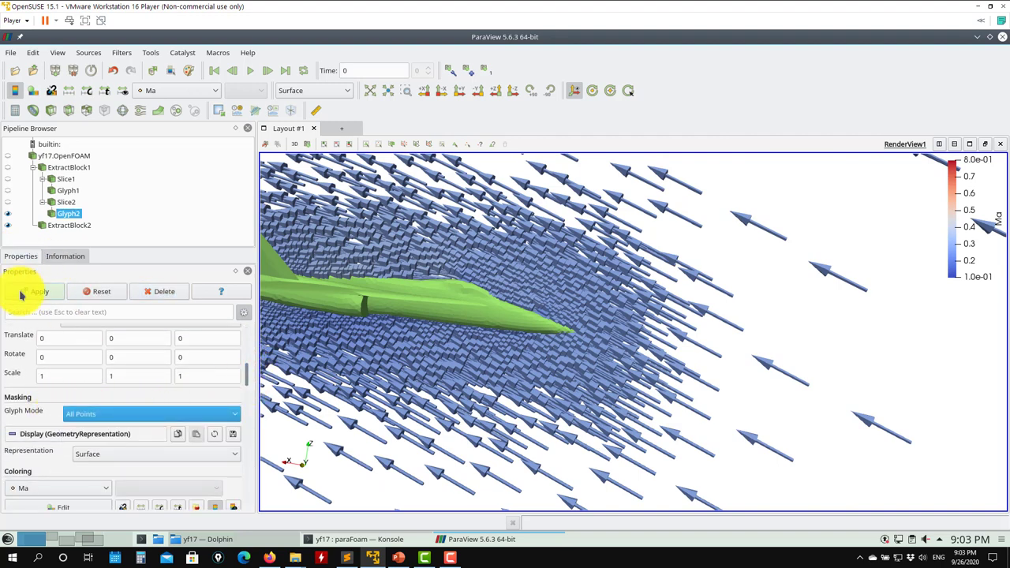
click(33, 291)
scroll(750, 291, down, 5)
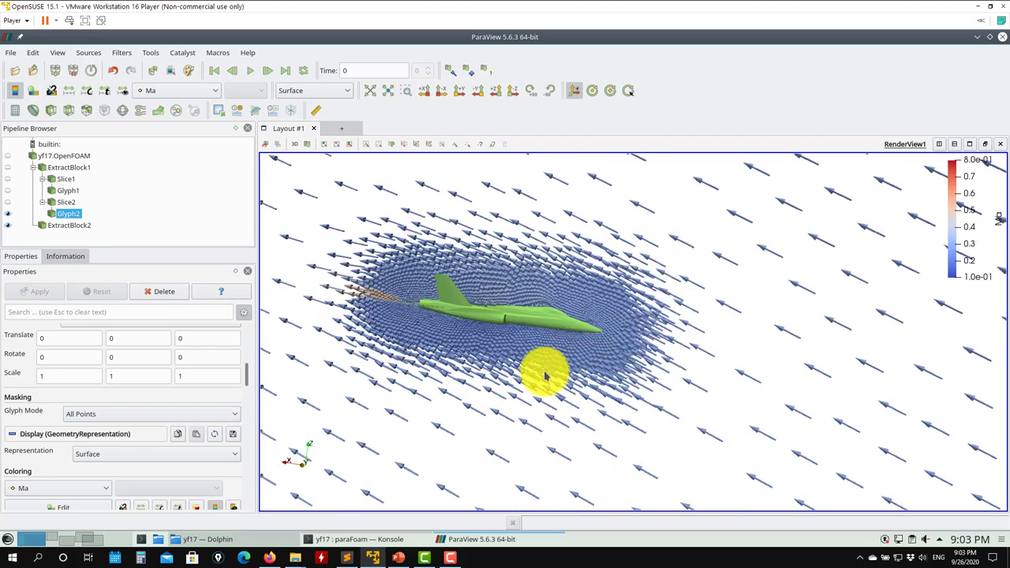
scroll(569, 343, down, 1)
drag(596, 315, 529, 359)
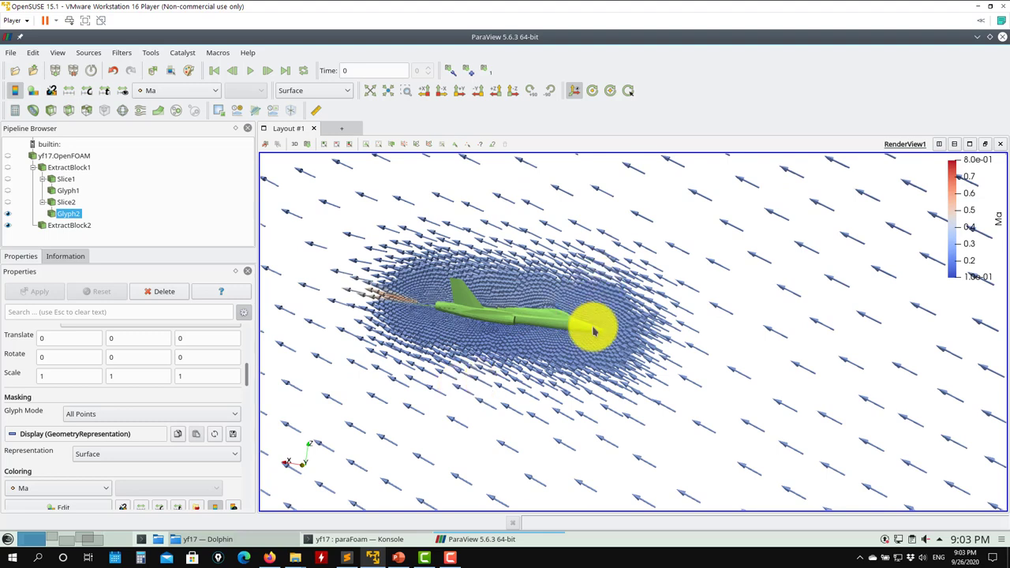
- Set Glyph2's masking glyph mode to Every Nth Point with a stride of 5 and apply it
scroll(620, 333, up, 3)
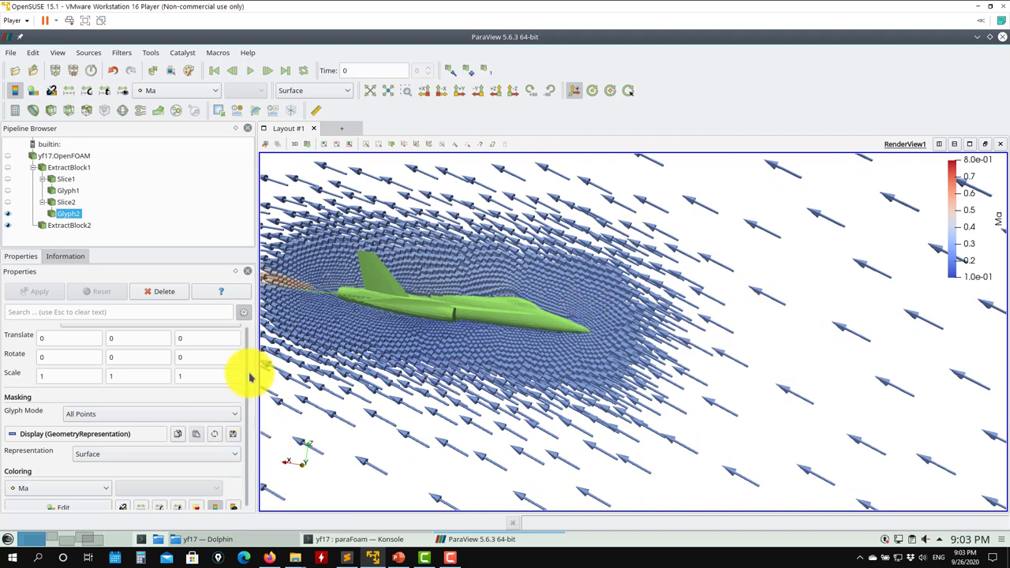
scroll(249, 378, down, 5)
scroll(248, 394, up, 4)
click(155, 387)
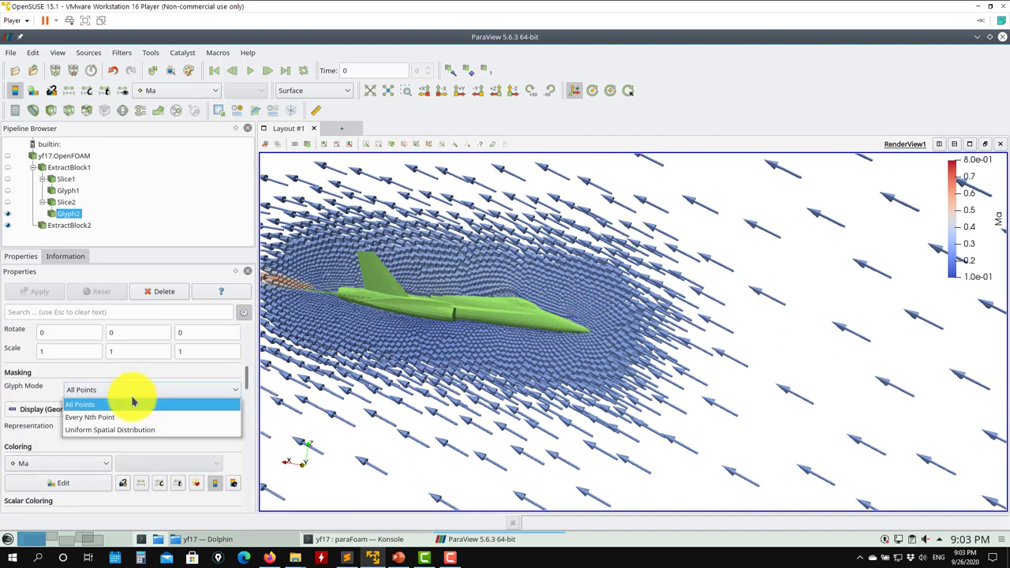
click(107, 429)
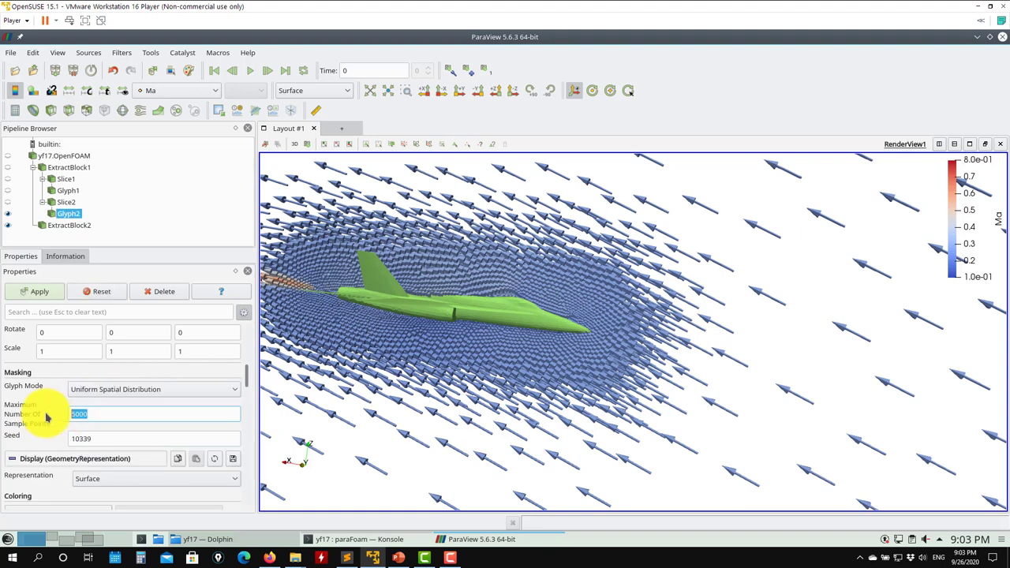
click(128, 388)
click(112, 416)
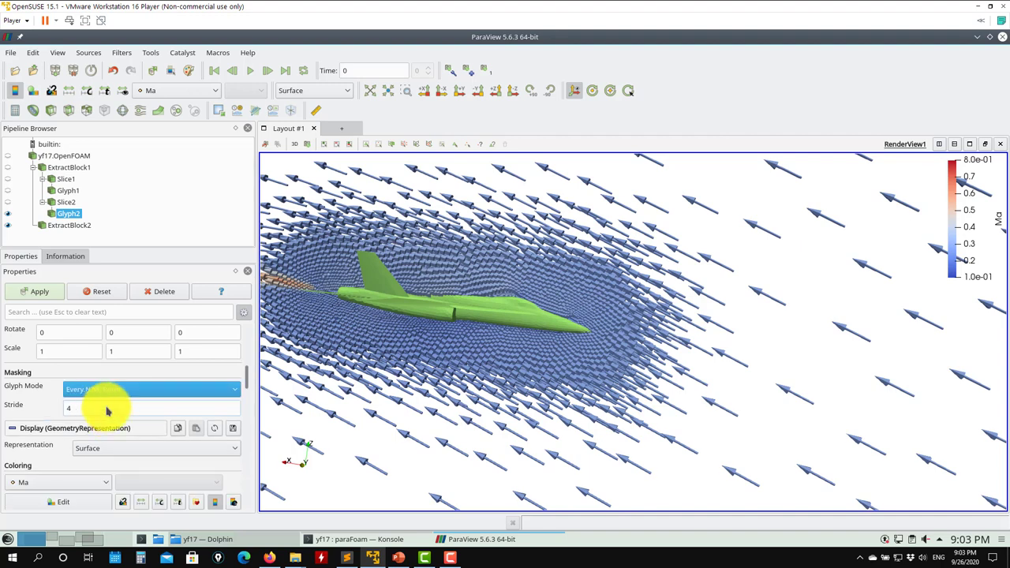
double_click(149, 404)
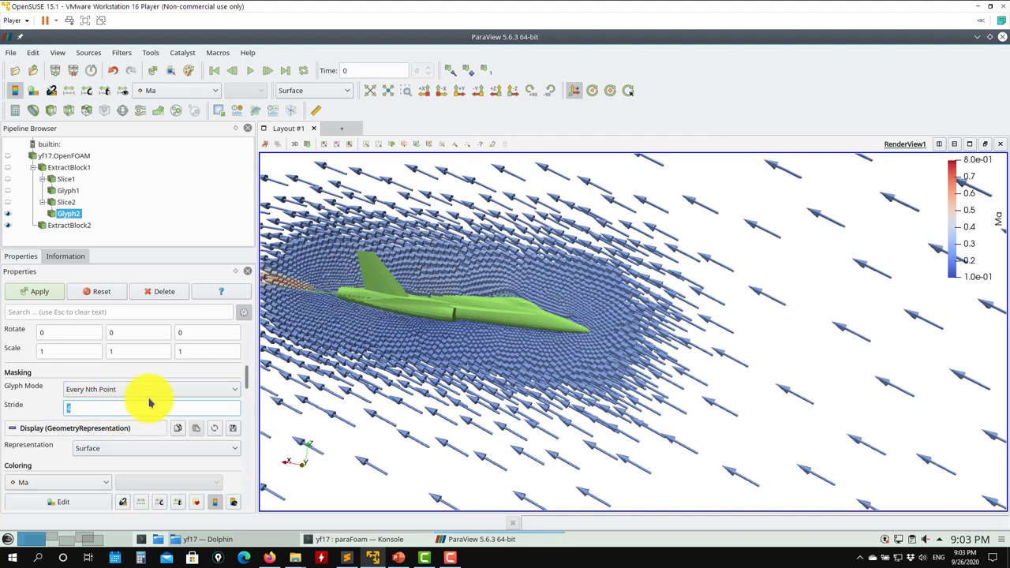
click(33, 291)
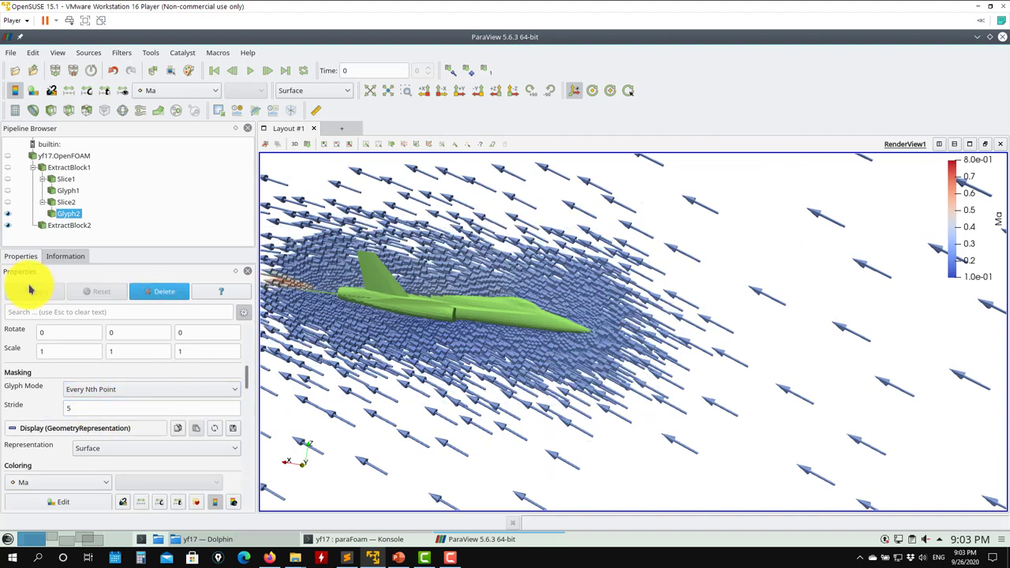
- Return Glyph2's masking glyph mode to All Points, apply it, and inspect the arrows across the slice
click(168, 389)
click(79, 401)
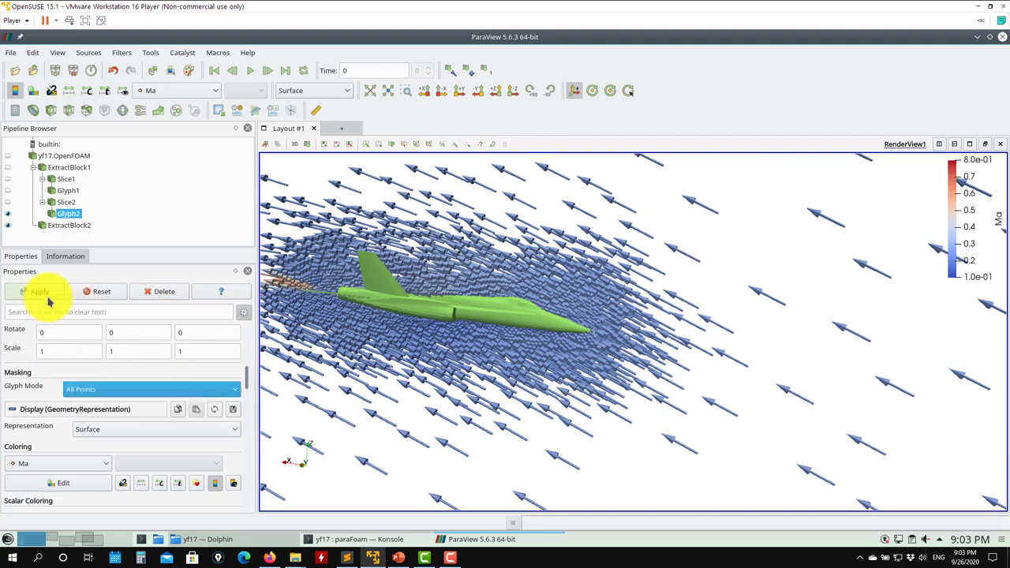
click(33, 291)
drag(552, 421, 656, 298)
scroll(656, 298, down, 3)
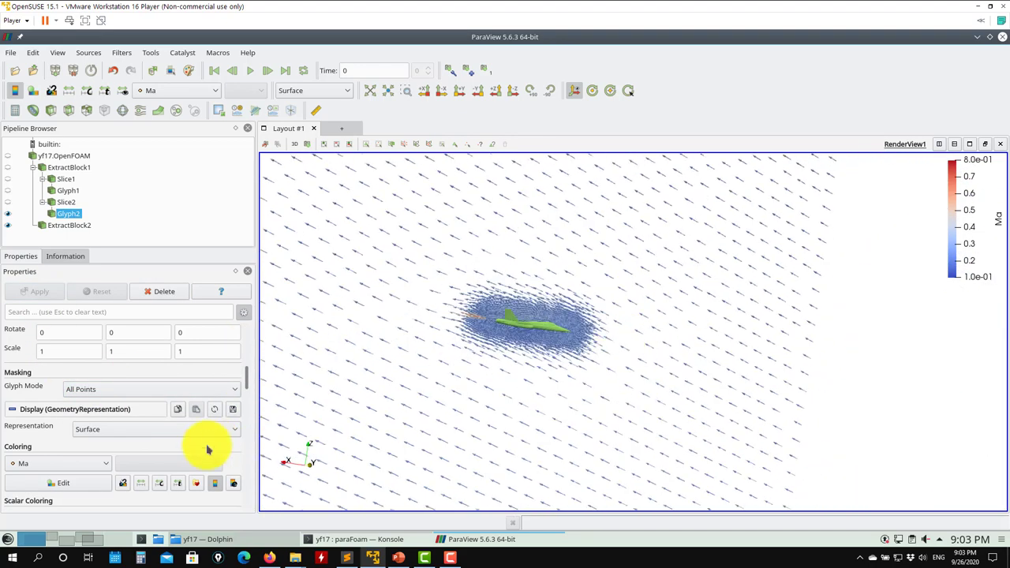
- Apply Uniform Spatial Distribution masking to Glyph2 with seed 2 and inspect the arrows near the aircraft's nose
click(230, 389)
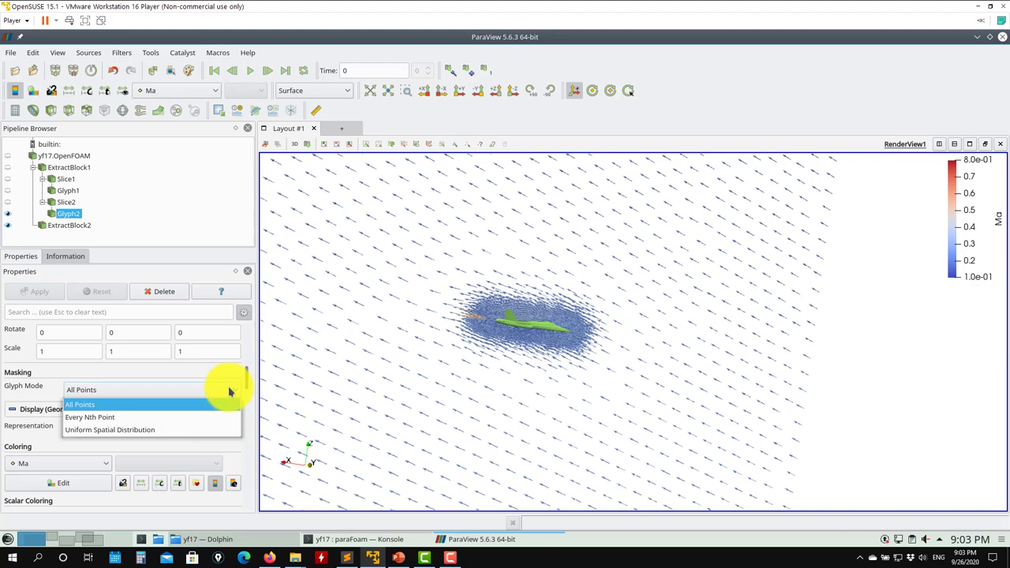
click(82, 432)
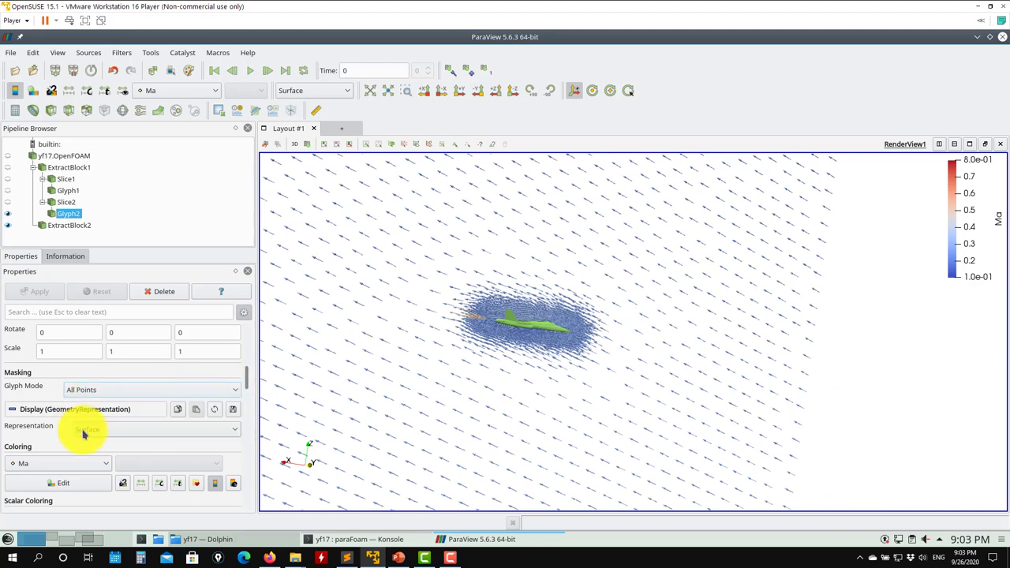
click(30, 291)
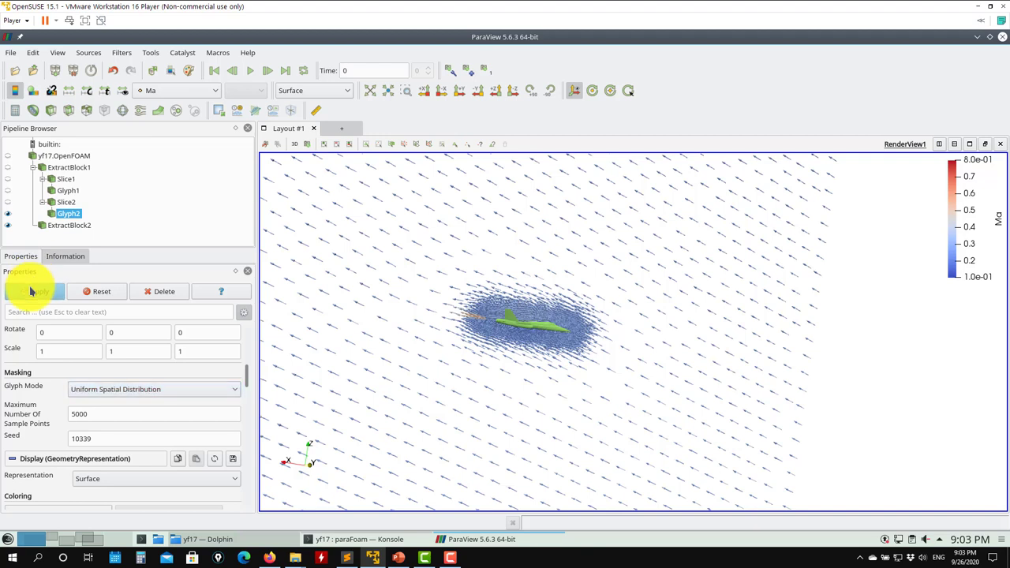
double_click(111, 442)
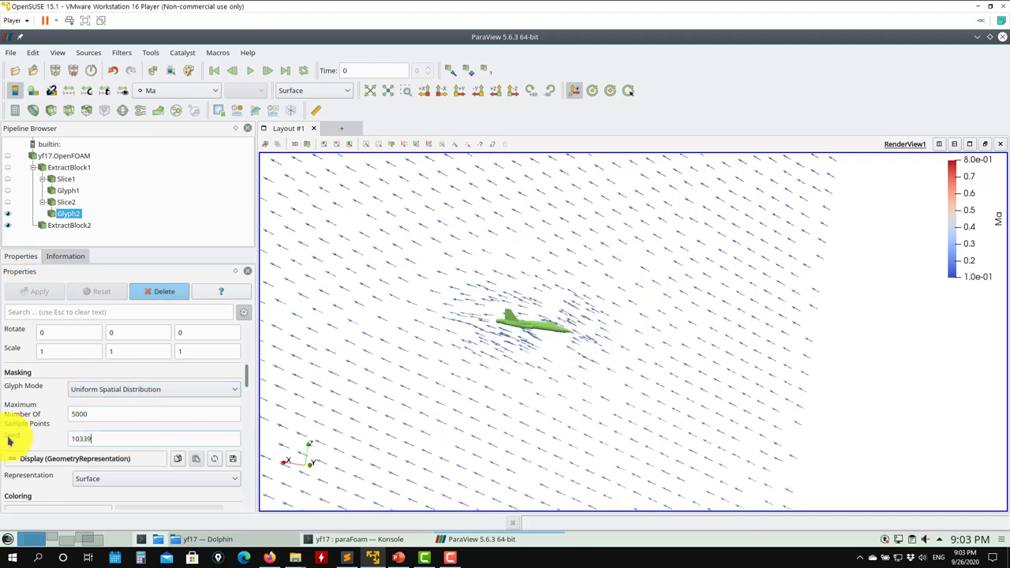
text(2)
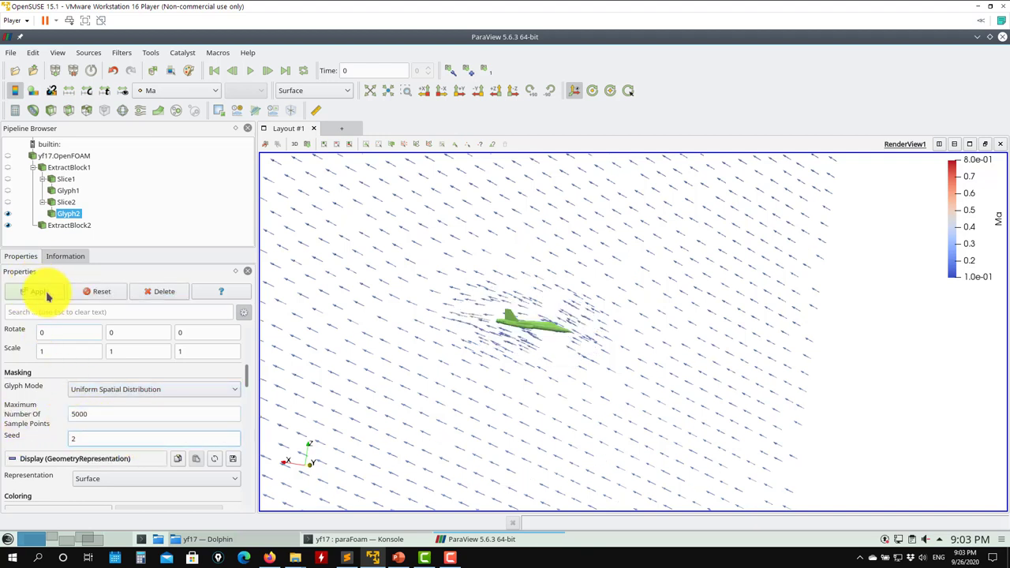
click(41, 292)
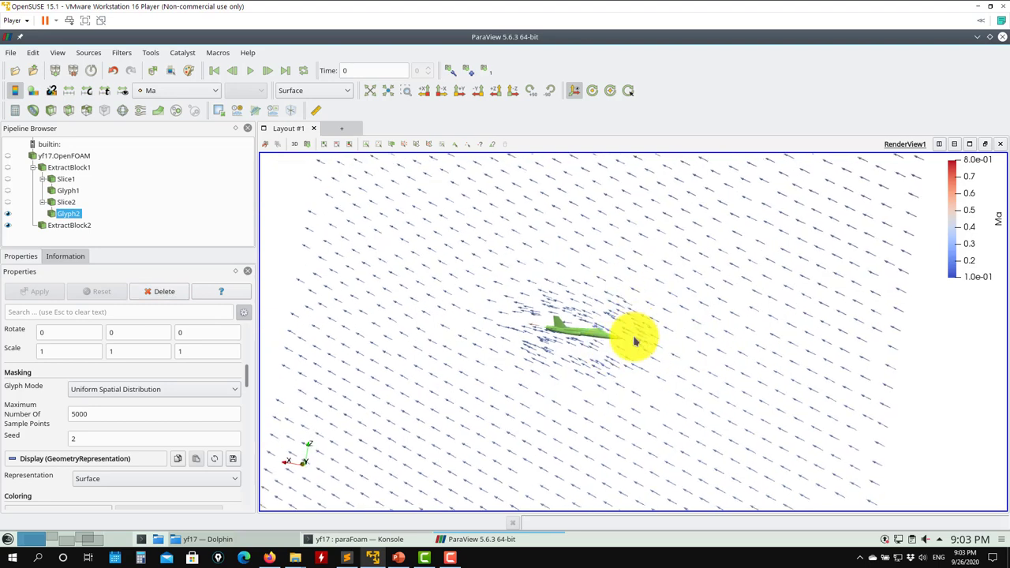
scroll(623, 371, up, 5)
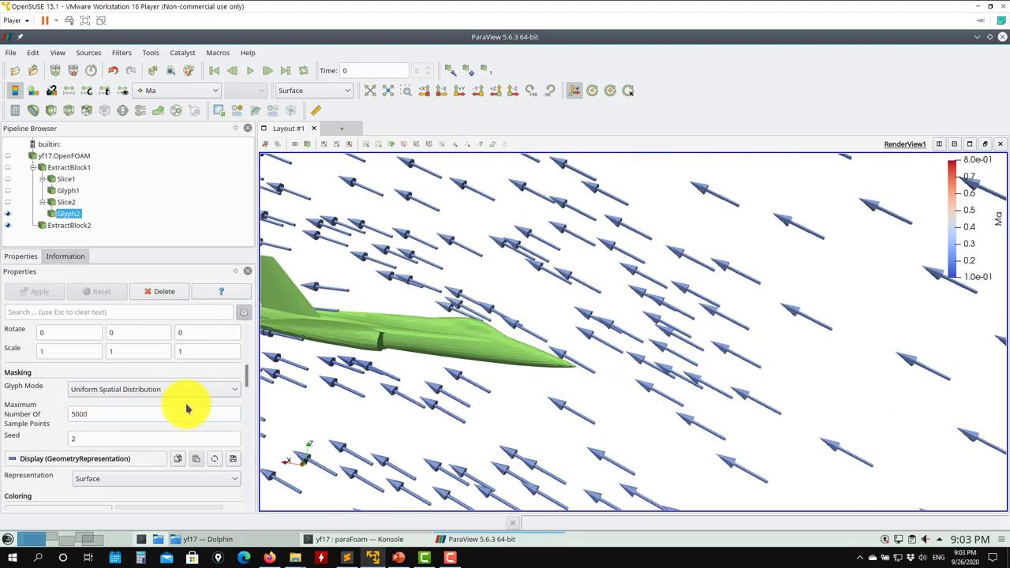
click(160, 391)
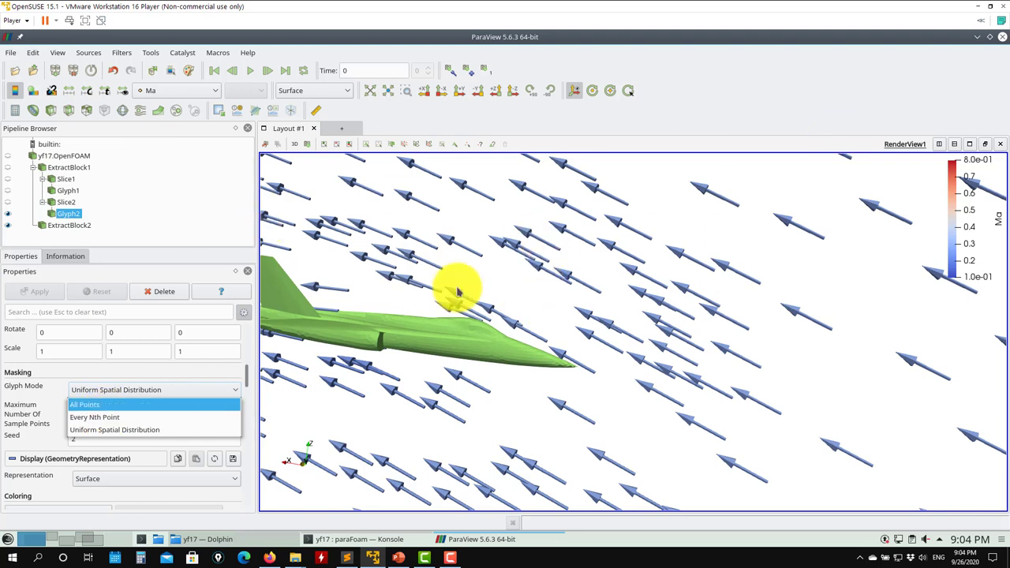
click(494, 310)
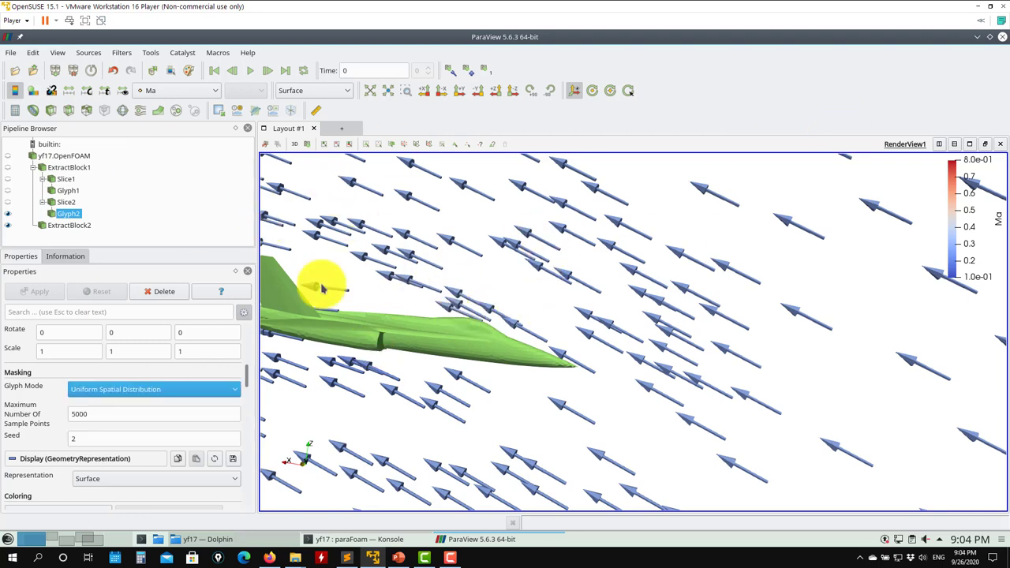
- Hide Glyph2, show Glyph1 instead, and examine its arrows around the wingtip
click(8, 213)
click(7, 190)
drag(500, 229, 458, 240)
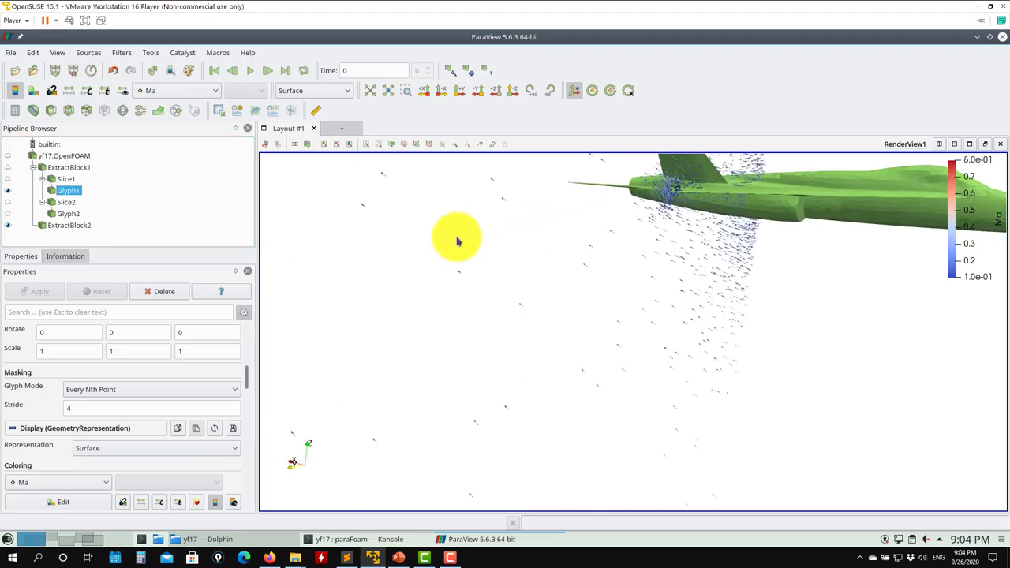
scroll(457, 241, up, 10)
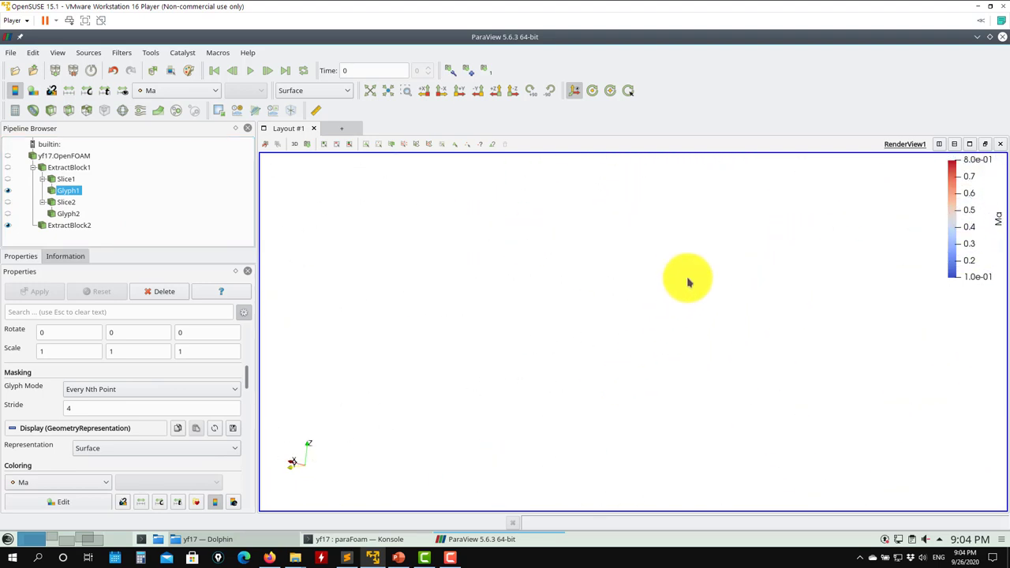
click(370, 90)
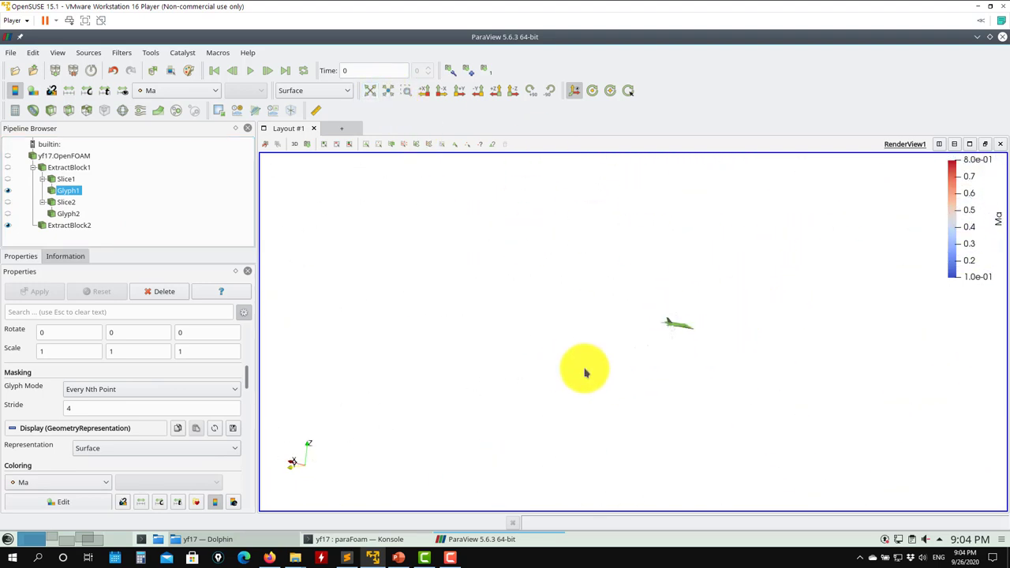
drag(582, 365, 797, 372)
scroll(558, 325, up, 5)
scroll(558, 326, up, 5)
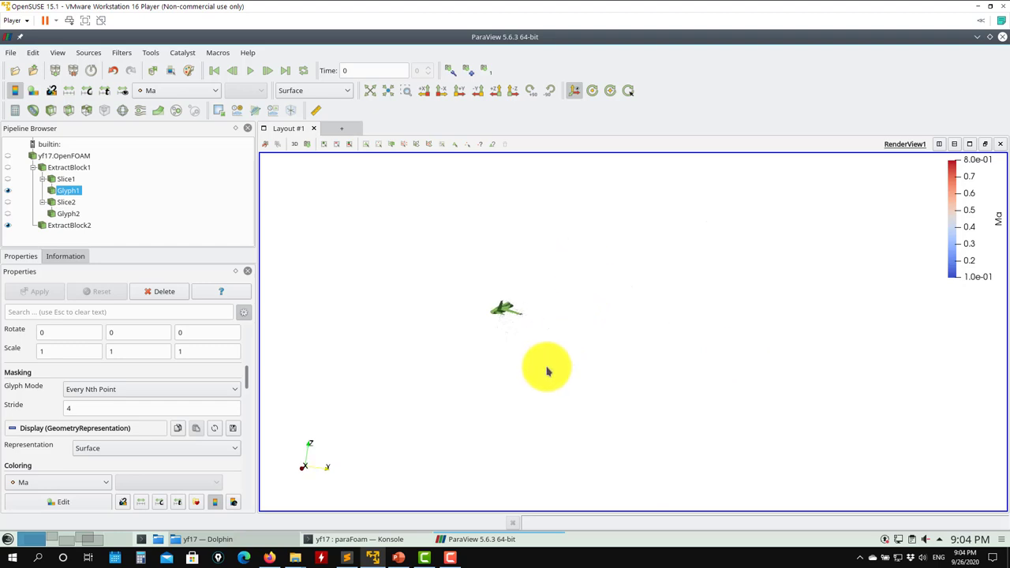
drag(498, 309, 661, 334)
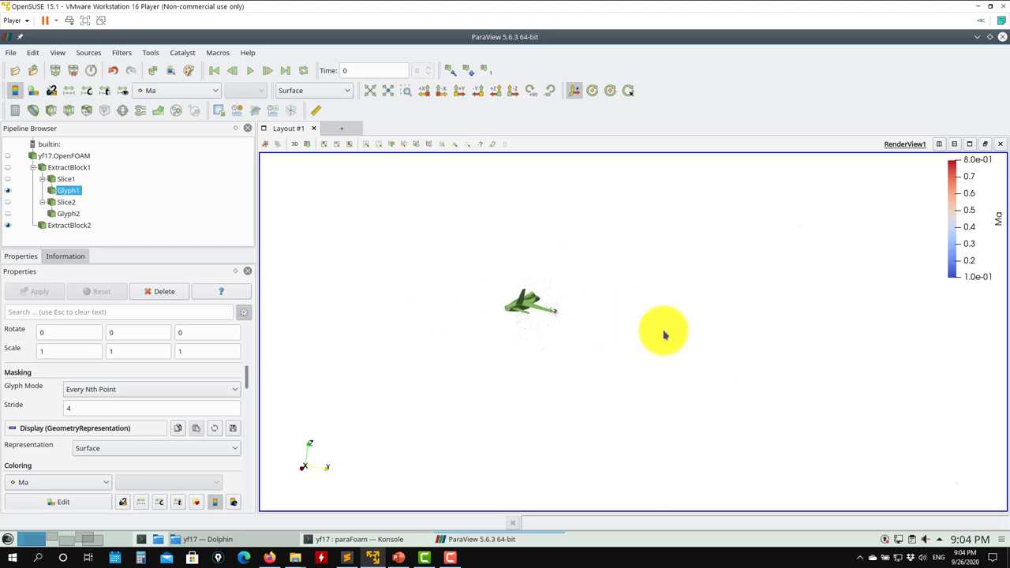
scroll(564, 361, up, 5)
drag(574, 324, 637, 326)
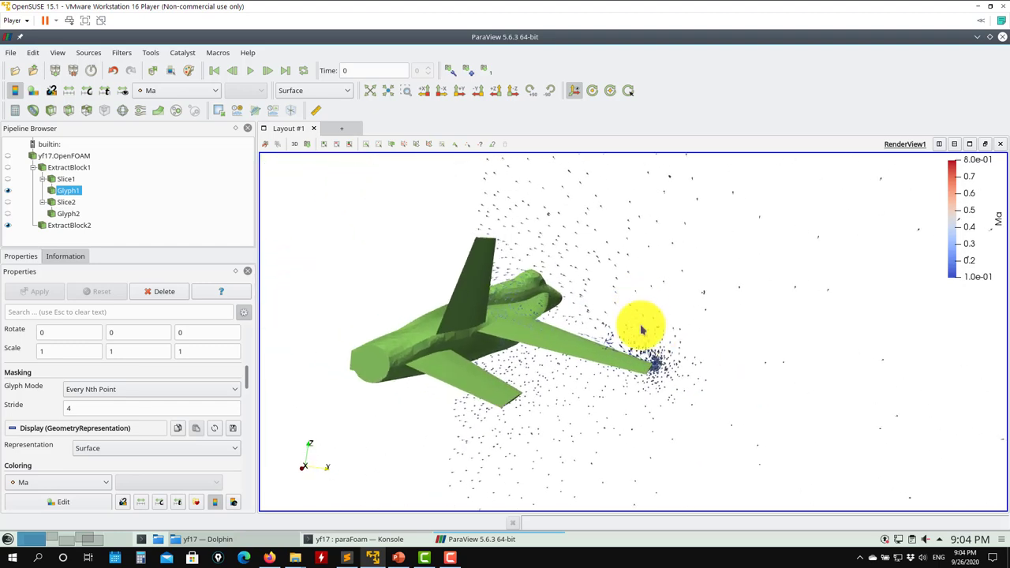
scroll(633, 355, up, 5)
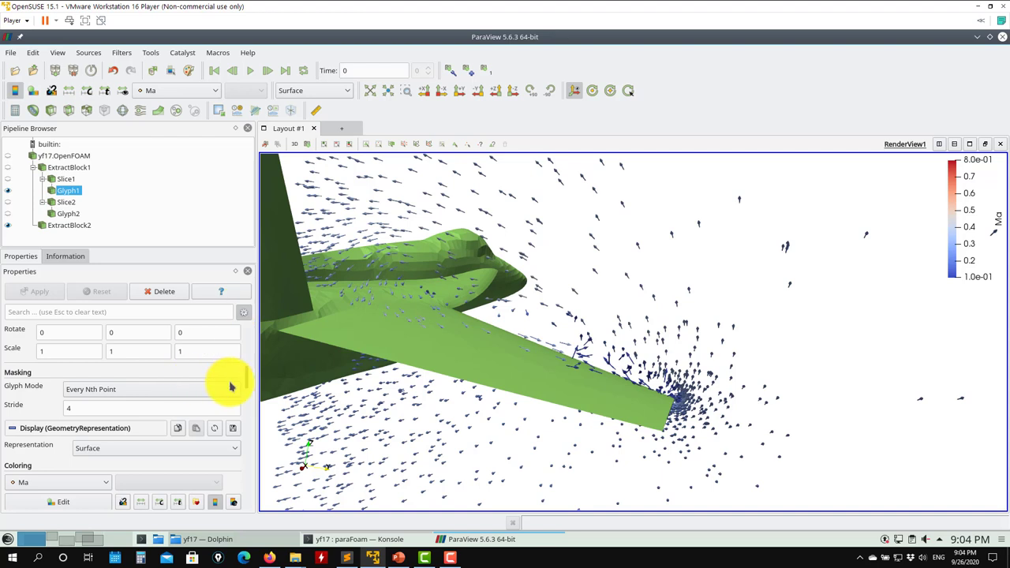
- Set Glyph1's masking glyph mode to All Points, apply it, and inspect the arrows around the wingtip
scroll(244, 378, up, 10)
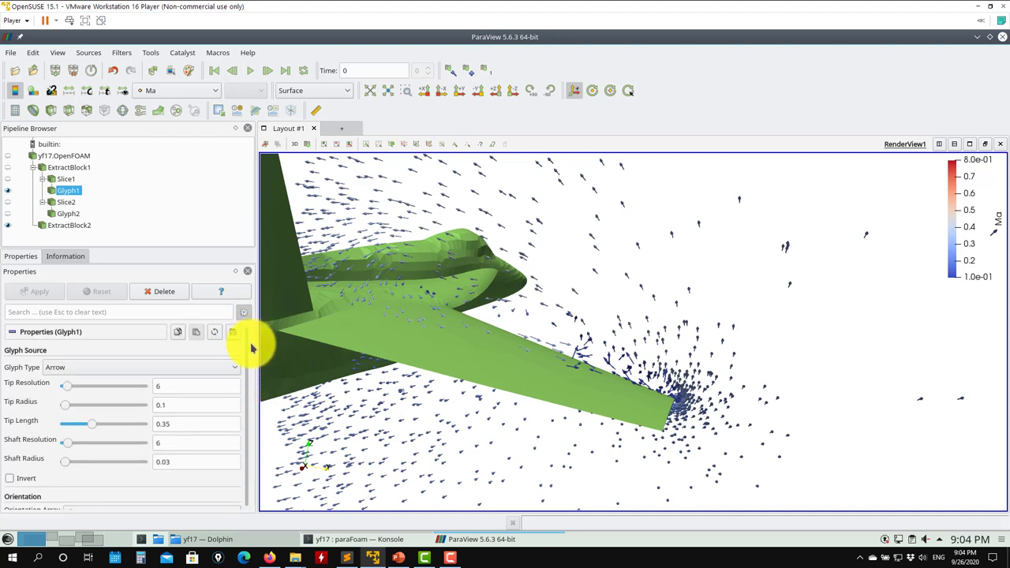
scroll(247, 350, down, 5)
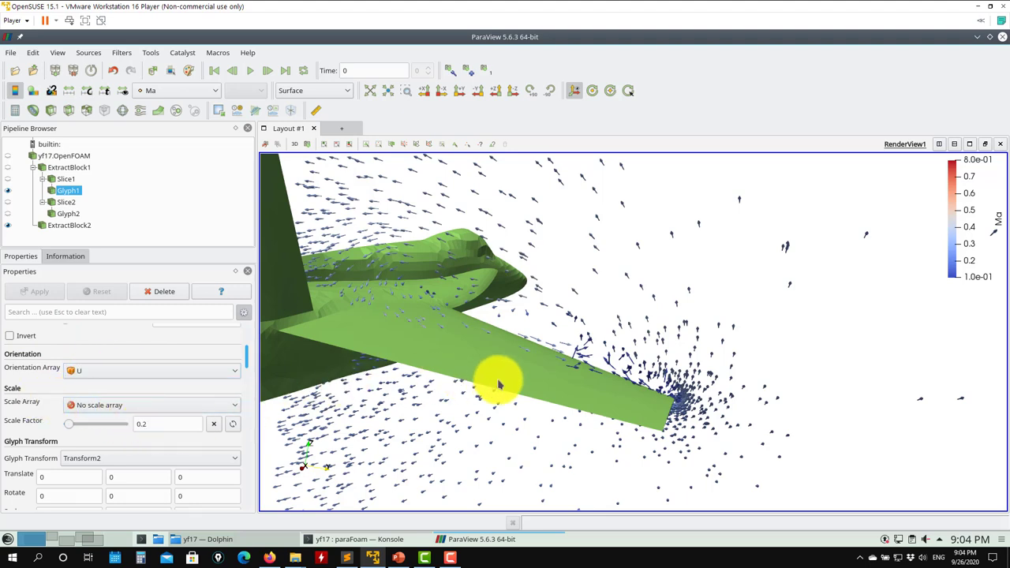
mouse_move(496, 384)
mouse_down()
mouse_move(462, 388)
mouse_move(490, 385)
mouse_up()
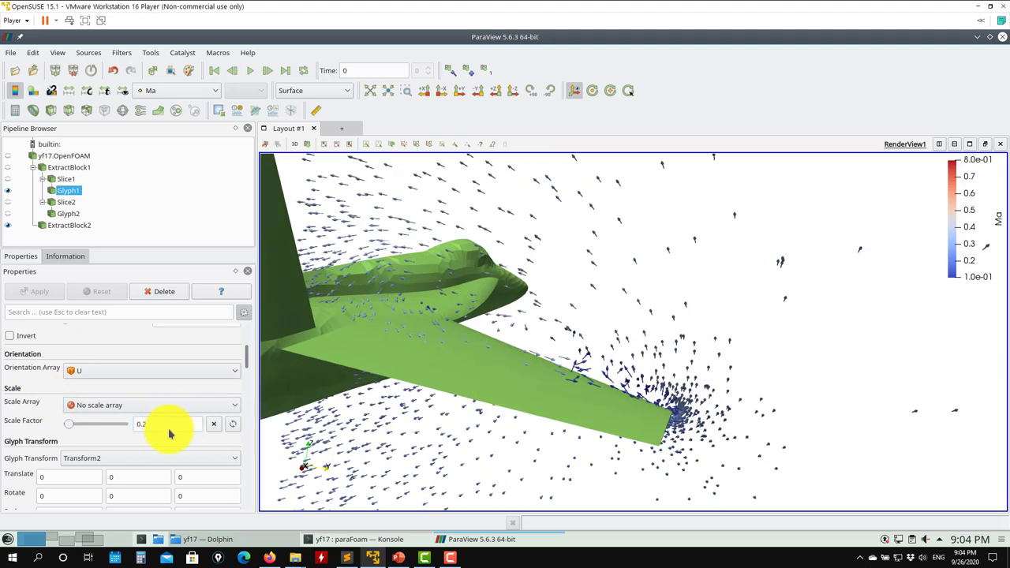
scroll(245, 362, down, 5)
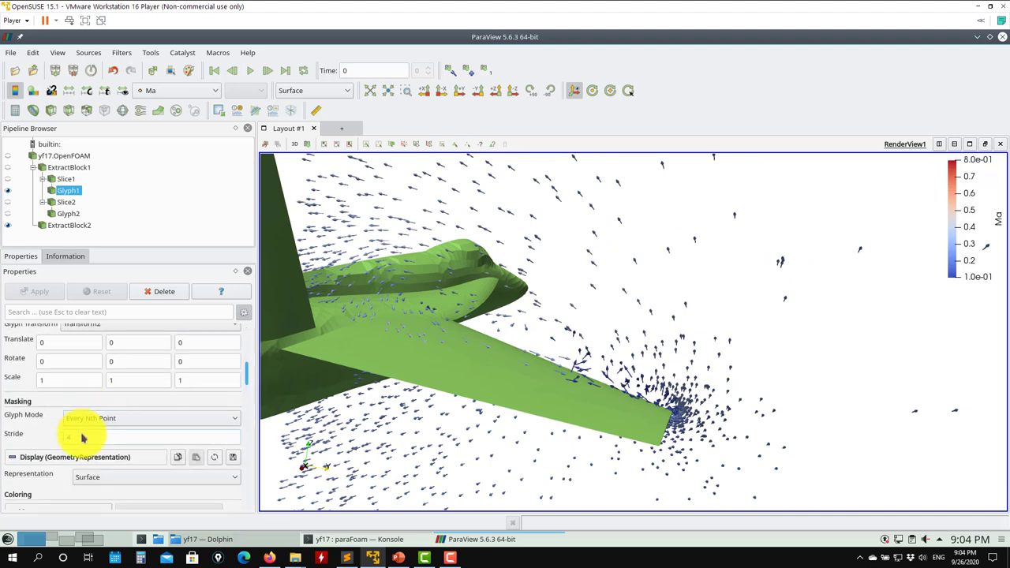
drag(612, 379, 582, 379)
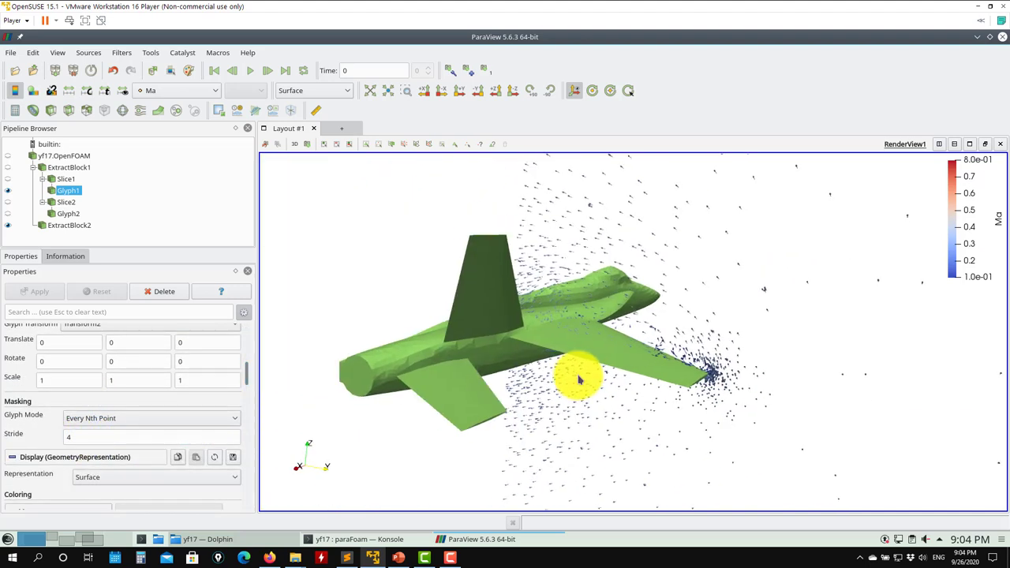
click(217, 421)
click(153, 430)
click(38, 291)
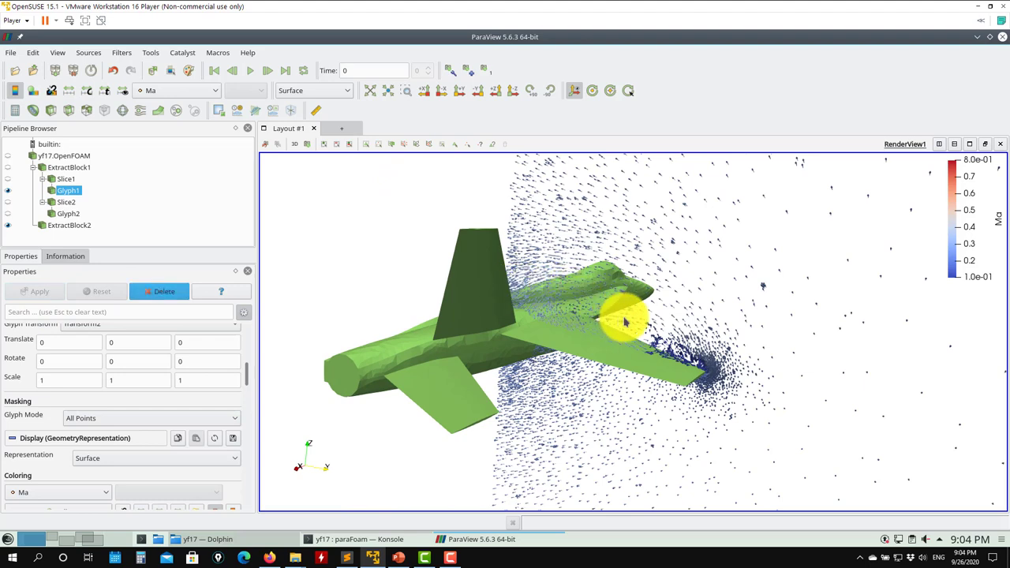
scroll(624, 319, up, 5)
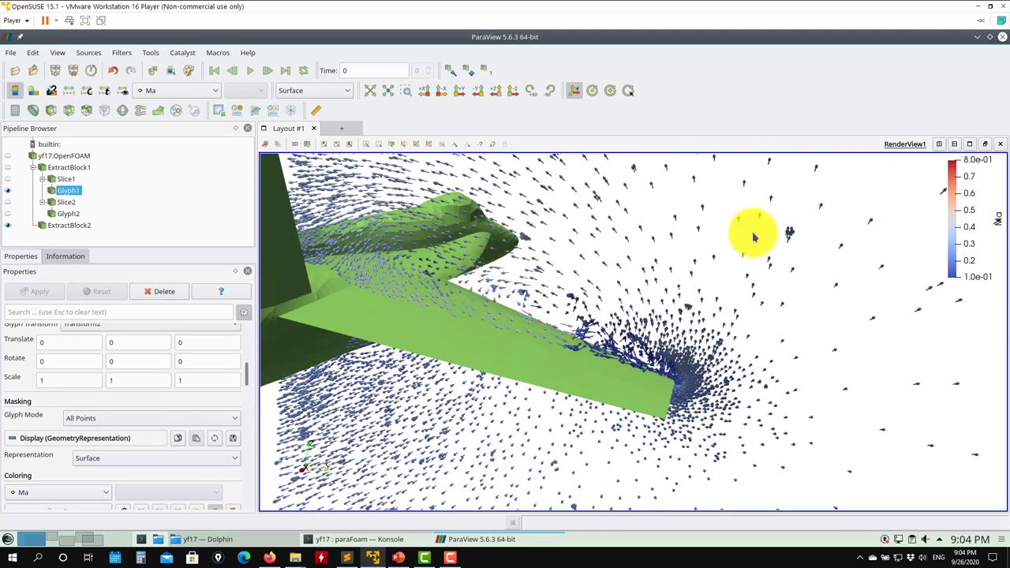
- Restart ParaView from the terminal with paraFoam -builtin and delete the yf17.foam source from the pipeline
click(1003, 36)
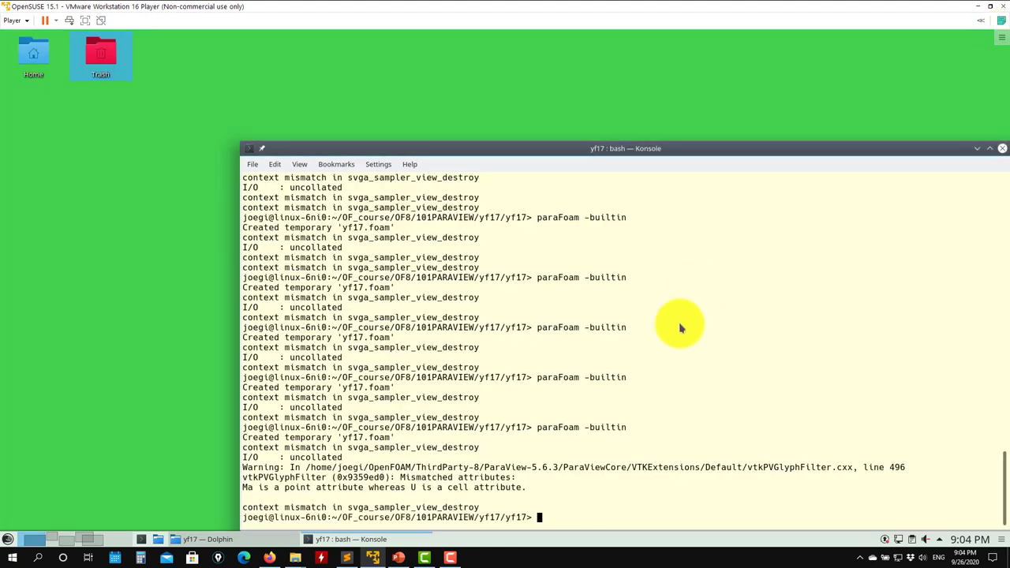
key(Return)
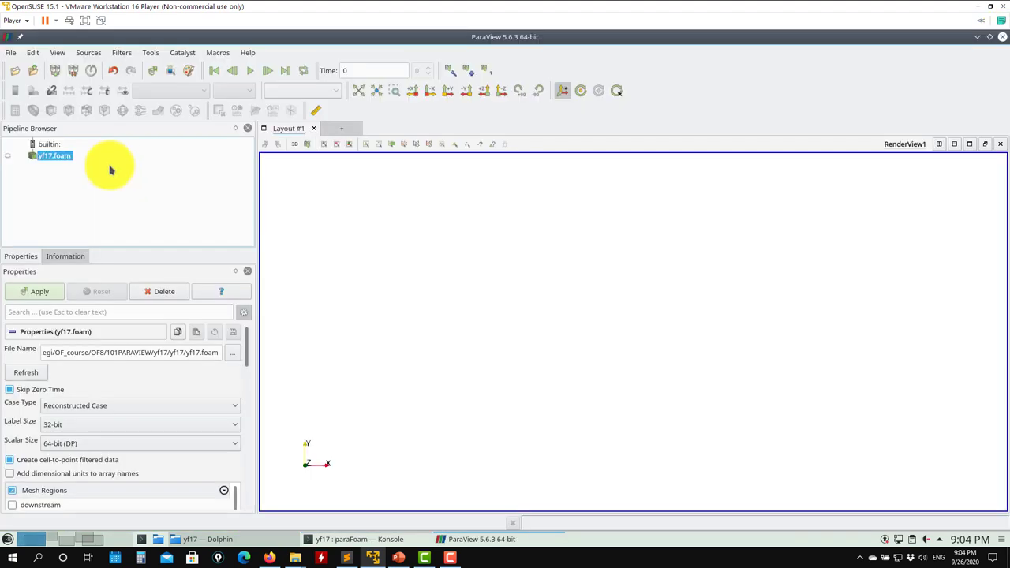
click(144, 294)
- Load the state file vectors2.pvsm from the vectors group, using the file names stored in the state
click(10, 52)
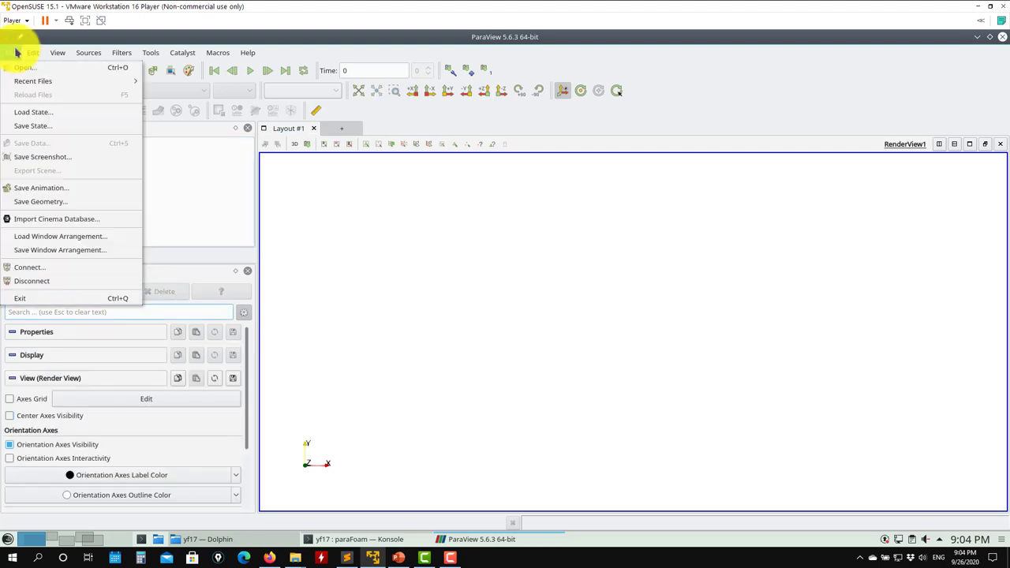
click(23, 112)
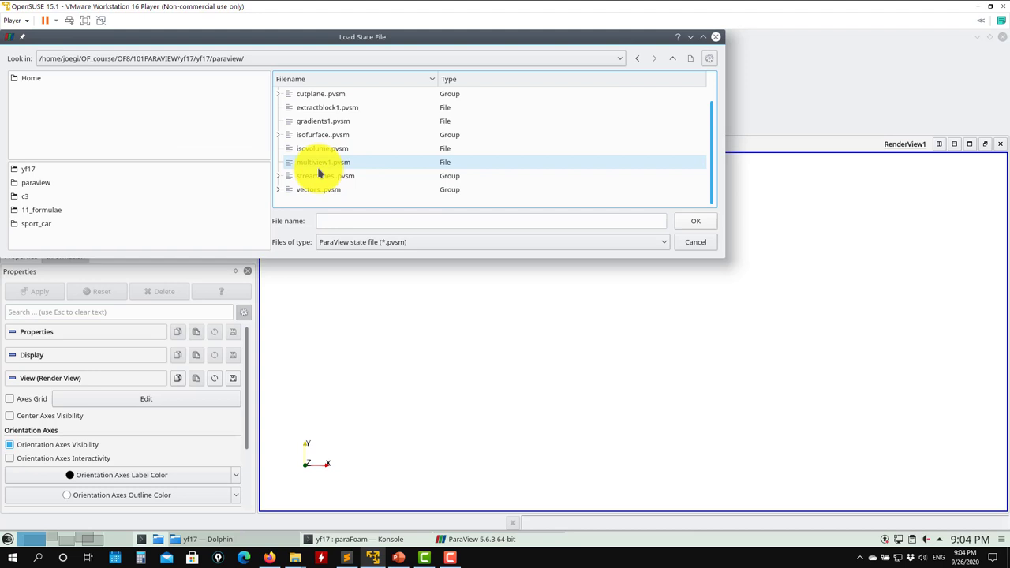
click(280, 190)
scroll(350, 185, down, 1)
click(344, 176)
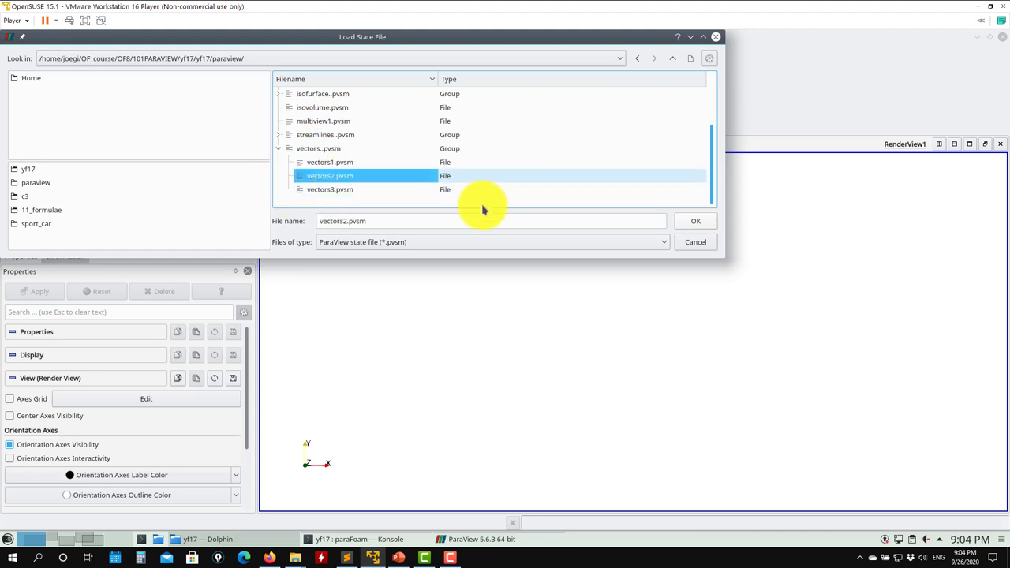
click(692, 221)
click(625, 346)
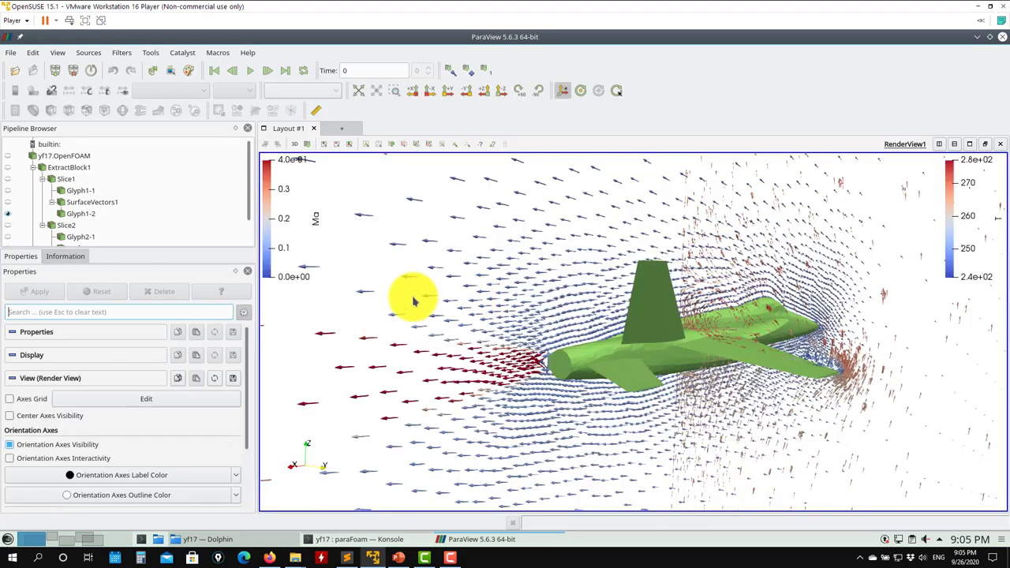
- Inspect the vectors around the aircraft, hide Glyph2-2, and examine the Glyph1-2 arrows around the wing
drag(645, 339, 754, 351)
right_drag(753, 350, 731, 374)
drag(731, 374, 528, 247)
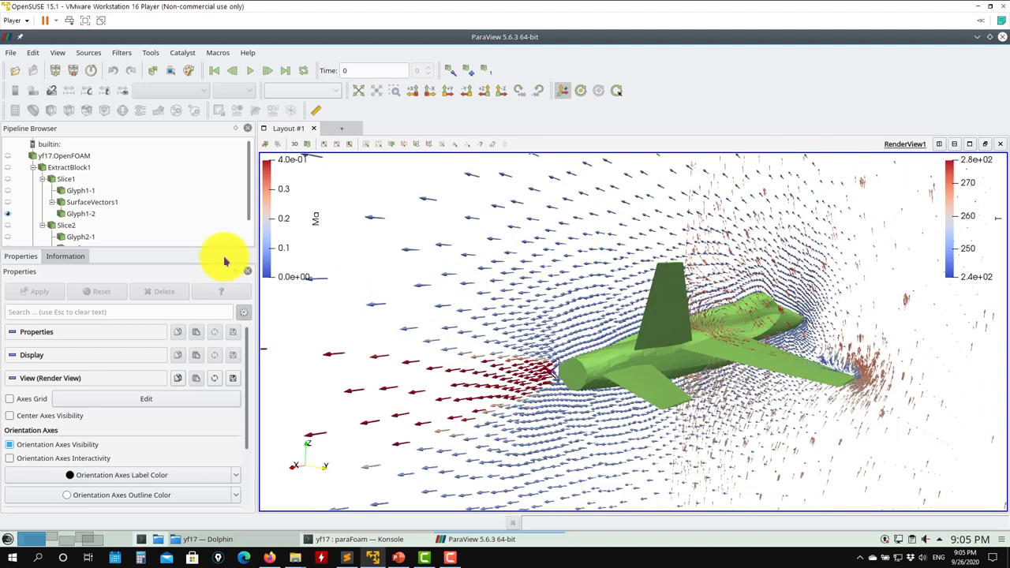
click(9, 214)
click(10, 214)
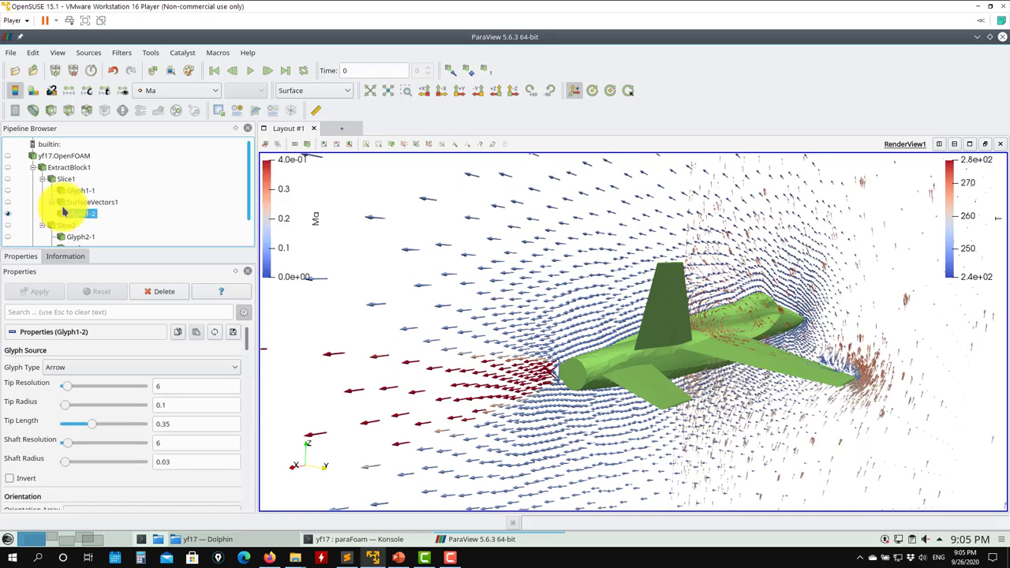
scroll(59, 211, down, 1)
click(10, 232)
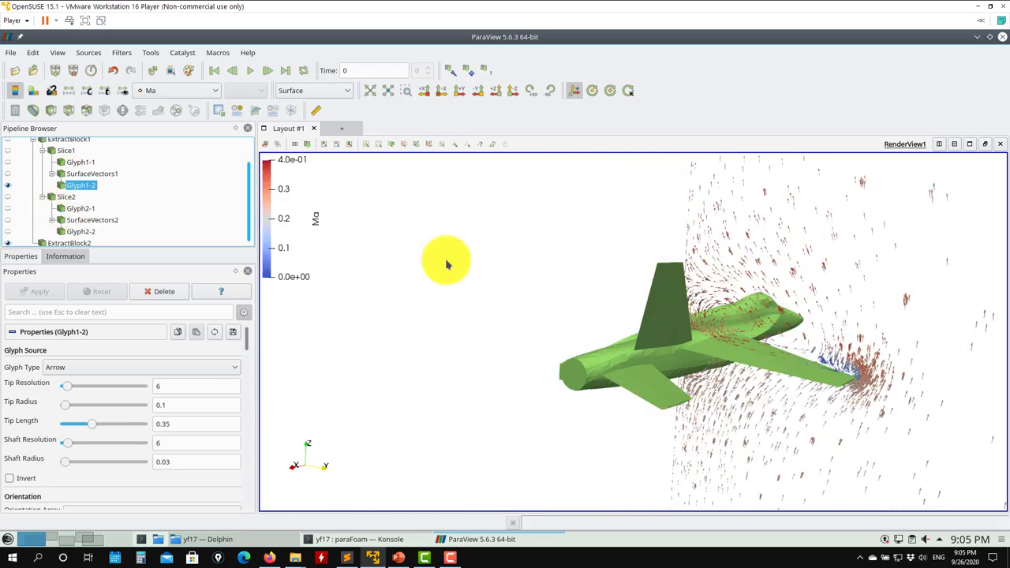
drag(445, 264, 545, 304)
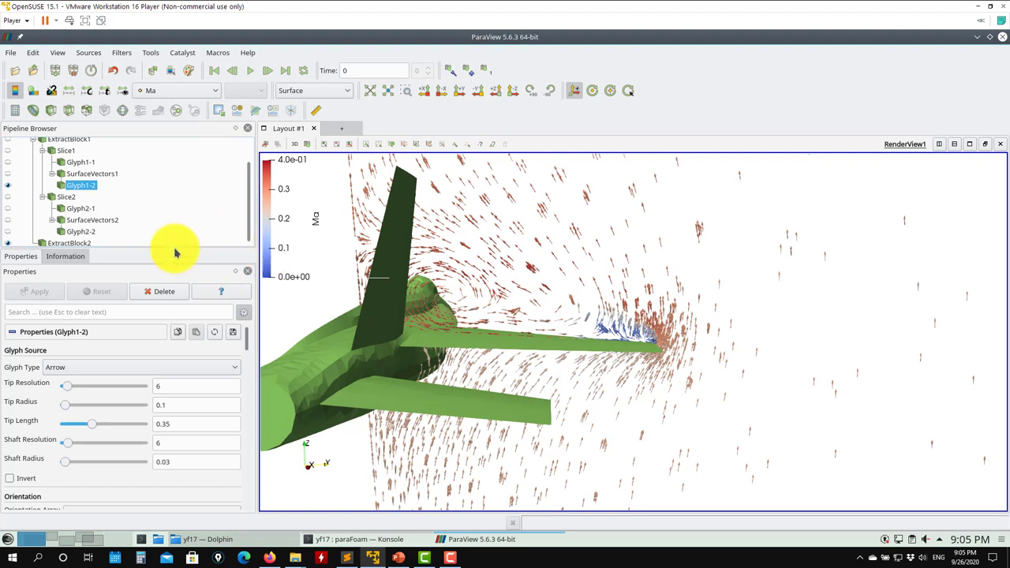
- Hide Glyph1-2 and show the Slice1 plane instead
scroll(65, 212, up, 1)
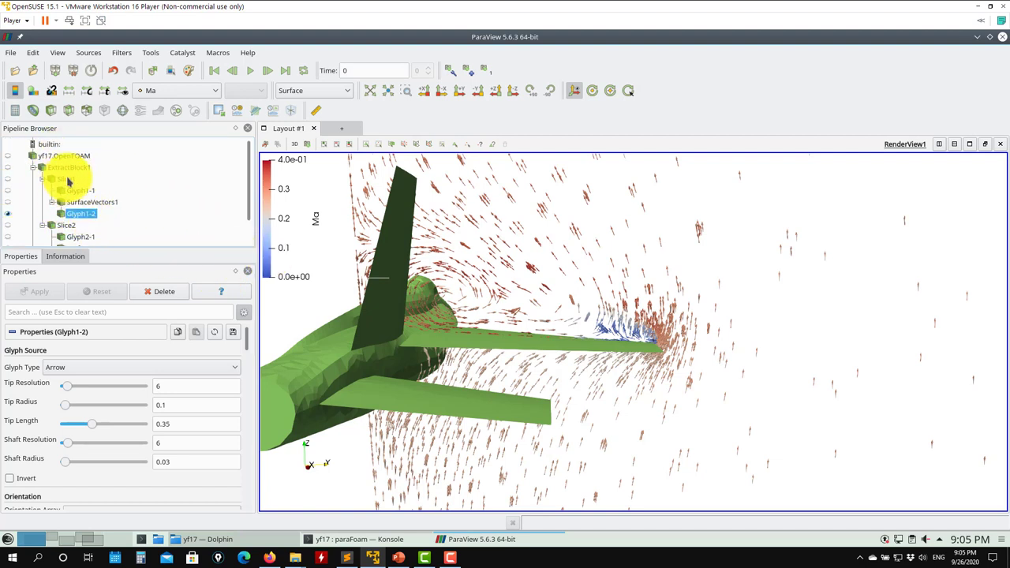
click(68, 181)
click(10, 210)
click(8, 180)
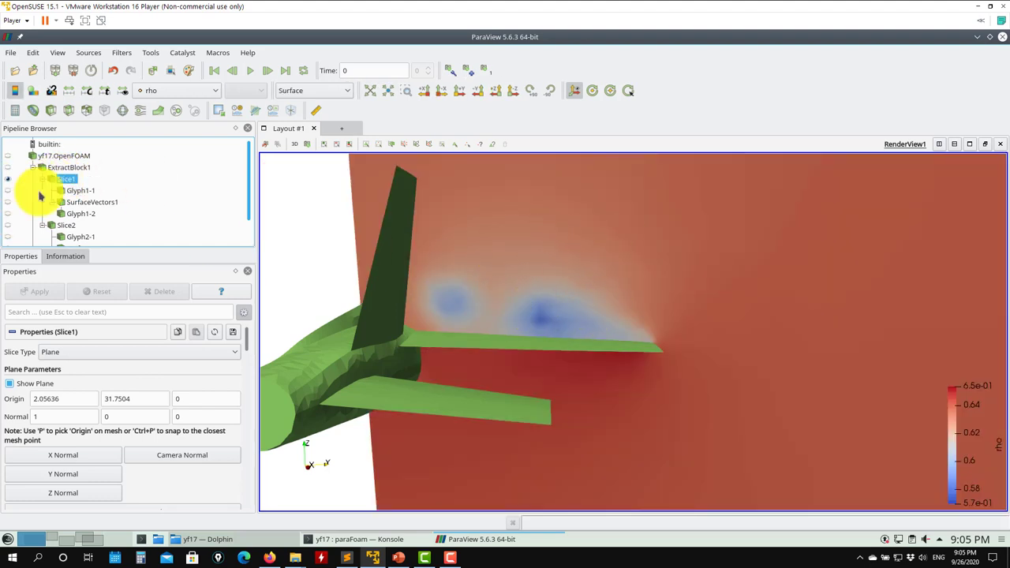
- Show Glyph1-1 in place of Slice1 and review its glyph transform and masking properties
click(9, 191)
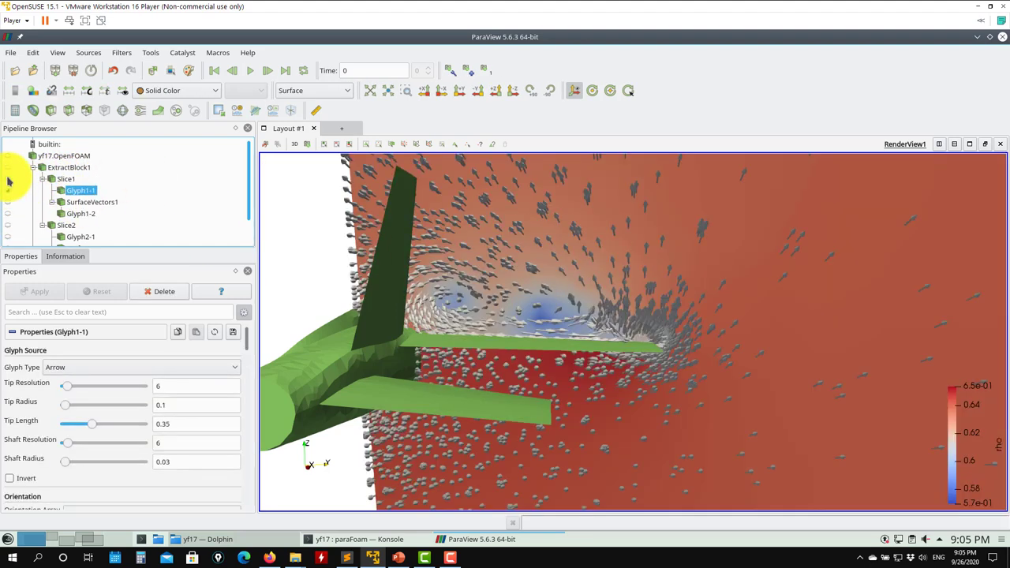
click(8, 179)
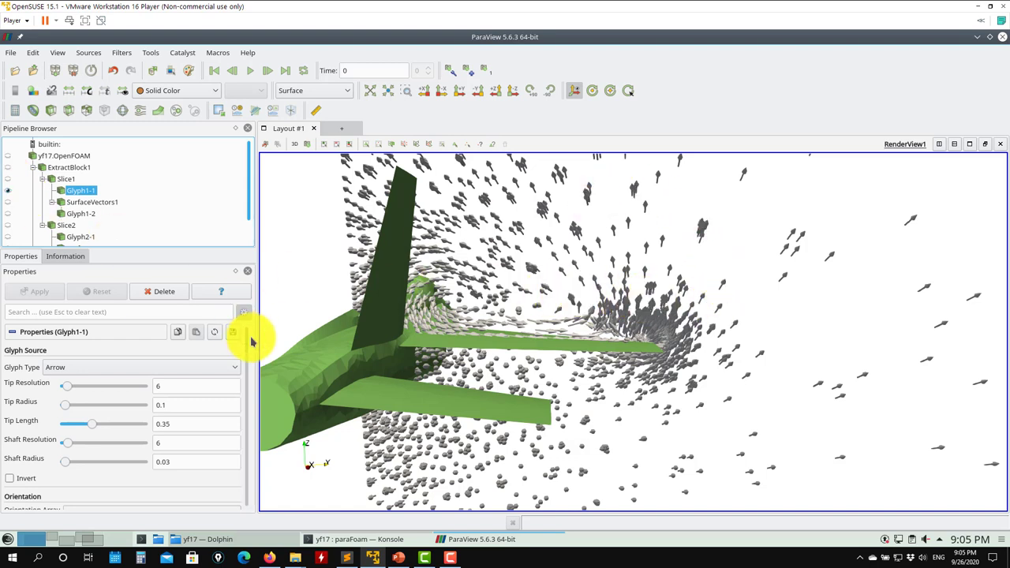
scroll(249, 349, down, 10)
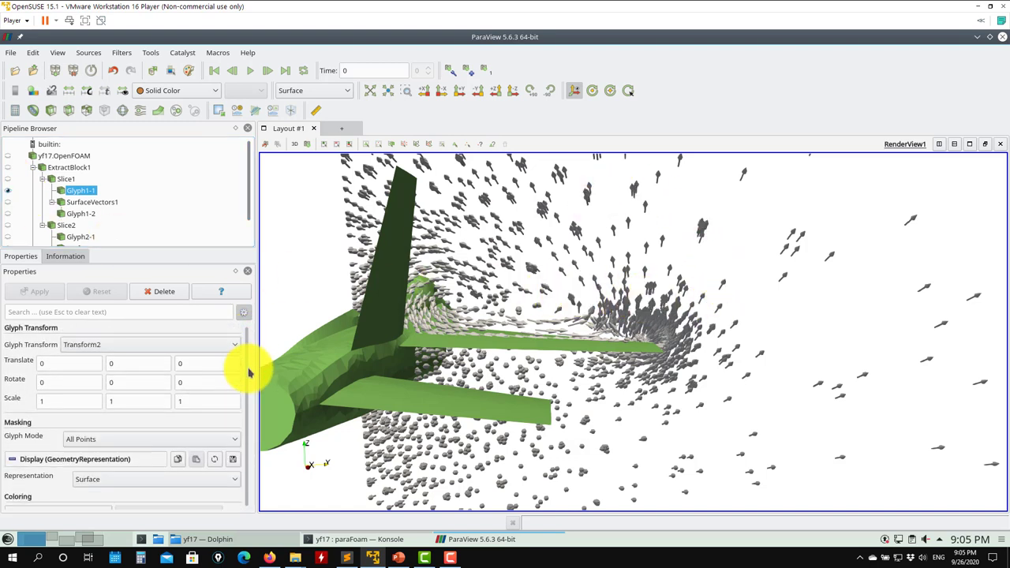
scroll(248, 383, down, 4)
scroll(251, 371, up, 14)
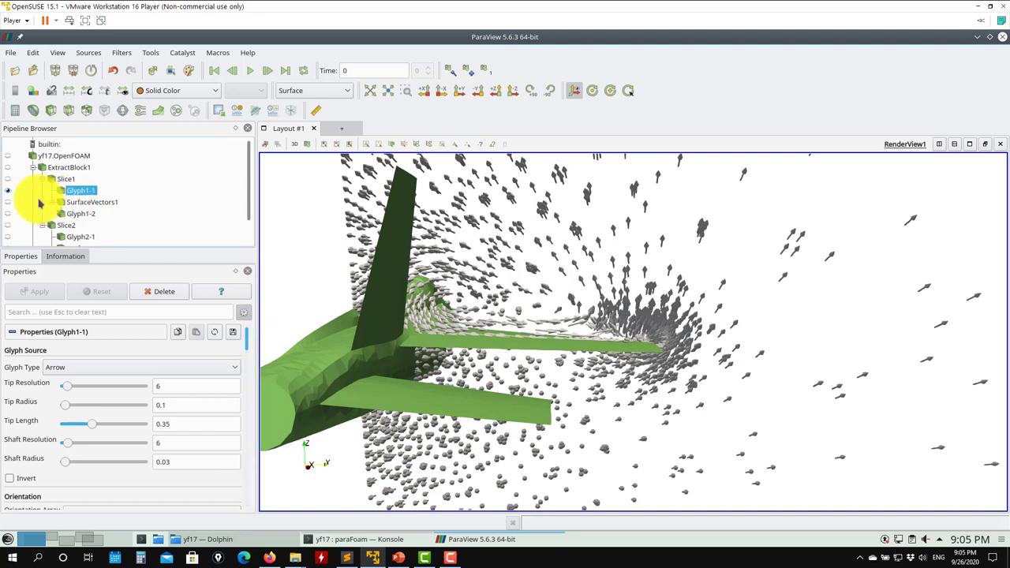
- Hide Glyph1-1, show Slice1 again, and find the Surface Vectors filter among the available filters
click(8, 190)
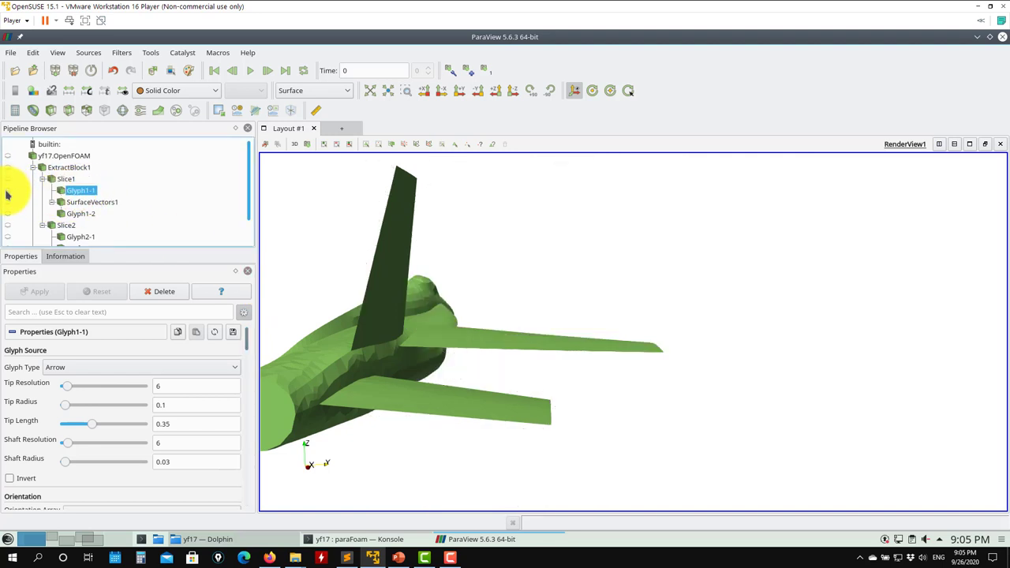
click(10, 179)
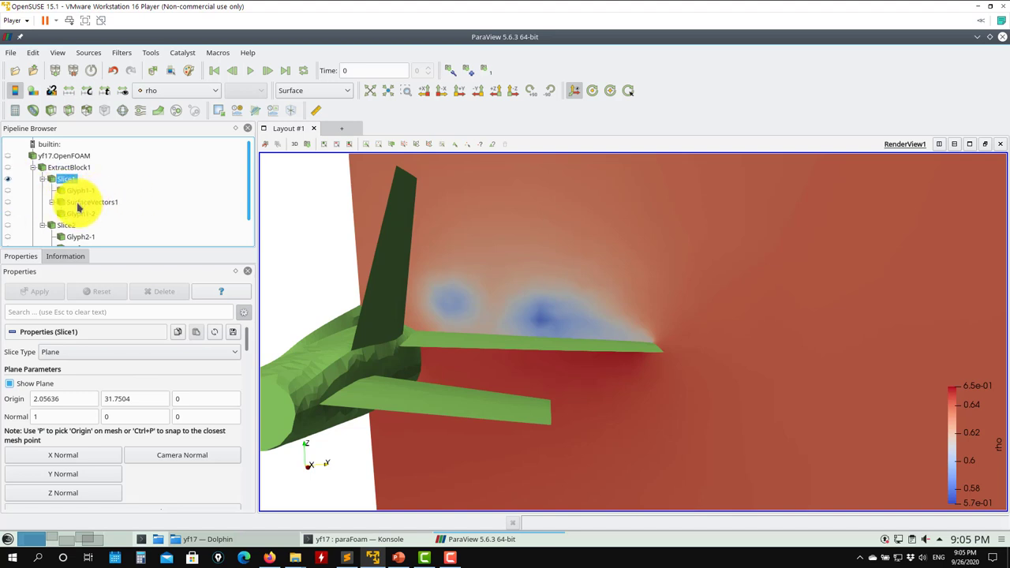
click(126, 54)
mouse_move(153, 117)
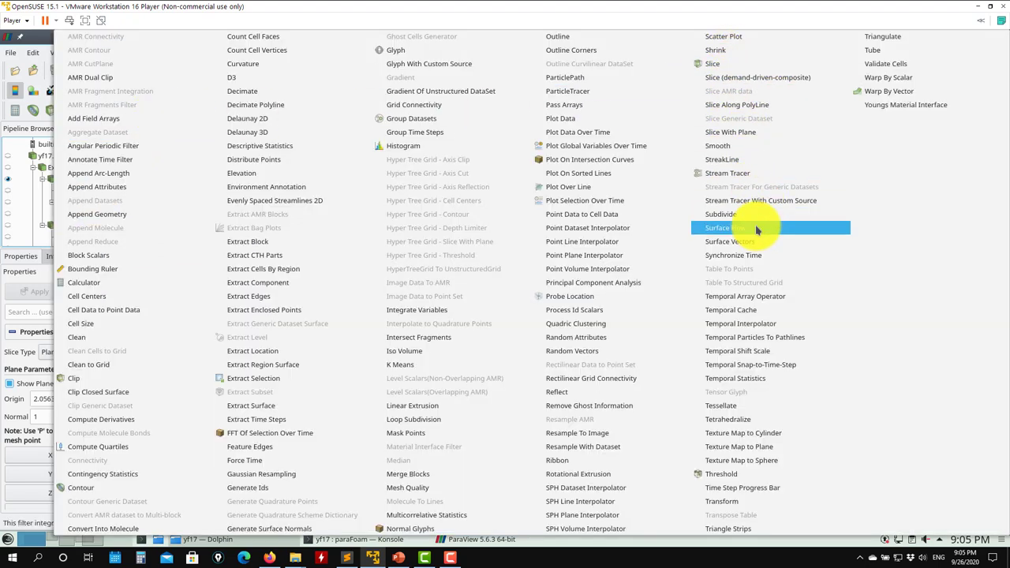
click(47, 71)
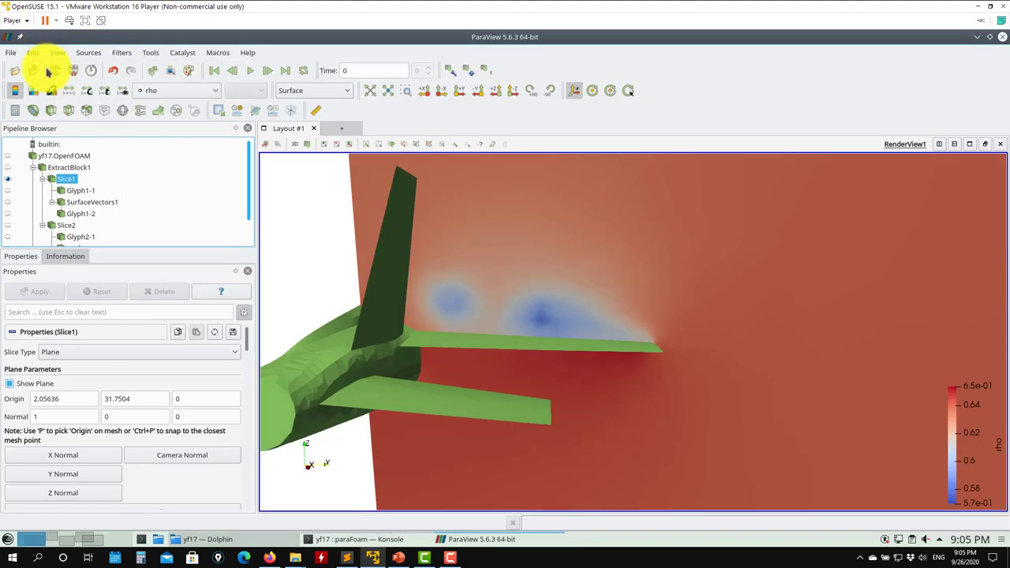
- Show SurfaceVectors1 in place of Slice1 and review its constraint mode options, keeping Parallel
click(94, 202)
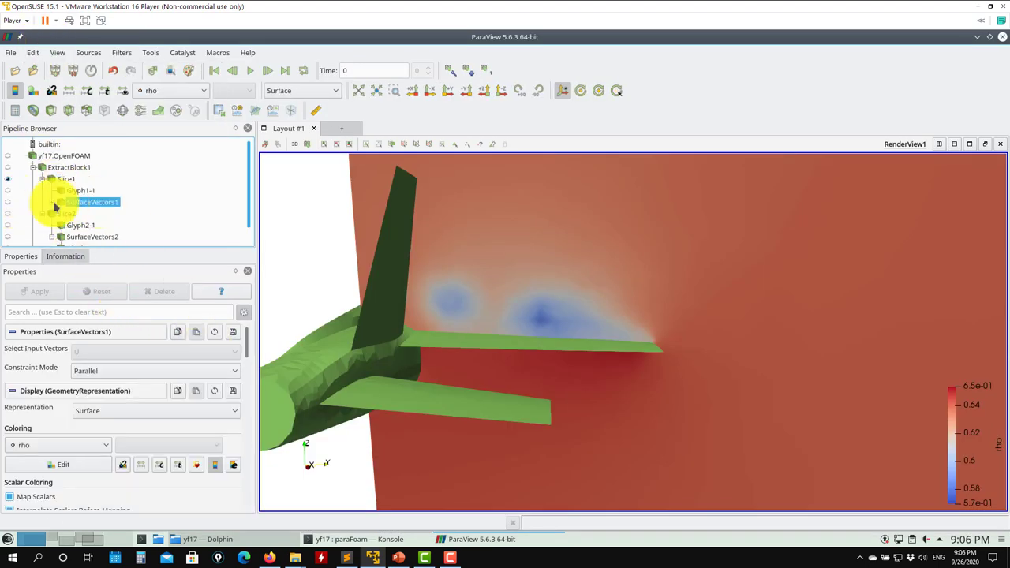
click(8, 202)
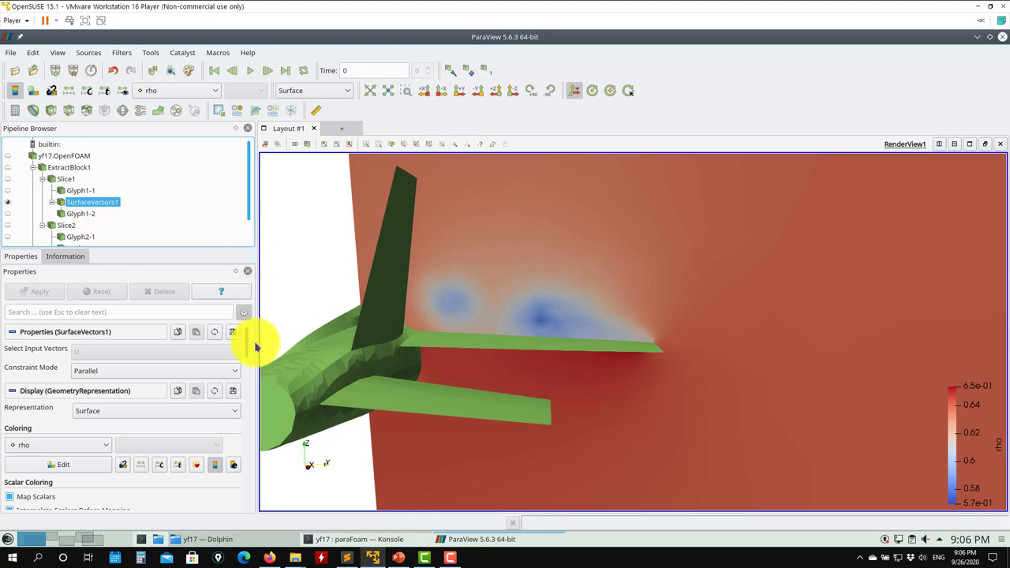
scroll(245, 343, down, 3)
scroll(253, 320, up, 3)
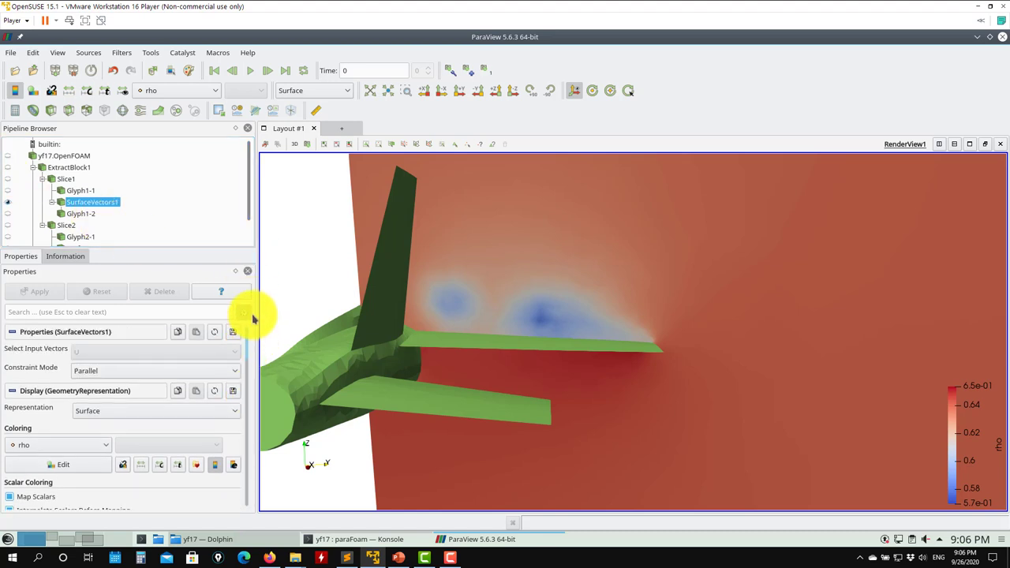
click(102, 371)
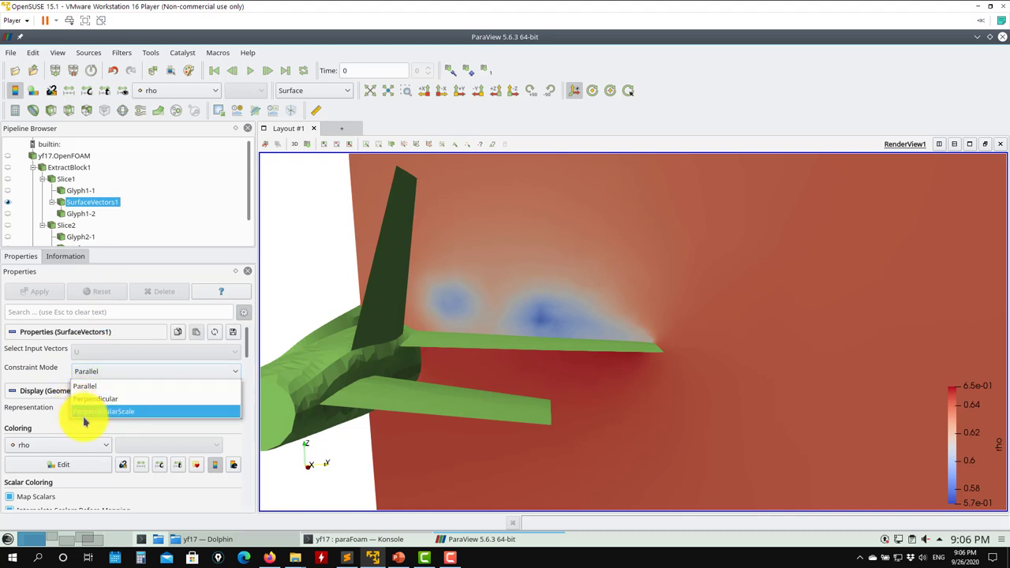
click(79, 386)
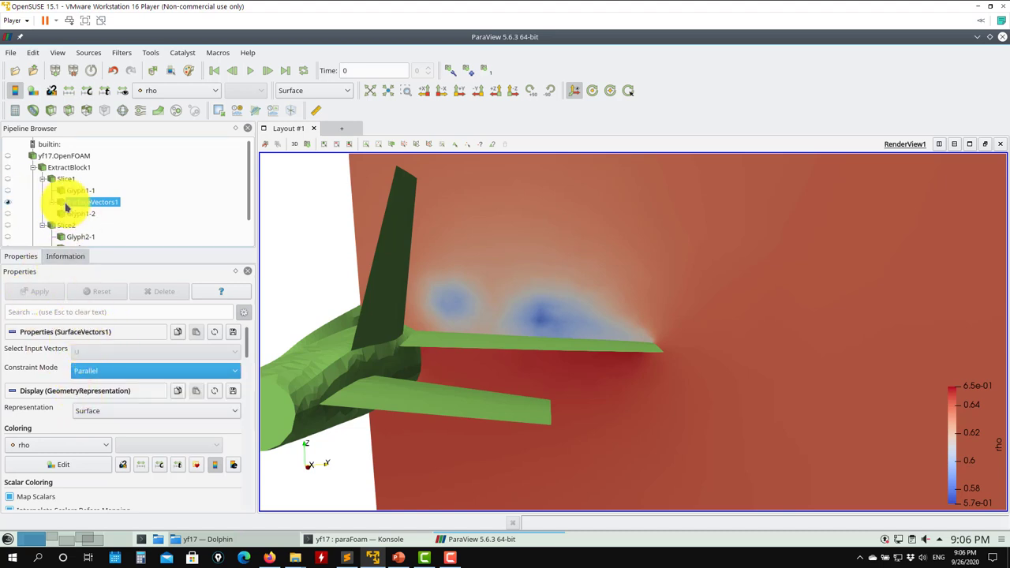
- Show Glyph1-2, the arrows built on the surface vectors, and hide SurfaceVectors1
click(8, 213)
click(56, 211)
click(9, 203)
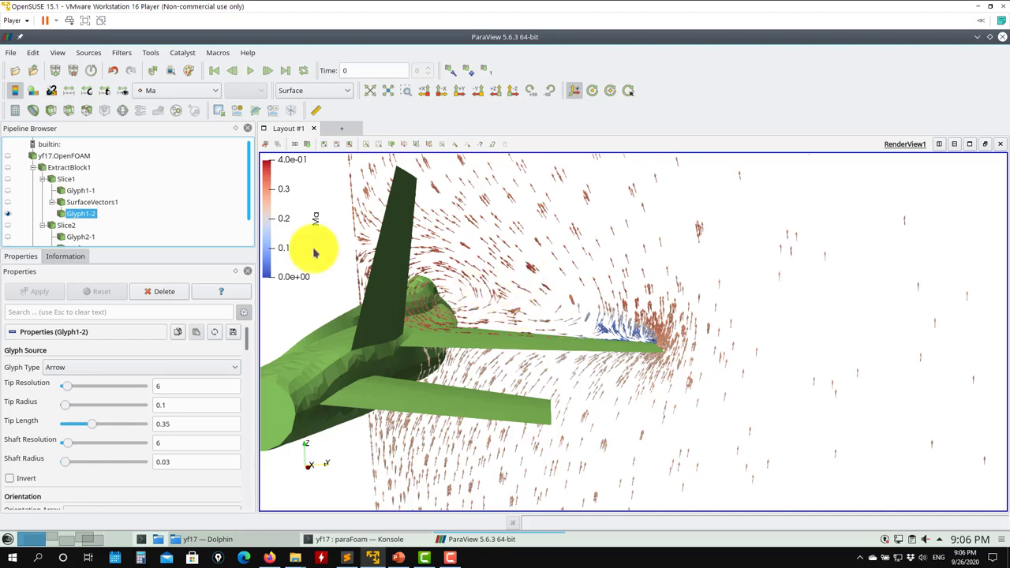
- Display Glyph1-1 together with Glyph1-2 to compare arrow directions at the wingtip, and hide Glyph1-1 again
click(9, 191)
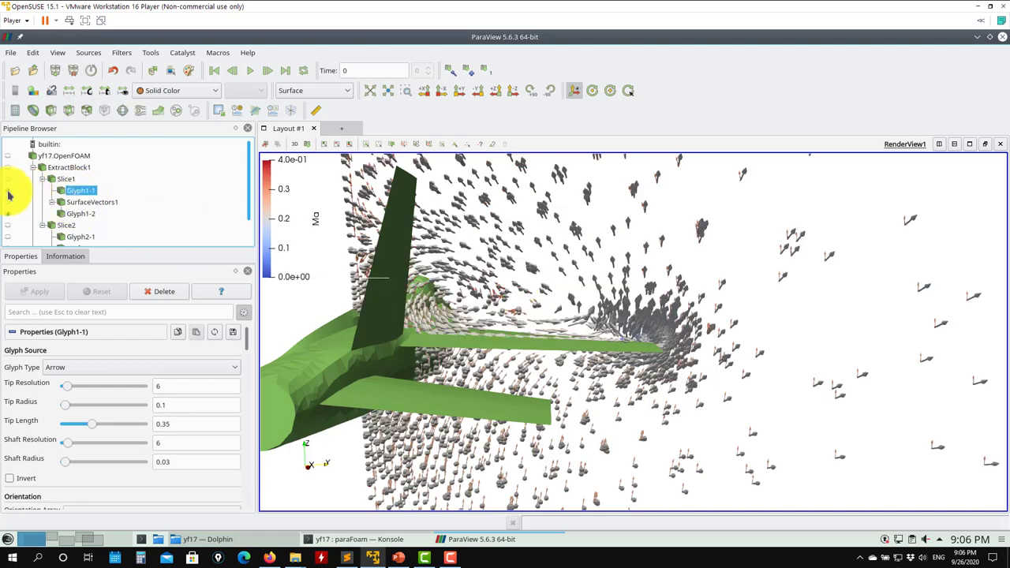
drag(464, 265, 466, 295)
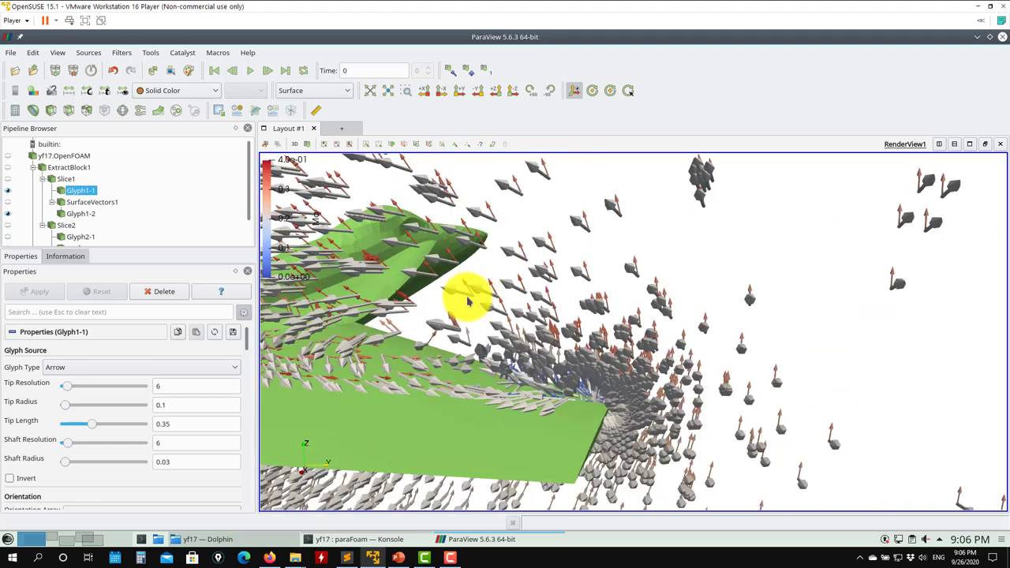
click(8, 191)
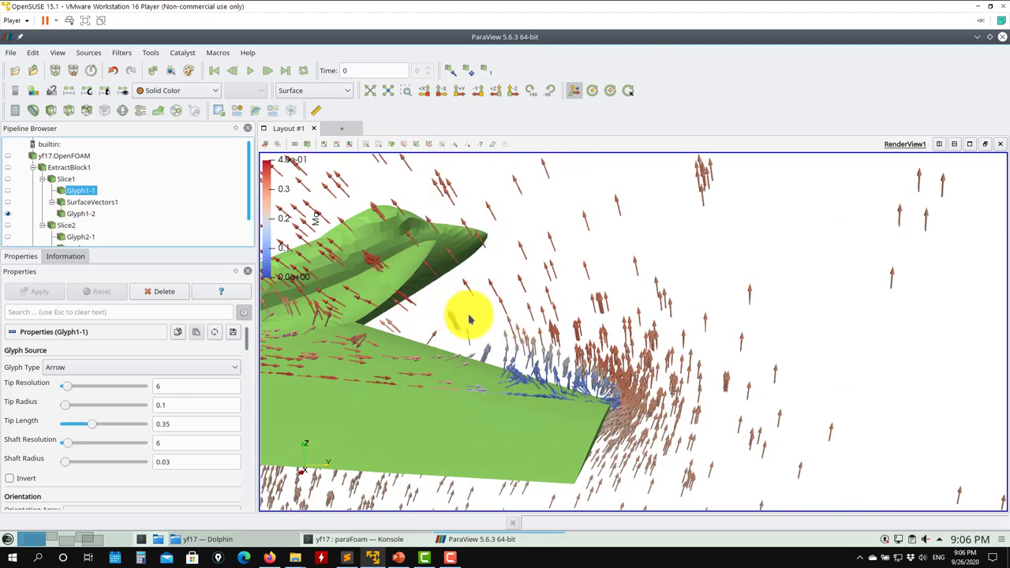
drag(467, 315, 604, 332)
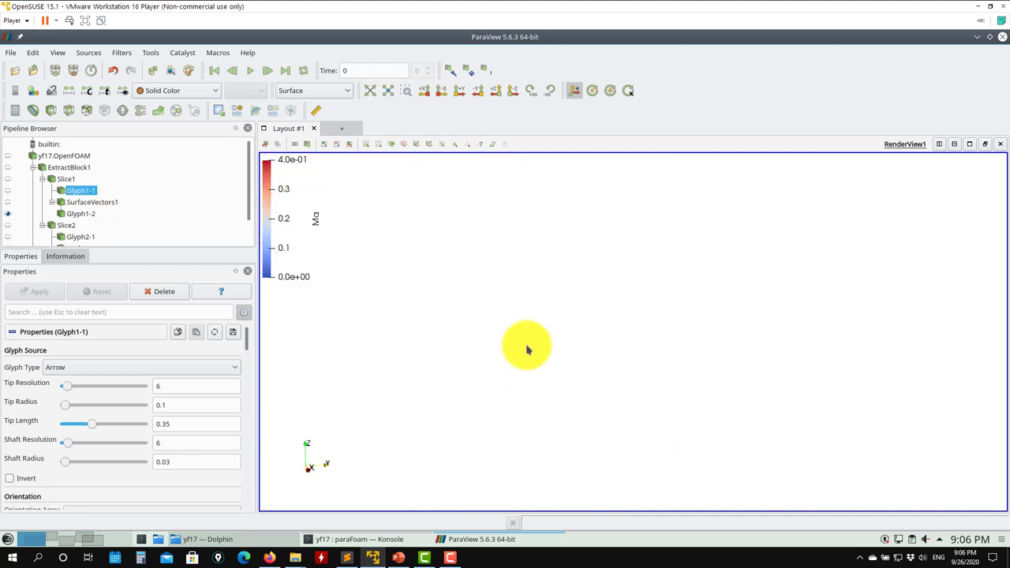
scroll(41, 237, down, 1)
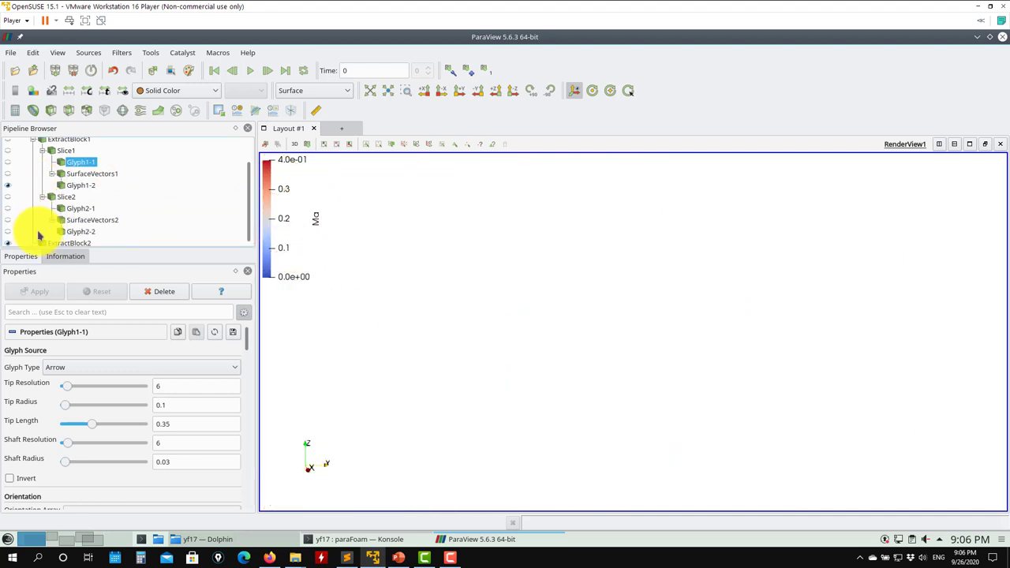
- Close ParaView, relaunch it from the terminal with paraFoam -builtin, and delete the yf17.foam source
click(1003, 37)
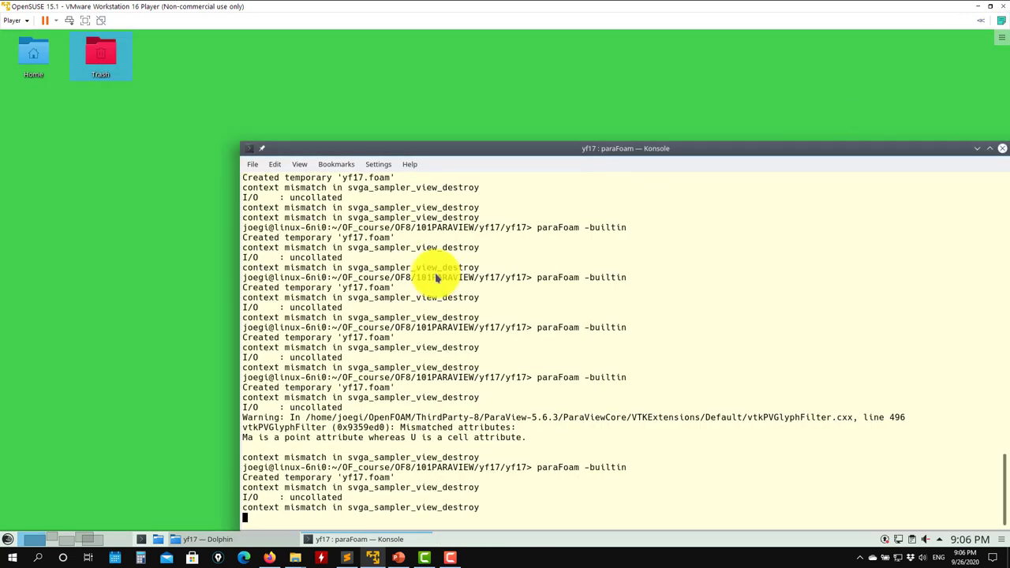
key(Up)
key(Return)
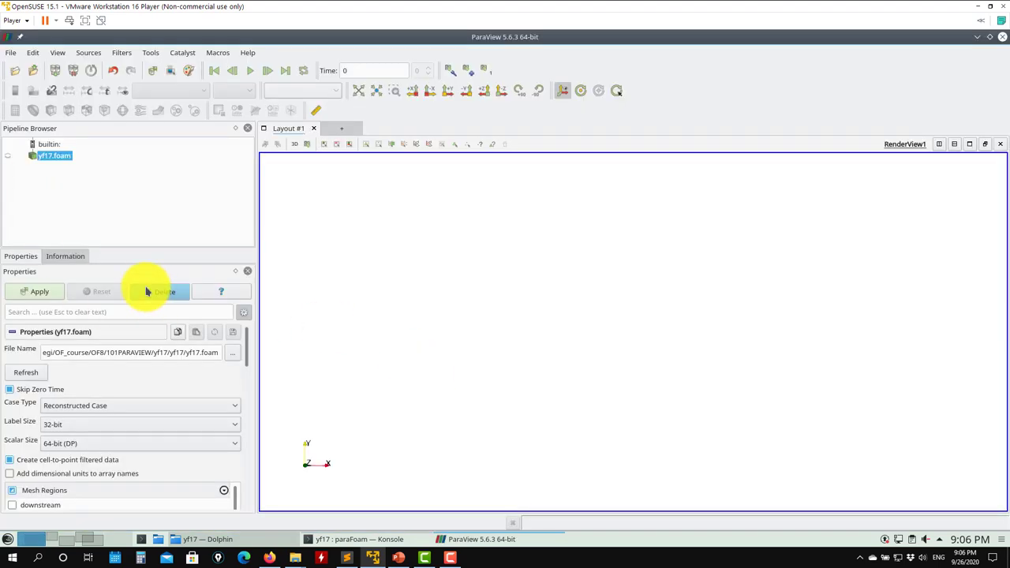
click(151, 291)
- Load the vectors3.pvsm state file from the case's paraview folder, using the file names from the state
click(4, 53)
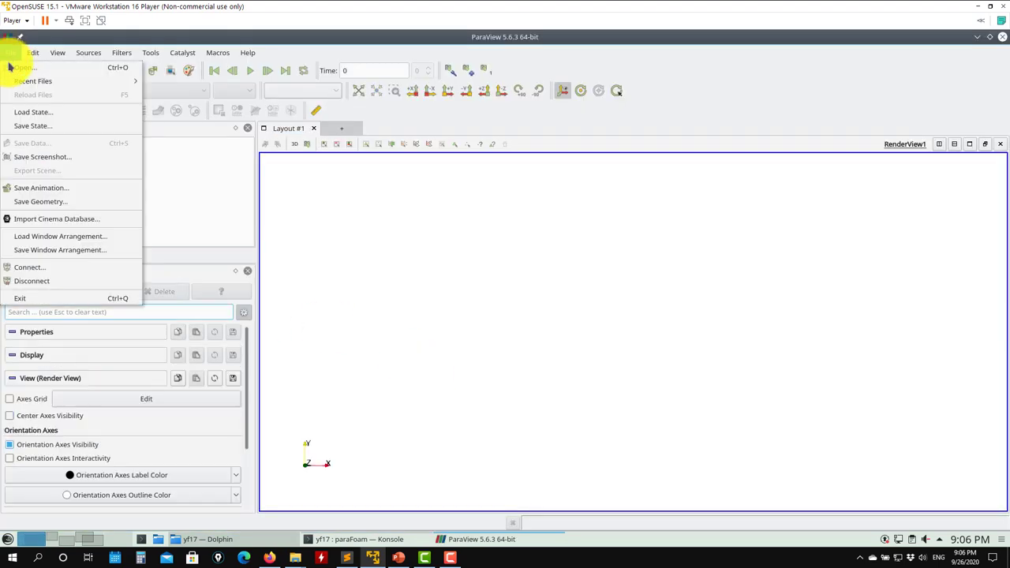
click(43, 113)
double_click(306, 175)
scroll(349, 161, down, 1)
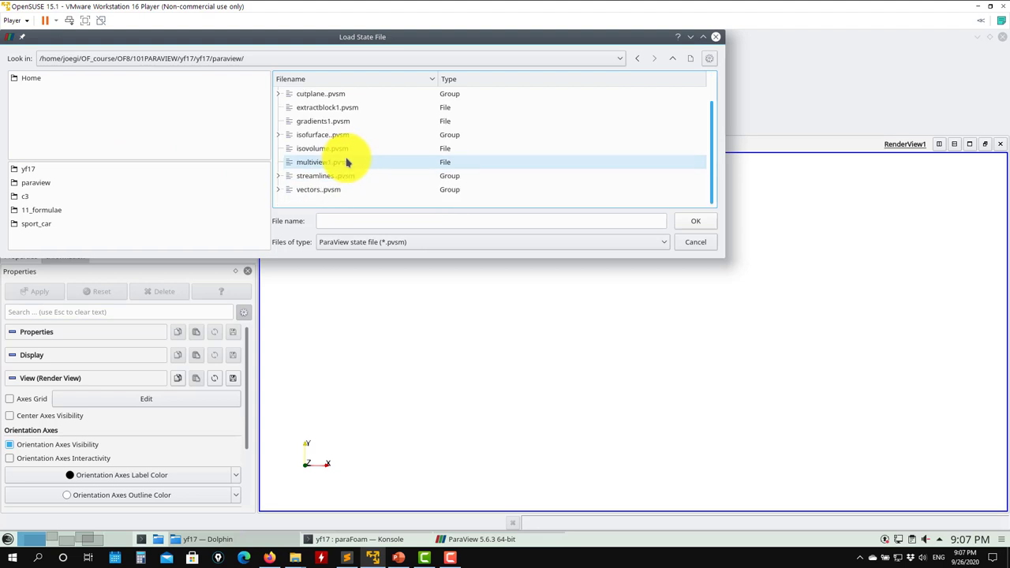
click(279, 189)
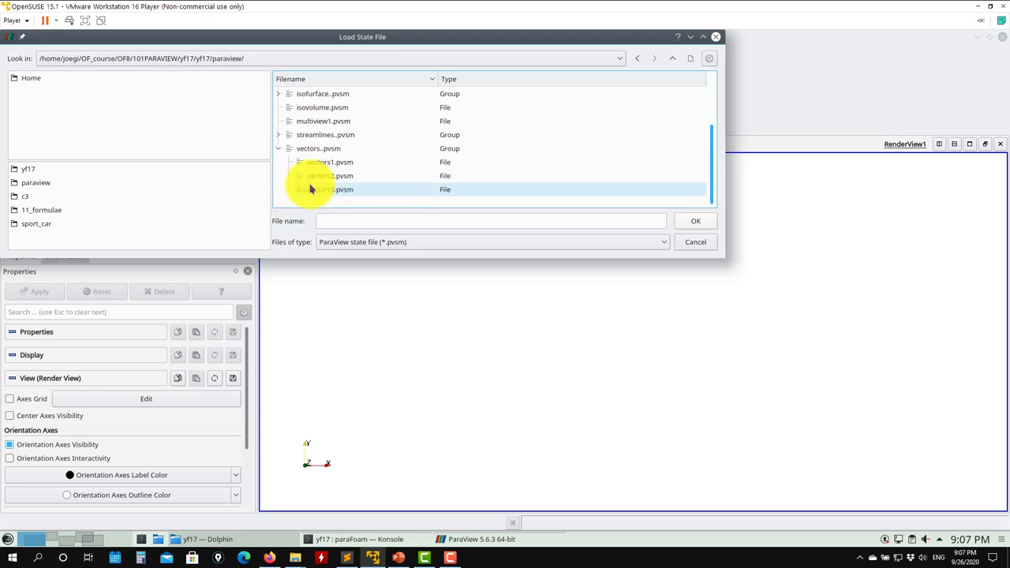
click(695, 221)
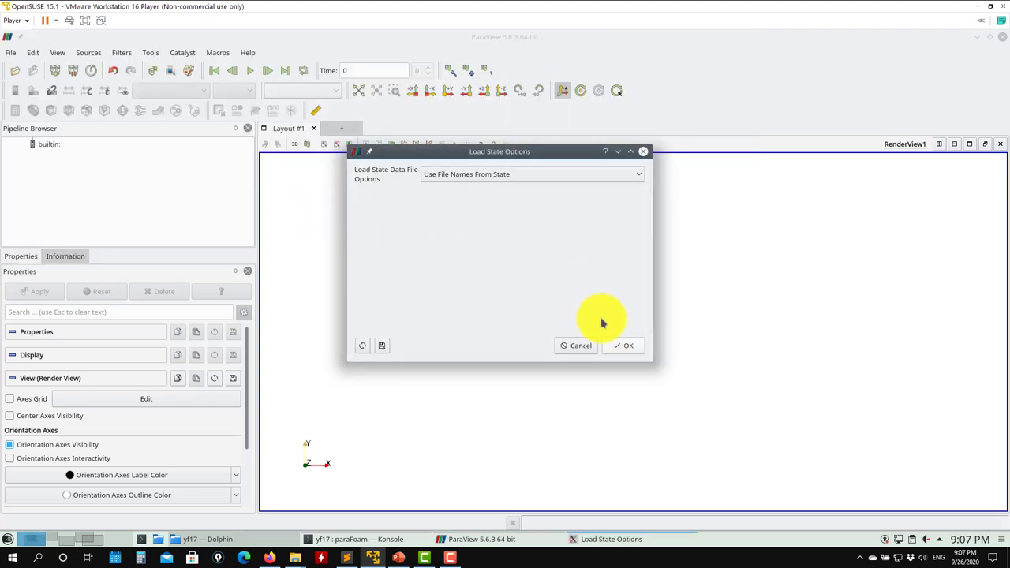
click(626, 345)
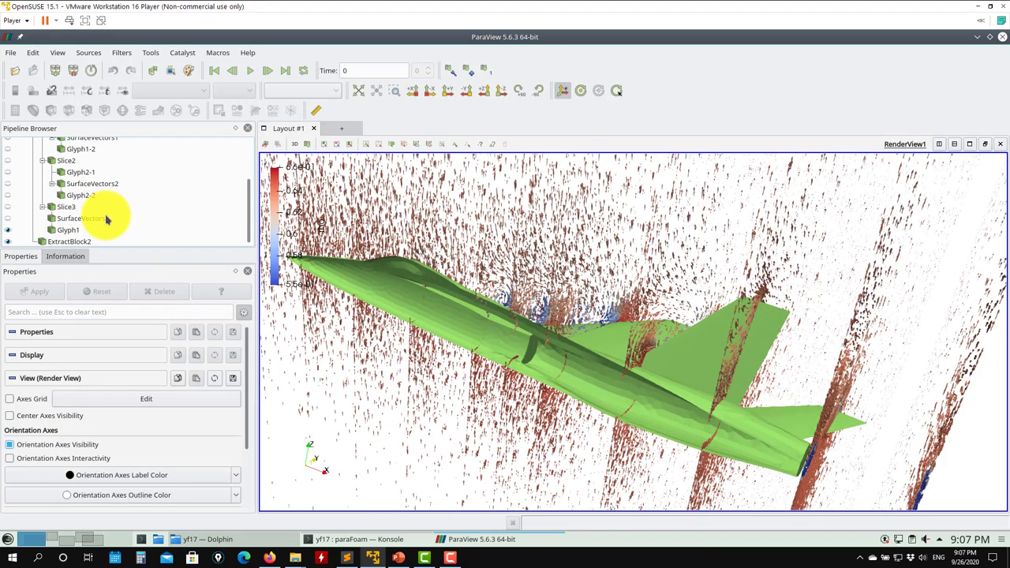
- Review the Glyph1 arrow settings and the Slice3 plane parameters, expanding Slice3's branch in the pipeline
click(8, 229)
click(41, 228)
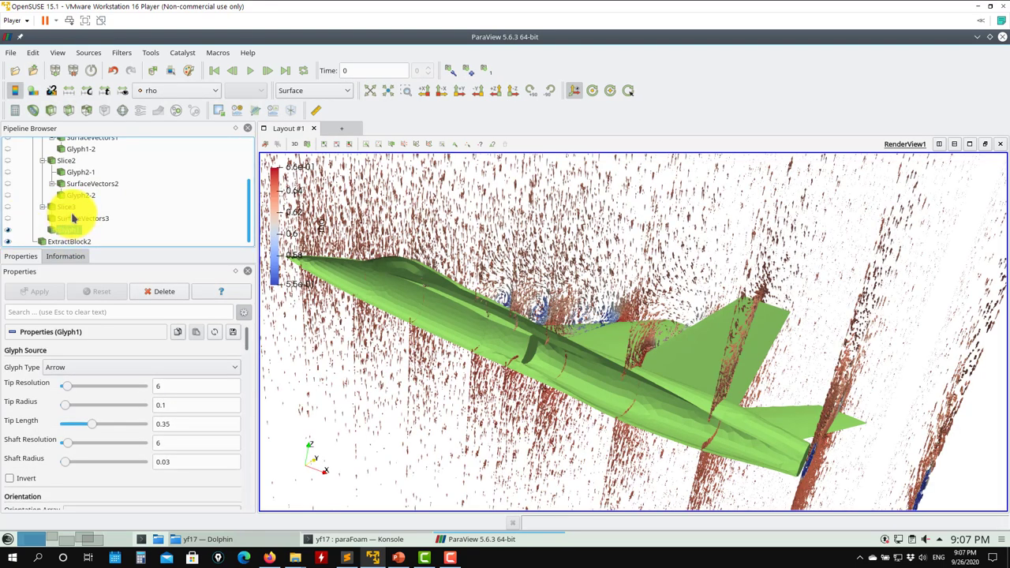
double_click(68, 209)
scroll(252, 356, down, 10)
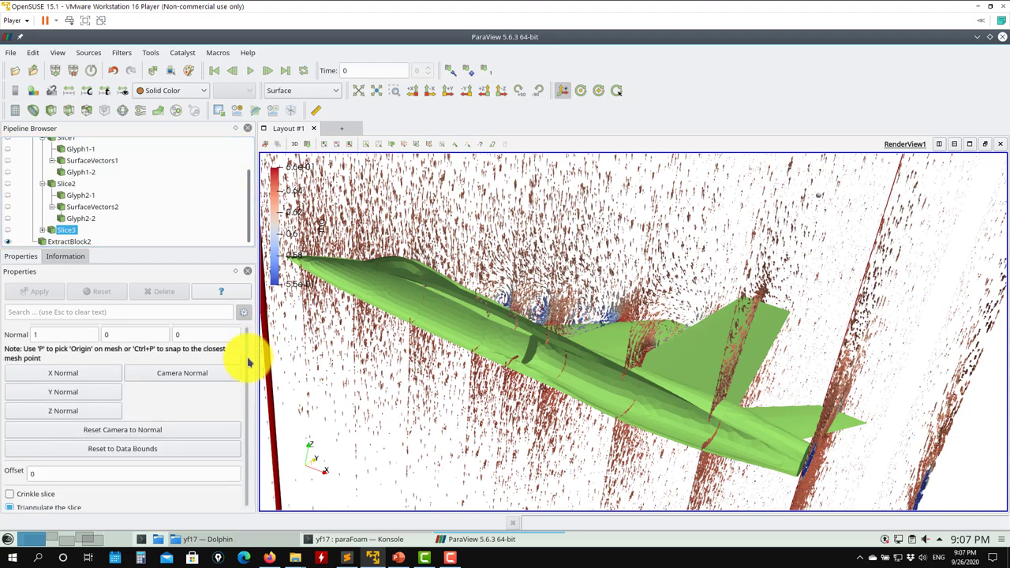
scroll(245, 331, up, 9)
scroll(241, 318, up, 1)
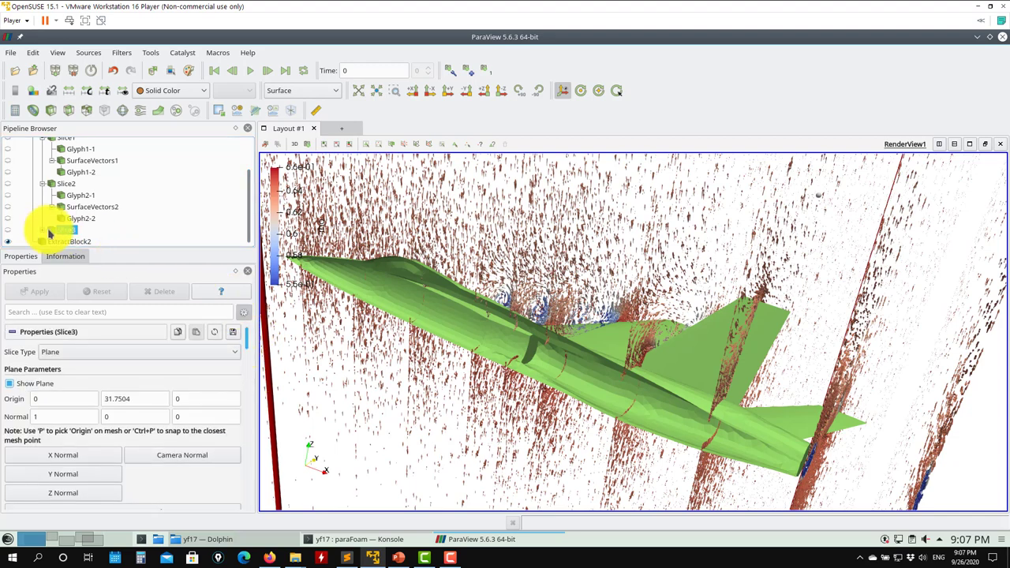
click(8, 230)
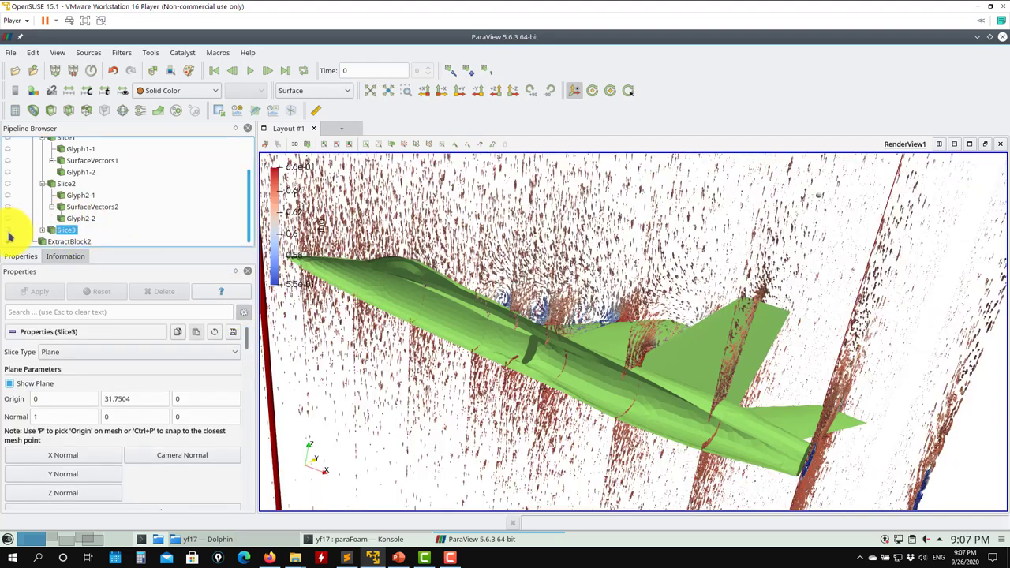
click(45, 231)
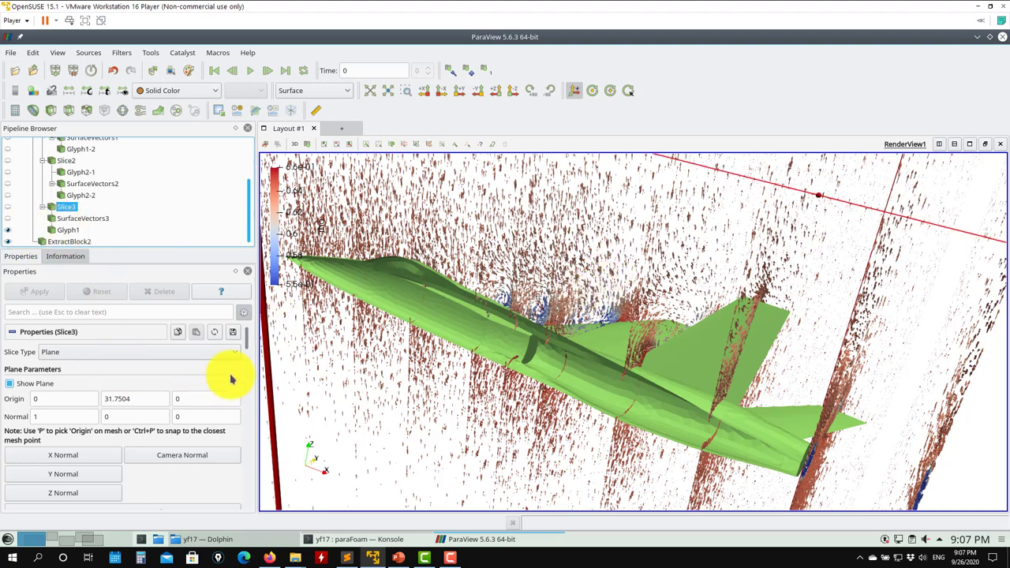
- Hide Slice3's plane widget and inspect the in-plane arrows around the aircraft's tail and wings
click(10, 384)
drag(481, 349, 654, 315)
scroll(526, 309, up, 5)
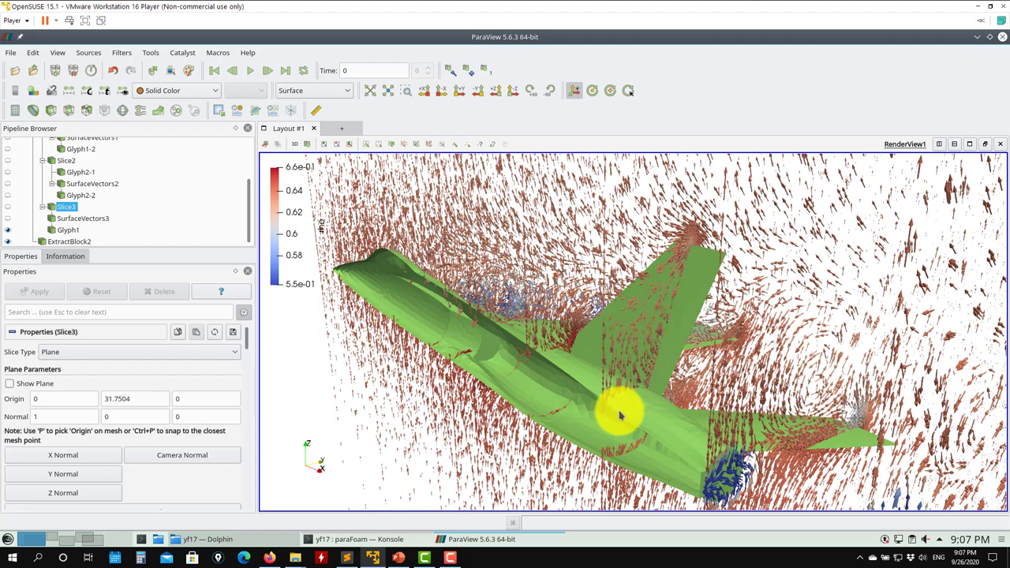
scroll(614, 410, down, 5)
- Close ParaView and open the case's paraview folder in Dolphin to see the saved state files
click(998, 42)
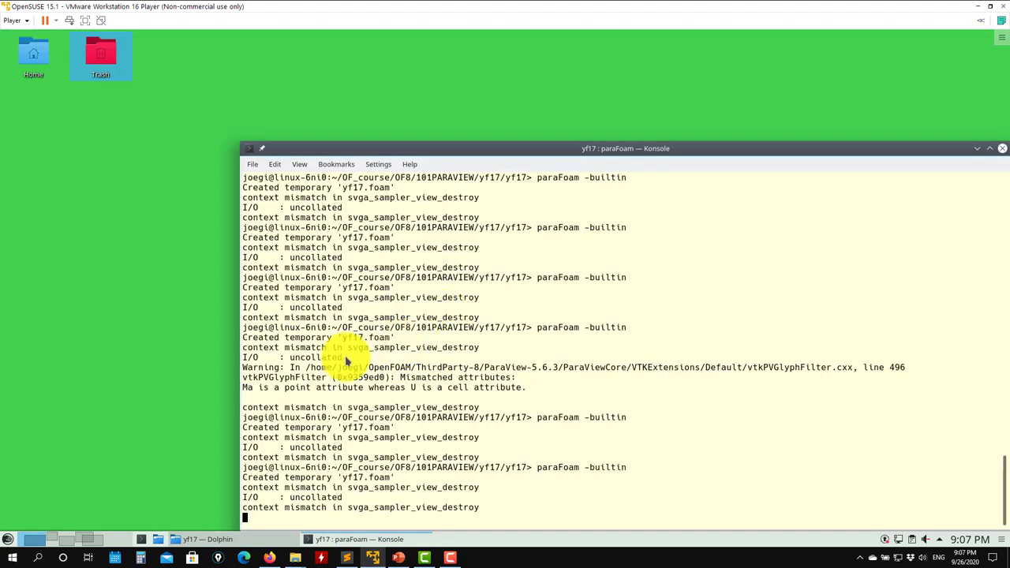
click(207, 539)
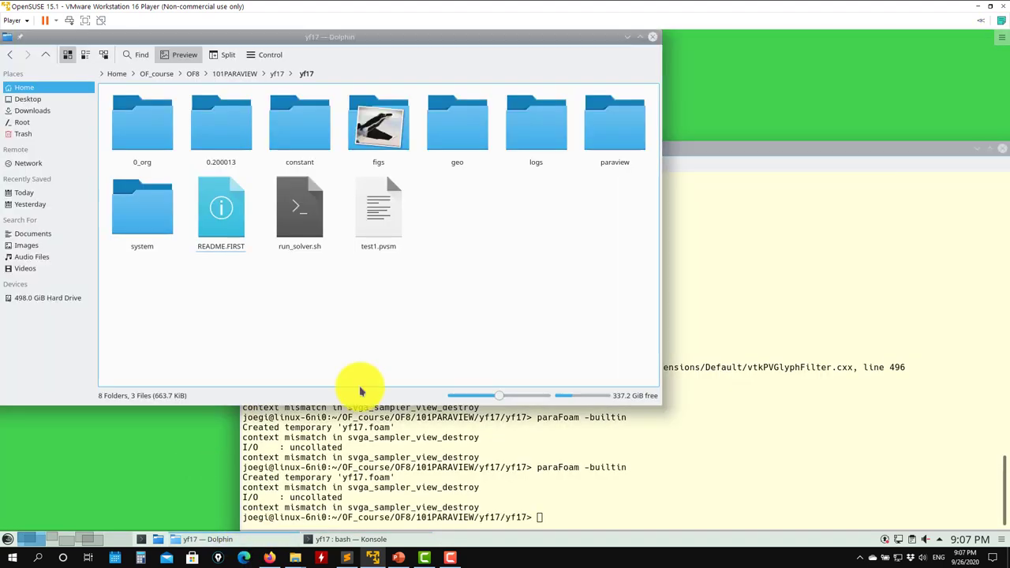
click(610, 138)
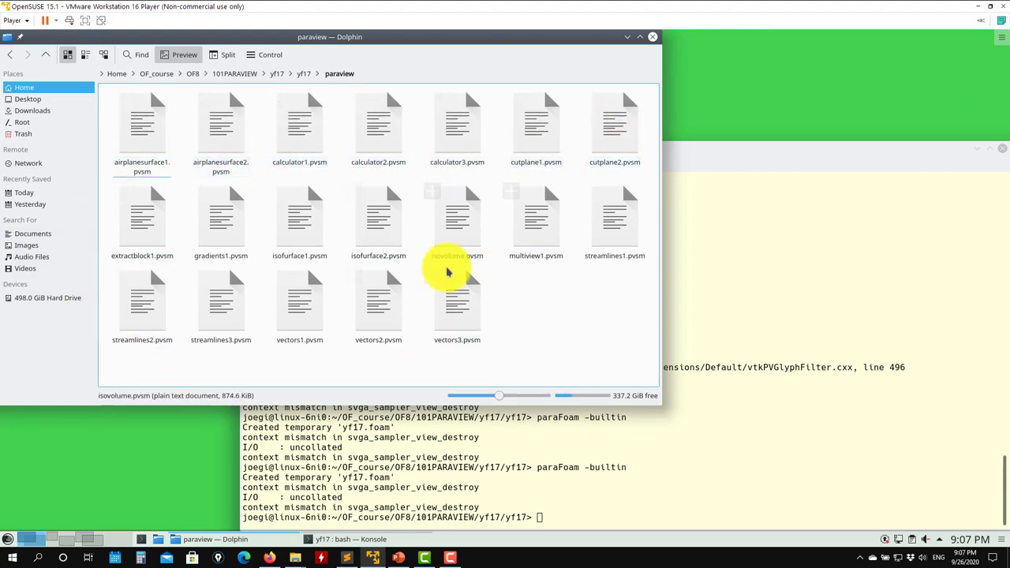
- Relaunch ParaView from the terminal with paraFoam -builtin and delete the yf17.foam source
triple_click(778, 318)
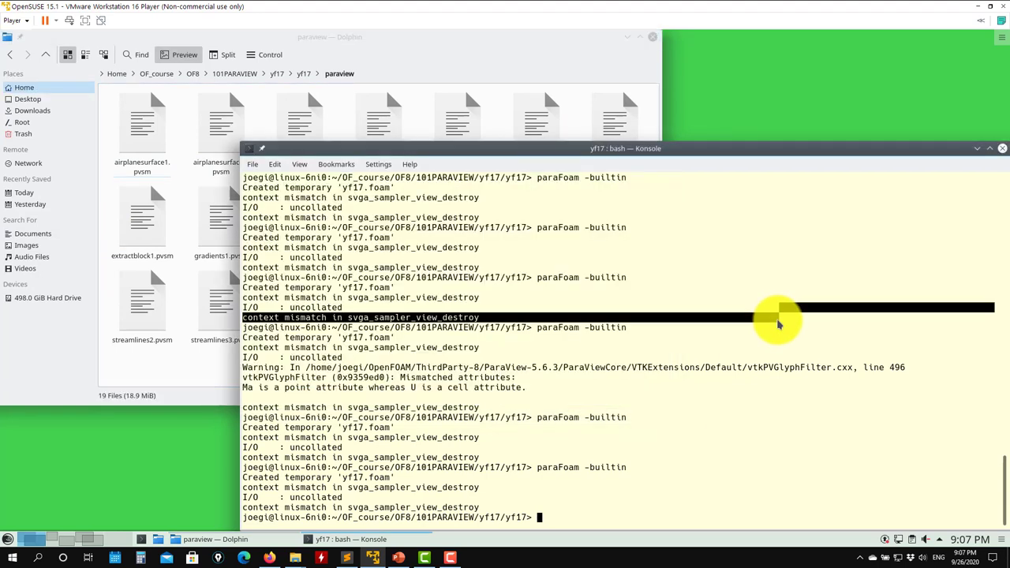
key(Up)
key(Return)
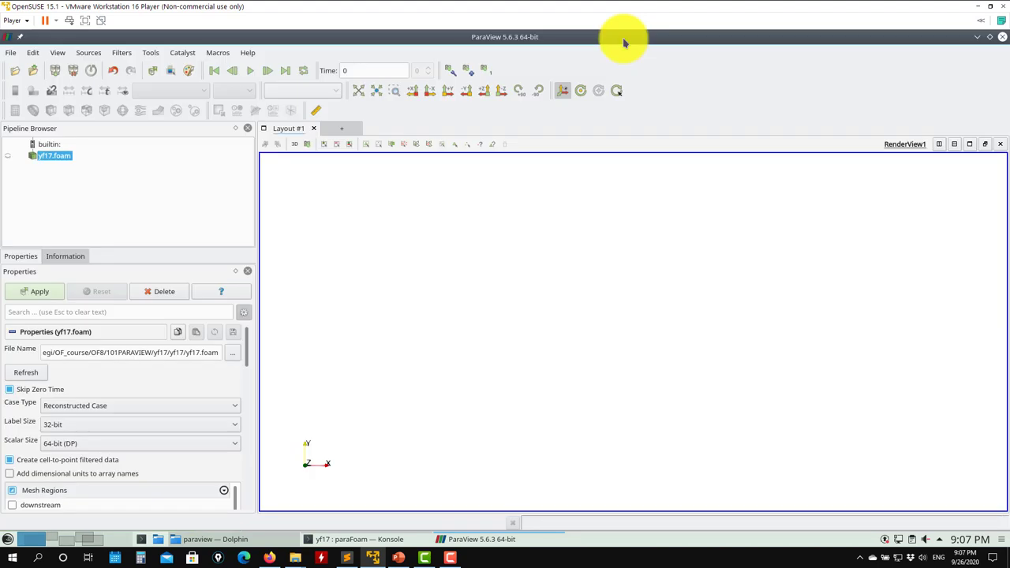
click(143, 292)
- Load the isovolume.pvsm state file from the paraview folder, using the file names from the state
click(11, 53)
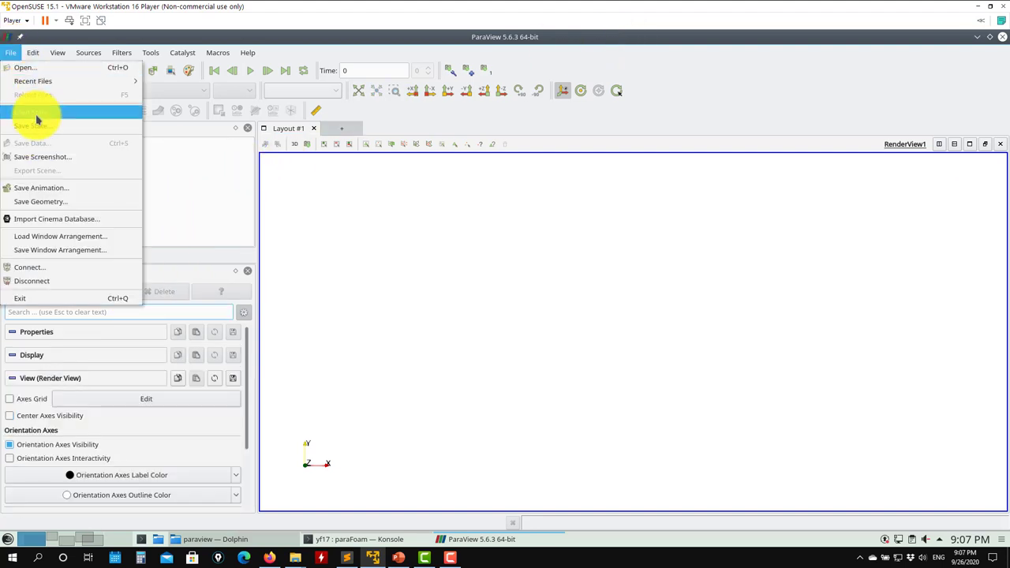
click(40, 118)
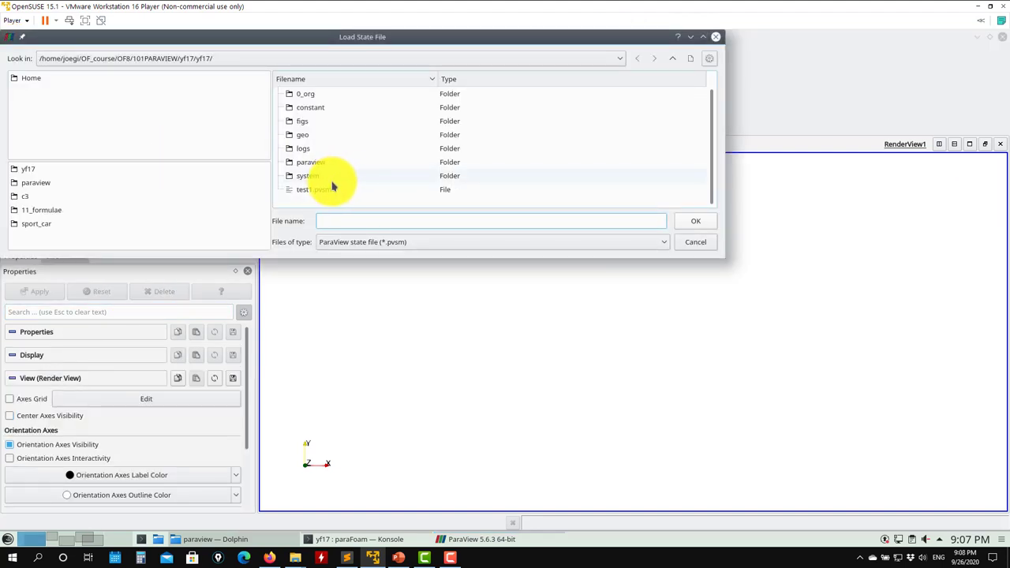
double_click(312, 162)
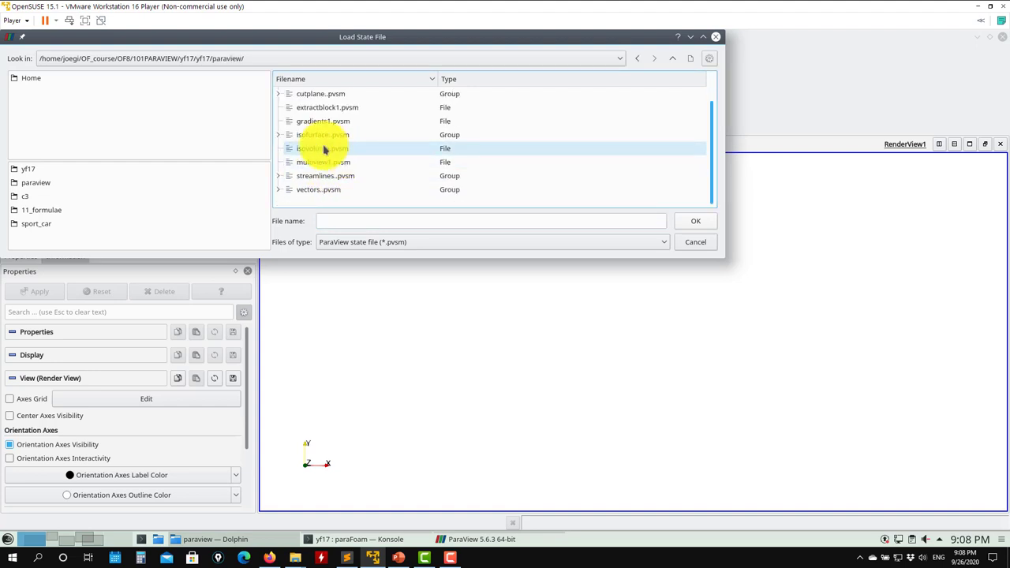
click(323, 148)
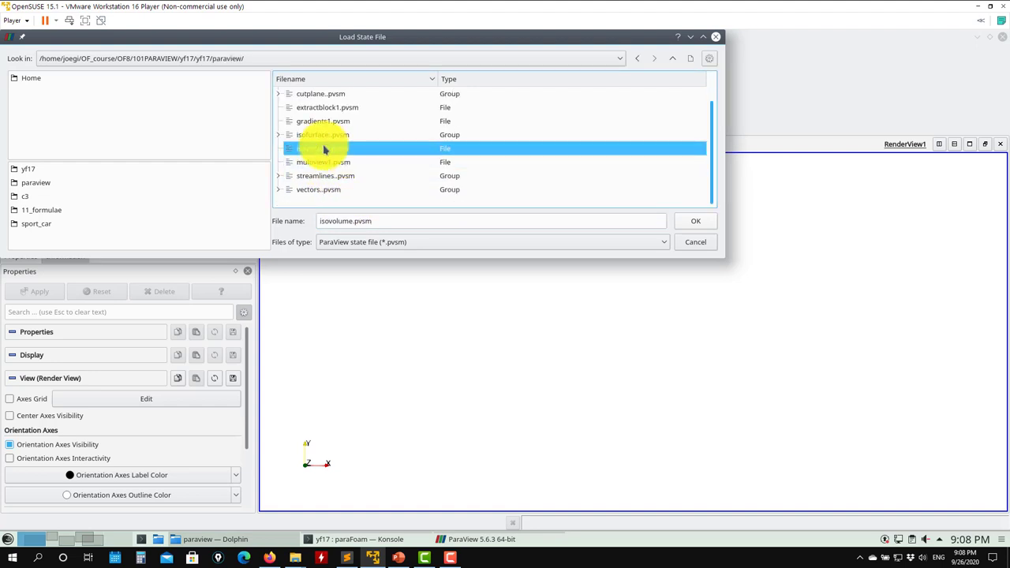
click(693, 220)
click(627, 348)
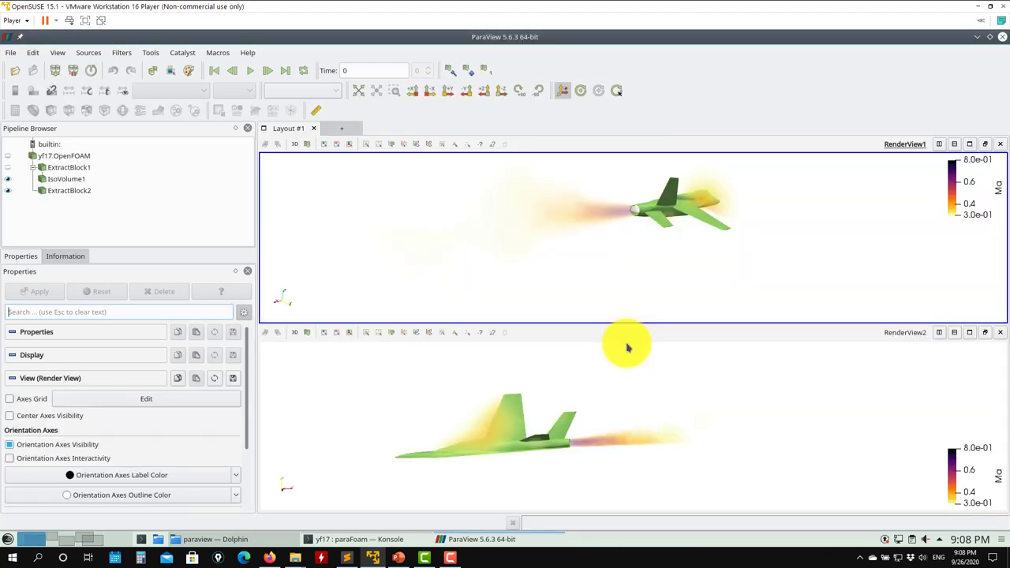
- Examine the Mach number volume rendering around the aircraft from several angles in RenderView1
drag(638, 238, 952, 180)
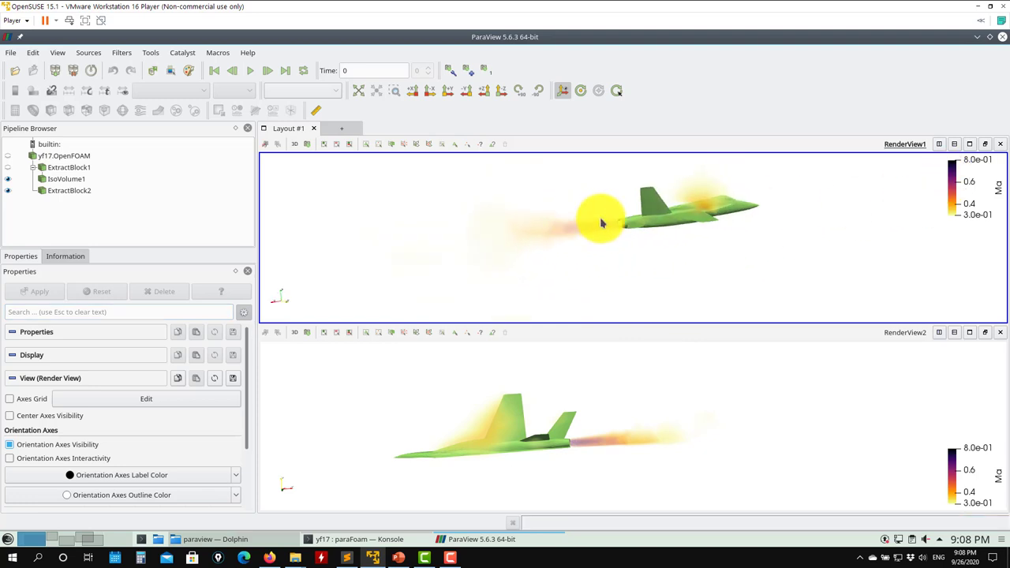
click(647, 256)
mouse_move(647, 257)
mouse_down()
mouse_move(668, 198)
mouse_move(652, 203)
mouse_move(674, 270)
mouse_move(687, 255)
mouse_move(564, 259)
mouse_move(703, 264)
mouse_move(777, 235)
mouse_move(636, 239)
mouse_move(684, 255)
mouse_up()
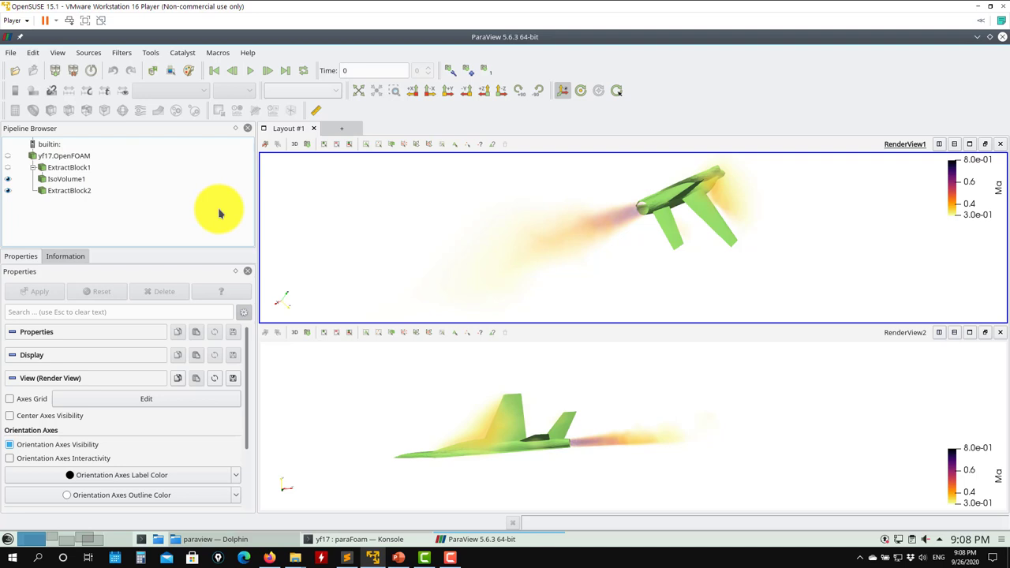
- Review the settings of yf17.OpenFOAM, ExtractBlock1 and IsoVolume1, and look through the available filters
click(63, 156)
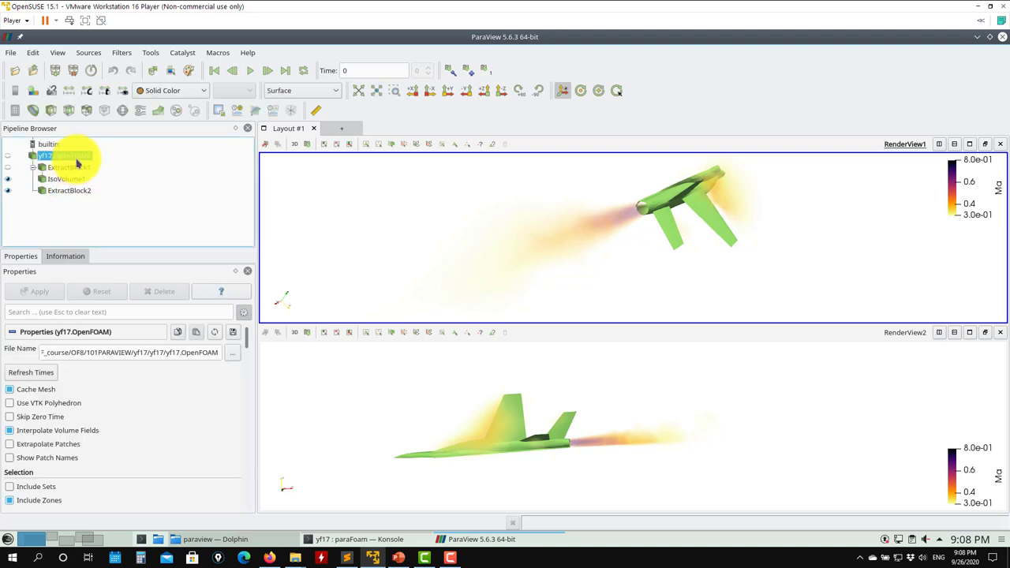
click(77, 167)
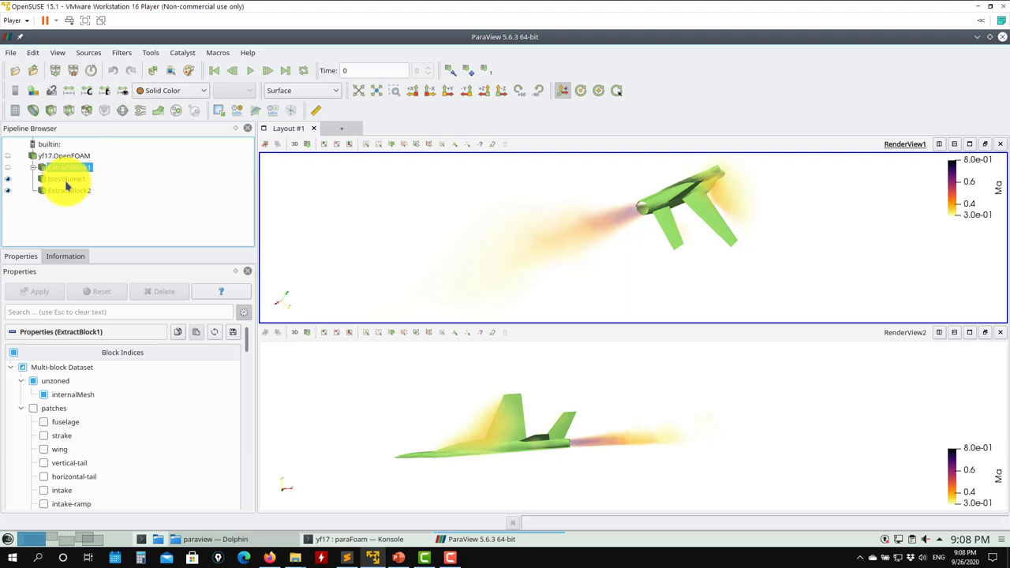
click(66, 181)
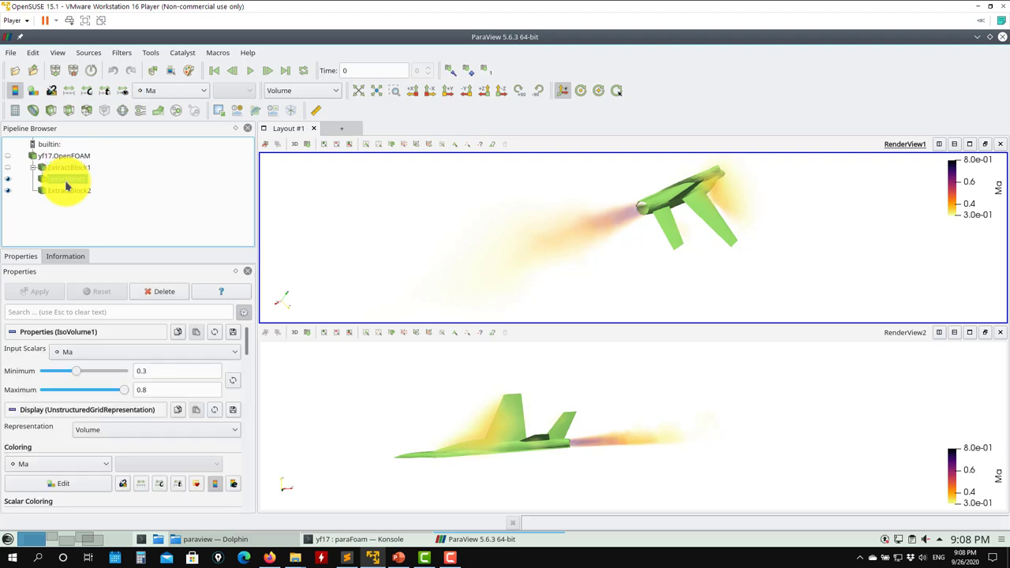
click(122, 52)
mouse_move(130, 94)
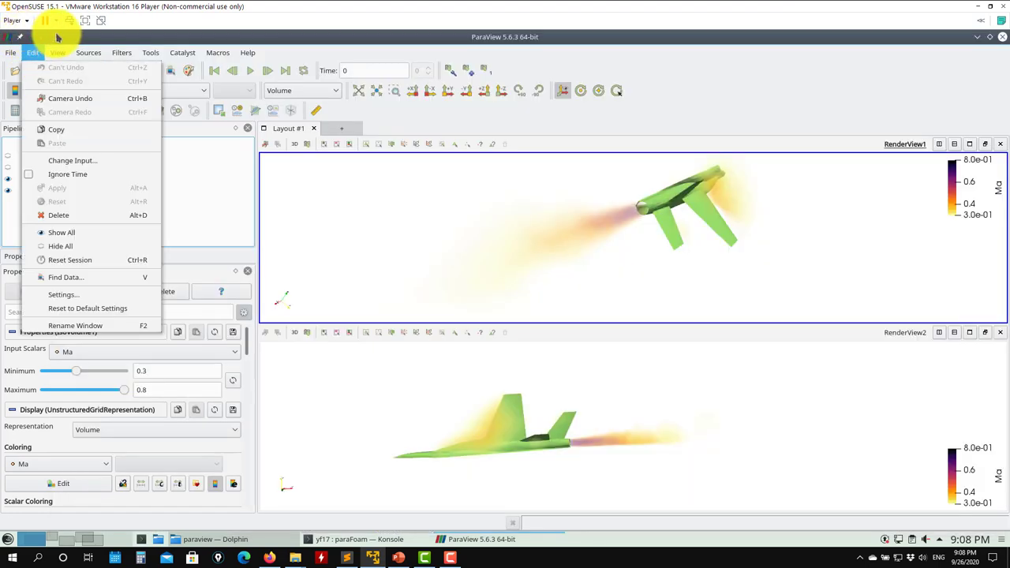
mouse_move(247, 52)
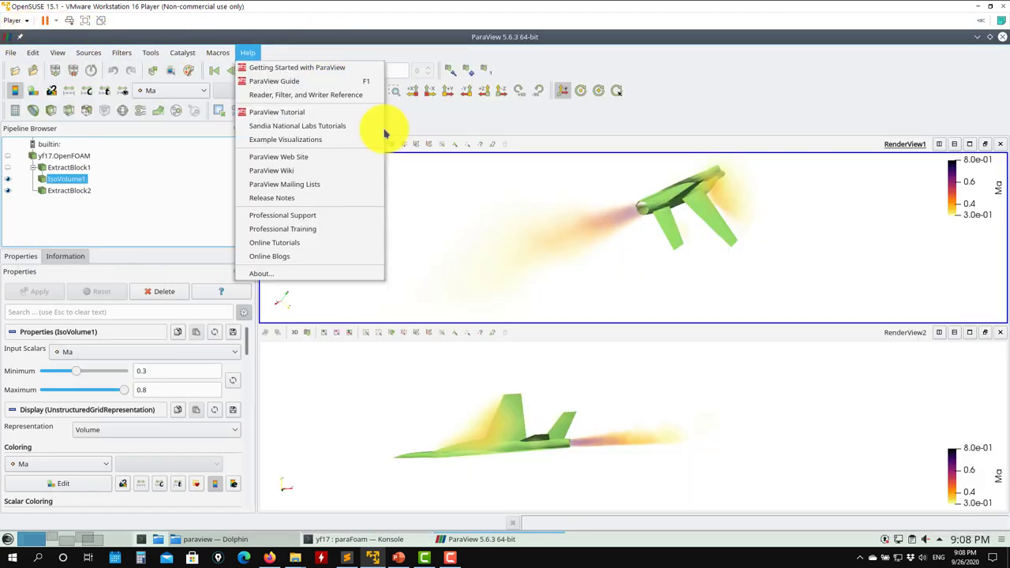
click(789, 75)
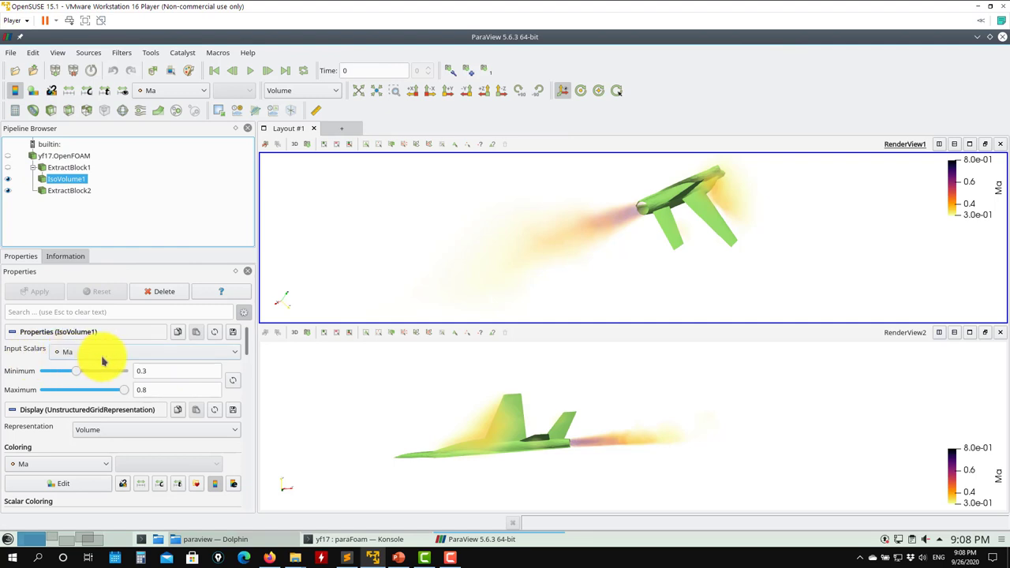
- Hide ExtractBlock2 in RenderView1 to view the iso volume alone, show it again and reselect IsoVolume1
click(9, 191)
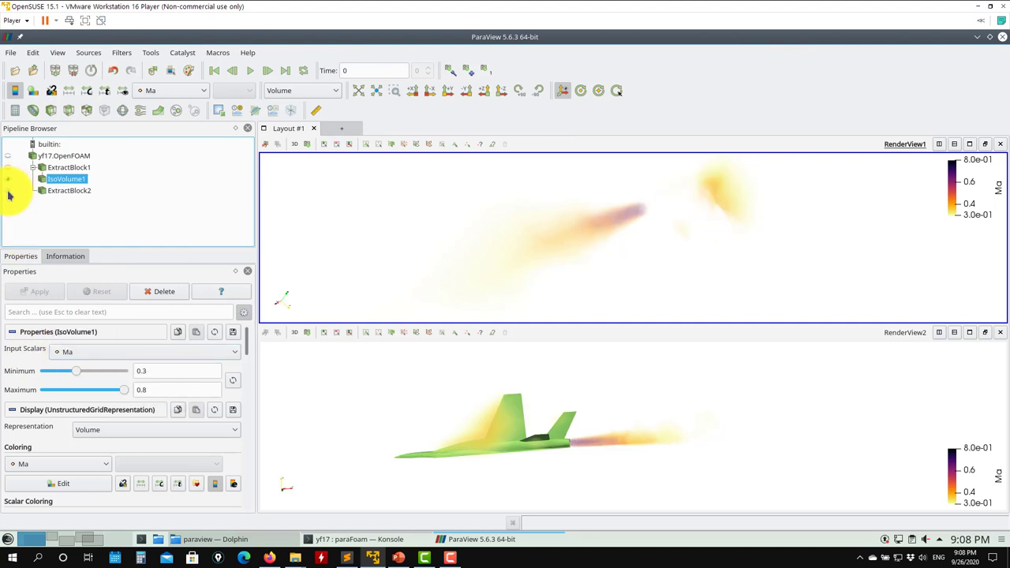
click(9, 191)
click(68, 179)
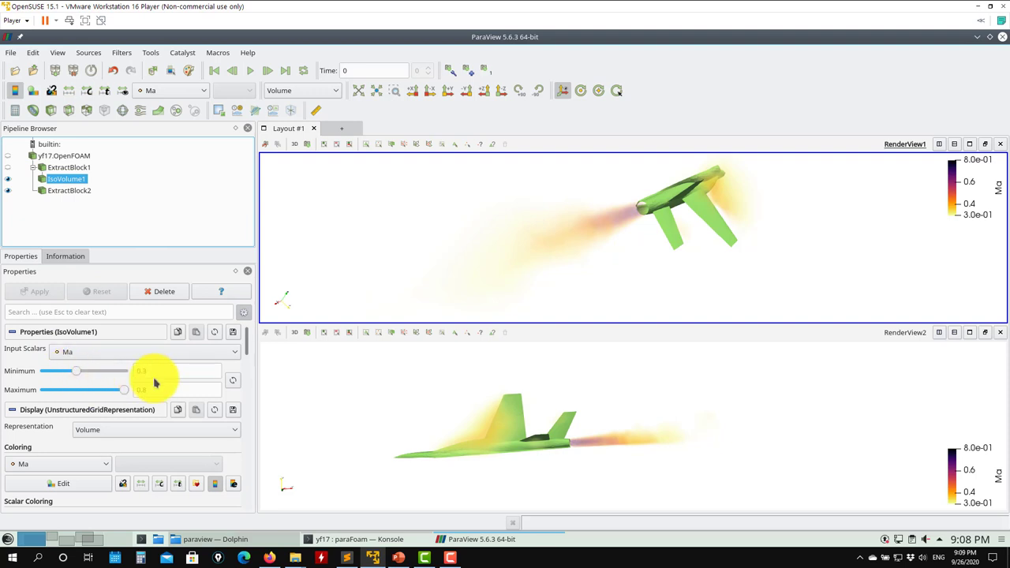
- Lower IsoVolume1's minimum Ma to 0.0585375, apply it and reset the camera to inspect the enlarged volume
drag(74, 378, 49, 378)
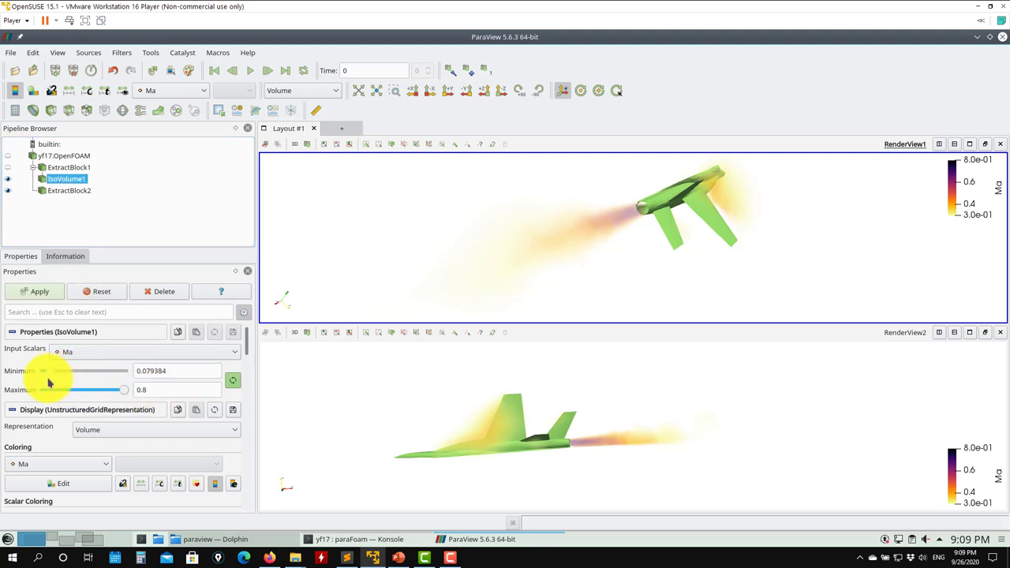
click(40, 292)
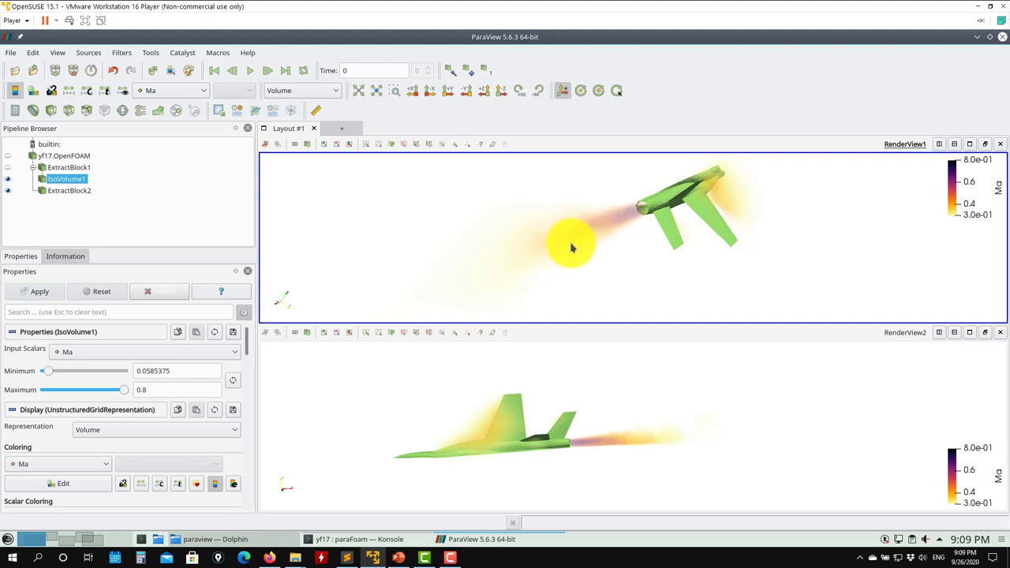
drag(556, 247, 597, 271)
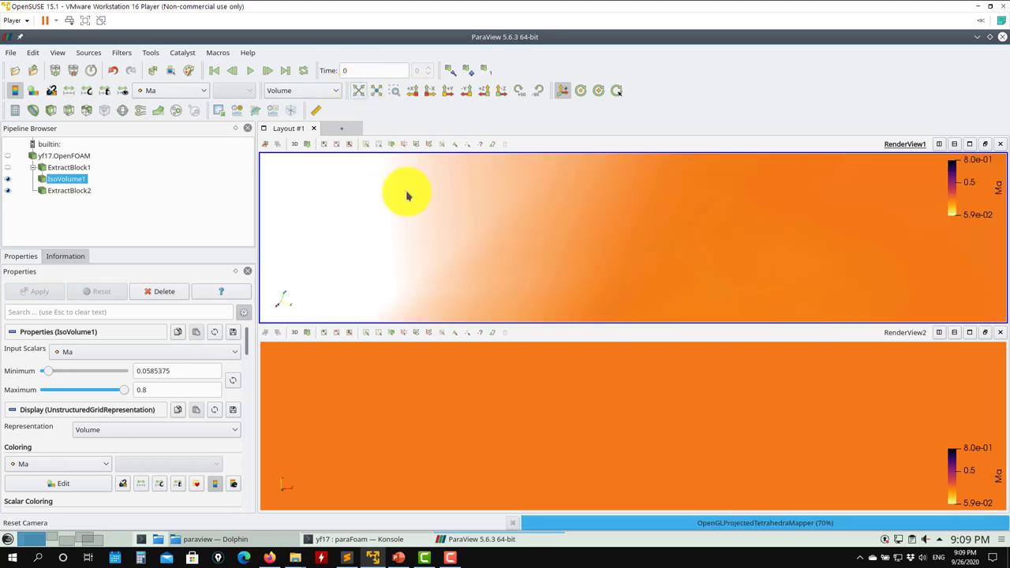
drag(405, 196, 618, 271)
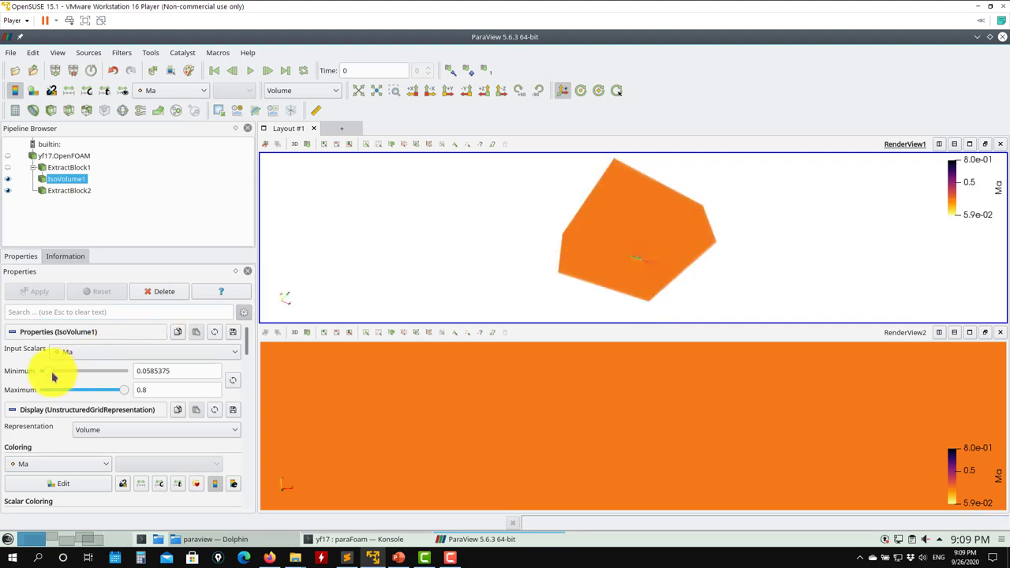
- Set IsoVolume1's minimum Ma to 0.246157, apply it and inspect the volume in RenderView1
drag(47, 376, 67, 377)
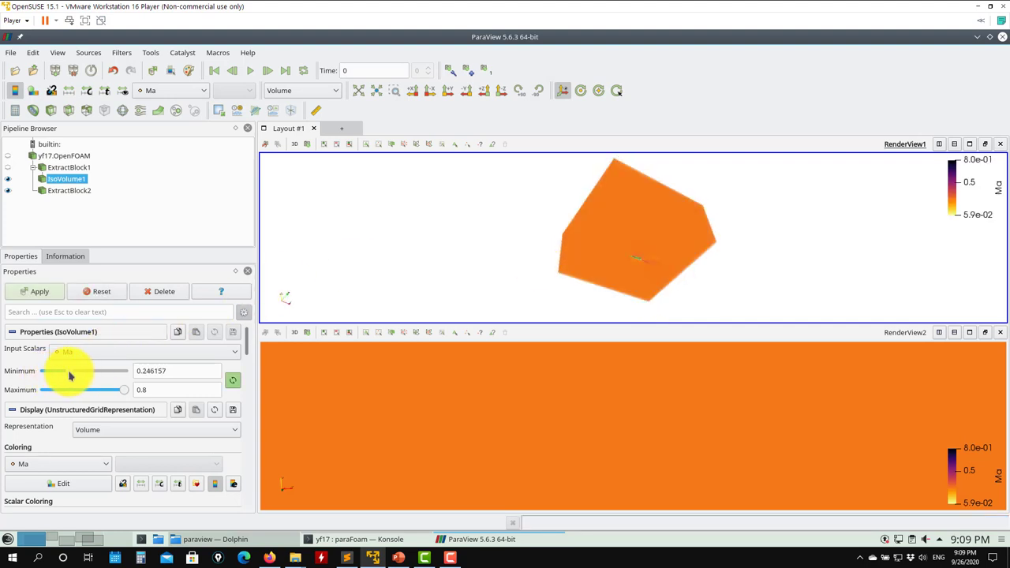
click(36, 291)
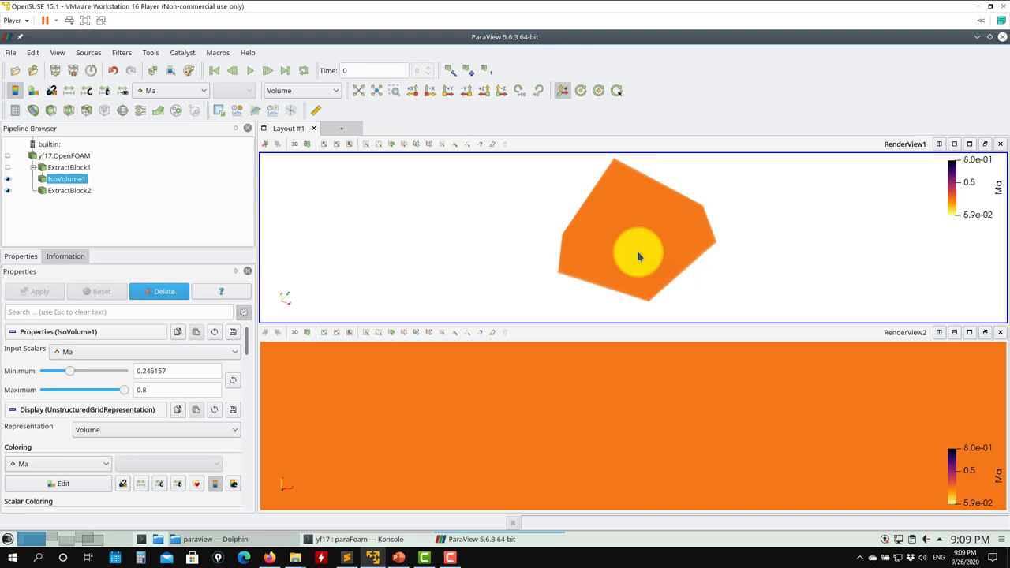
drag(640, 256, 588, 251)
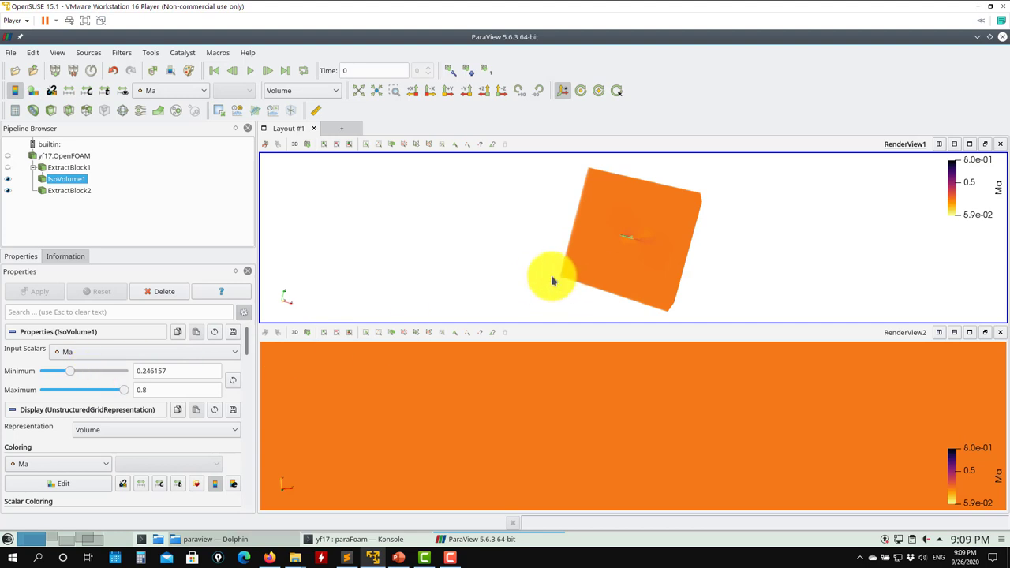
- Set IsoVolume1's minimum Ma to 0.392083, apply it and inspect the aircraft and volume in both render views
drag(70, 371, 86, 370)
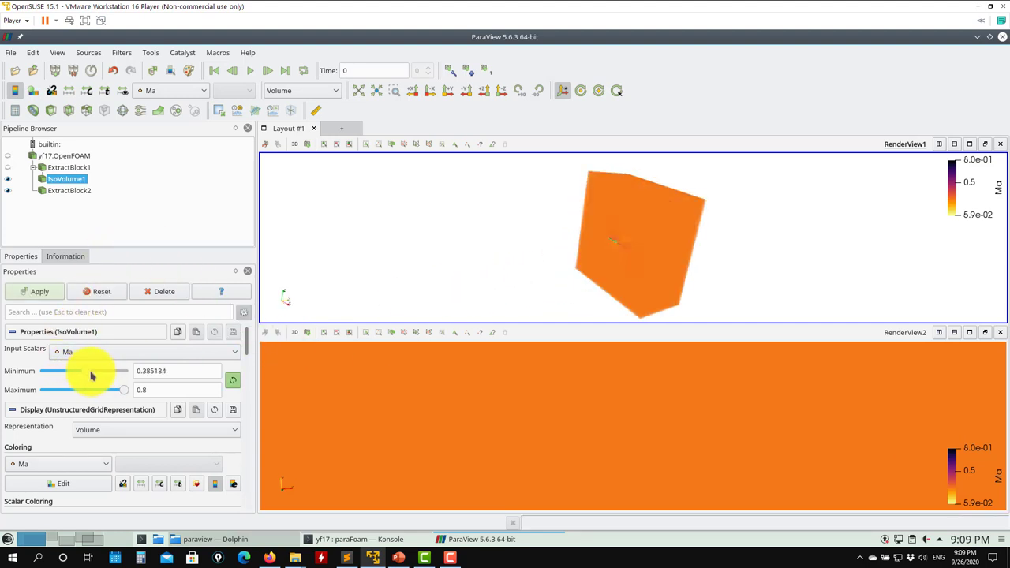
click(37, 296)
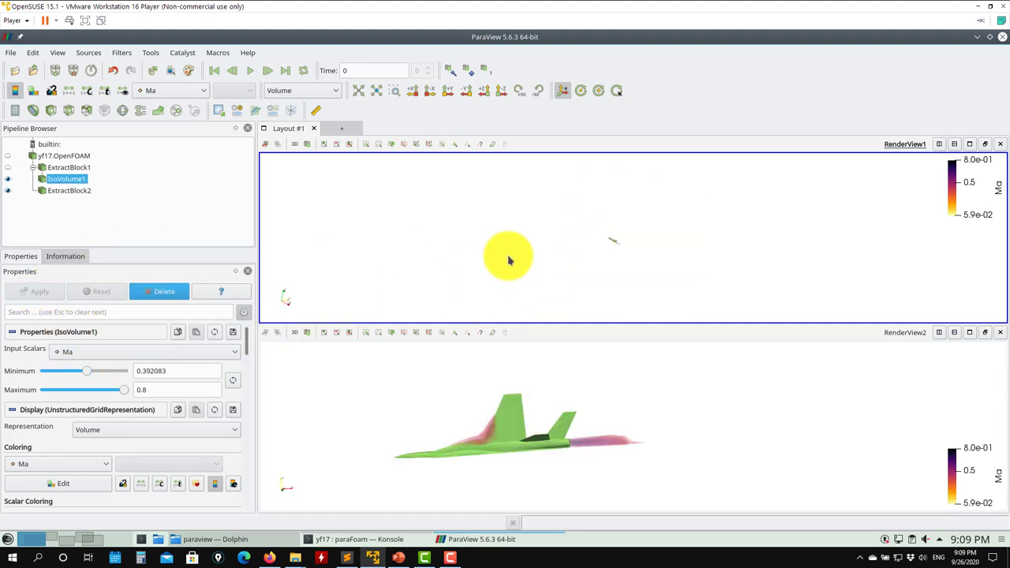
drag(450, 421, 446, 398)
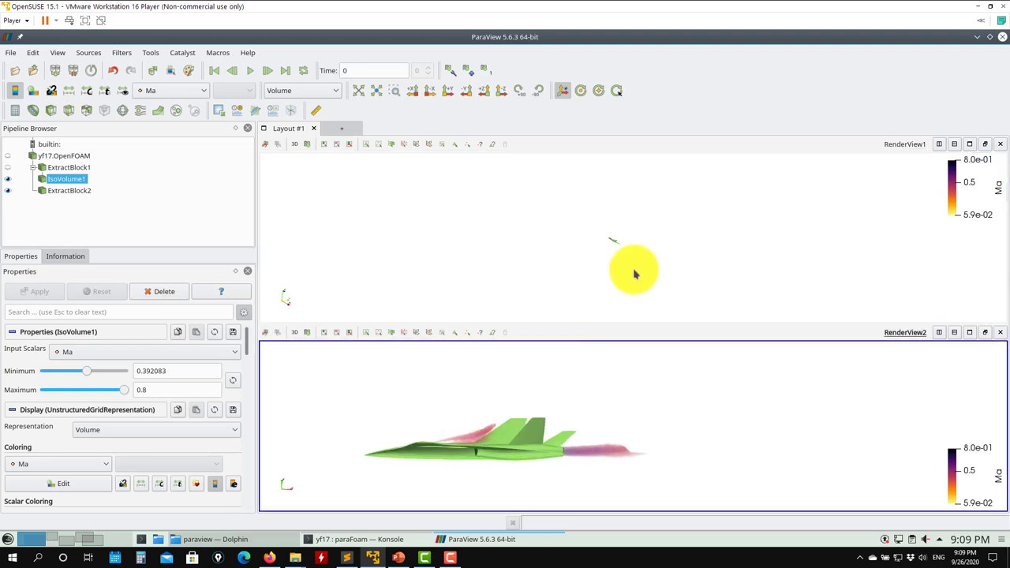
drag(613, 238, 577, 322)
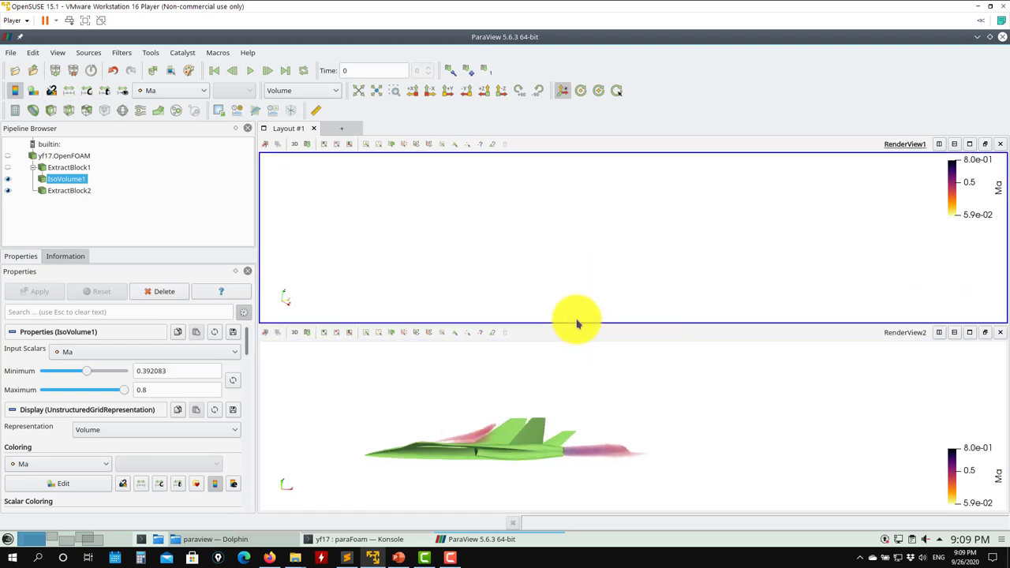
click(357, 100)
drag(608, 263, 450, 201)
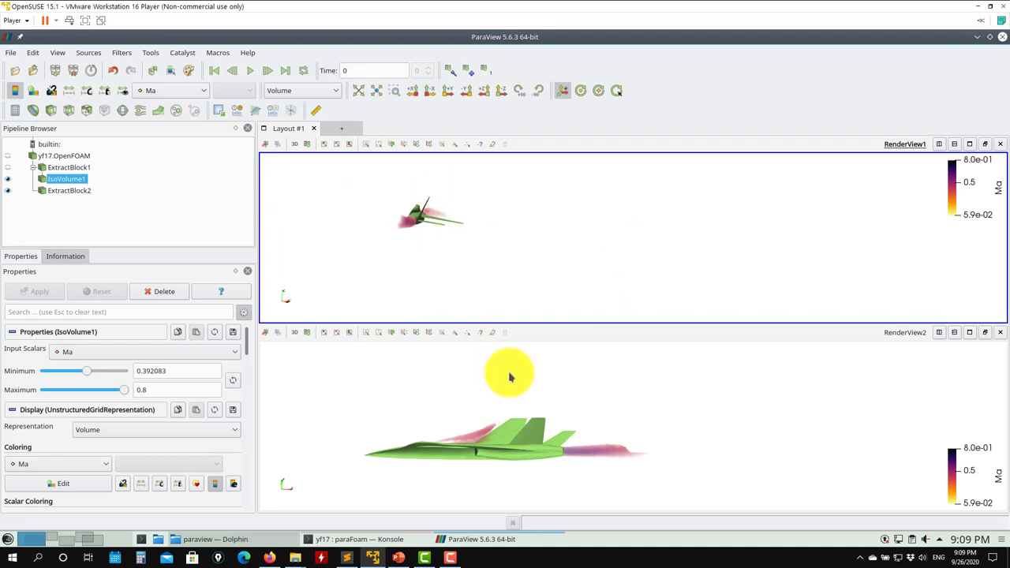
drag(509, 365, 505, 426)
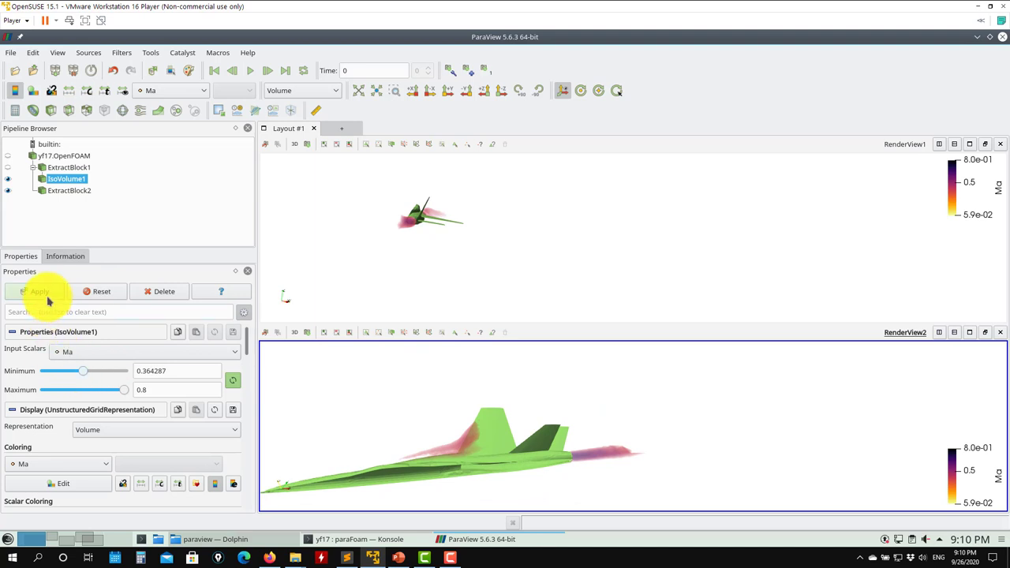
- Lower IsoVolume1's minimum Ma progressively to 0.364287, 0.301748 and 0.260054, applying each value
click(45, 295)
drag(88, 378, 79, 372)
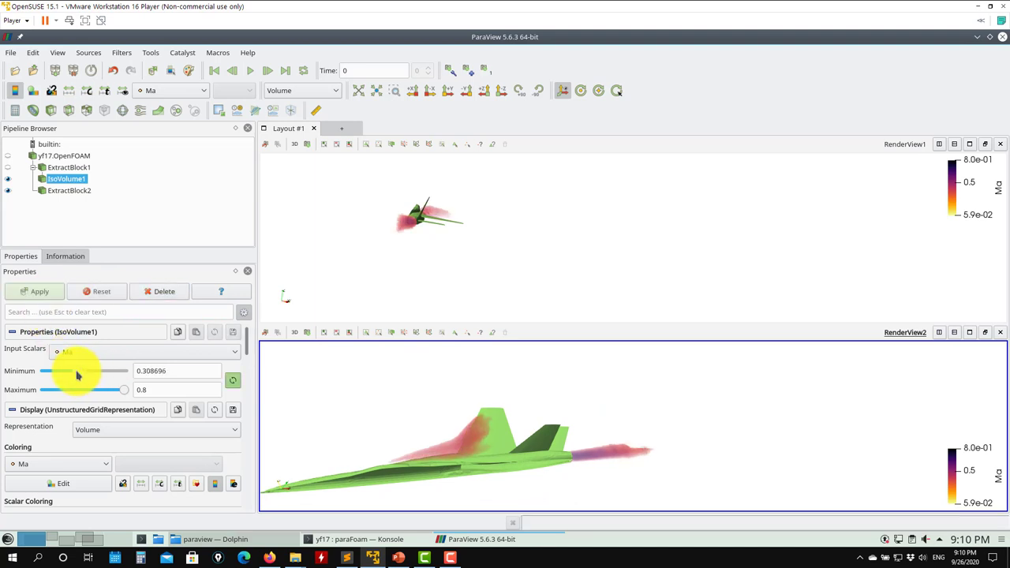
key(Return)
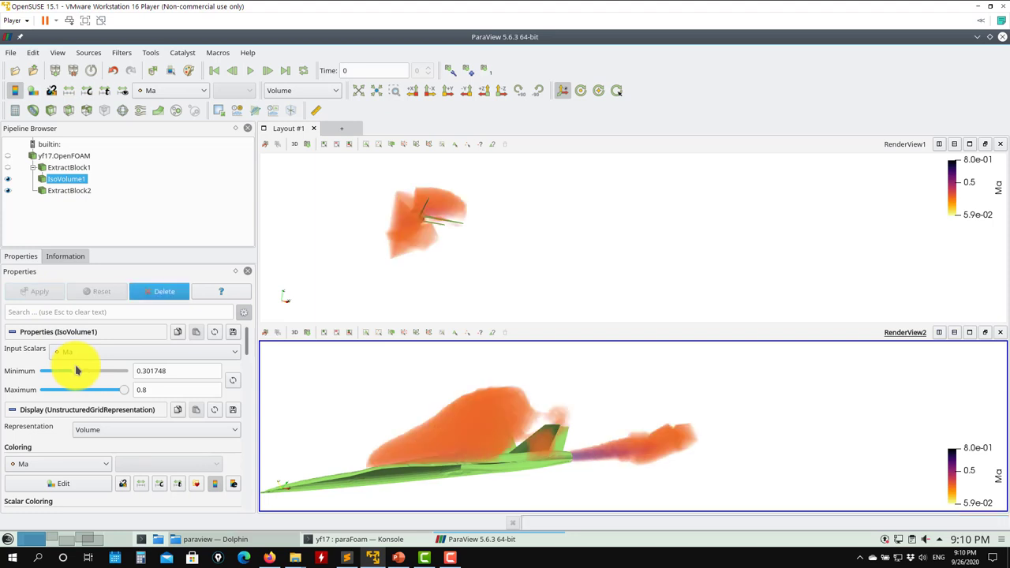
drag(76, 374, 68, 373)
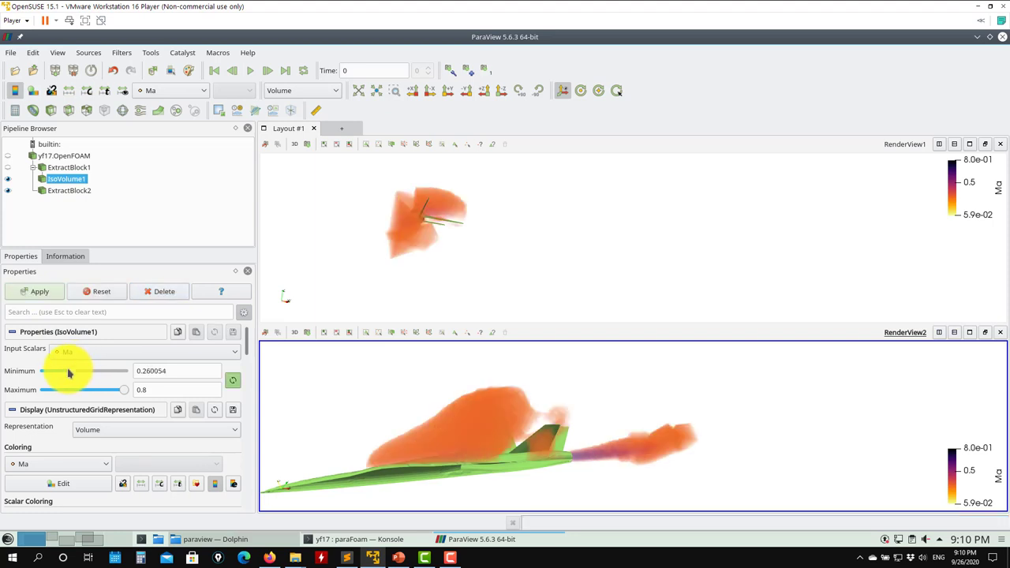
click(43, 291)
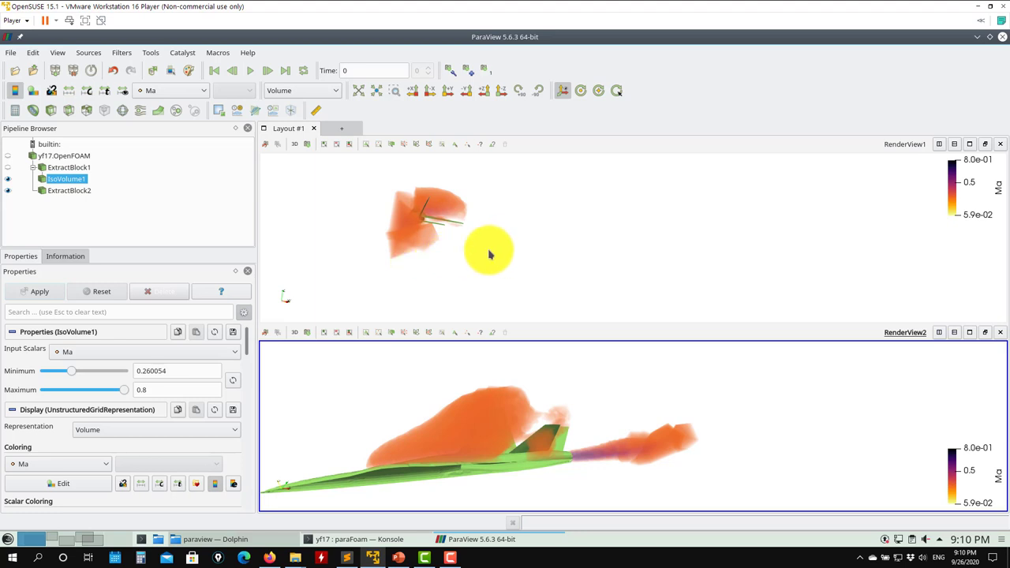
- Set IsoVolume1's minimum Ma to 0.322594, apply it and view the aircraft from the side in RenderView1
click(81, 376)
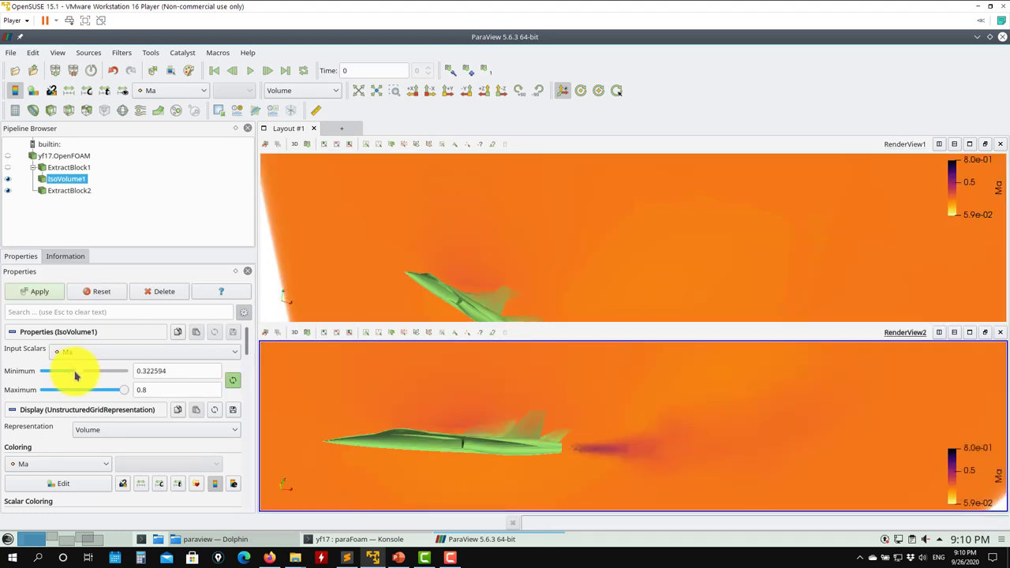
click(54, 292)
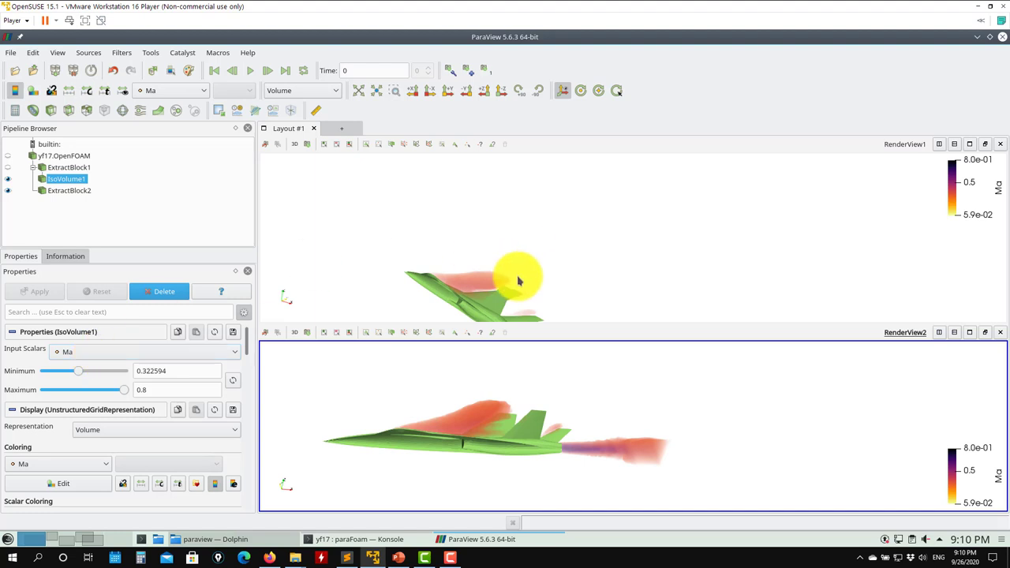
drag(518, 281, 482, 263)
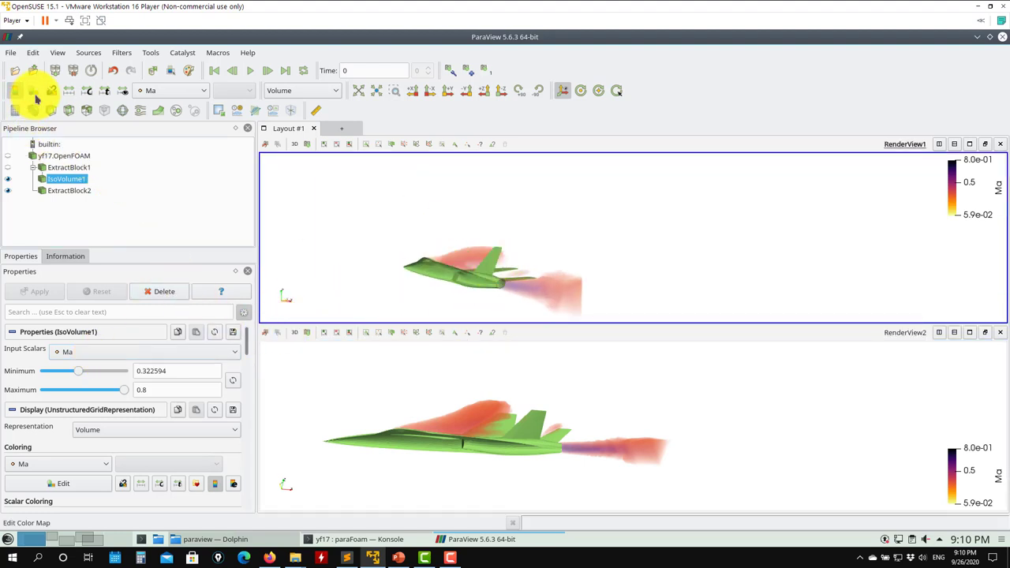
- Edit the Ma color map, moving two opacity points to Ma 0.262 at opacity 0.245 and Ma 0.535 at opacity 0.000
click(35, 94)
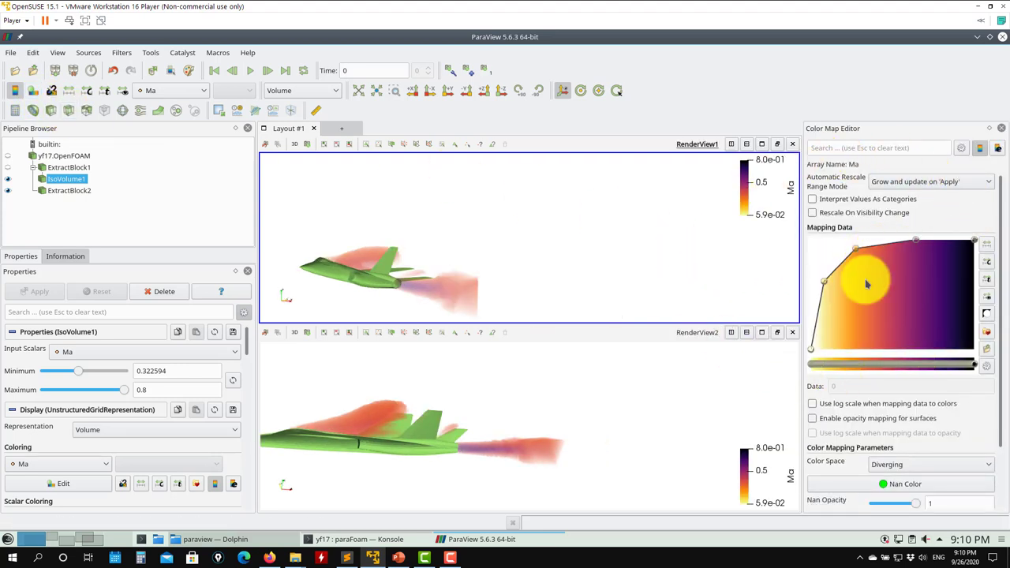
click(826, 282)
drag(826, 282, 856, 323)
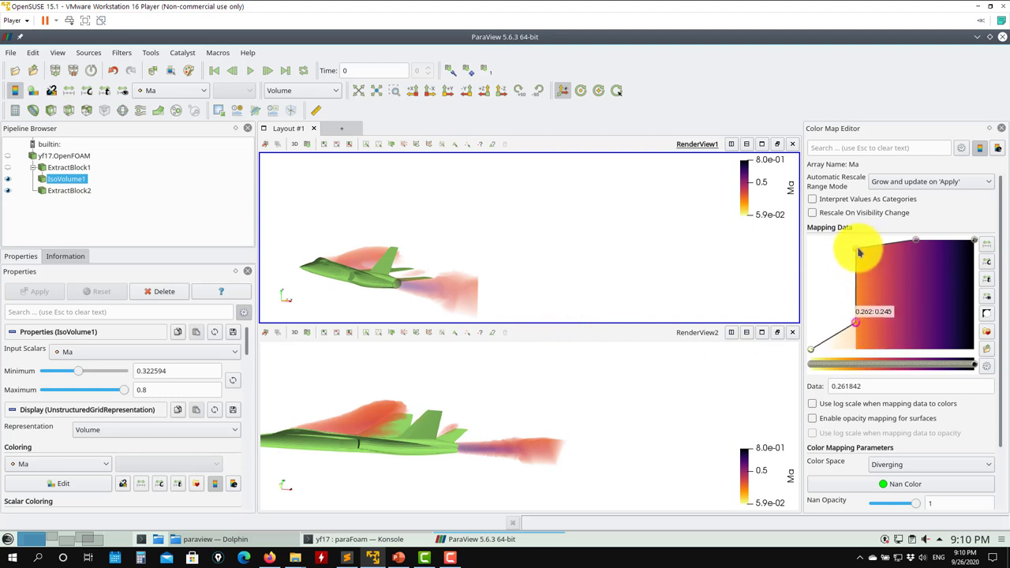
drag(859, 251, 920, 362)
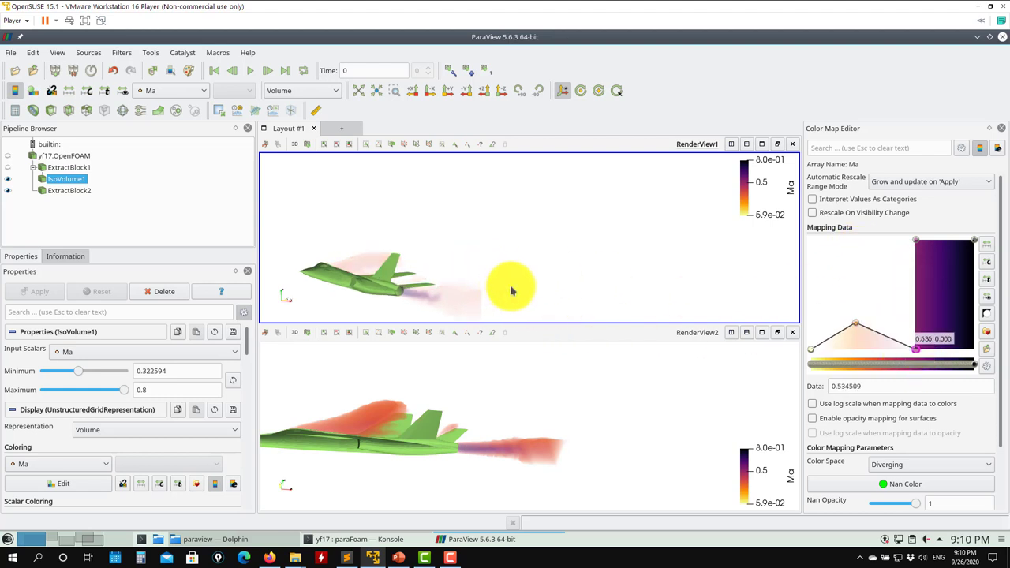
drag(511, 291, 762, 300)
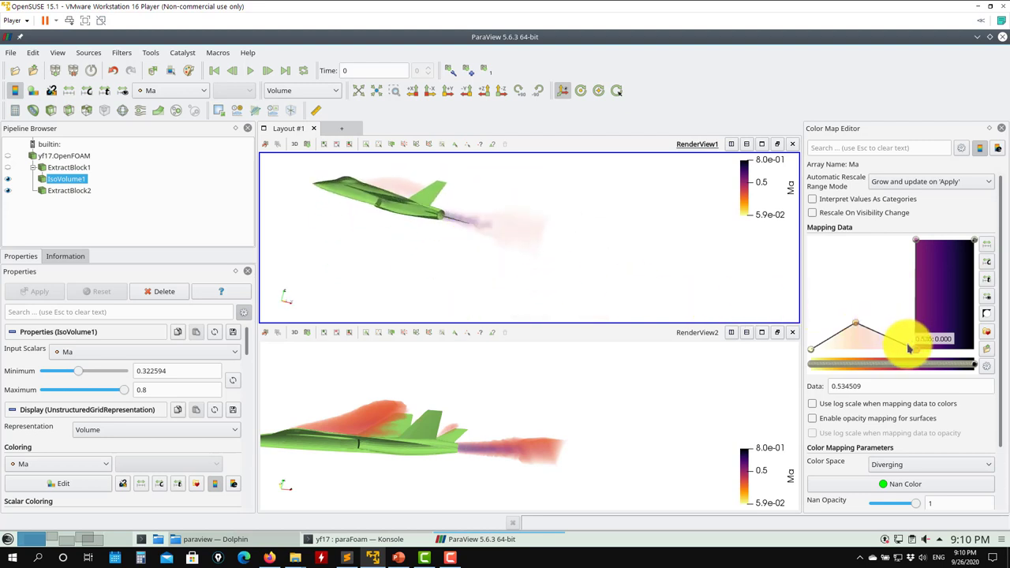
- Raise the zero-opacity point of the Ma transfer function to Ma 0.360 at opacity 0.702
drag(917, 348, 903, 258)
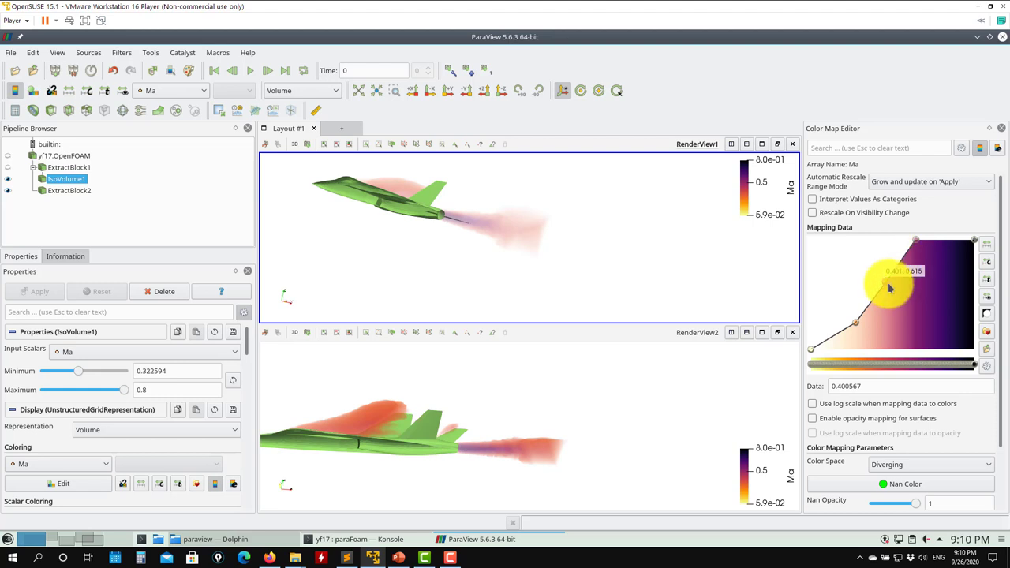
click(881, 274)
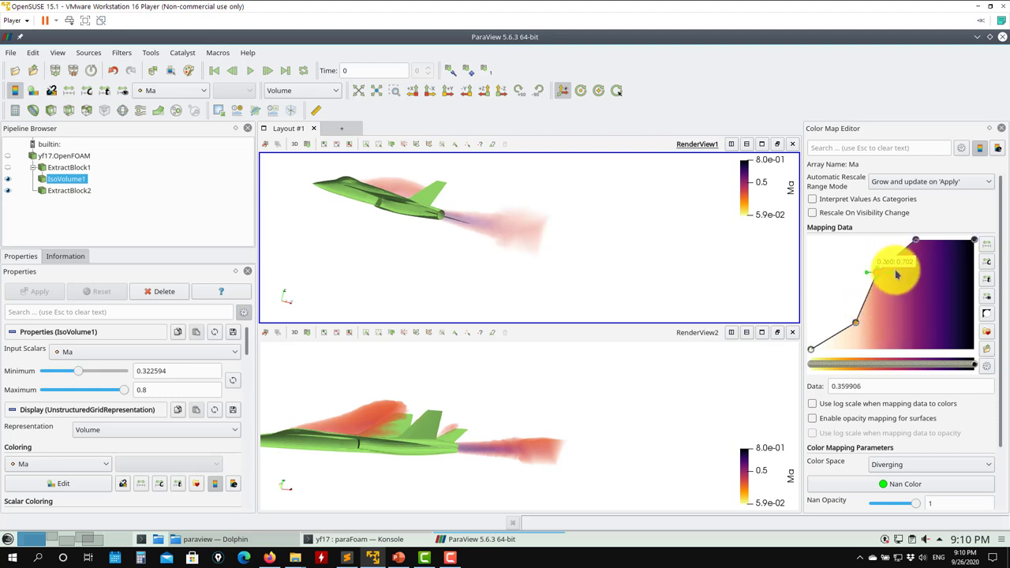
click(838, 284)
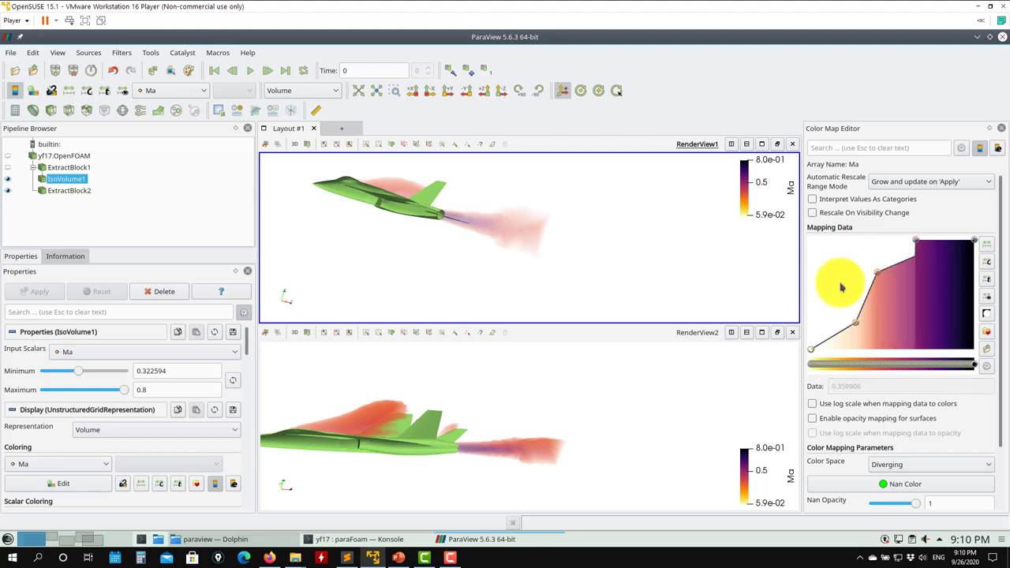
- Reshape the upper Ma opacity curve, place a point at Ma 0.336 with opacity 0.505, and inspect the volume in RenderView1
click(920, 258)
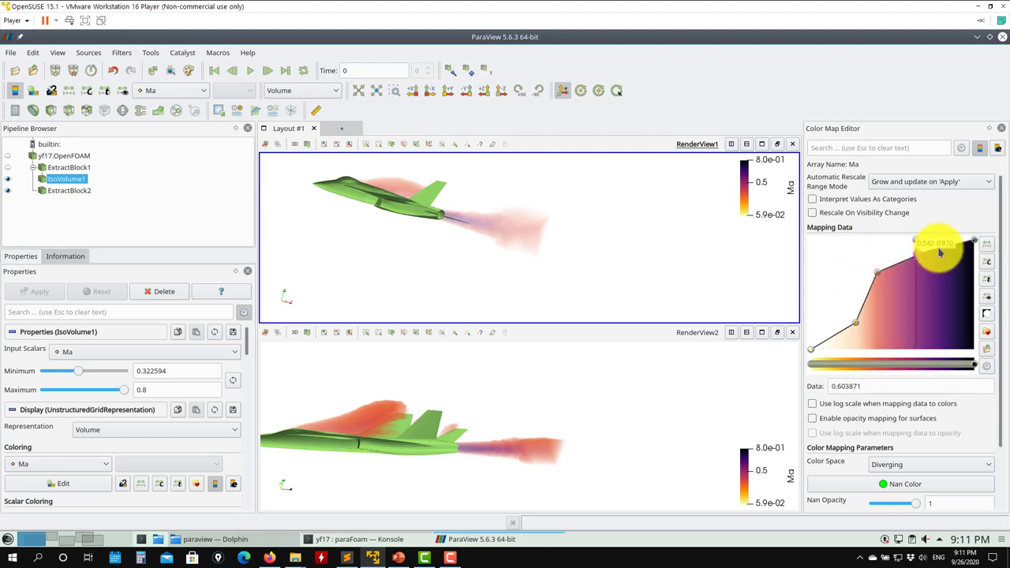
drag(938, 251, 871, 294)
click(913, 242)
drag(442, 237, 713, 276)
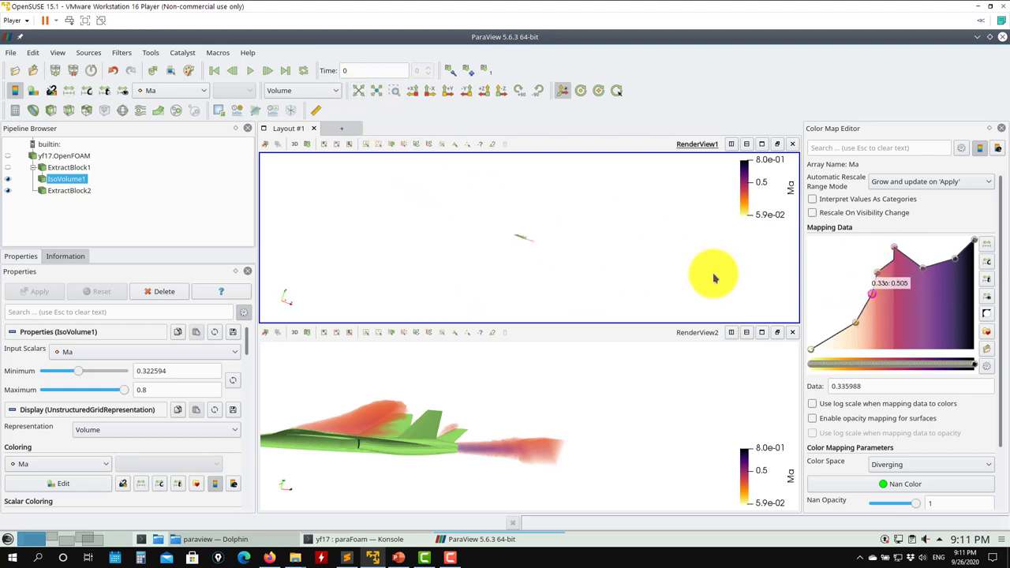
drag(514, 265, 492, 282)
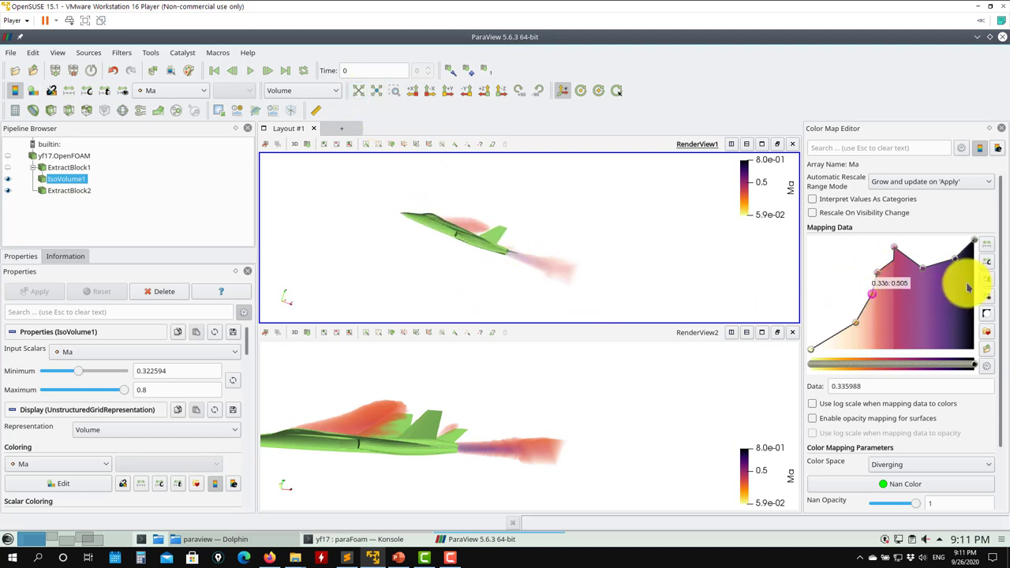
- Apply the jet color preset to the Ma color map and inspect the recolored volume in RenderView1
click(990, 335)
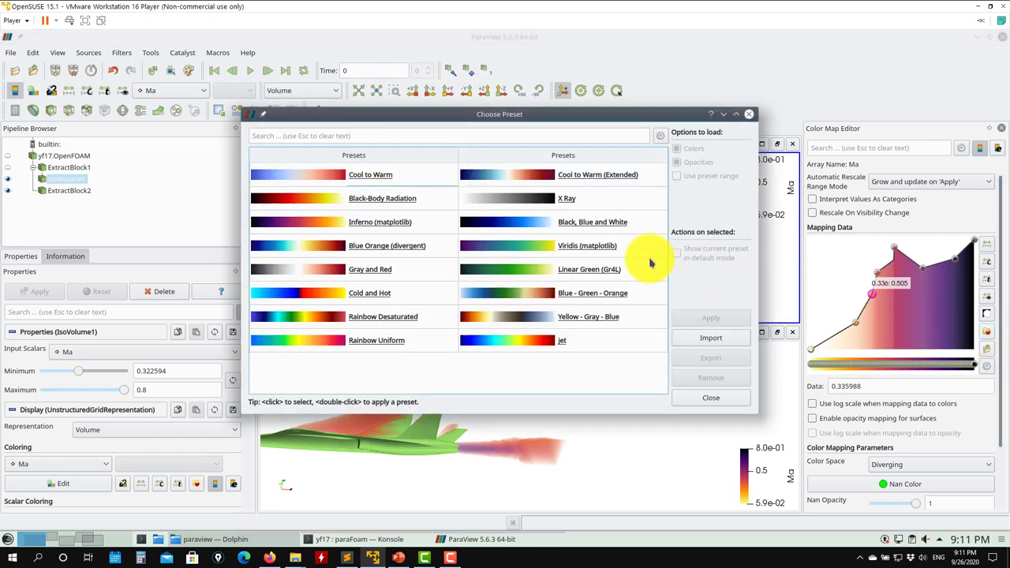
click(529, 341)
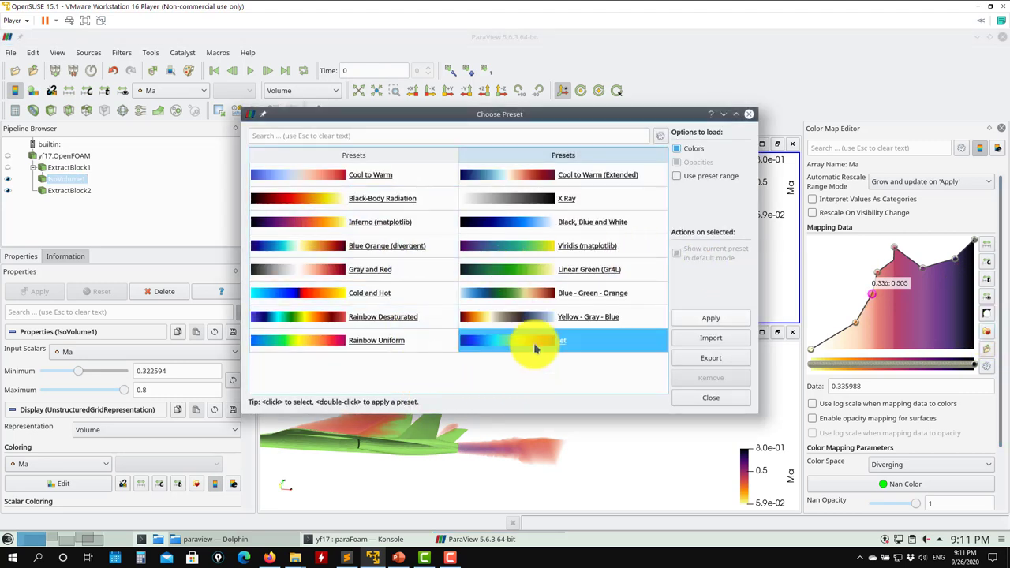
click(730, 324)
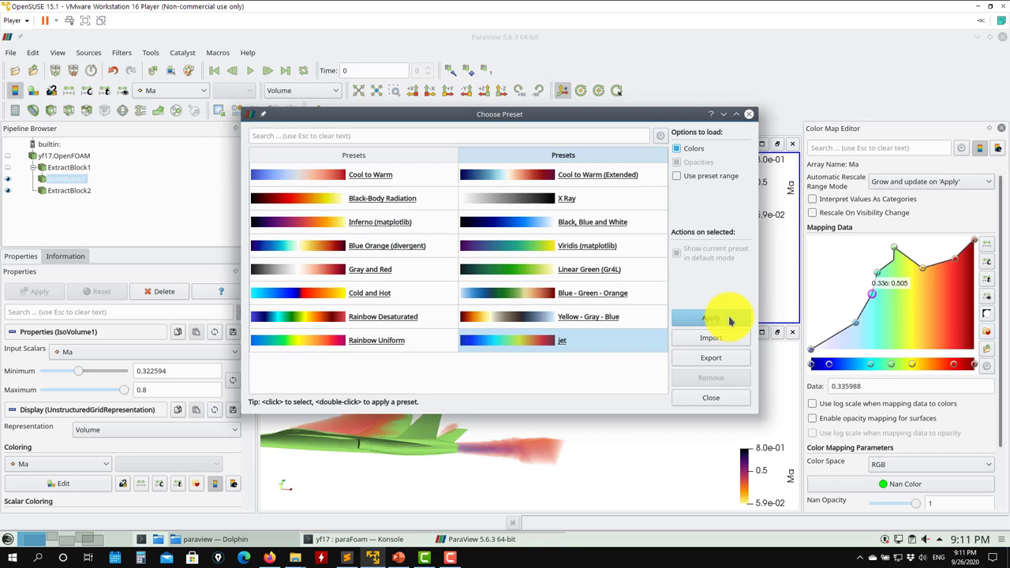
click(751, 116)
drag(516, 244, 466, 201)
- Smooth the Ma opacity curve by raising its low-range points, deleting surplus mid-range points and moving the peak to Ma 0.532, opacity 0.990
drag(871, 294, 874, 247)
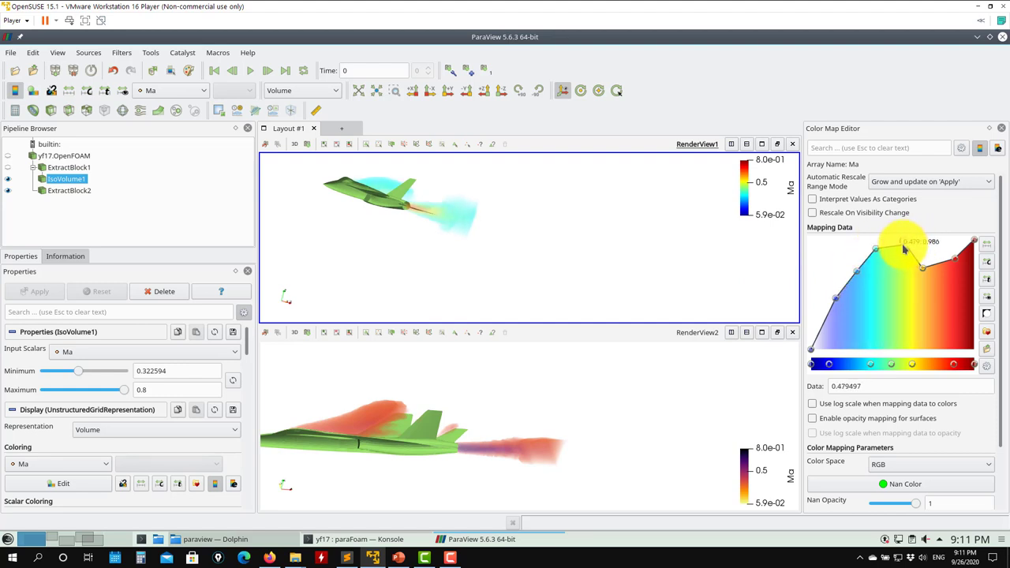
key(Delete)
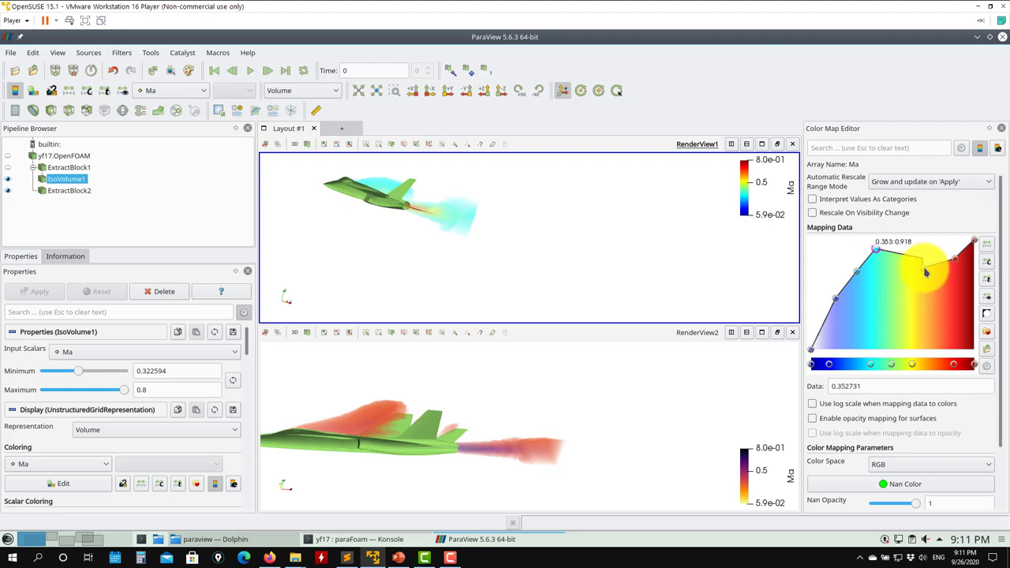
drag(926, 272, 914, 251)
drag(916, 245, 881, 263)
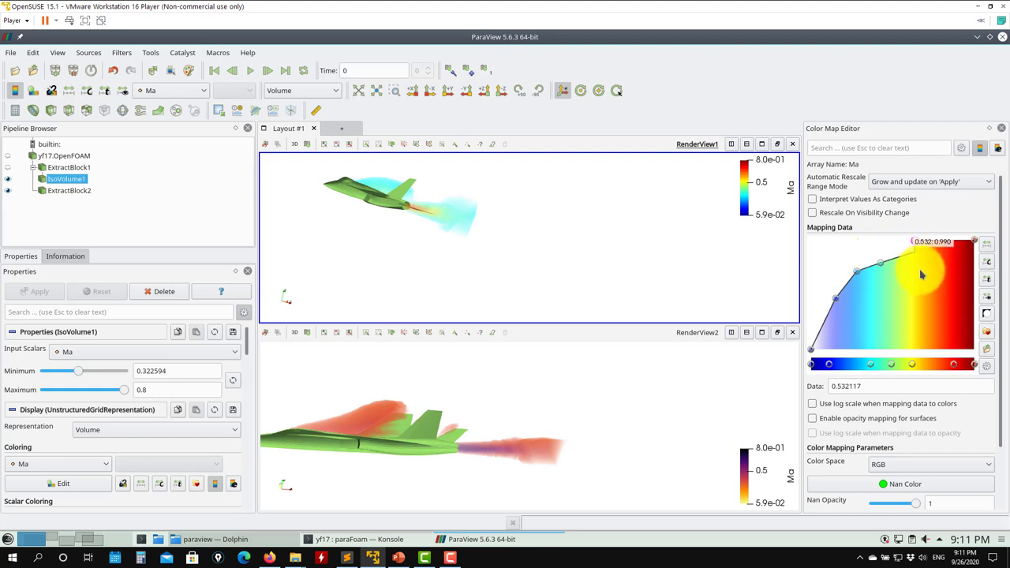
- Refine the opacity curve with points at Ma 0.556, opacity 0.966 and Ma 0.121, opacity 0.534, and inspect both render views
click(917, 248)
mouse_move(916, 248)
mouse_down()
mouse_move(910, 253)
mouse_move(951, 243)
mouse_move(921, 257)
mouse_up()
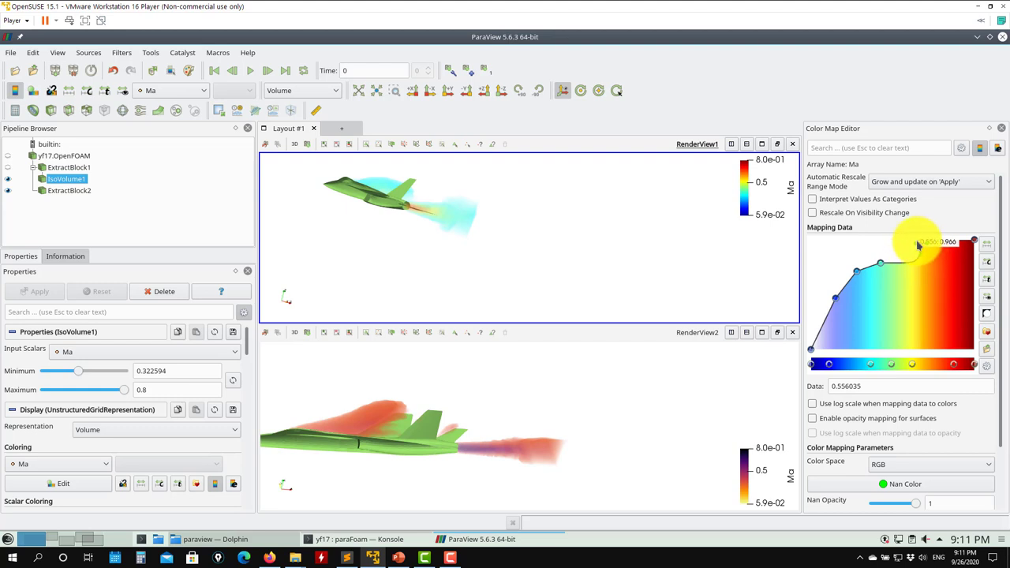
drag(908, 246, 825, 291)
click(850, 269)
click(828, 295)
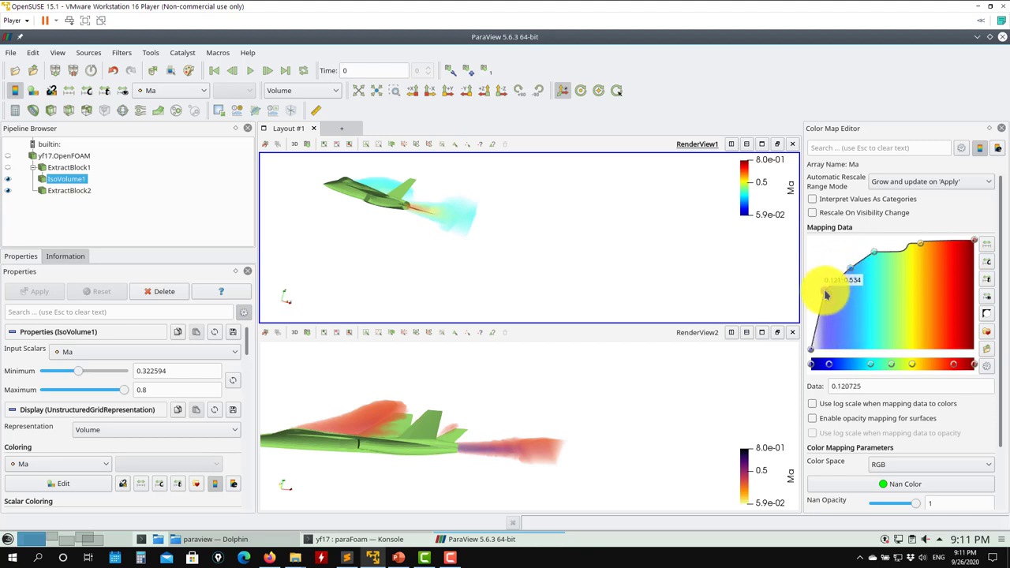
drag(435, 198, 466, 270)
drag(485, 363, 578, 397)
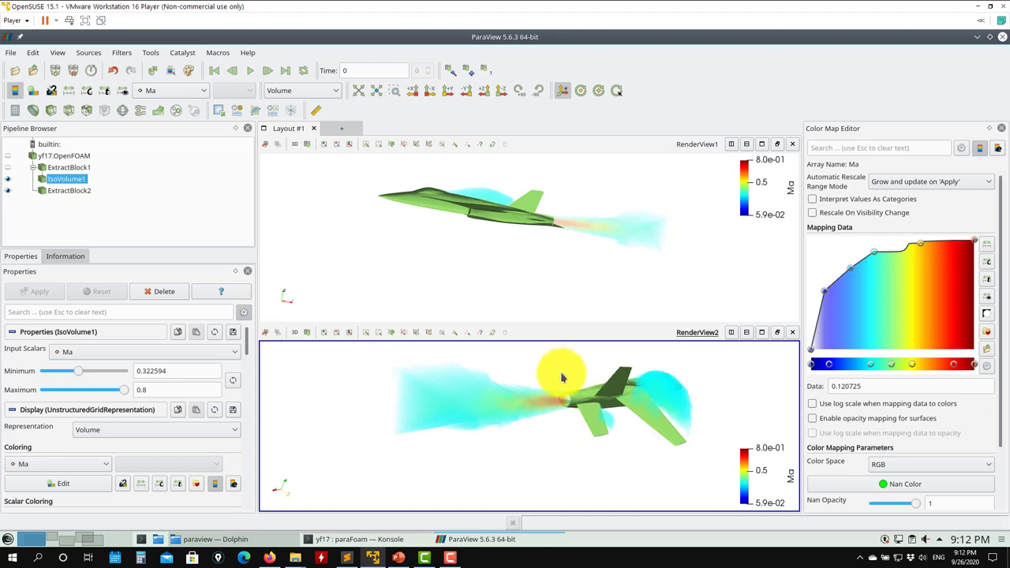
- Color the iso volume in RenderView2 by the point field T and inspect the exhaust plume and aircraft from a side view
click(190, 91)
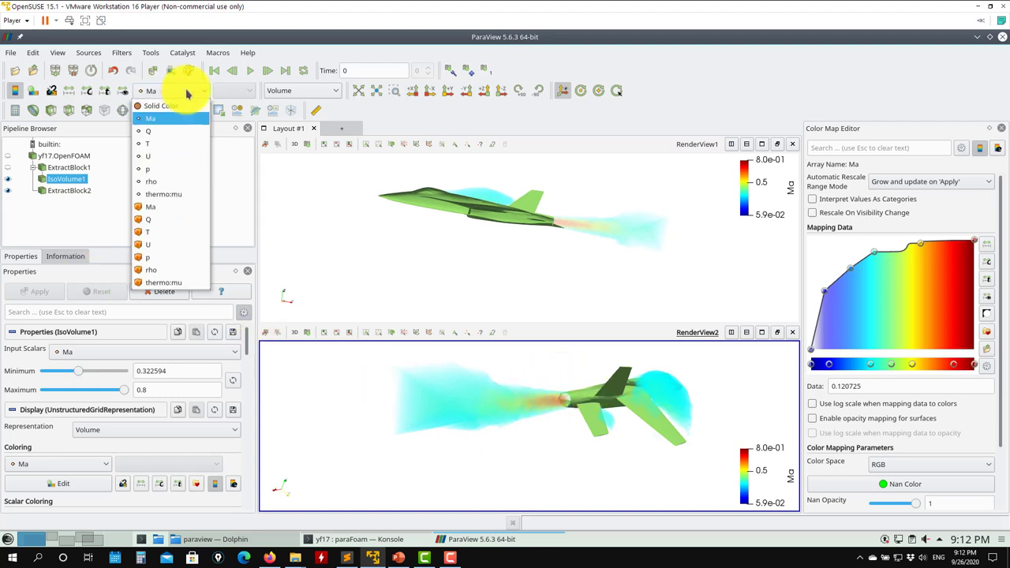
click(163, 143)
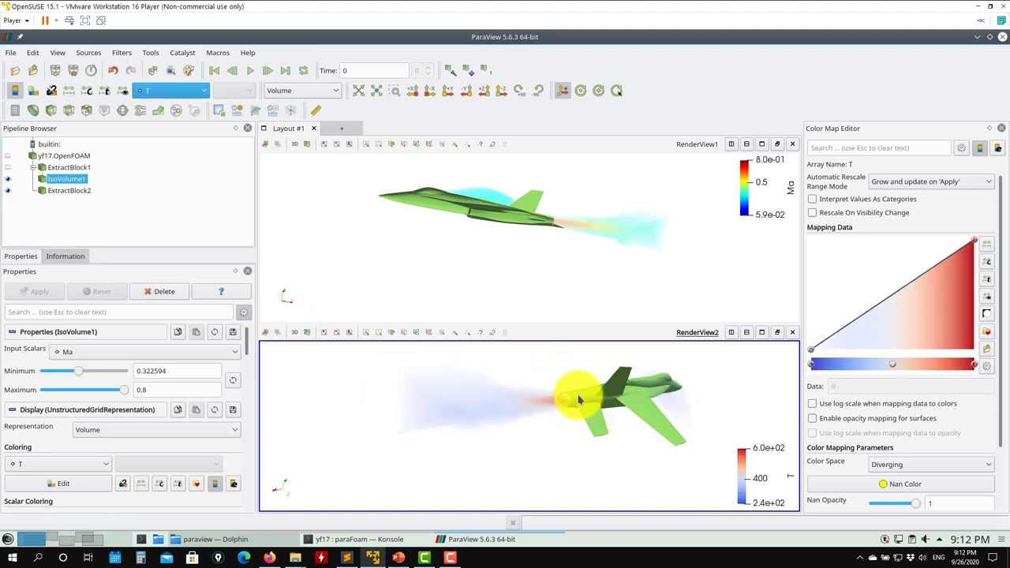
scroll(576, 399, up, 3)
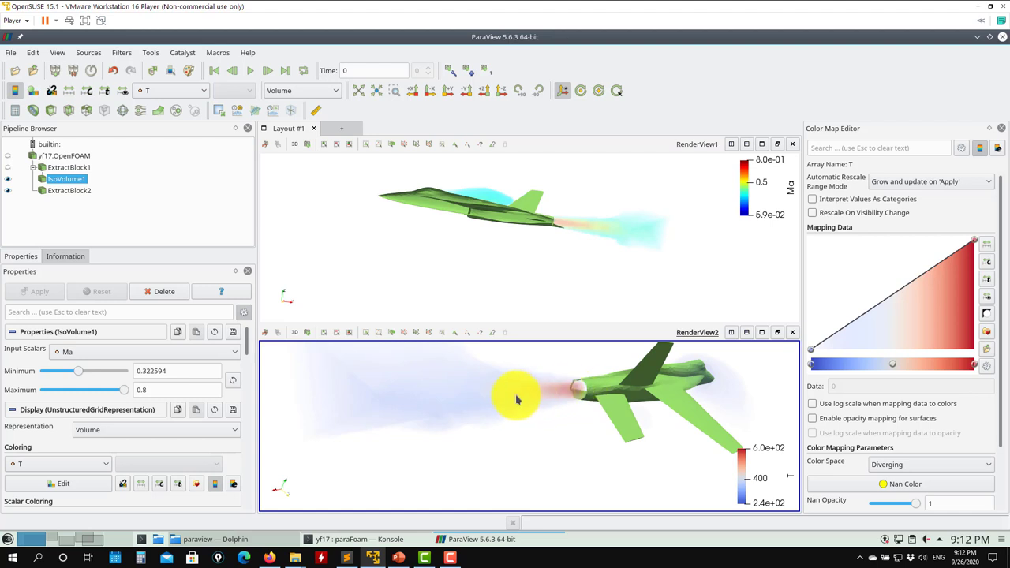
scroll(505, 430, down, 5)
drag(517, 427, 564, 360)
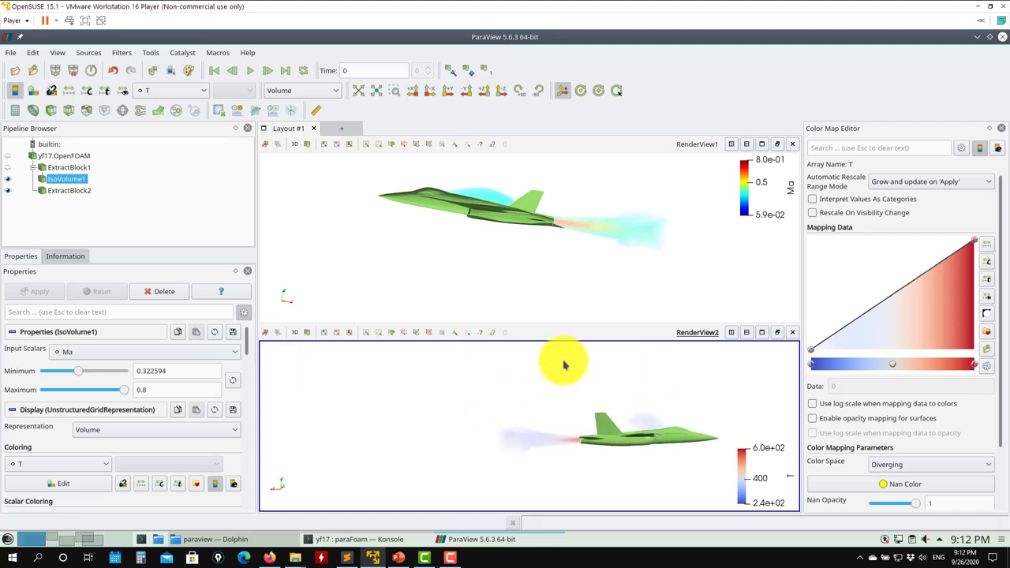
- Close ParaView and run checkMesh on the yf17 case in the Konsole terminal
click(1001, 37)
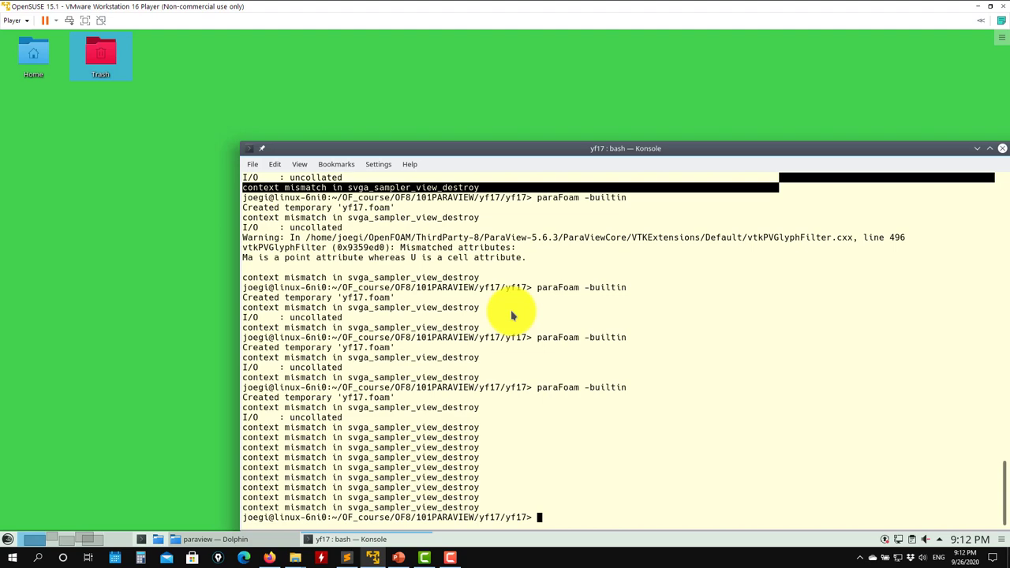
text(Mesh)
key(Return)
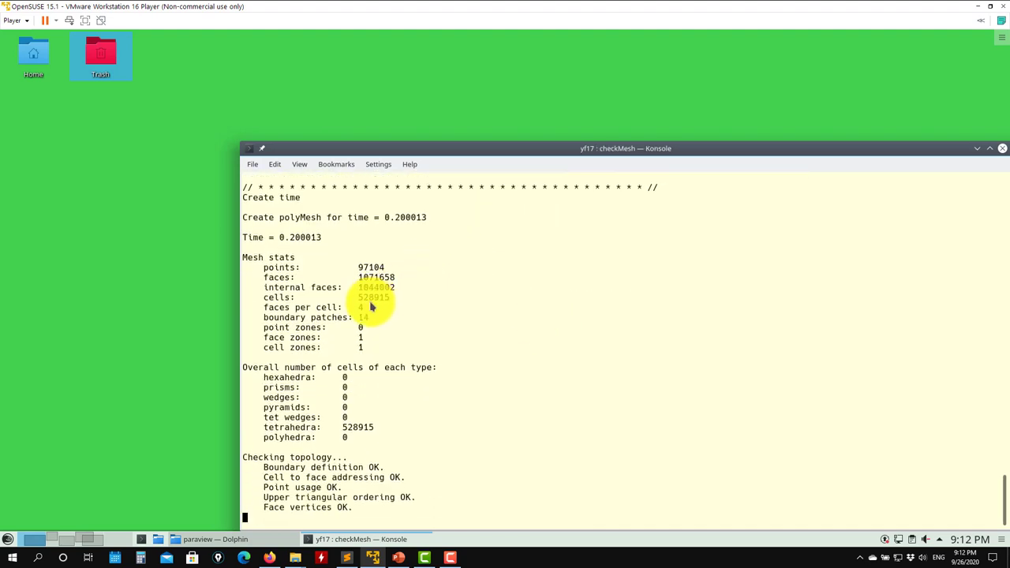